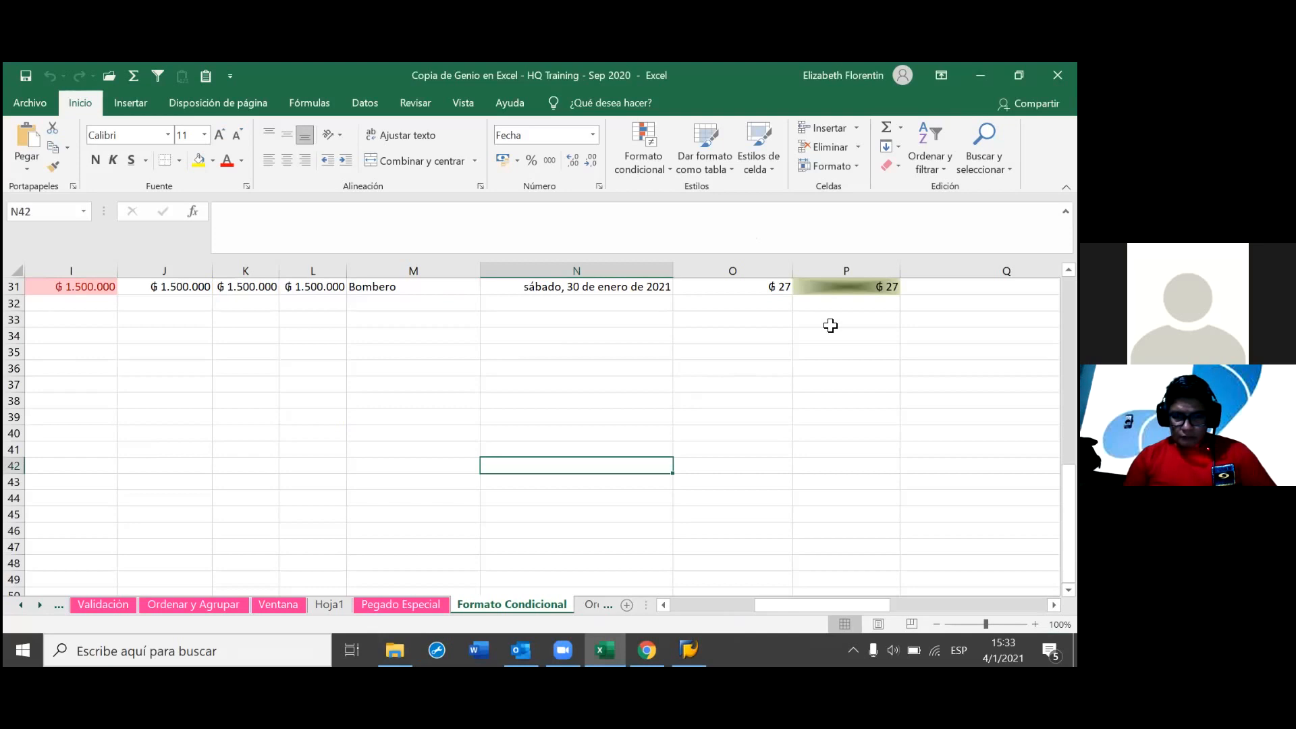
- Look through the Pegado Especial and Ordenar por color e icono sheets, returning to the start of Formato Condicional
key("ctrl+Home")
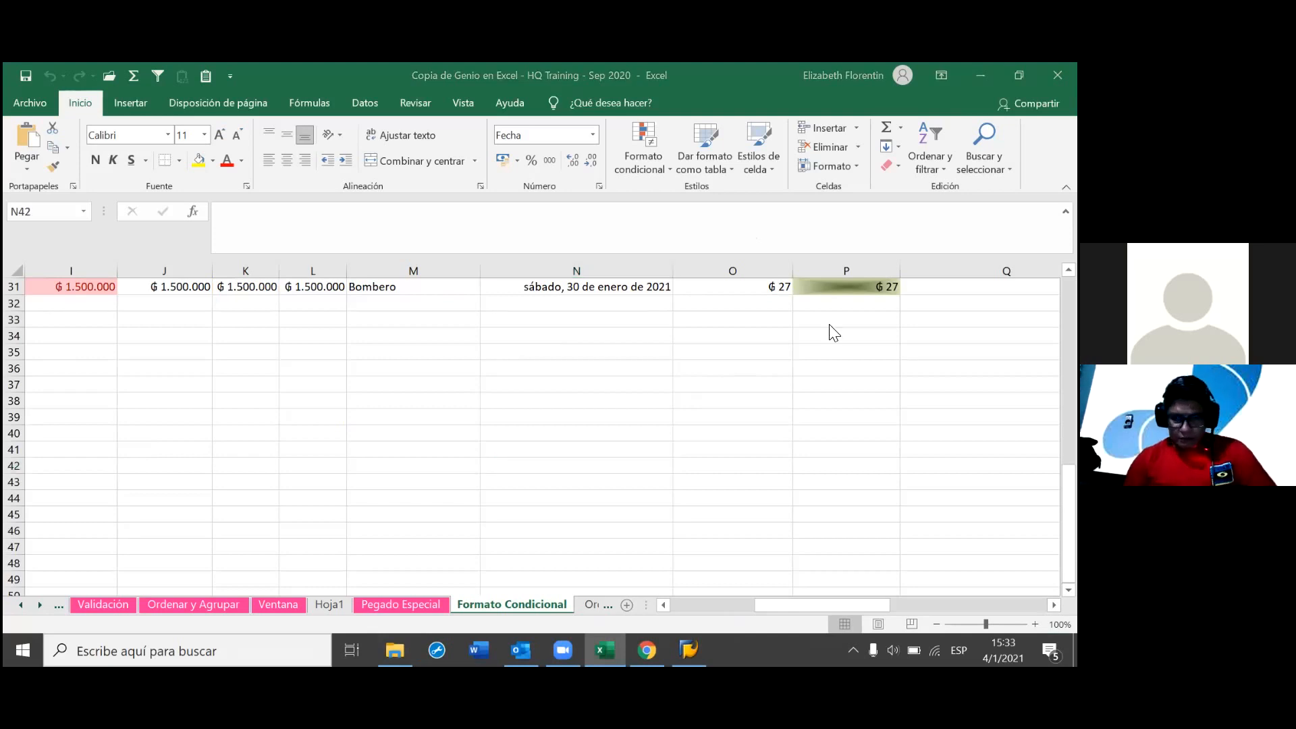
scroll(829, 324, "up", 2)
scroll(364, 607, "up", 2)
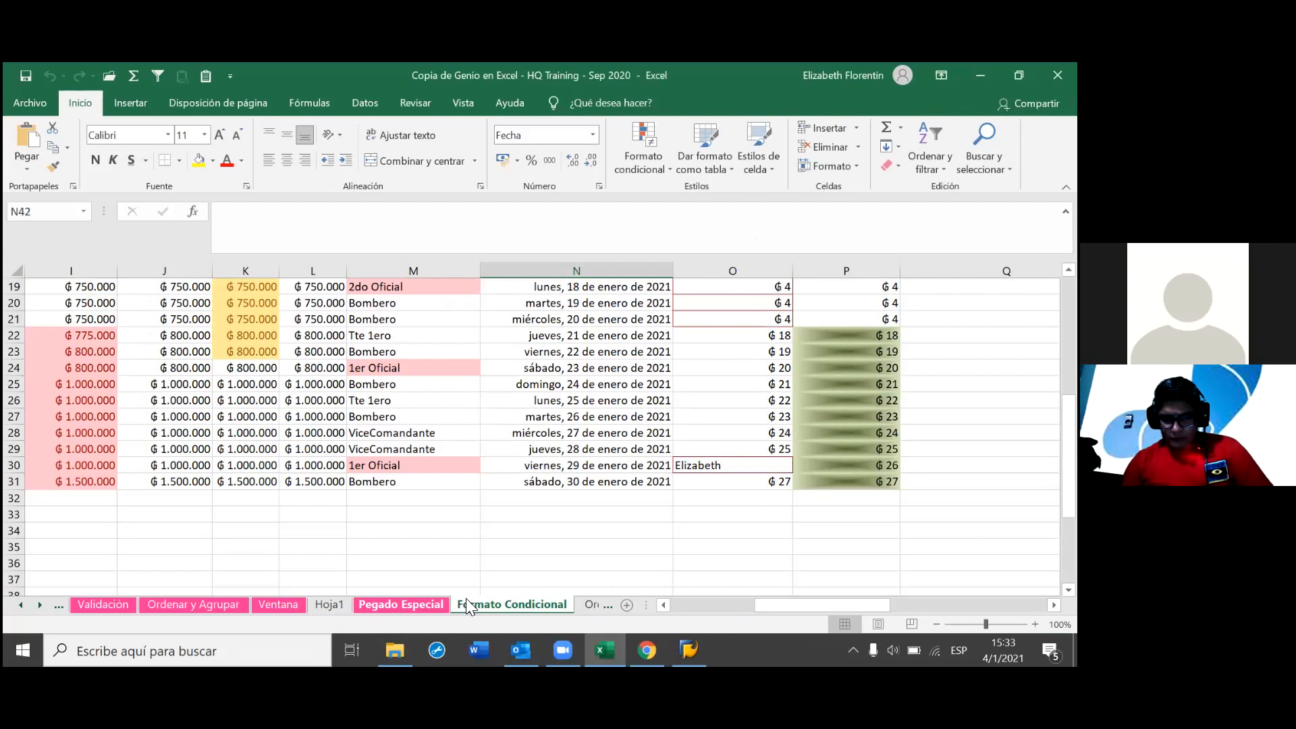
key("ctrl+Page_Up")
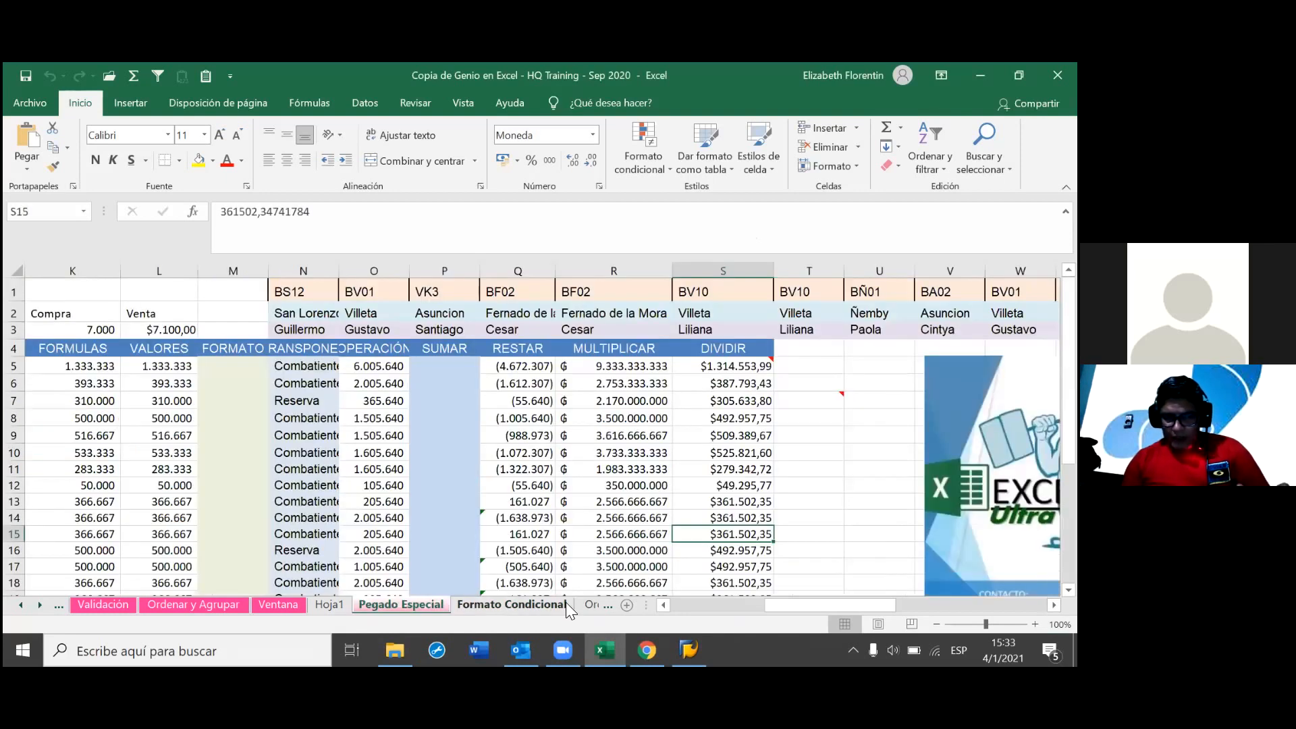
left_click(566, 602)
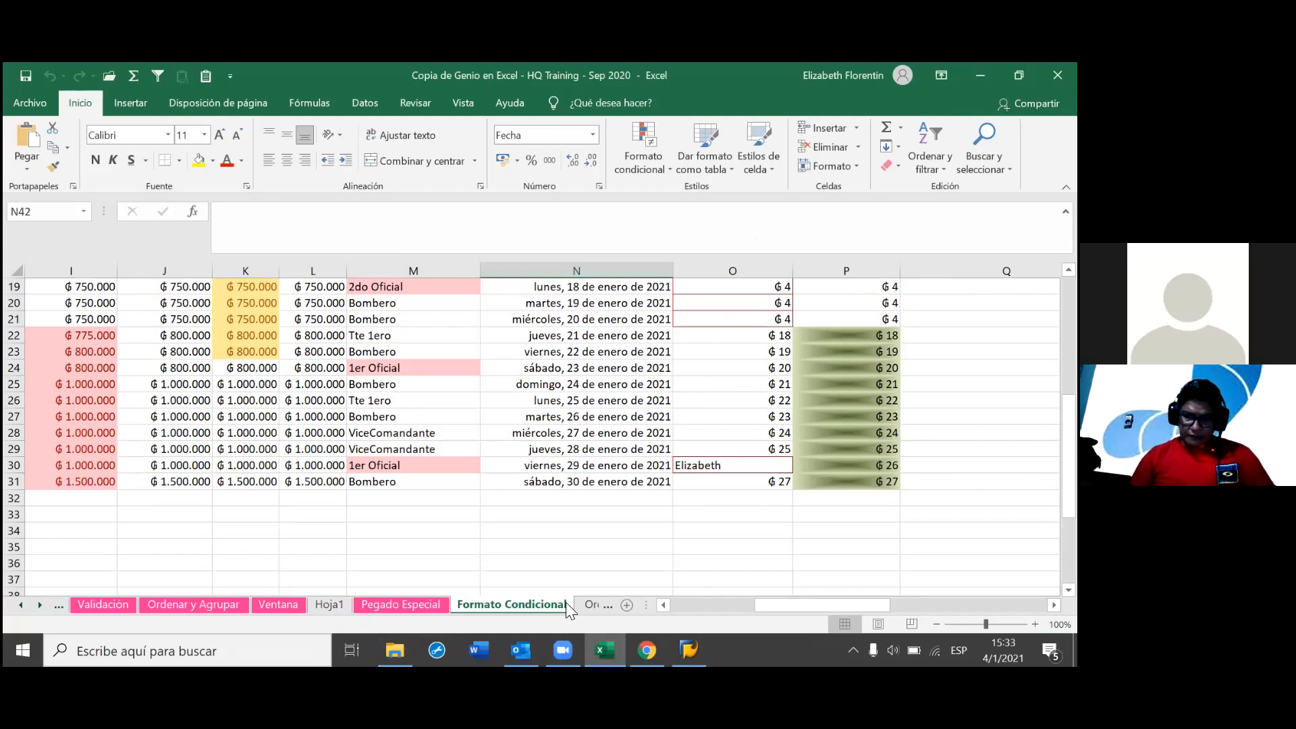
key("ctrl+Page_Down")
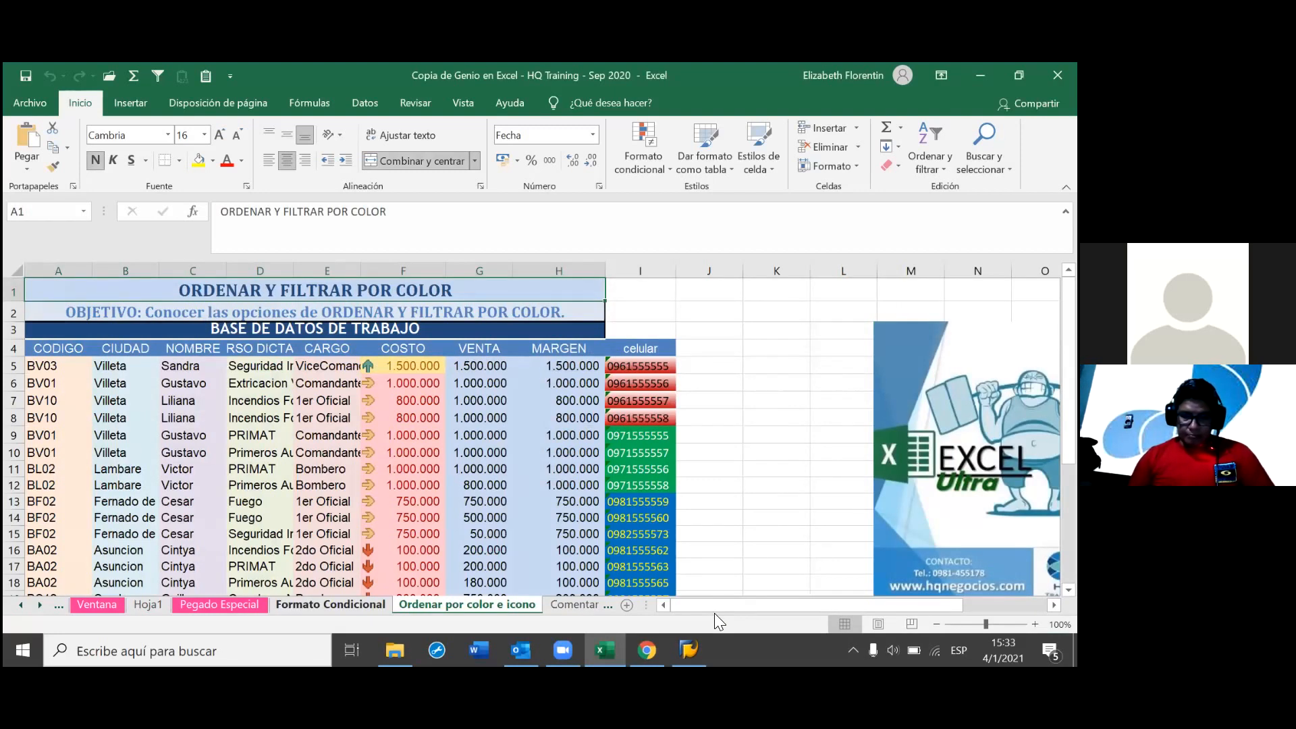
key("ctrl+Page_Up")
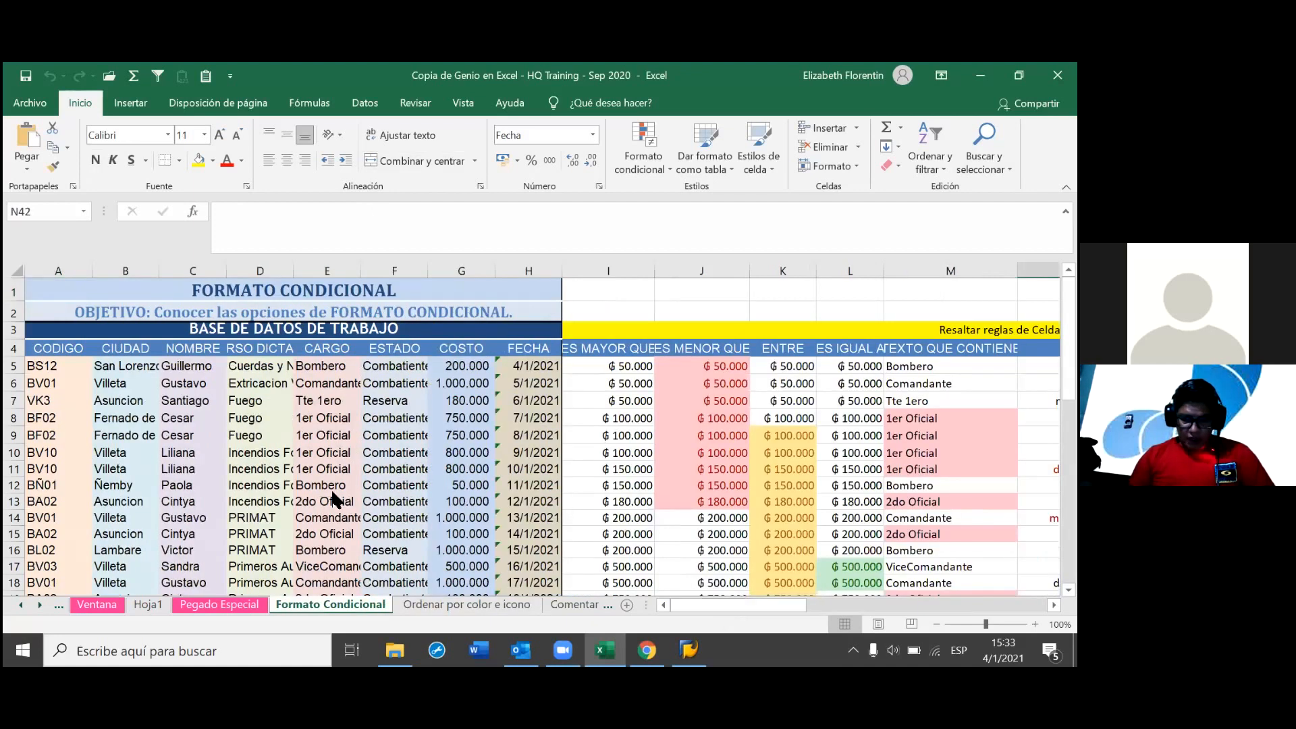
- Examine the practice columns of the Formato Condicional sheet, from the cell-highlighting rules through the icon sets and back to Reglas Superiores e Inferiores
left_click(391, 485)
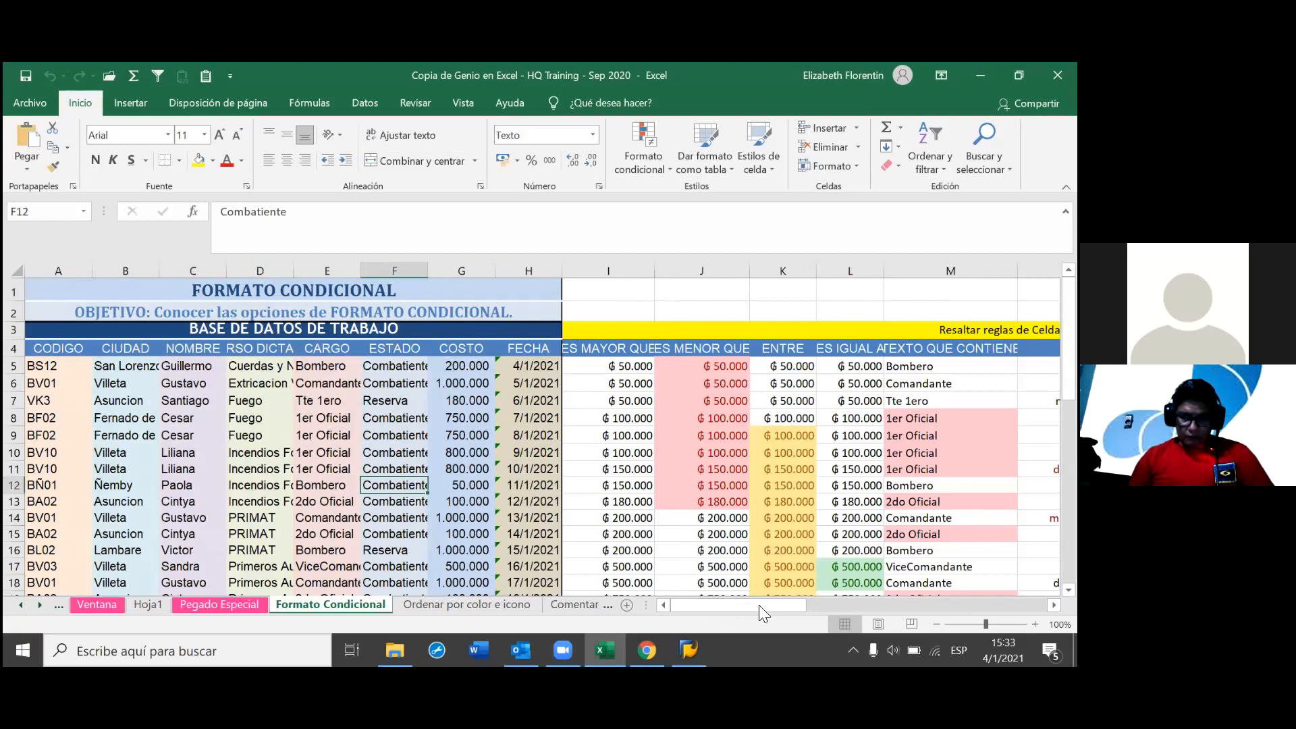
scroll(715, 506, "down", 2)
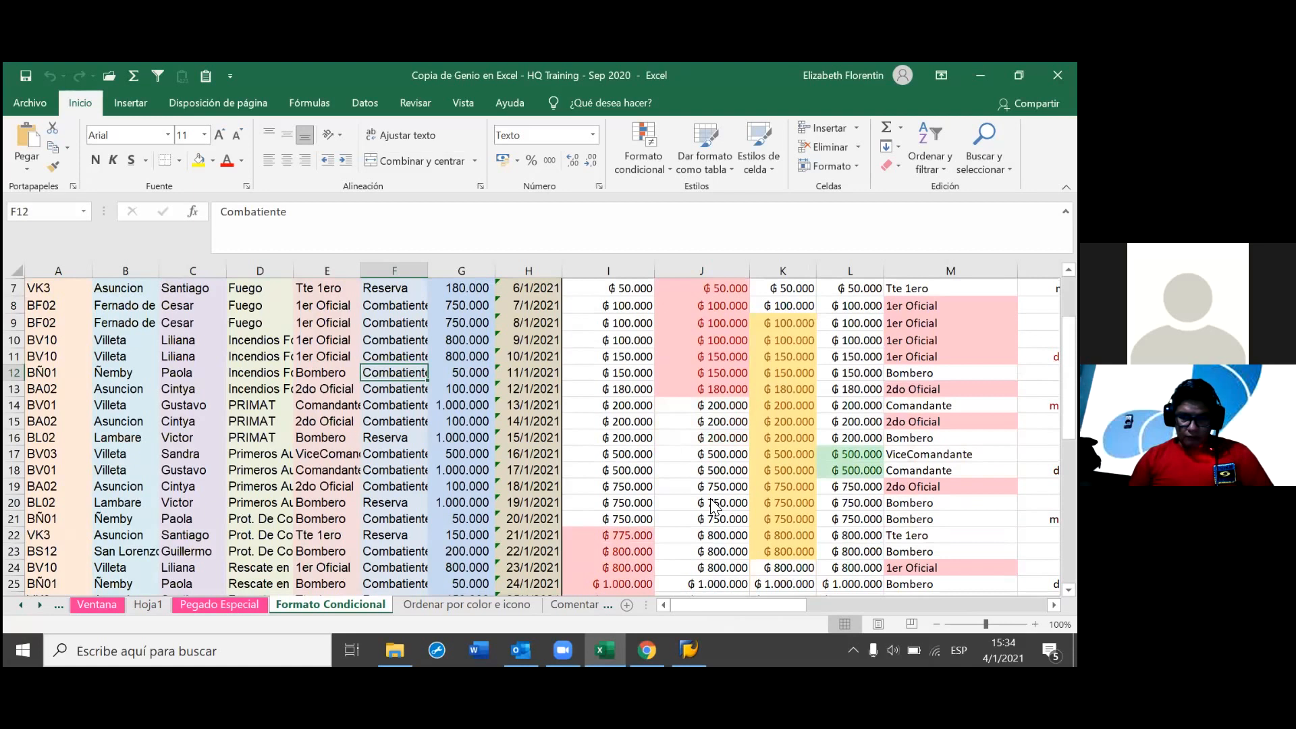
scroll(714, 506, "up", 2)
scroll(714, 506, "right", 3)
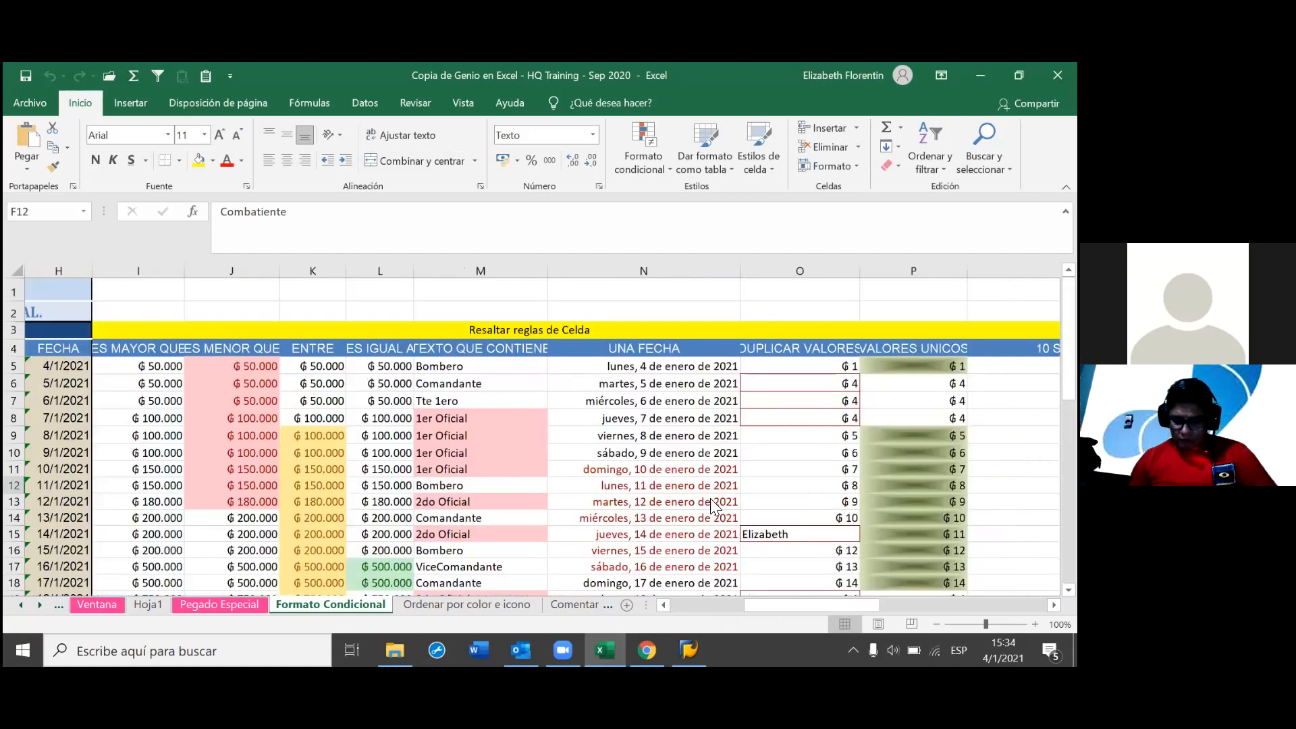
scroll(713, 504, "down", 1)
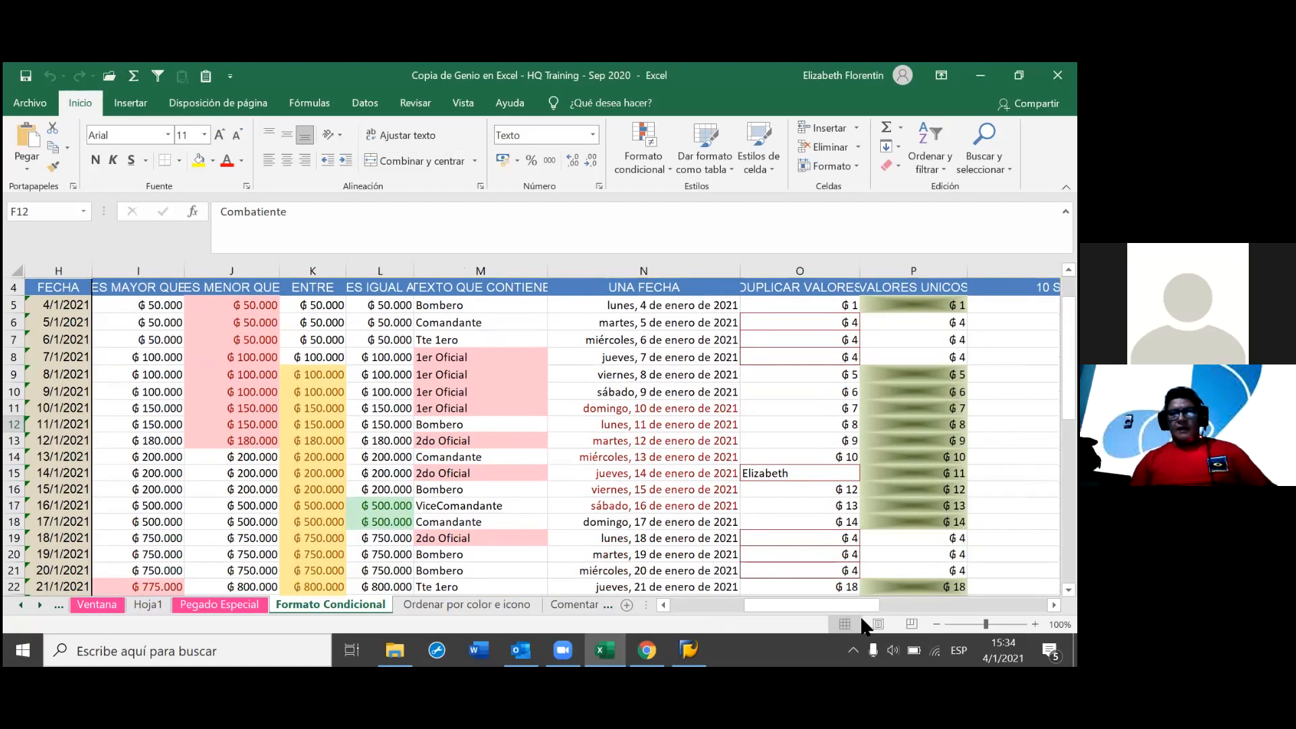
scroll(837, 607, "right", 4)
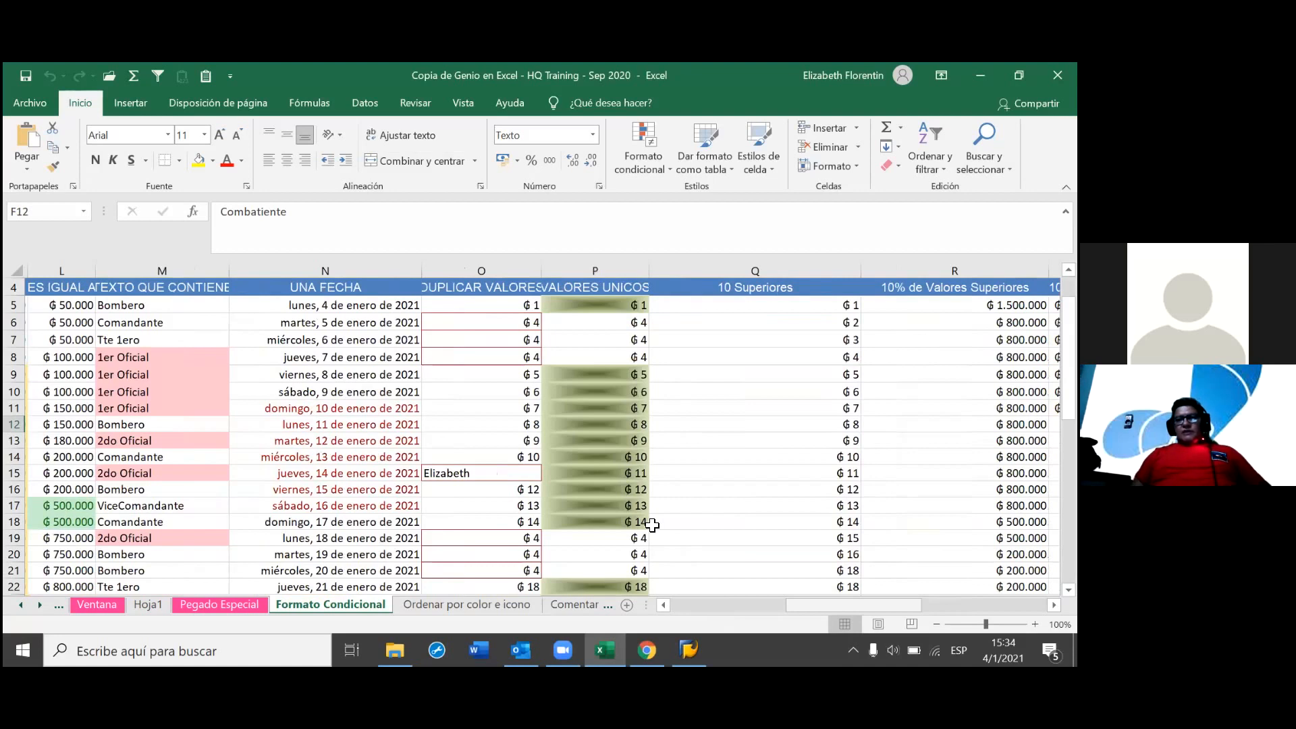
scroll(652, 525, "up", 1)
left_click(594, 485)
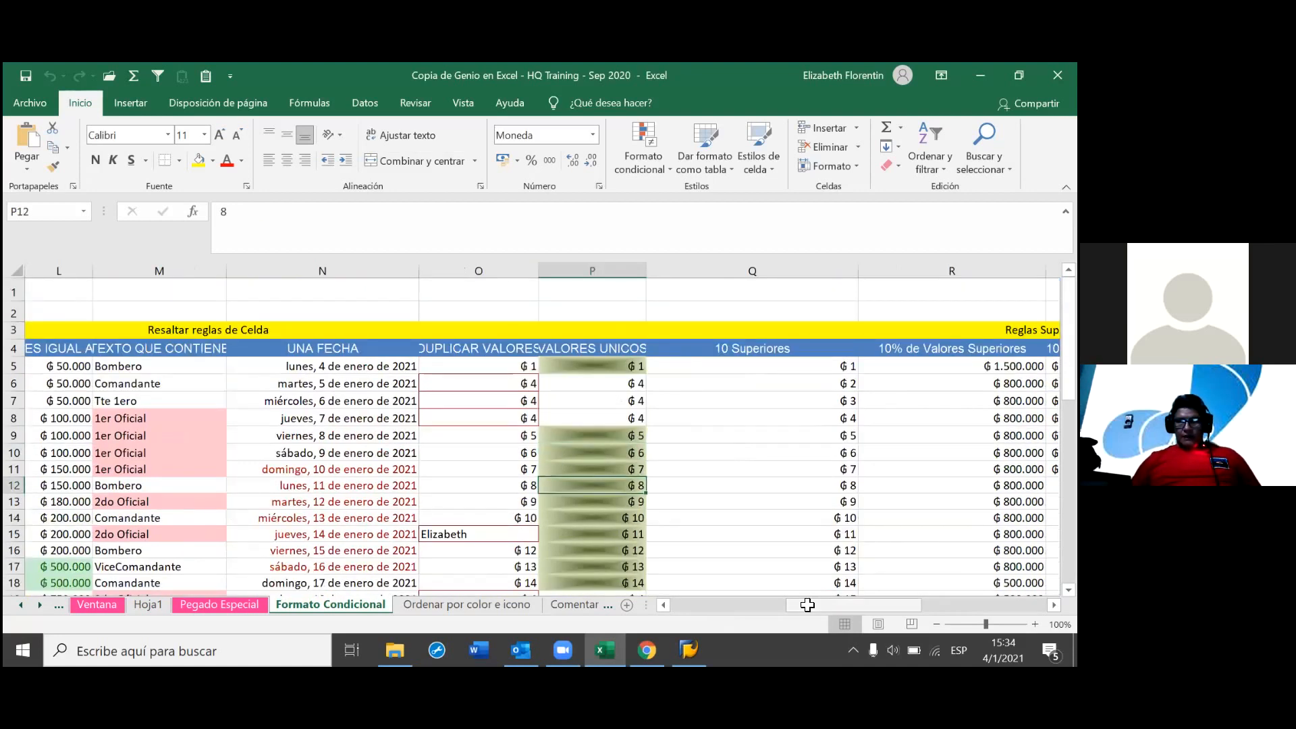
left_click_drag(807, 604, 857, 604)
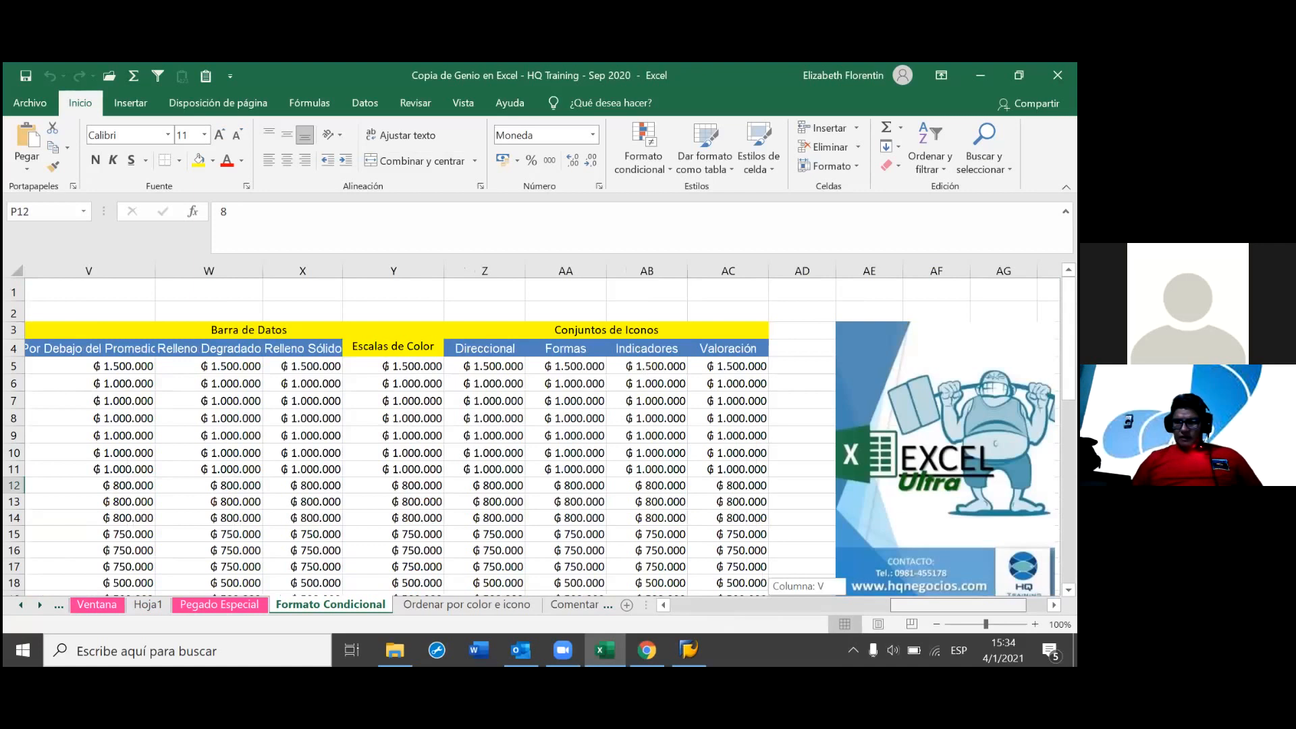
left_click_drag(958, 605, 897, 605)
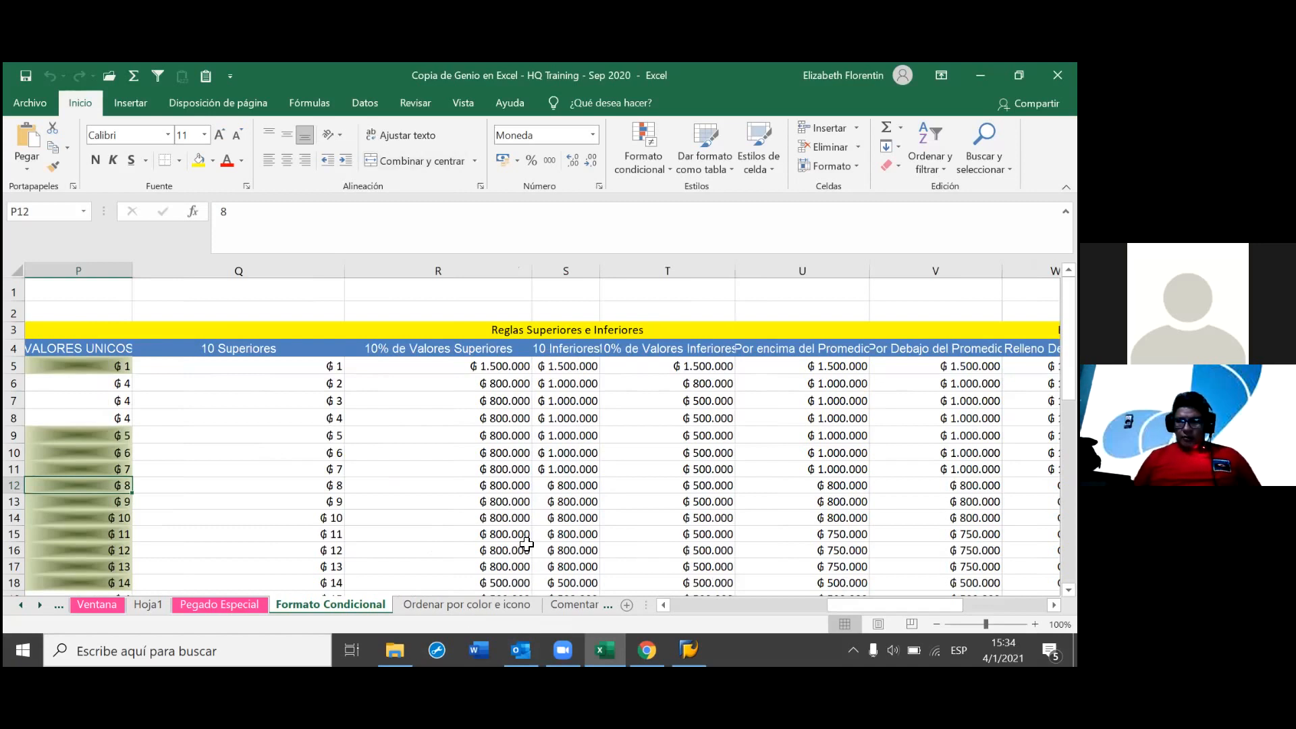
scroll(524, 533, "down", 1)
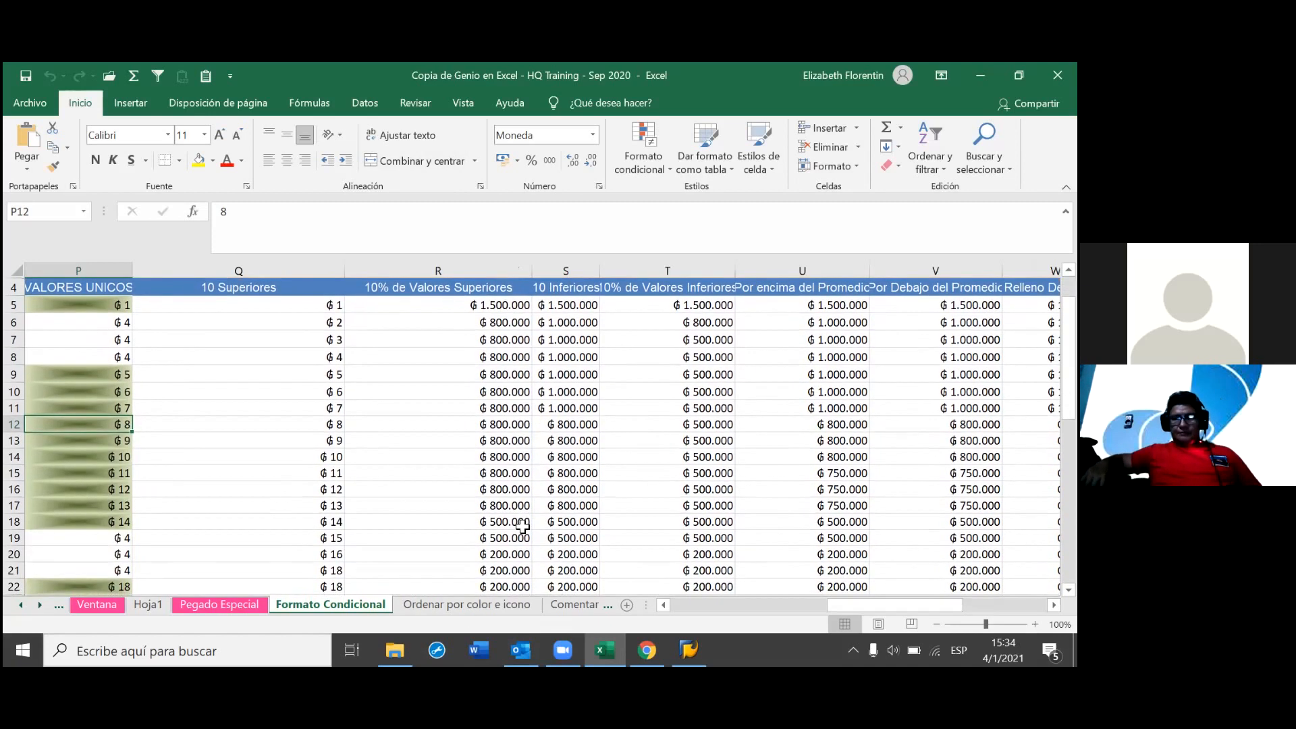
scroll(523, 526, "down", 1)
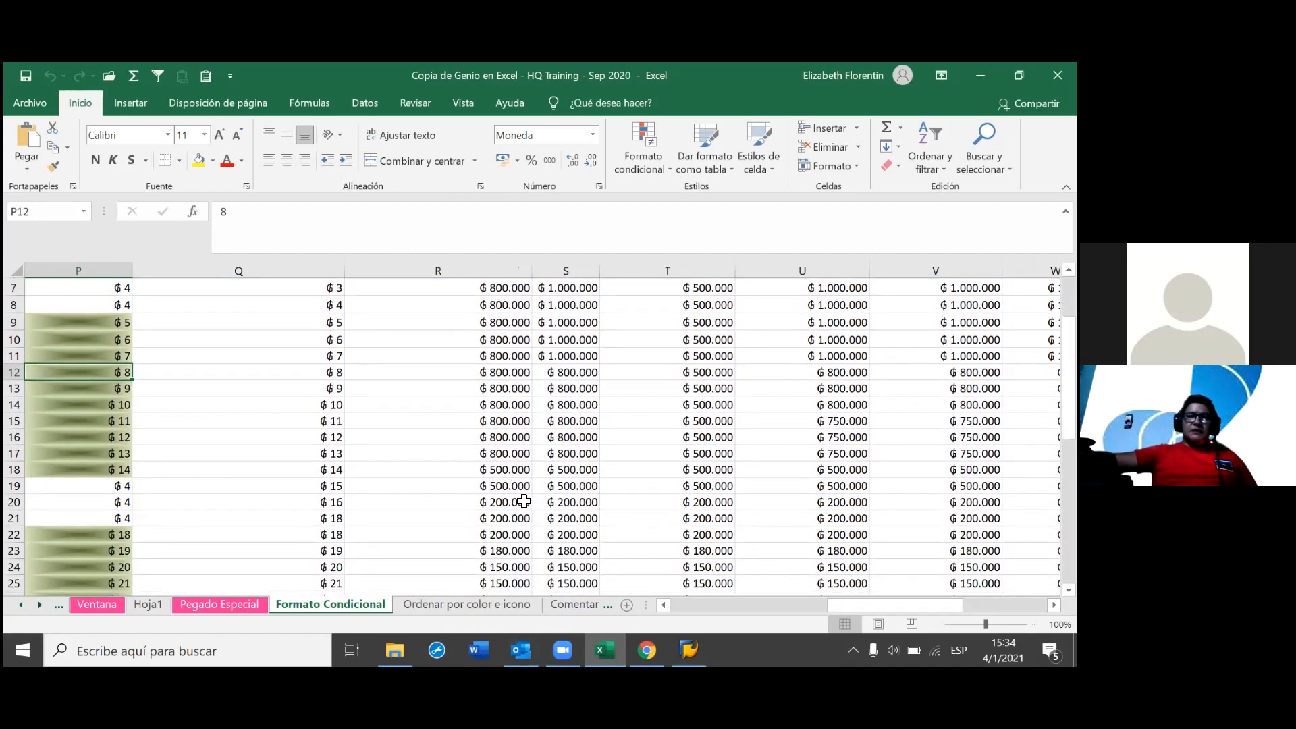
scroll(525, 499, "up", 2)
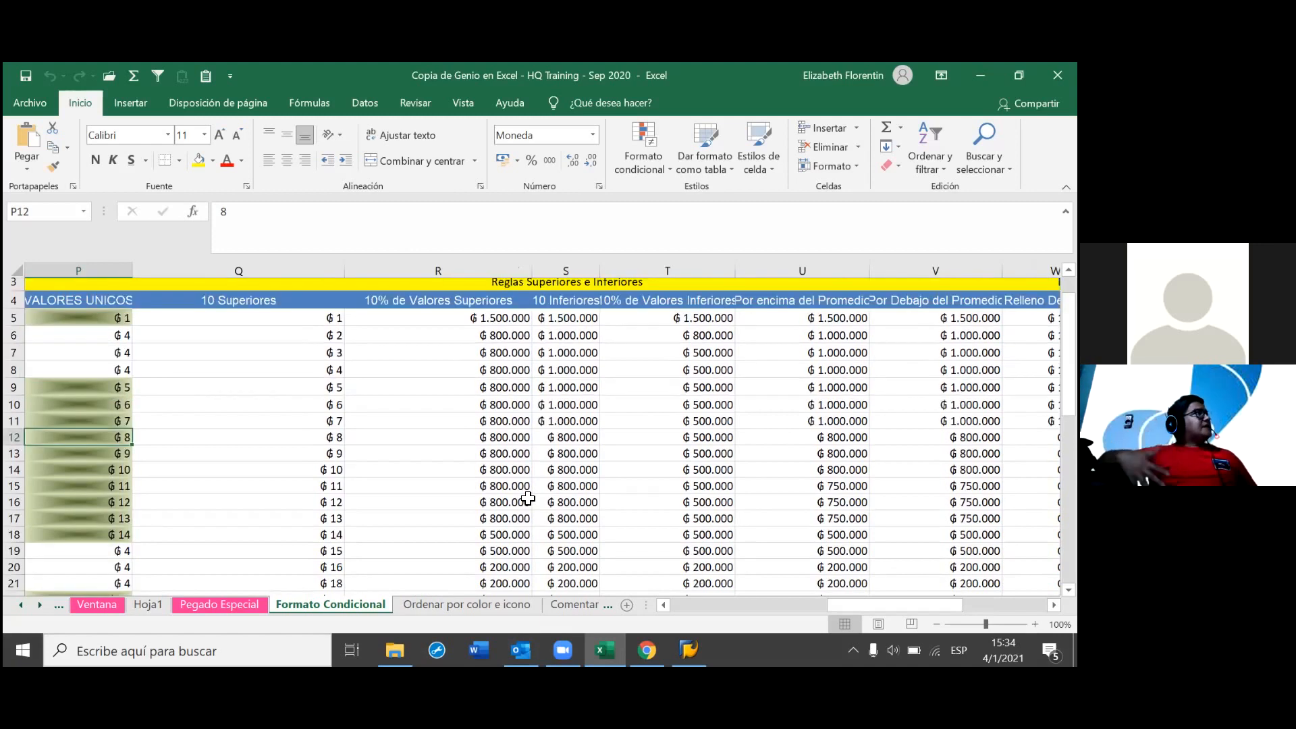
scroll(528, 498, "up", 1)
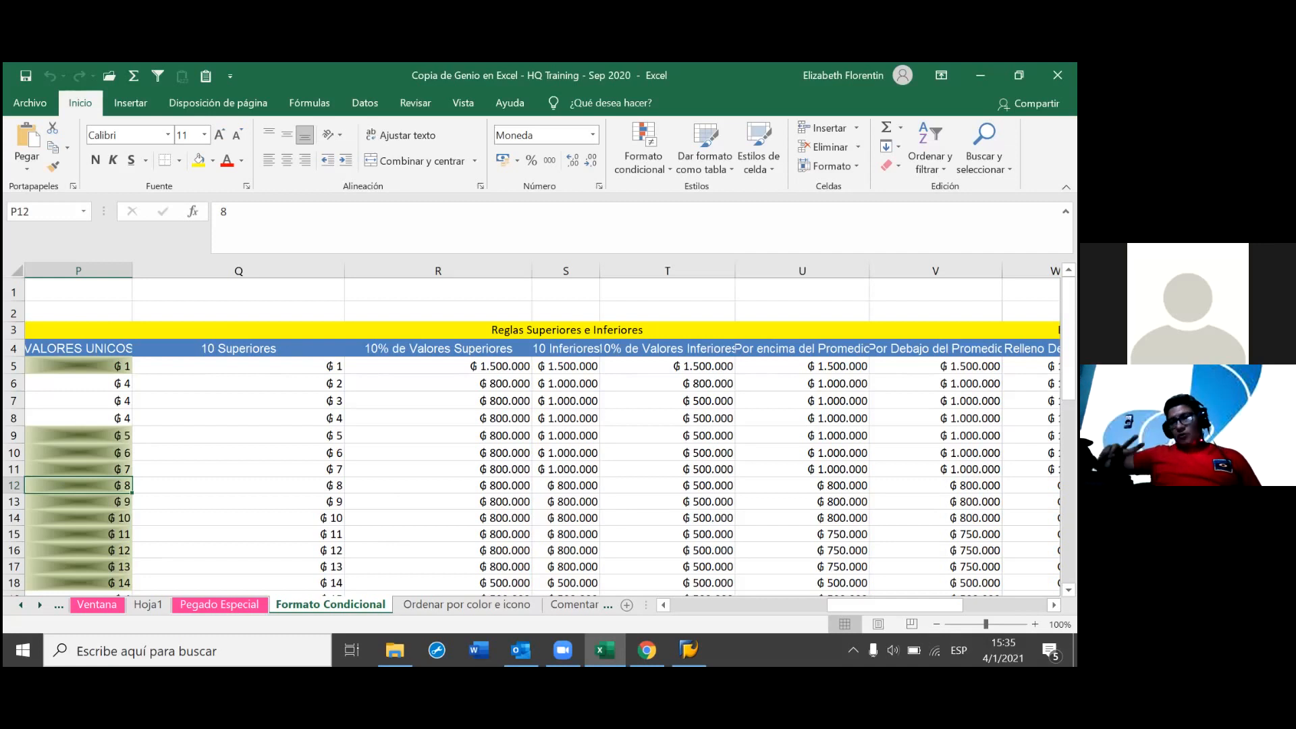
left_click(893, 650)
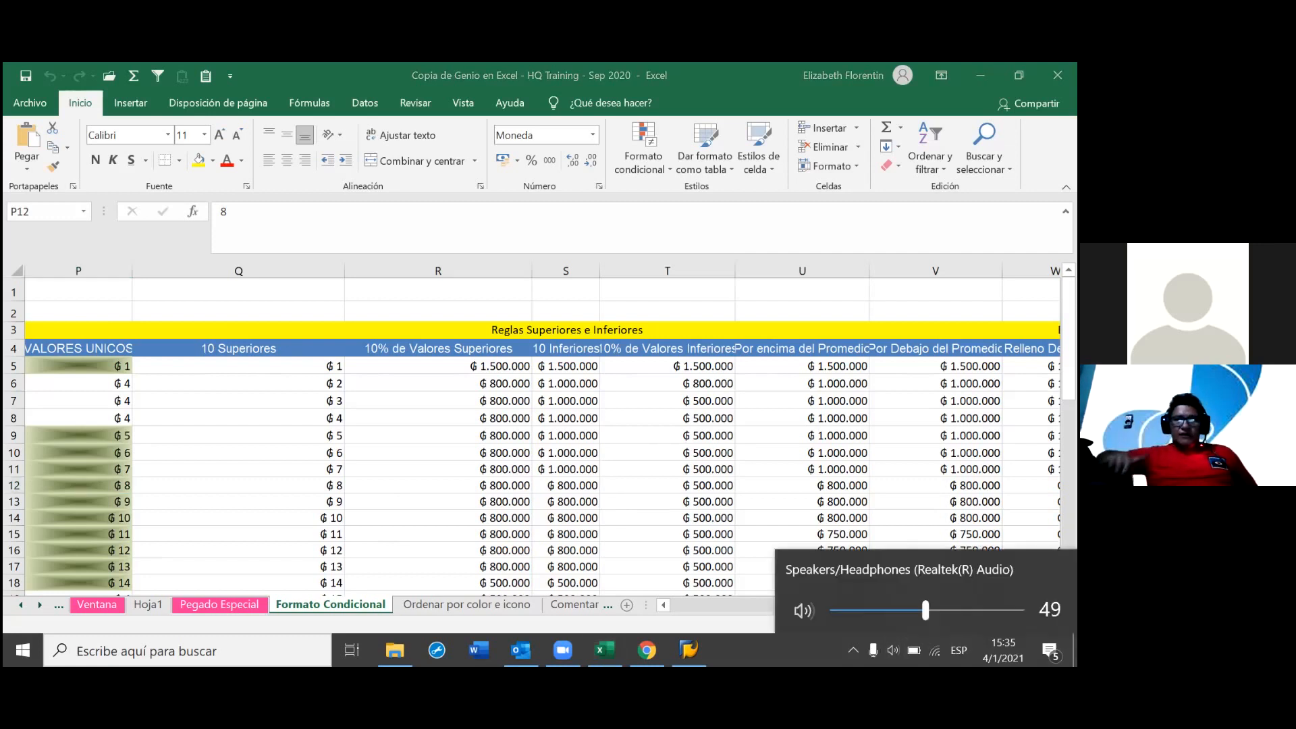
left_click(601, 540)
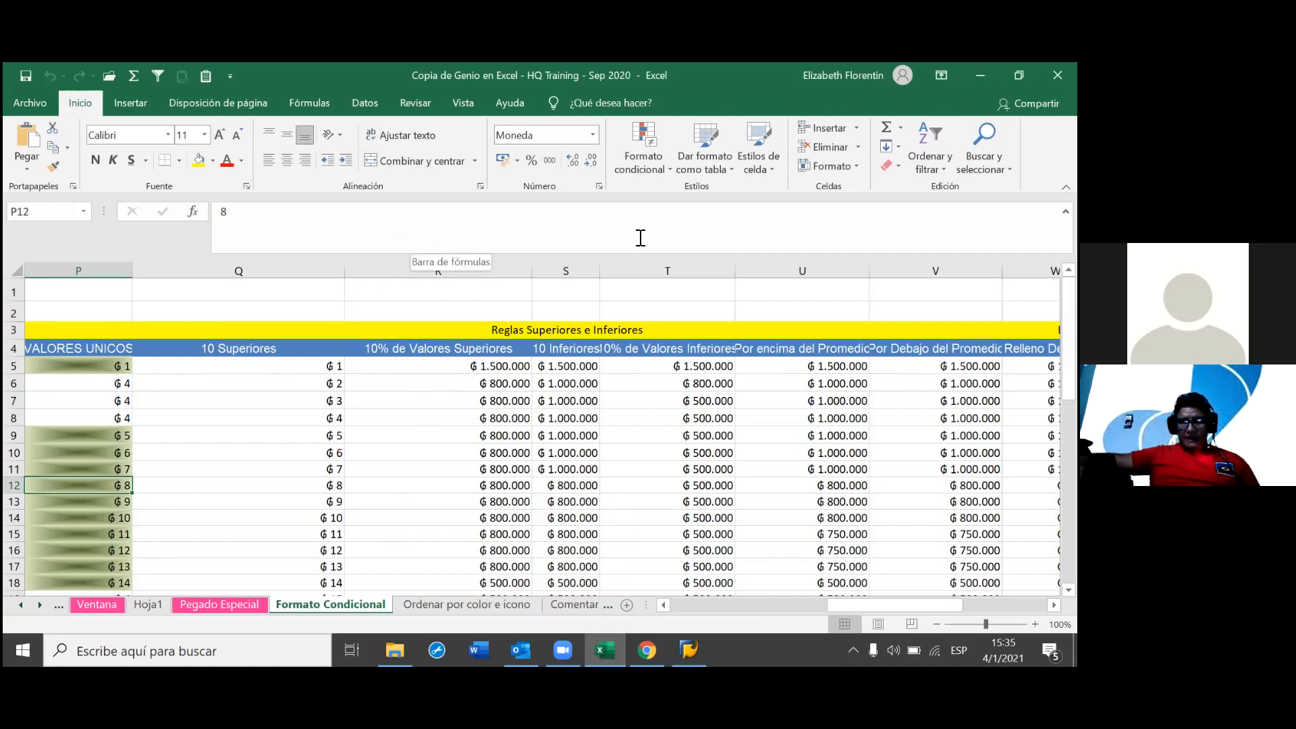
left_click(665, 170)
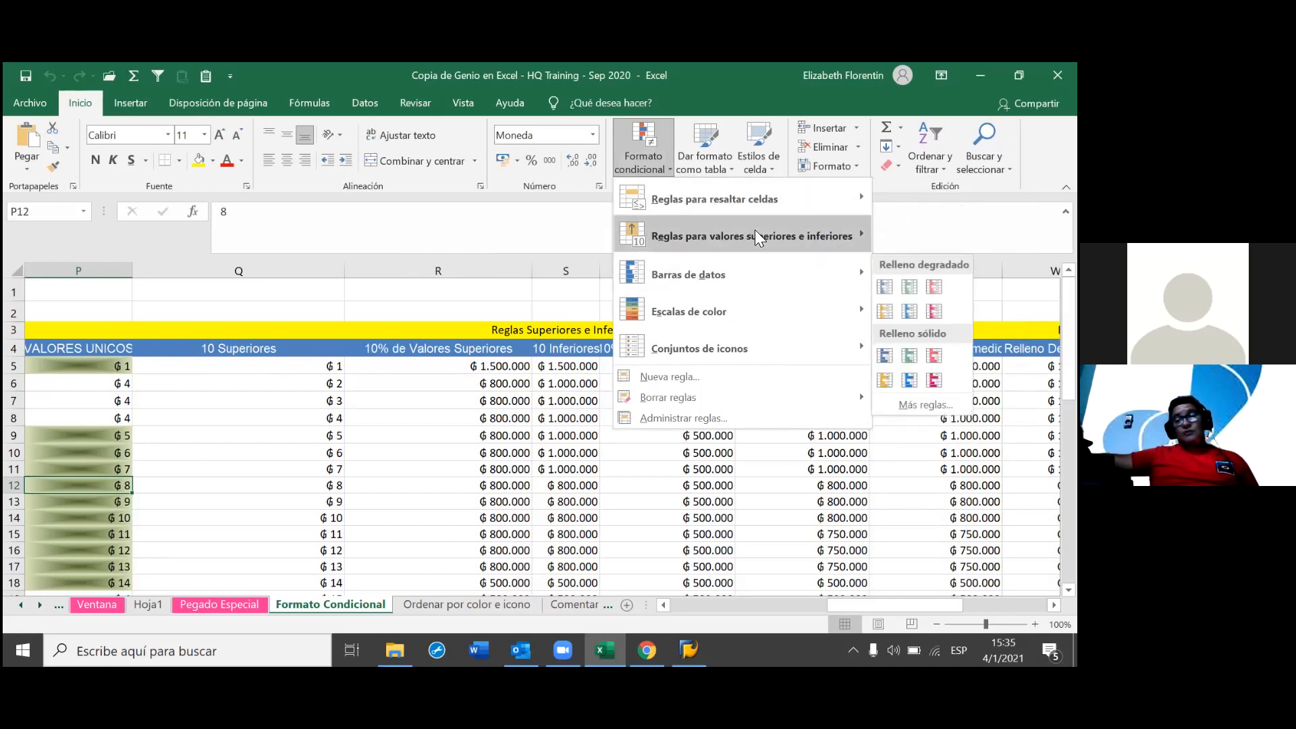
mouse_move(755, 233)
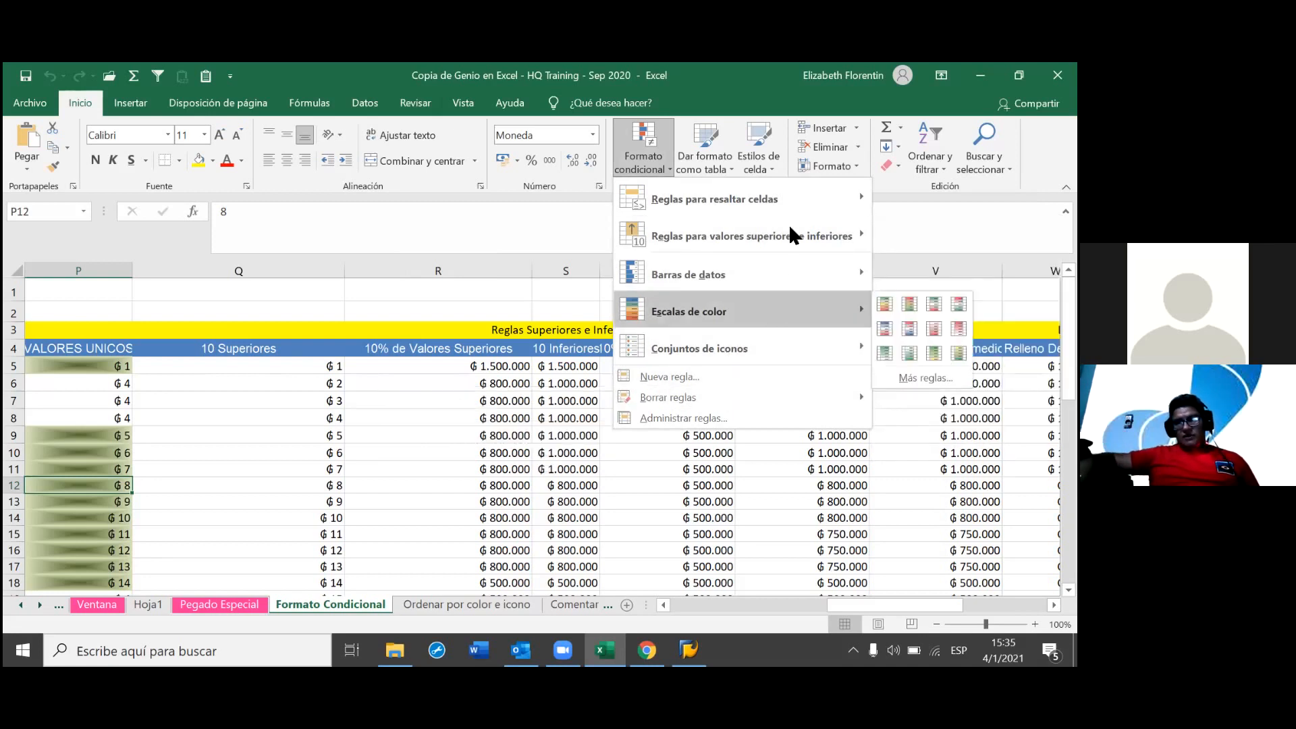
mouse_move(855, 233)
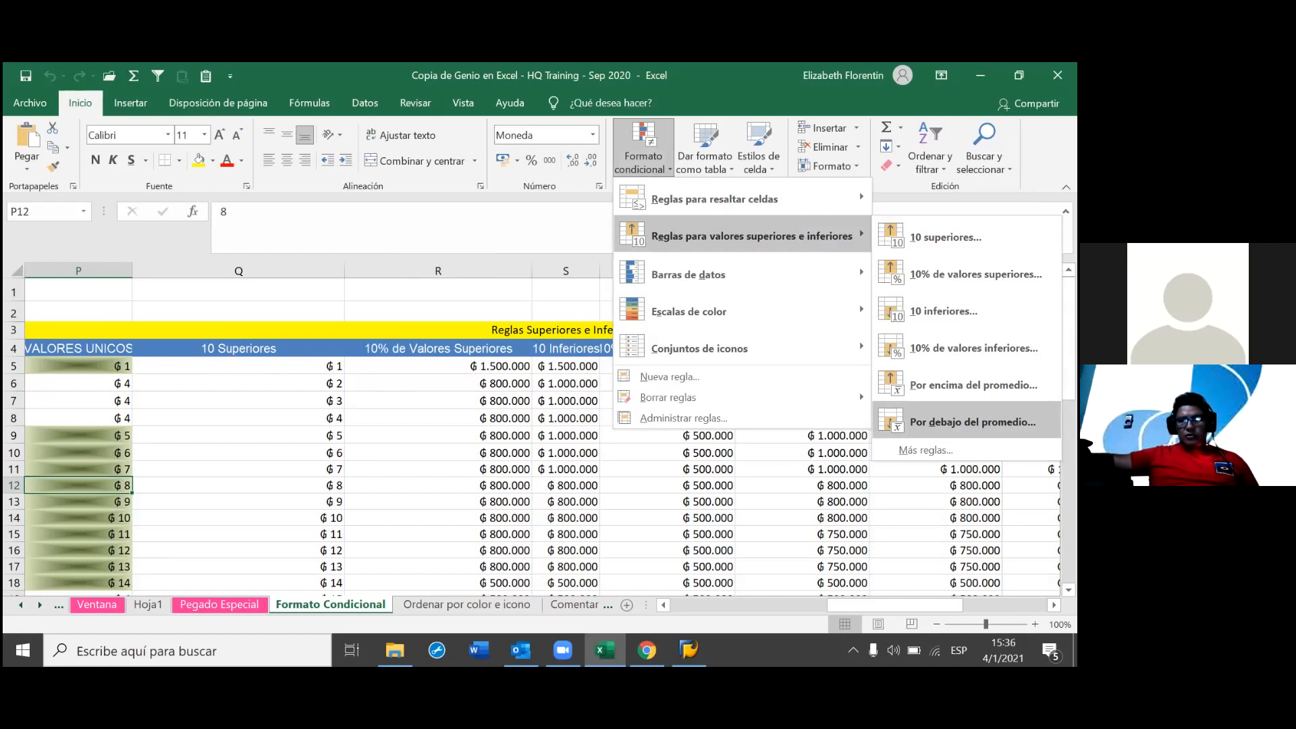
left_click(268, 367)
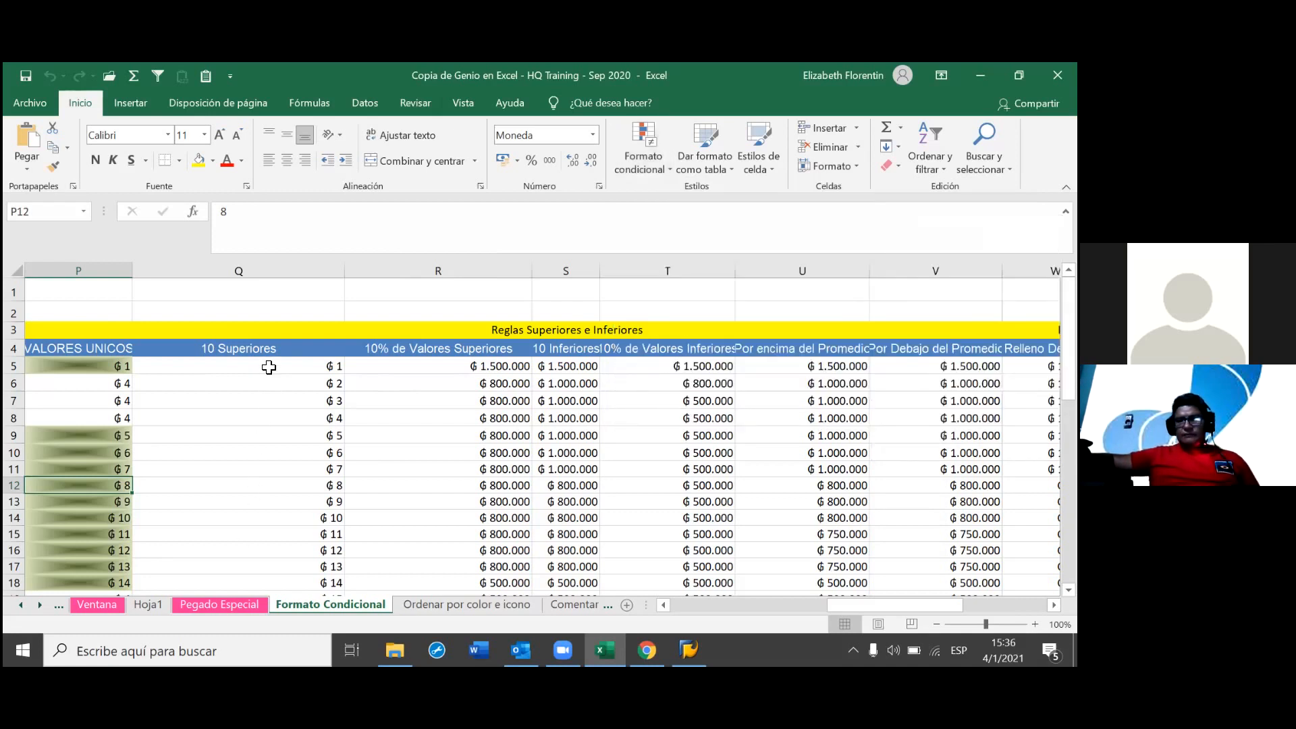
- Apply a top 10 conditional formatting rule to Q5:Q31 in the 10 Superiores column, with light red fill and dark red text
left_click(269, 366)
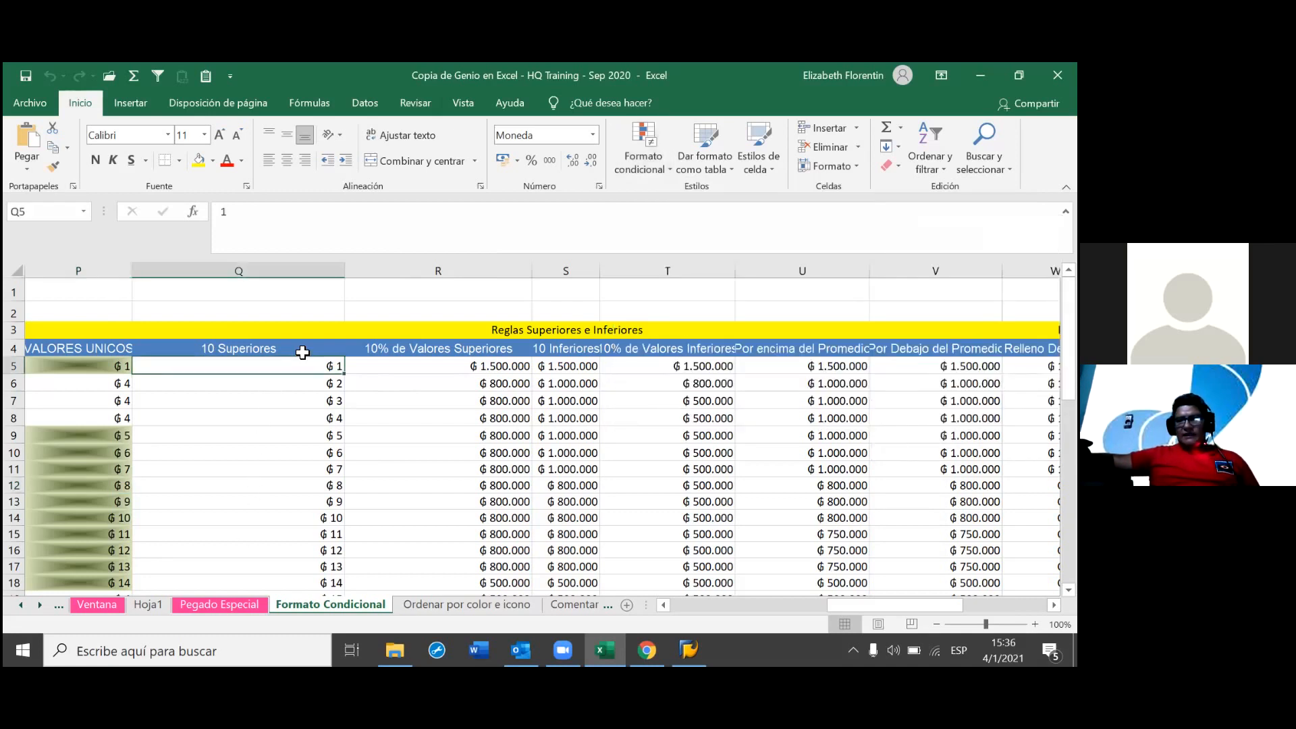
key("ctrl+shift+Down")
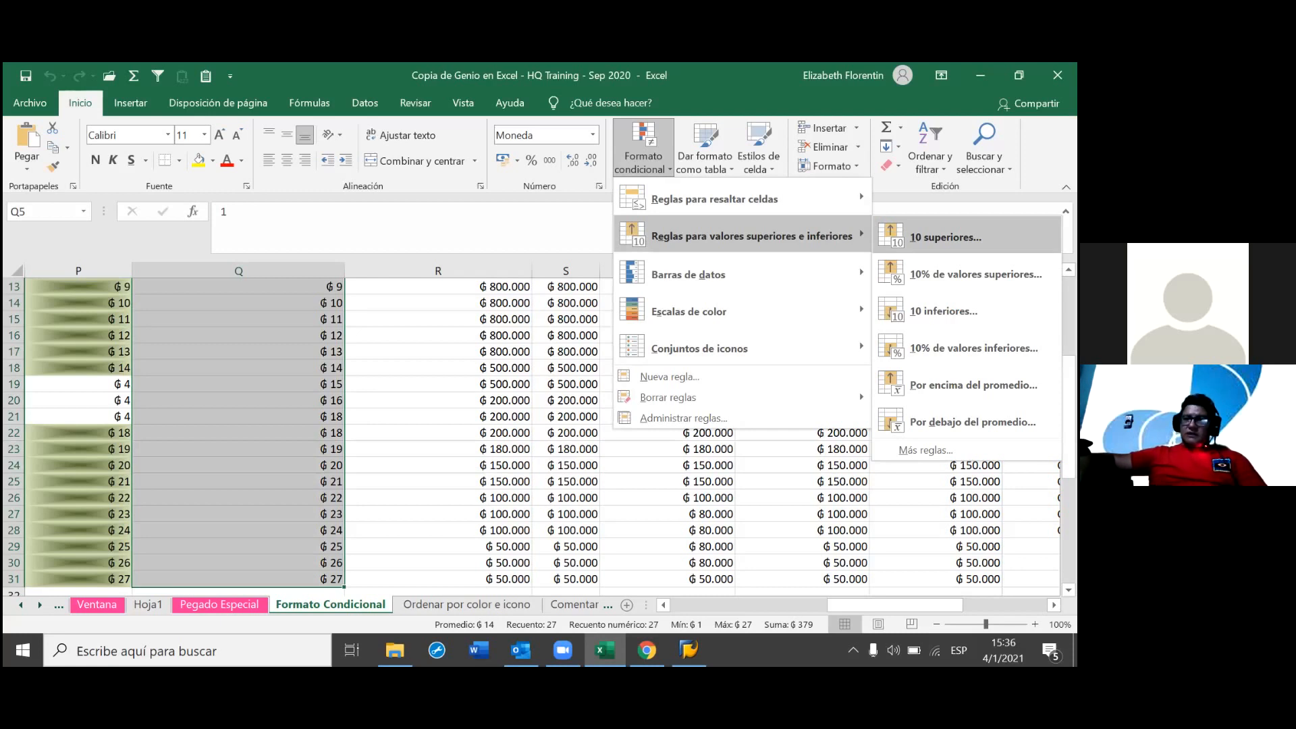
left_click(945, 237)
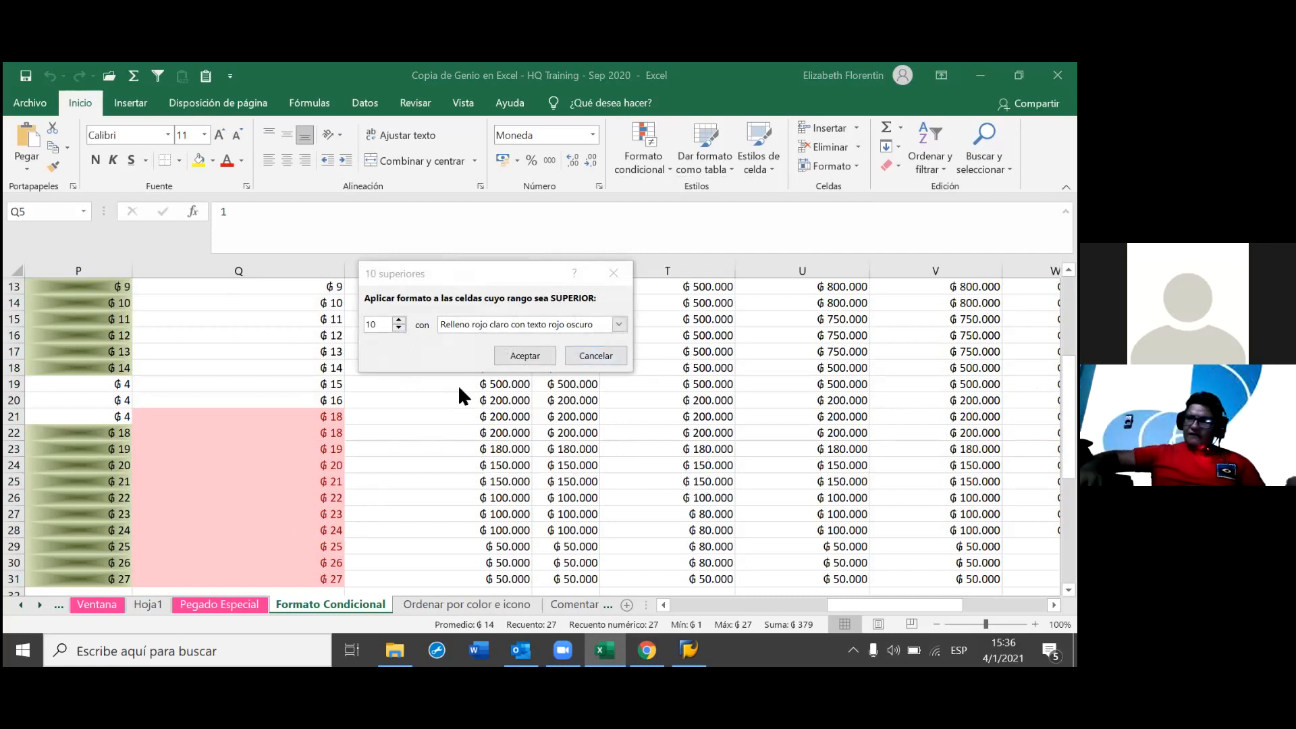
left_click(523, 356)
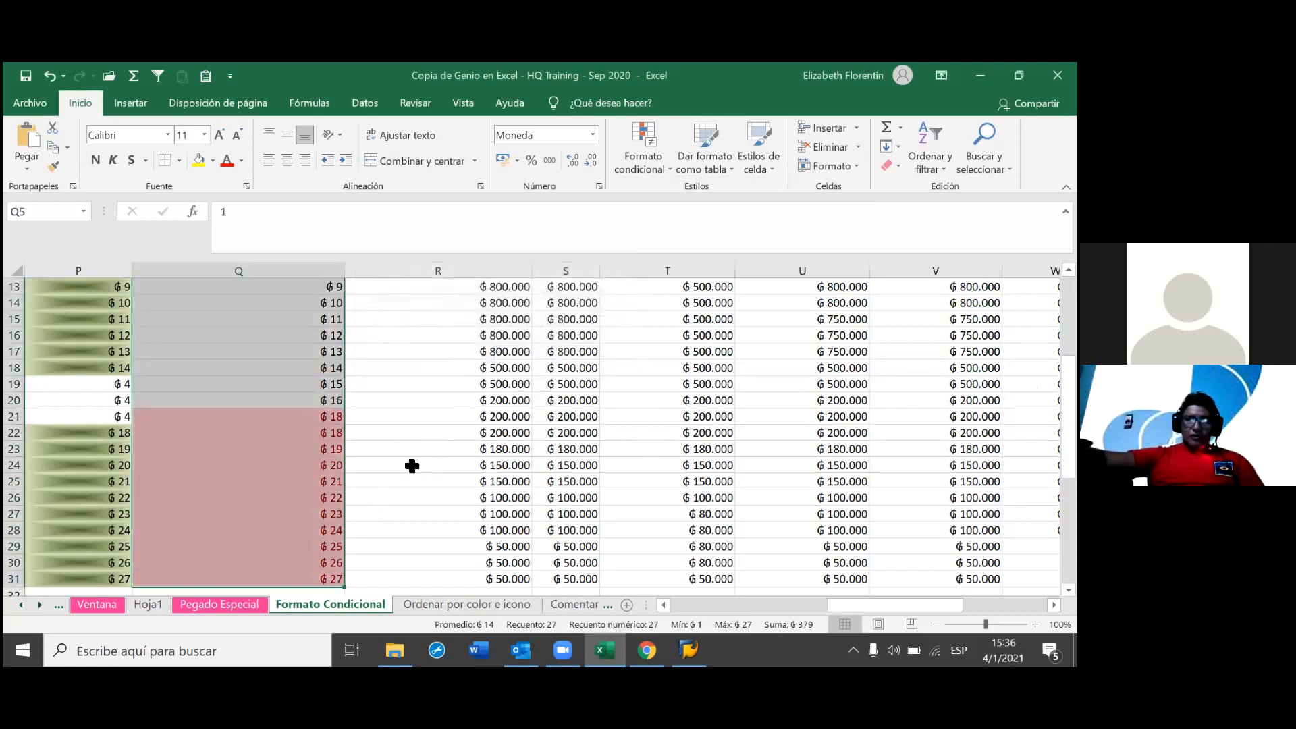
left_click(429, 444)
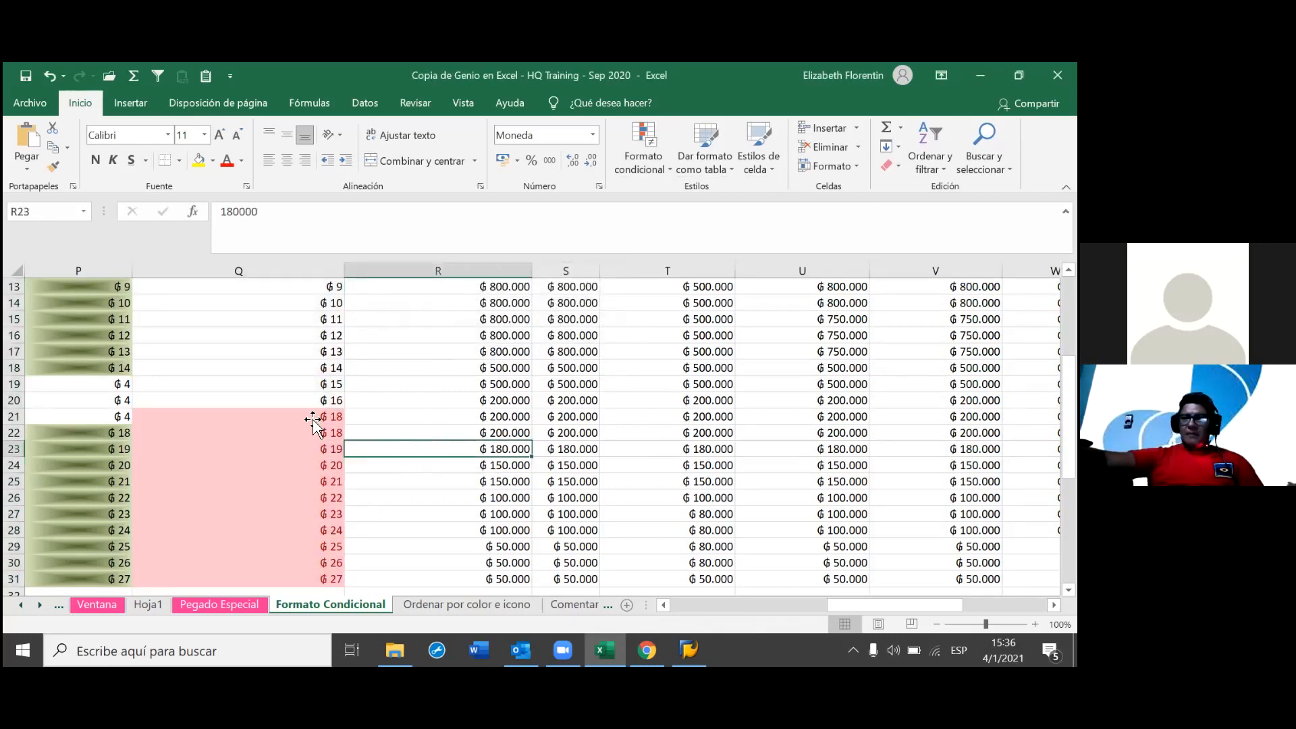
- Examine which values are highlighted in the 10 Superiores column, selecting Q21:Q31 to check them, and compare with the neighbouring columns
scroll(385, 414, "up", 2)
scroll(389, 415, "up", 2)
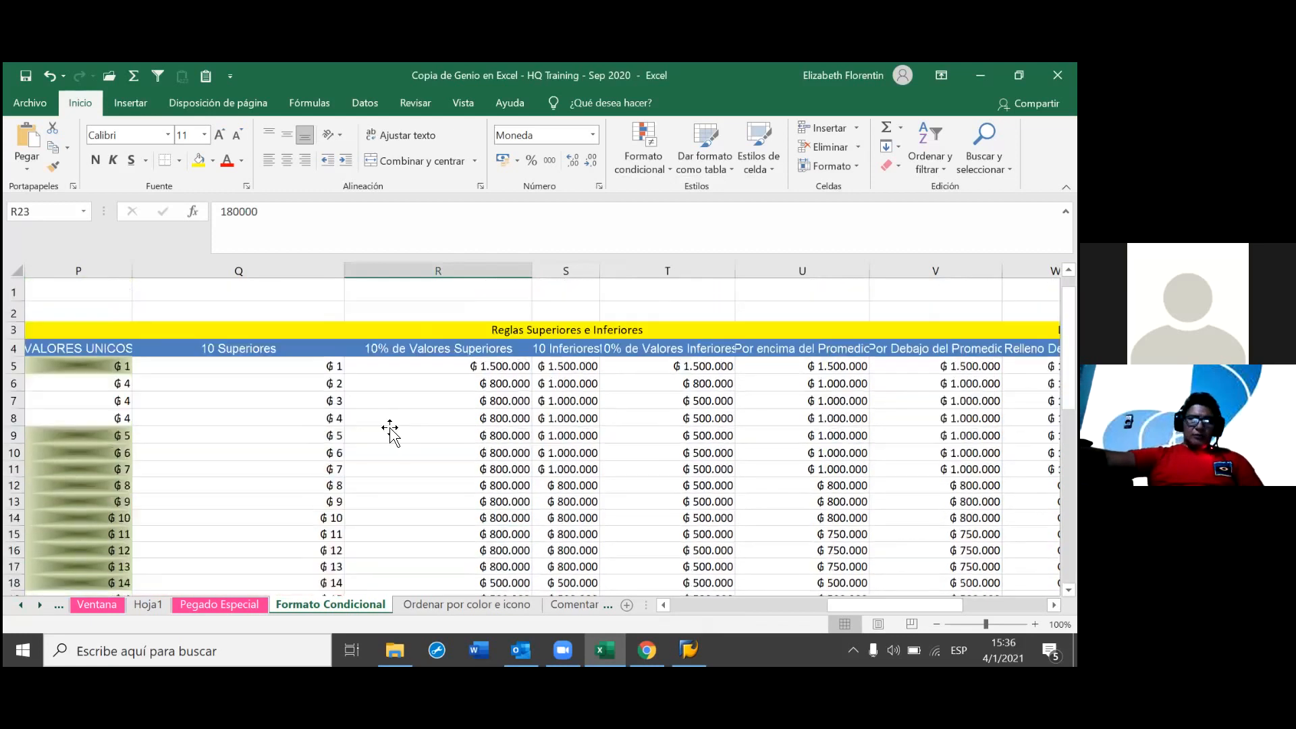
scroll(390, 445, "down", 5)
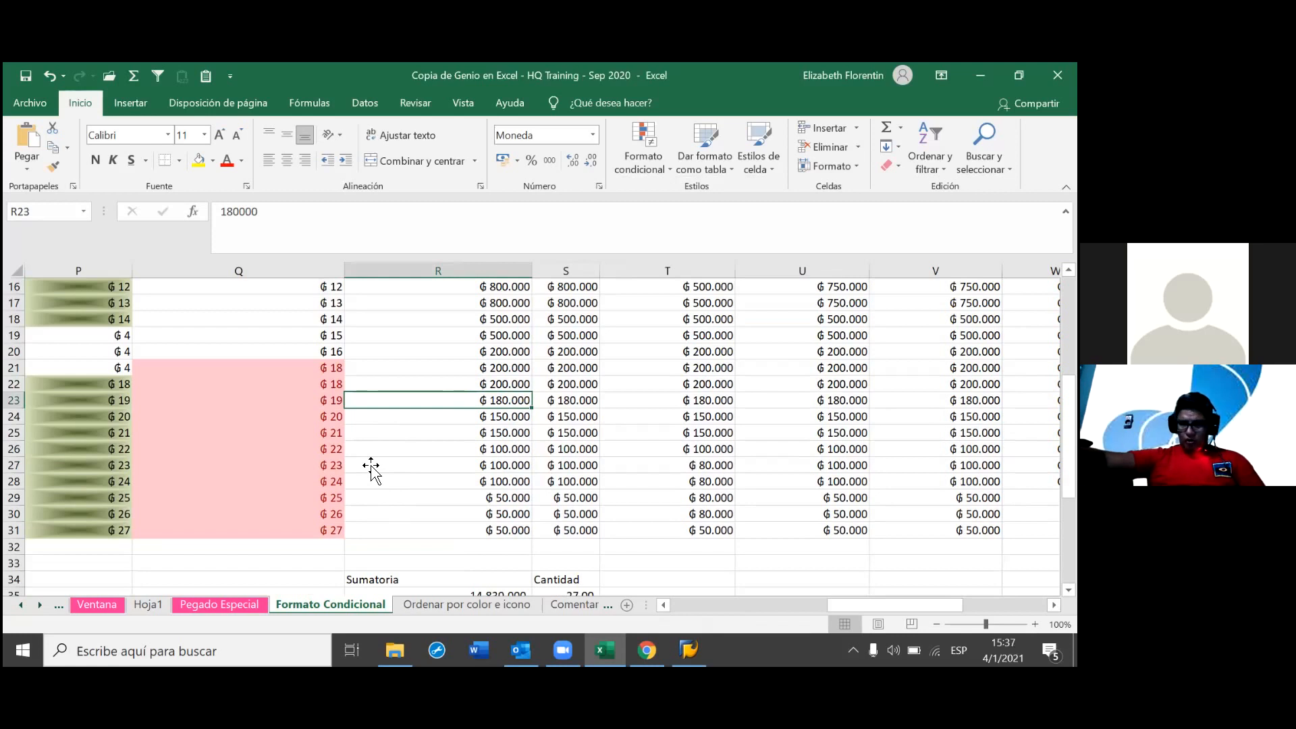
left_click(332, 367)
left_click_drag(326, 511, 324, 531)
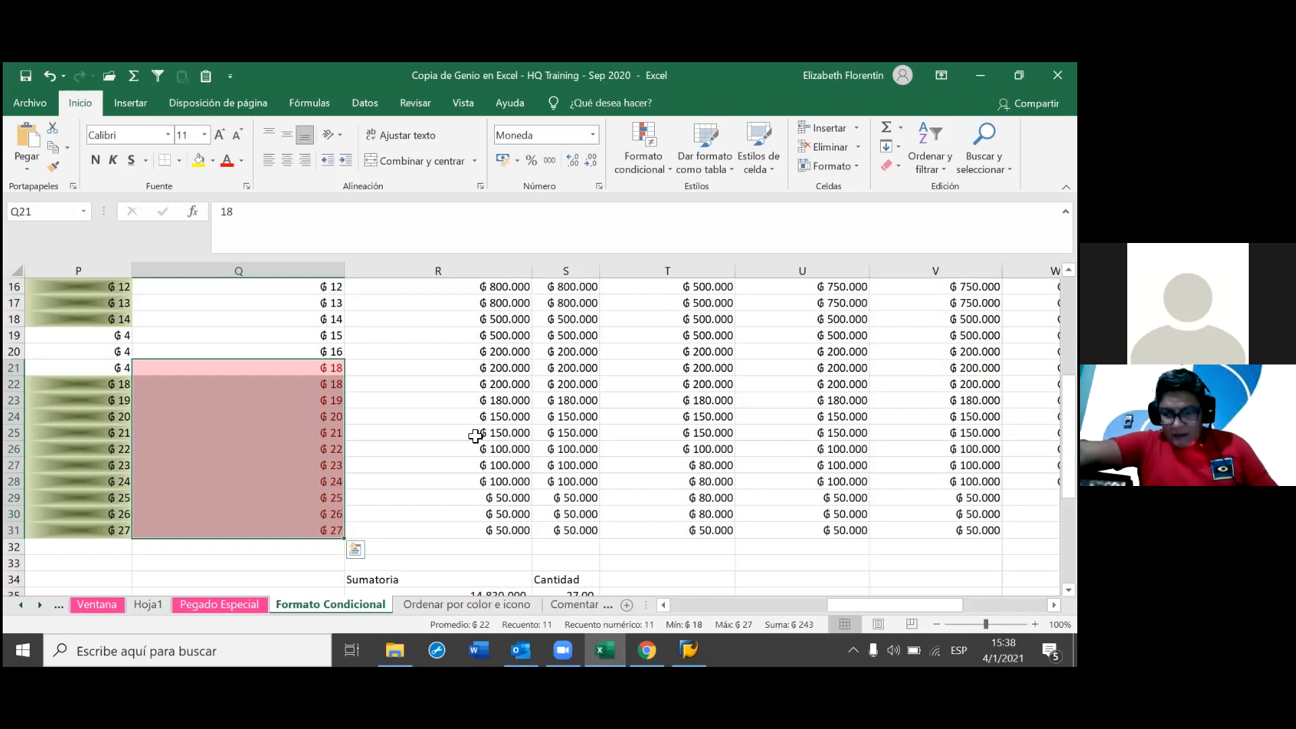
left_click(314, 455)
left_click(391, 447)
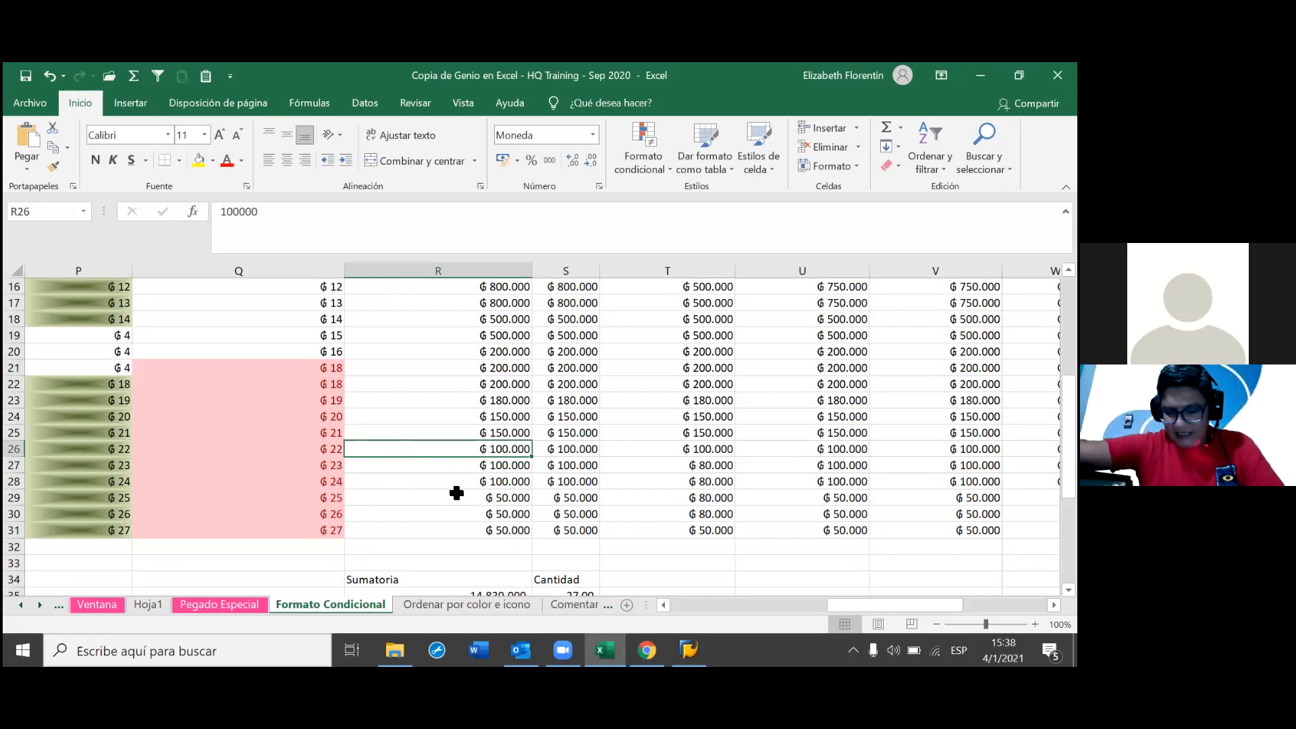
scroll(457, 493, "up", 5)
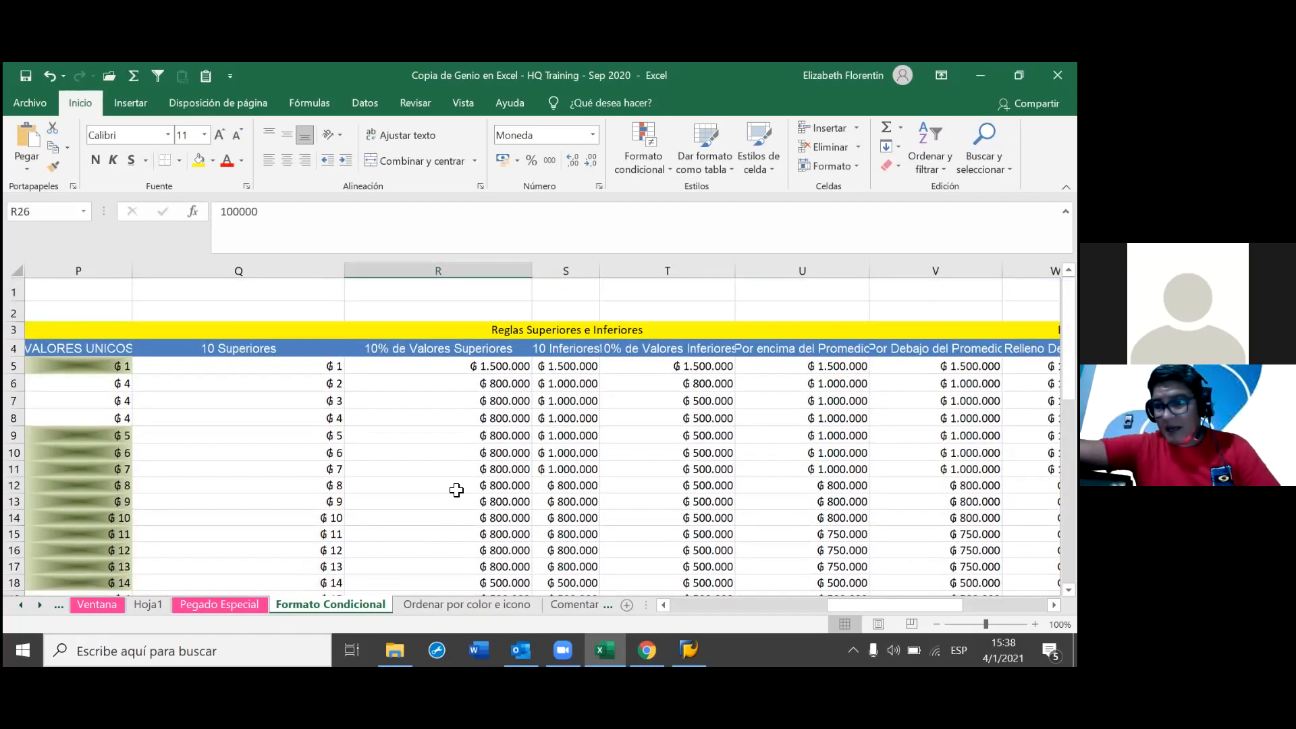
scroll(526, 532, "down", 2)
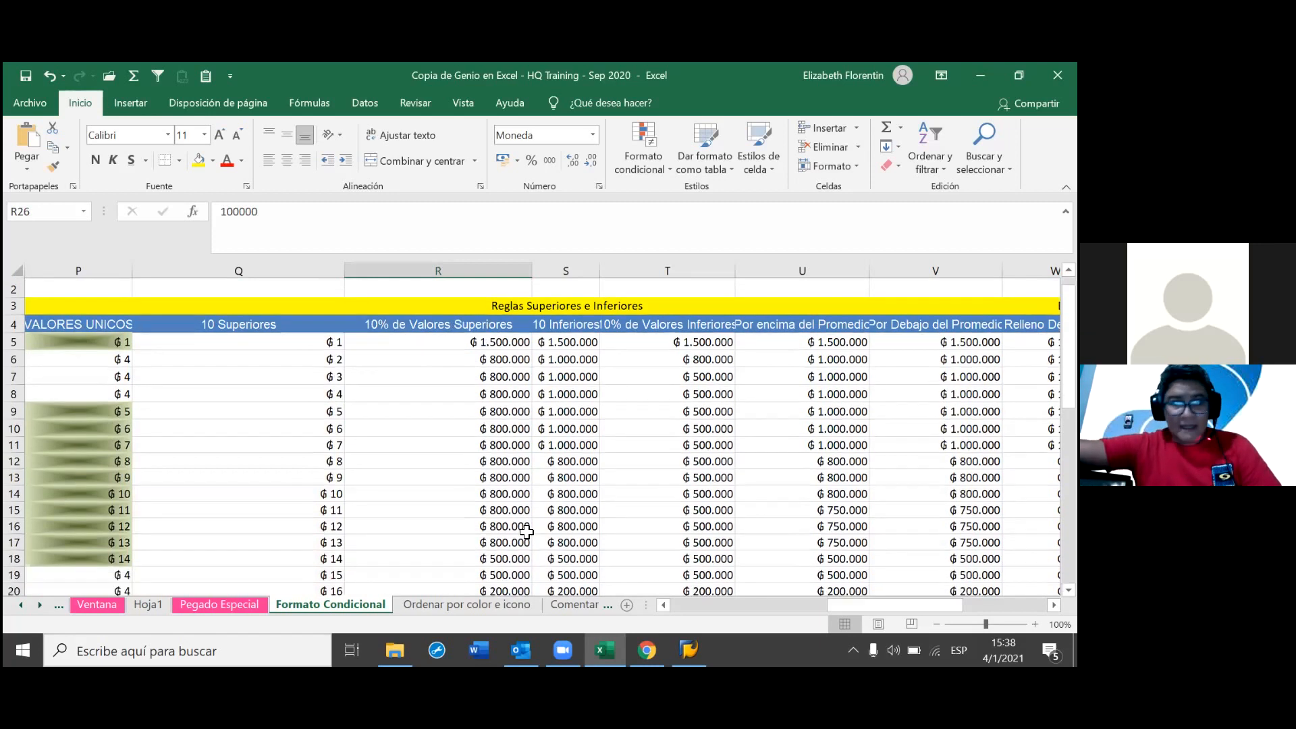
- Apply a top 10% conditional formatting rule to R5:R31 in the 10% de Valores Superiores column, with light red fill and dark red text
scroll(527, 532, "up", 2)
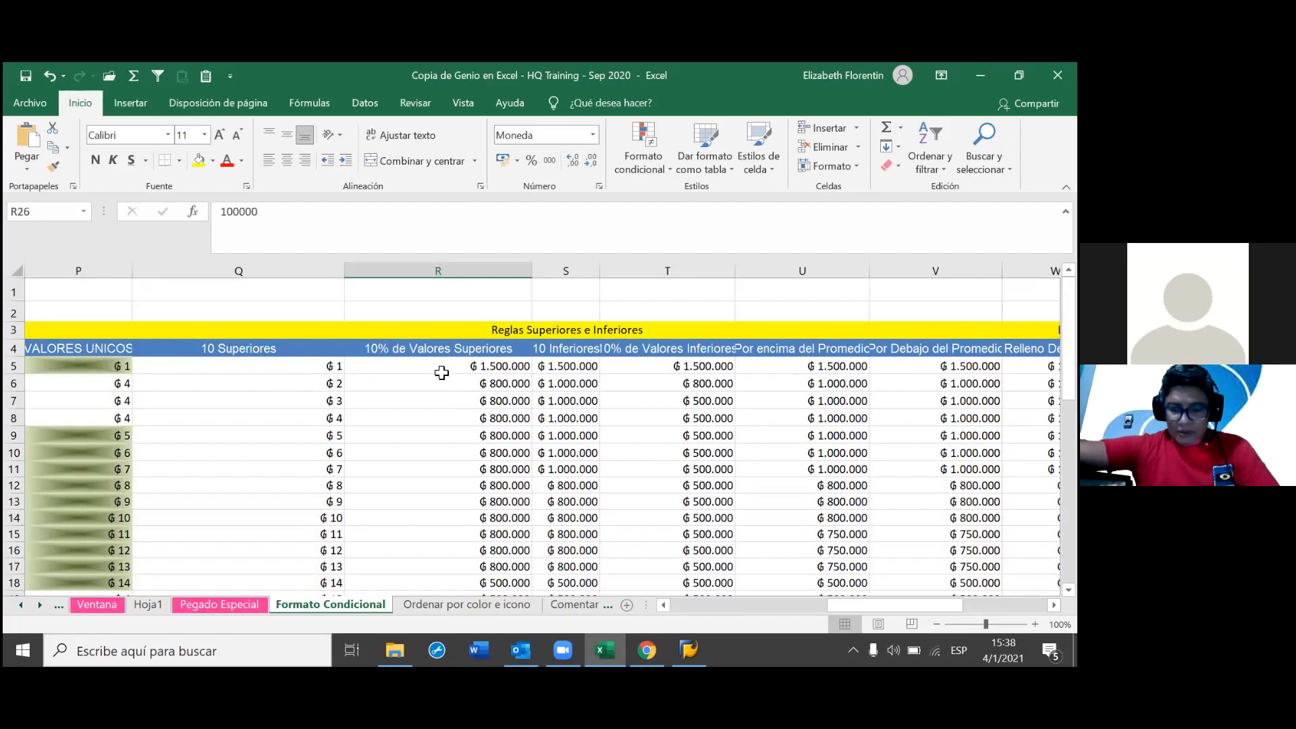
left_click(497, 368)
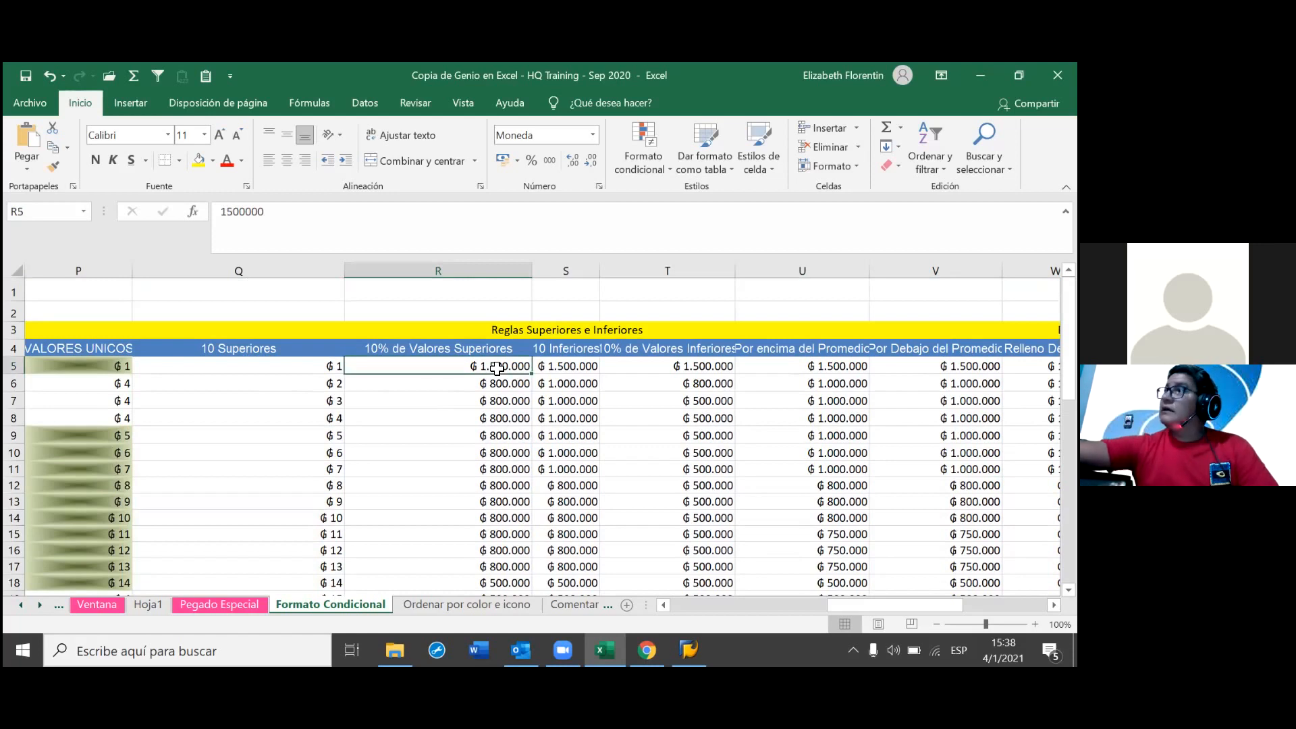
left_click_drag(496, 368, 533, 593)
scroll(497, 368, "down", 4)
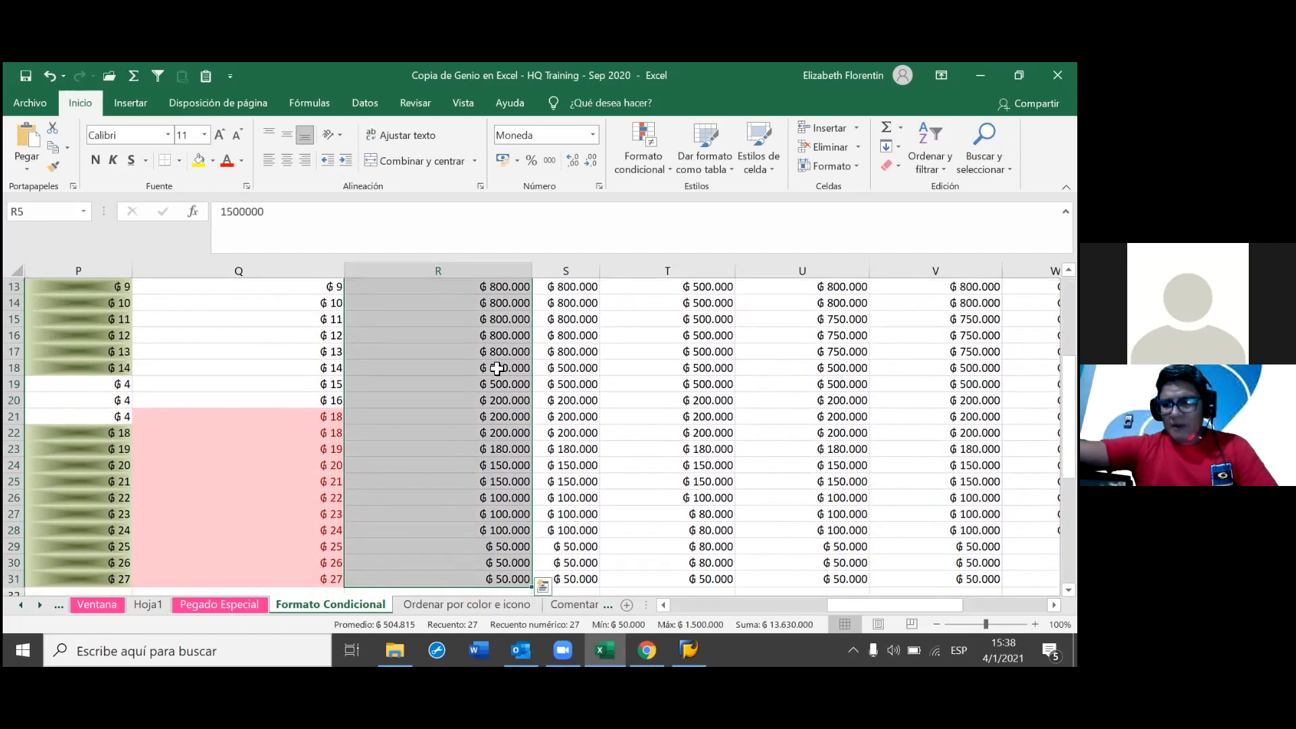
scroll(497, 368, "up", 4)
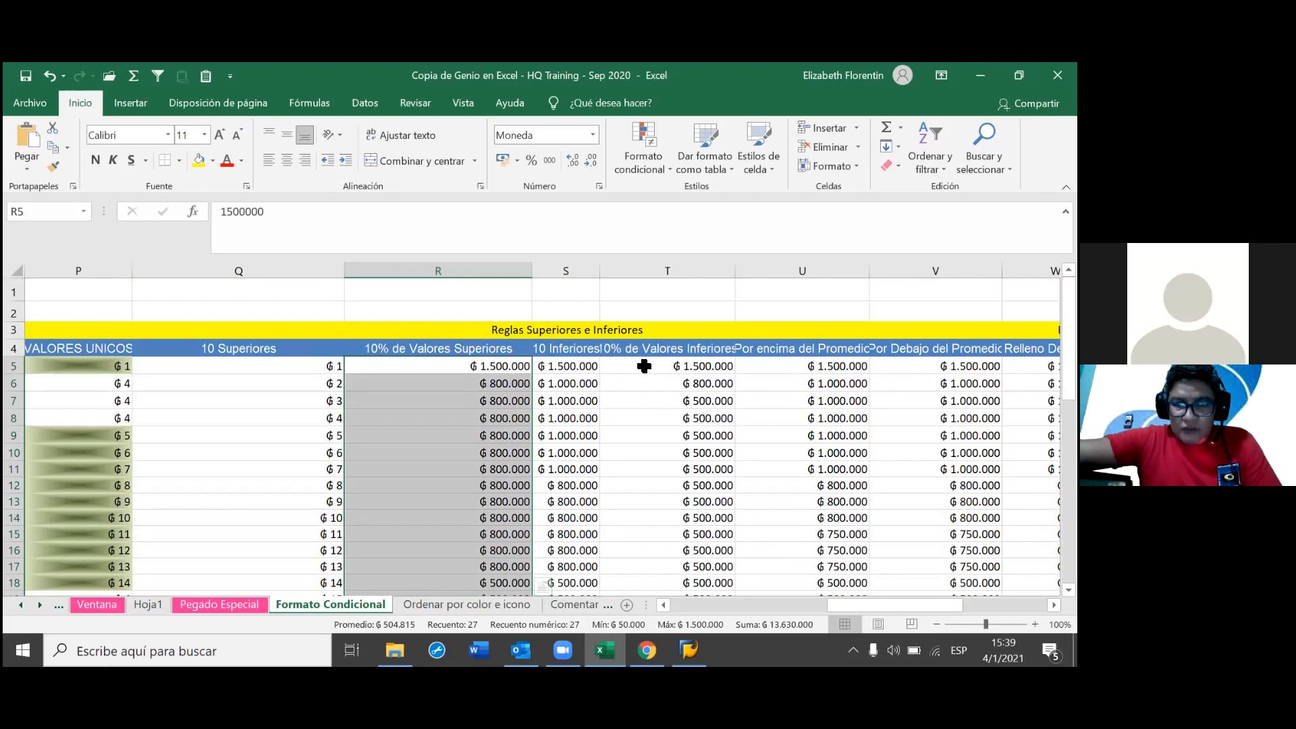
left_click(665, 167)
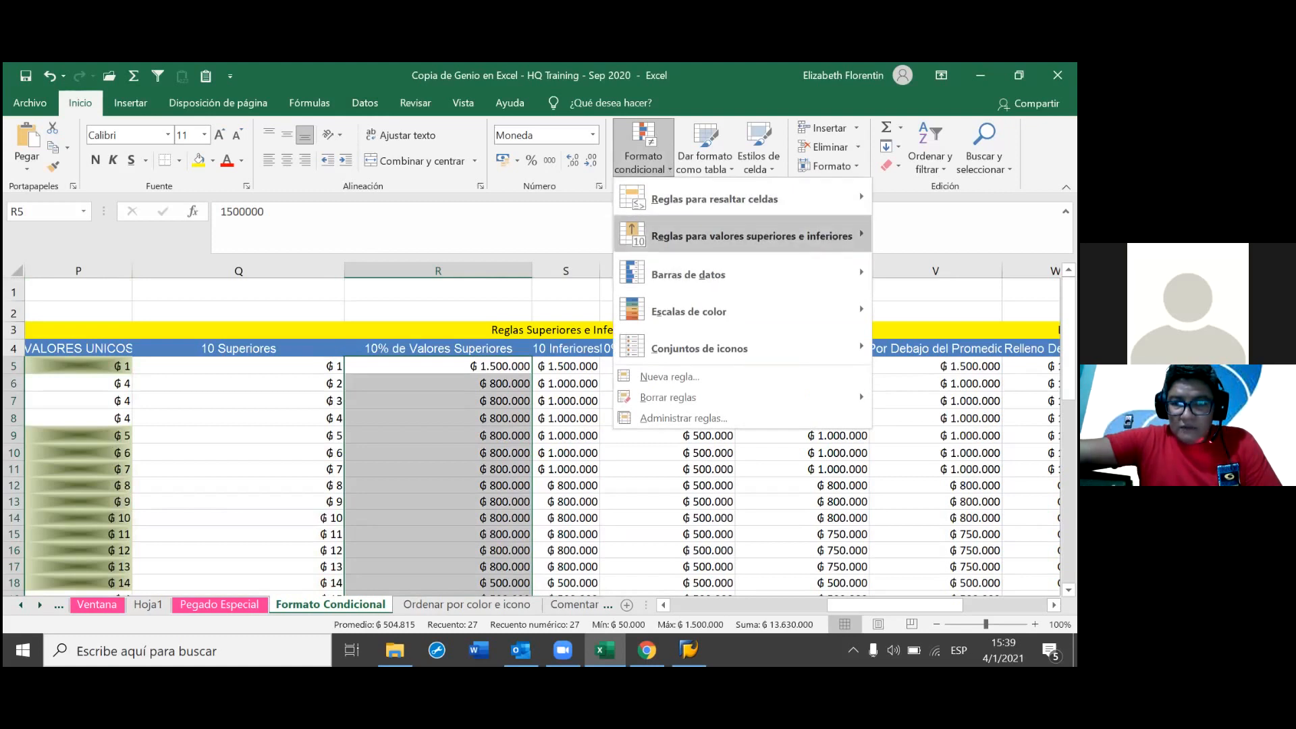
mouse_move(833, 238)
left_click(975, 273)
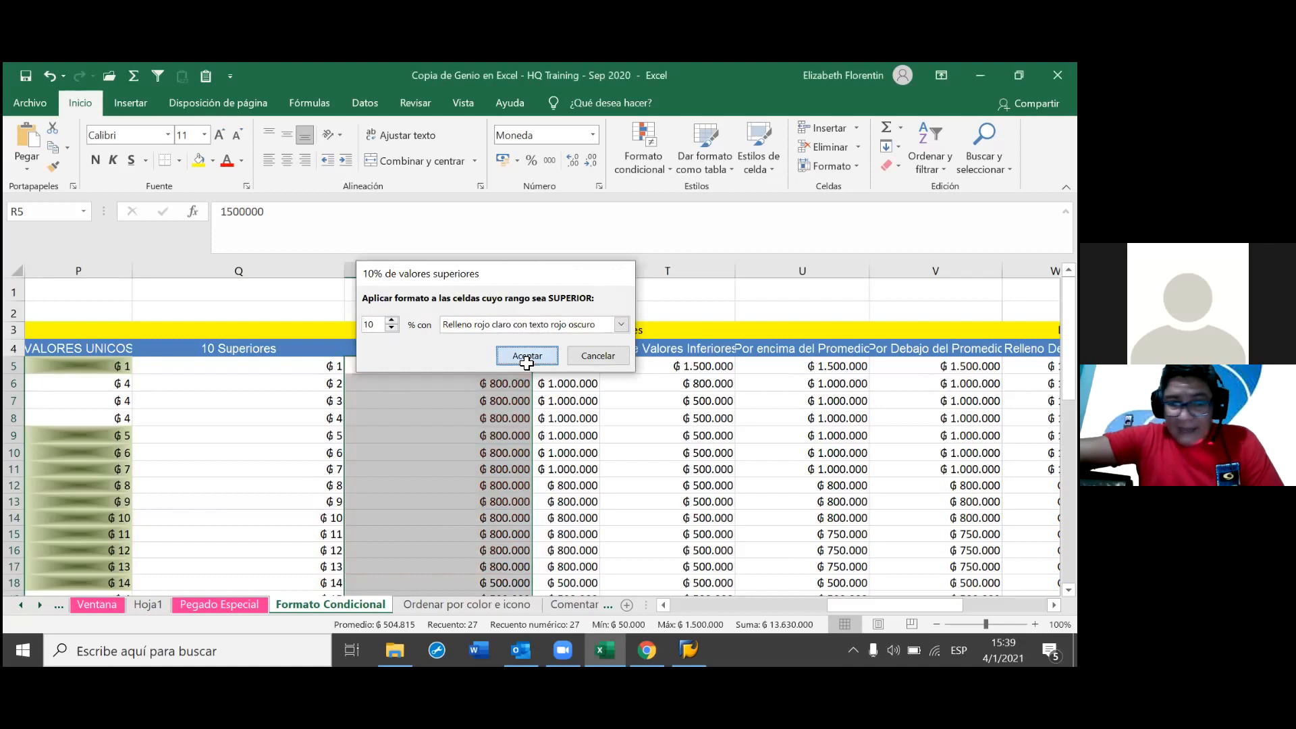
left_click(524, 356)
scroll(645, 467, "down", 1)
scroll(646, 467, "down", 2)
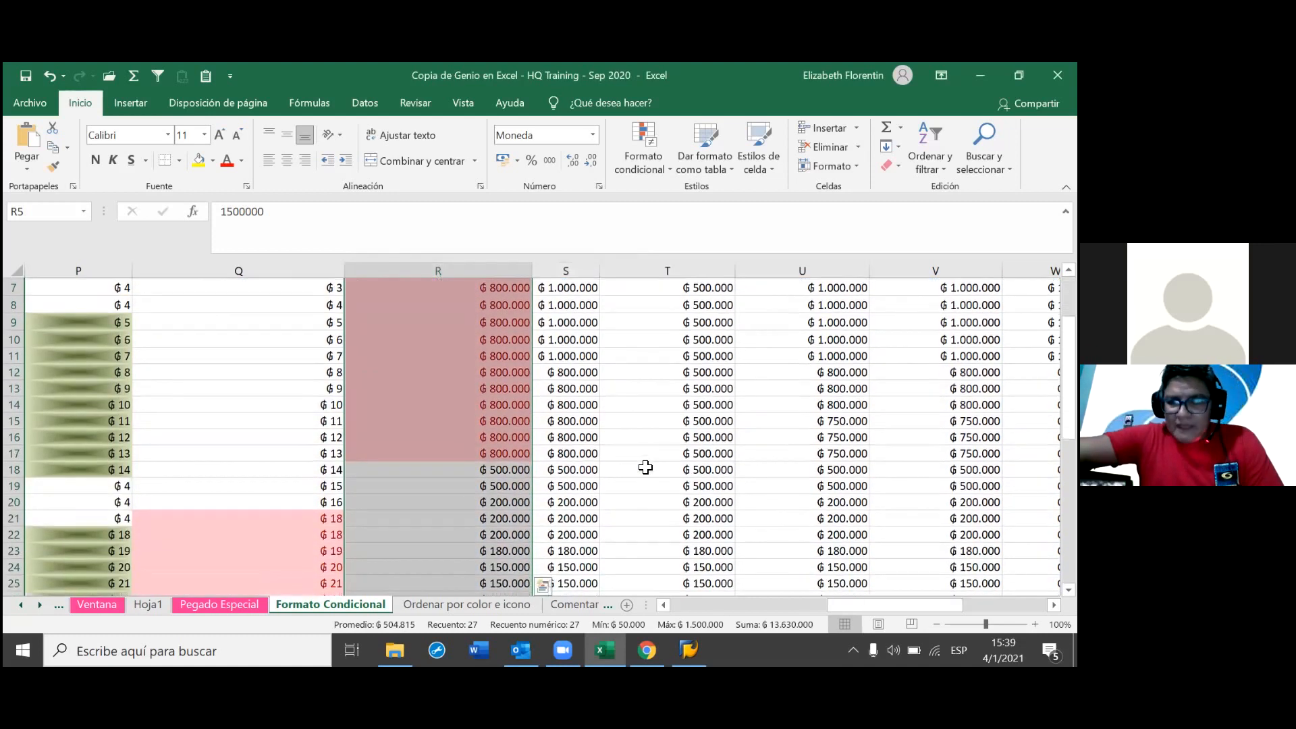
scroll(646, 467, "up", 1)
scroll(645, 467, "up", 2)
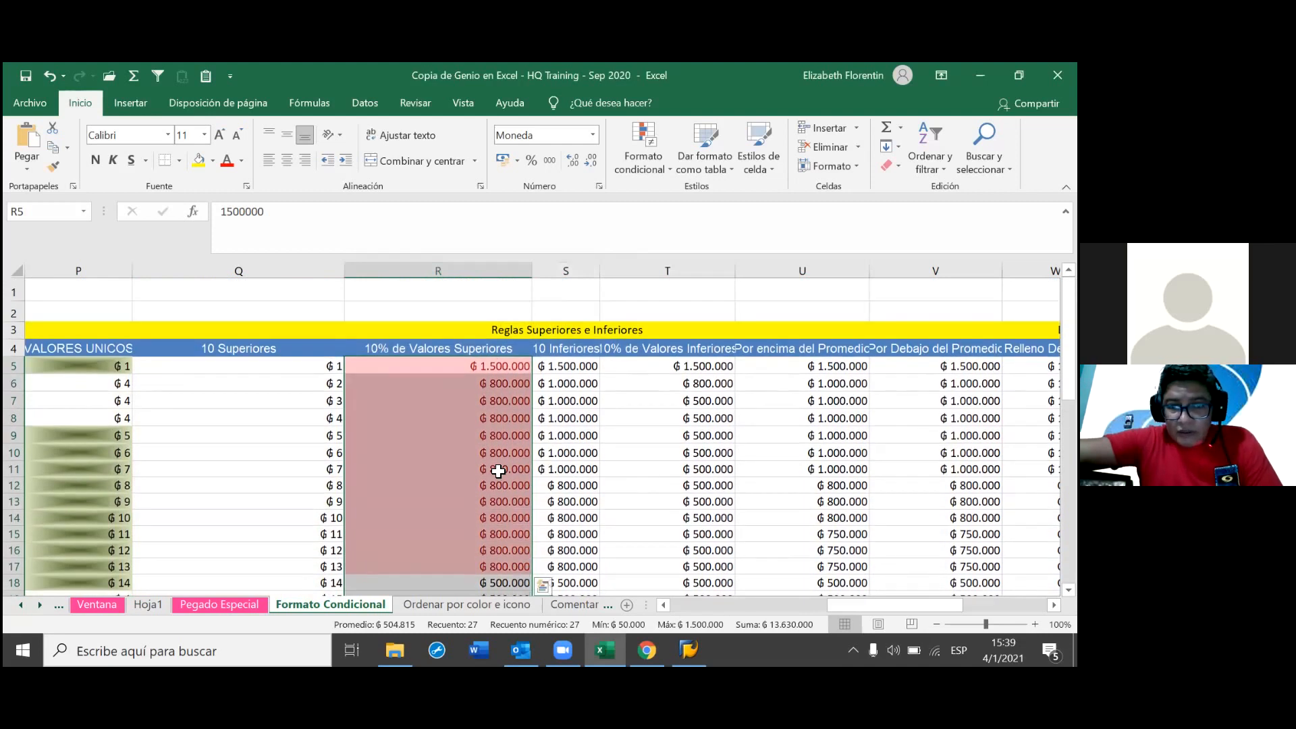
- Set cell R7 in the 10% de Valores Superiores column to 2000000 to test the top 10% rule
scroll(521, 505, "down", 1)
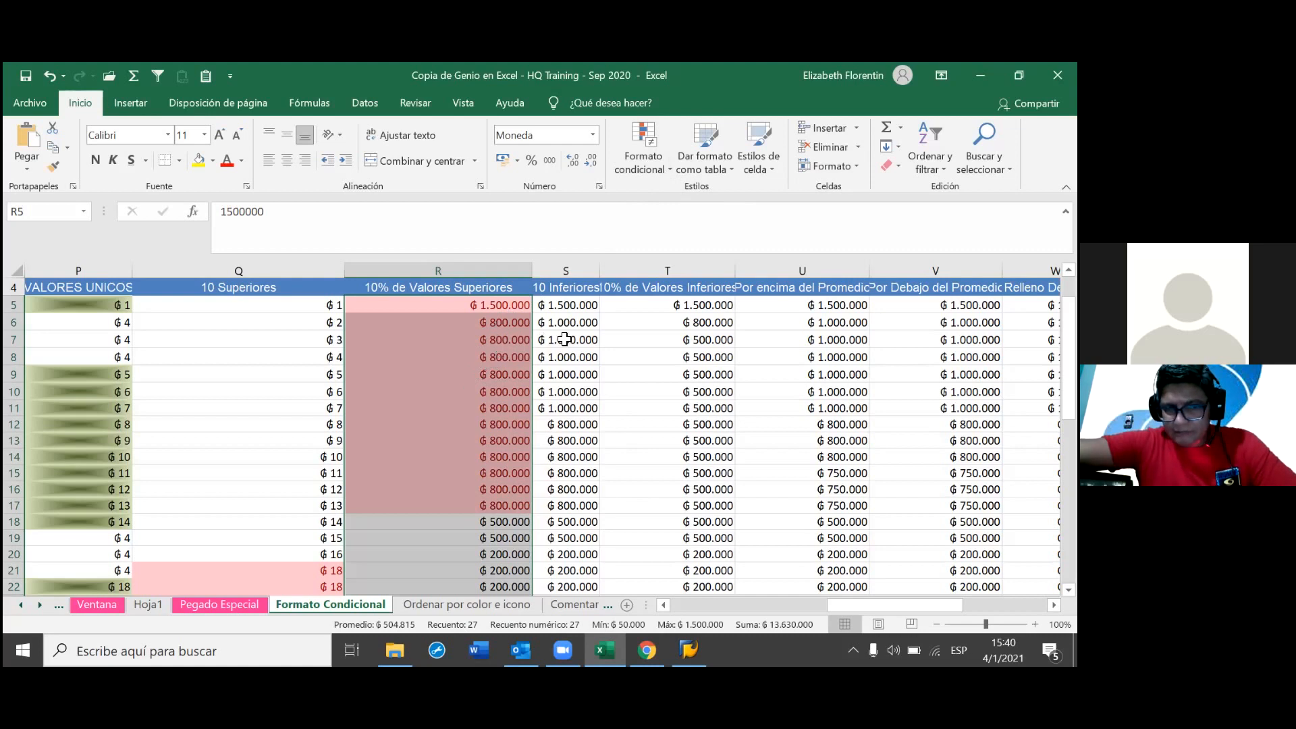
left_click(521, 340)
type("2000000")
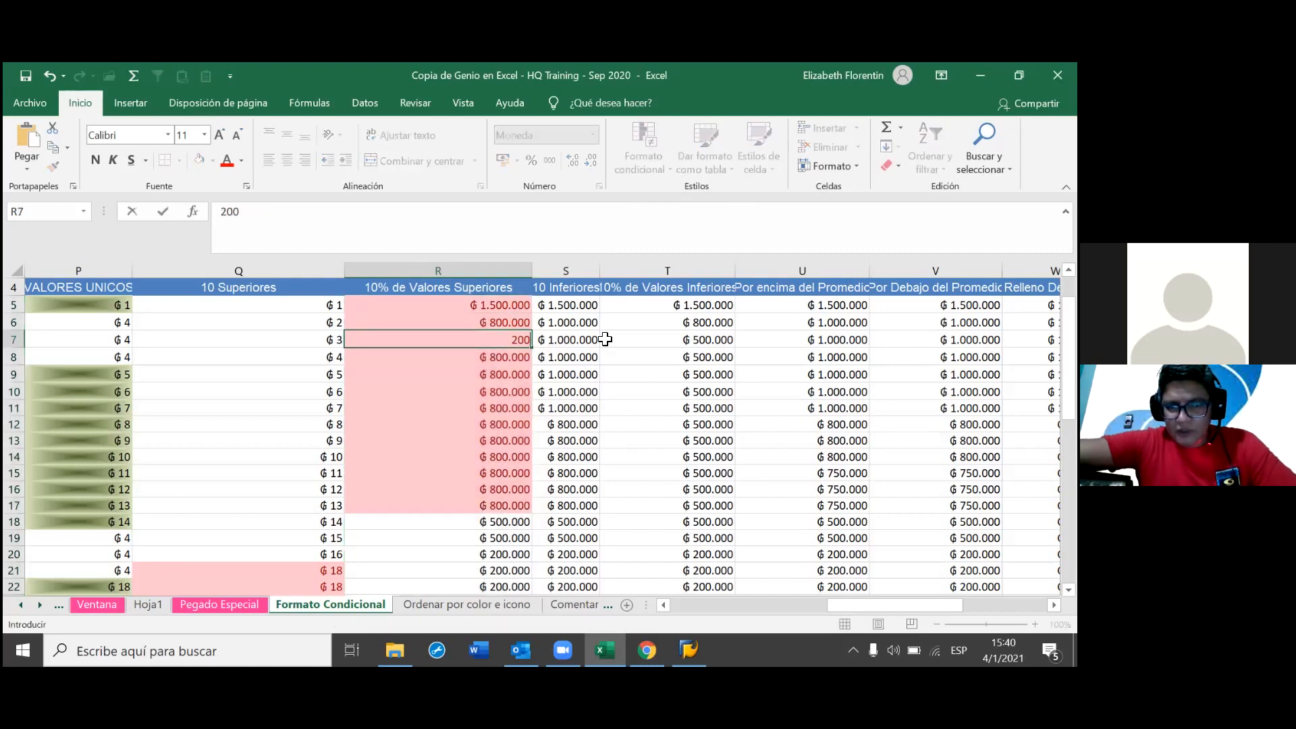
key("Return")
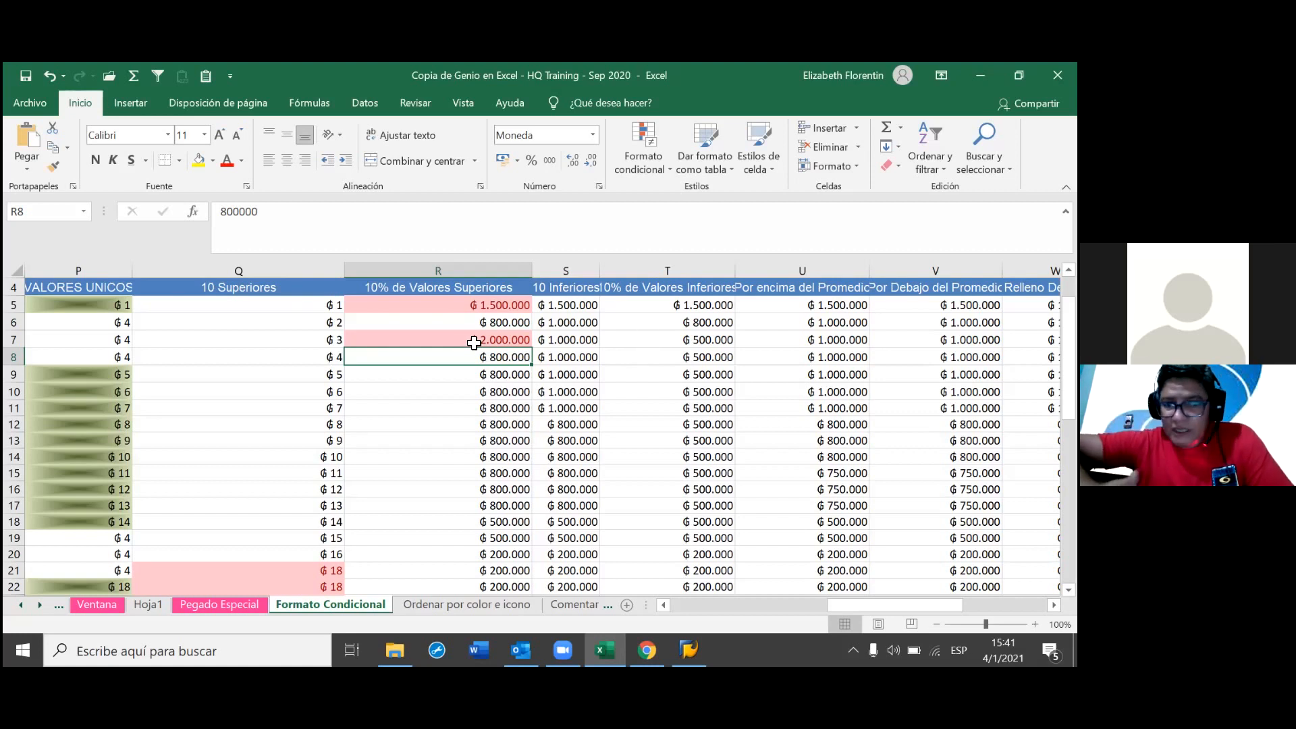
- Set R7 to 3500000 and R8 to 1700000 in the 10% de Valores Superiores column
left_click(495, 343)
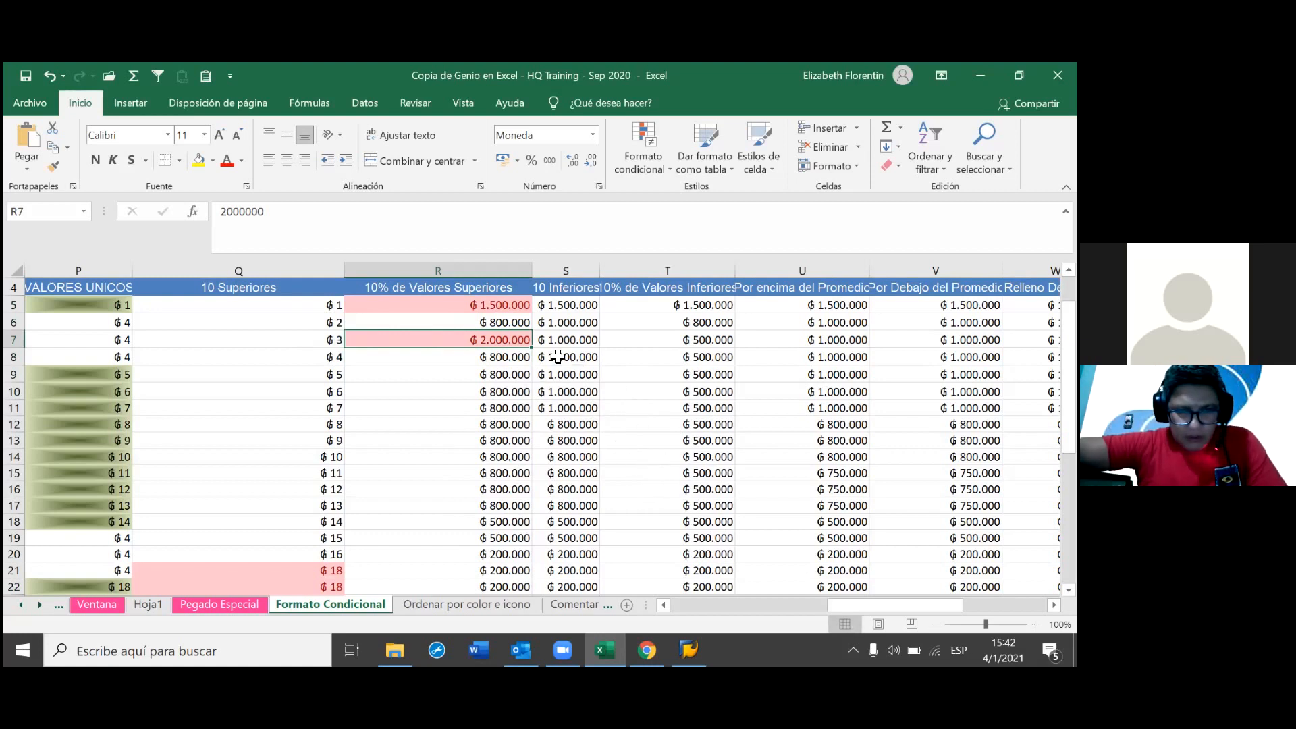
type("3")
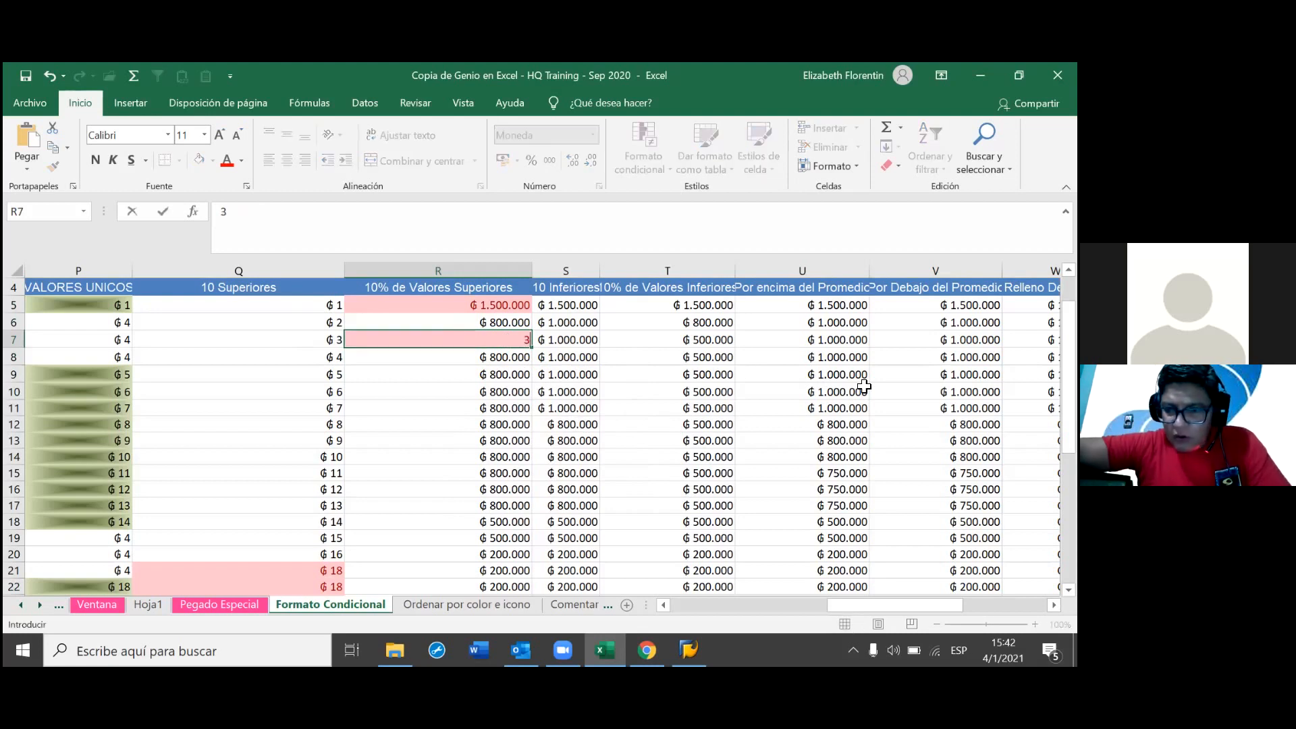
type("500000")
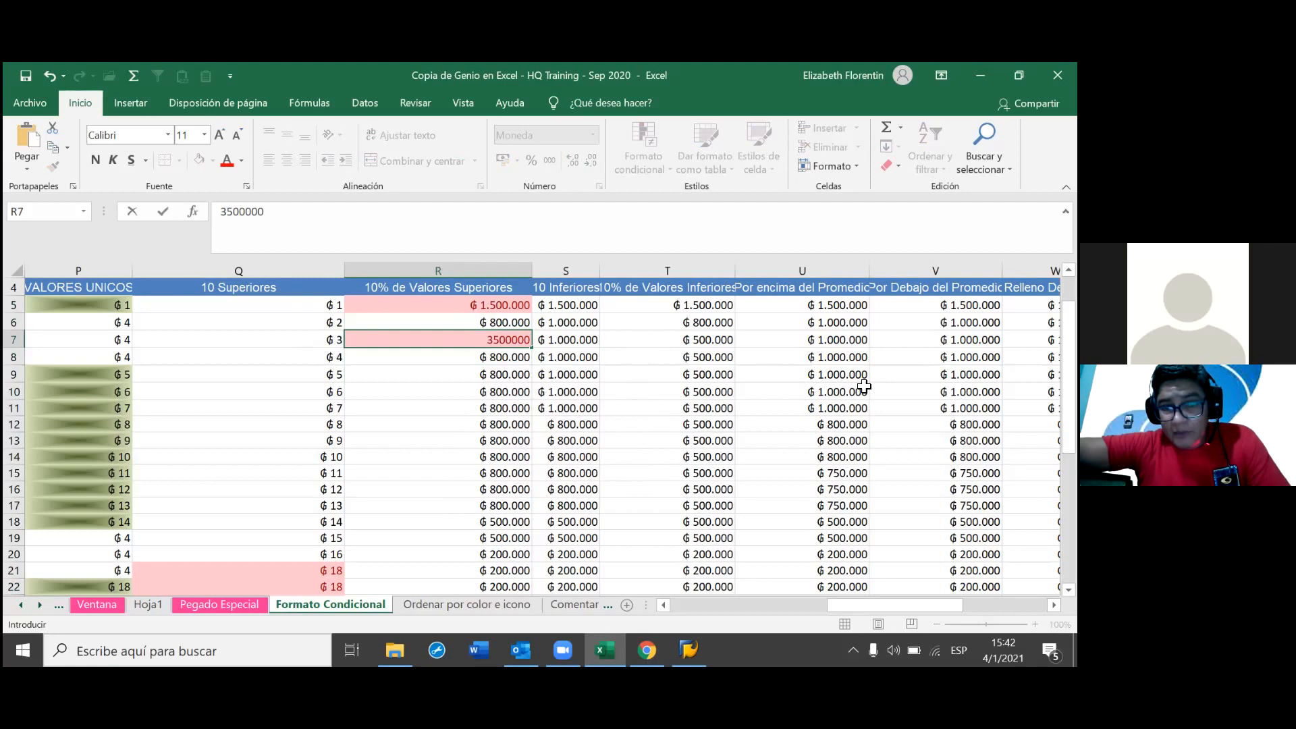
key("Return")
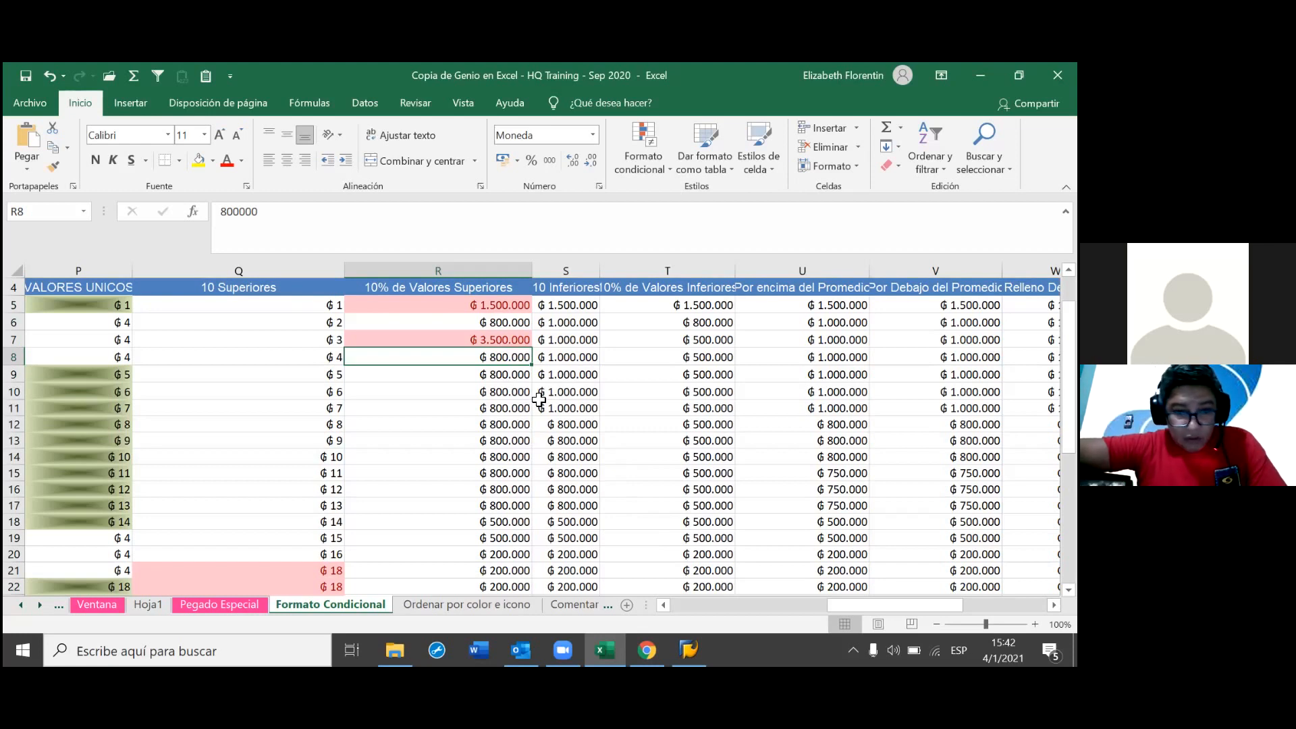
left_click(524, 340)
left_click(516, 370)
left_click(517, 357)
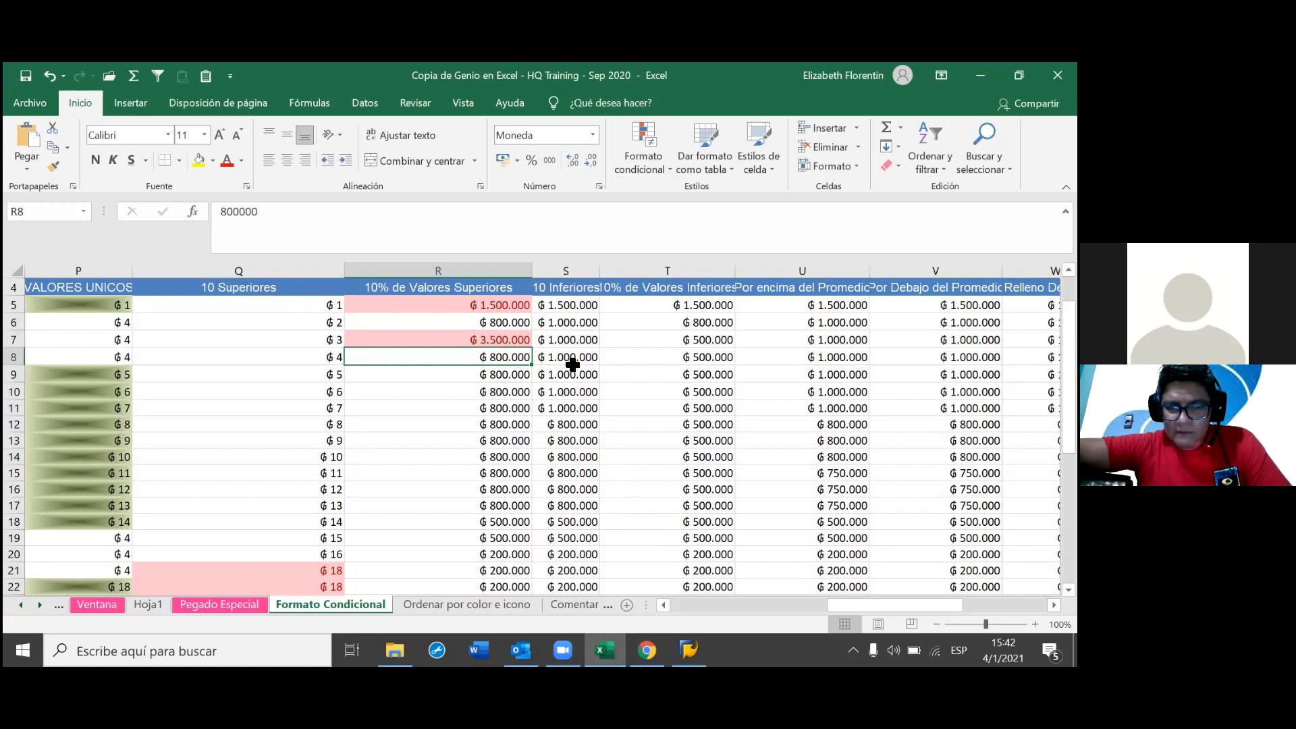
type("1700000")
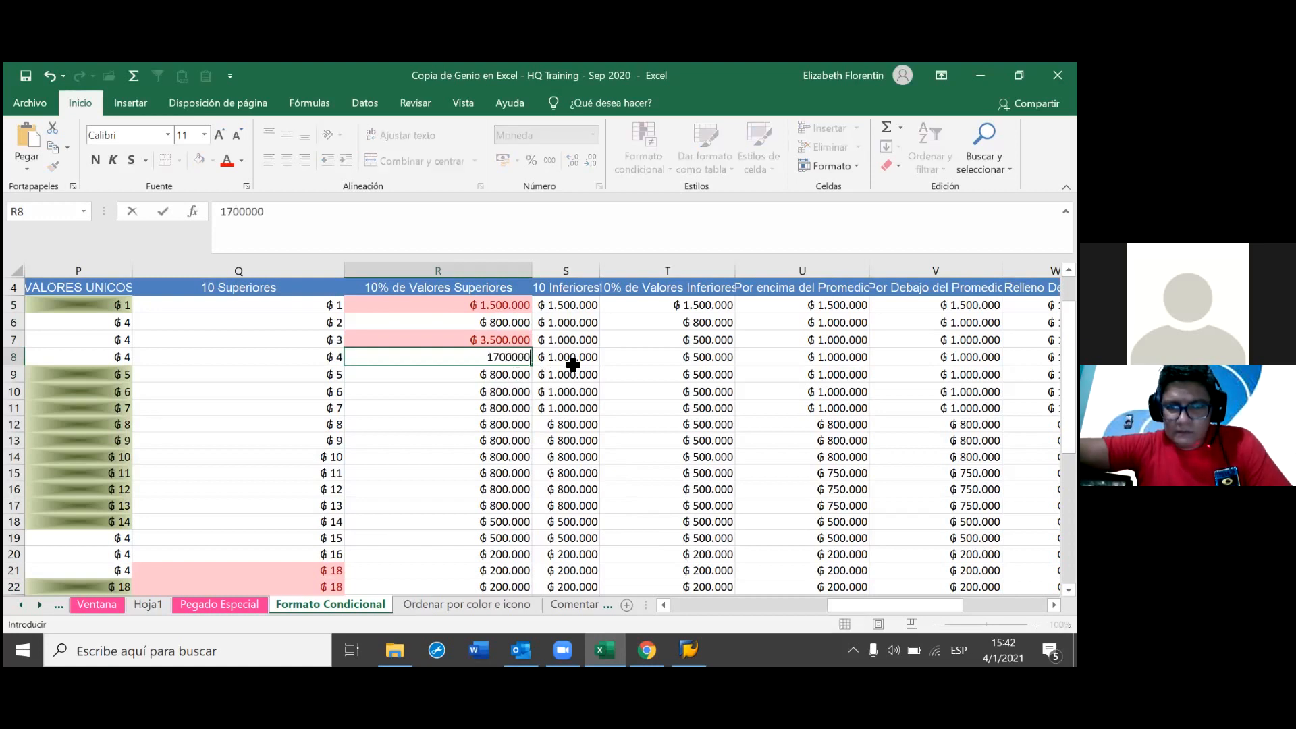
key("Return")
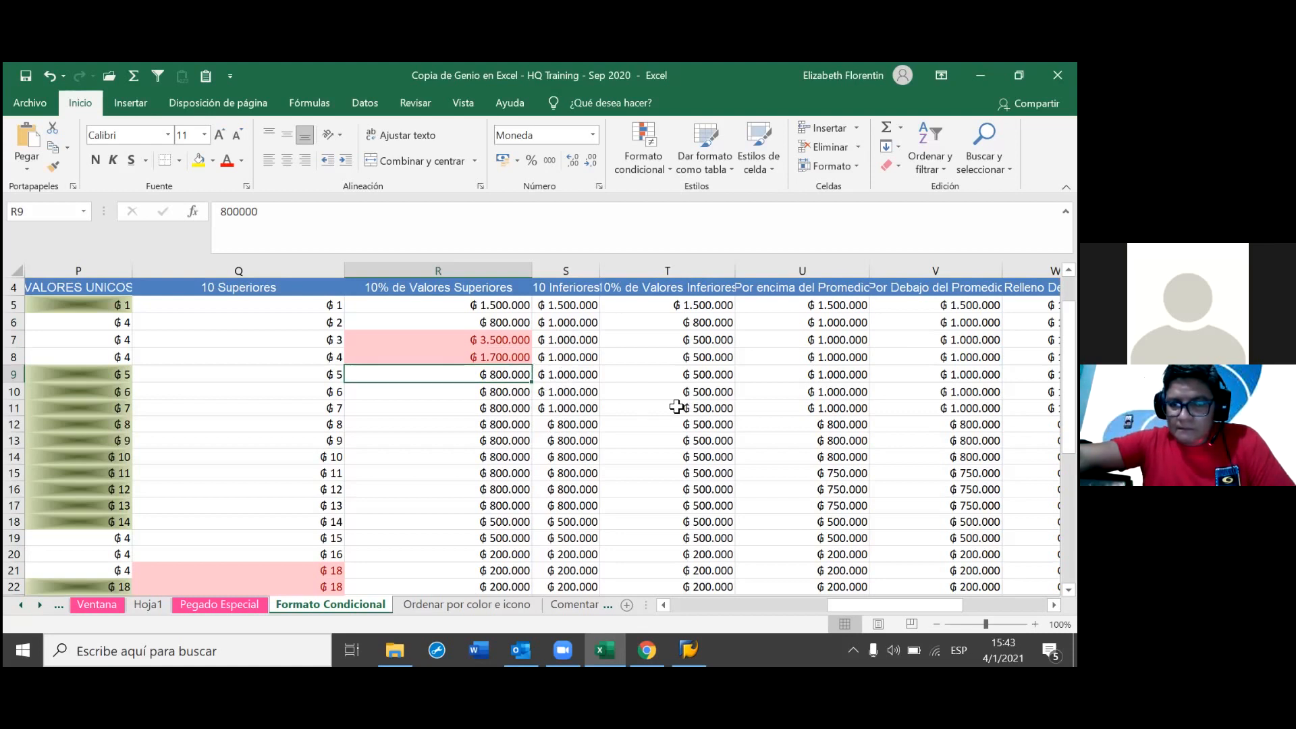
- Set R9 and R10 to 3500000 and R12 to 5000000 in the 10% de Valores Superiores column
type("3500000")
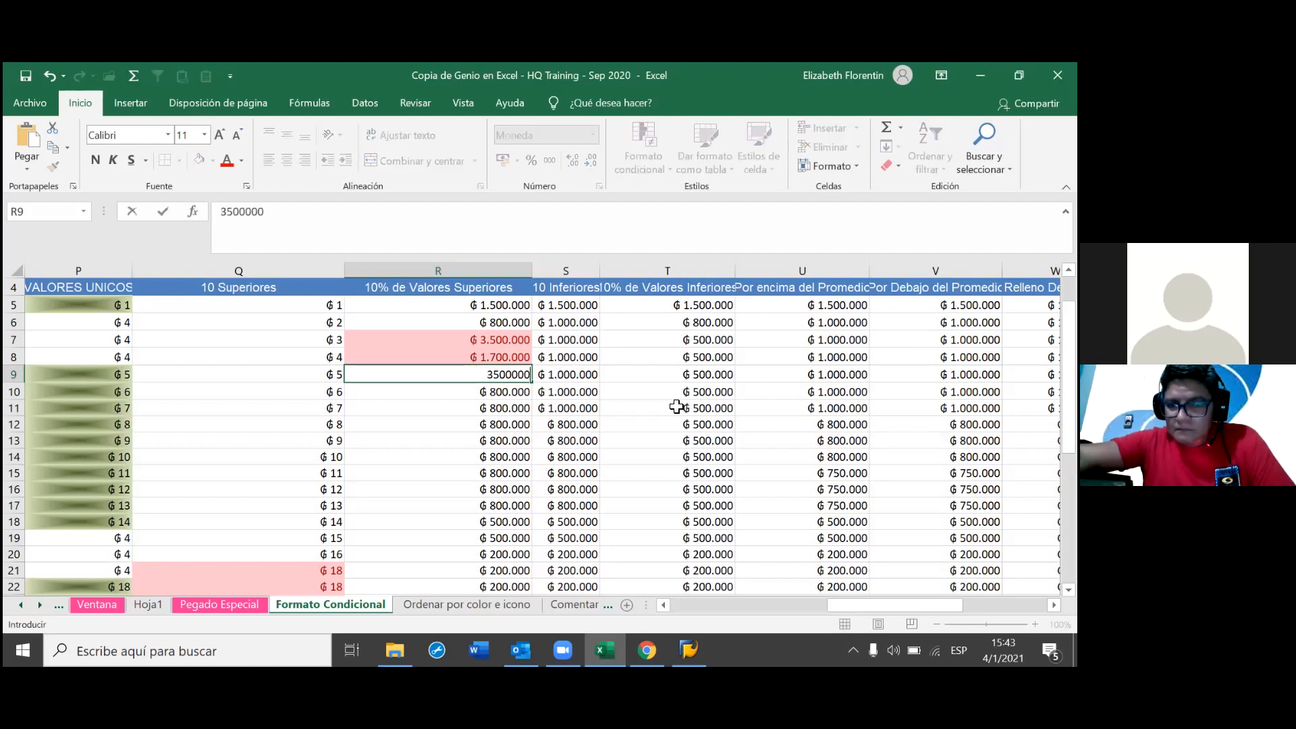
key("Return")
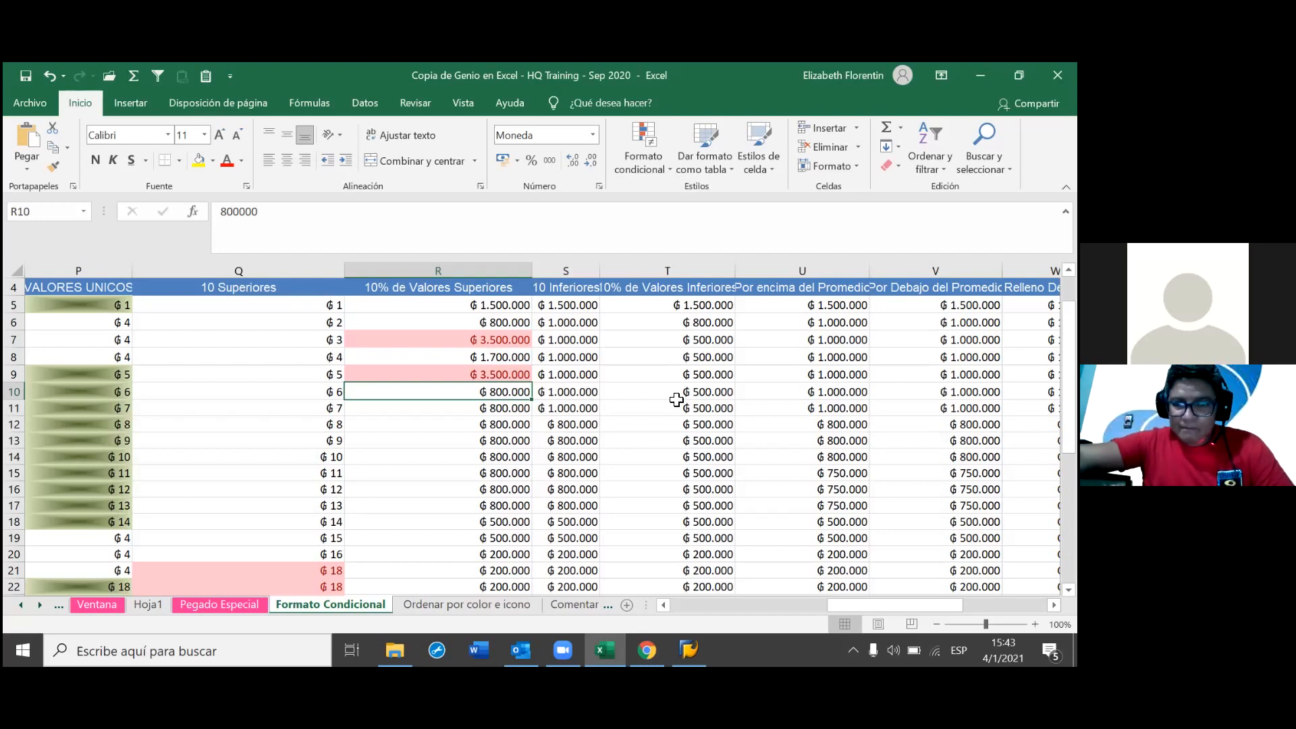
type("3500000")
key("Return")
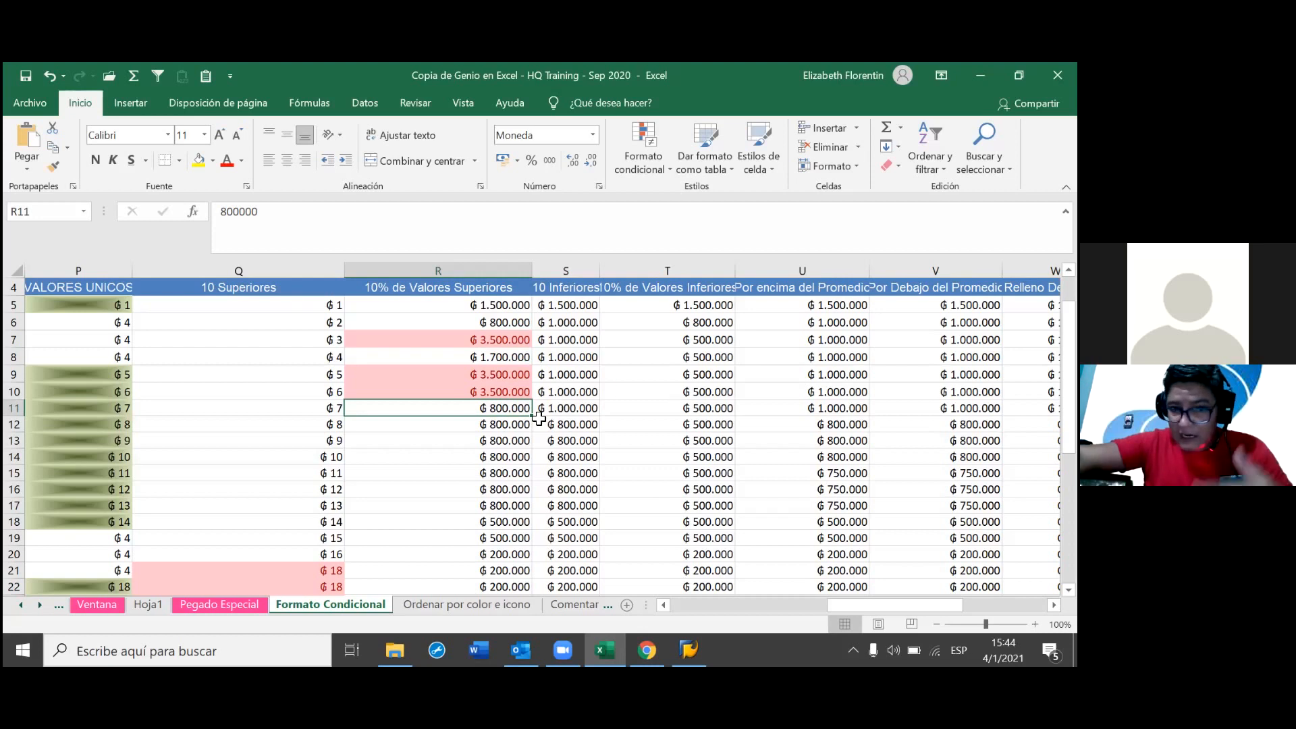
key("Down")
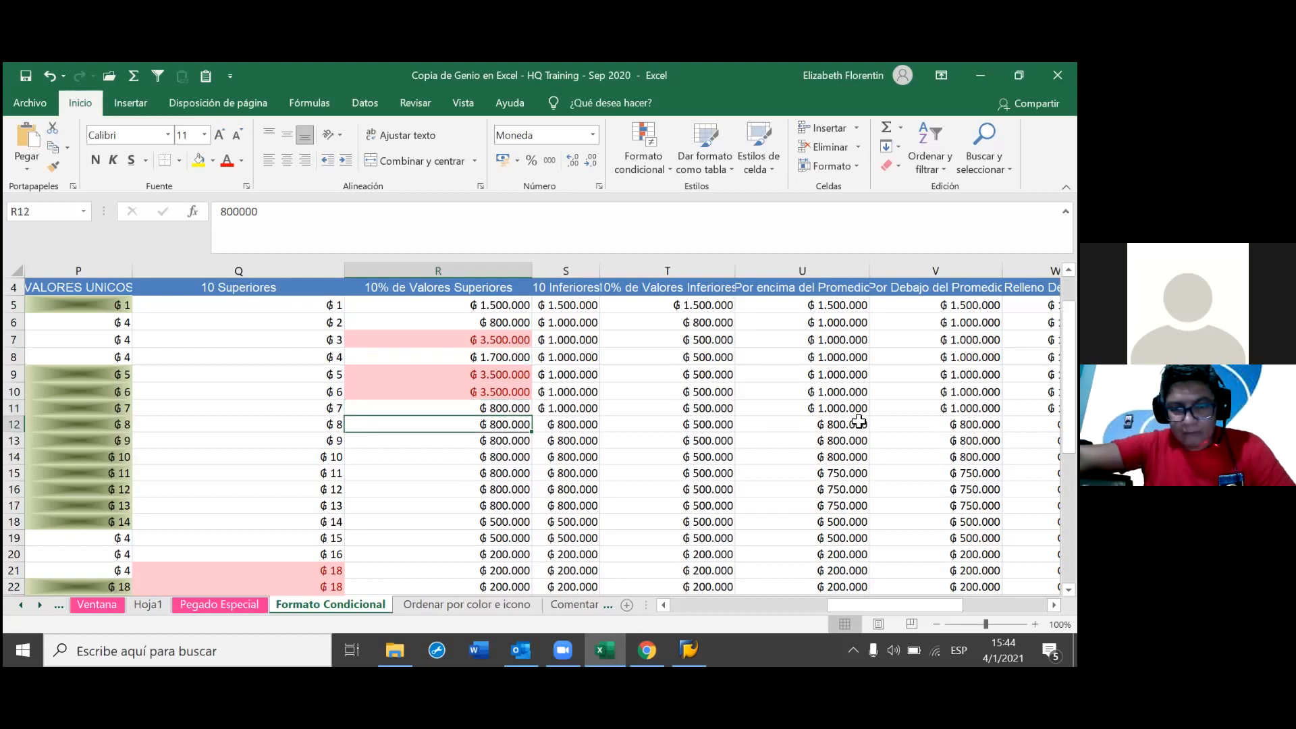
type("5000000")
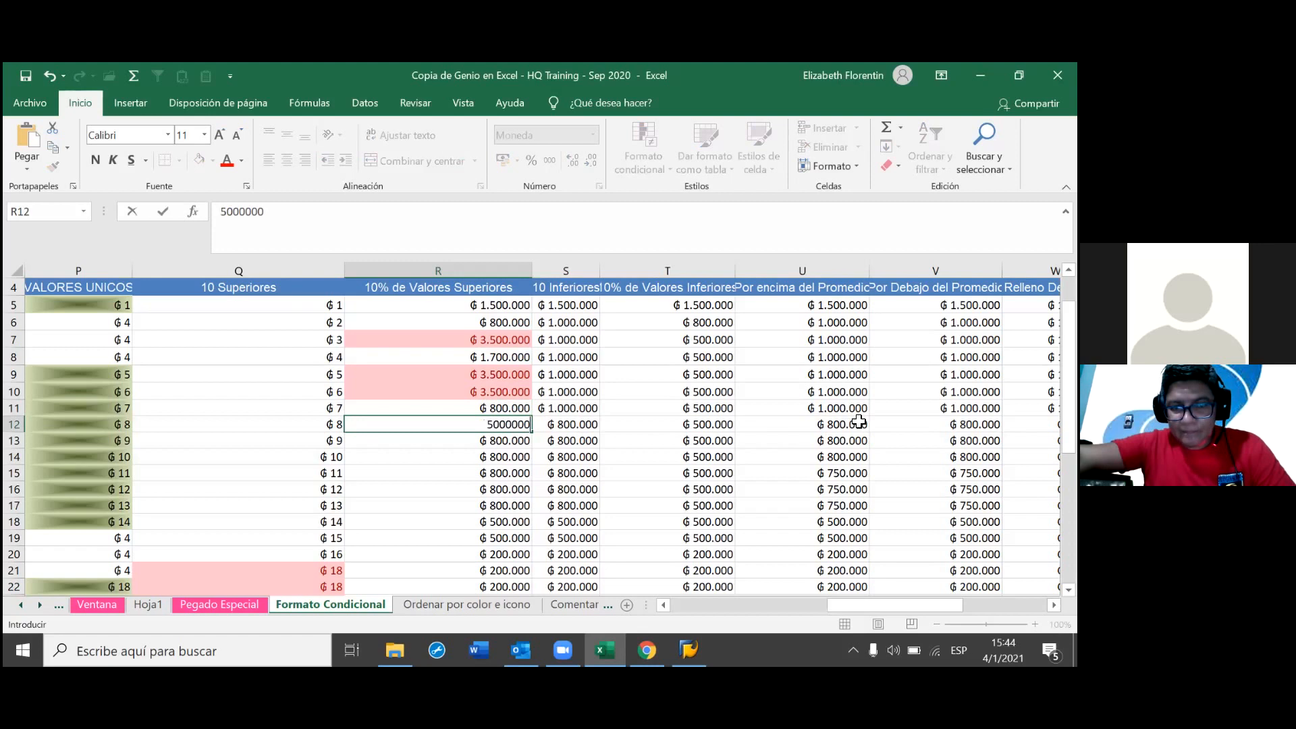
key("Return")
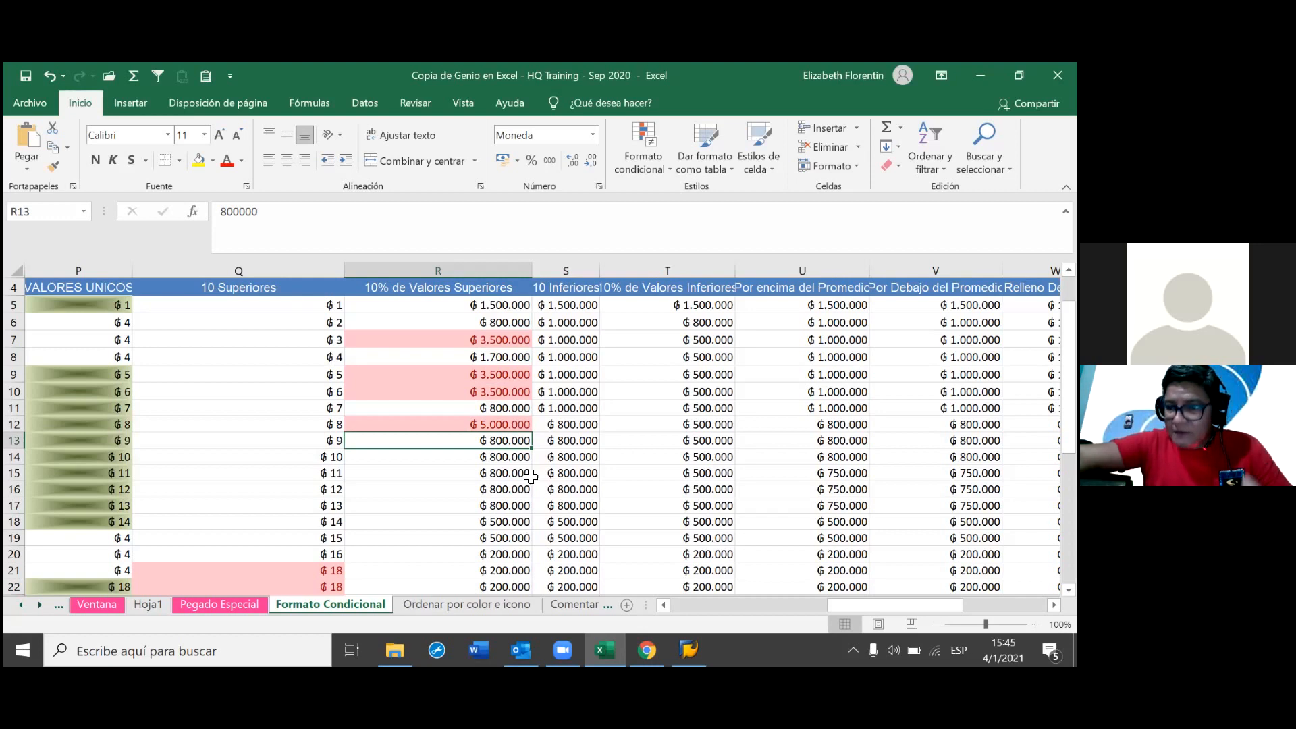
- Insert two blank rows at row 32, between the column data and the Sumatoria and Cantidad summary
scroll(452, 466, "down", 1)
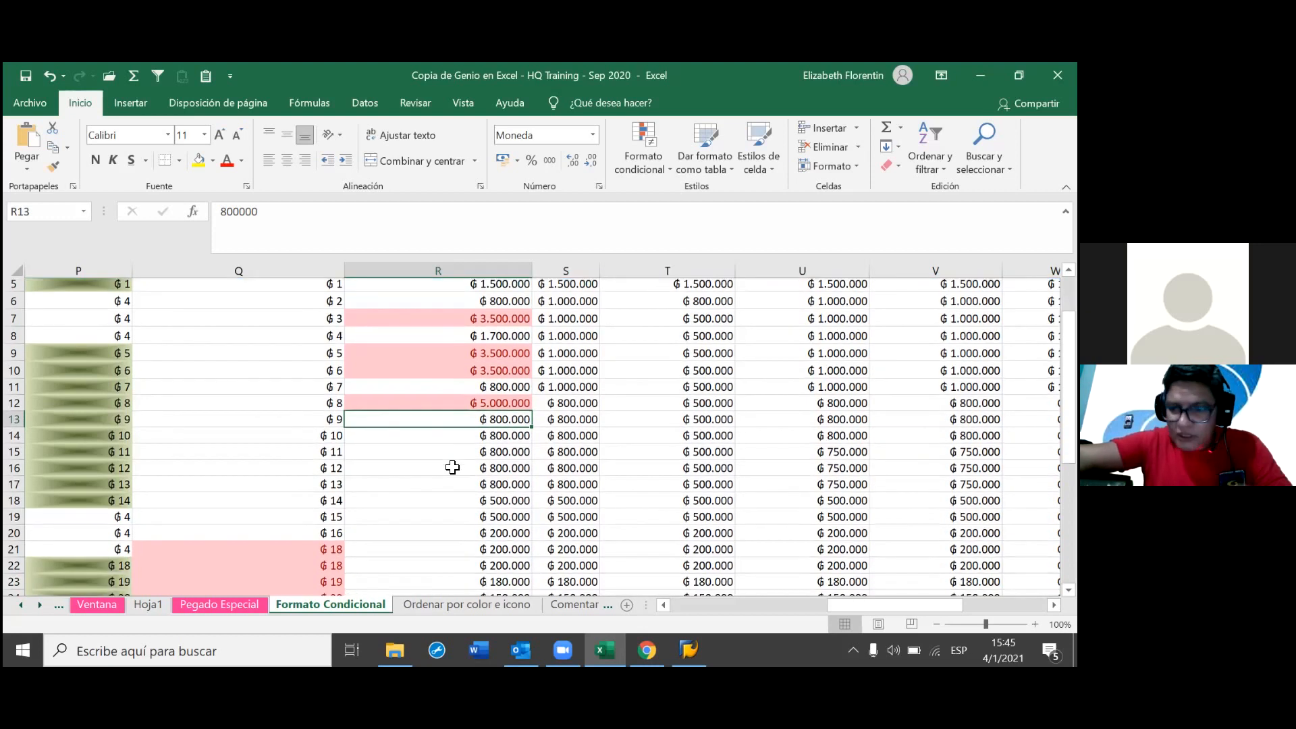
scroll(452, 467, "down", 6)
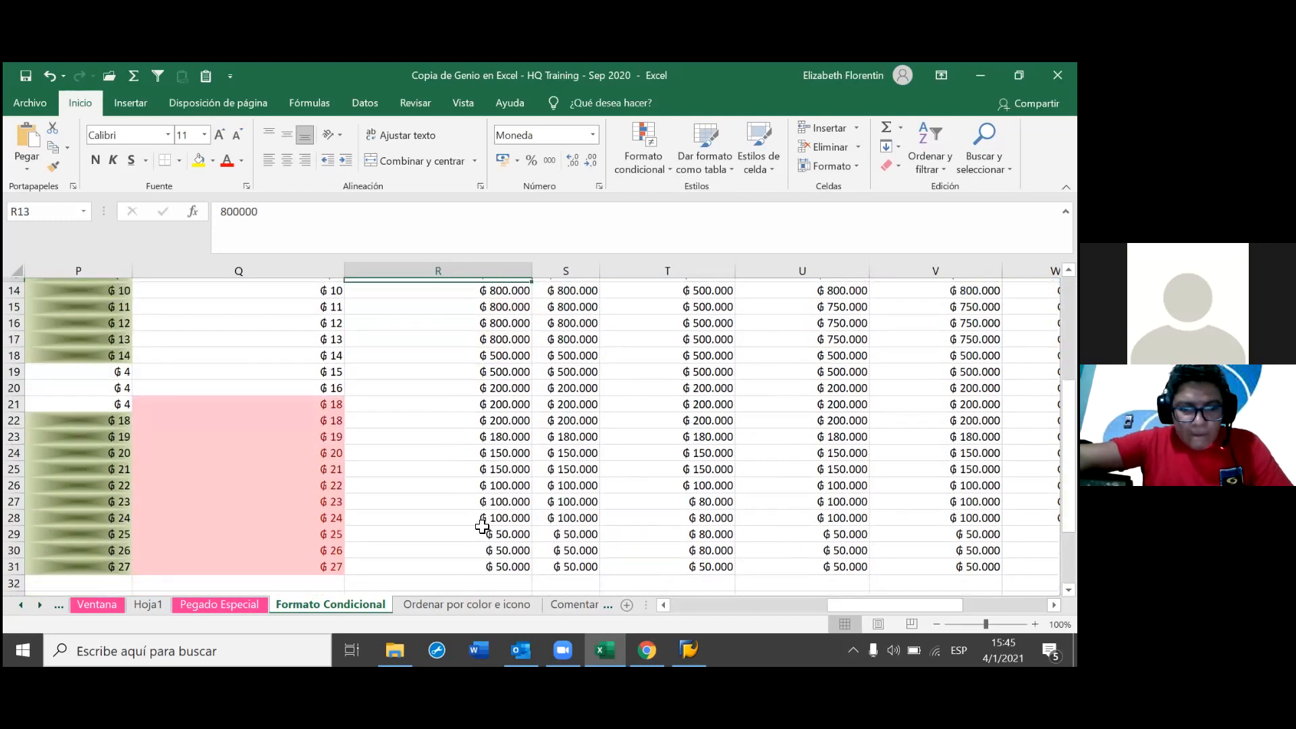
left_click(496, 451)
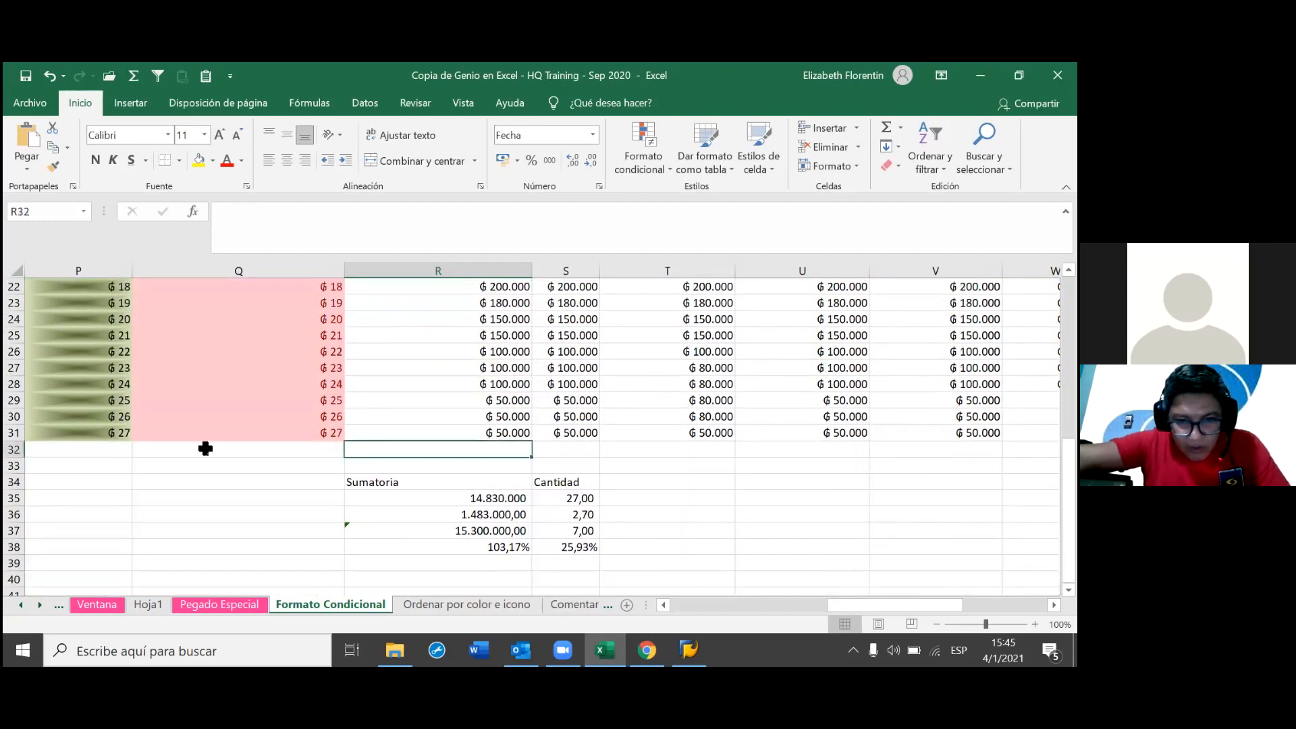
right_click(14, 449)
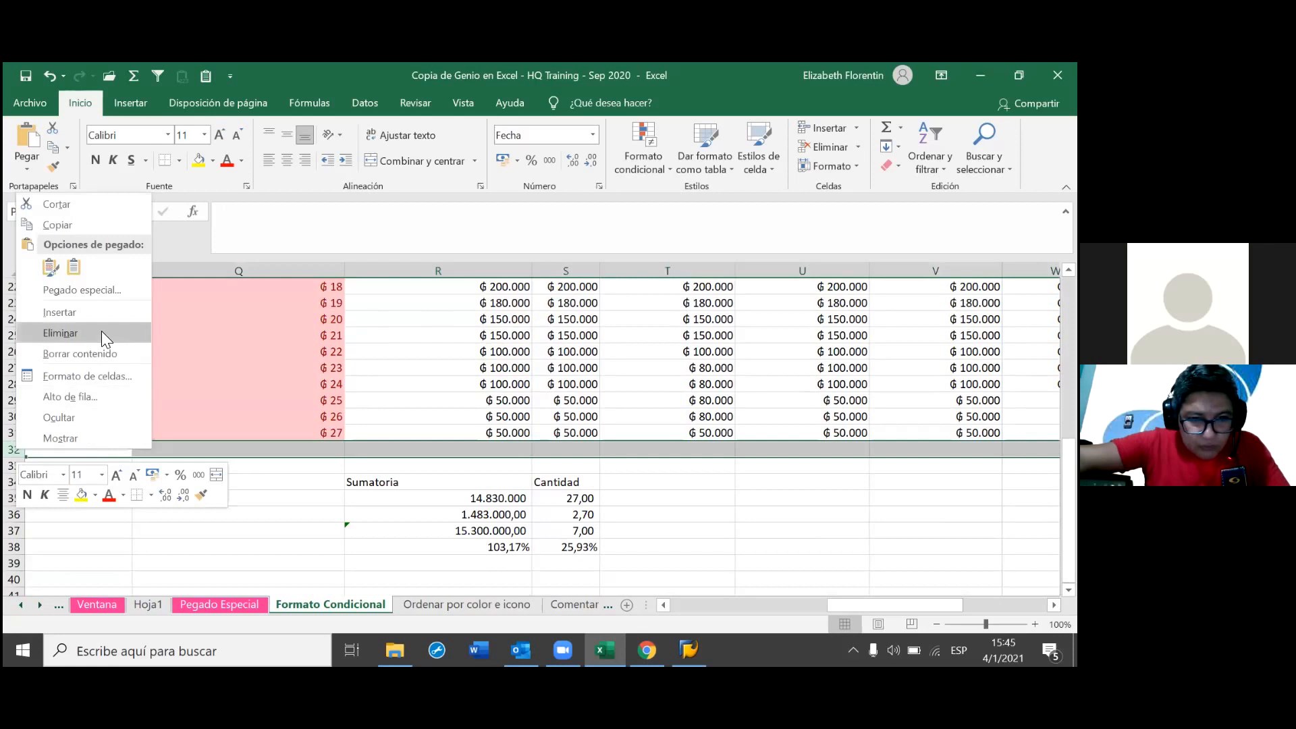
left_click(102, 316)
left_click(575, 451)
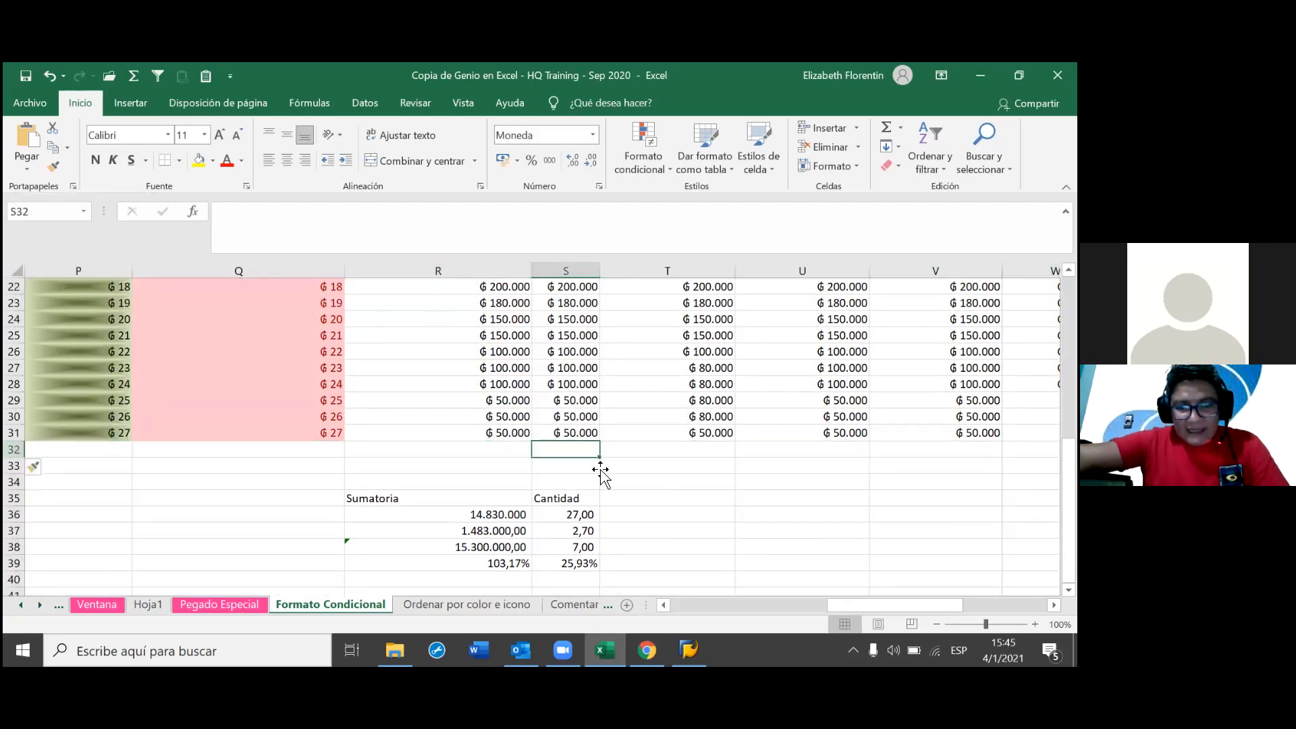
left_click(15, 448)
right_click(15, 448)
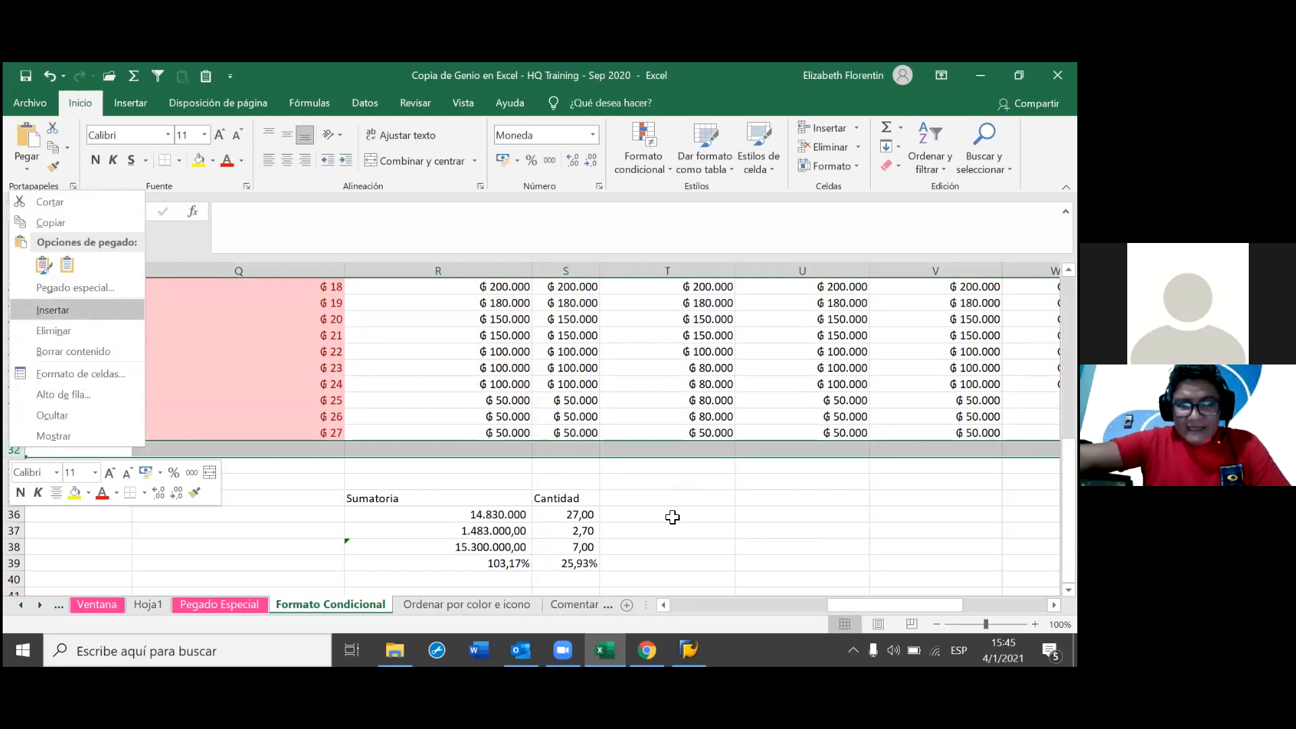
left_click(77, 310)
left_click(668, 449)
- Enter 10000 in cell R32, directly below the last value of the 10% de Valores Superiores column
left_click(252, 451)
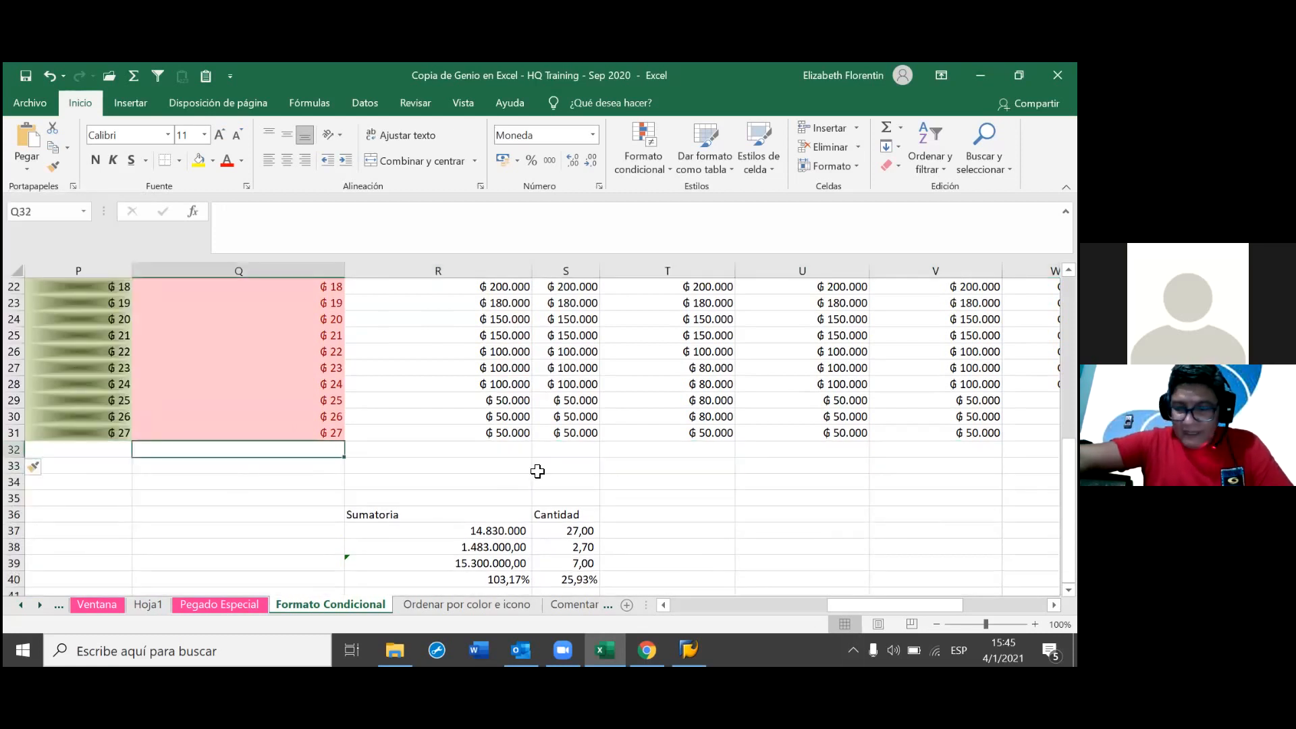
left_click(573, 451)
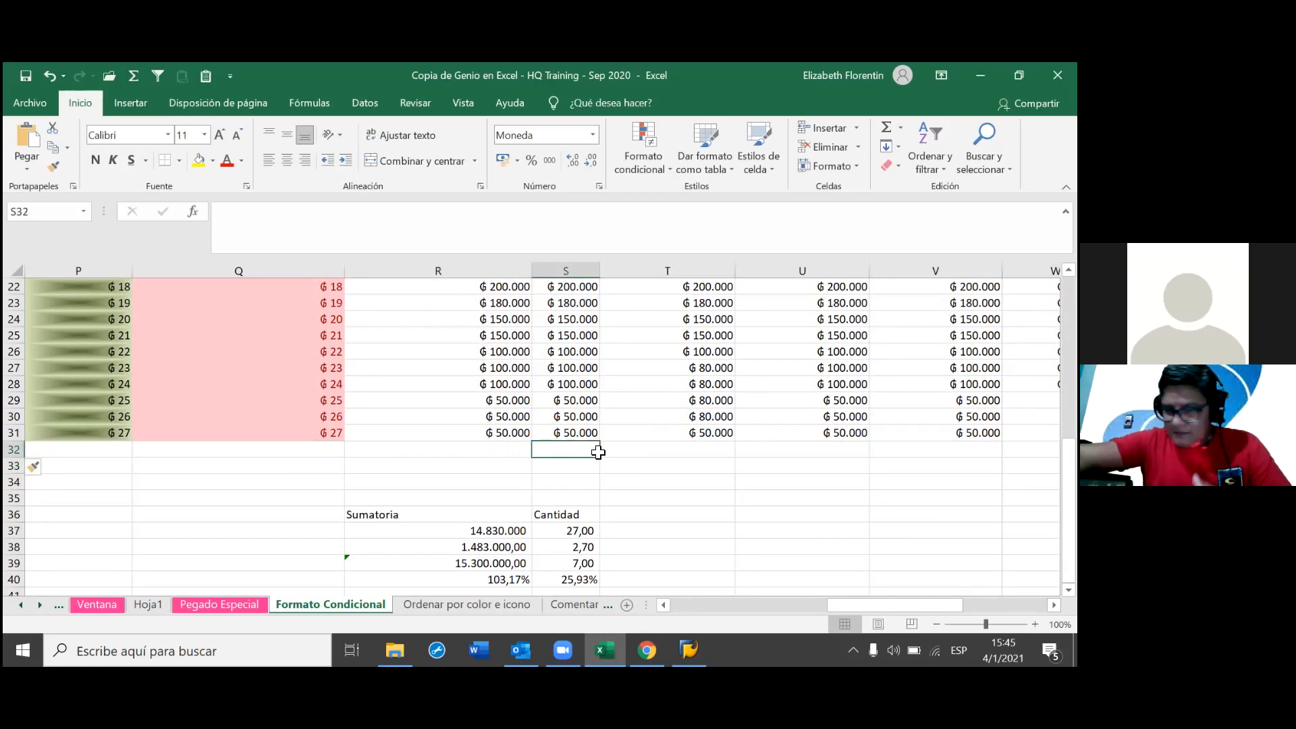
key("Left")
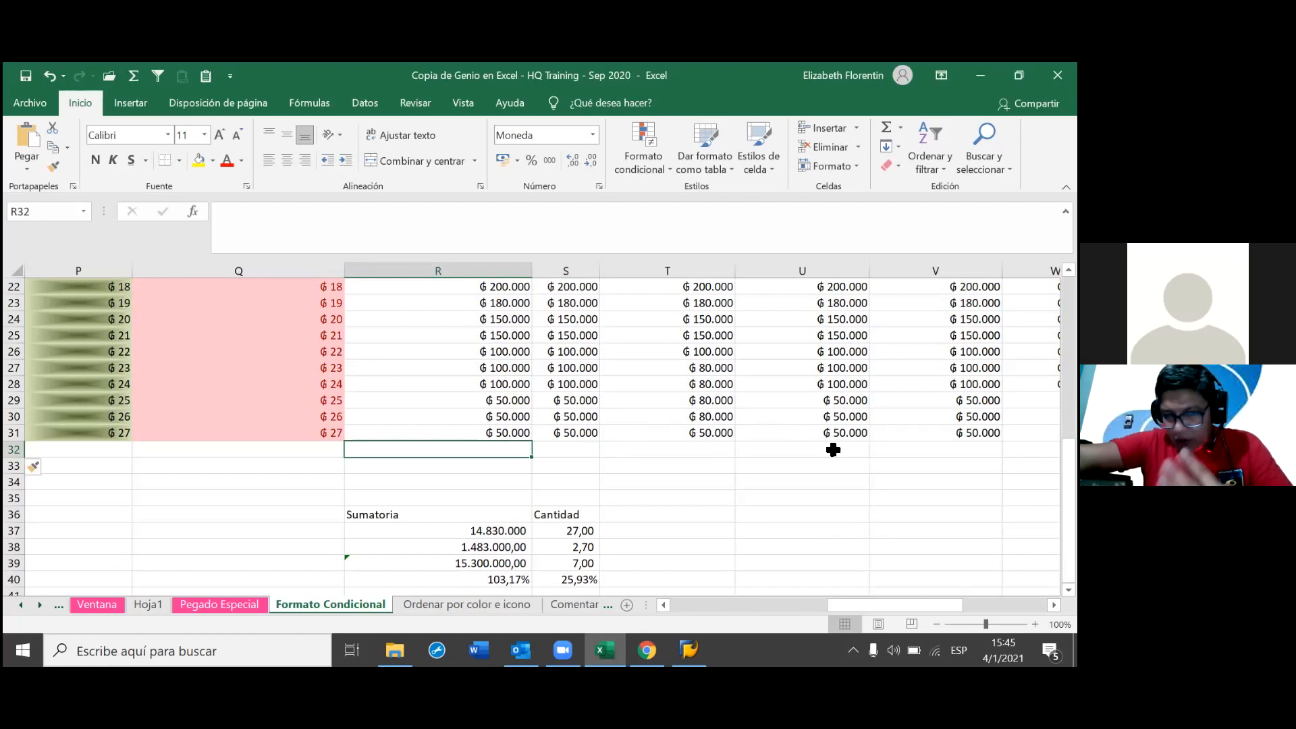
type("10000")
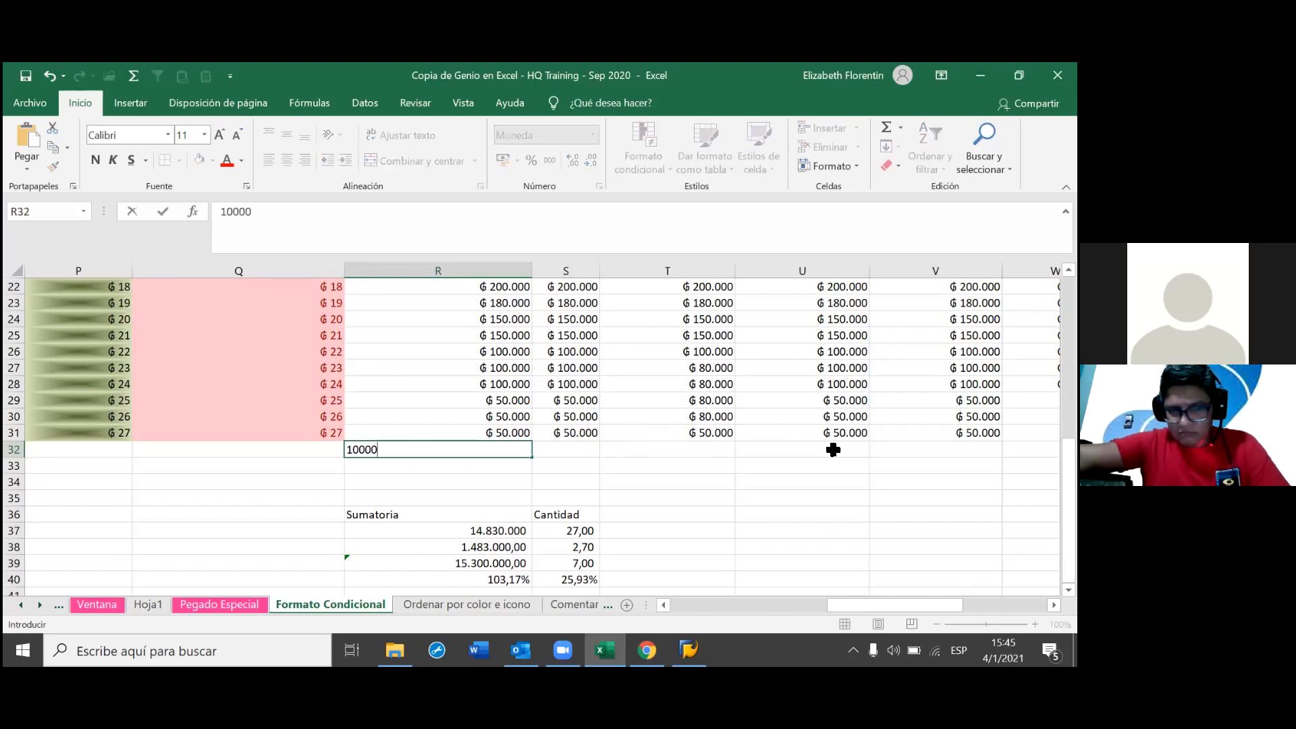
key("Return")
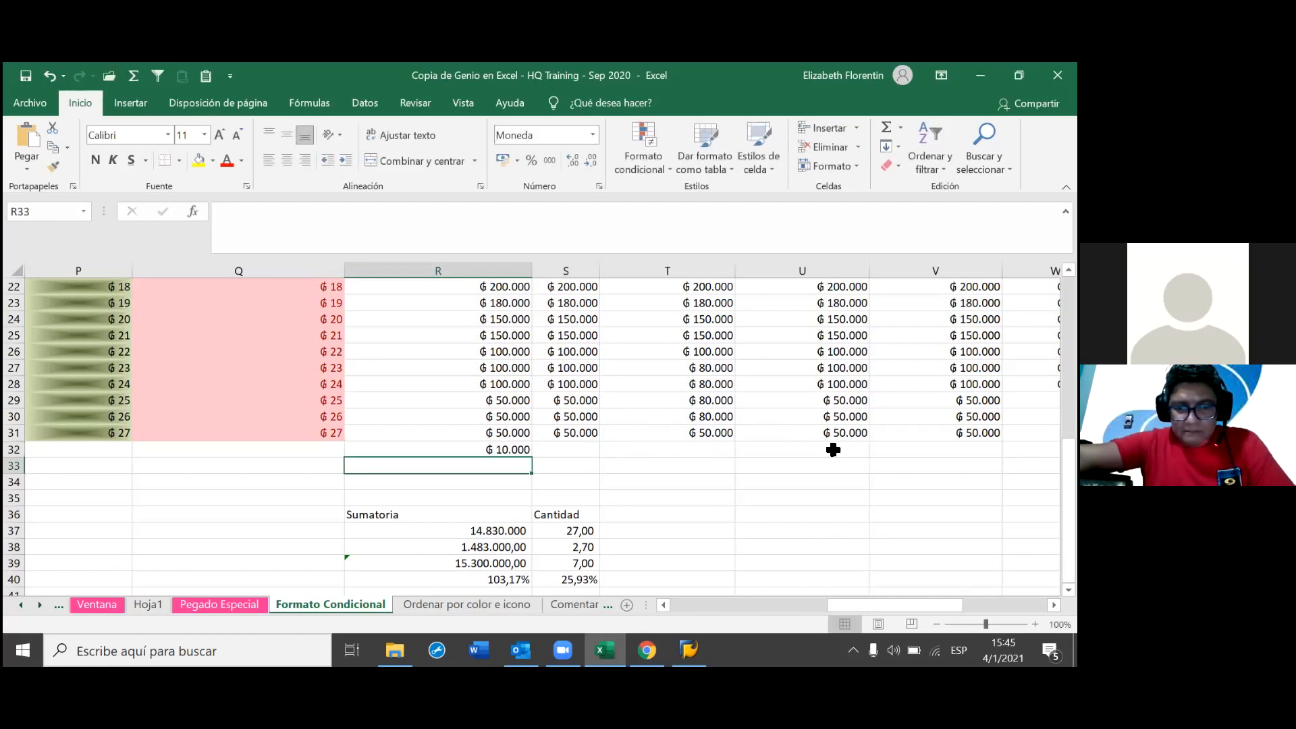
- Enter 5000000 in R33 and 2000000 in R34, extending the 10% de Valores Superiores column
type("5.000.00")
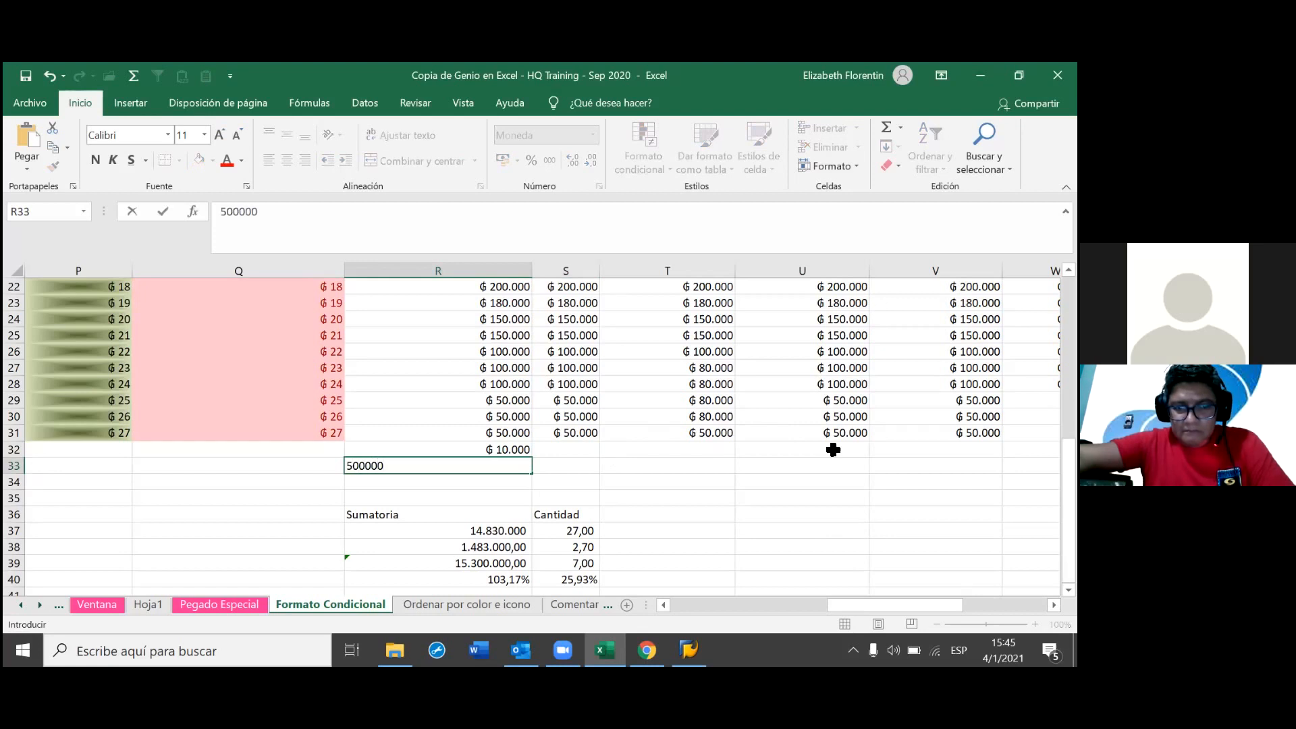
type("0")
key("Return")
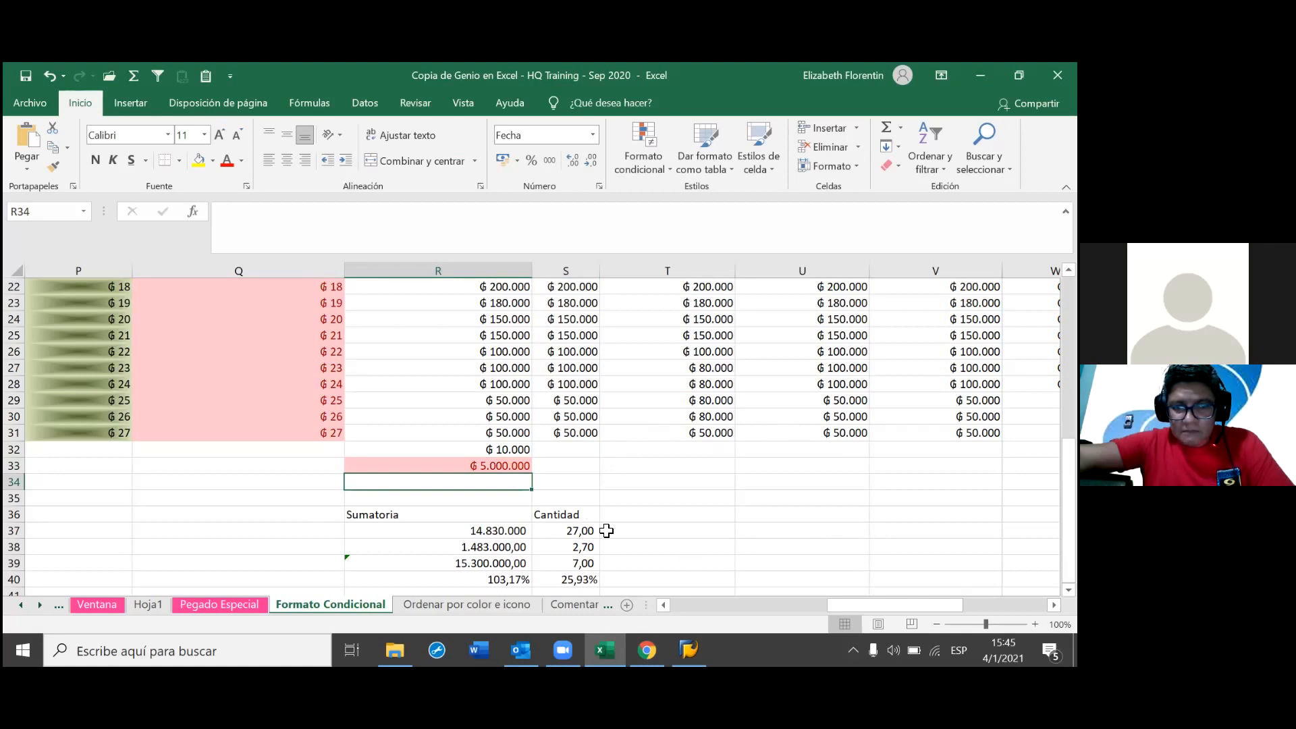
type("2000000")
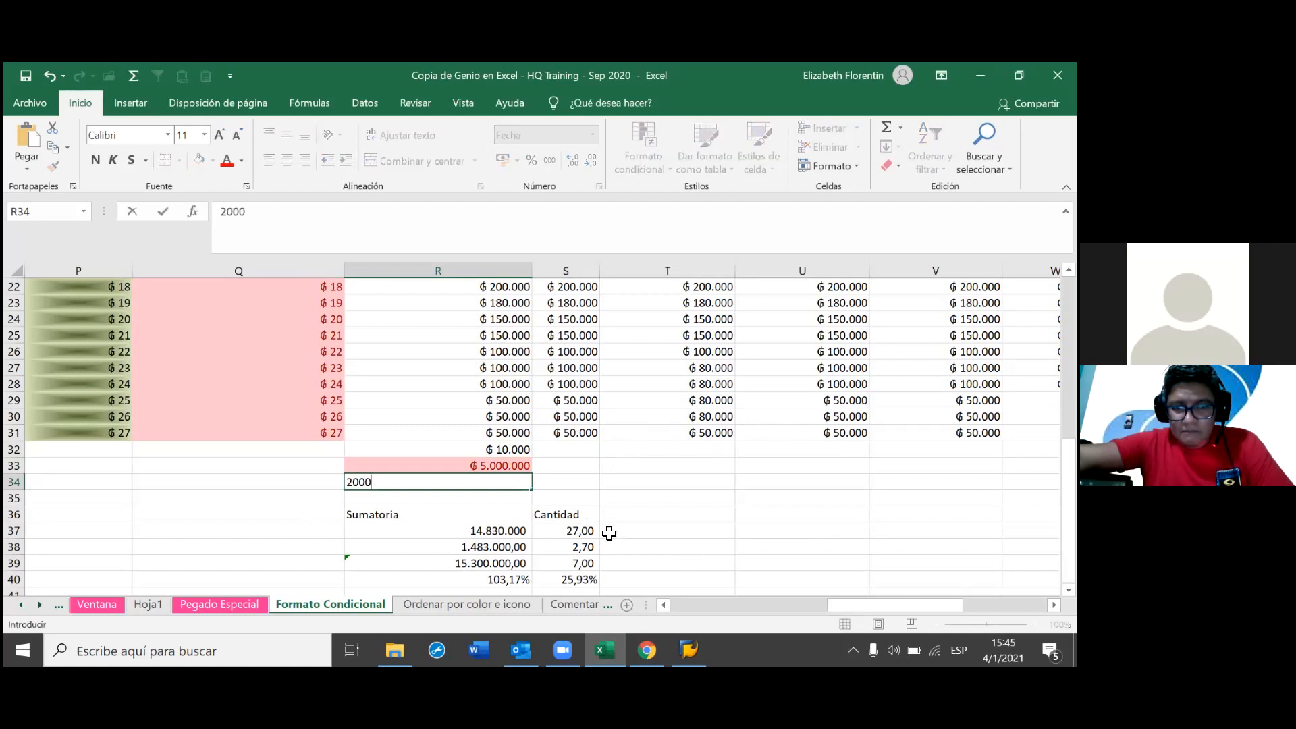
key("Return")
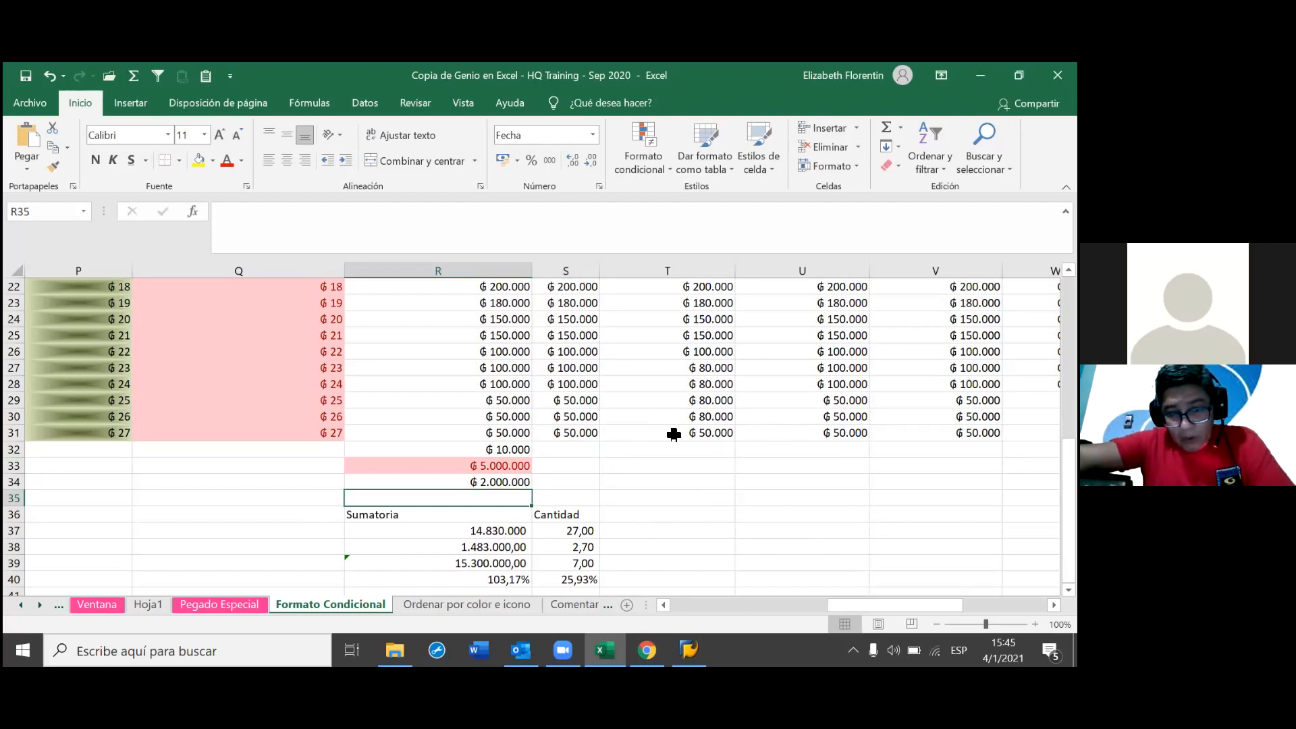
- Show the sheet in page break preview at 60% and inspect the highlighted cells of the 10% de Valores Superiores column
scroll(672, 436, "up", 3)
scroll(672, 436, "up", 4)
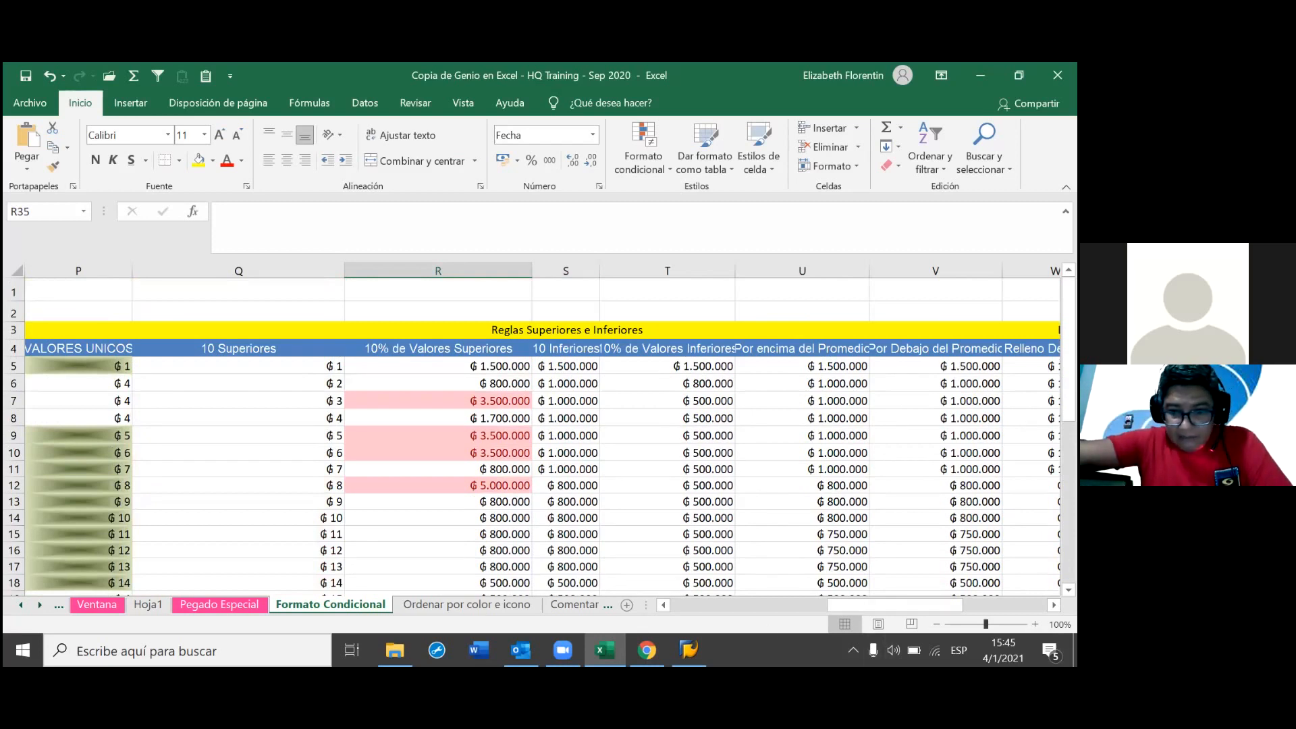
left_click(936, 623)
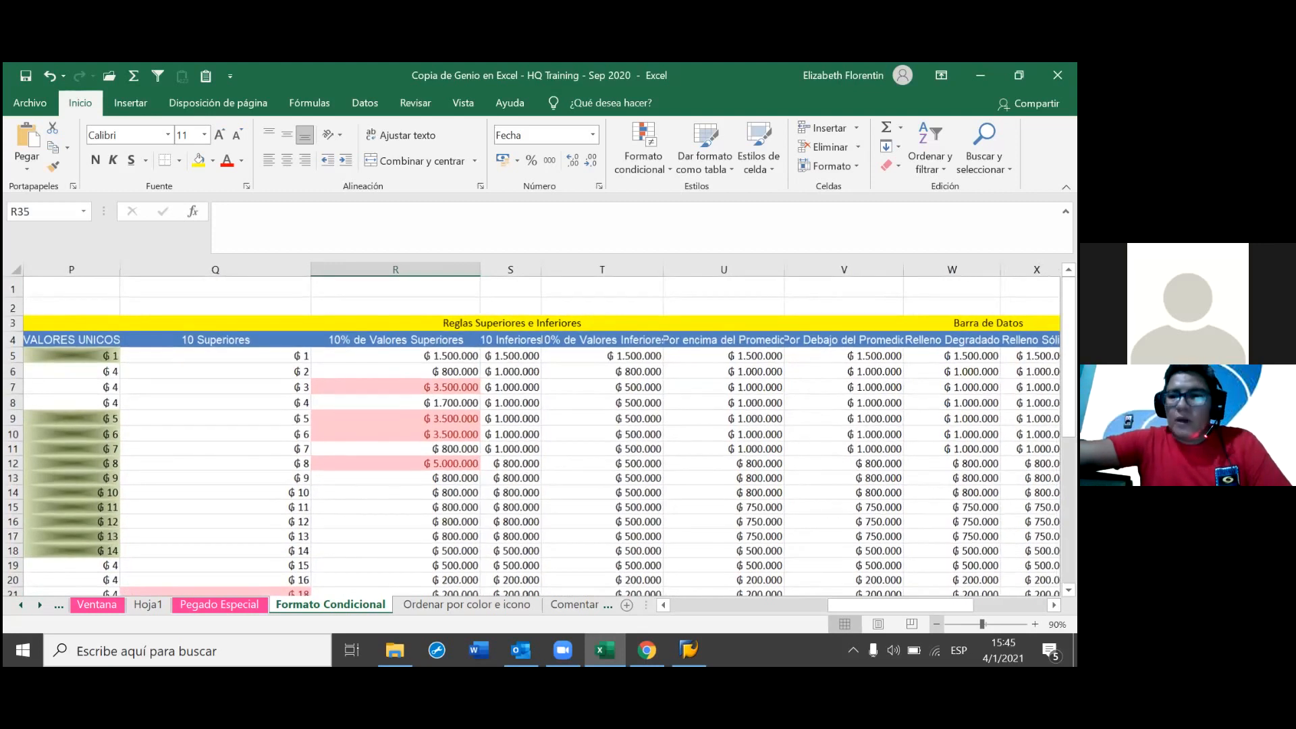
left_click(912, 624)
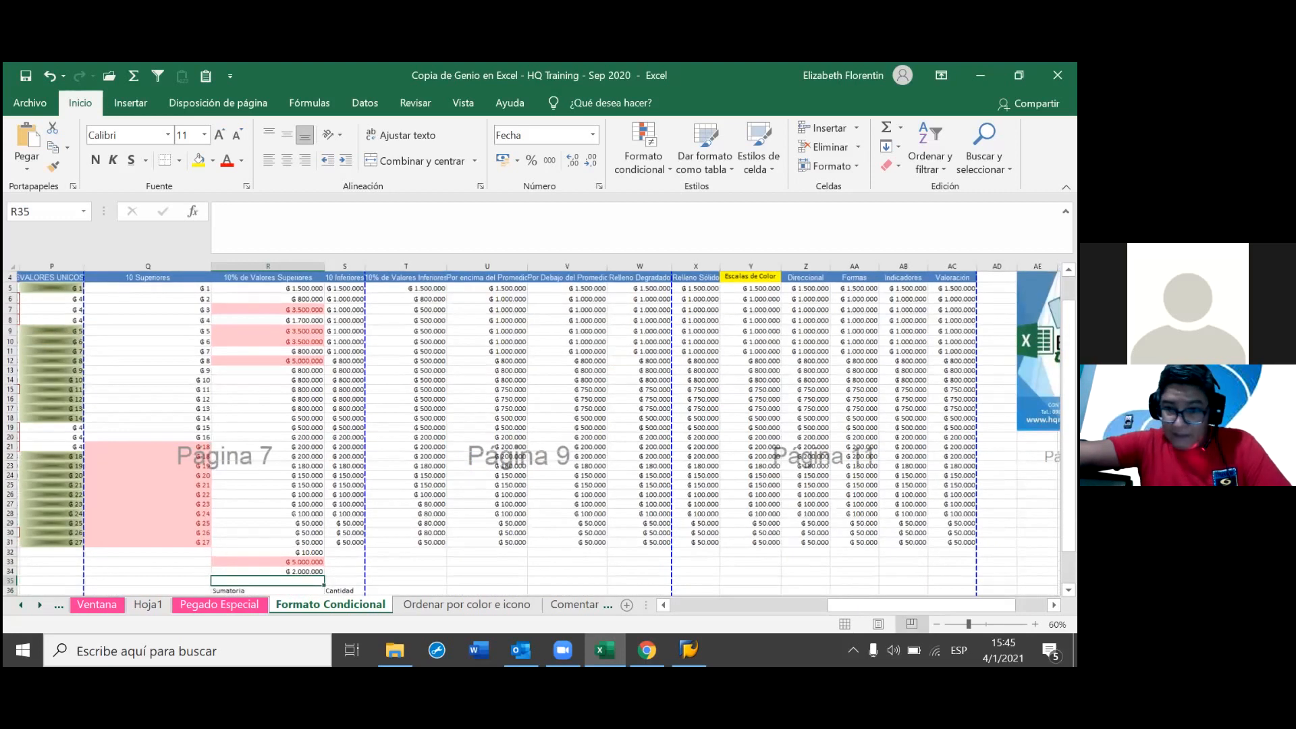
left_click(565, 533)
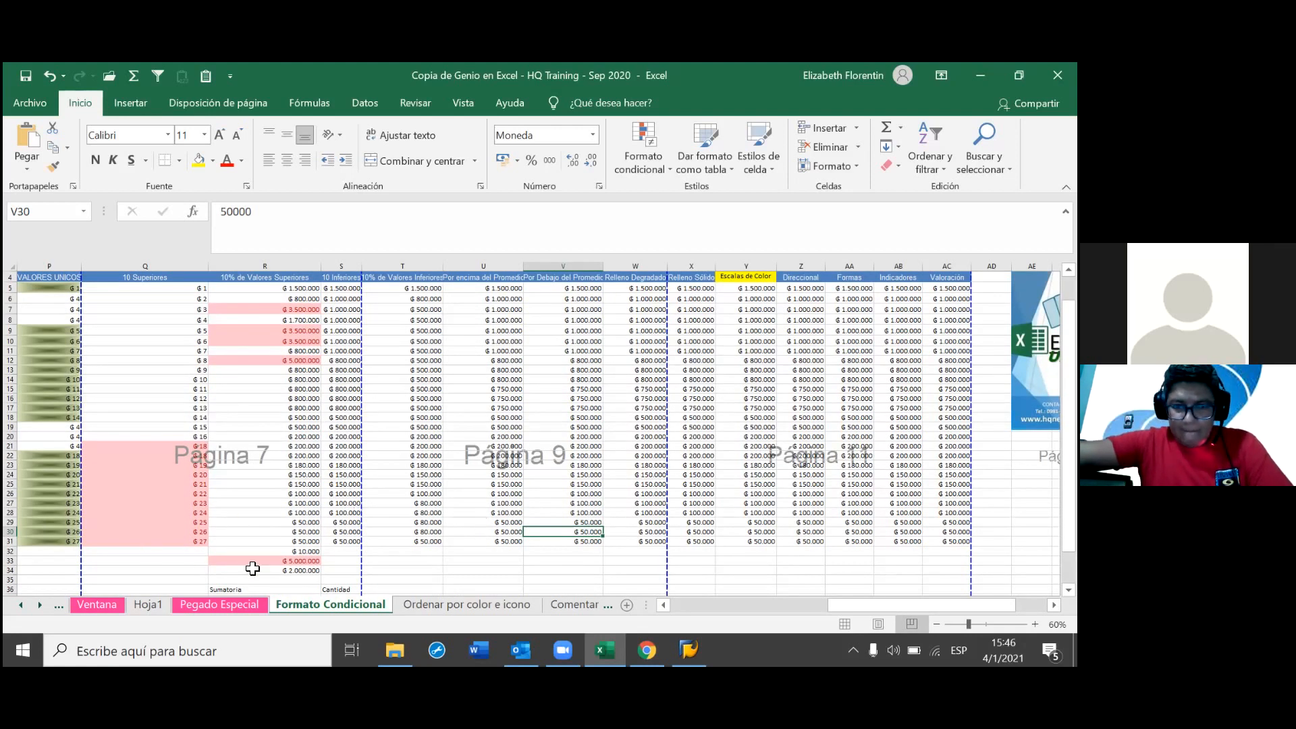
left_click(316, 563)
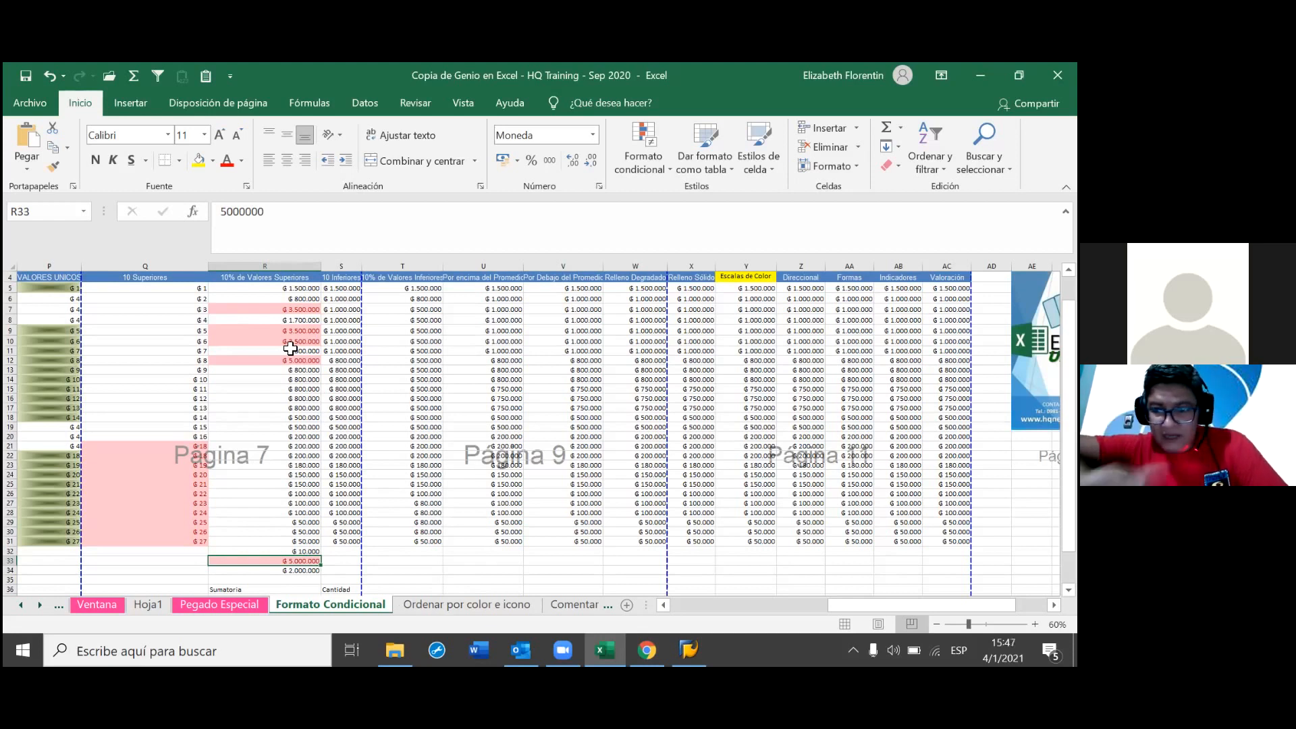
- Check in the conditional formatting rules manager which rule and range apply to R5:R34, and close it without changes
left_click(300, 301)
left_click(299, 287)
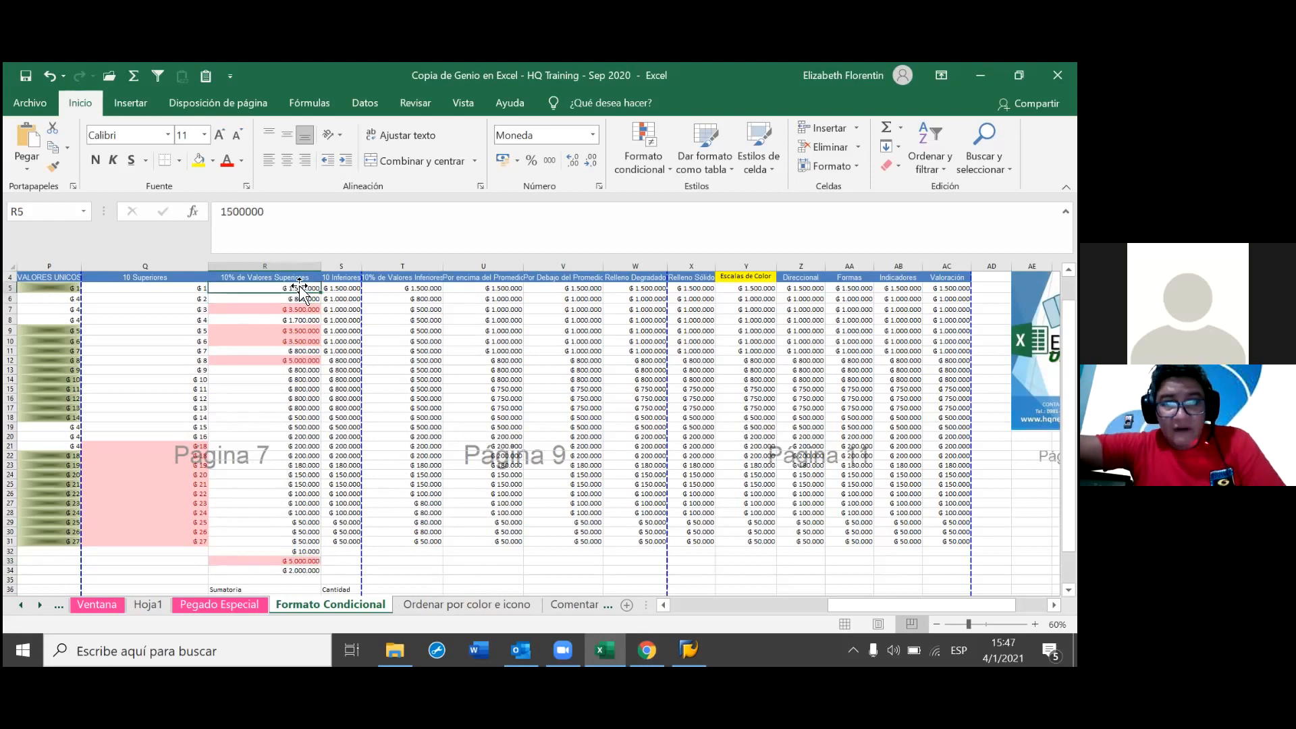
key("ctrl+shift+Down")
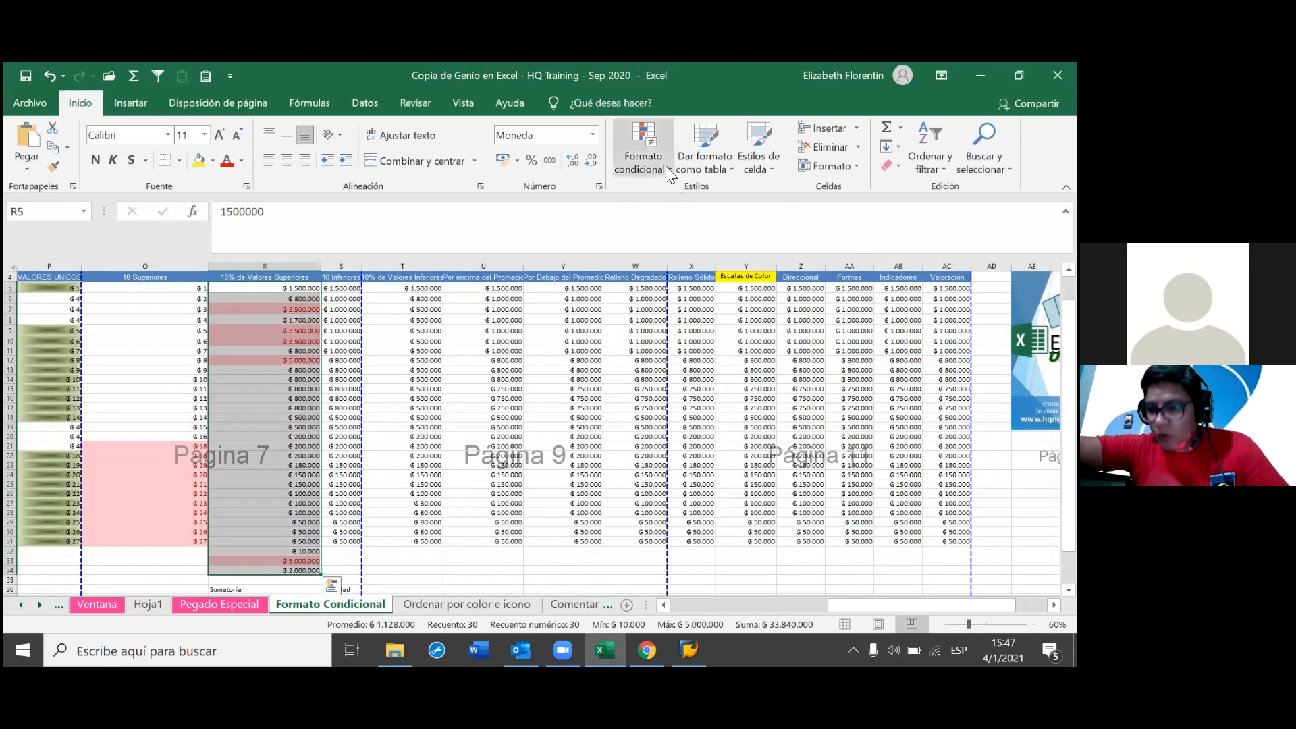
left_click(644, 158)
mouse_move(732, 236)
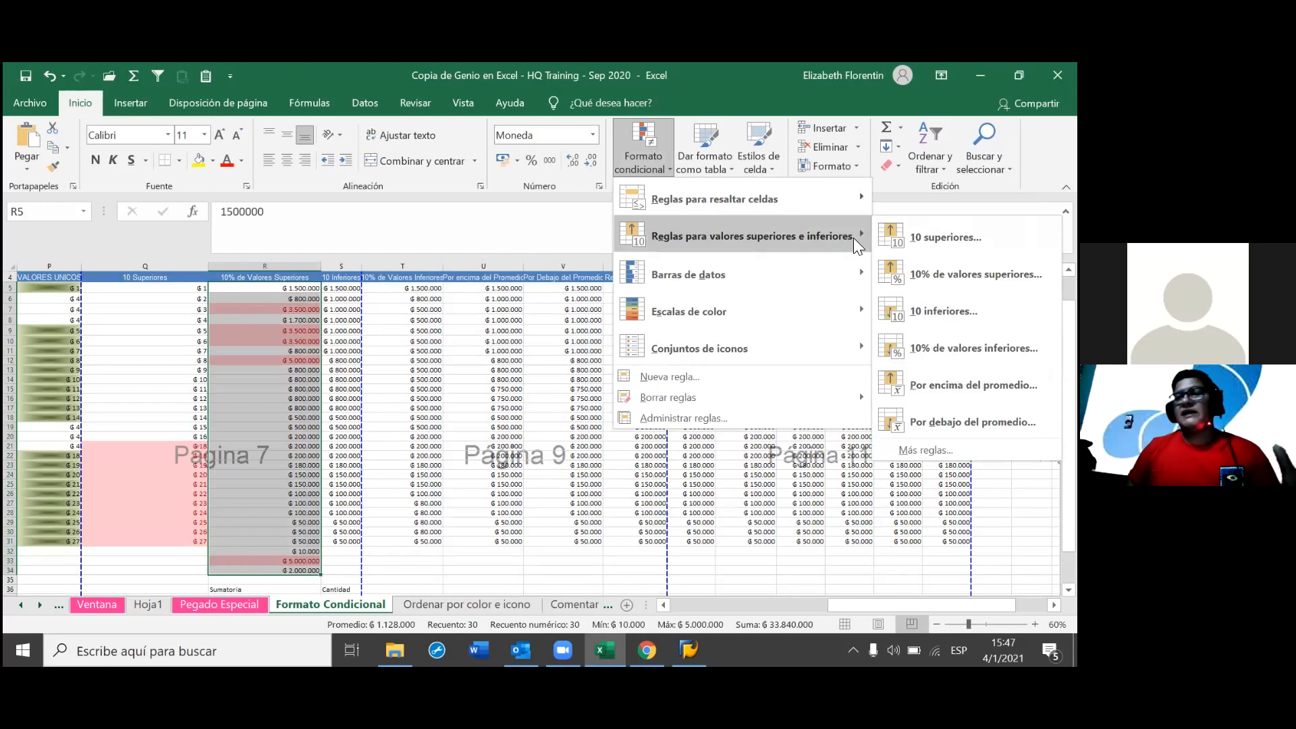
left_click(736, 414)
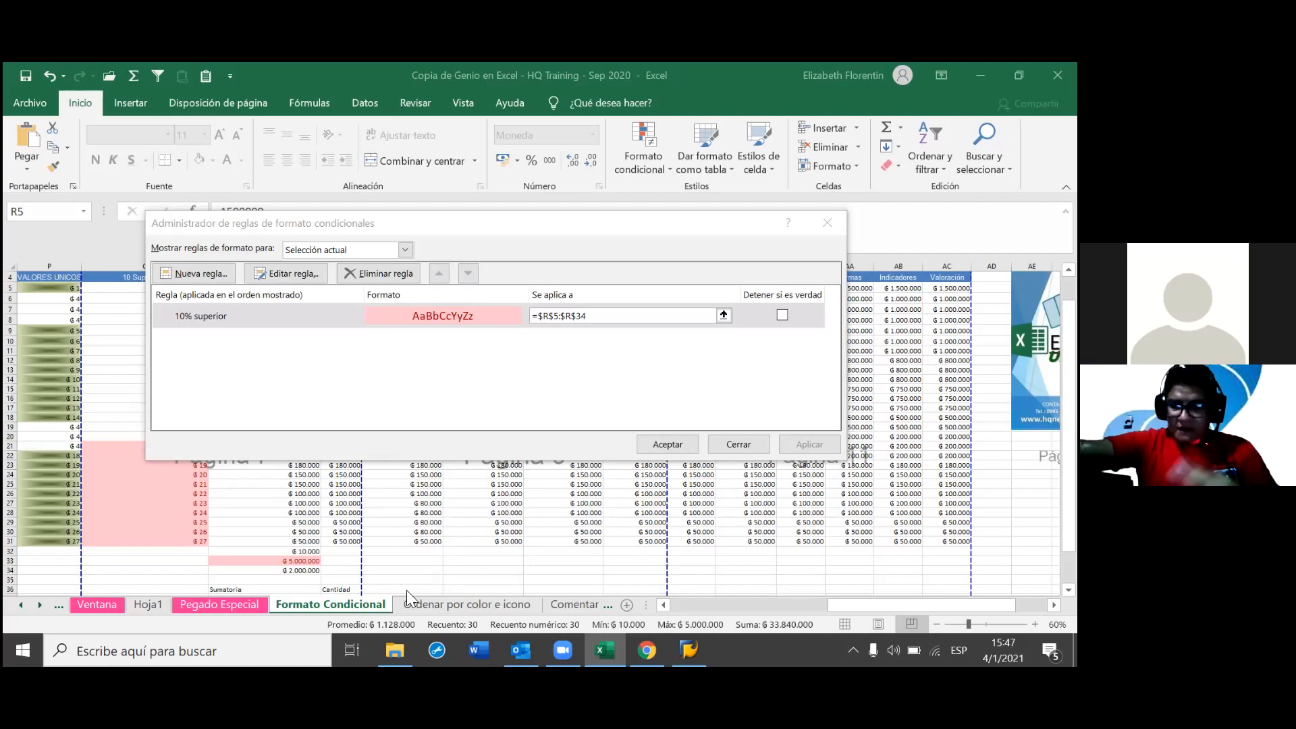
left_click(838, 231)
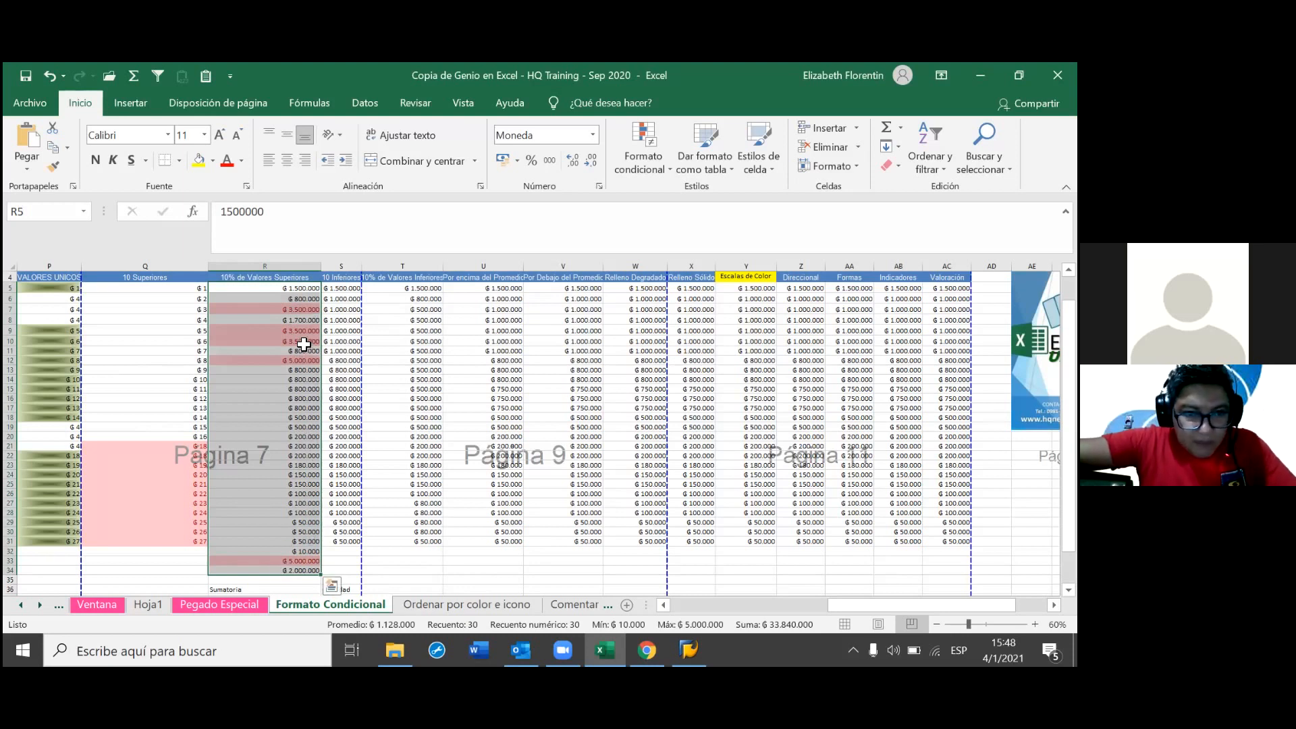
- Set cell R33 to 4500000 to test the top 10% rule
left_click(304, 334)
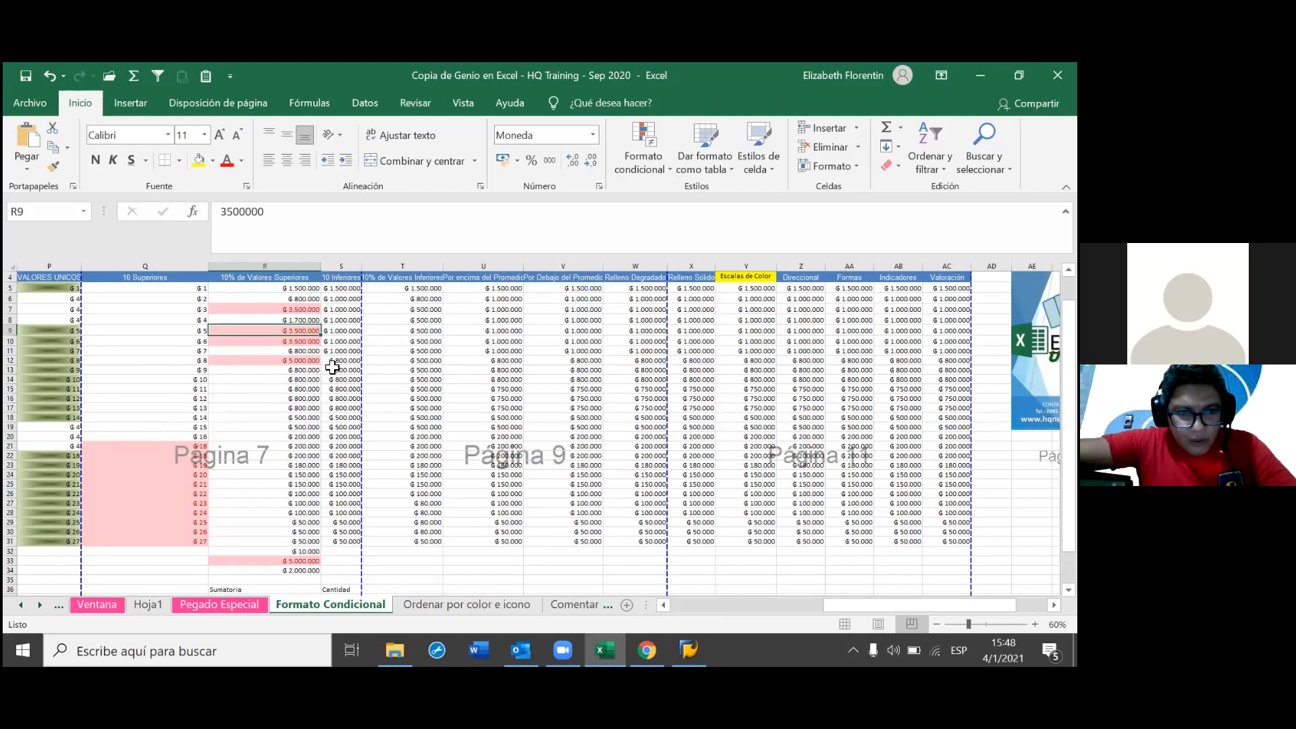
left_click(316, 561)
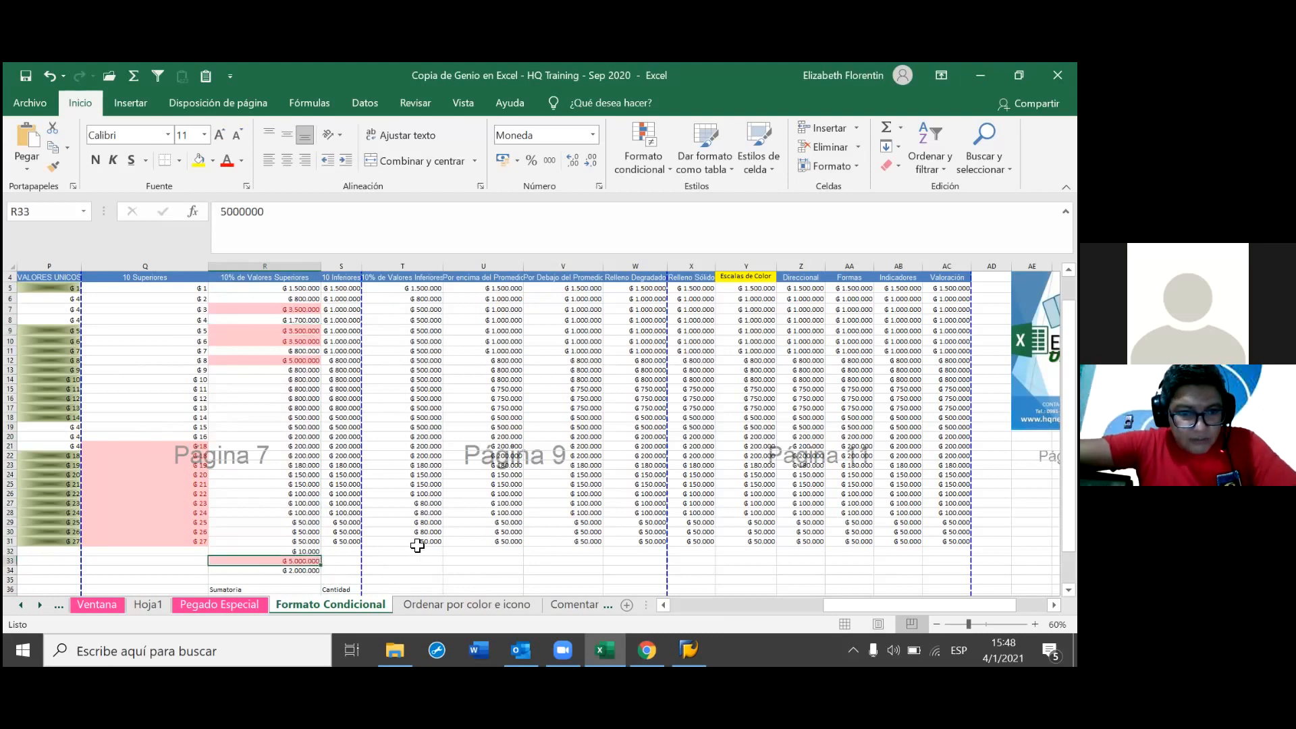
type("4500000")
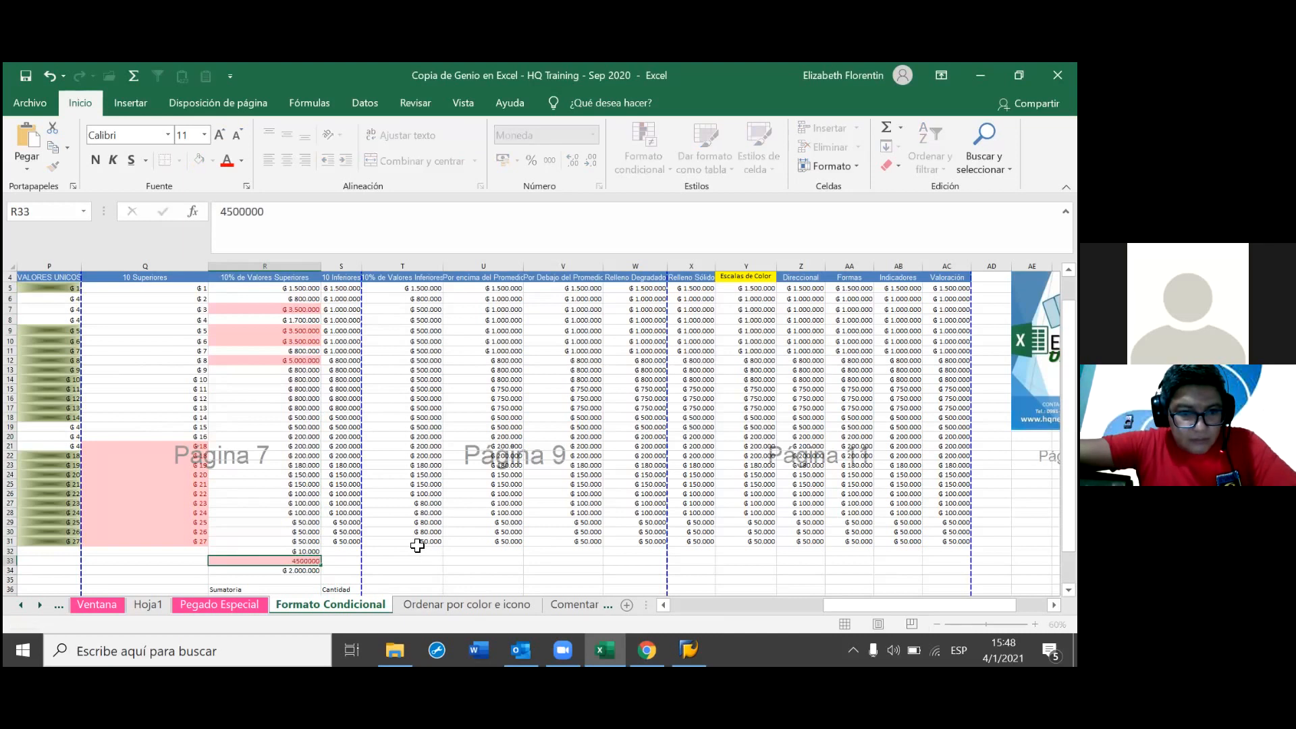
key("Return")
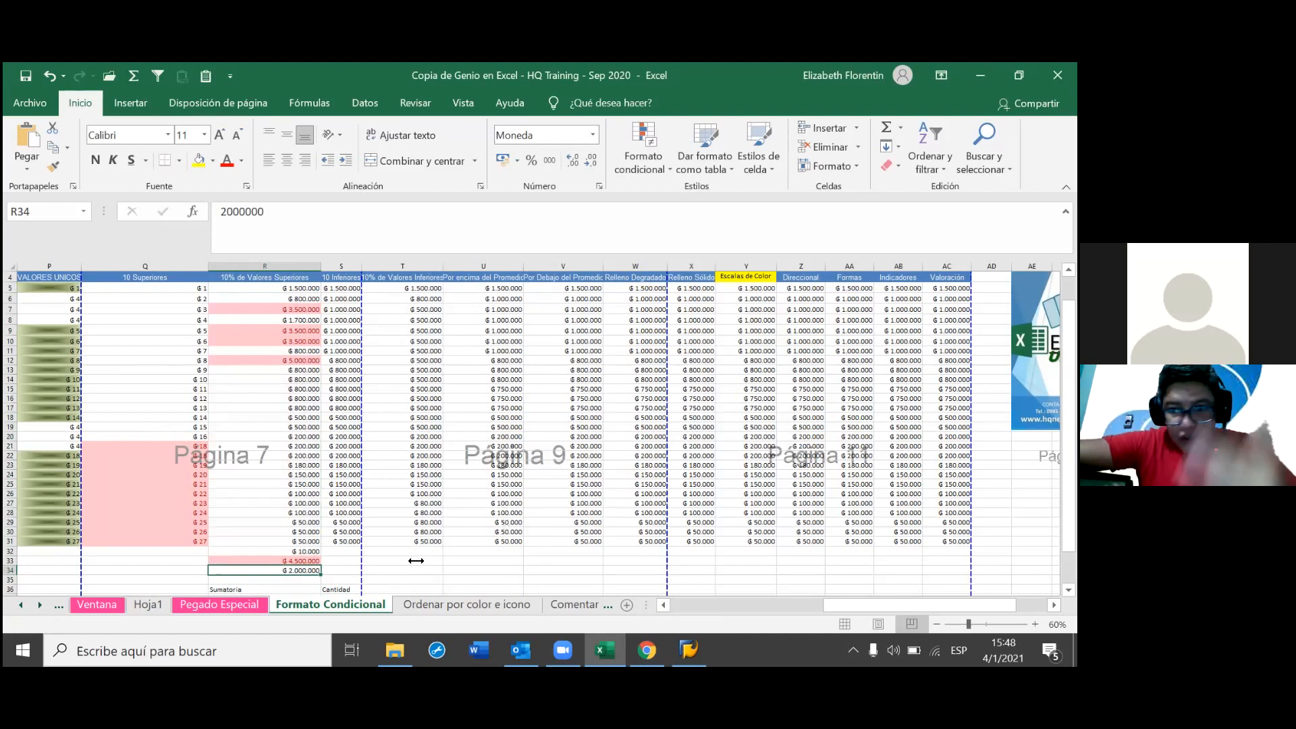
key("Up")
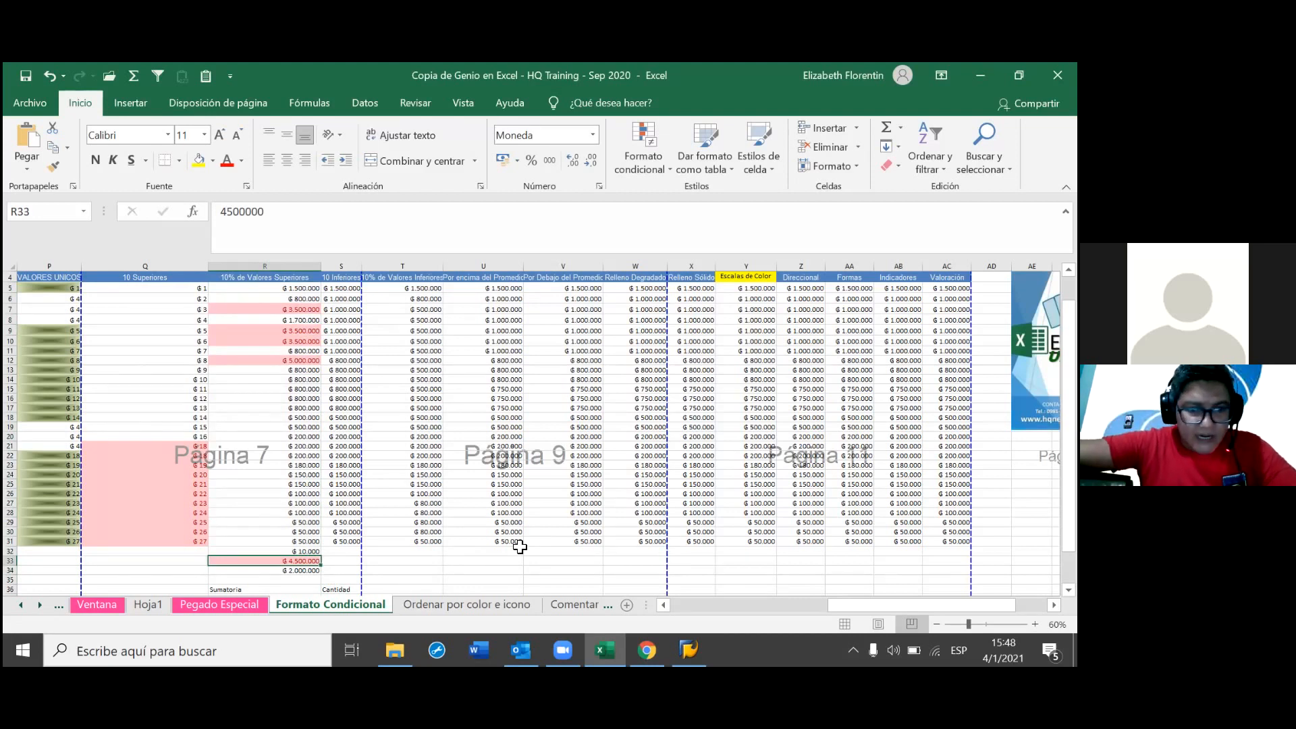
- Set cell R20 to 4000000 and review the highlighting across the 10% de Valores Superiores column
left_click(304, 435)
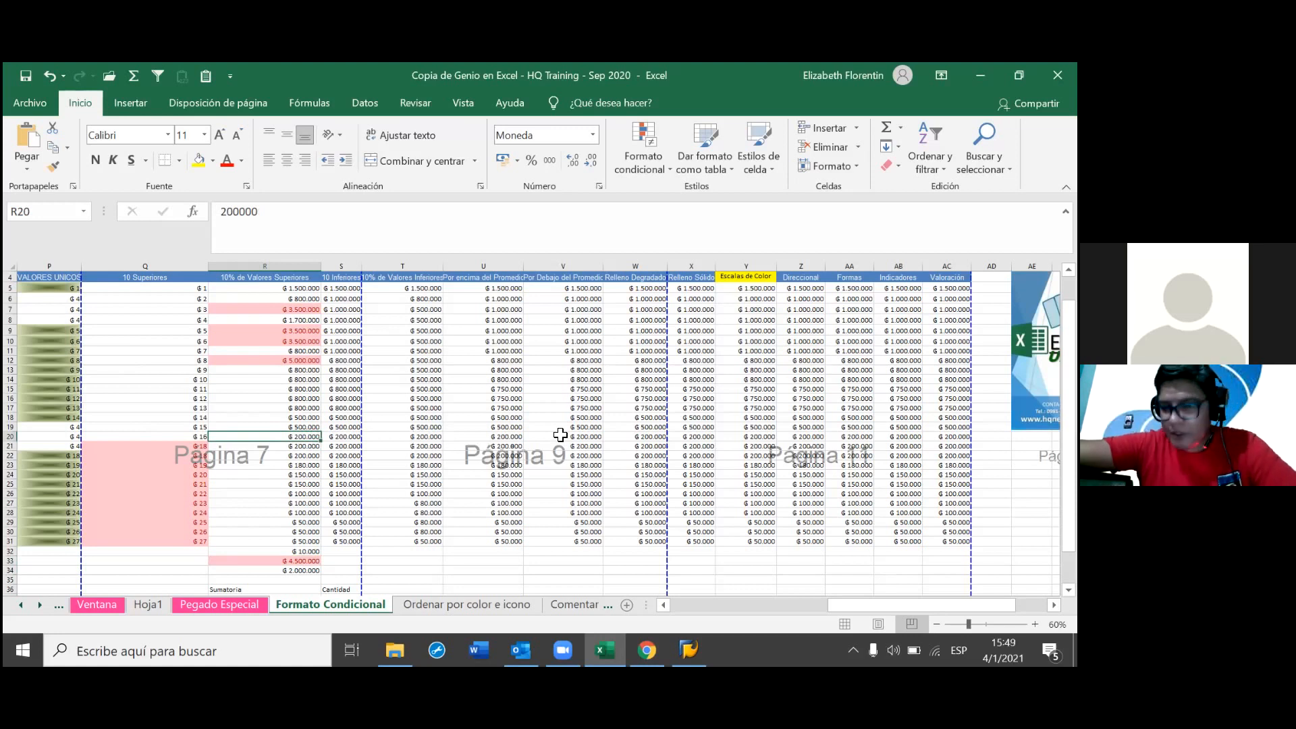
type("4000000")
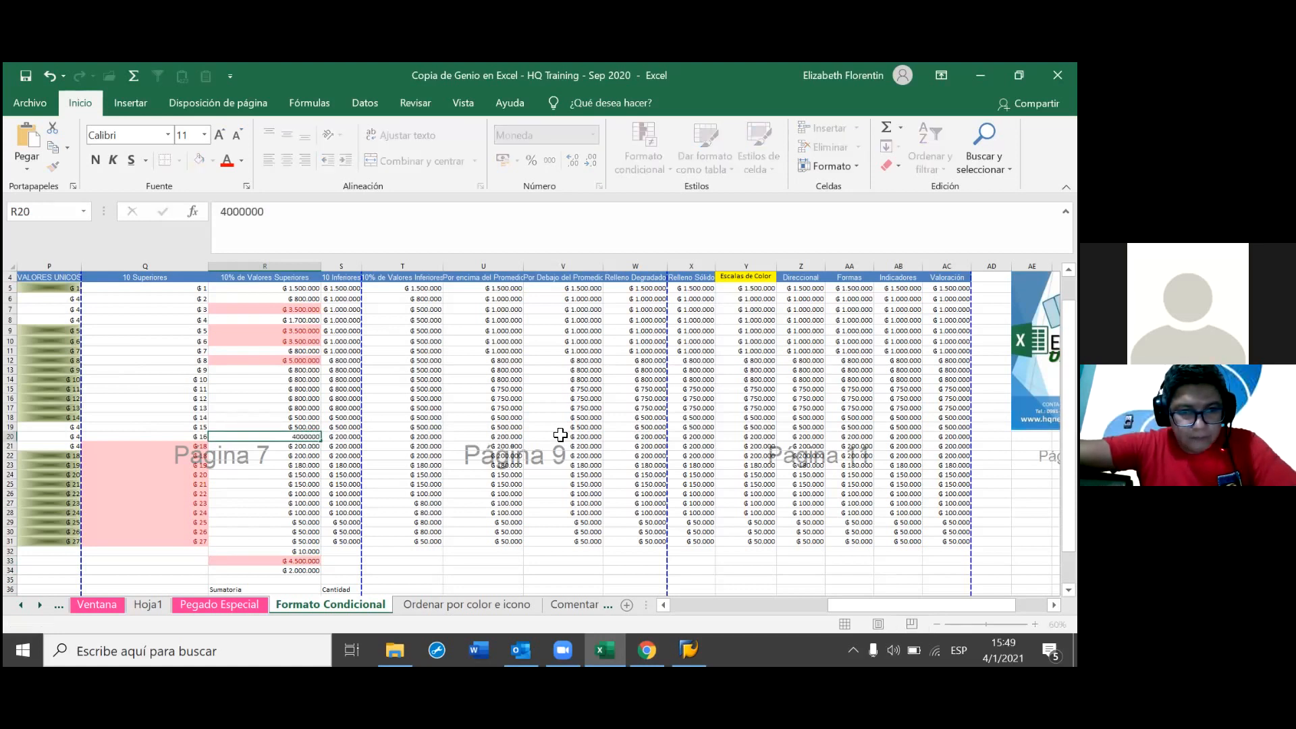
key("Return")
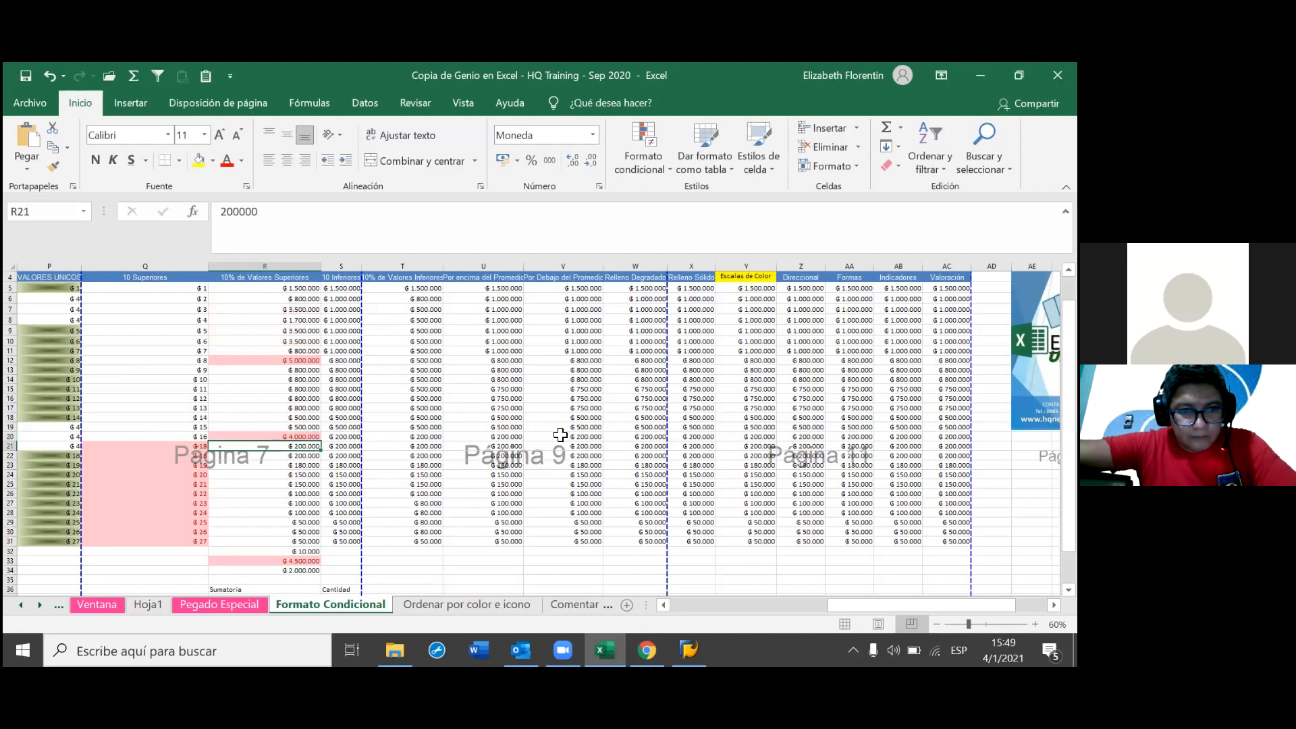
scroll(415, 403, "up", 2)
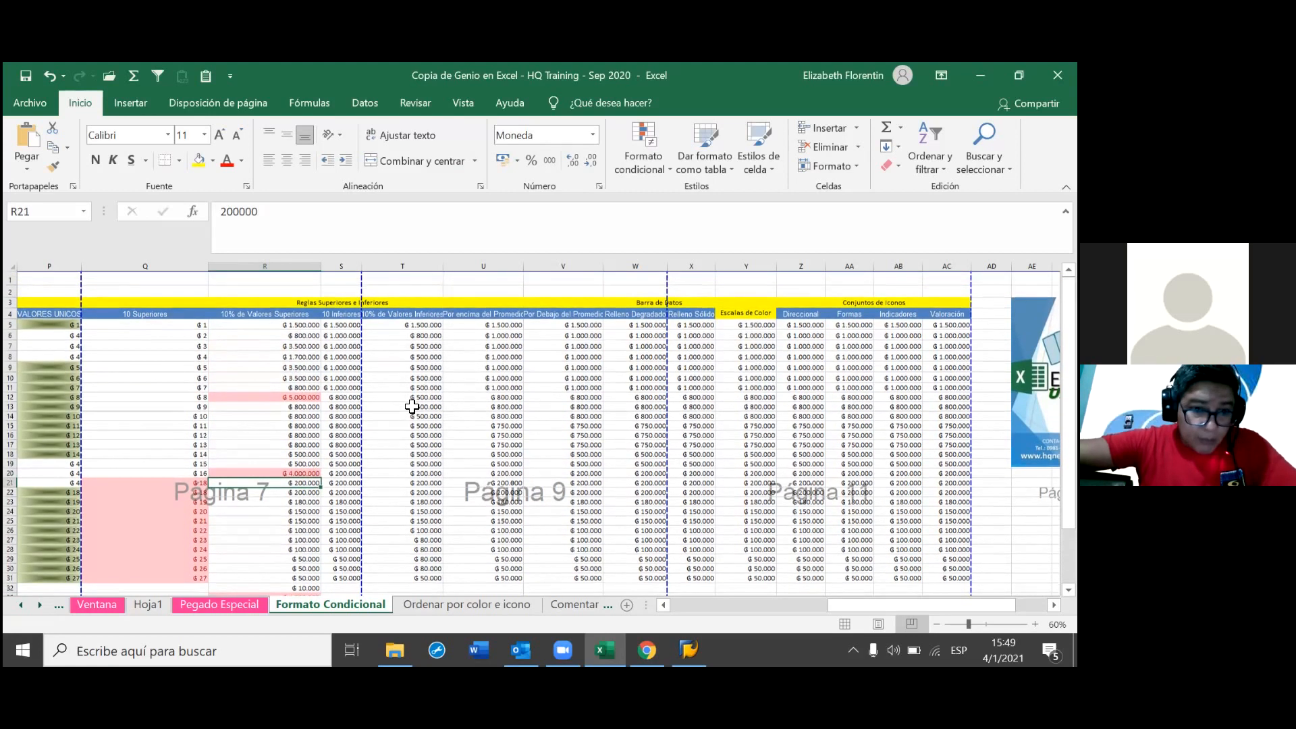
scroll(412, 406, "down", 1)
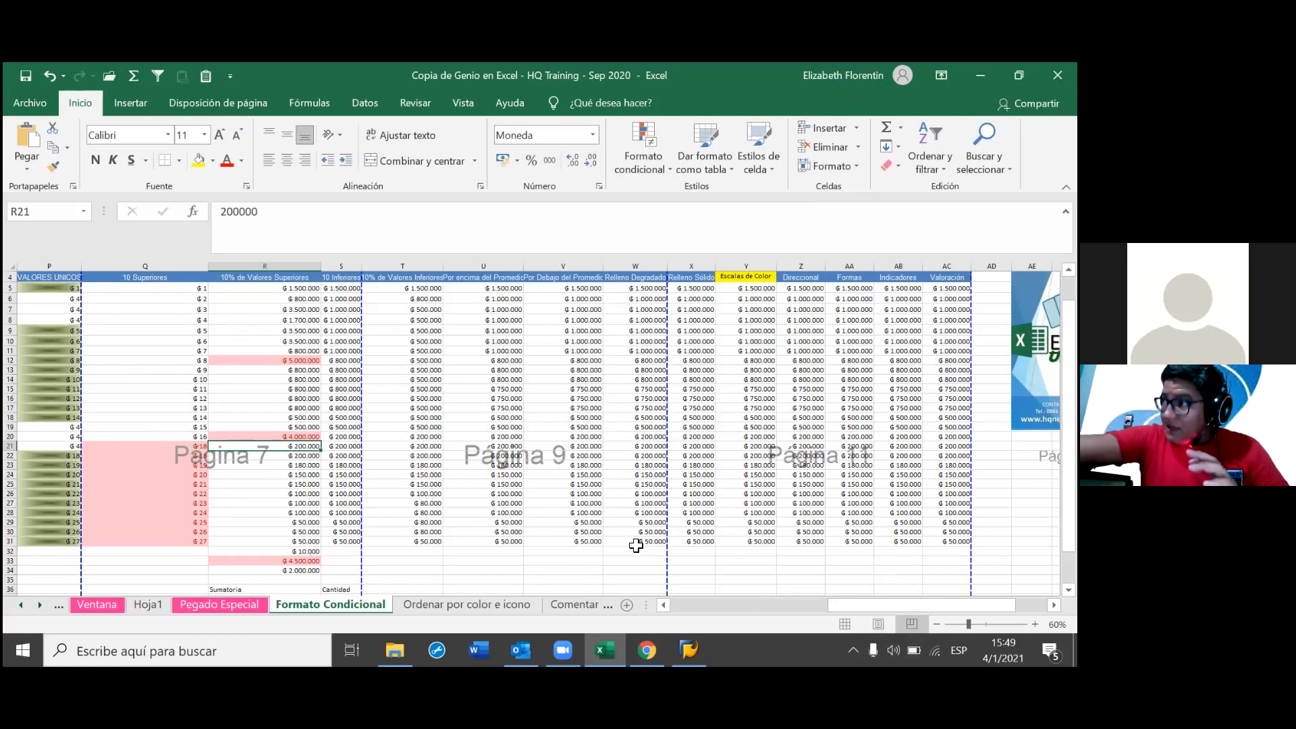
- Enlarge the Reglas Superiores e Inferiores columns and return the sheet to Normal view
left_click(580, 551)
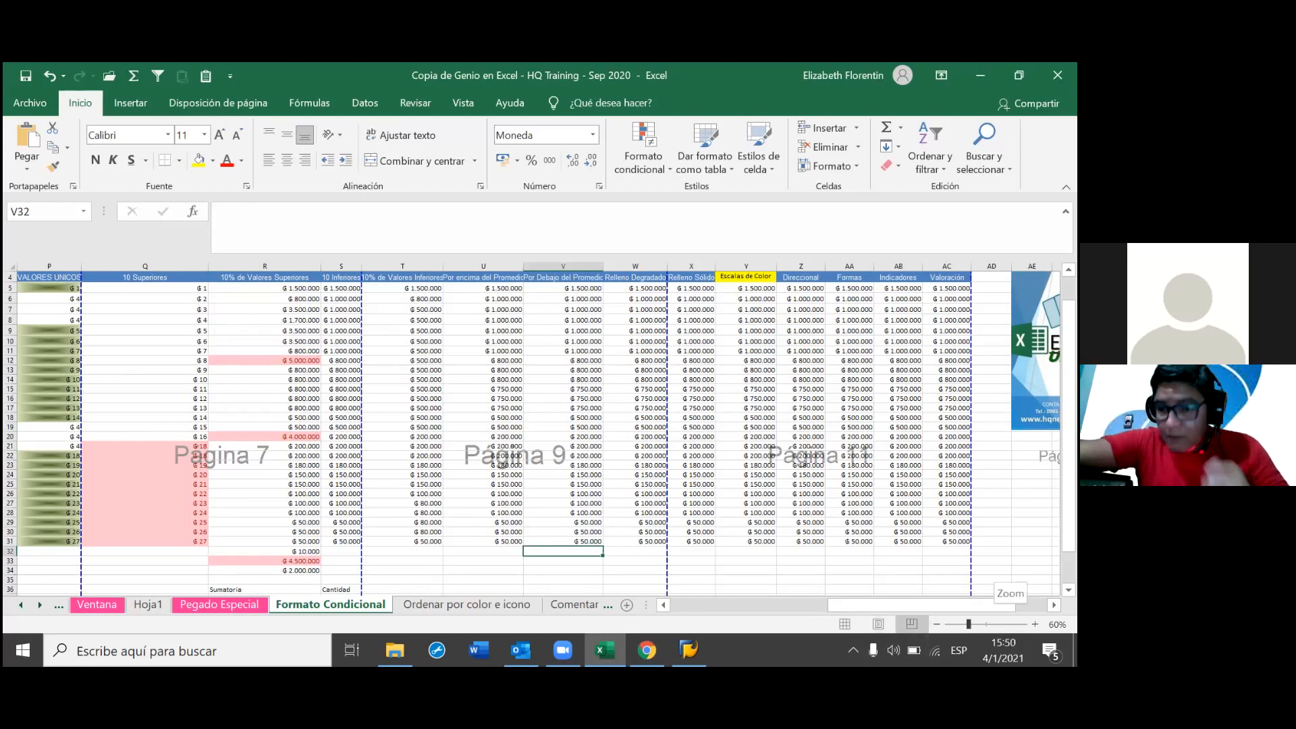
left_click(1035, 624)
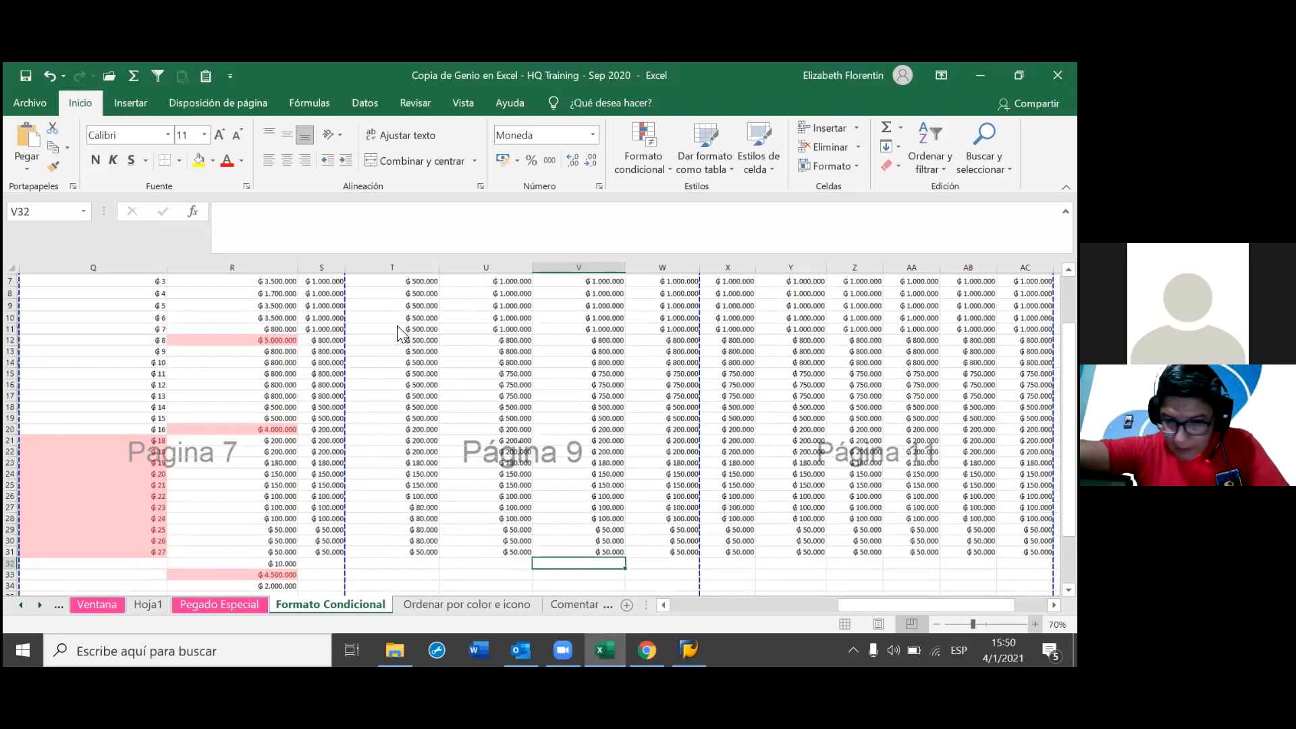
scroll(398, 332, "up", 2)
scroll(398, 332, "up", 1, "ctrl")
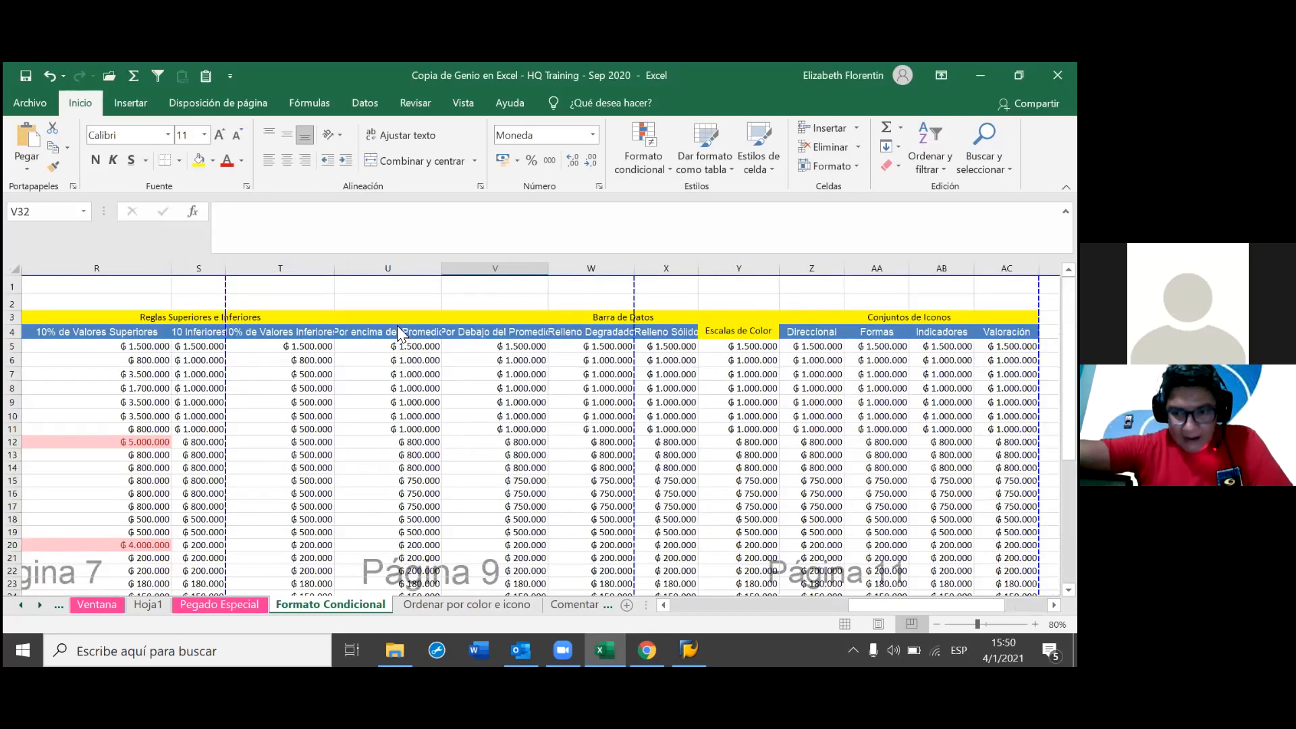
scroll(398, 333, "left", 2)
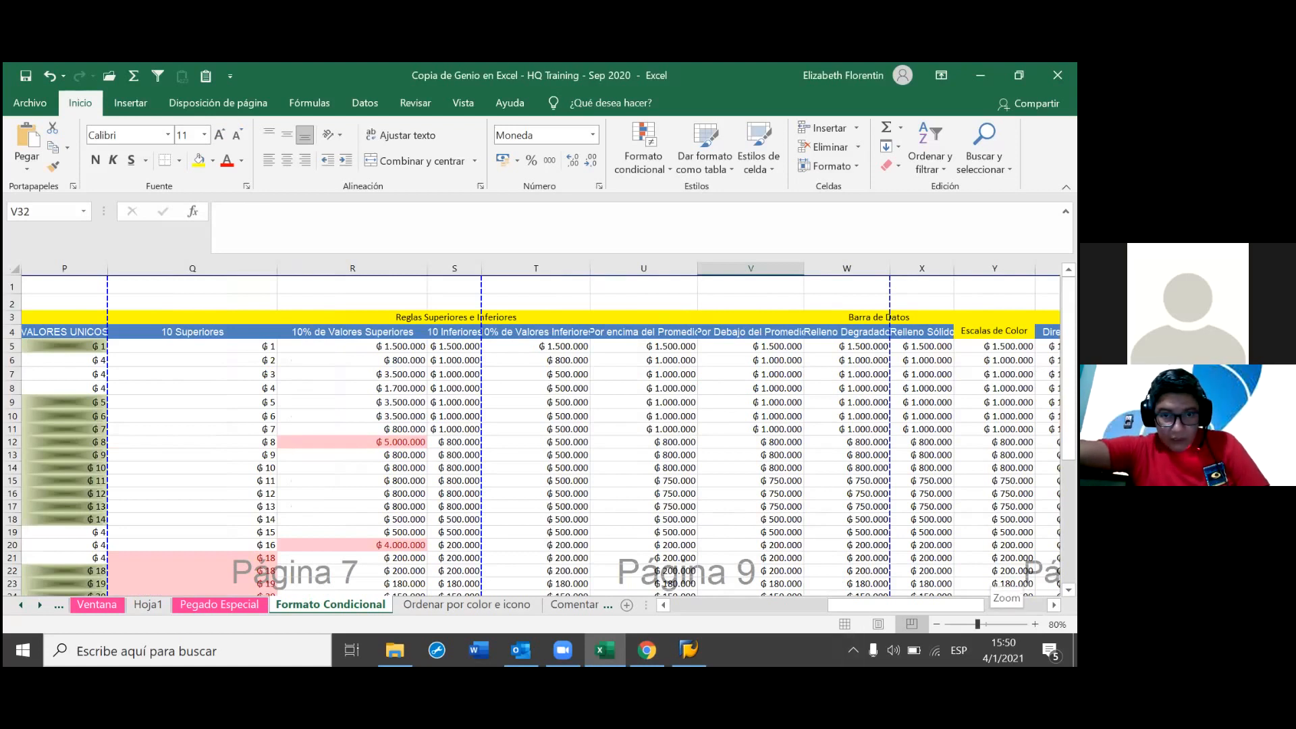
left_click_drag(977, 625, 984, 625)
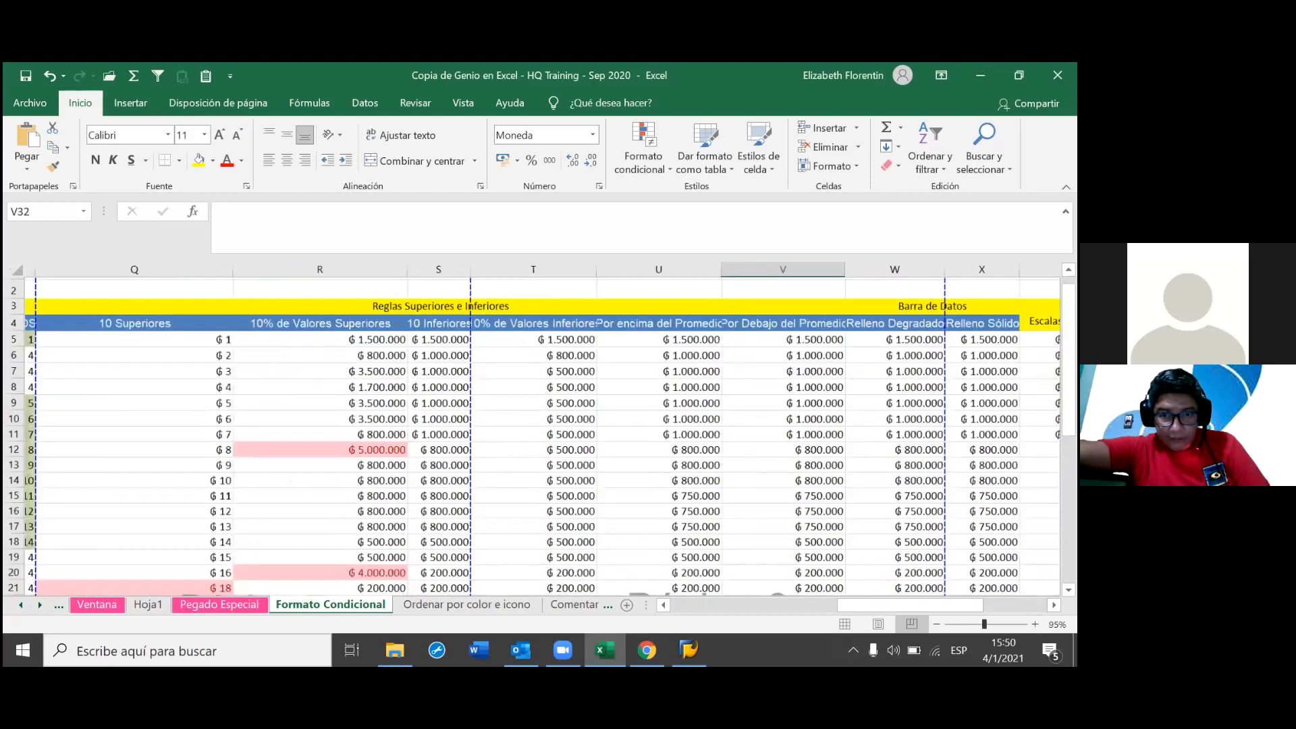
left_click(438, 451)
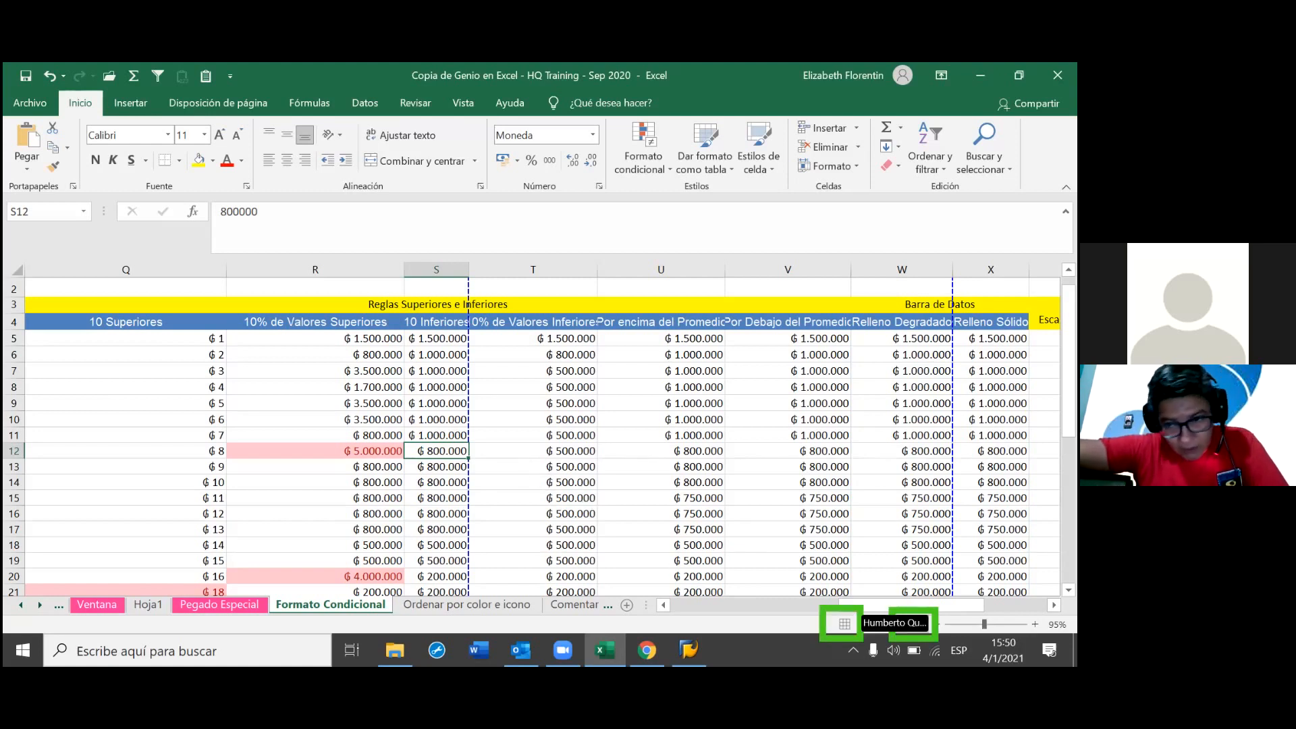
left_click(841, 628)
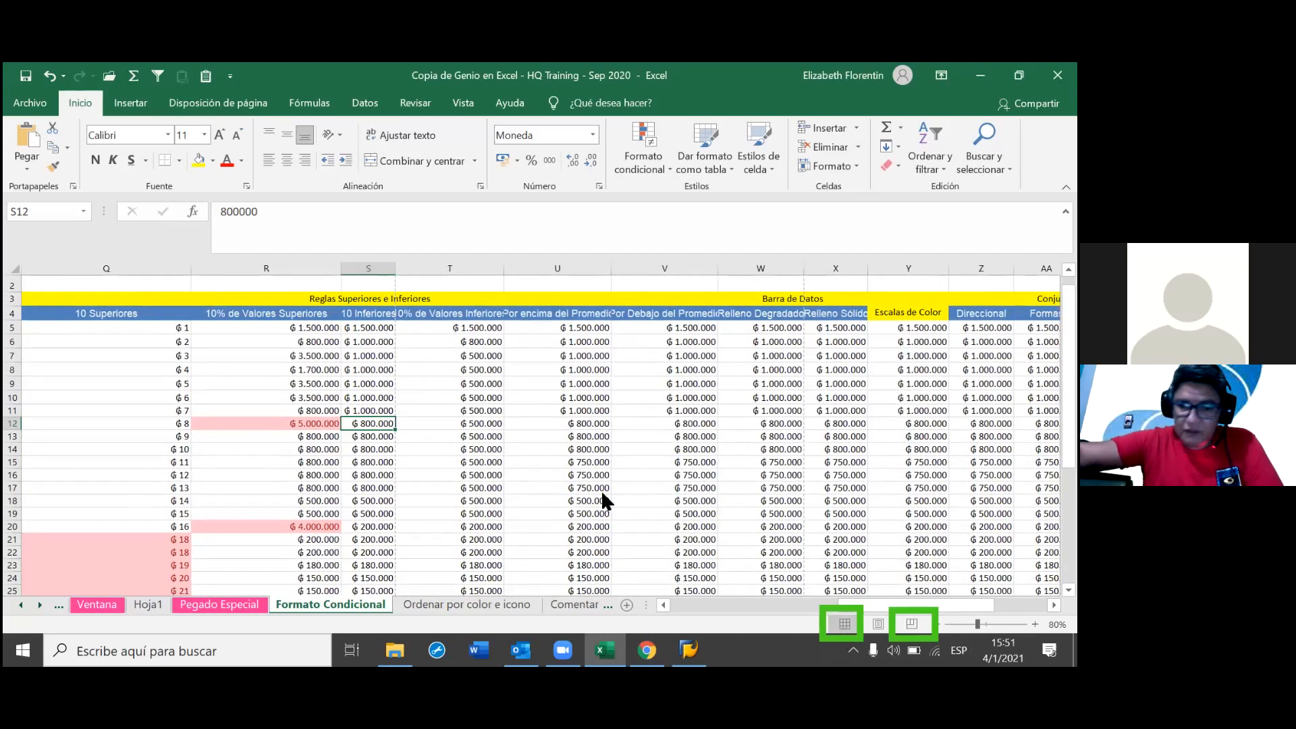
- Apply the 10 inferiores rule to S5:S31, marking the bottom 10 values with light red fill and dark red text
left_click(372, 328)
key("ctrl+shift+Down")
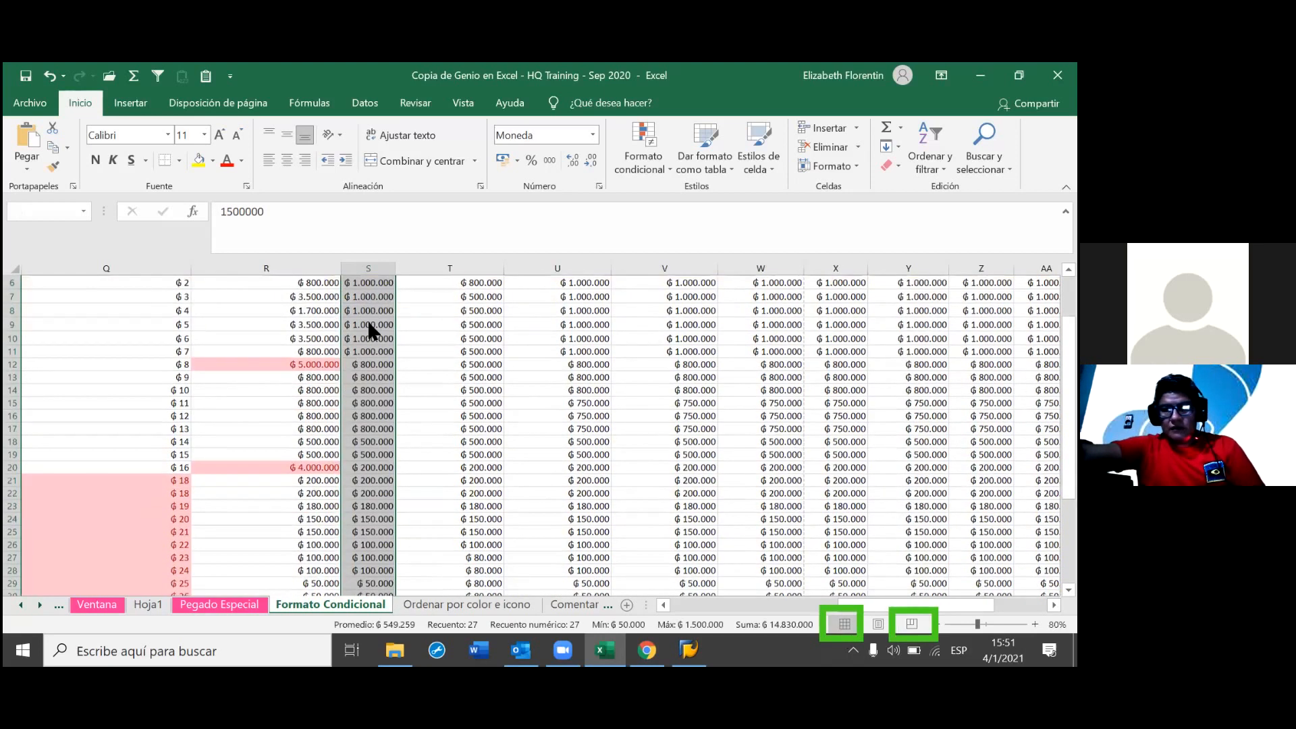
scroll(367, 318, "down", 1)
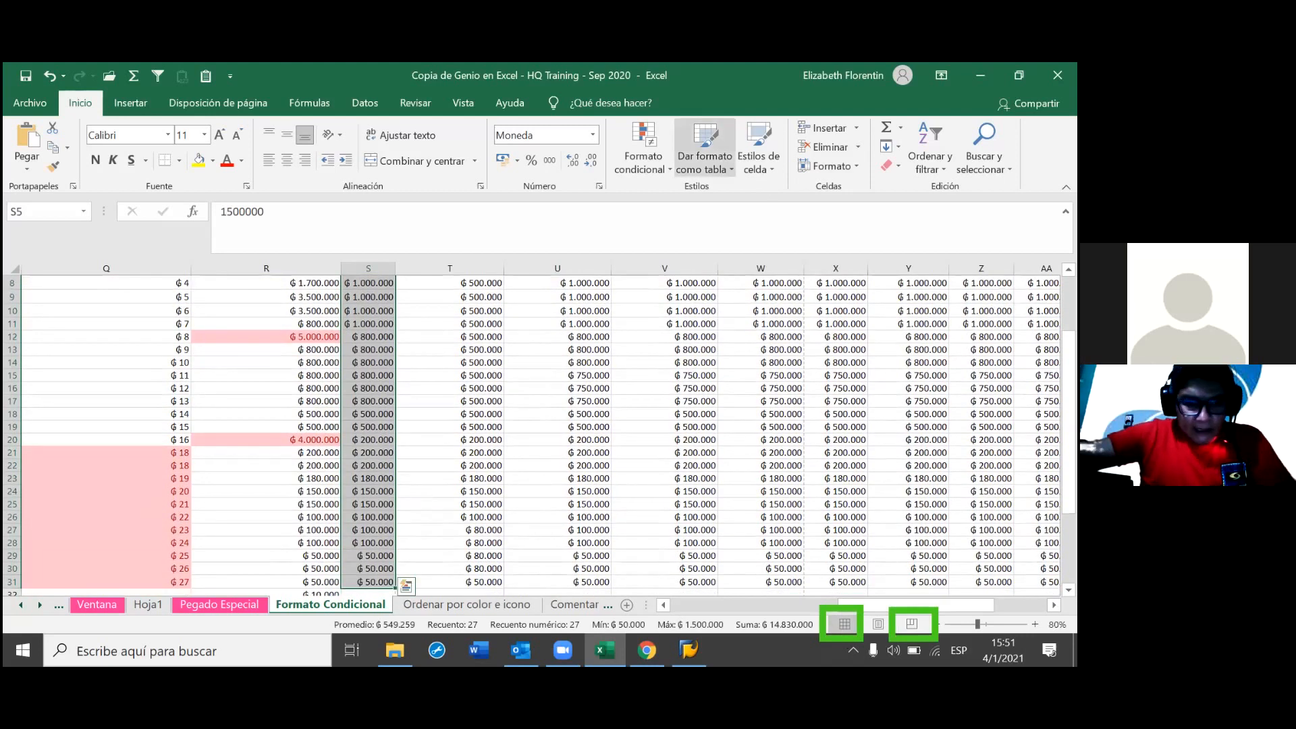
left_click(643, 155)
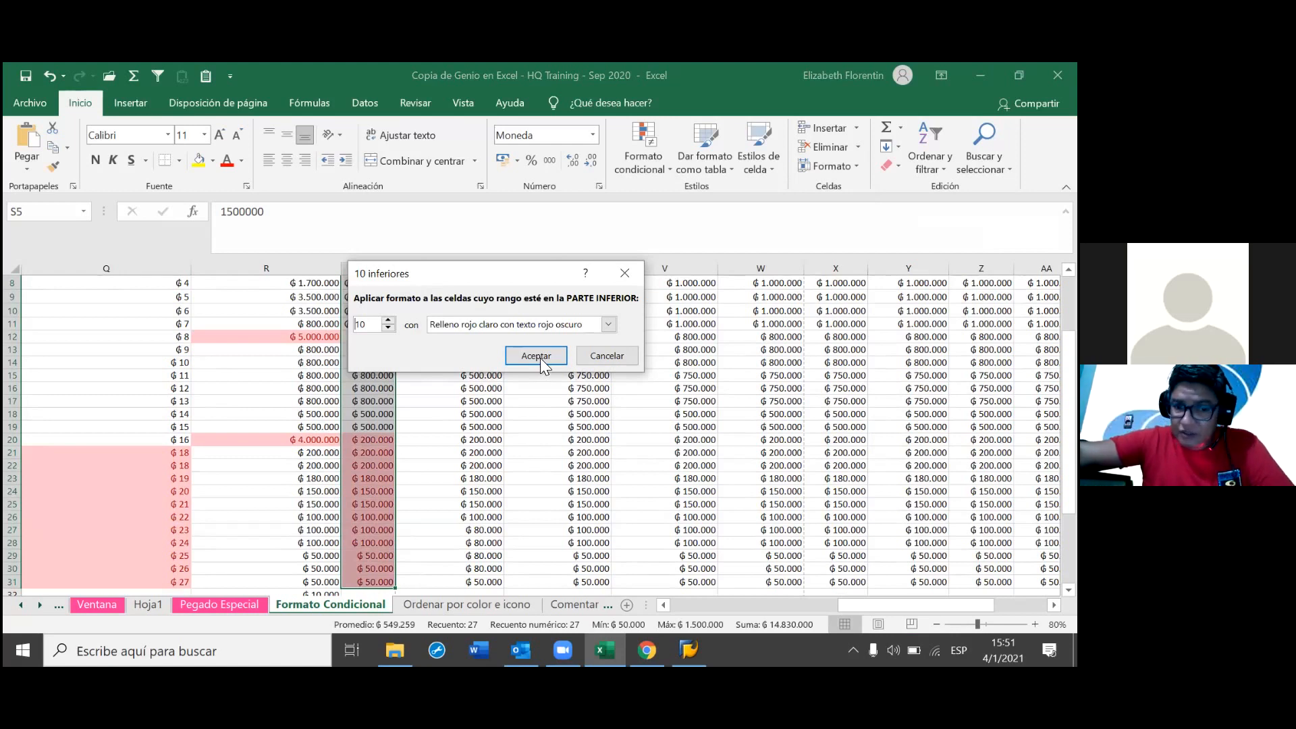
key("Return")
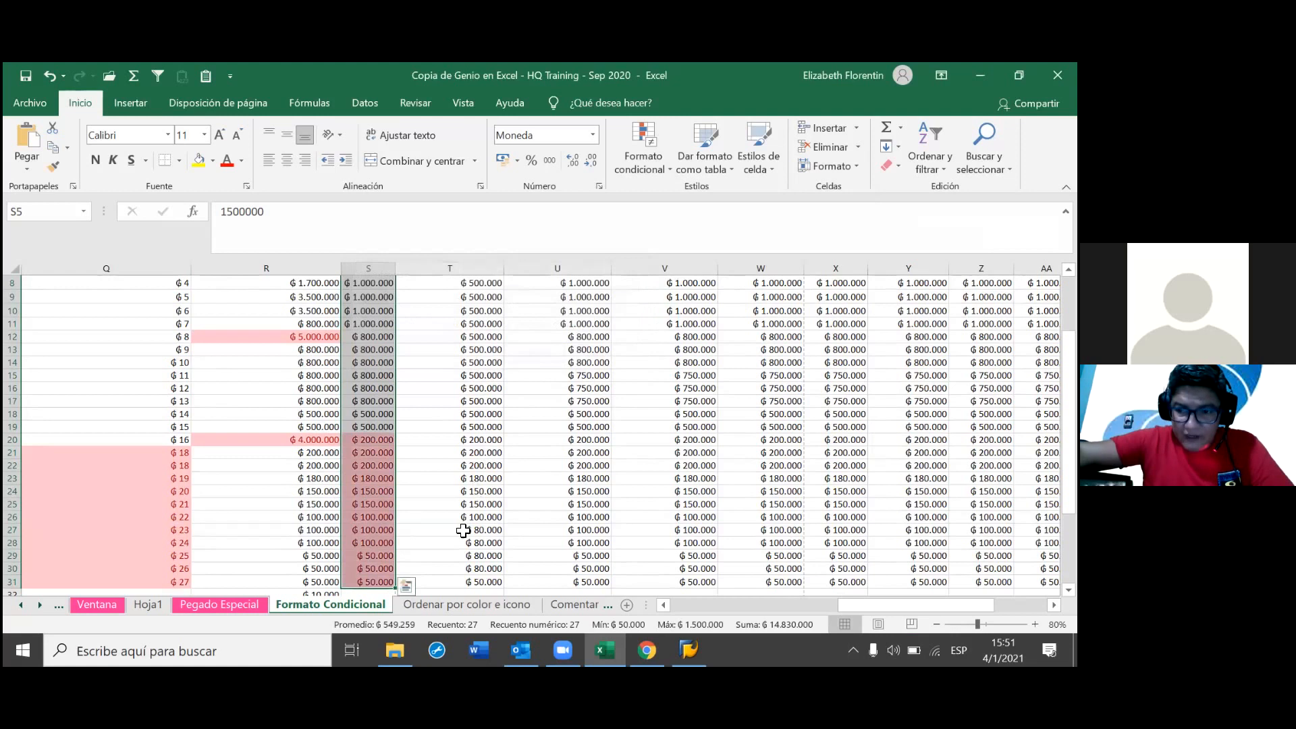
- Review the bottom 10 highlighting in the 10 Inferiores column, selecting S20:S31 to check the marked values
scroll(463, 537, "down", 1)
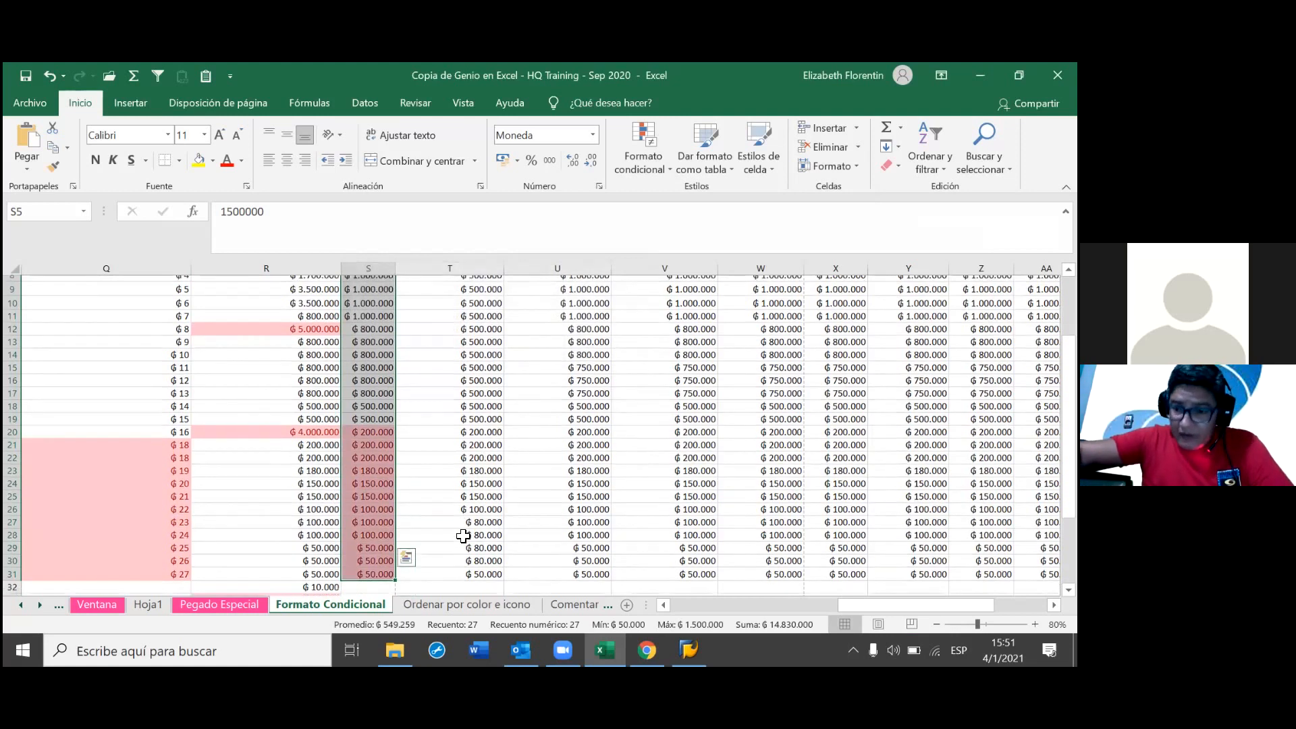
scroll(463, 536, "down", 1)
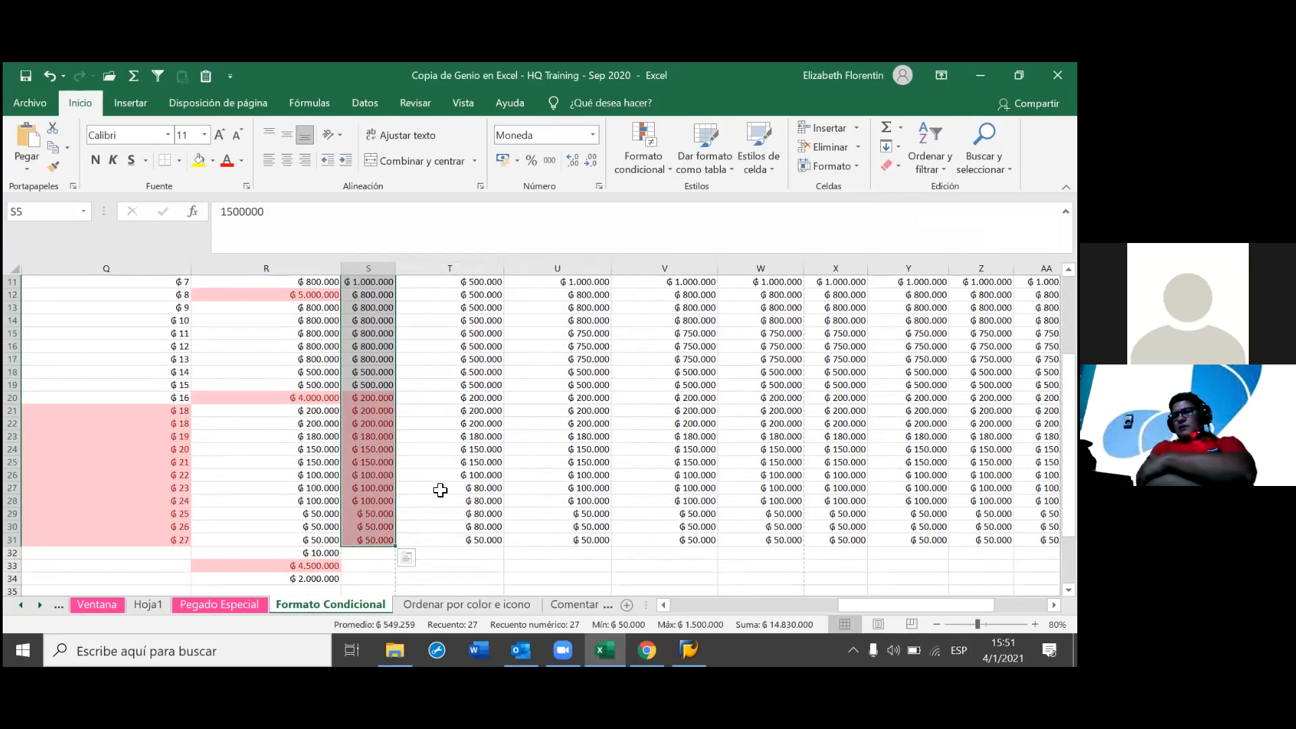
left_click(448, 406)
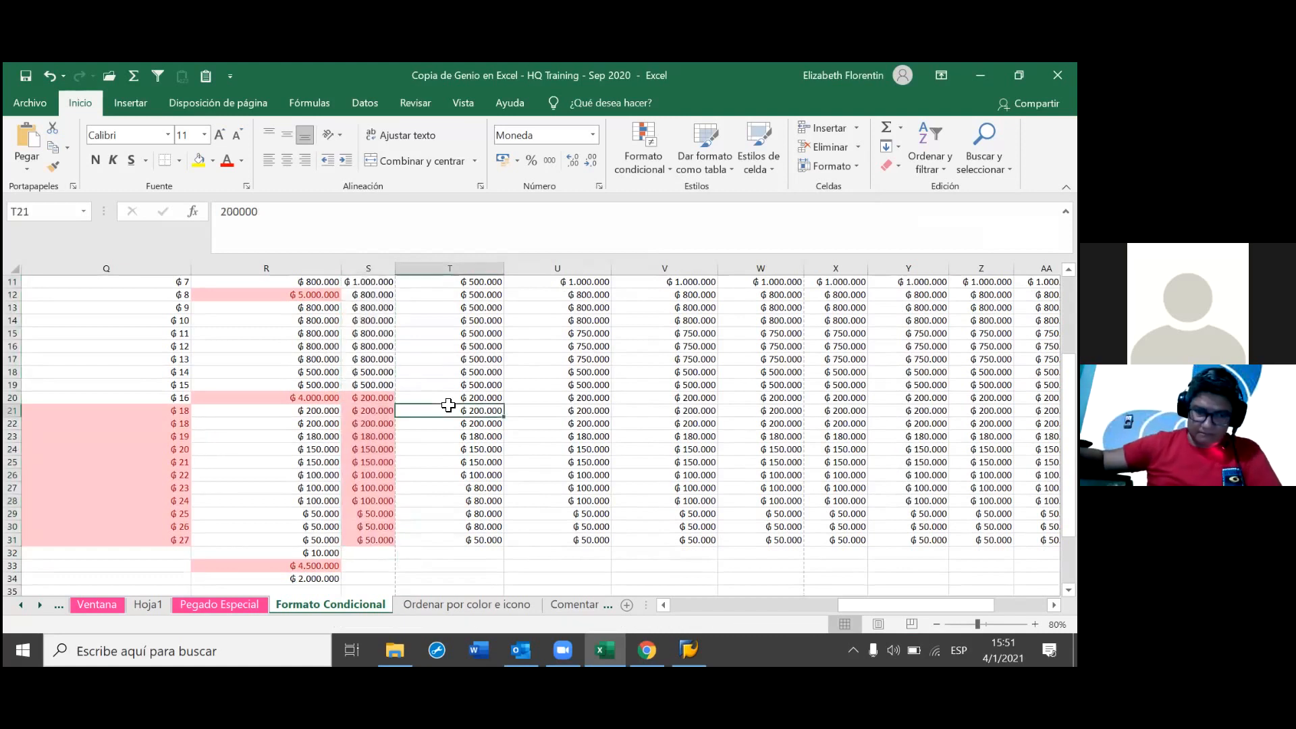
left_click_drag(368, 398, 367, 540)
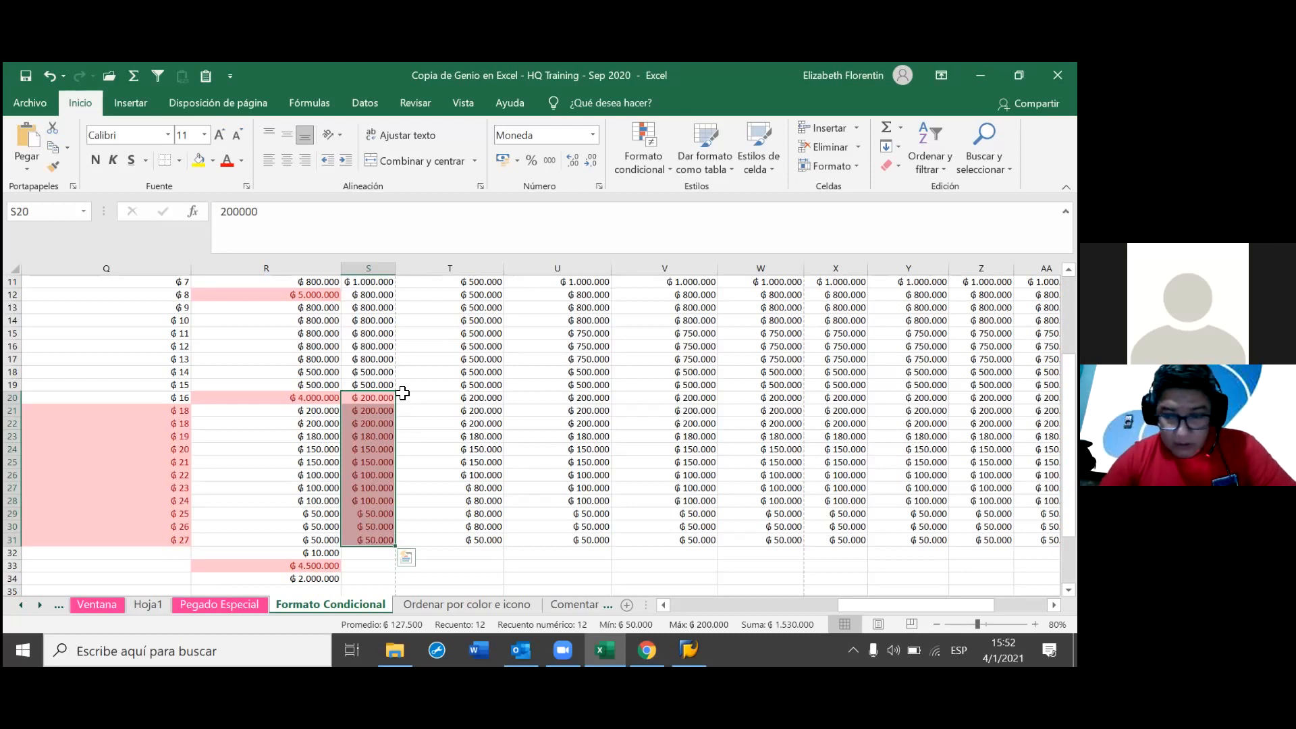
scroll(401, 388, "up", 1)
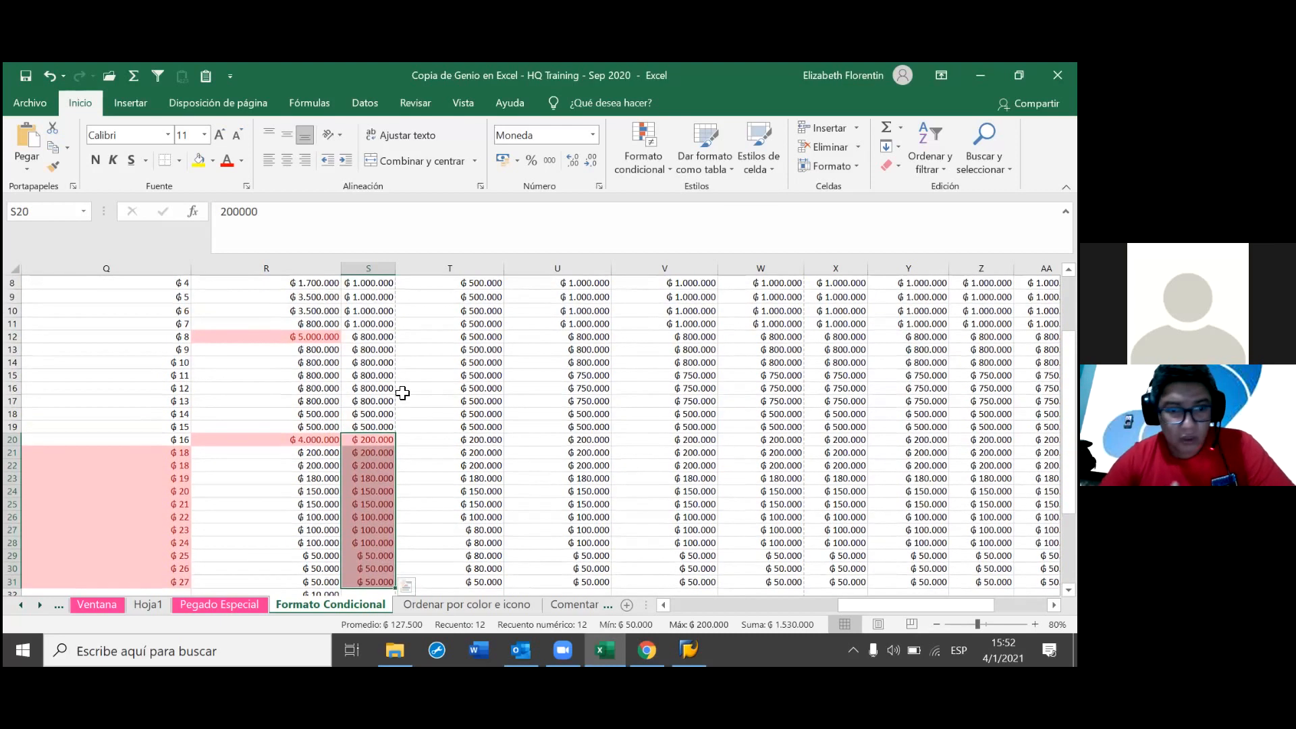
scroll(403, 393, "up", 1)
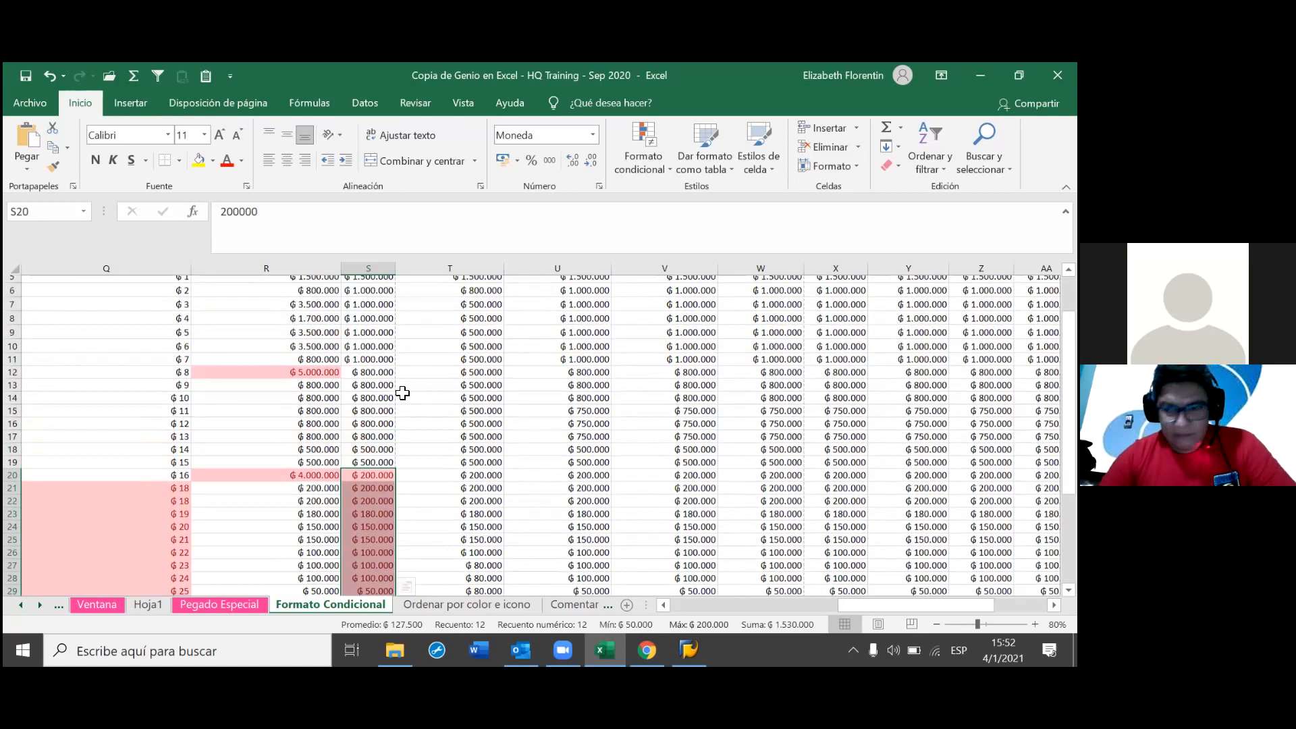
scroll(402, 392, "up", 1)
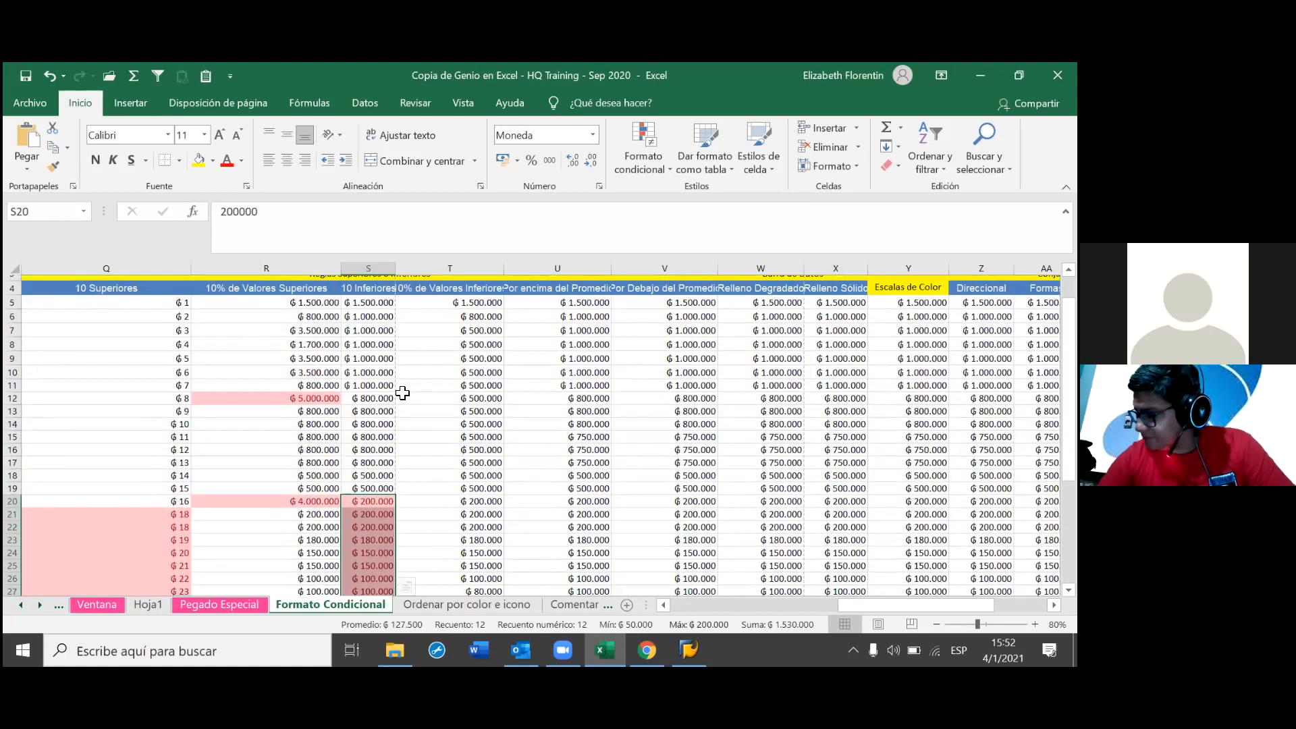
scroll(402, 392, "up", 1)
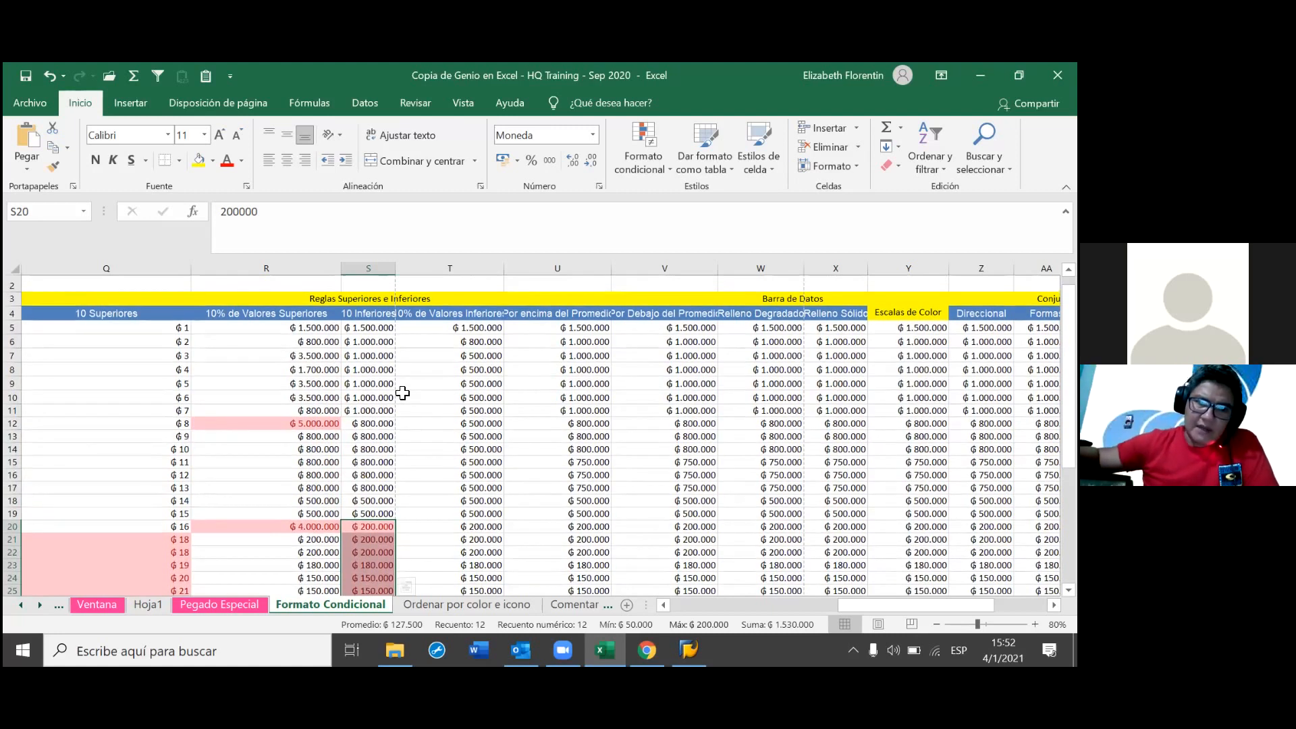
- Widen column T so the full 10% de Valores Inferiores header fits
left_click(466, 341)
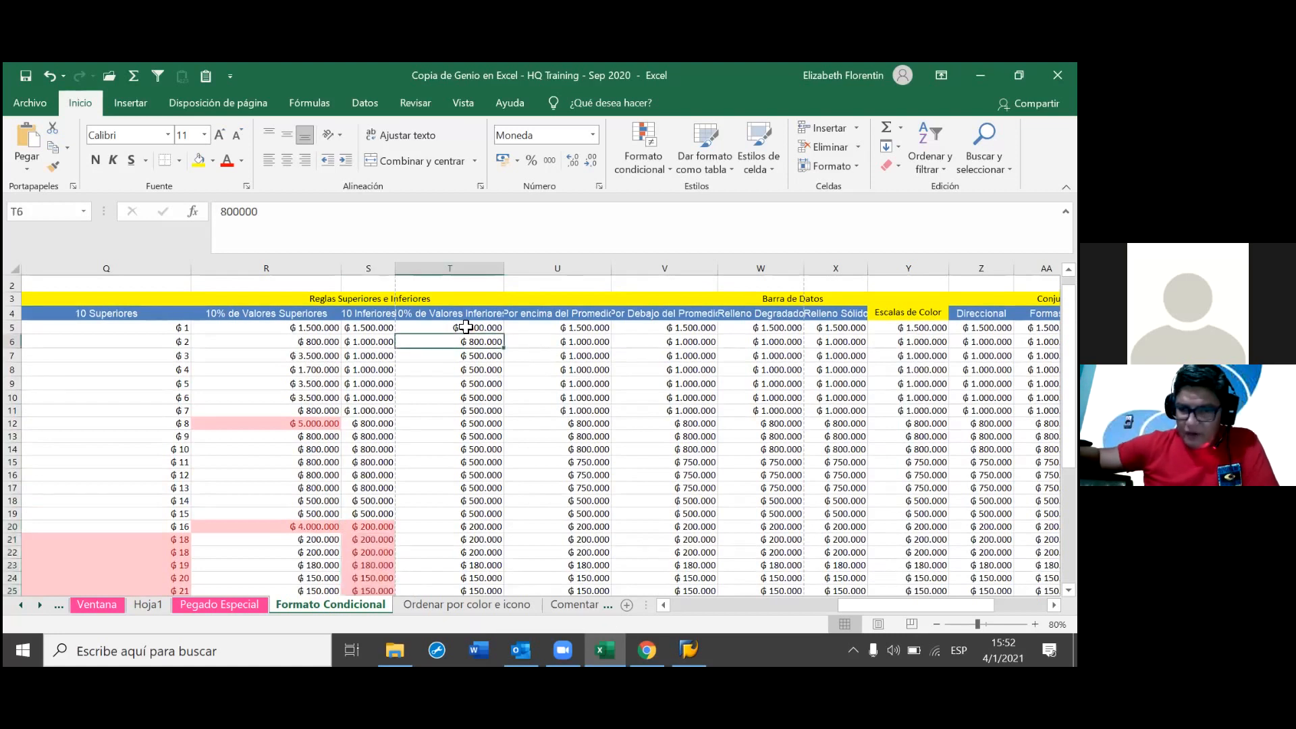
left_click(466, 370)
left_click_drag(504, 269, 532, 269)
- Apply the 10% de valores inferiores rule to T5:T31 with light red fill and dark red text
left_click(465, 327)
key("ctrl+shift+Down")
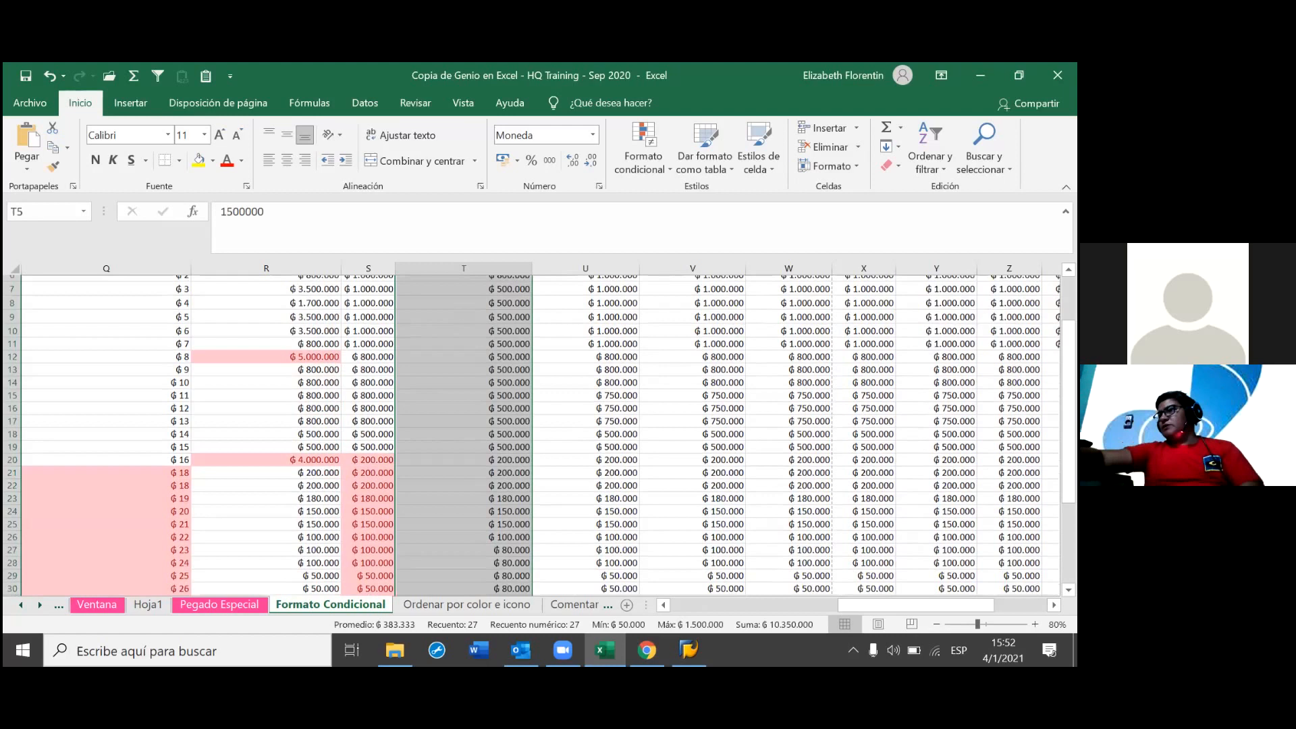
scroll(540, 435, "up", 3)
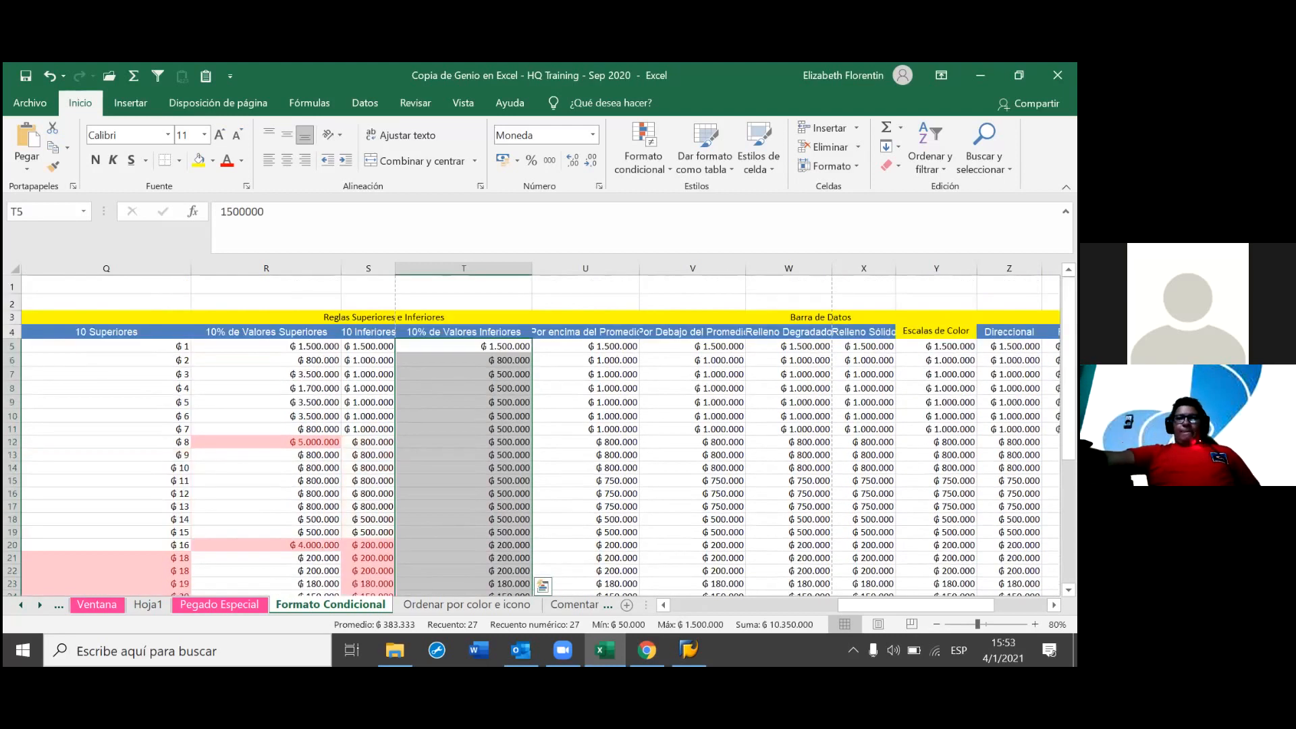
left_click(643, 156)
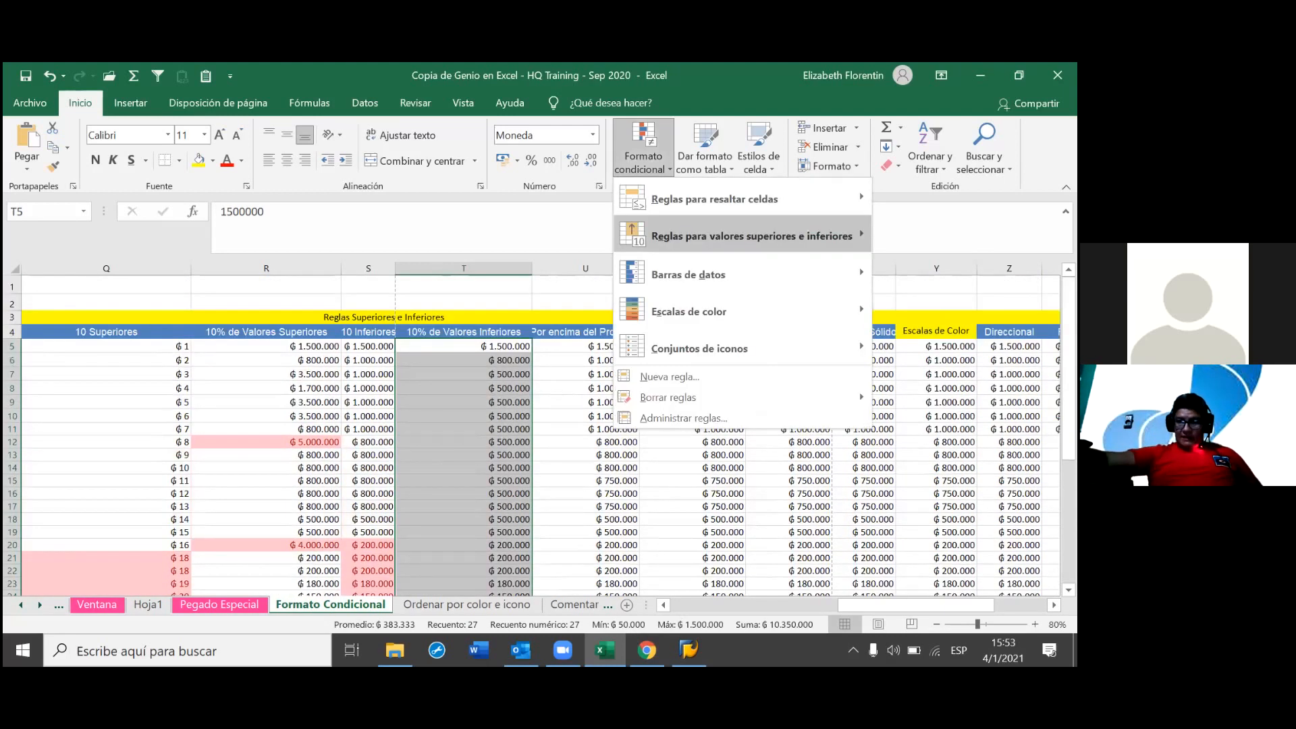
mouse_move(751, 235)
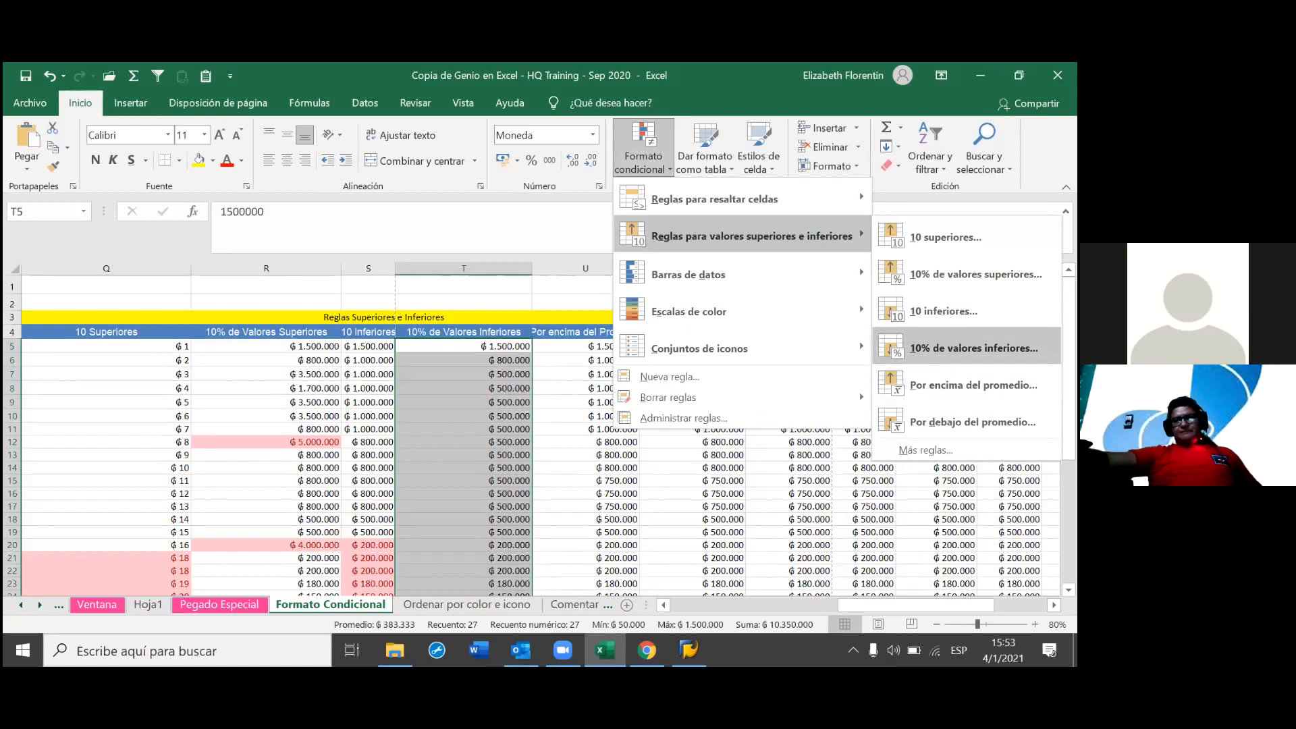
left_click(974, 348)
left_click(530, 434)
- Examine which values the bottom 10% rule marks in column T and look over the values in the Por encima del Promedio column
scroll(566, 537, "down", 3)
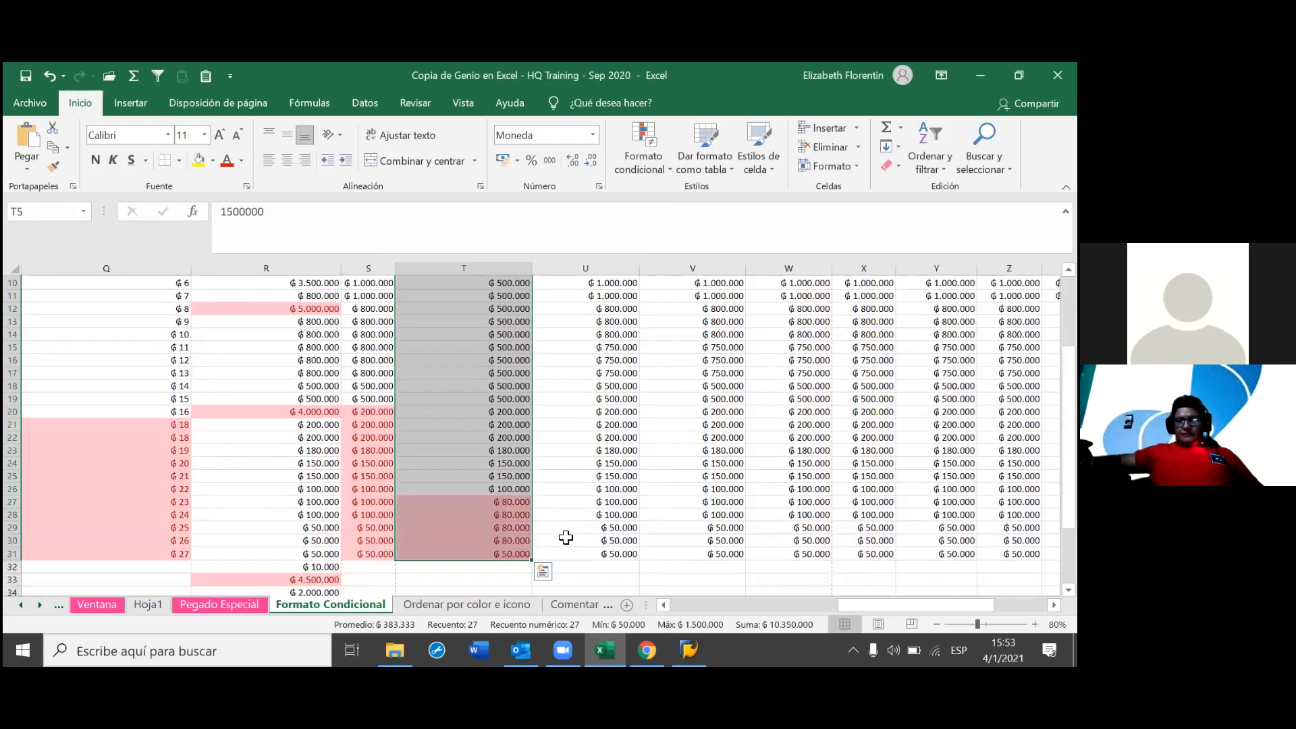
scroll(565, 537, "up", 3)
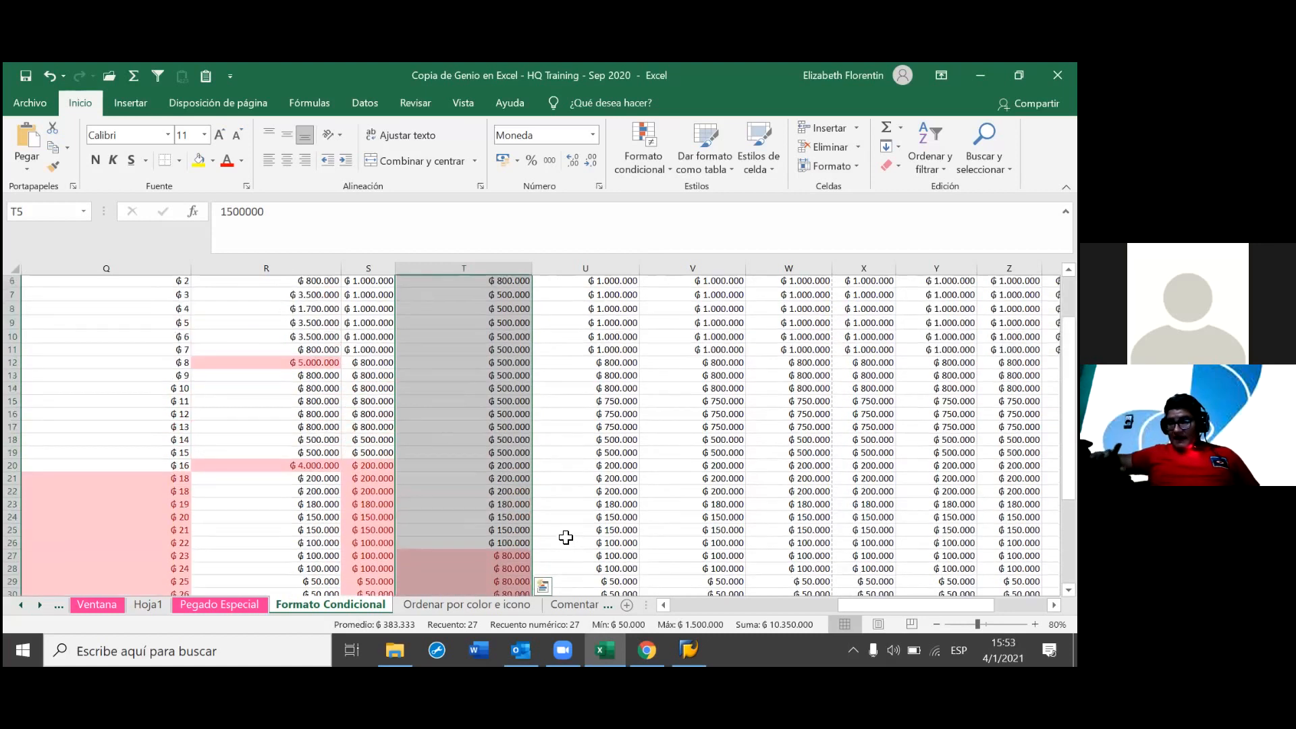
scroll(594, 498, "down", 2)
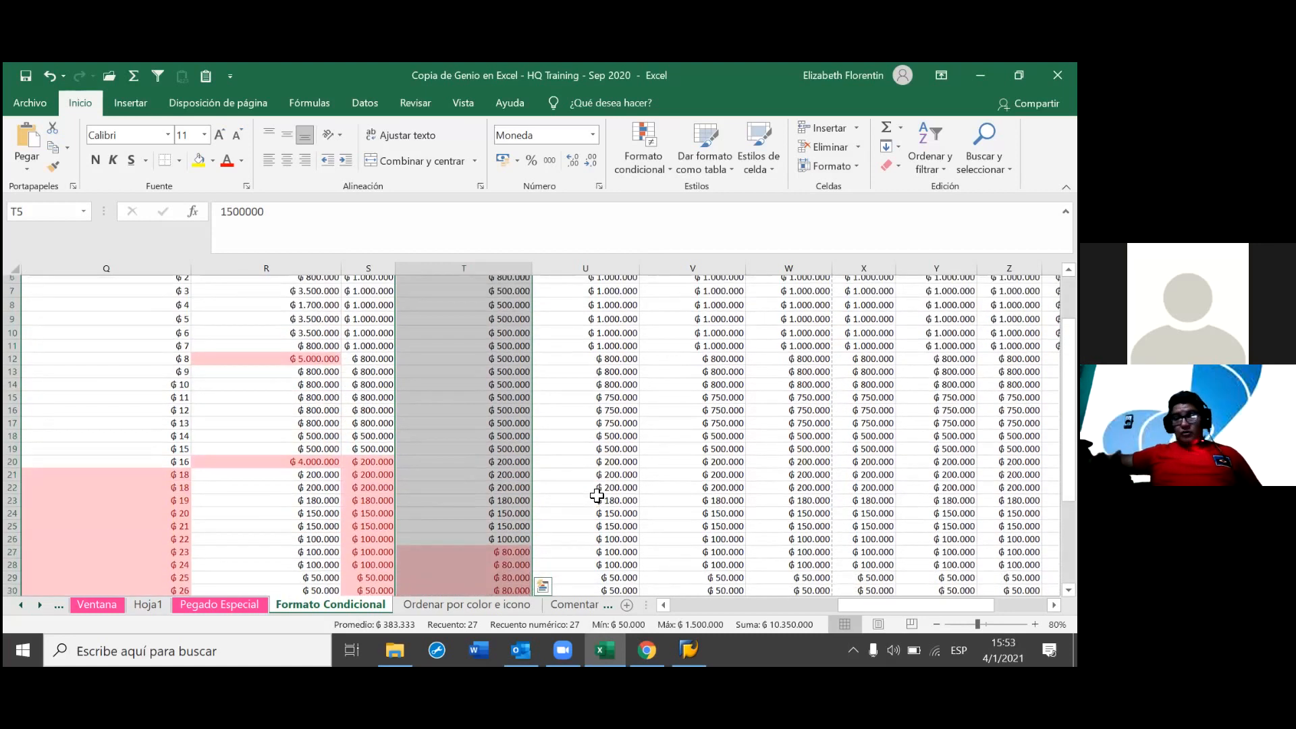
scroll(597, 496, "down", 1)
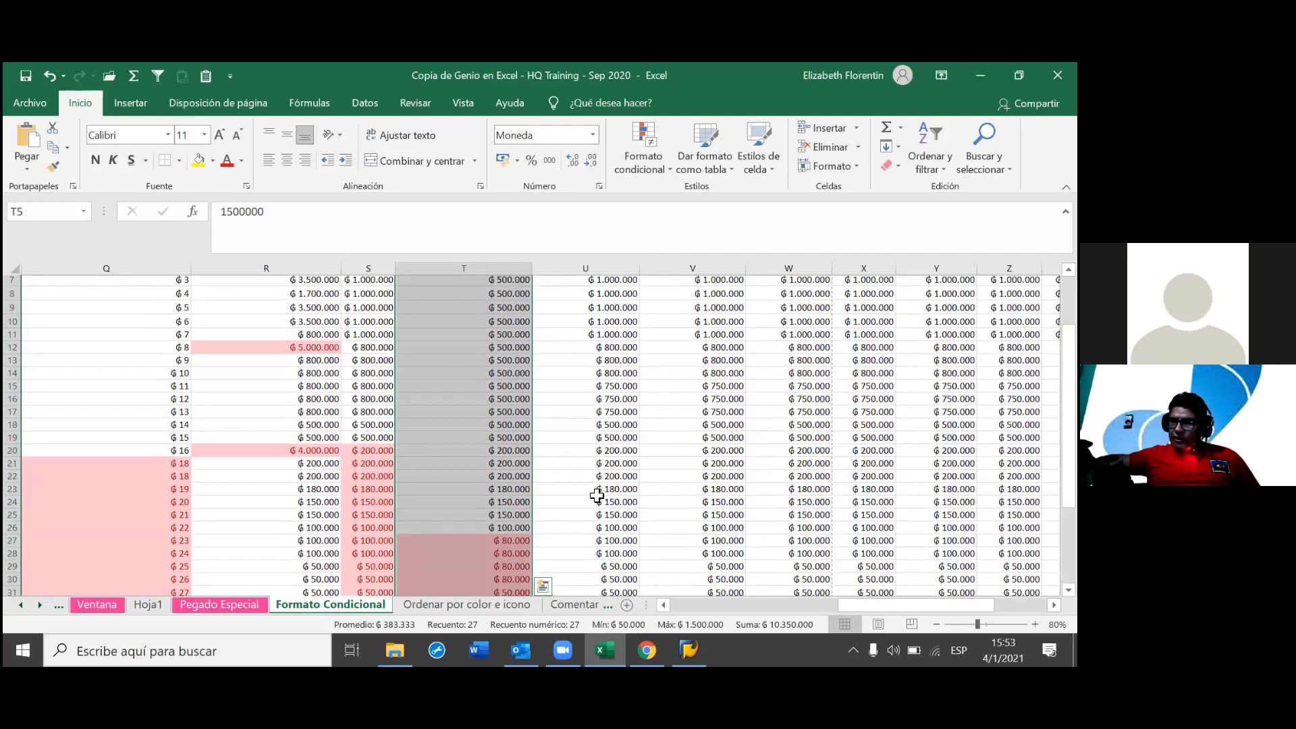
scroll(597, 496, "down", 1)
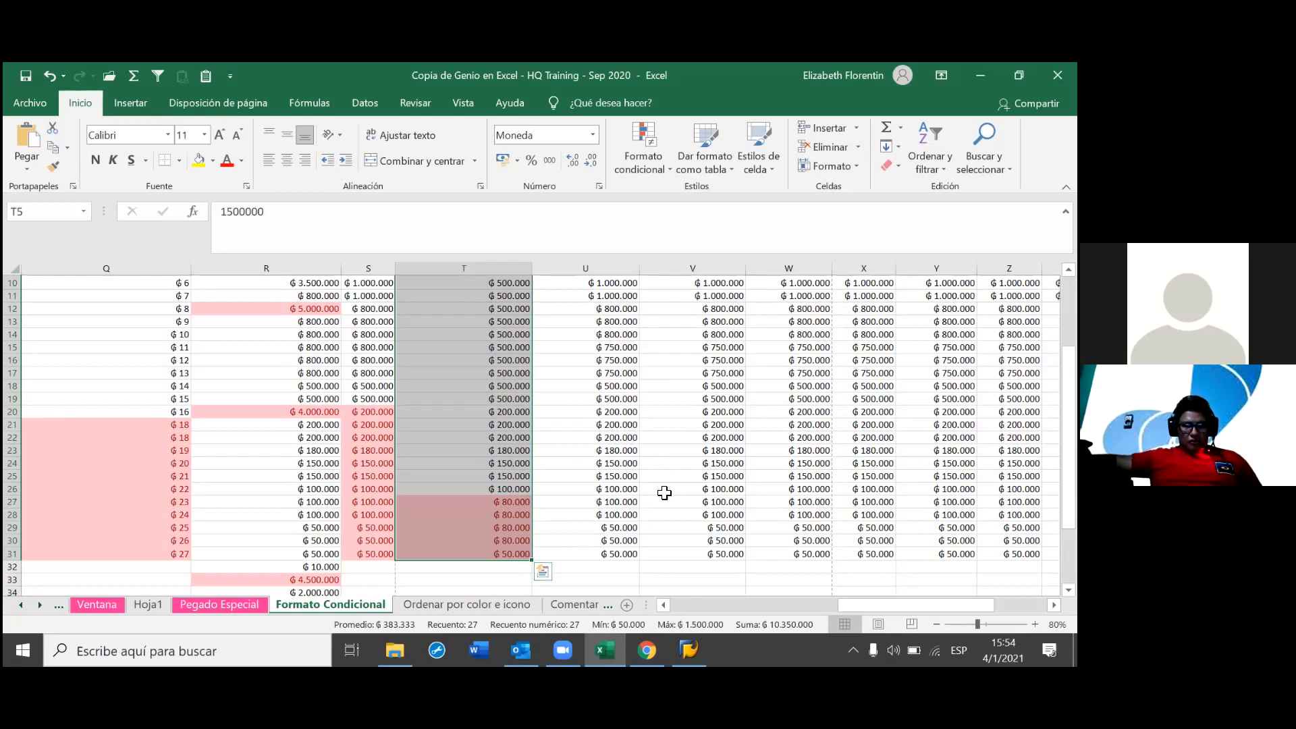
left_click(523, 501)
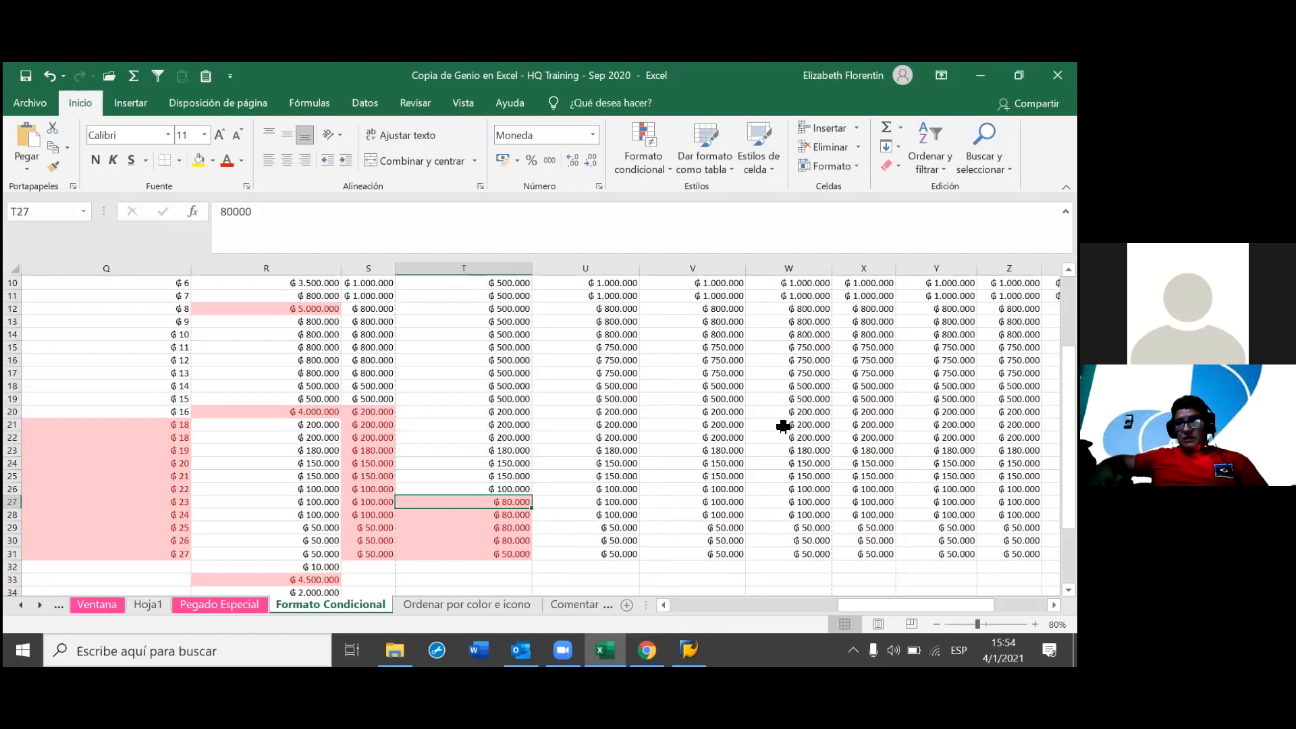
left_click(607, 385)
scroll(607, 386, "up", 3)
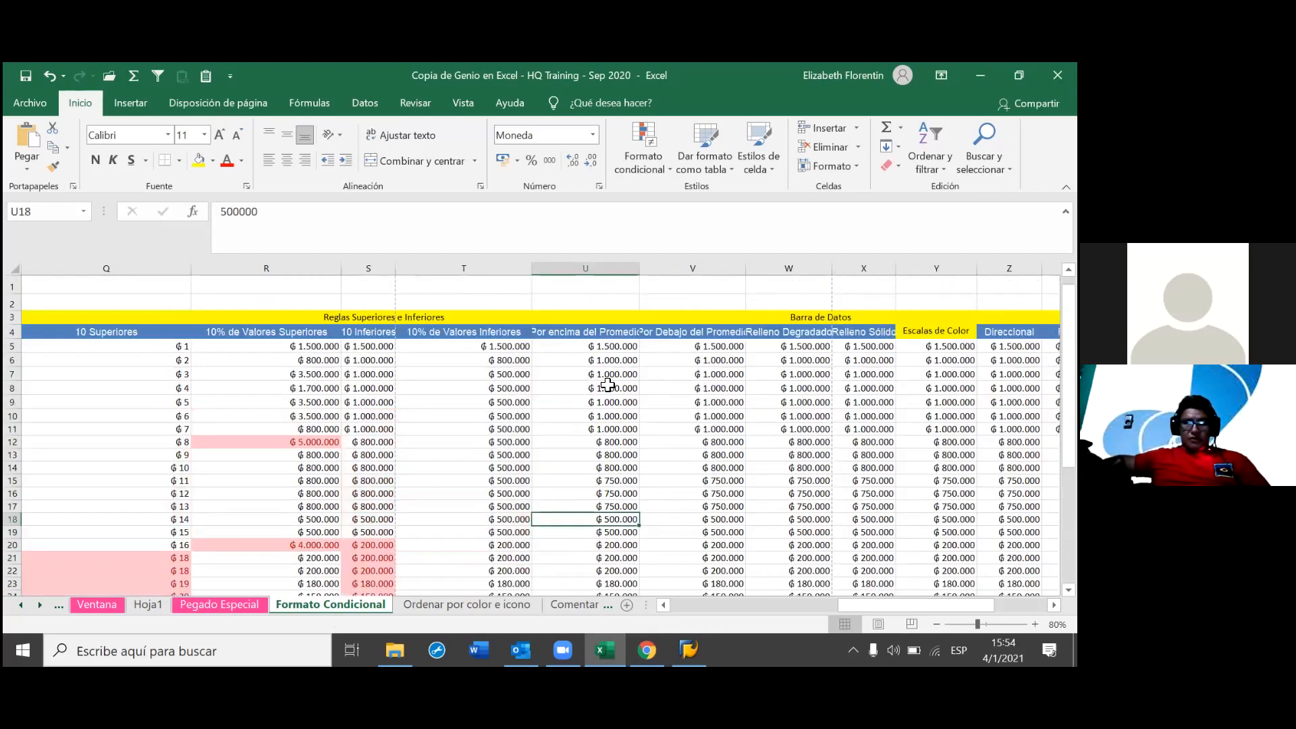
scroll(609, 412, "down", 2)
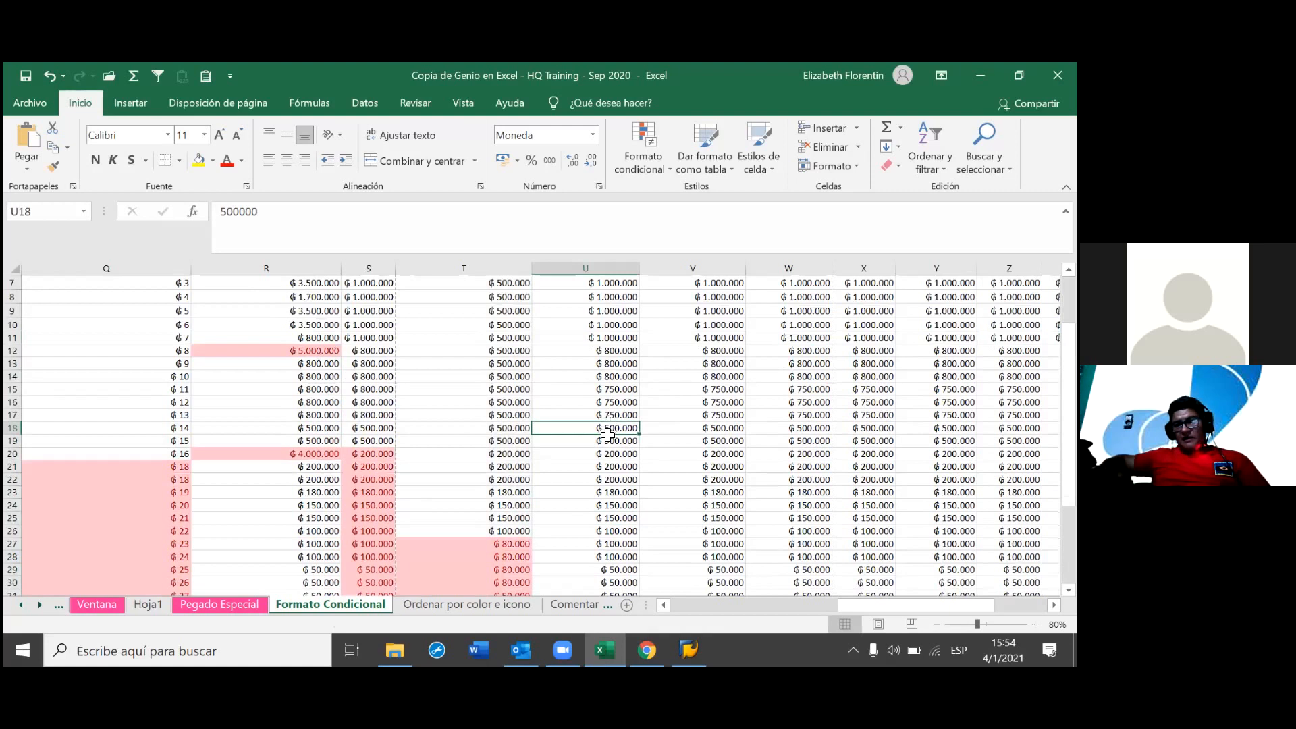
scroll(604, 439, "down", 2)
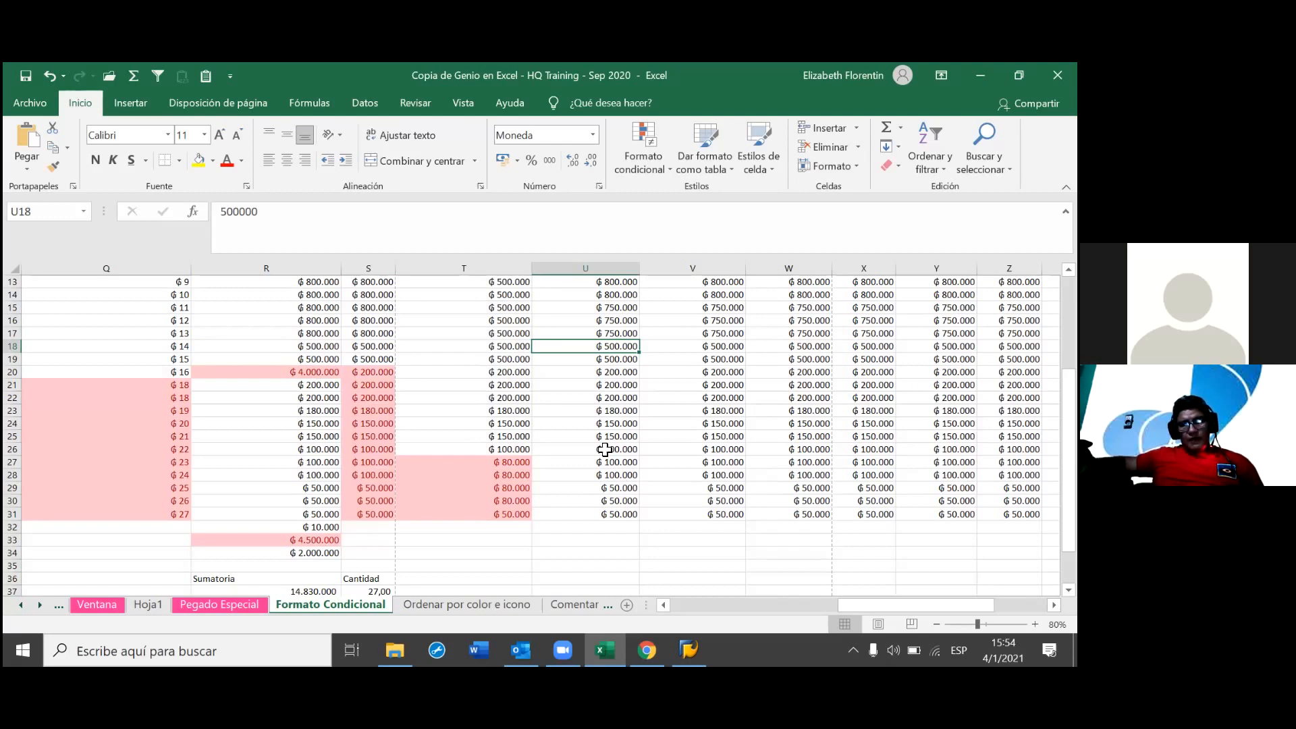
scroll(690, 486, "up", 2)
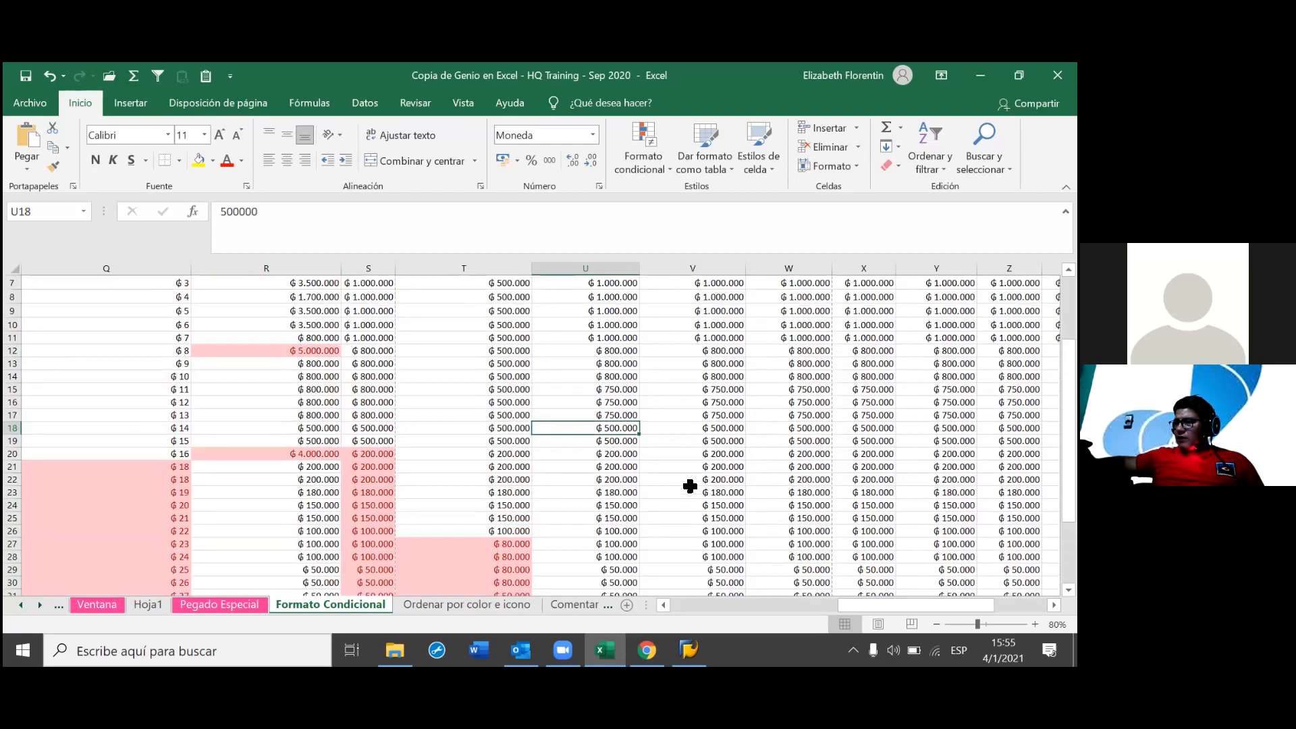
scroll(689, 486, "up", 2)
- Apply the Por encima del promedio rule to U5:U31 with light red fill and dark red text
left_click(604, 346)
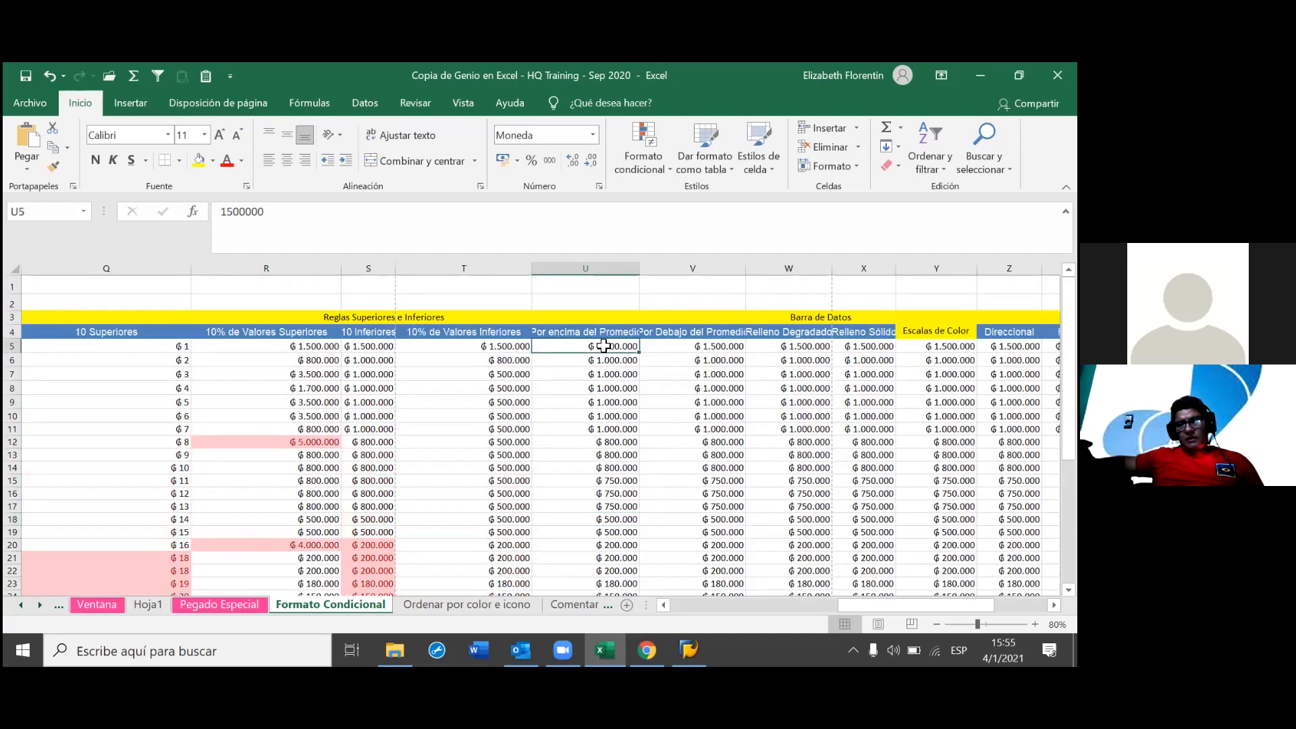
key("ctrl+shift+Down")
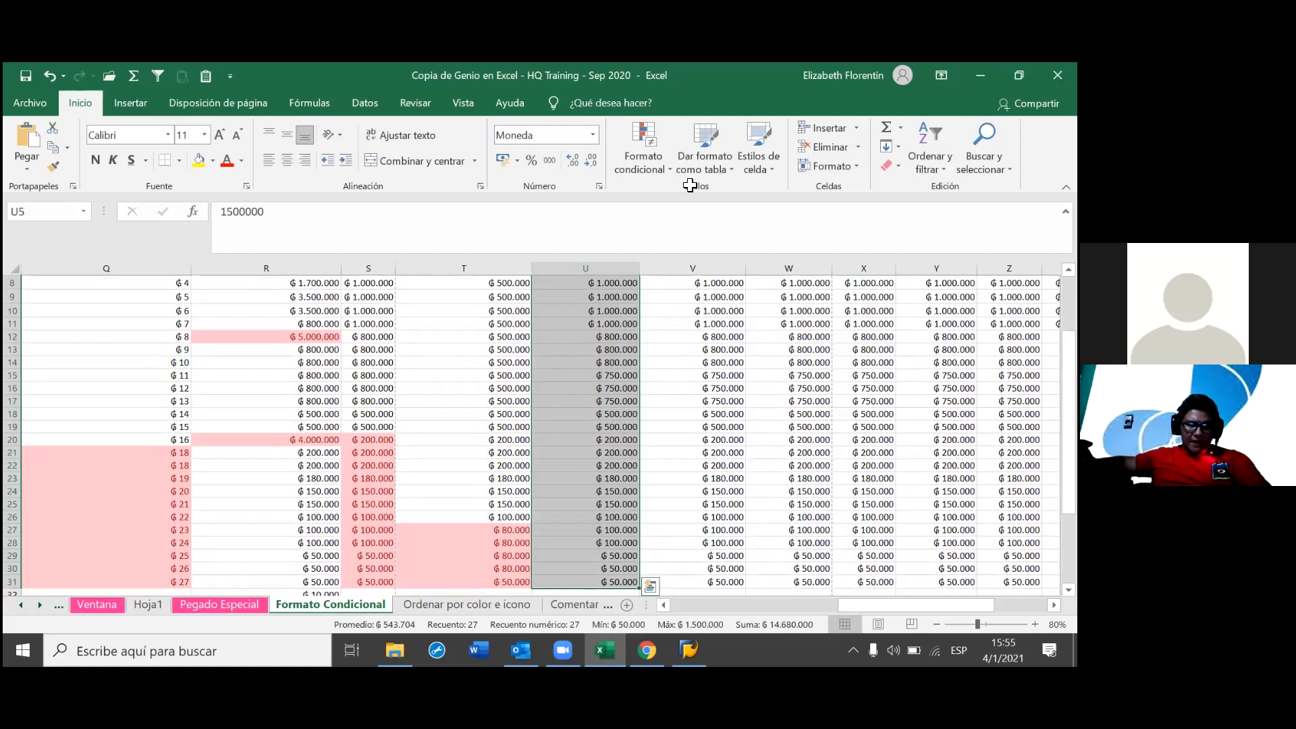
left_click(643, 162)
mouse_move(750, 235)
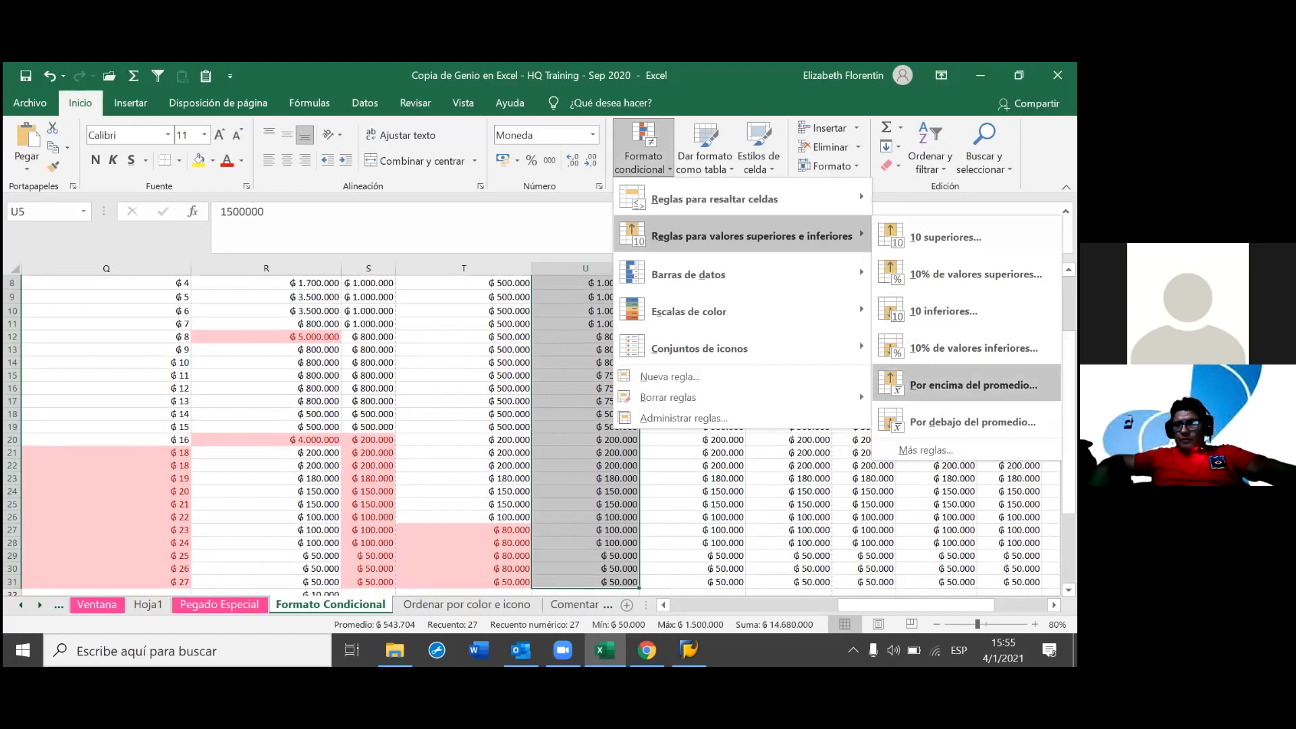
left_click(974, 385)
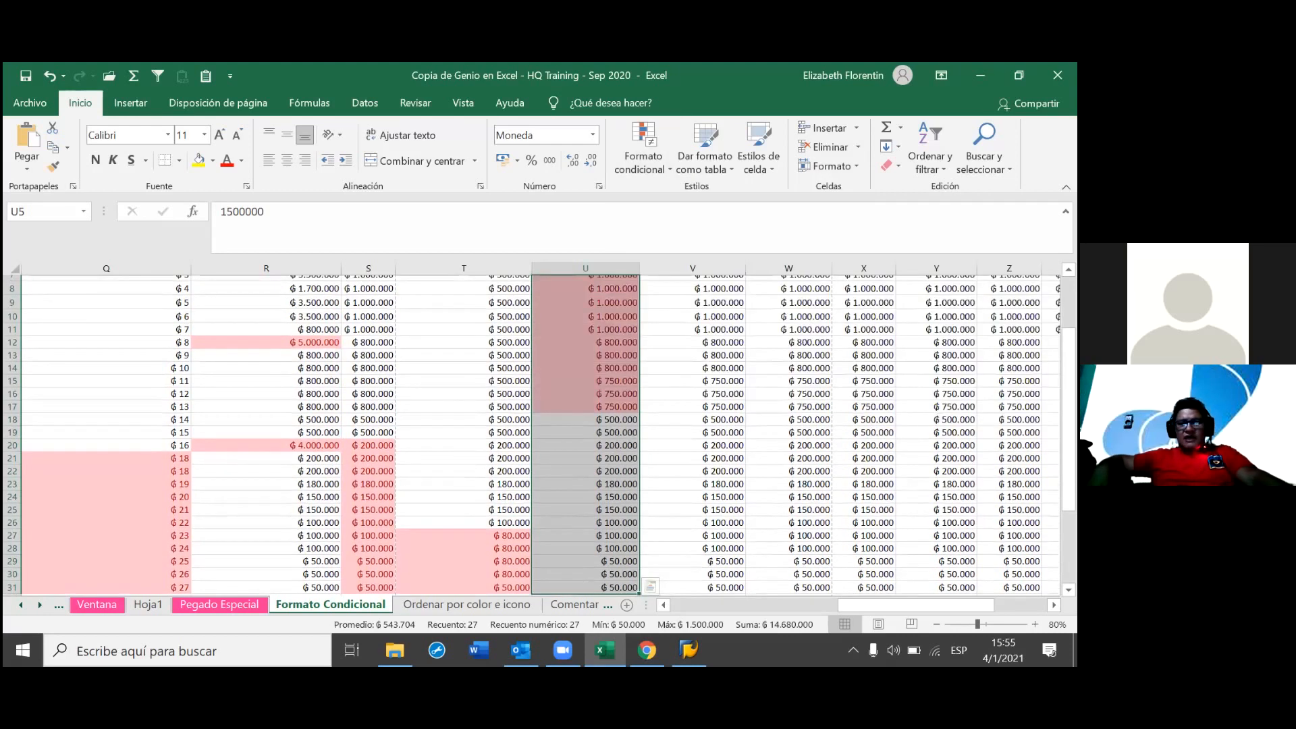
scroll(713, 462, "up", 2)
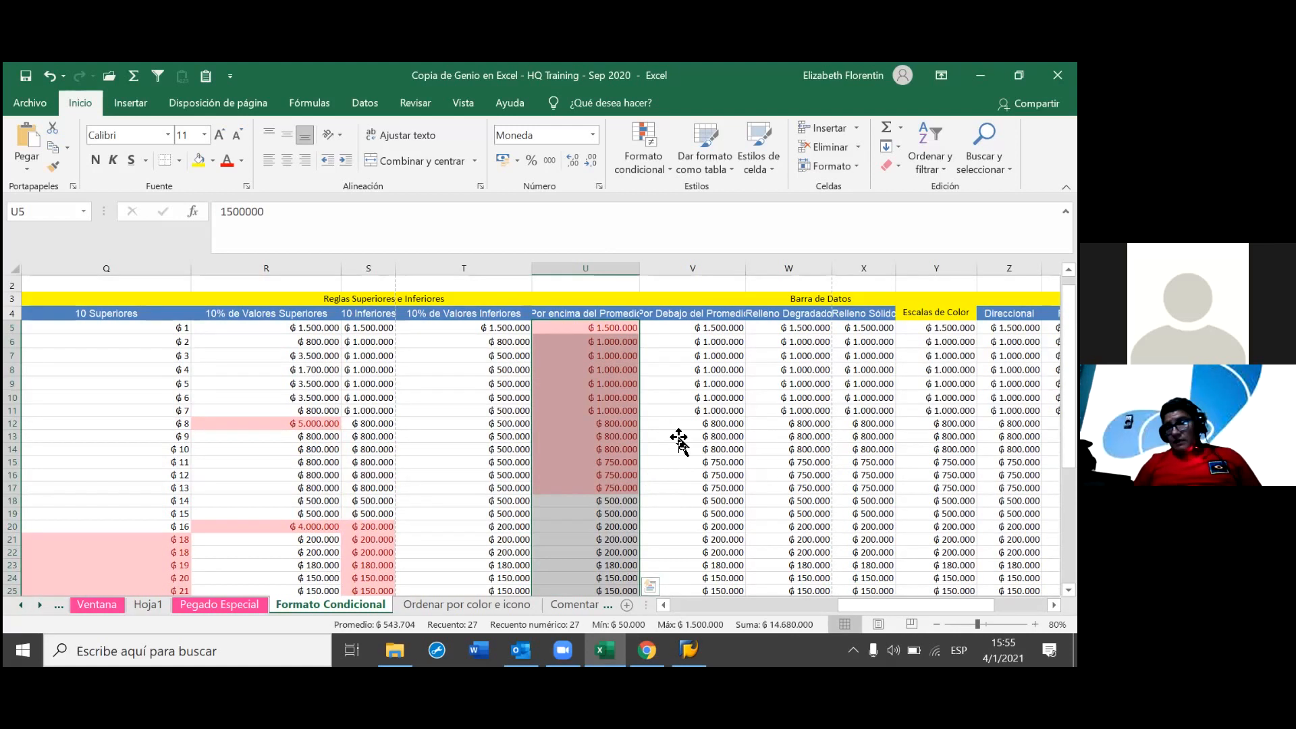
- Widen columns U and V so the Por encima del Promedio and Por Debajo del Promedio headers fit
left_click_drag(640, 268, 665, 317)
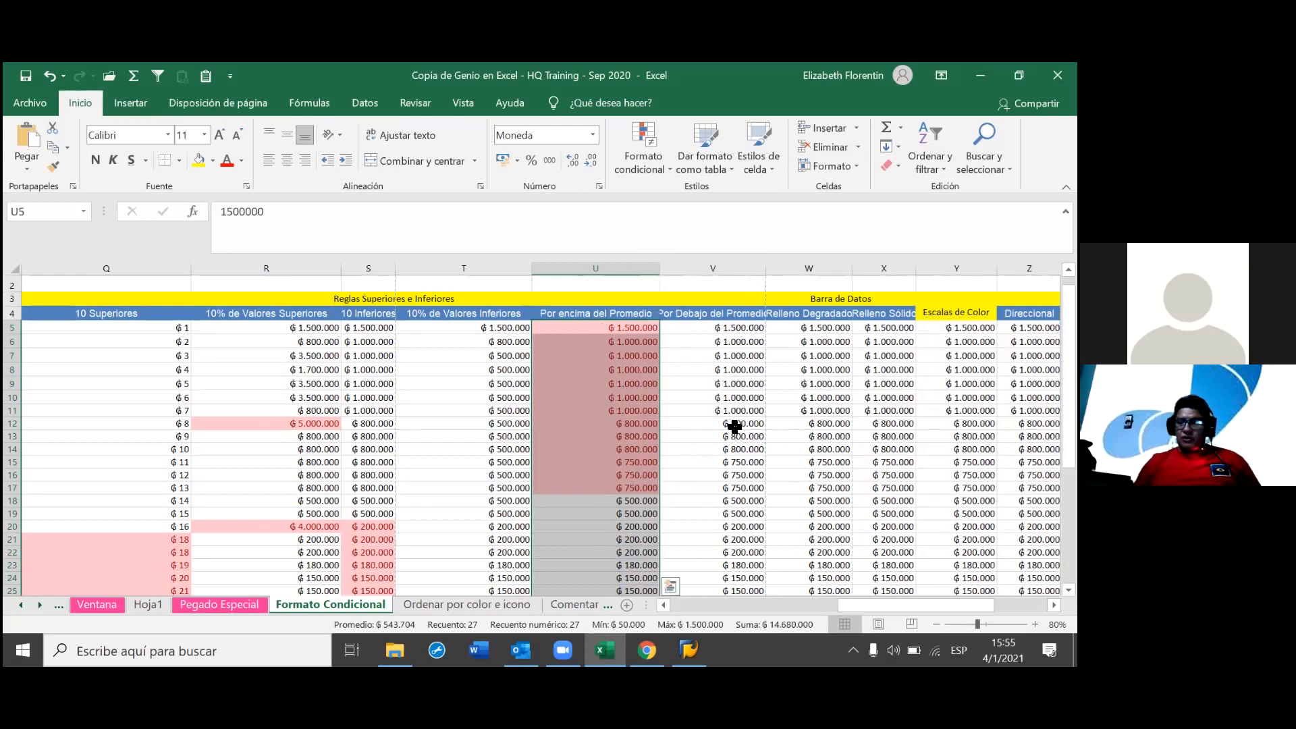
left_click(724, 401)
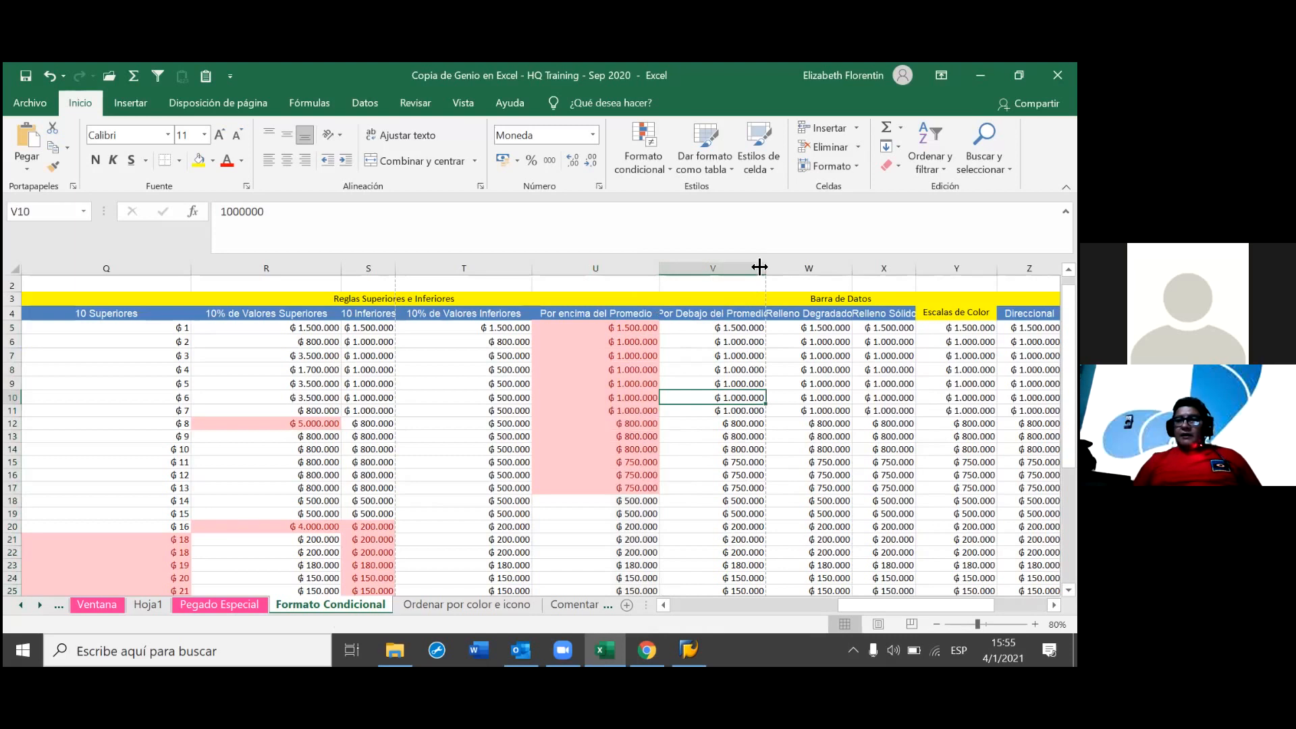
left_click_drag(773, 269, 762, 347)
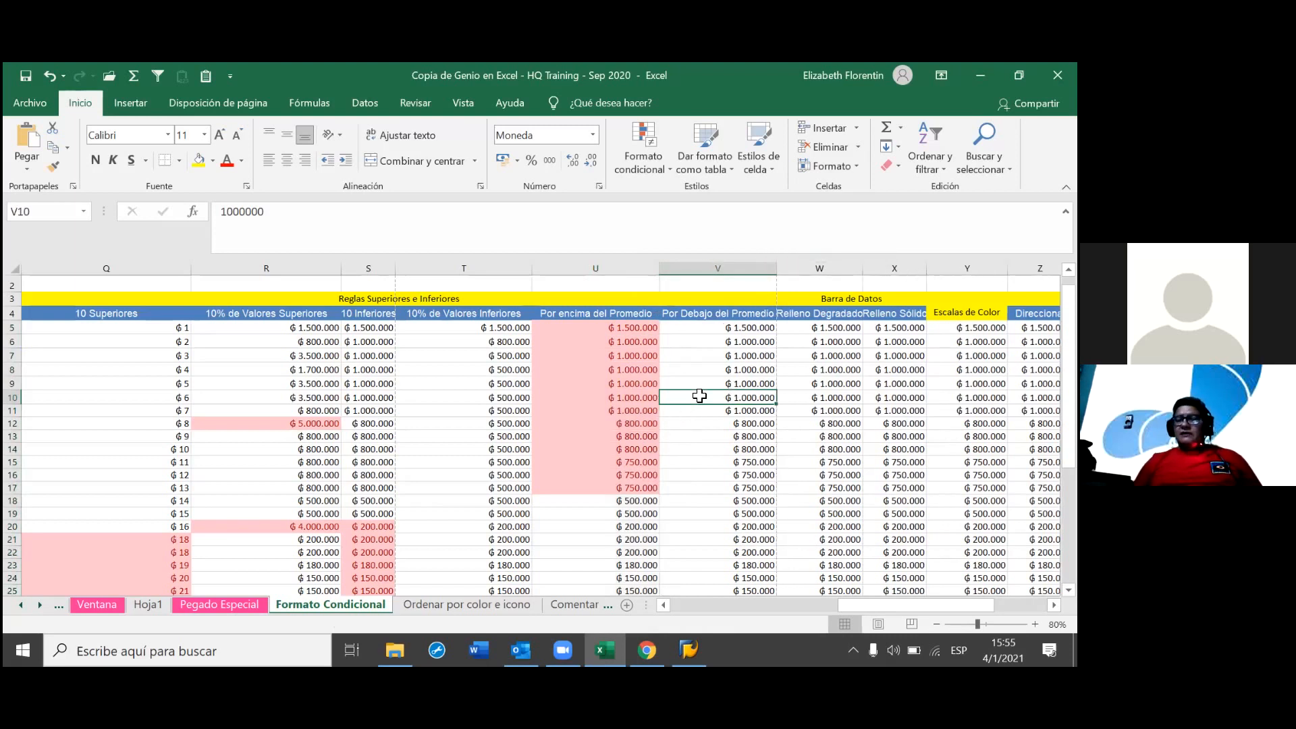
- Apply the Por debajo del promedio rule to V5:V31 with light red fill and dark red text
left_click(739, 324)
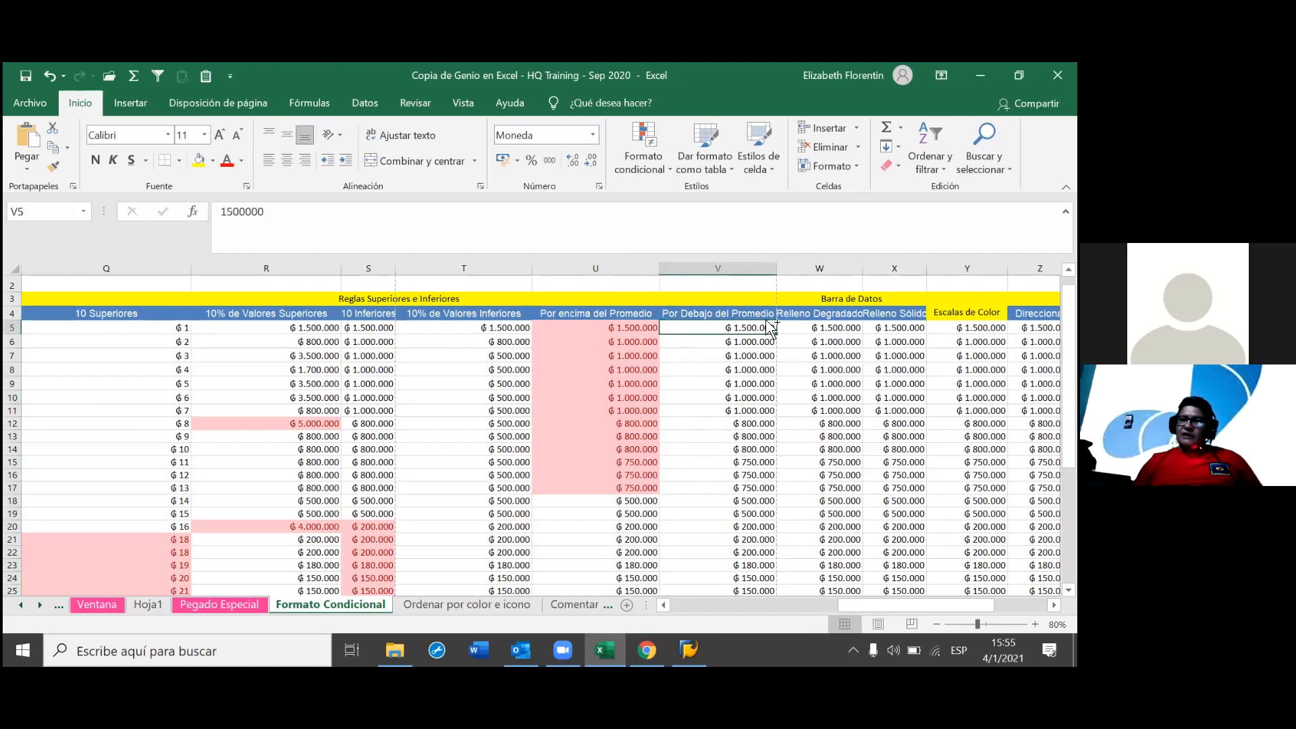
key("ctrl+shift+Down")
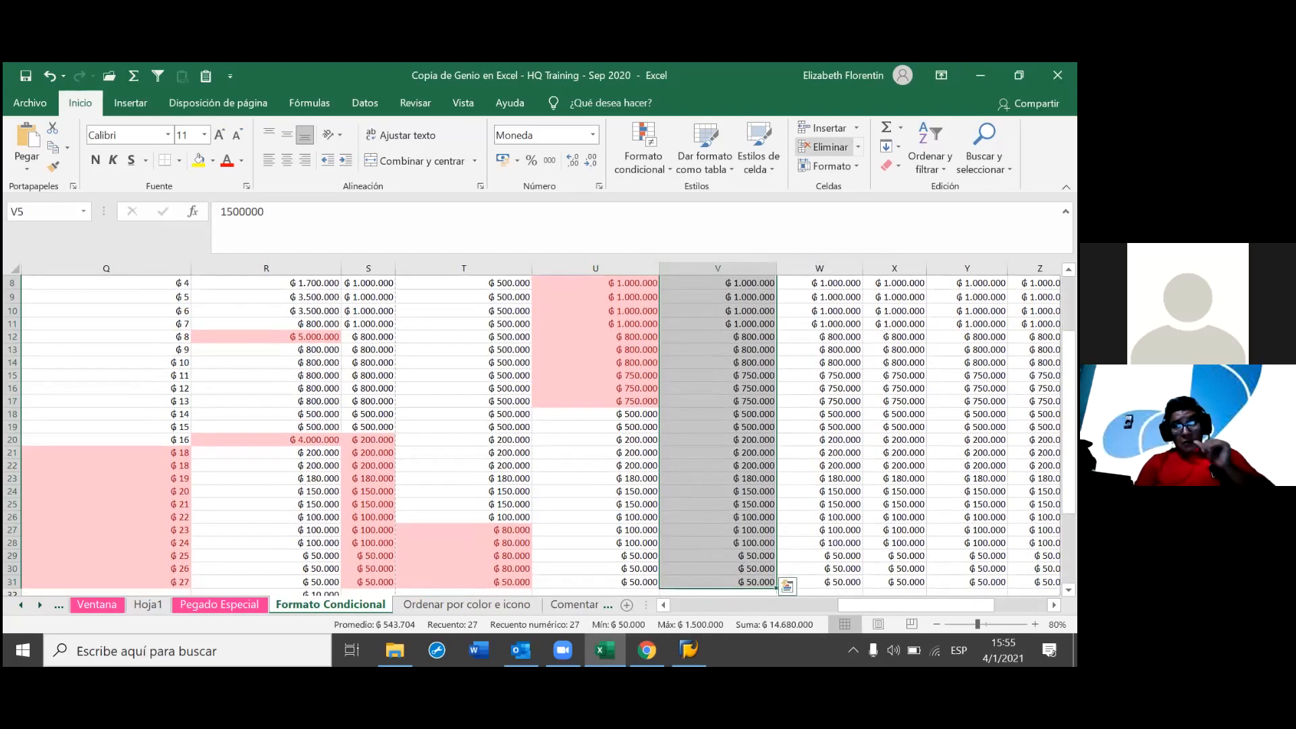
left_click(644, 159)
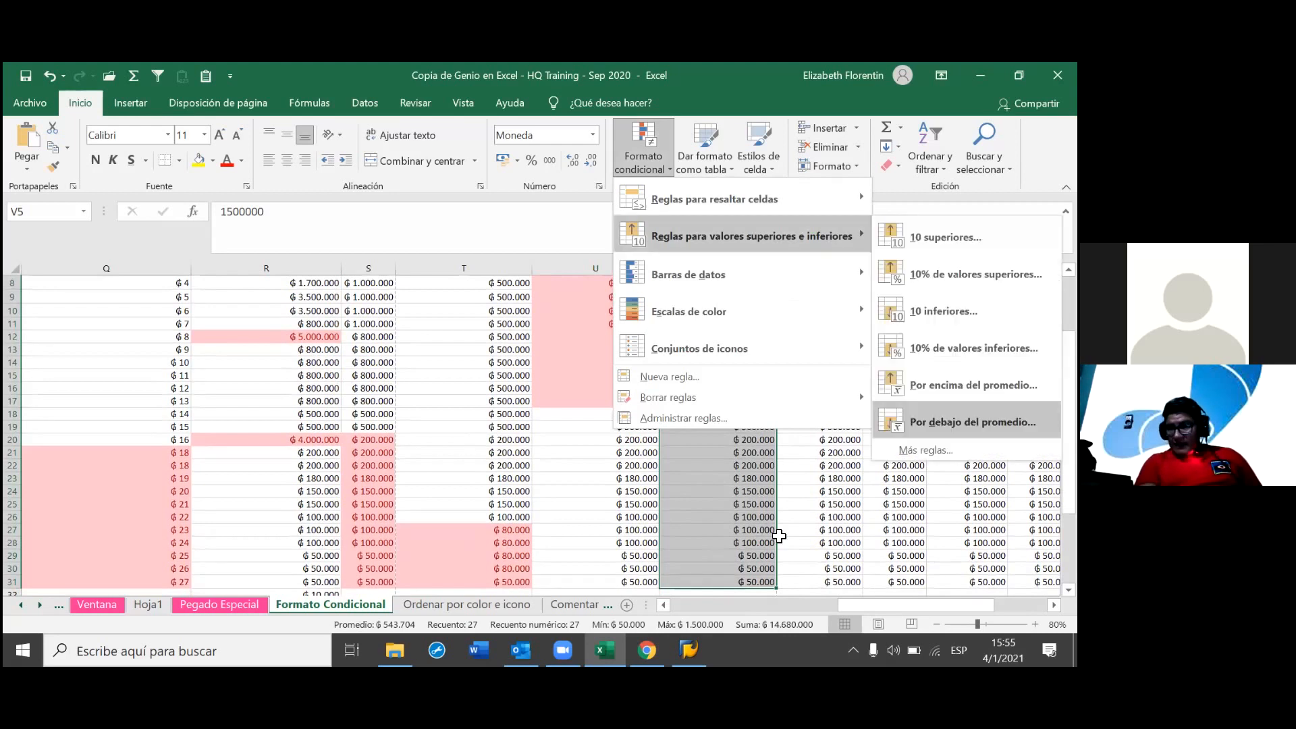
scroll(779, 535, "down", 1)
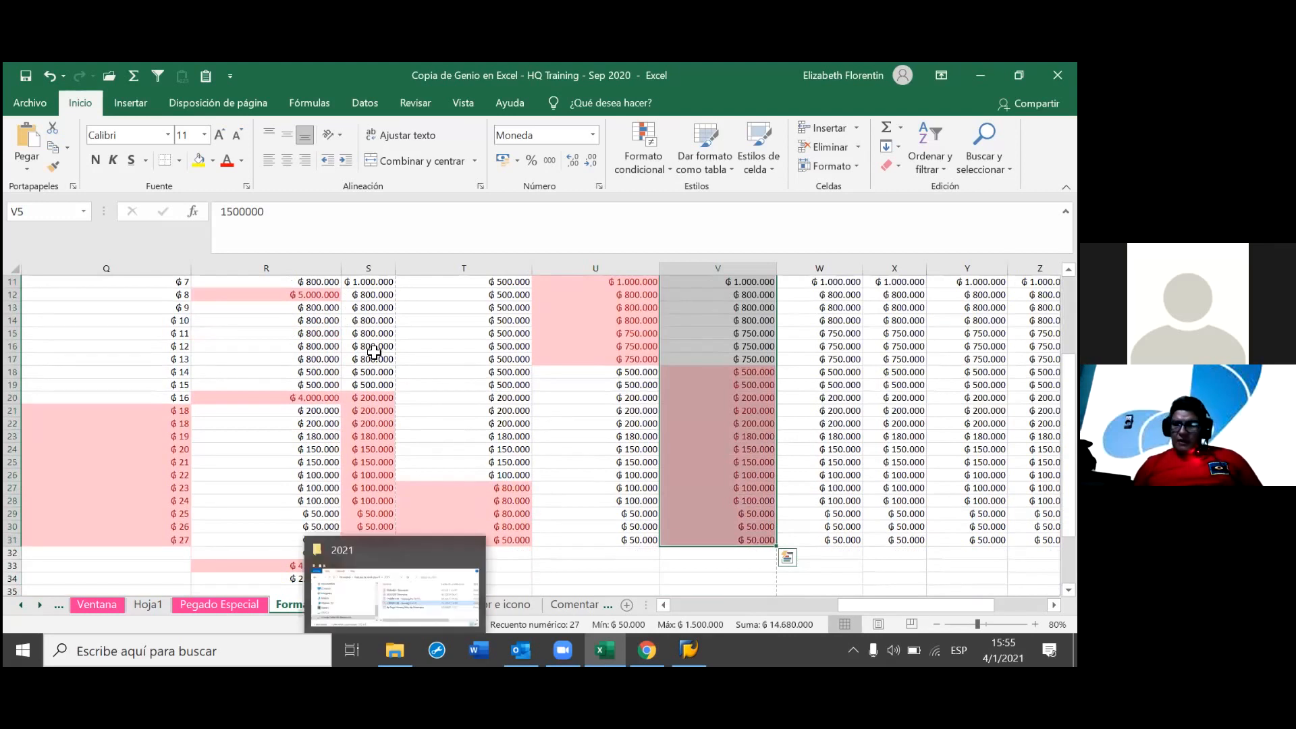
- Examine which values the Por debajo del promedio rule marks in column V, compared with the above-average marks in column U
scroll(373, 352, "right", 2)
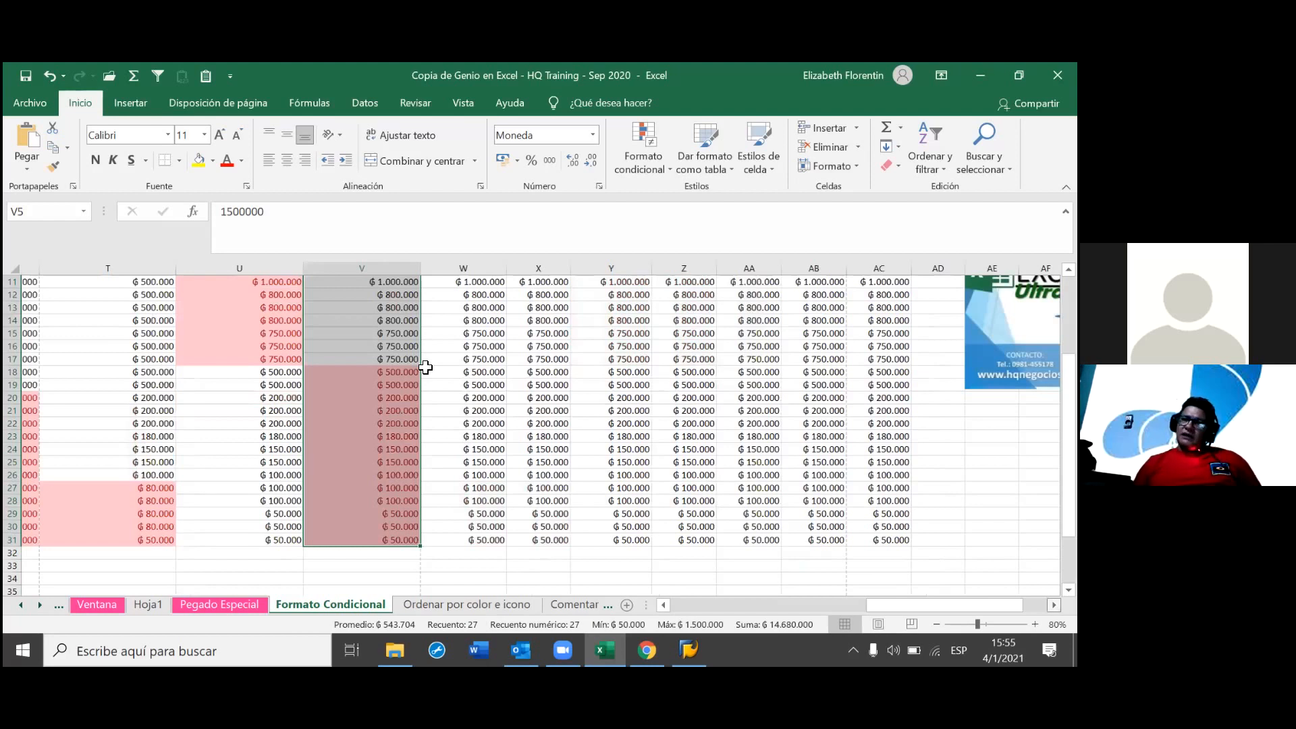
scroll(425, 367, "up", 2)
scroll(425, 367, "right", 1)
scroll(425, 367, "down", 1)
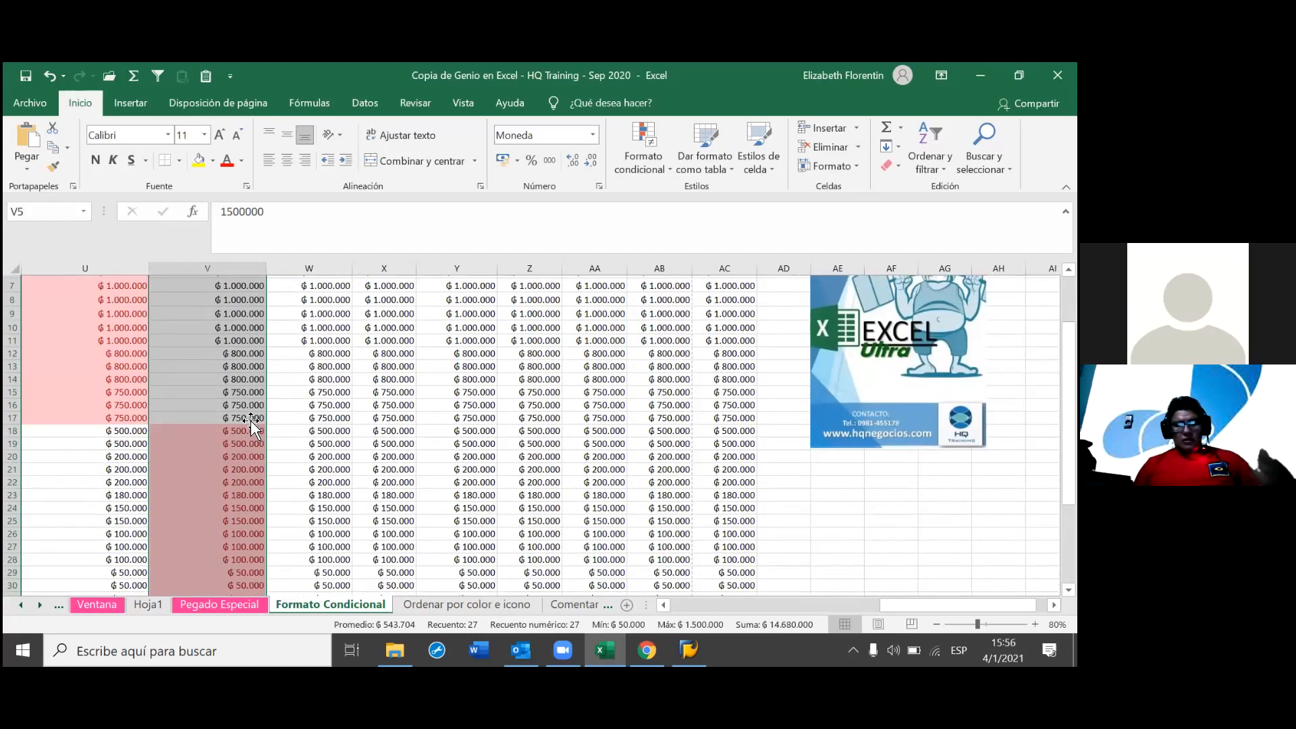
scroll(251, 424, "down", 1)
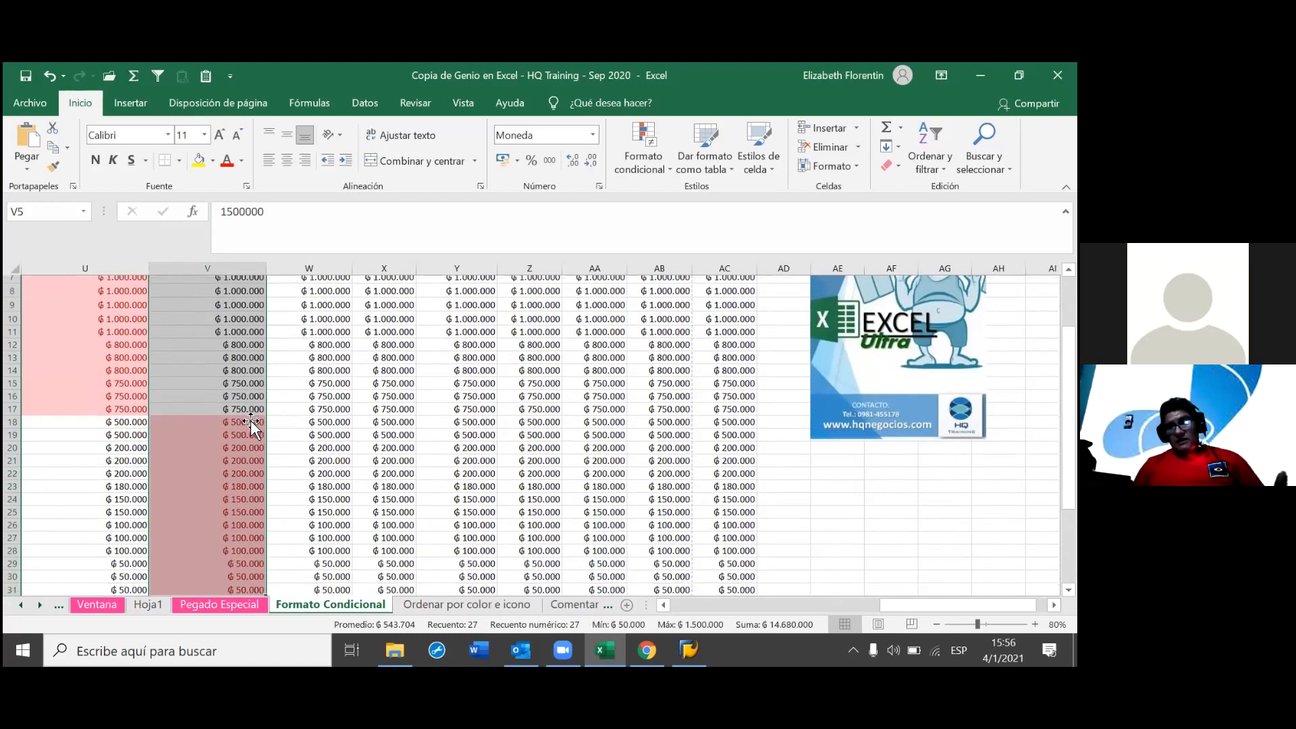
scroll(251, 424, "down", 1)
left_click(251, 424)
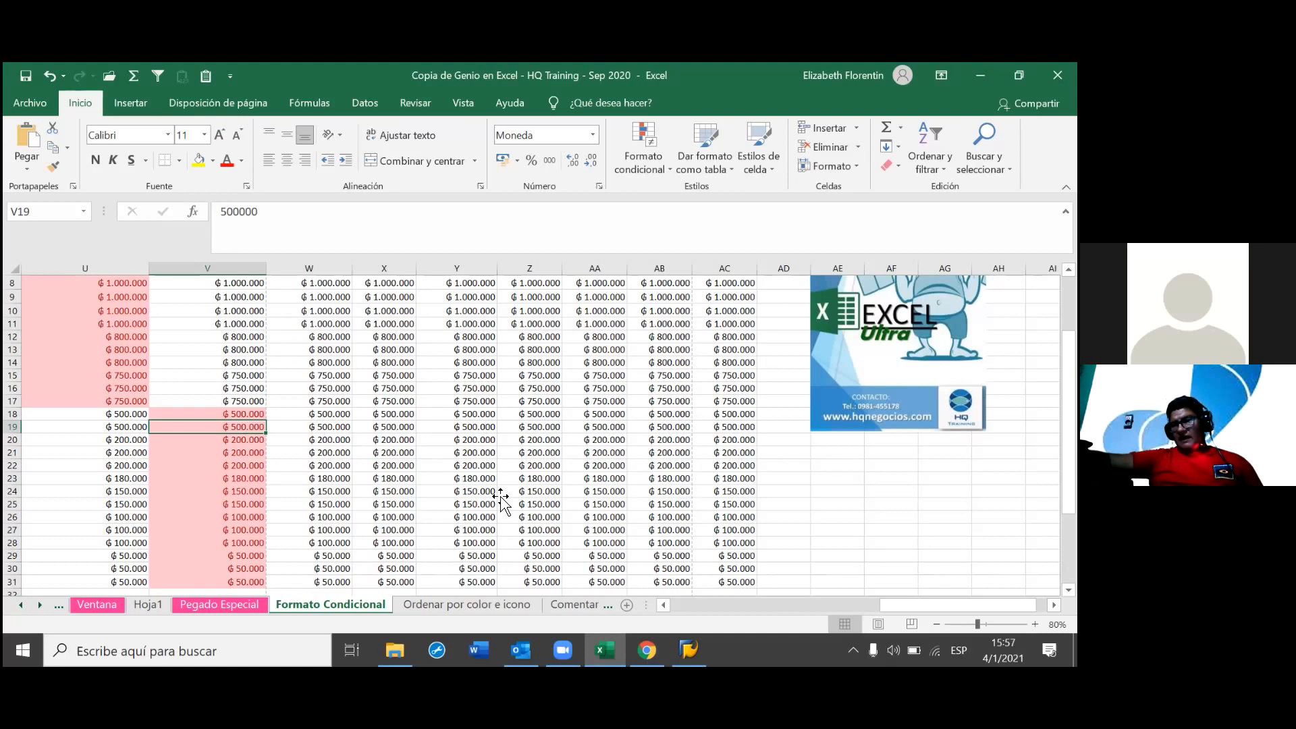
- Widen columns W and X so the Relleno Degradado and Relleno Sólido headers fit
scroll(432, 446, "up", 3)
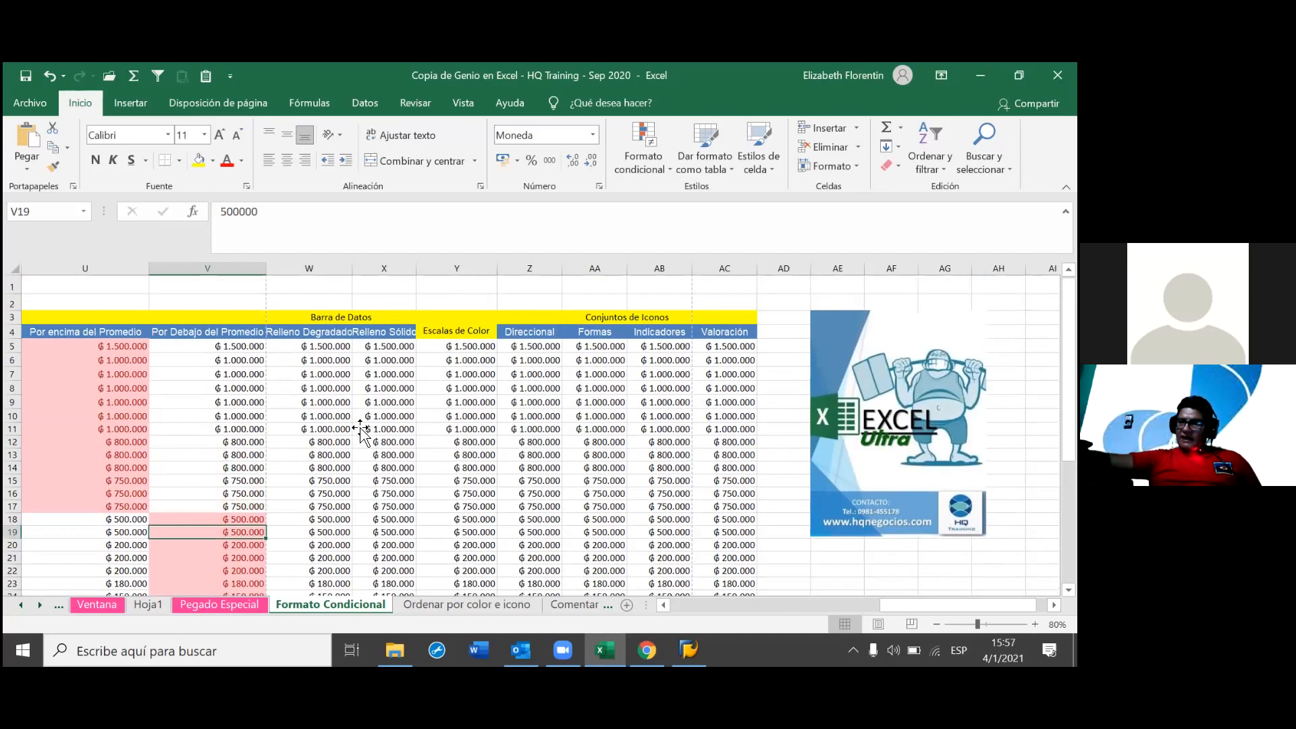
left_click_drag(353, 268, 370, 291)
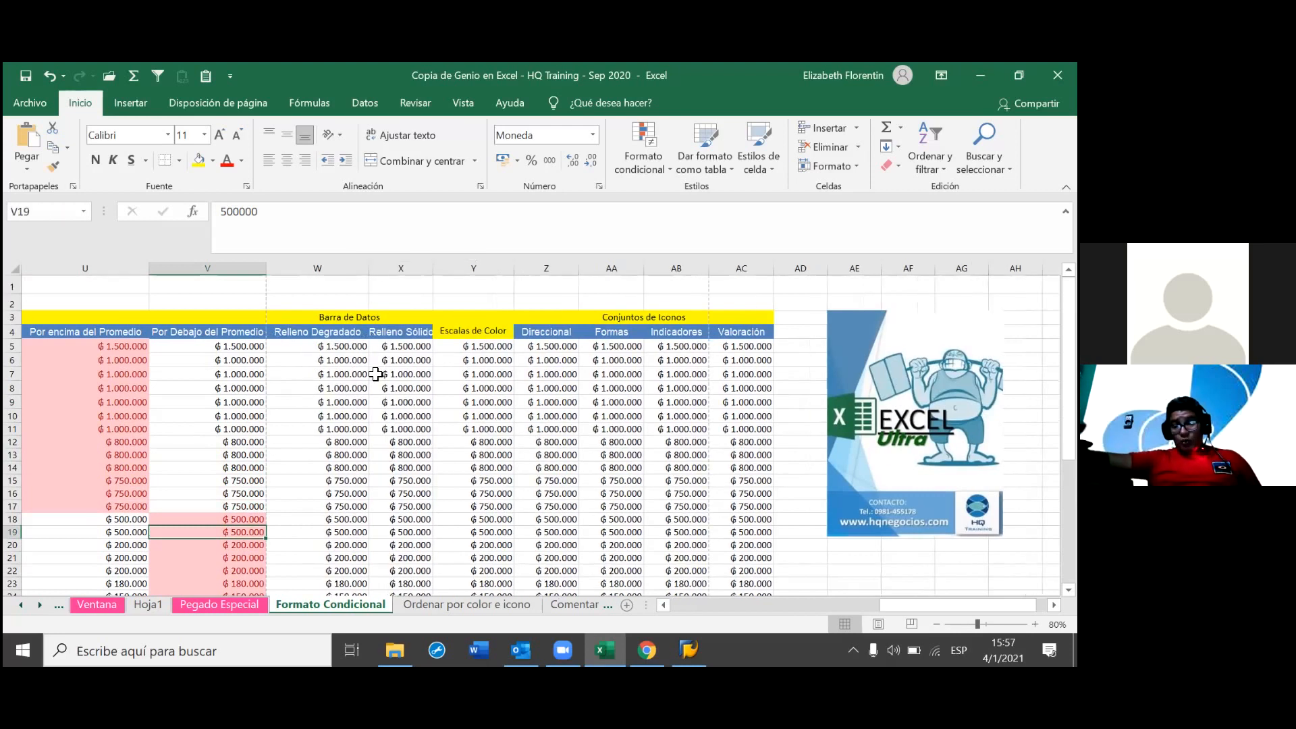
left_click(360, 348)
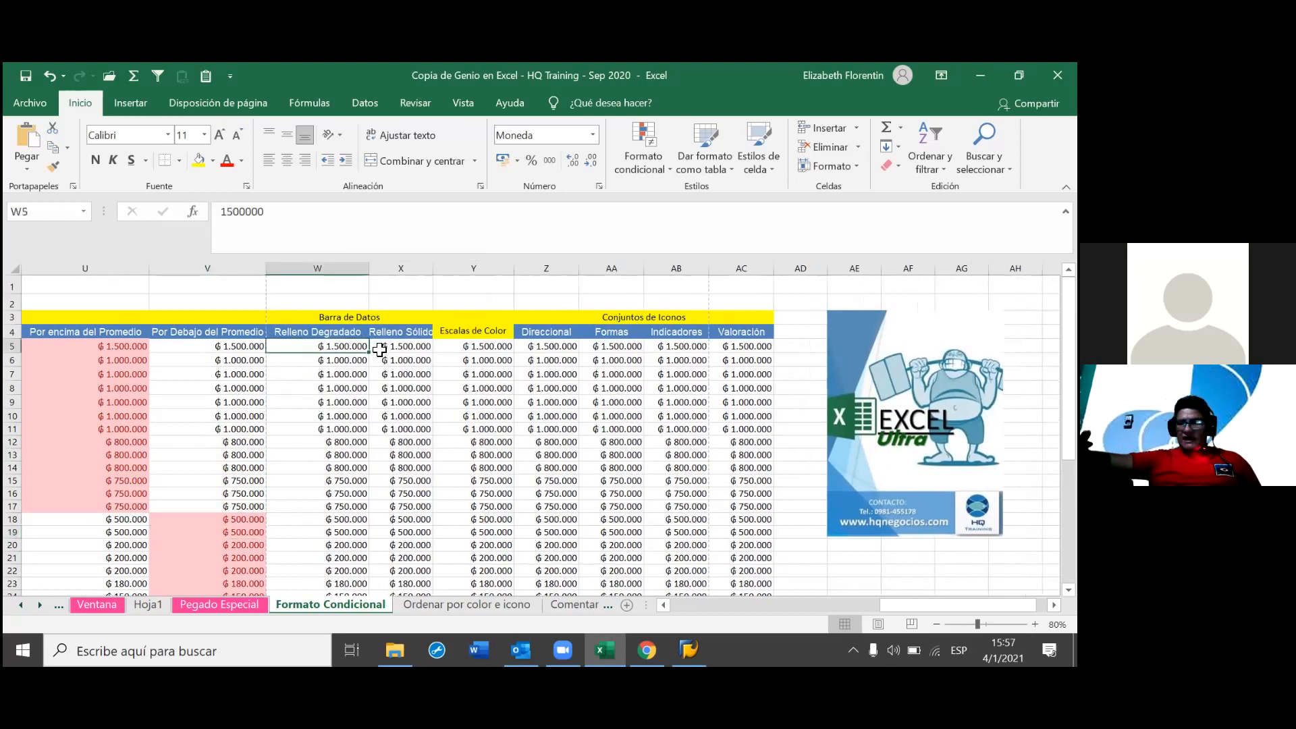
left_click(303, 317)
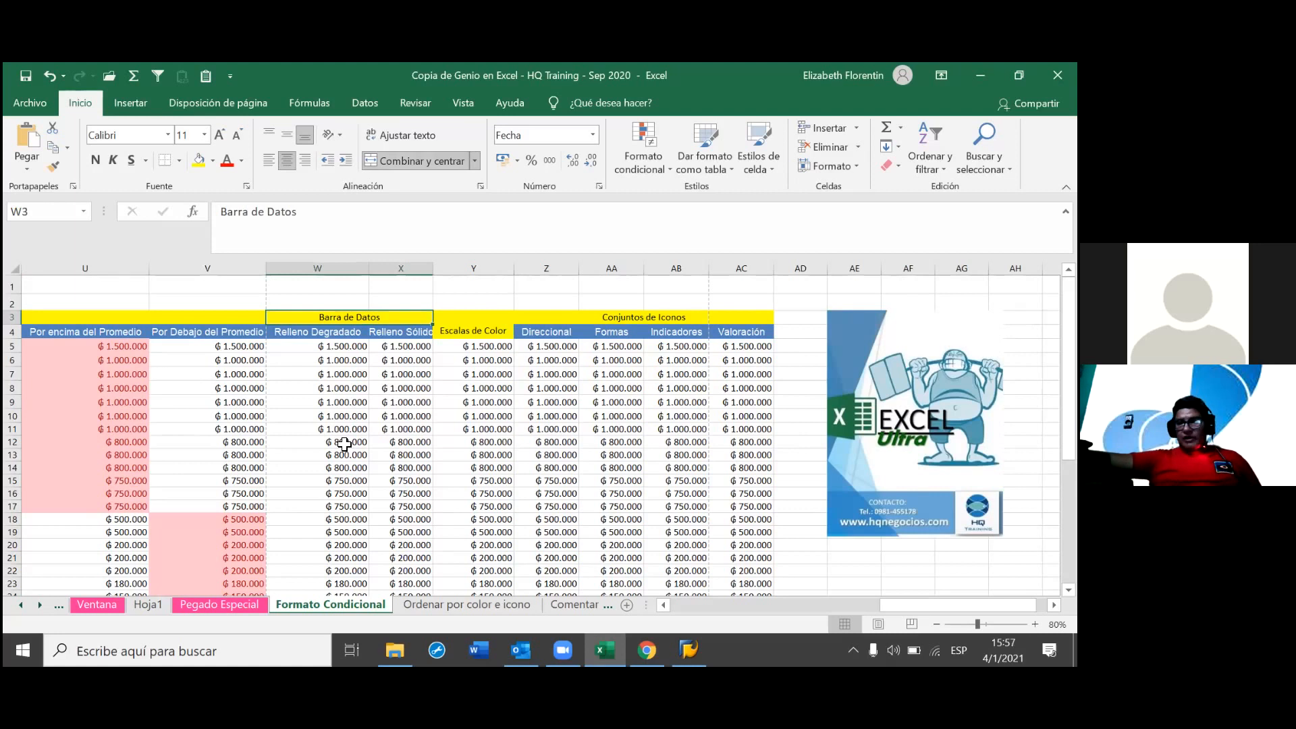
left_click(342, 347)
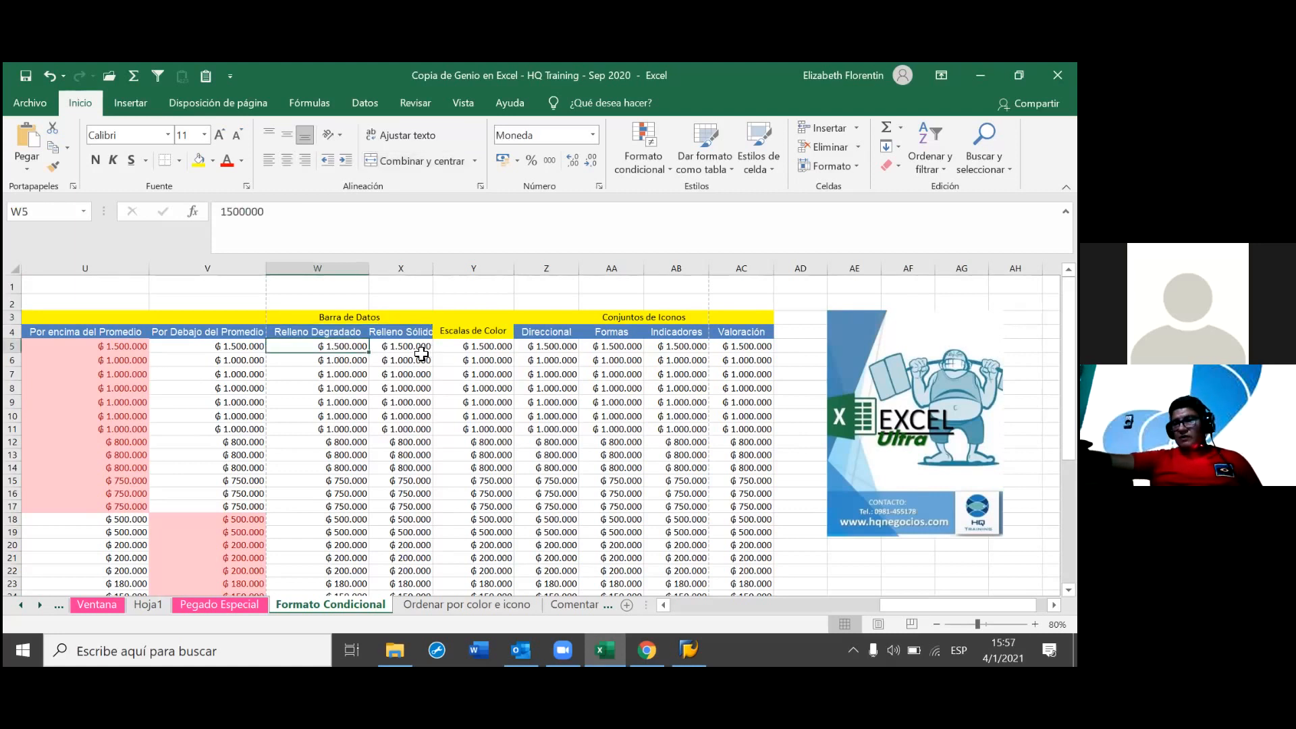
left_click_drag(434, 268, 455, 295)
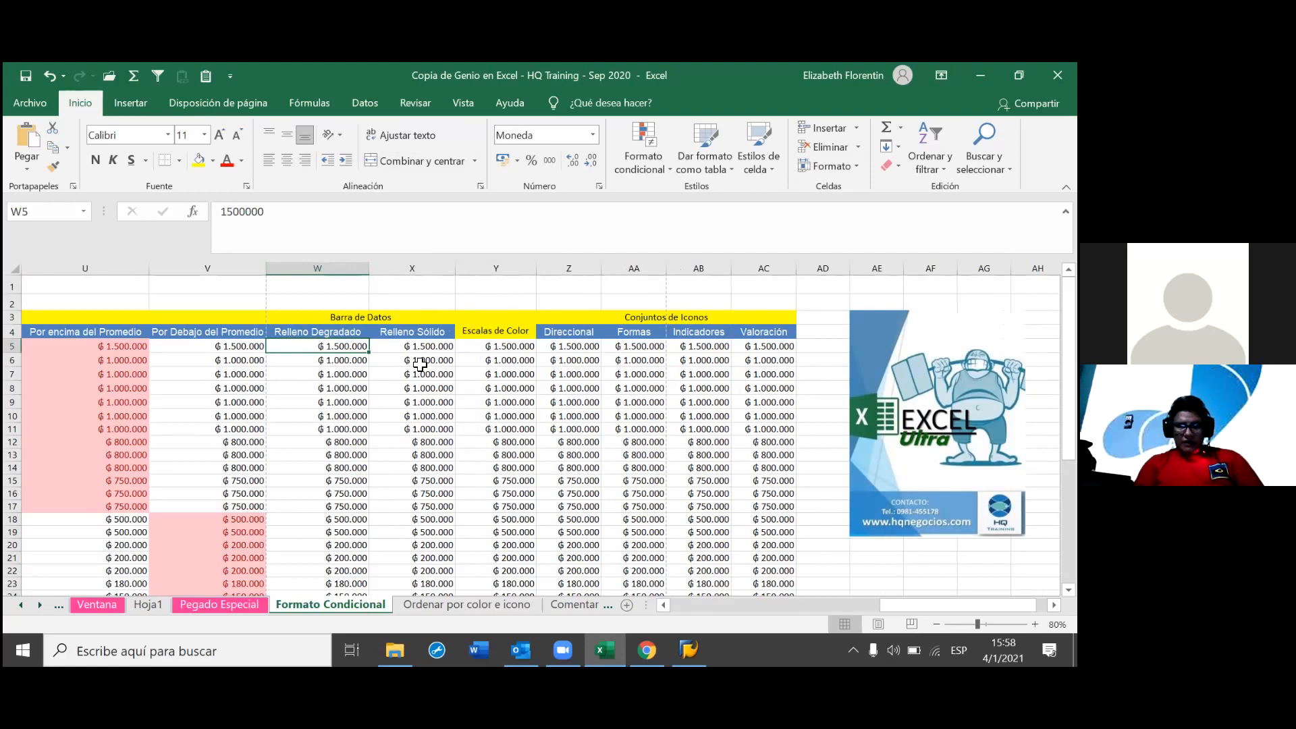
- Apply pink gradient-fill data bars (Relleno degradado) to W5:W31 in the Relleno Degradado column
key("ctrl+shift+Down")
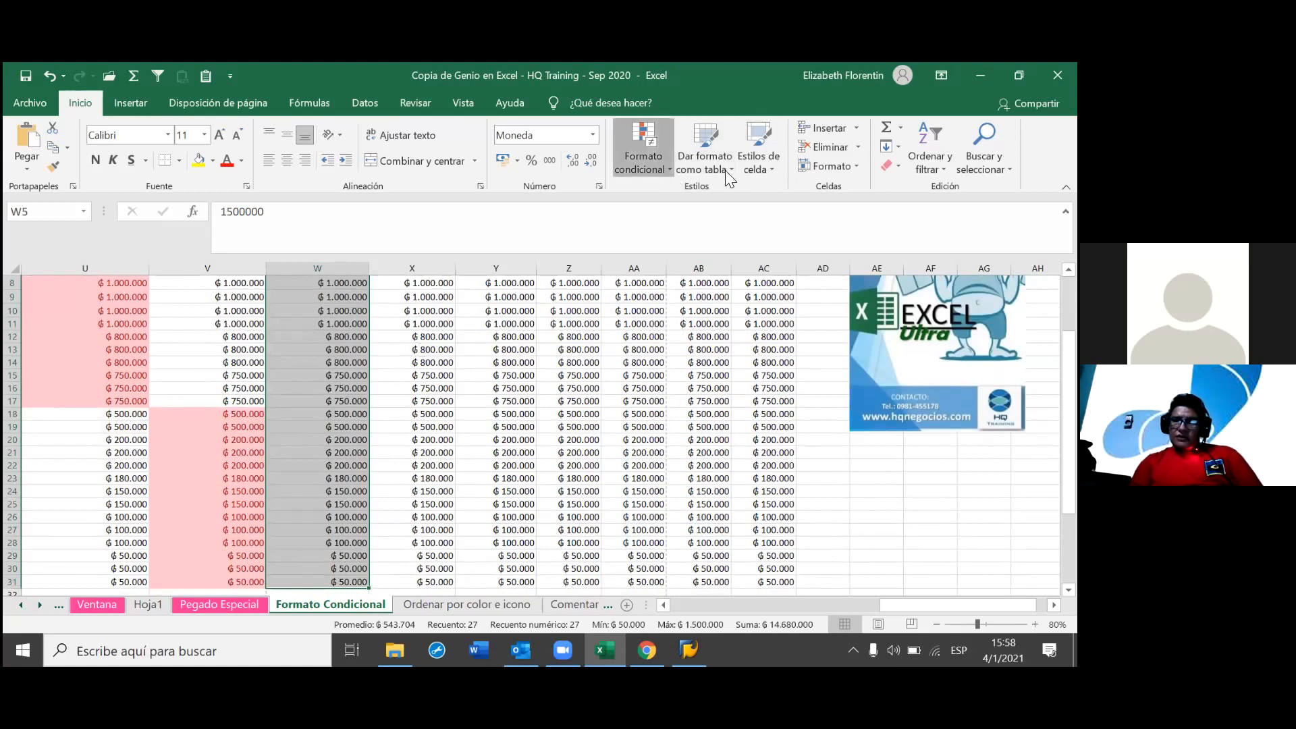
left_click(643, 162)
mouse_move(750, 235)
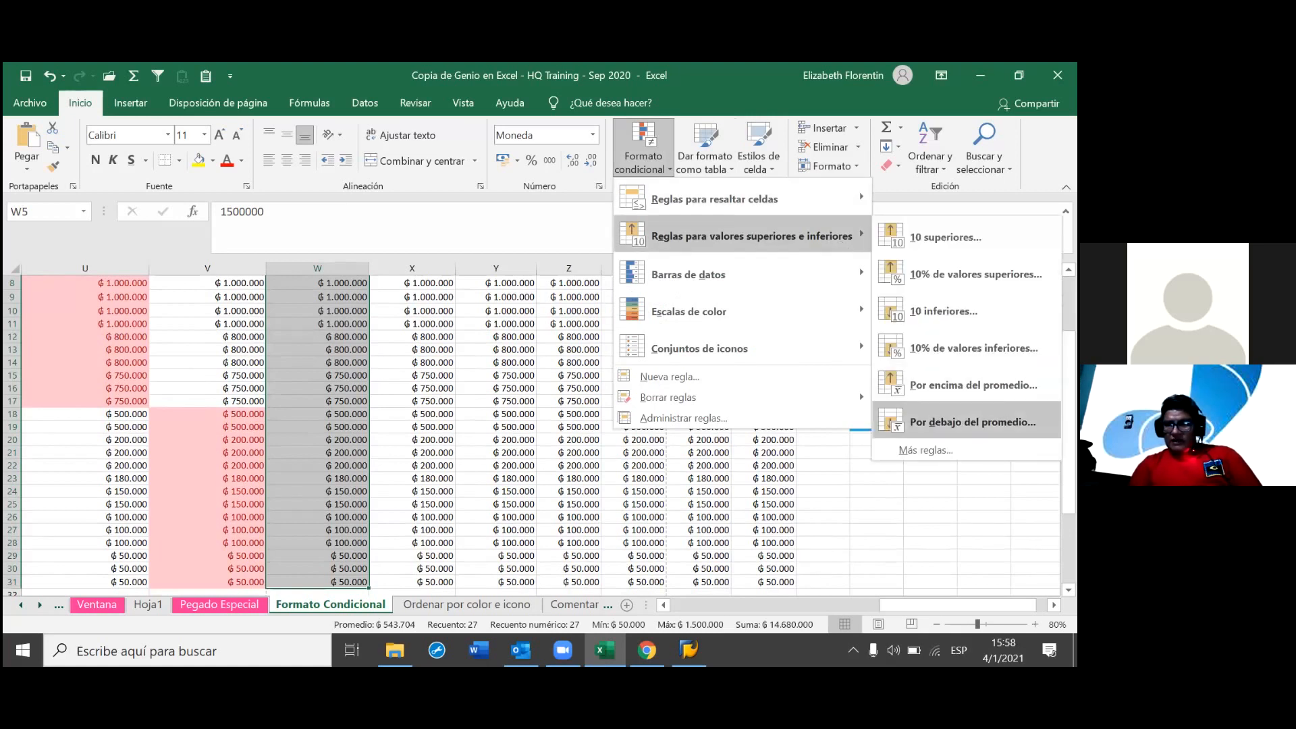
left_click(926, 449)
left_click(672, 200)
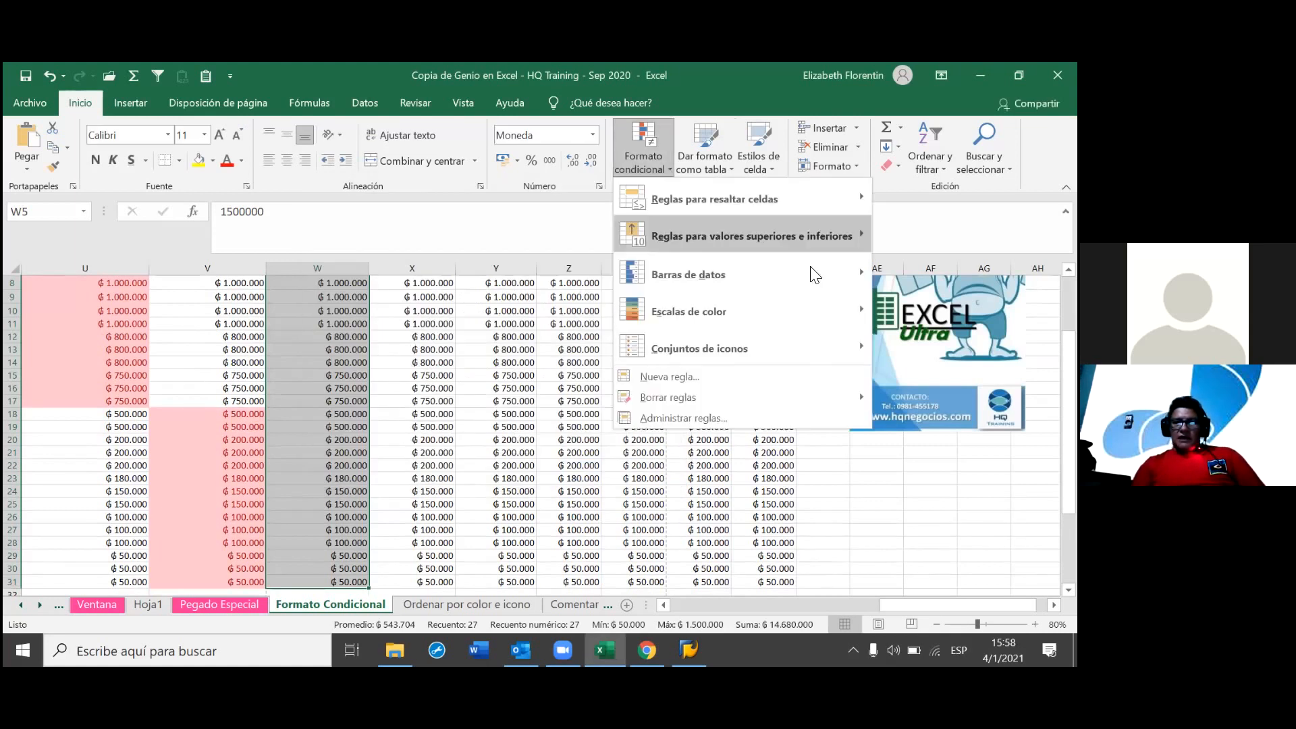
mouse_move(810, 266)
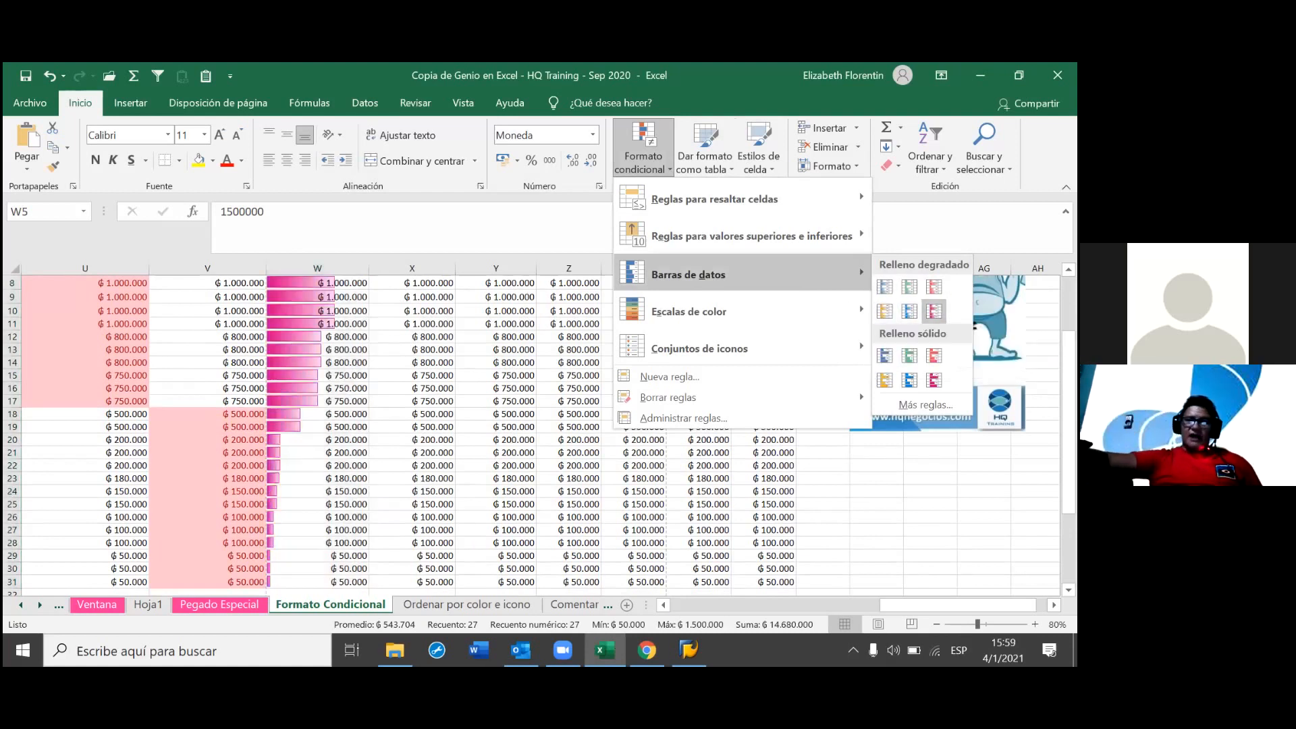
left_click(933, 311)
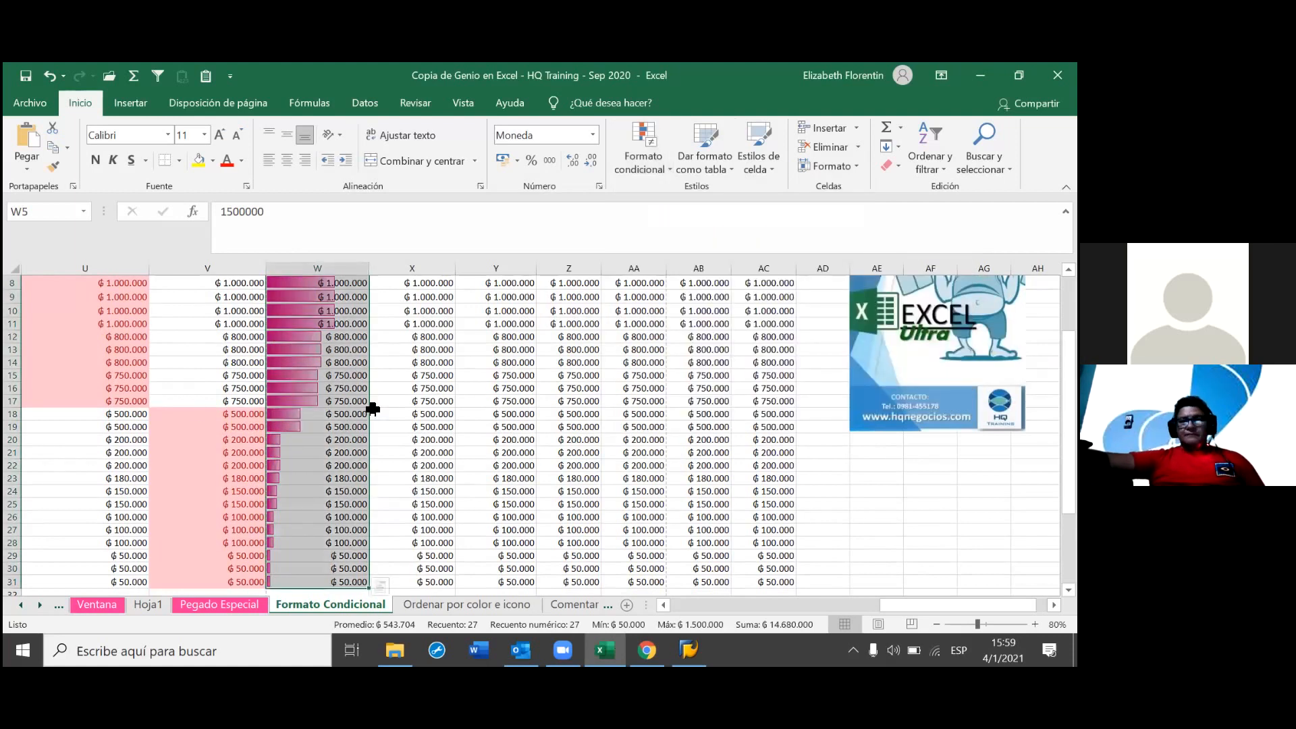
- Examine how the data bar lengths in the Relleno Degradado column compare from the highest value in W5 to the lowest values
scroll(373, 408, "up", 1)
scroll(372, 408, "up", 2)
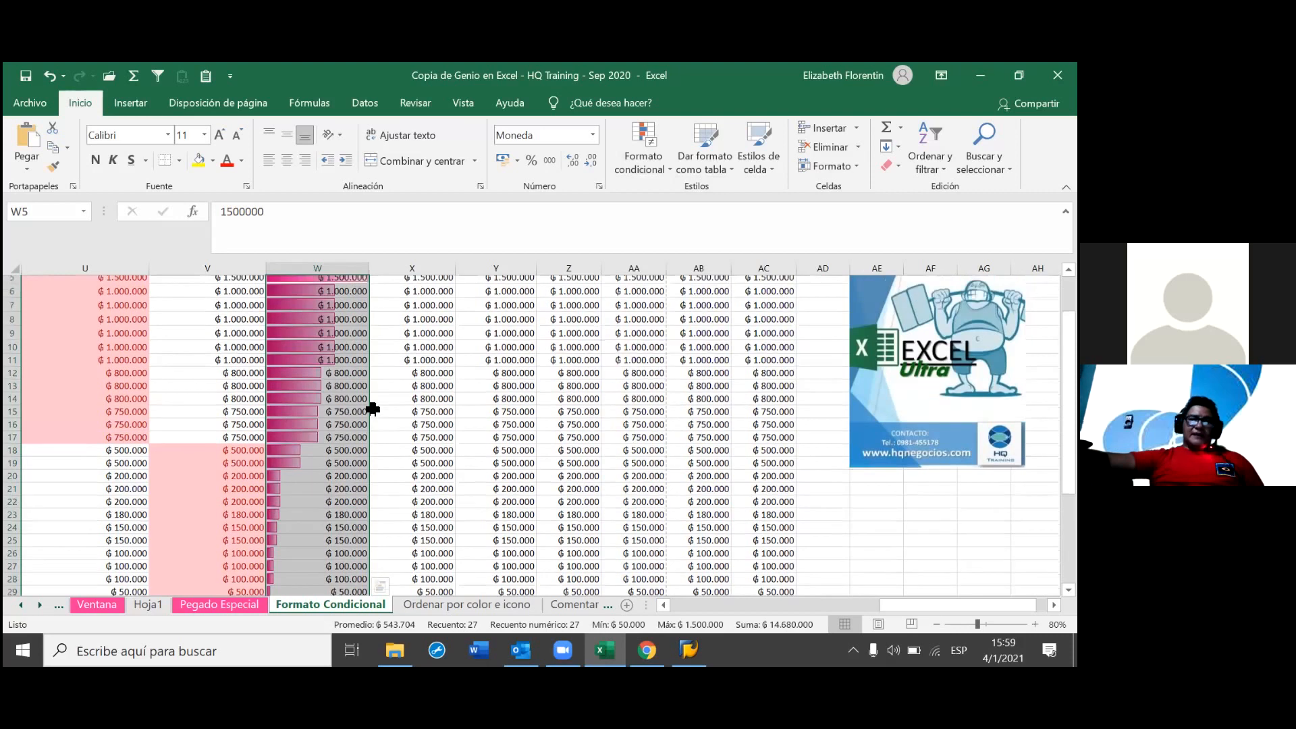
scroll(373, 408, "up", 2)
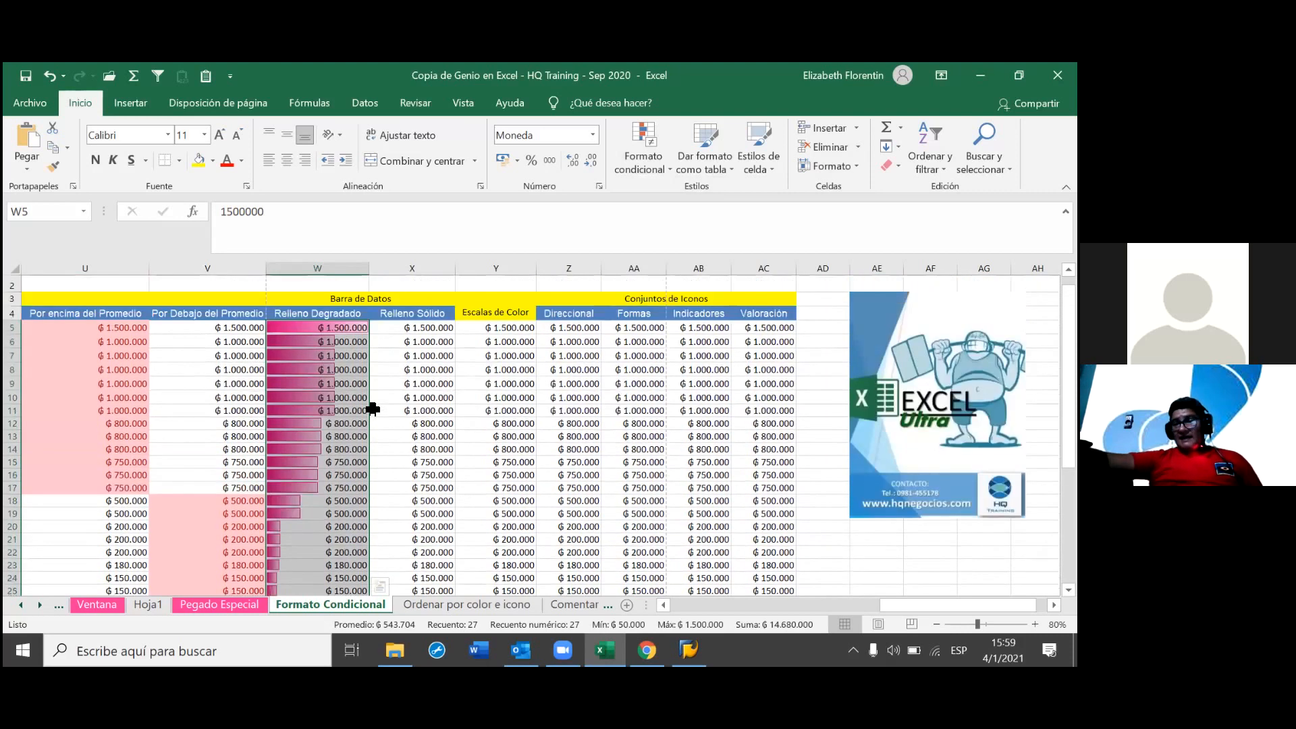
scroll(373, 408, "down", 3)
scroll(373, 409, "up", 1)
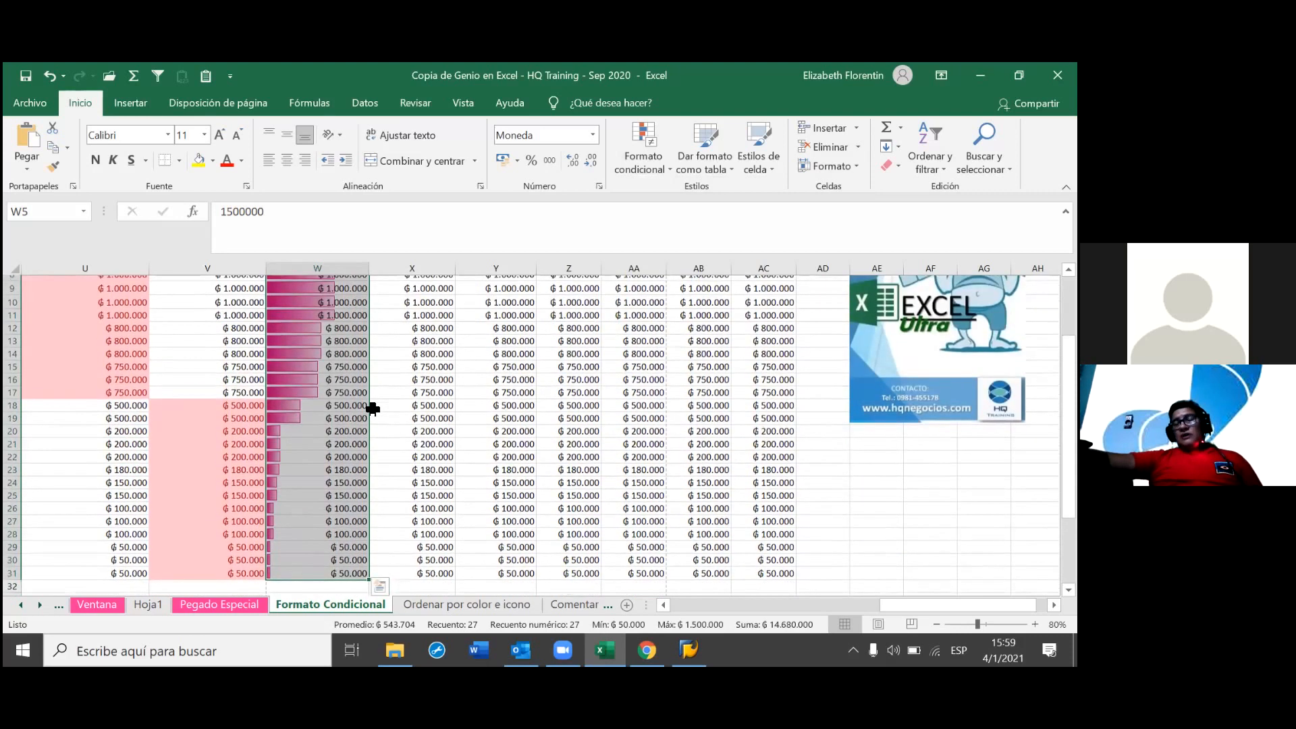
scroll(372, 409, "up", 3)
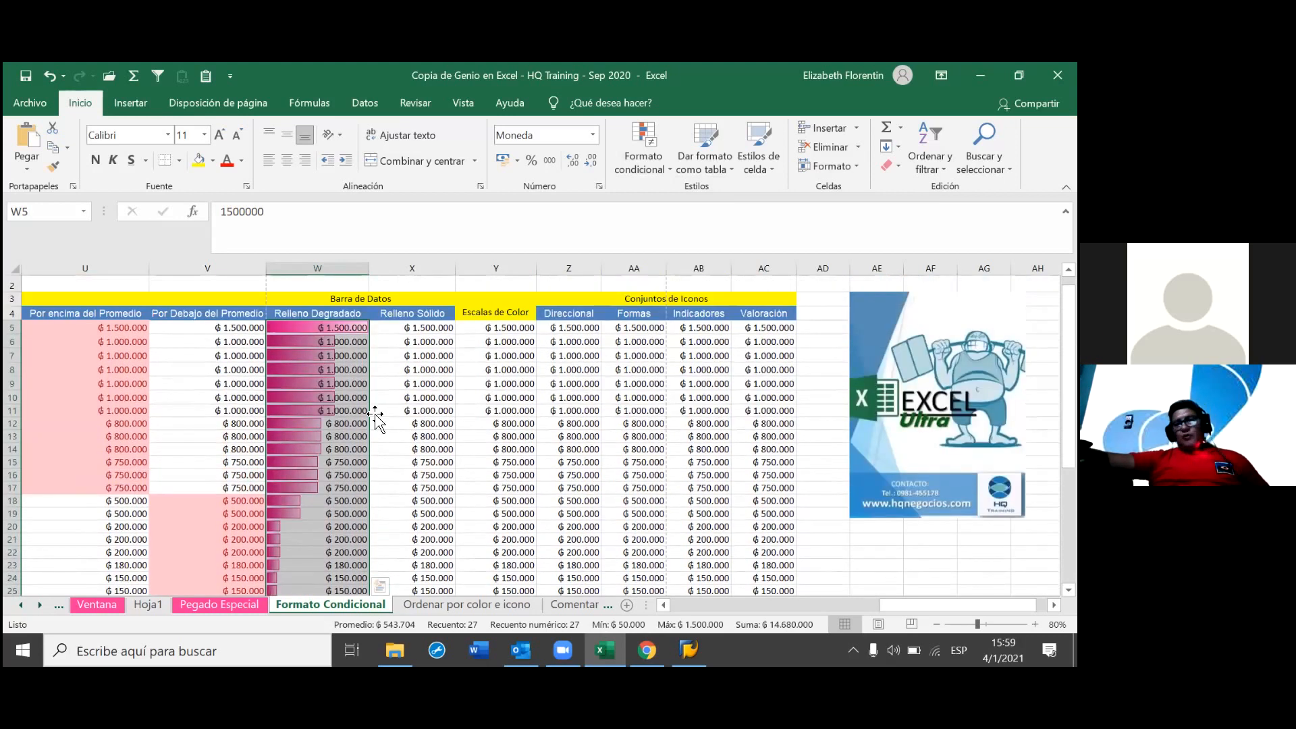
left_click(359, 356)
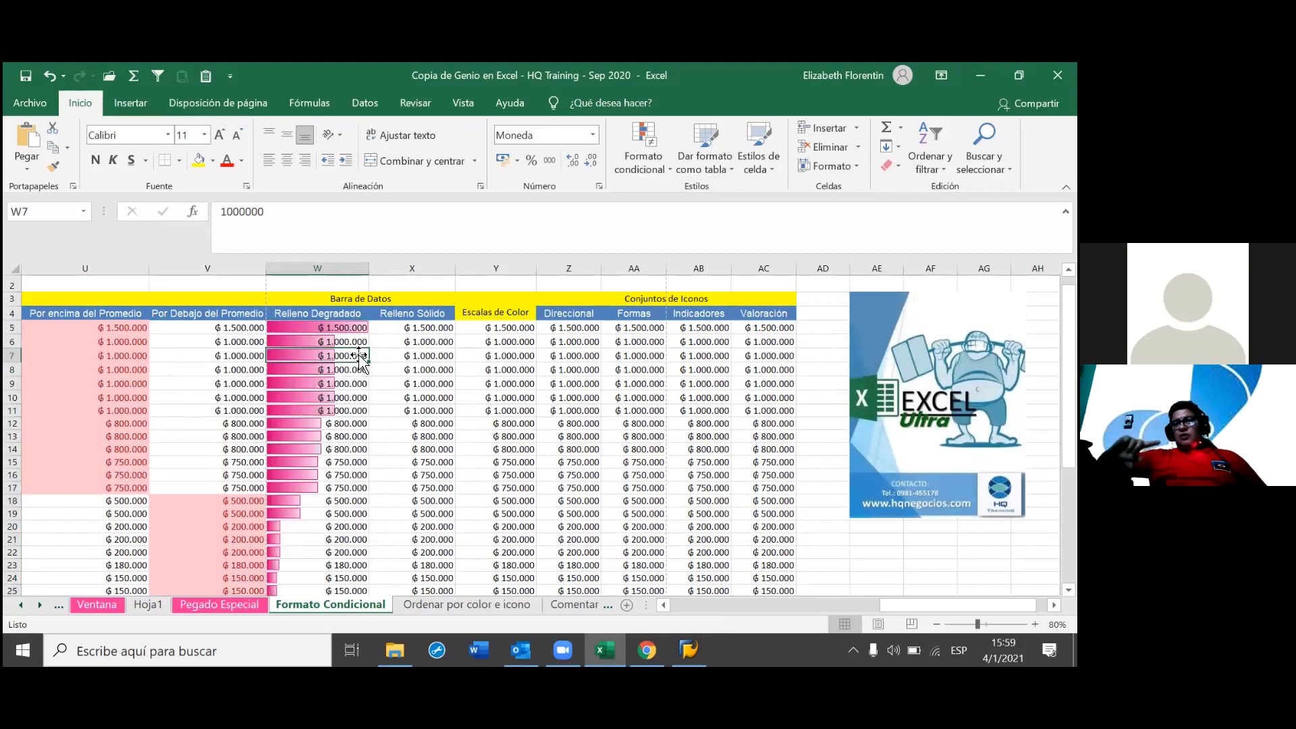
key("Up")
key("Up")
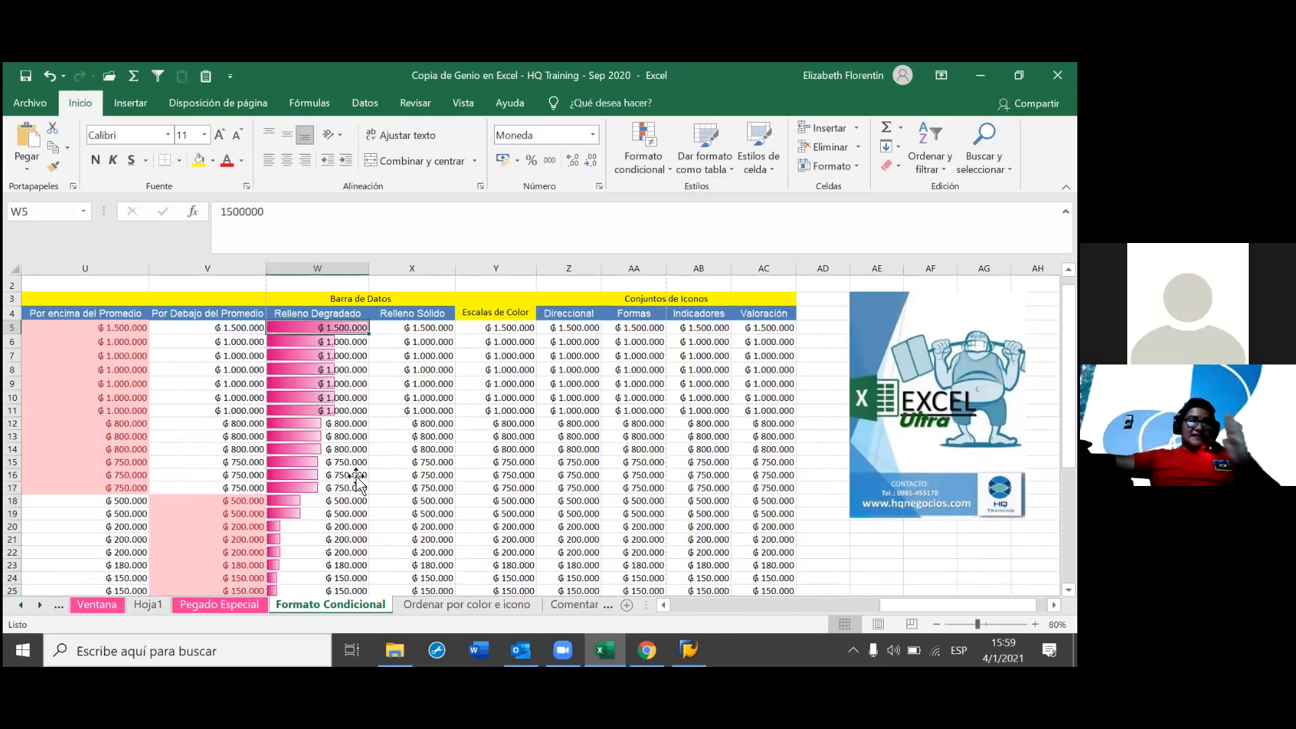
scroll(358, 479, "down", 1)
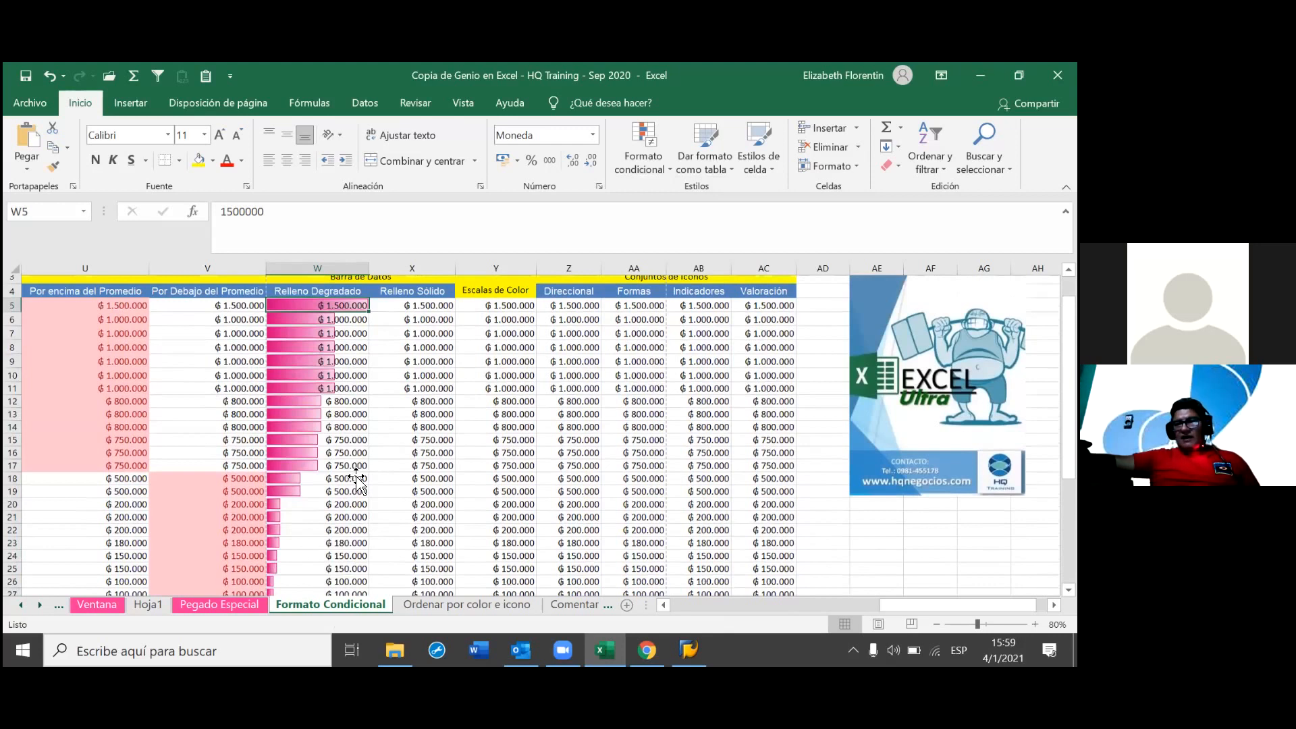
scroll(358, 479, "down", 2)
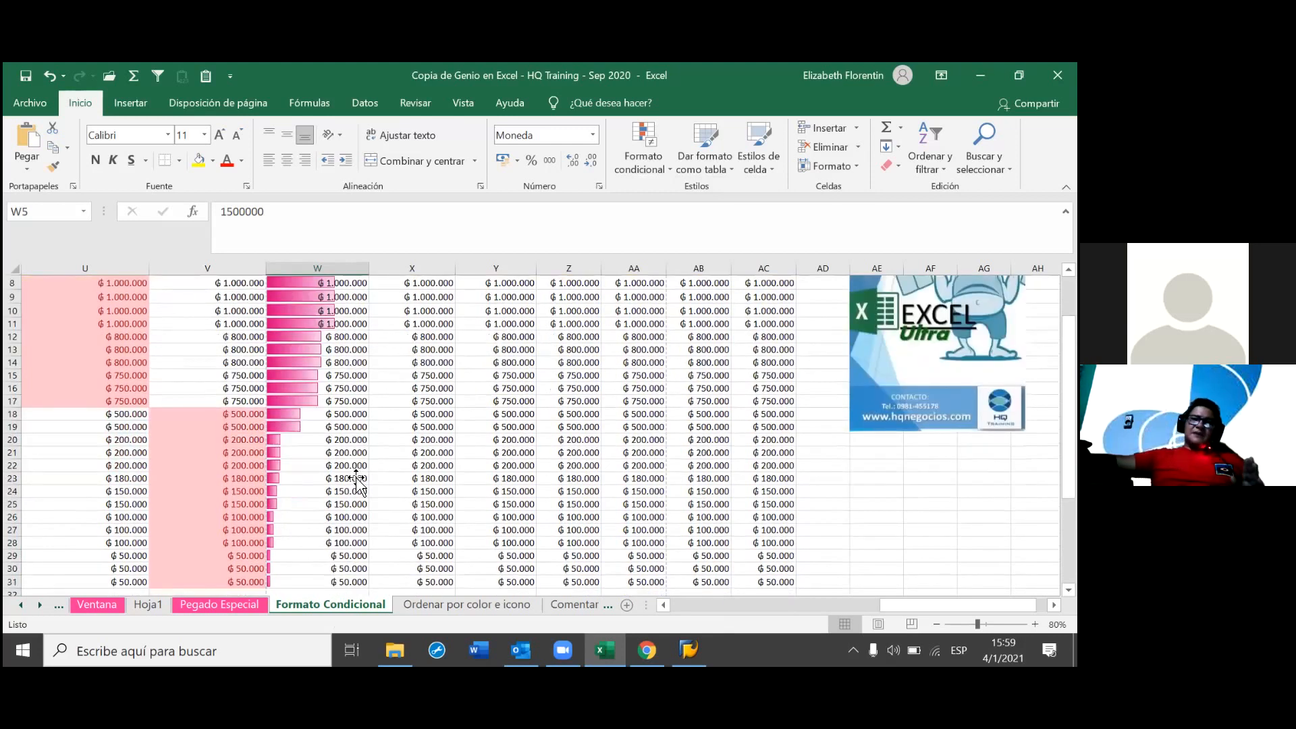
scroll(358, 480, "down", 1)
scroll(357, 480, "down", 1)
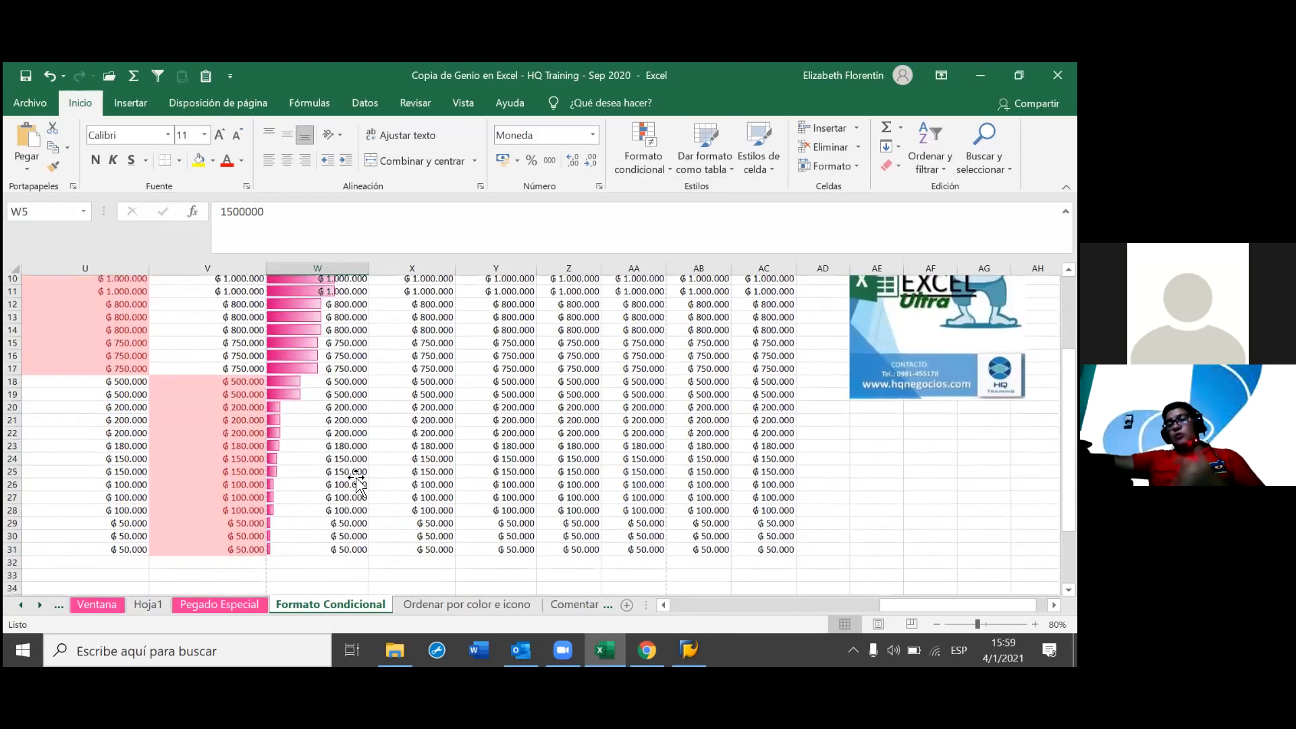
scroll(356, 481, "down", 1)
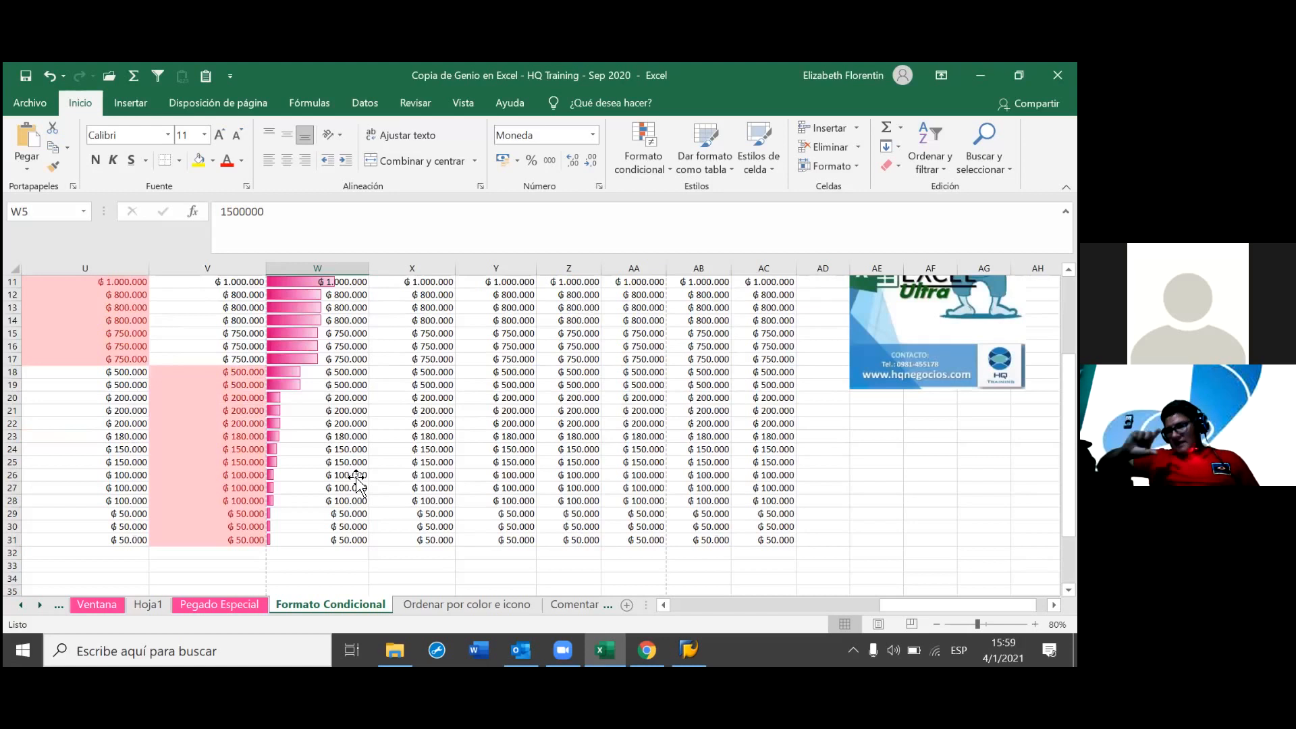
scroll(357, 480, "up", 1)
scroll(357, 481, "up", 1)
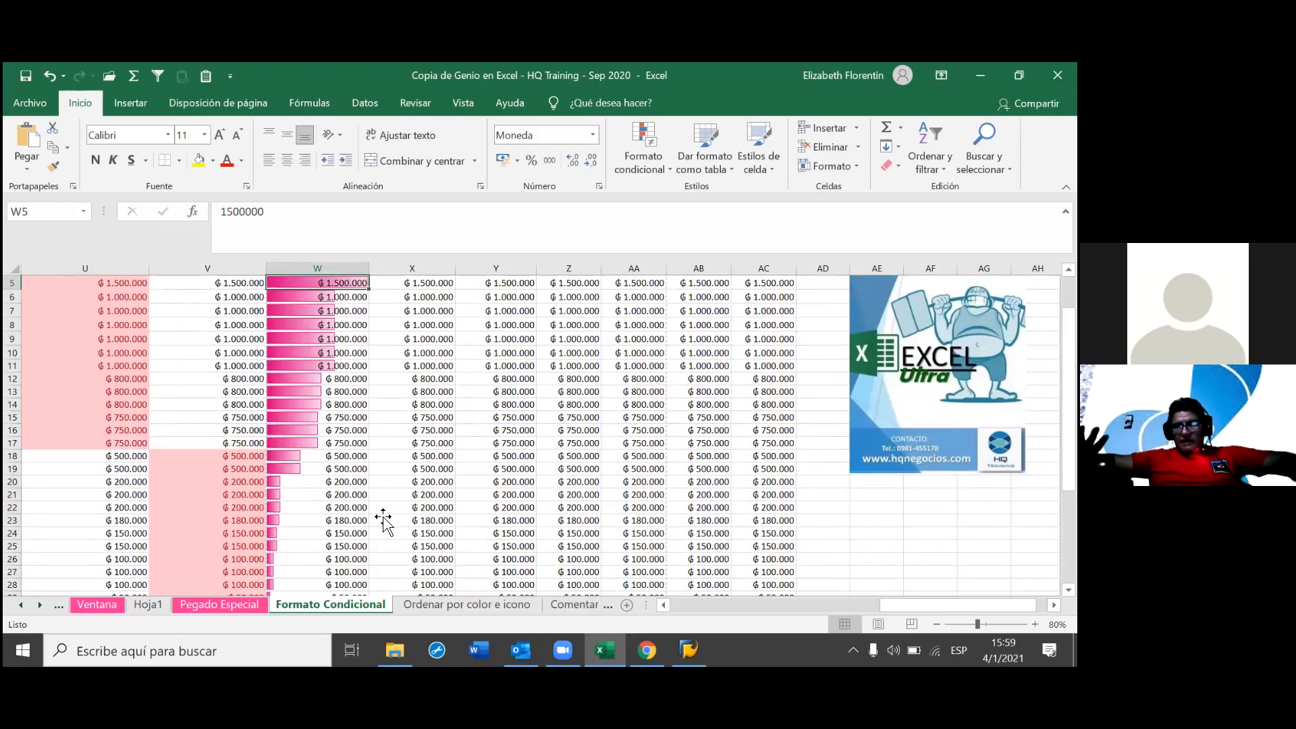
scroll(382, 520, "up", 1)
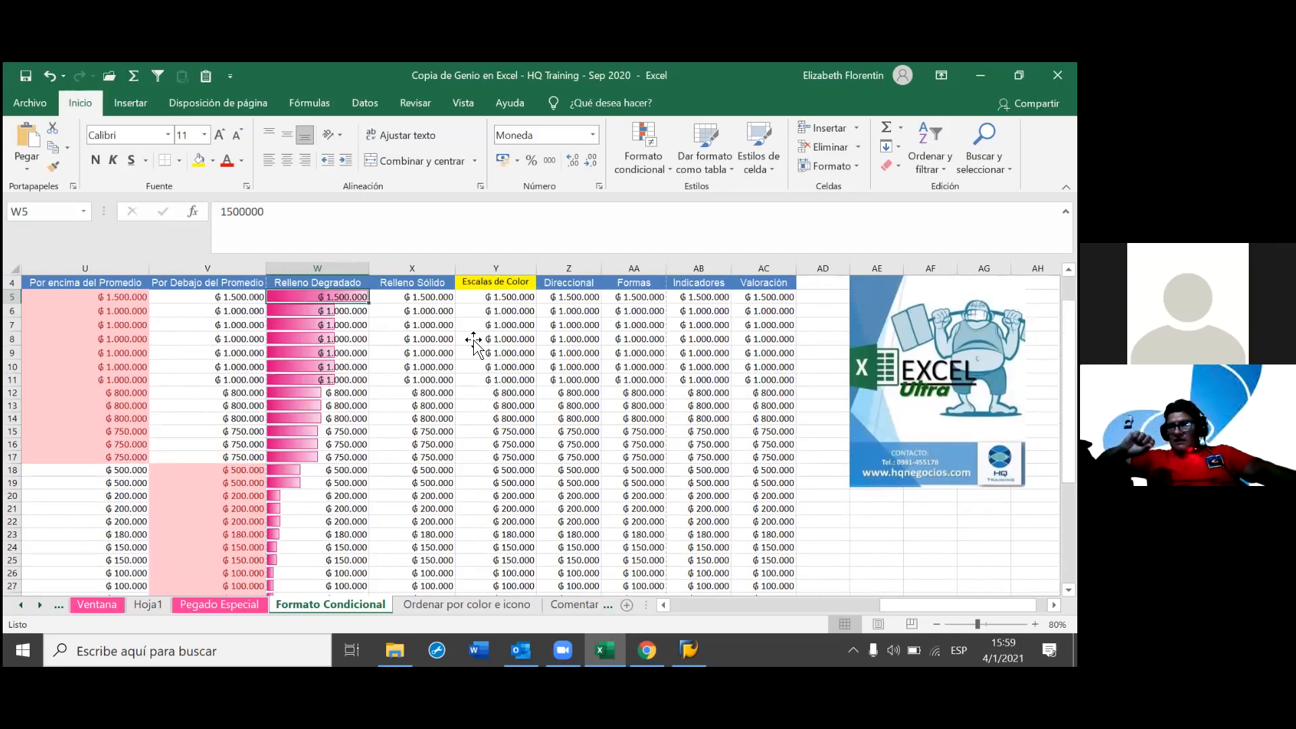
- Apply orange solid-fill data bars (Relleno sólido) to X5:X31 in the Relleno Sólido column
left_click(448, 297)
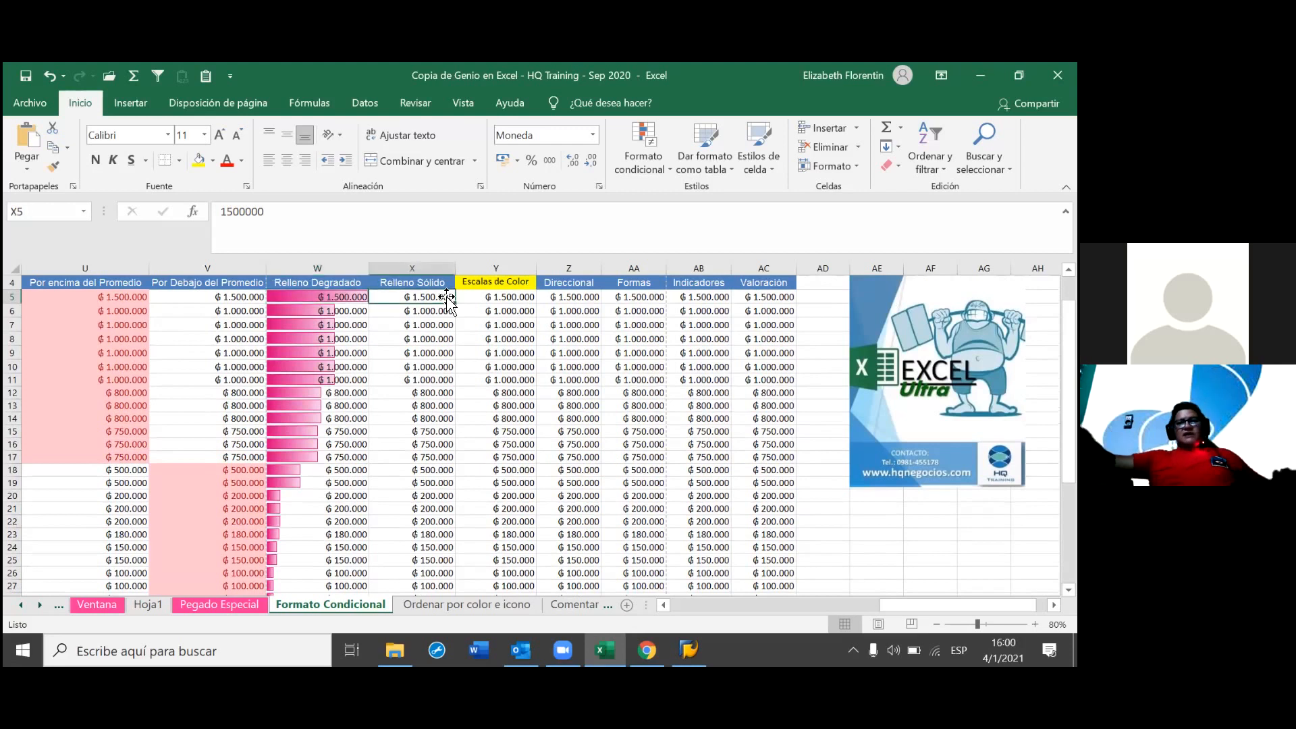
left_click_drag(447, 297, 439, 284)
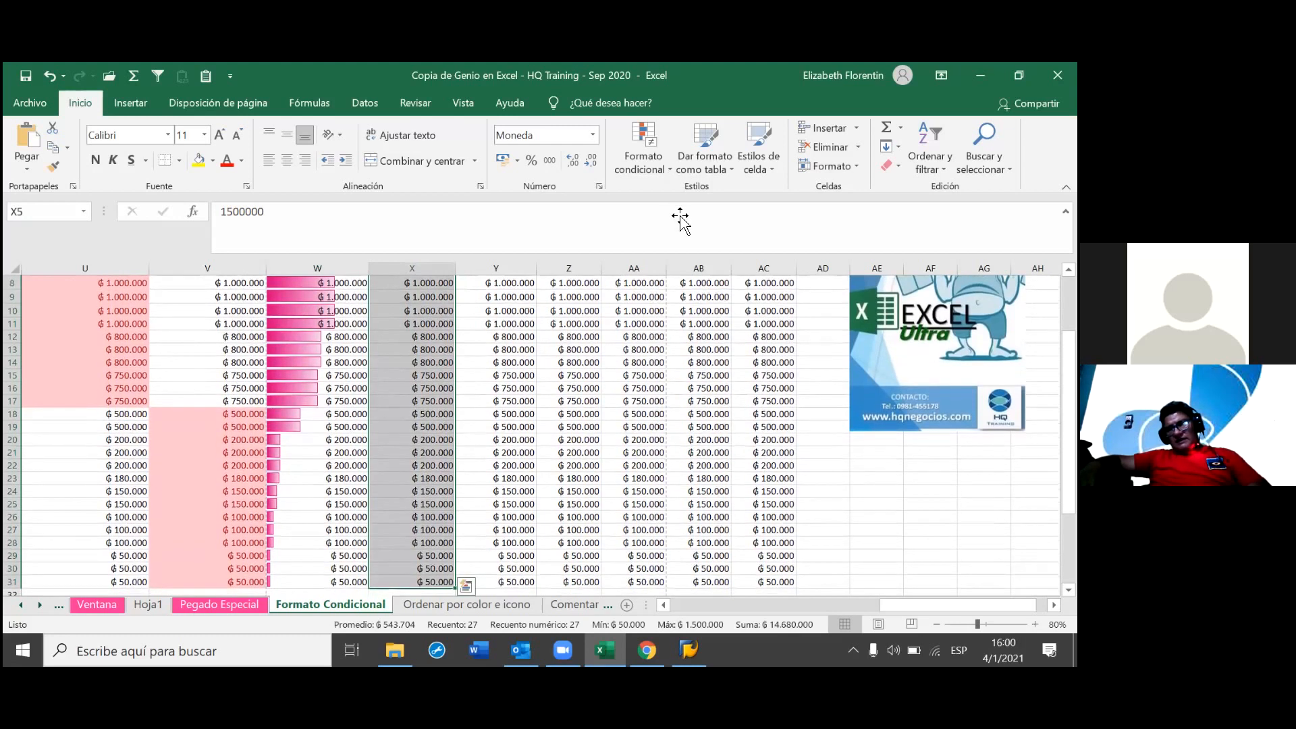
left_click(643, 155)
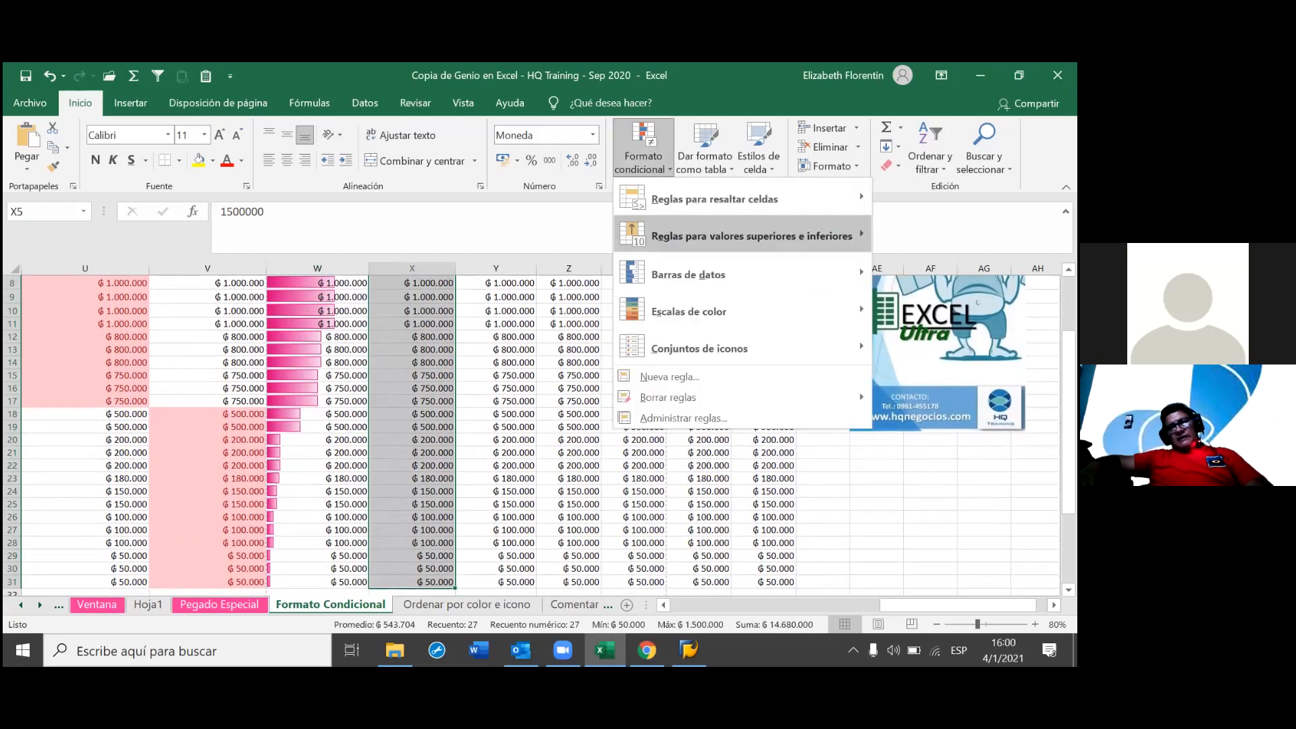
mouse_move(688, 275)
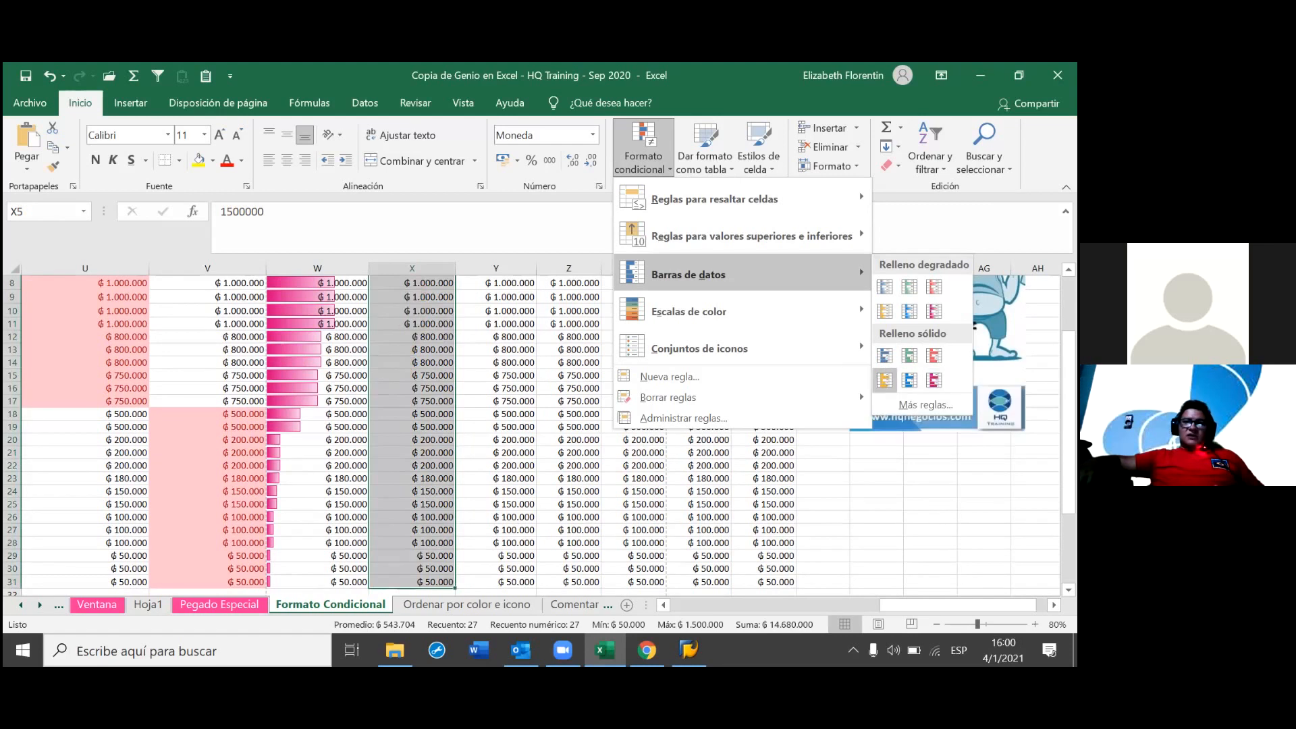
left_click(884, 379)
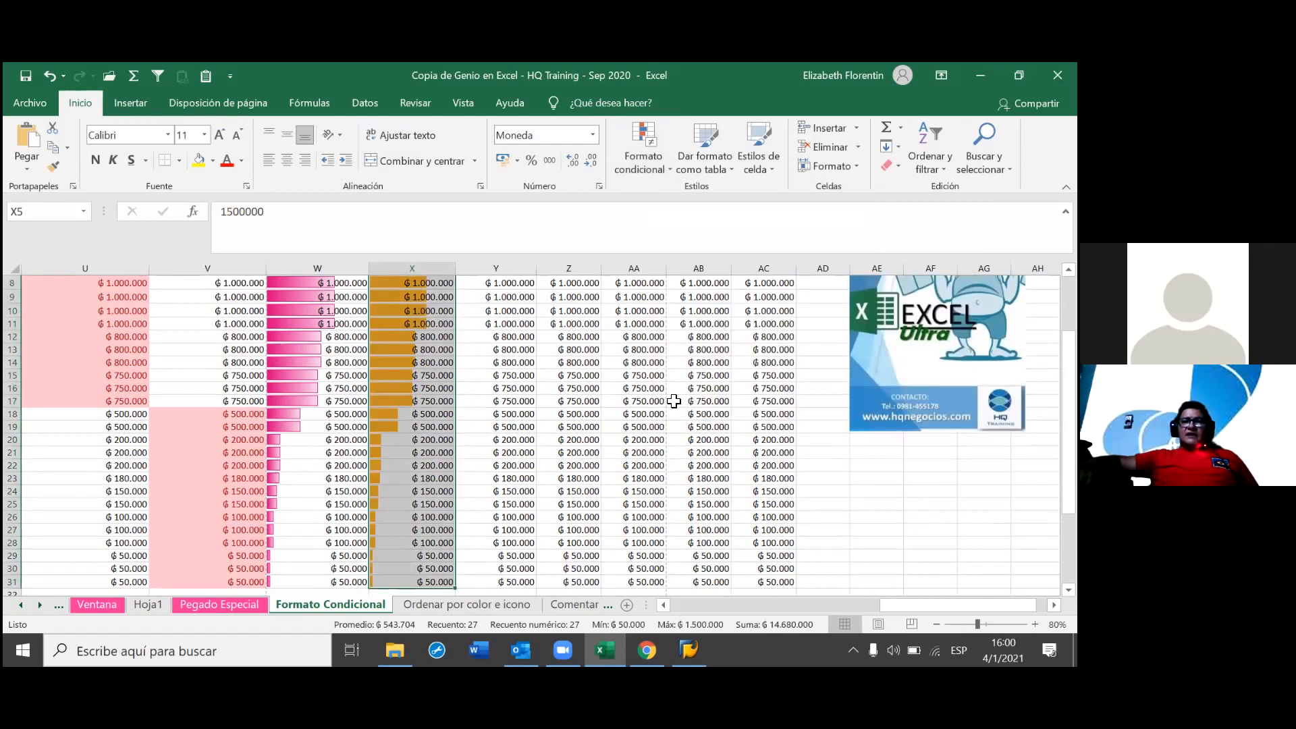
scroll(486, 371, "up", 1)
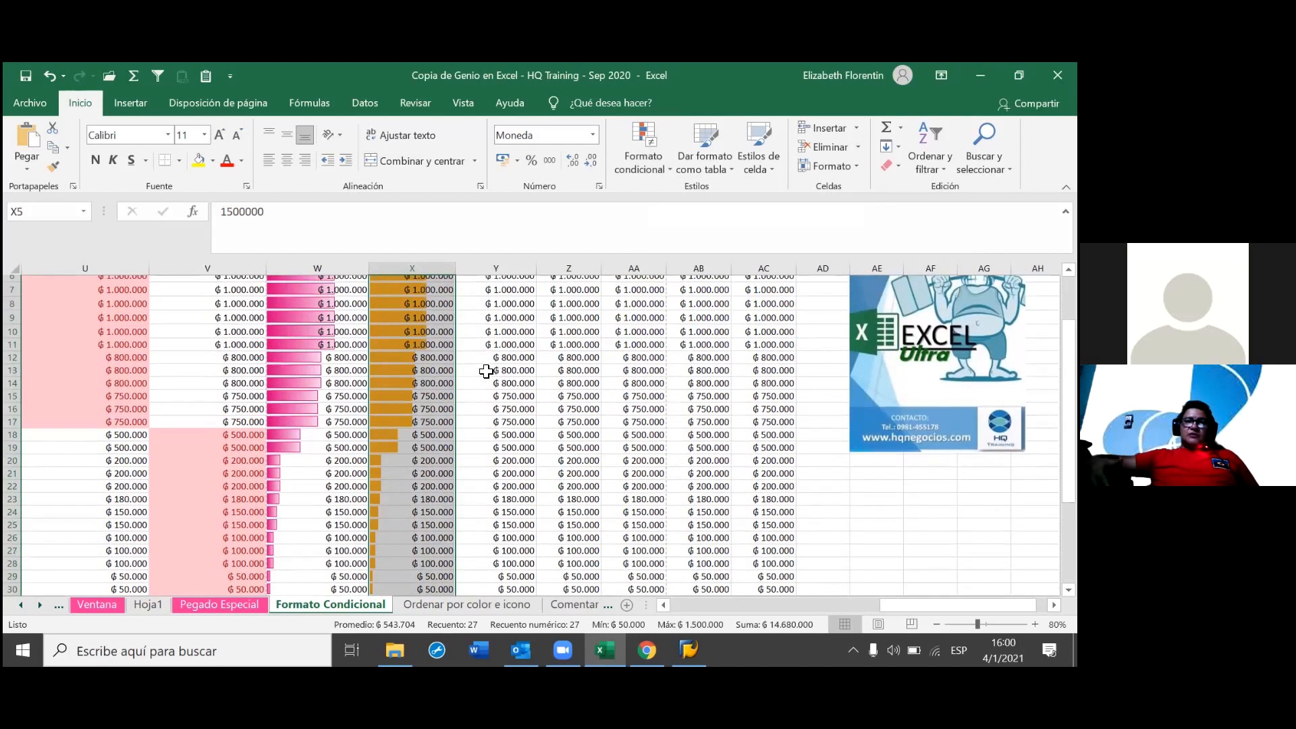
scroll(486, 370, "up", 1)
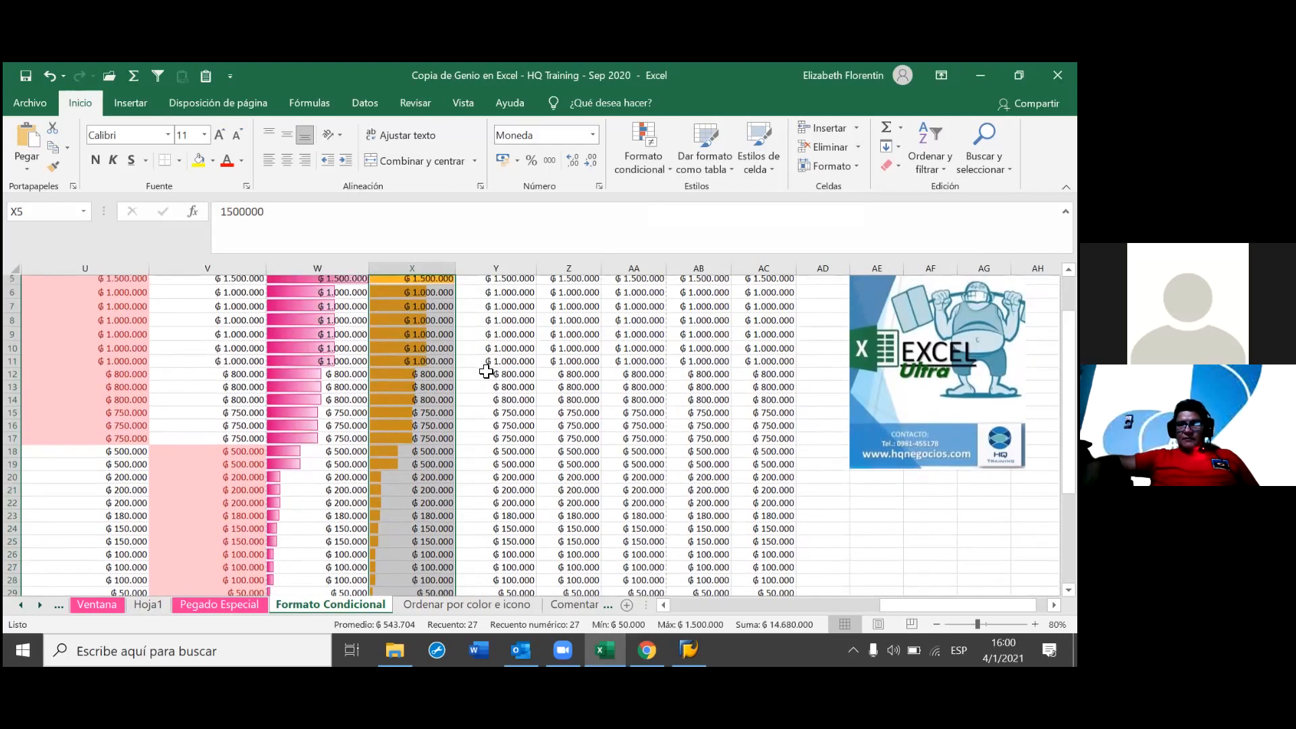
scroll(486, 371, "up", 1)
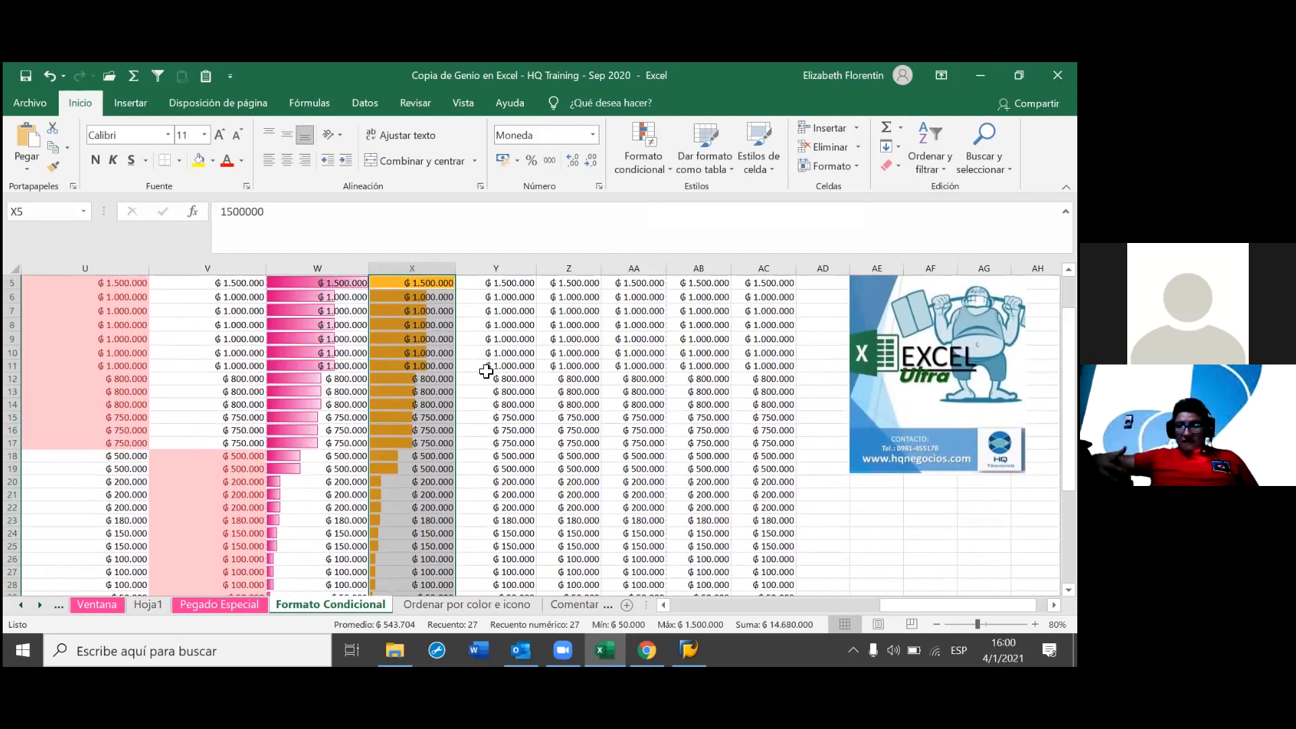
- Clear the range selection and widen column X, the Relleno Sólido column, to give its orange data bars more room
scroll(486, 371, "down", 2)
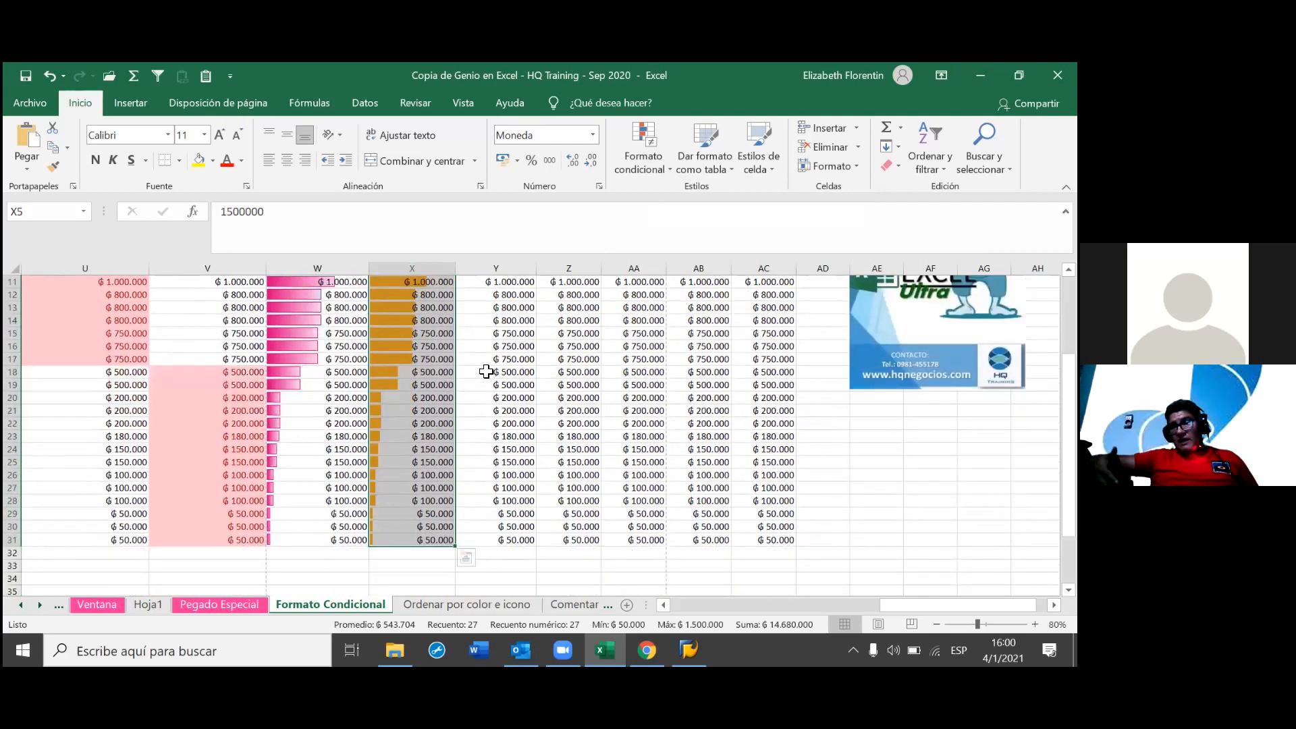
scroll(486, 370, "up", 3)
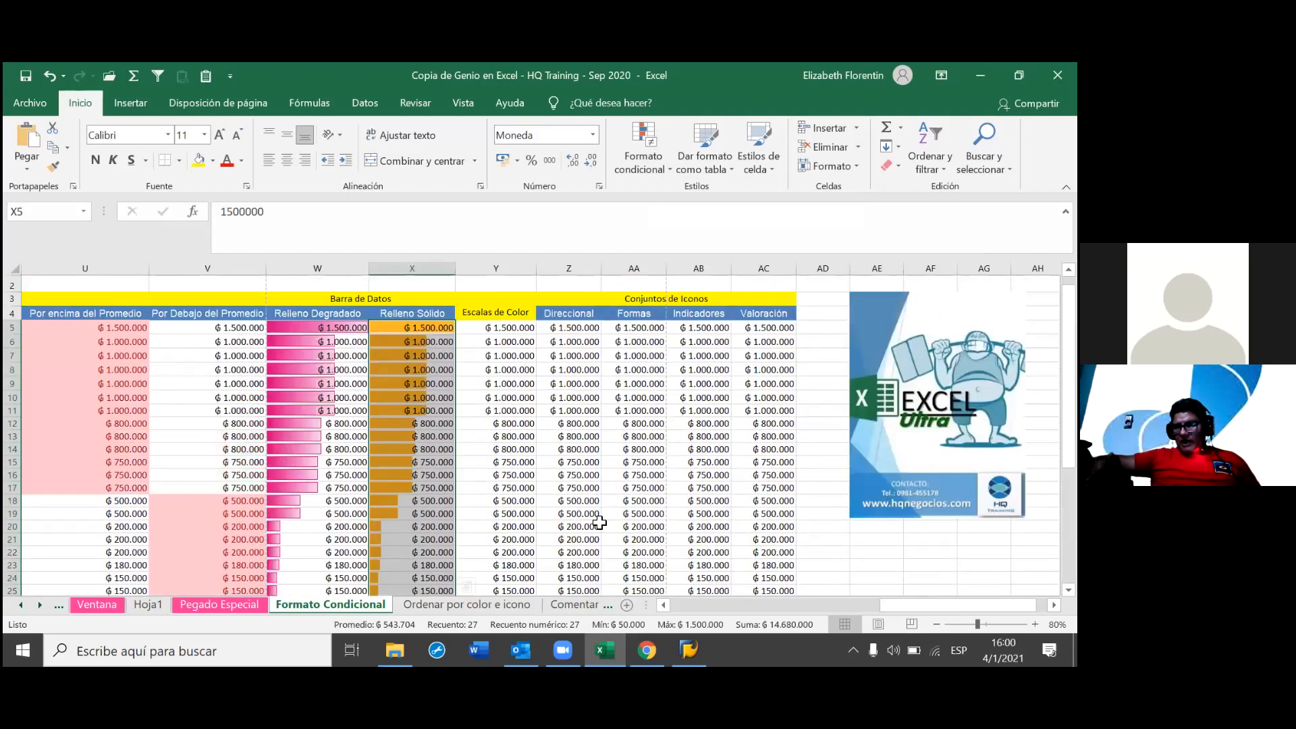
key("Down")
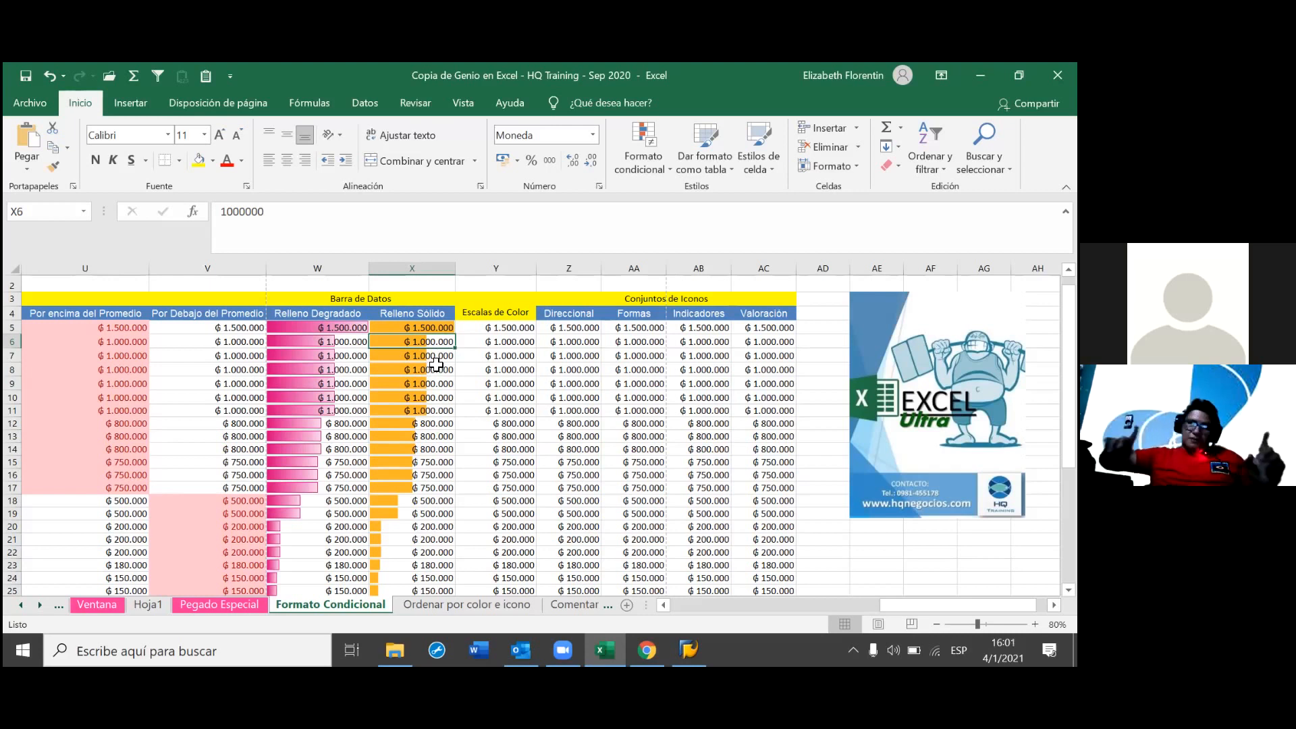
left_click_drag(456, 269, 477, 283)
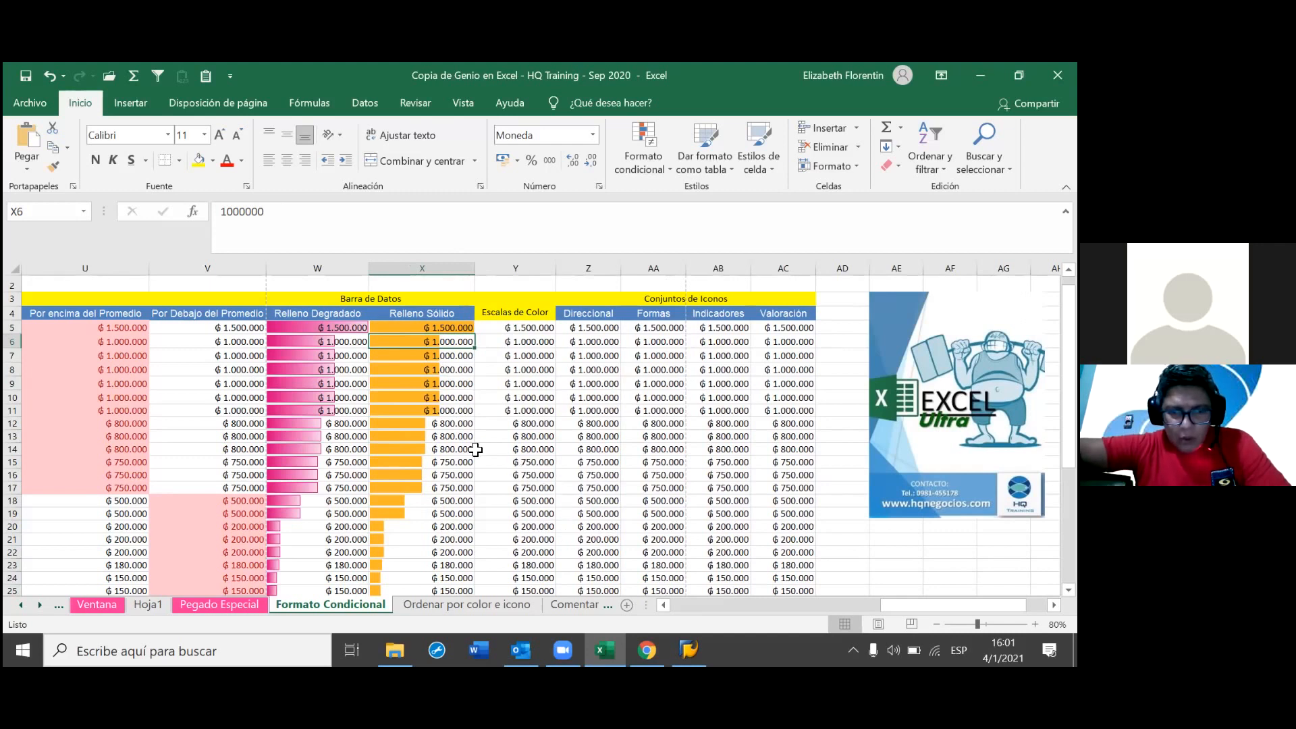
- Set cell W11 in the Relleno Degradado column to 2000000
left_click(365, 409)
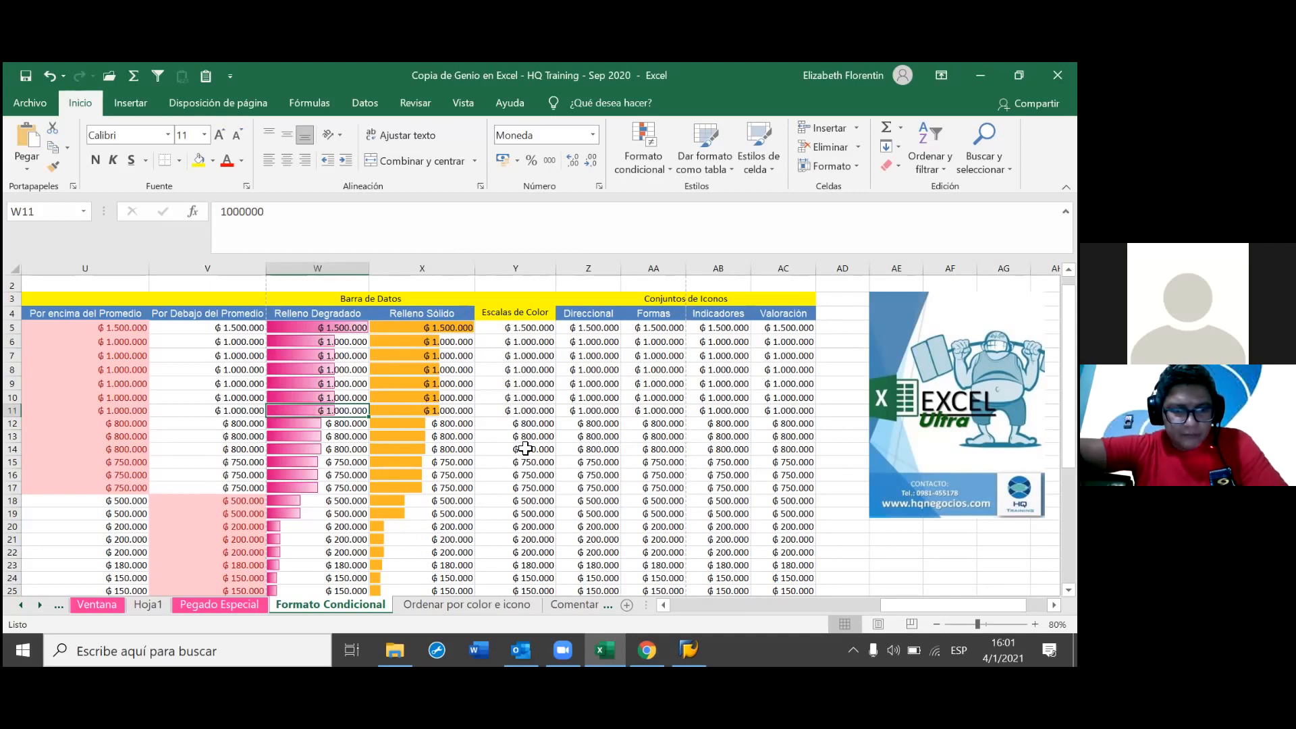
type("200")
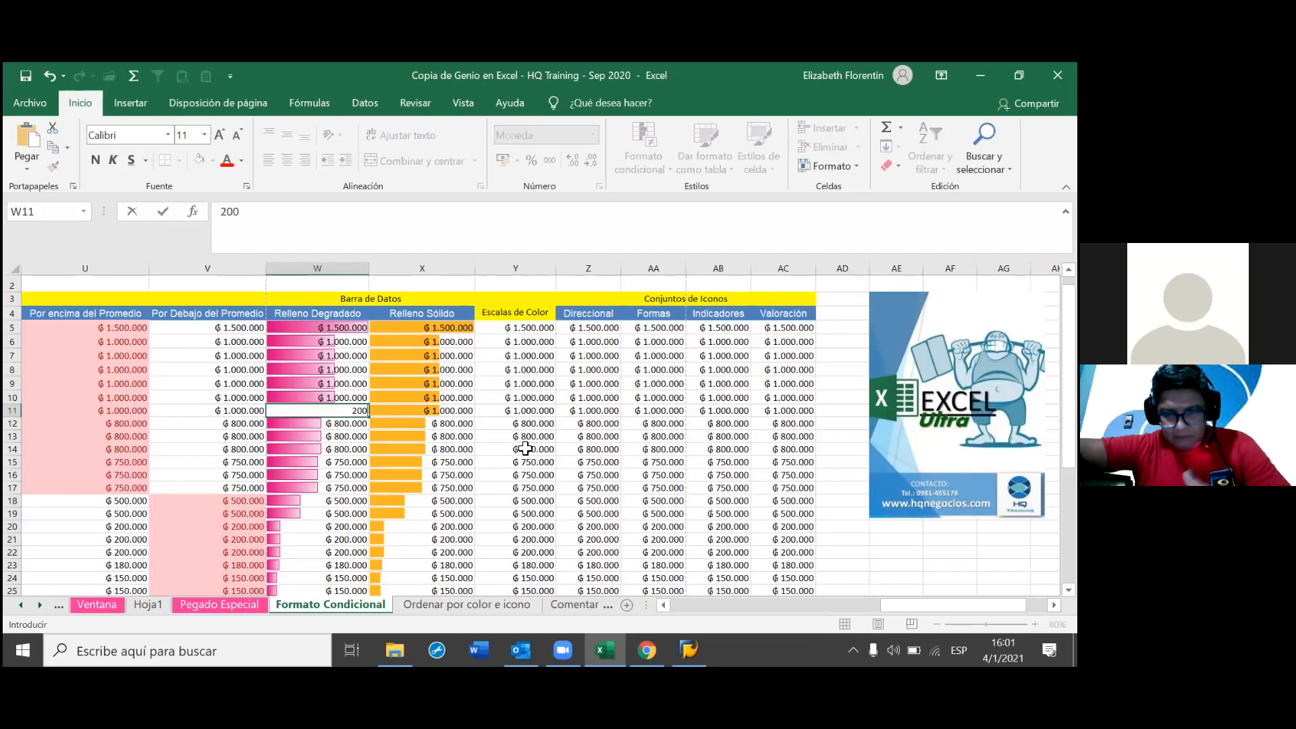
type("0")
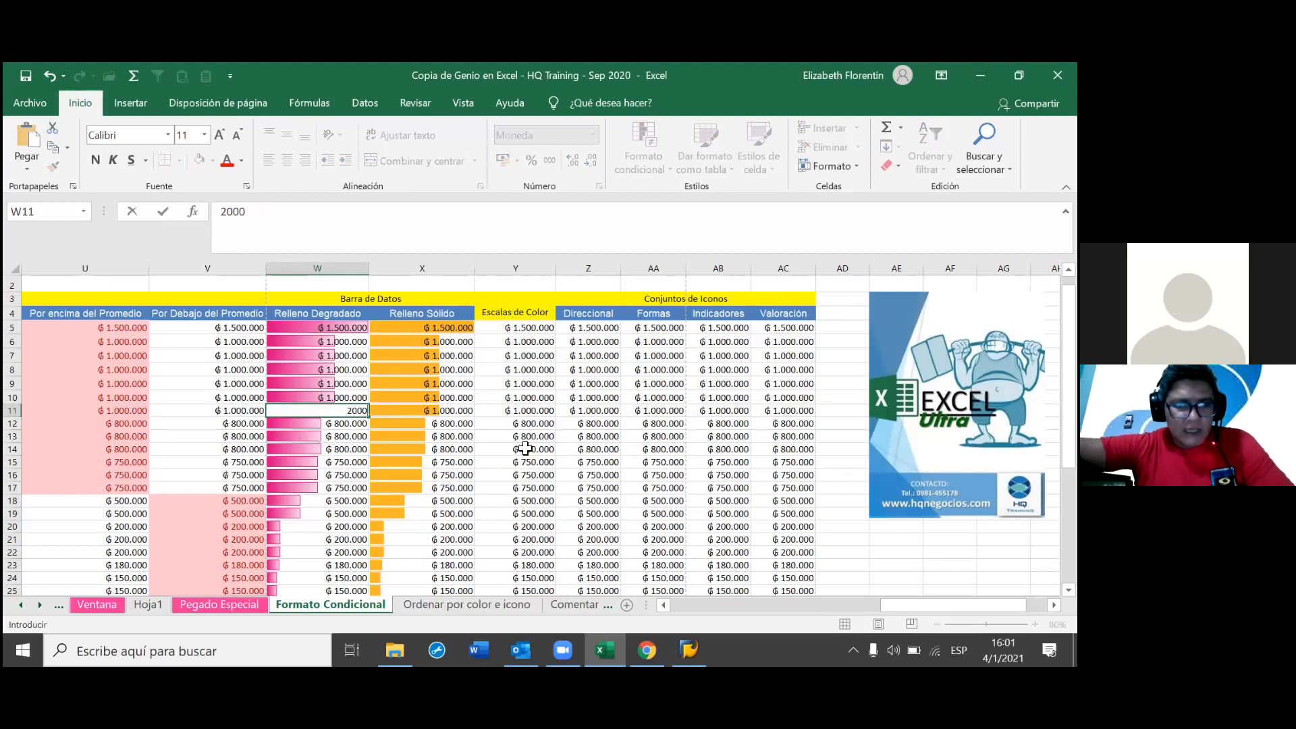
type("000")
key("Return")
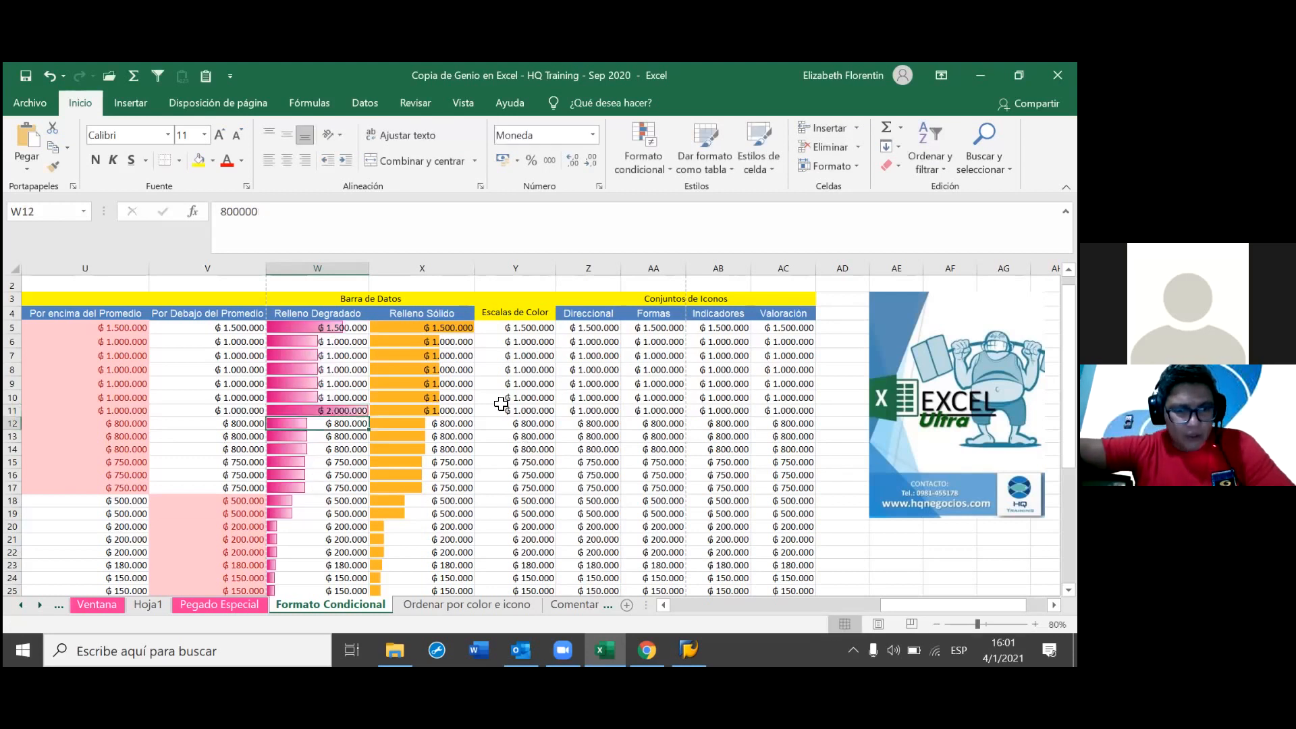
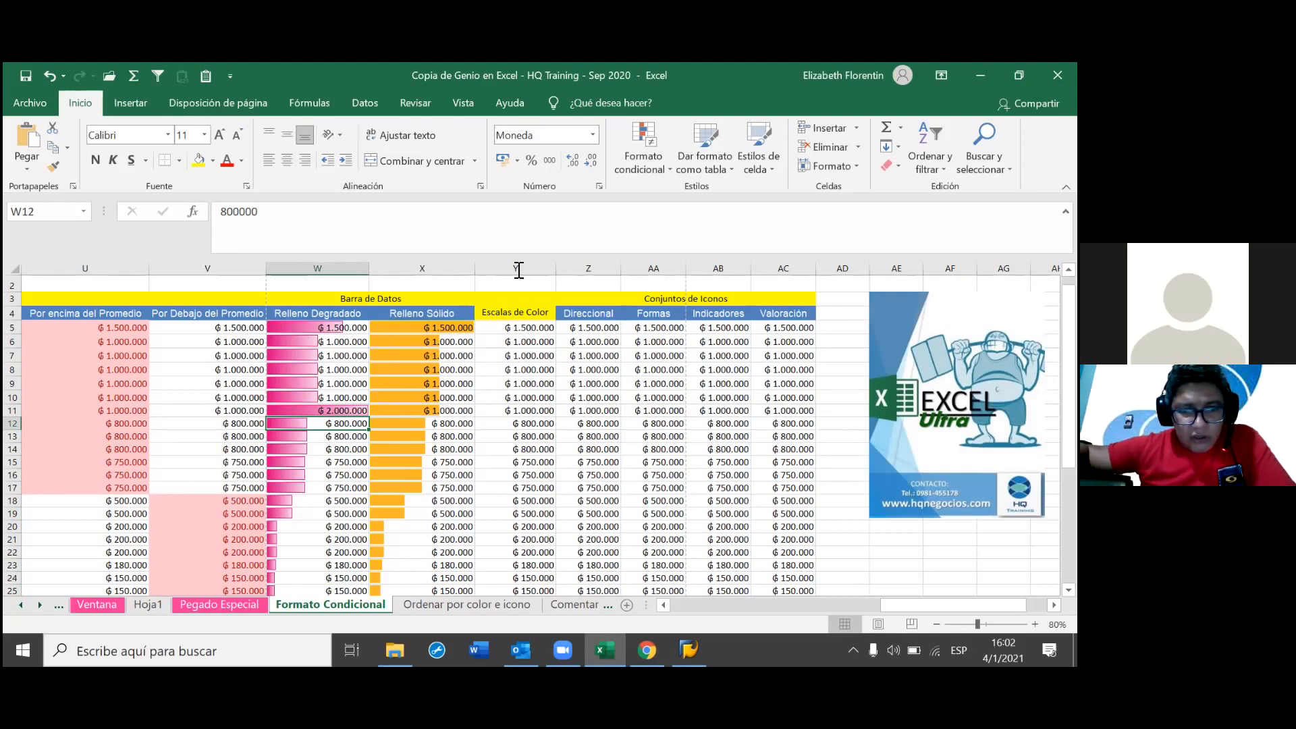
- Apply the green-yellow-red color scale (Escalas de color) to Y5:Y31 in the Escalas de Color column
left_click(516, 327)
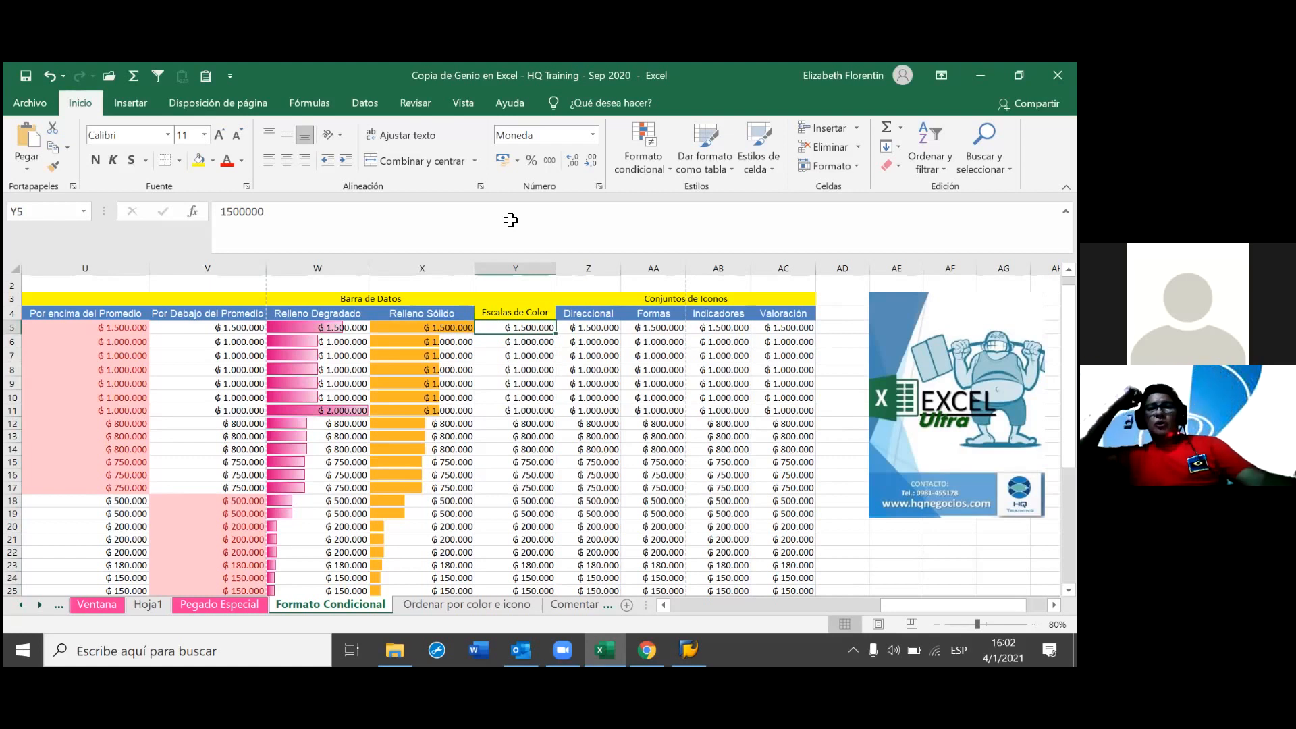
key("ctrl+shift+Down")
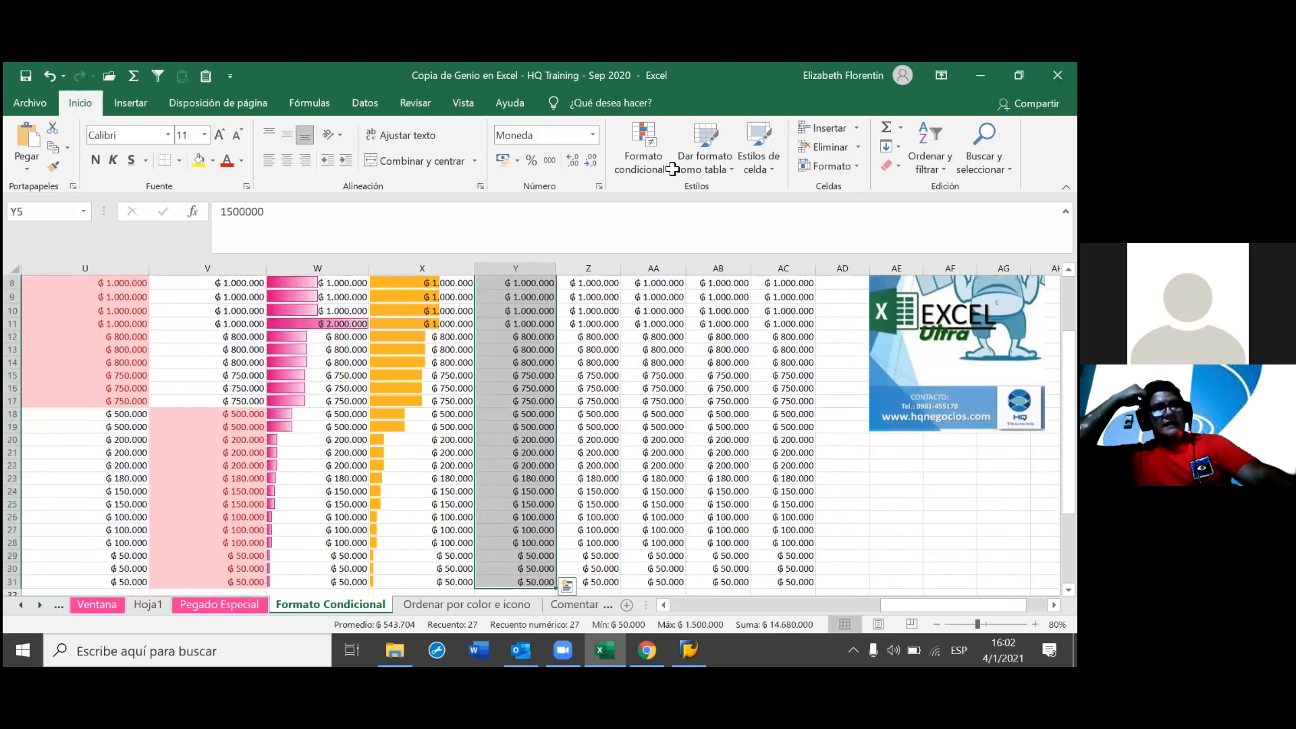
left_click(672, 169)
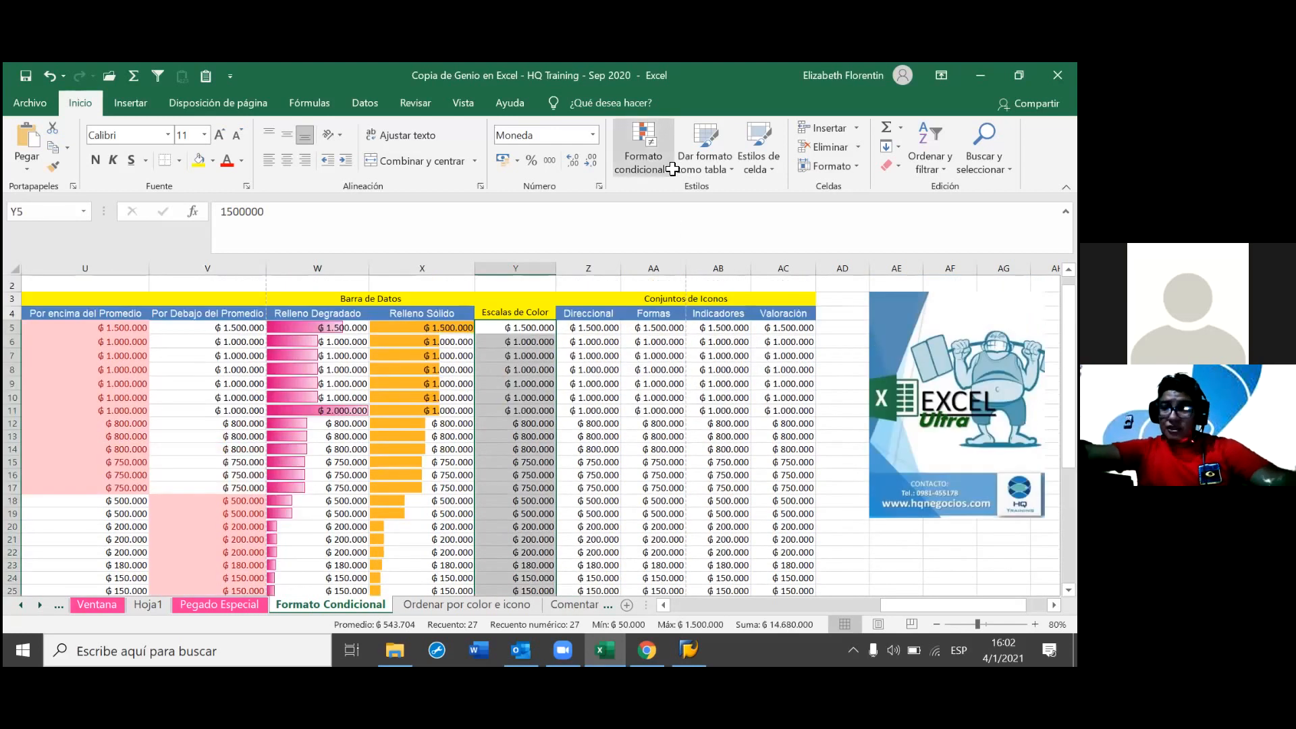
left_click(671, 169)
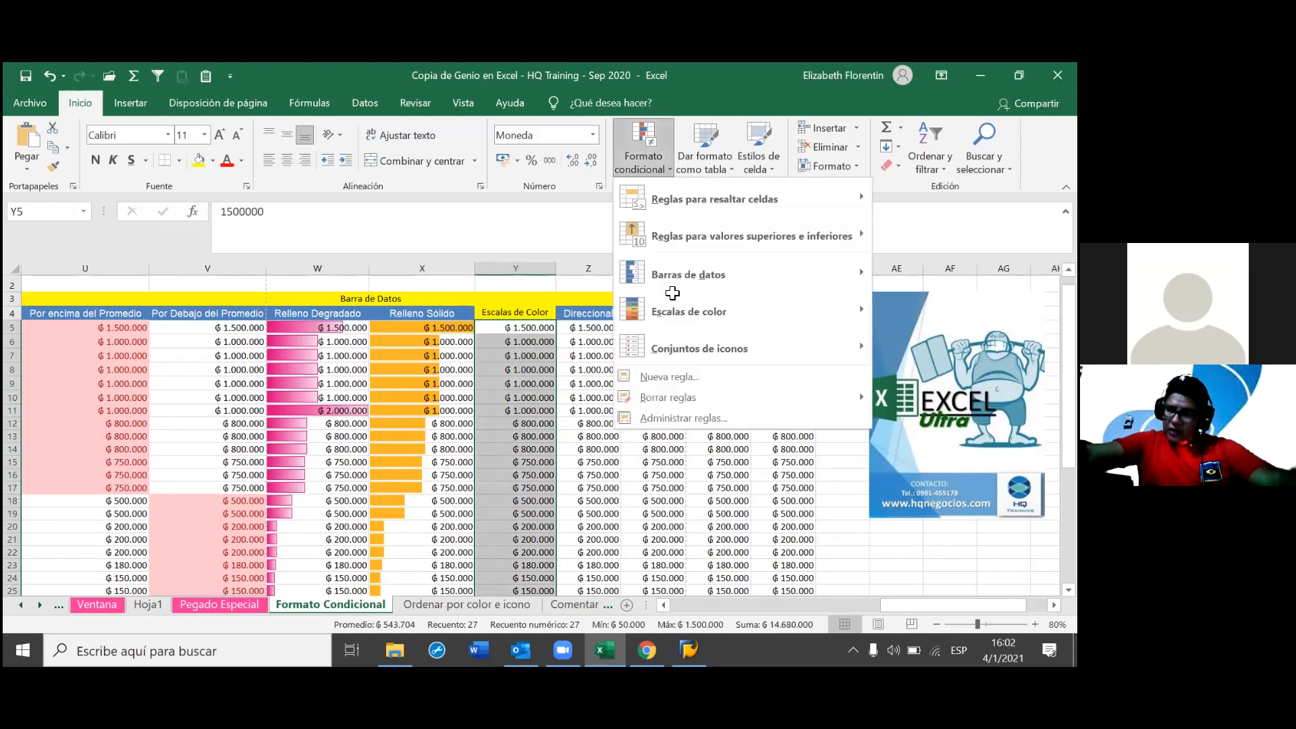
mouse_move(672, 301)
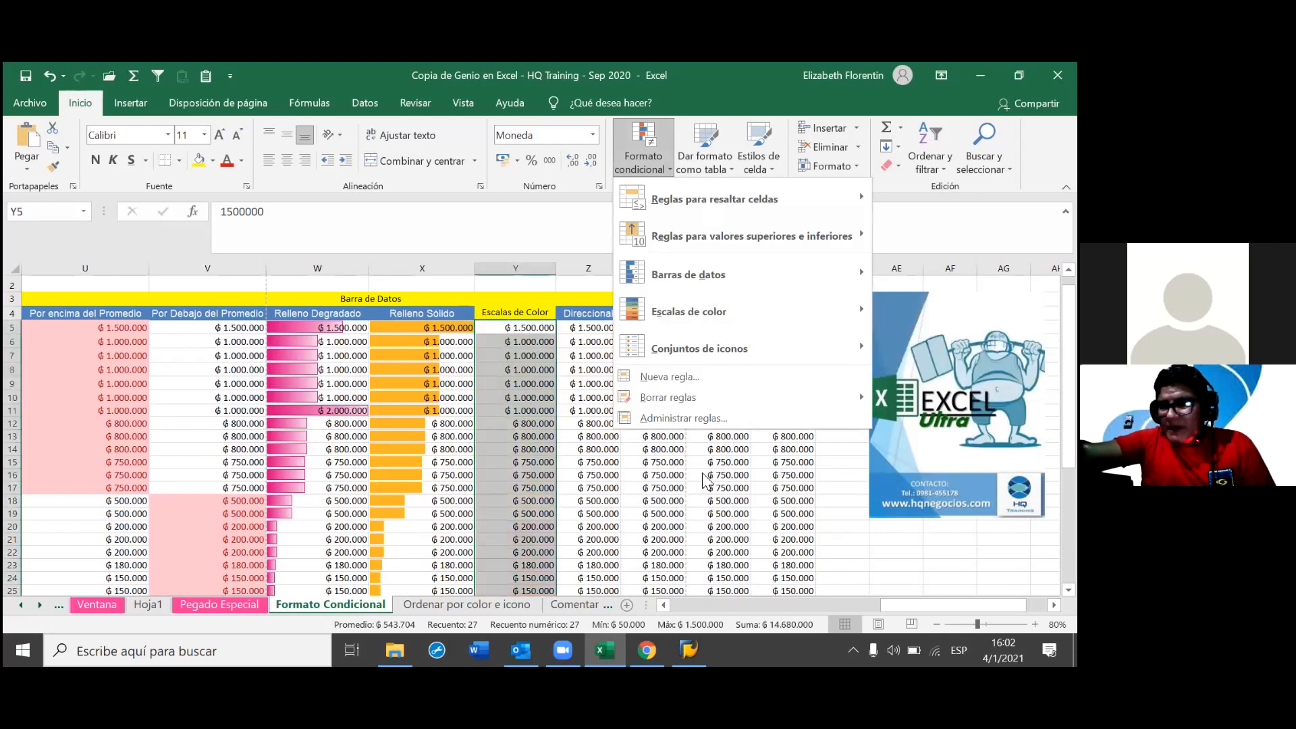
mouse_move(695, 324)
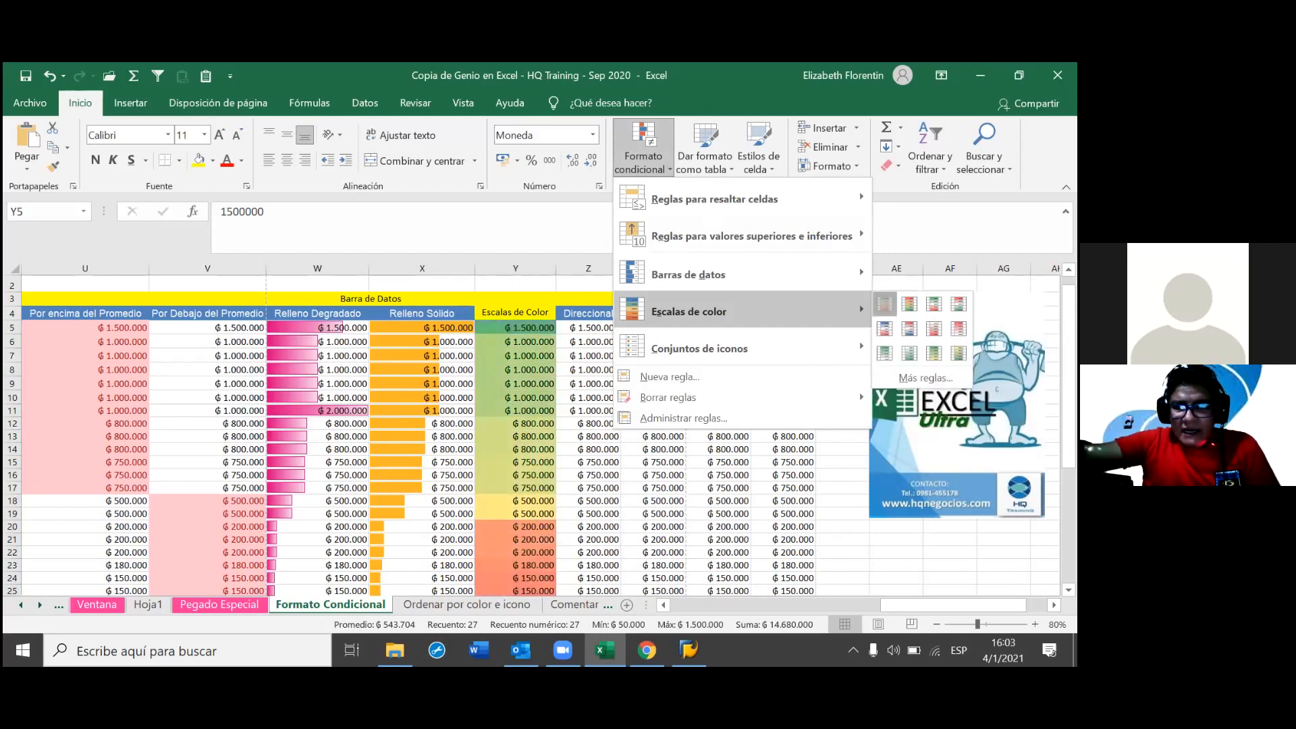
left_click(885, 305)
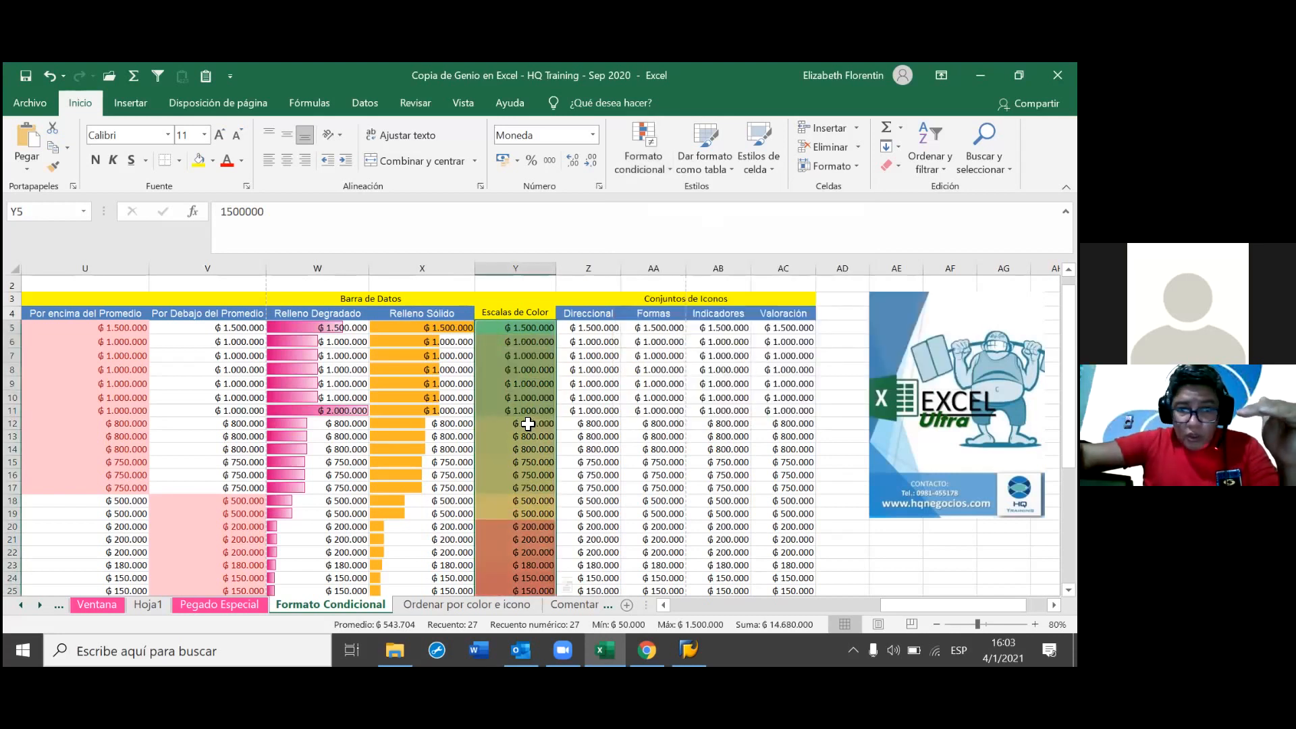
- Examine how the color scale shades the Escalas de Color column from the highest value in Y5 to the lowest values in Y31
scroll(529, 426, "down", 1)
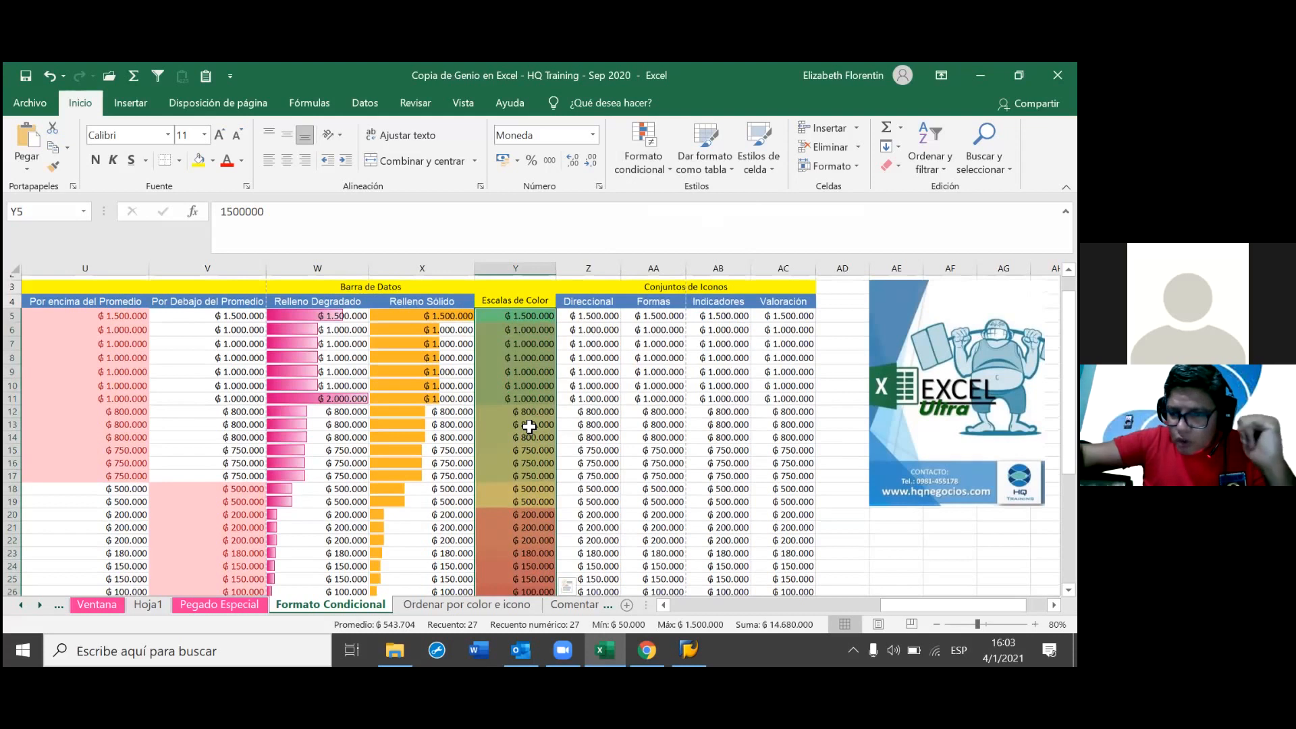
scroll(528, 426, "down", 1)
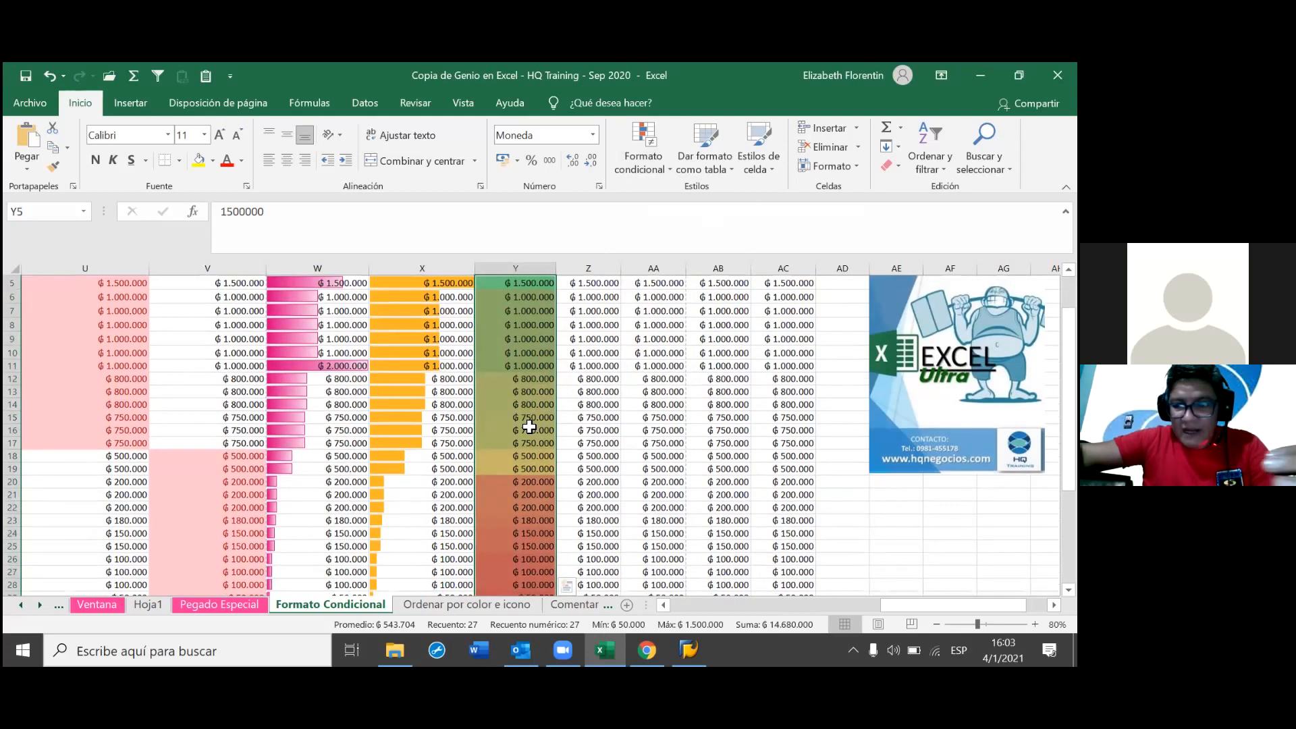
scroll(529, 426, "down", 2)
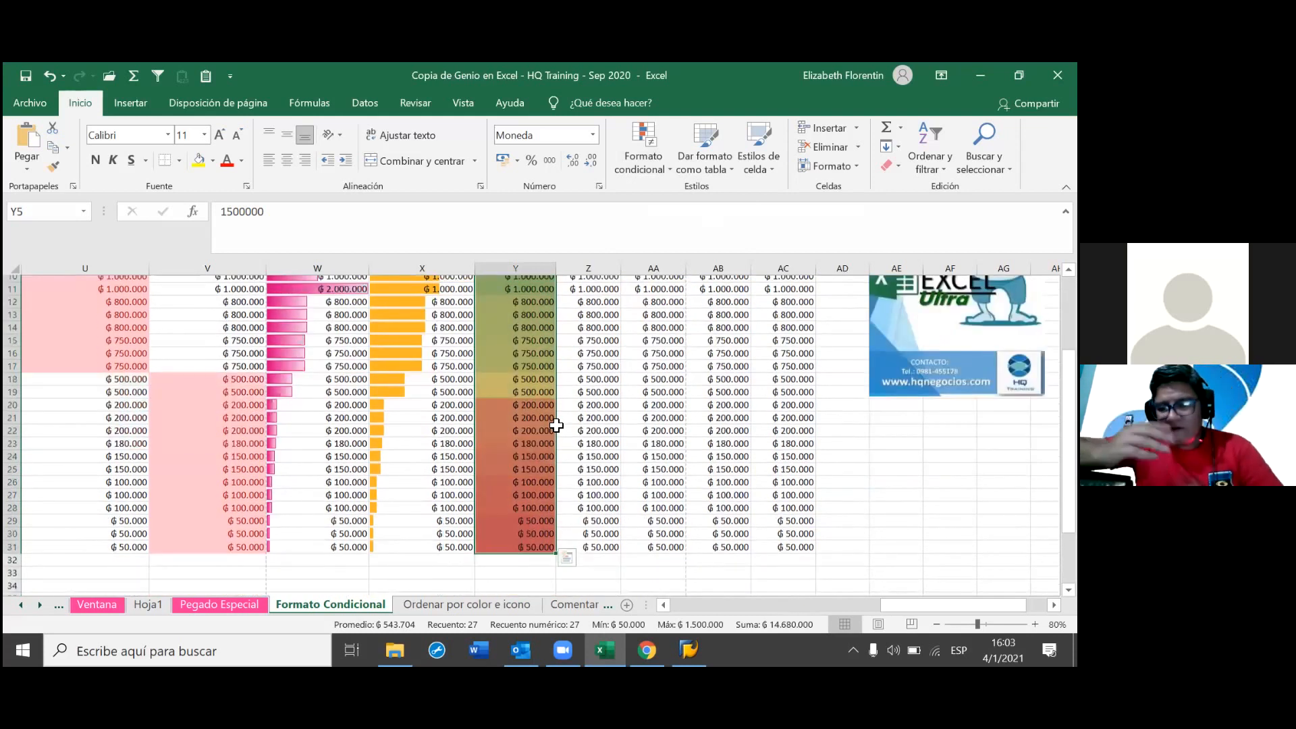
scroll(556, 425, "down", 1)
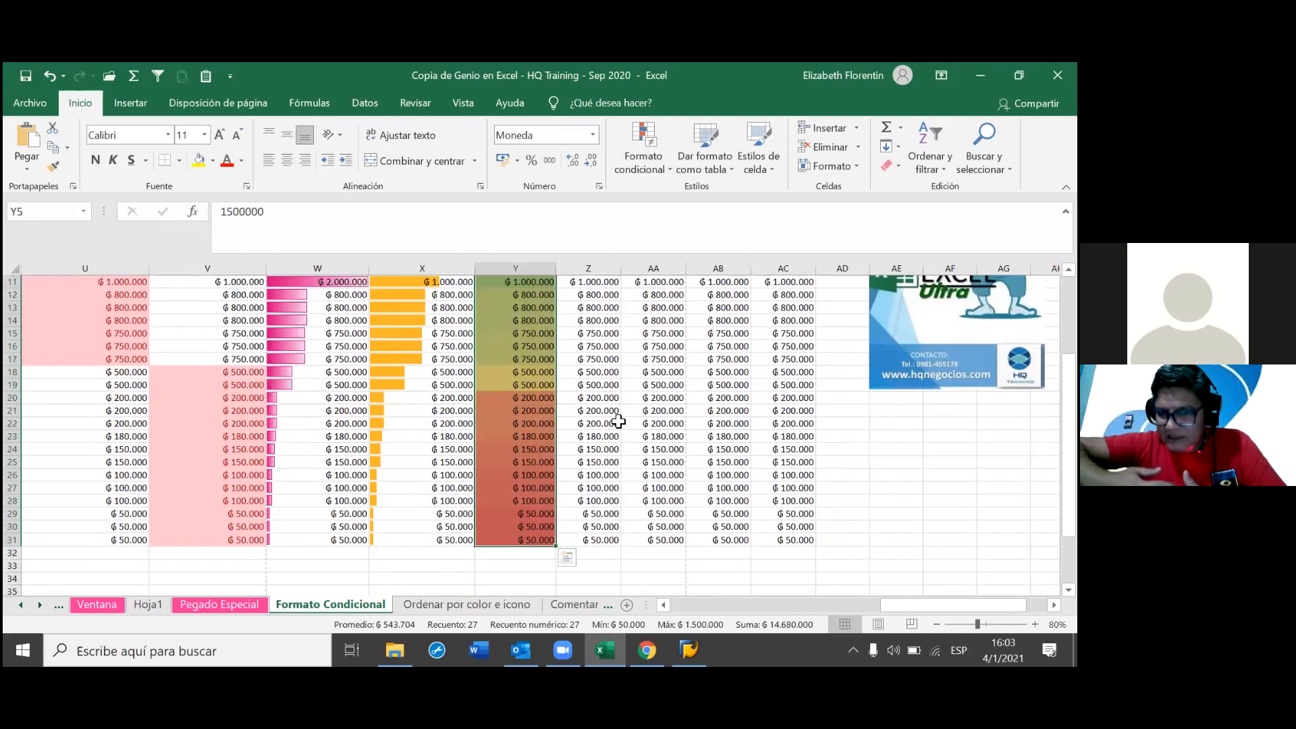
scroll(618, 422, "up", 2)
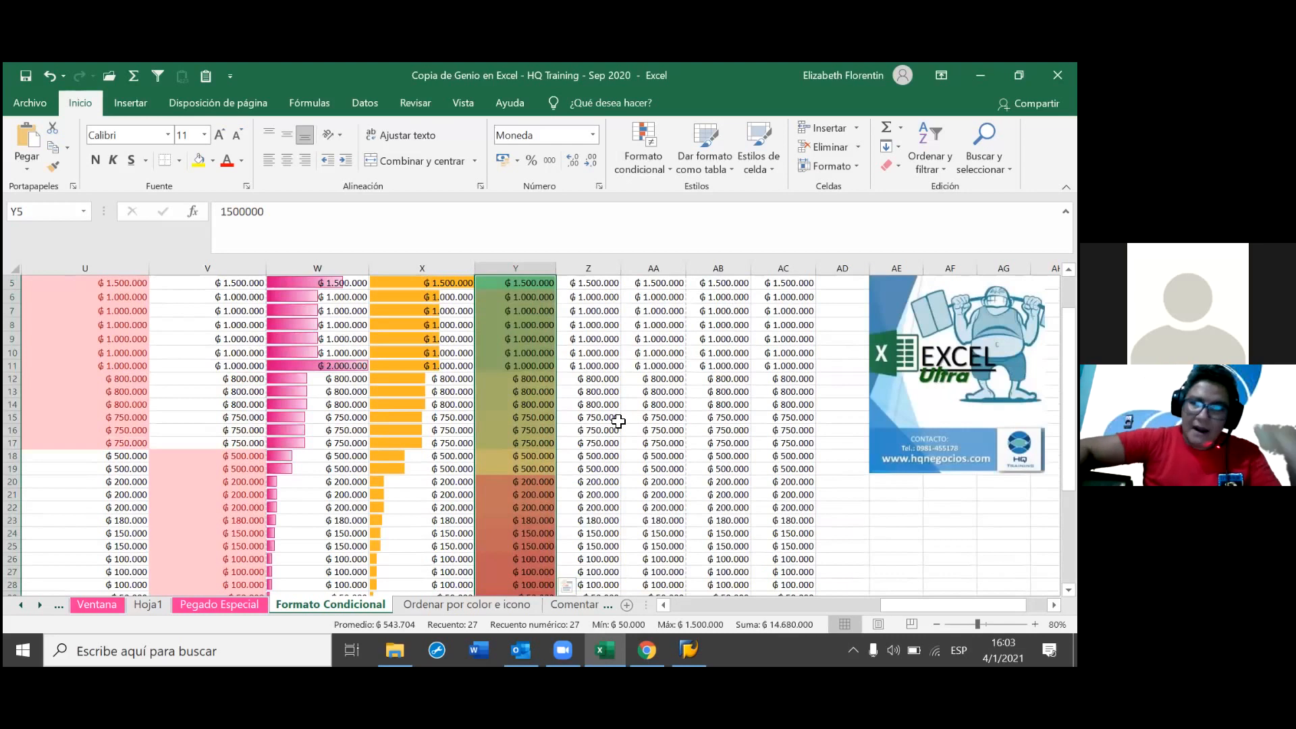
scroll(579, 398, "up", 1)
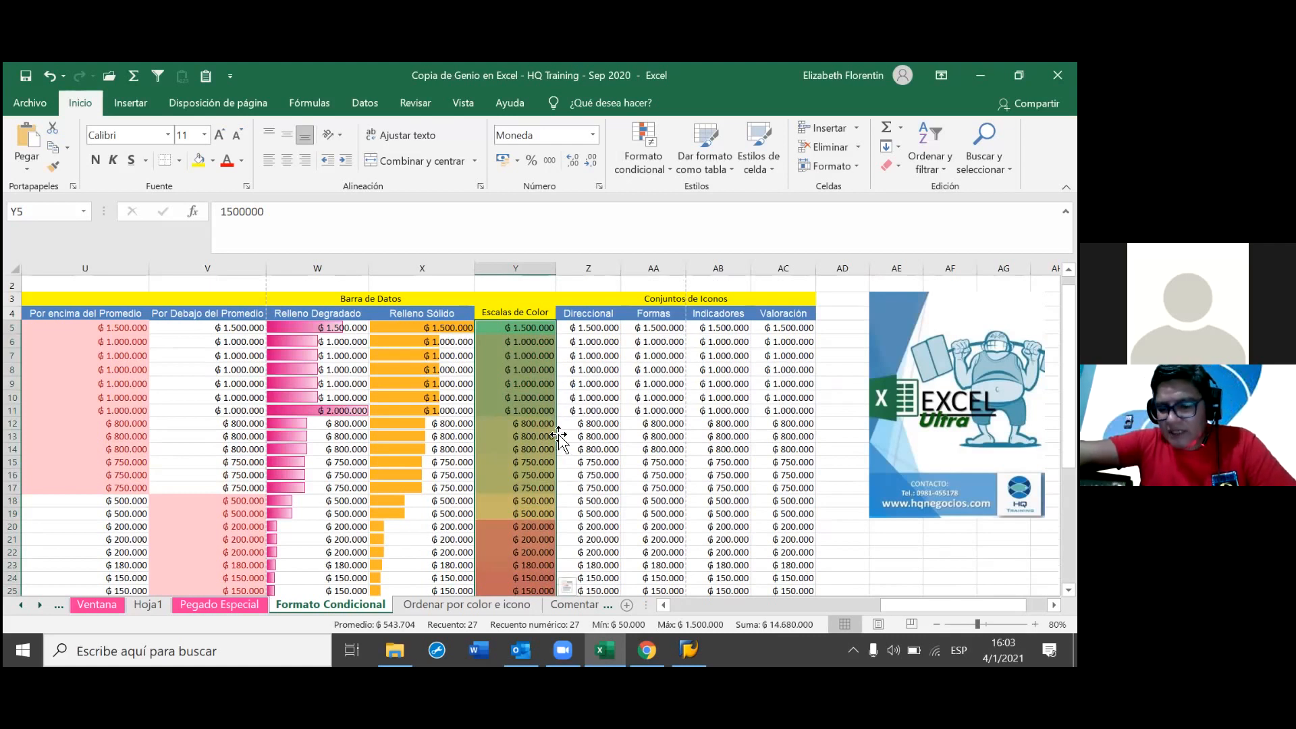
scroll(559, 440, "down", 1)
scroll(559, 442, "down", 1)
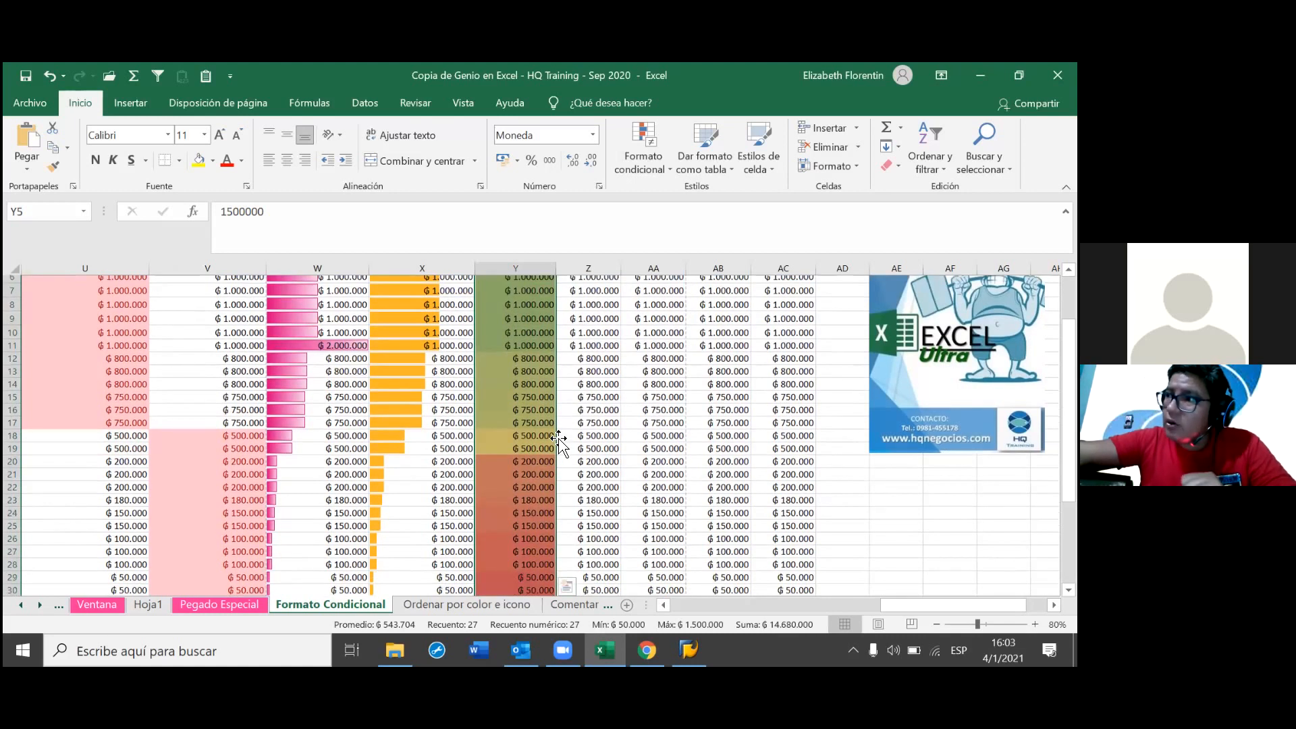
scroll(559, 440, "down", 1)
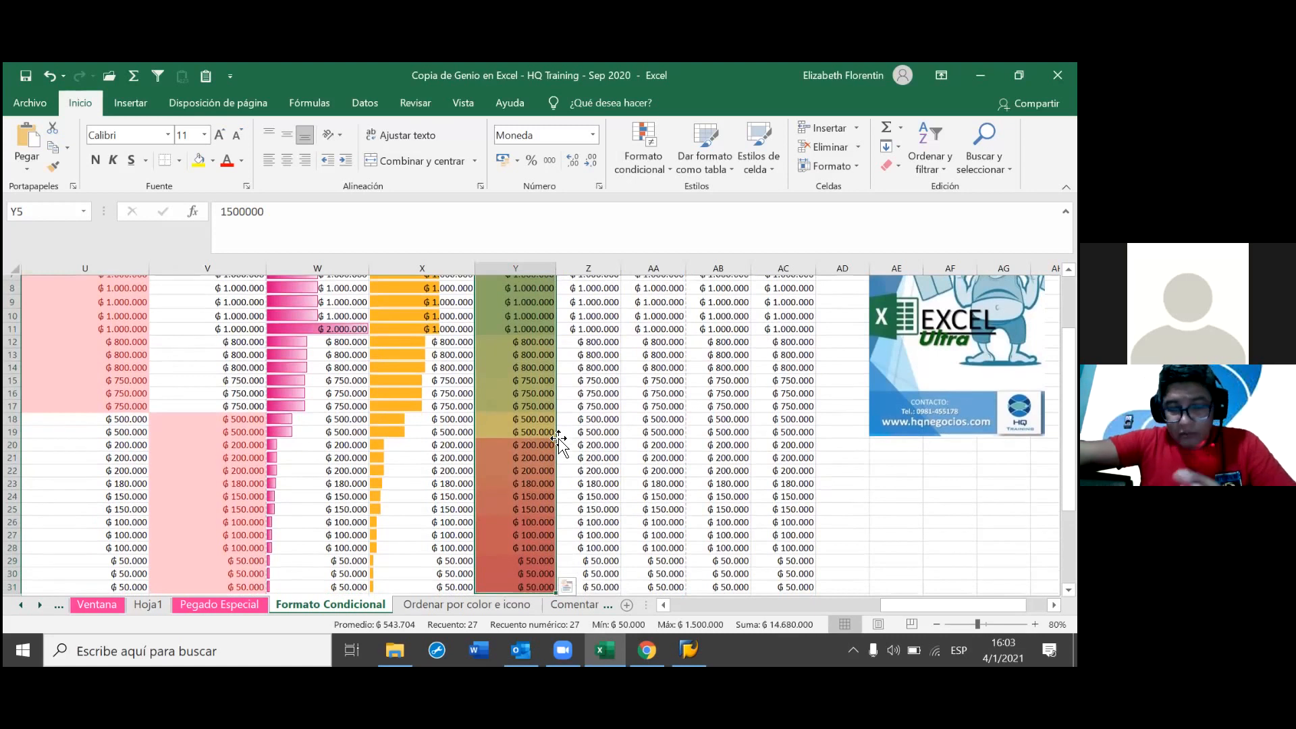
scroll(559, 442, "down", 1)
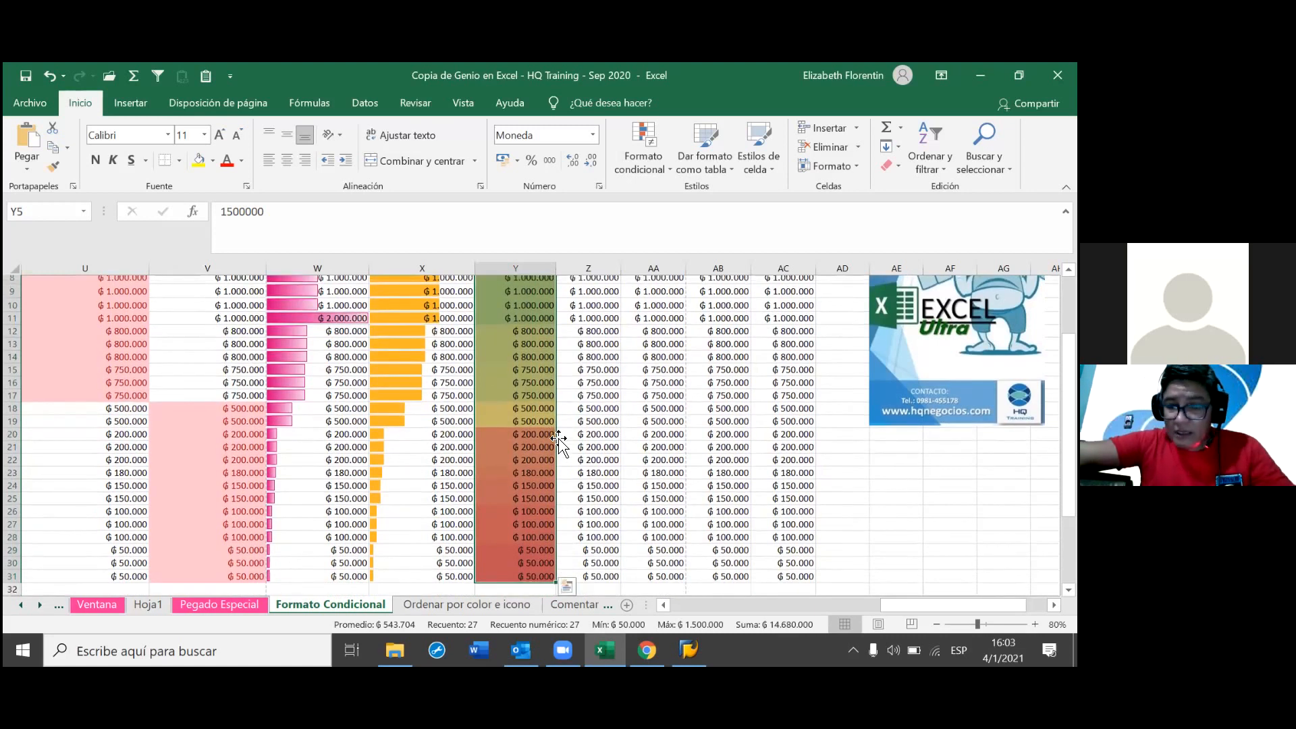
scroll(559, 440, "up", 1)
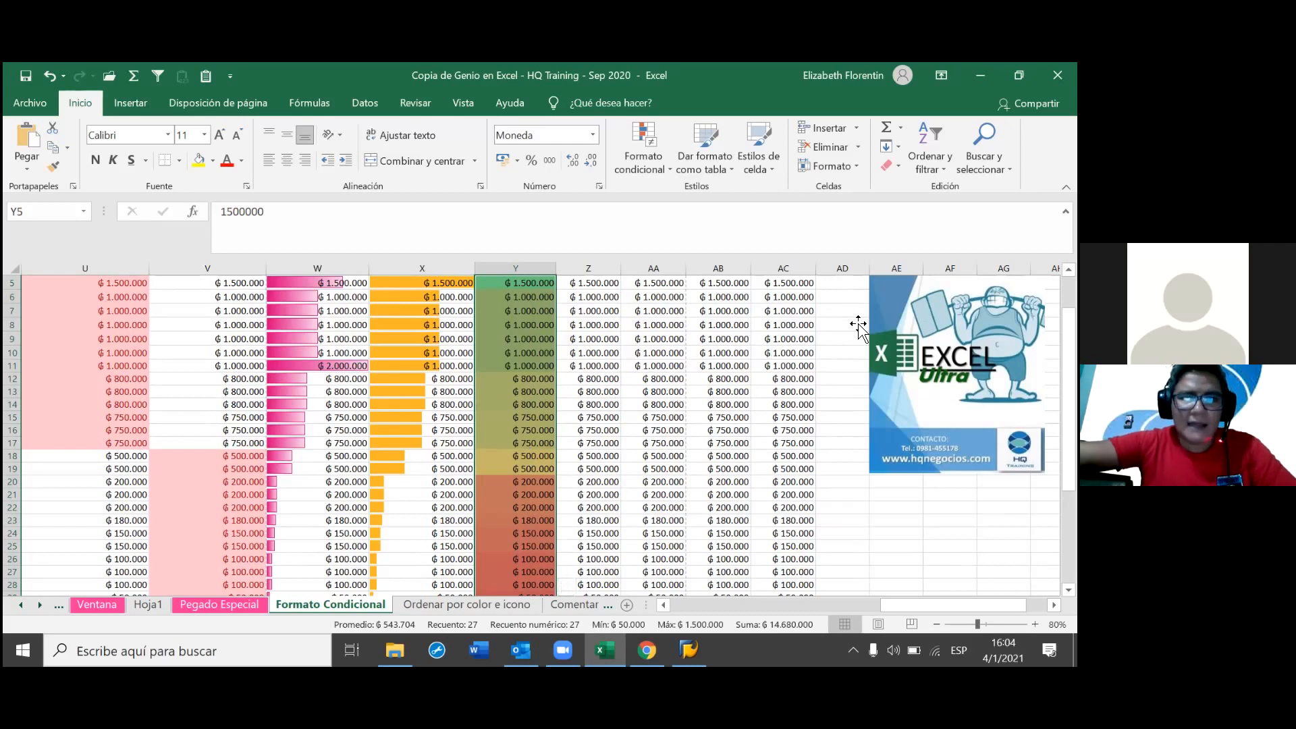
left_click(604, 417)
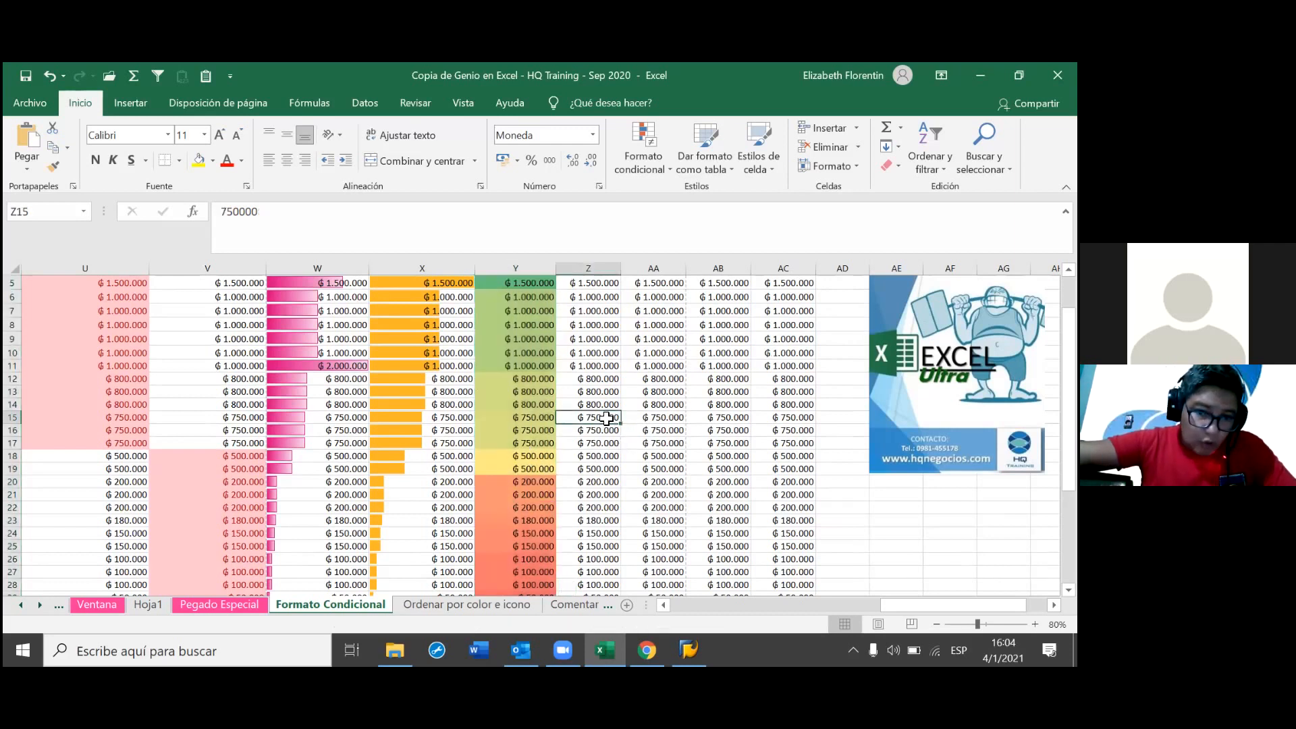
scroll(605, 416, "up", 3)
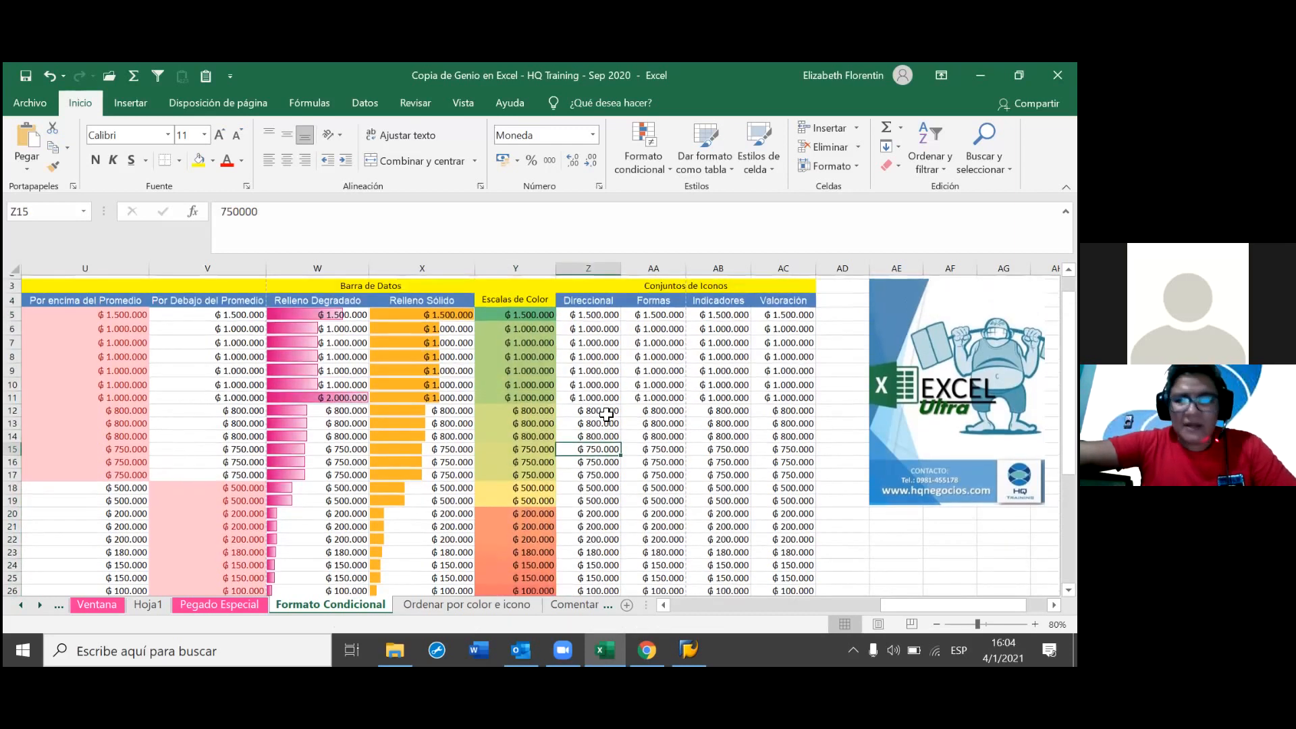
scroll(606, 415, "up", 1)
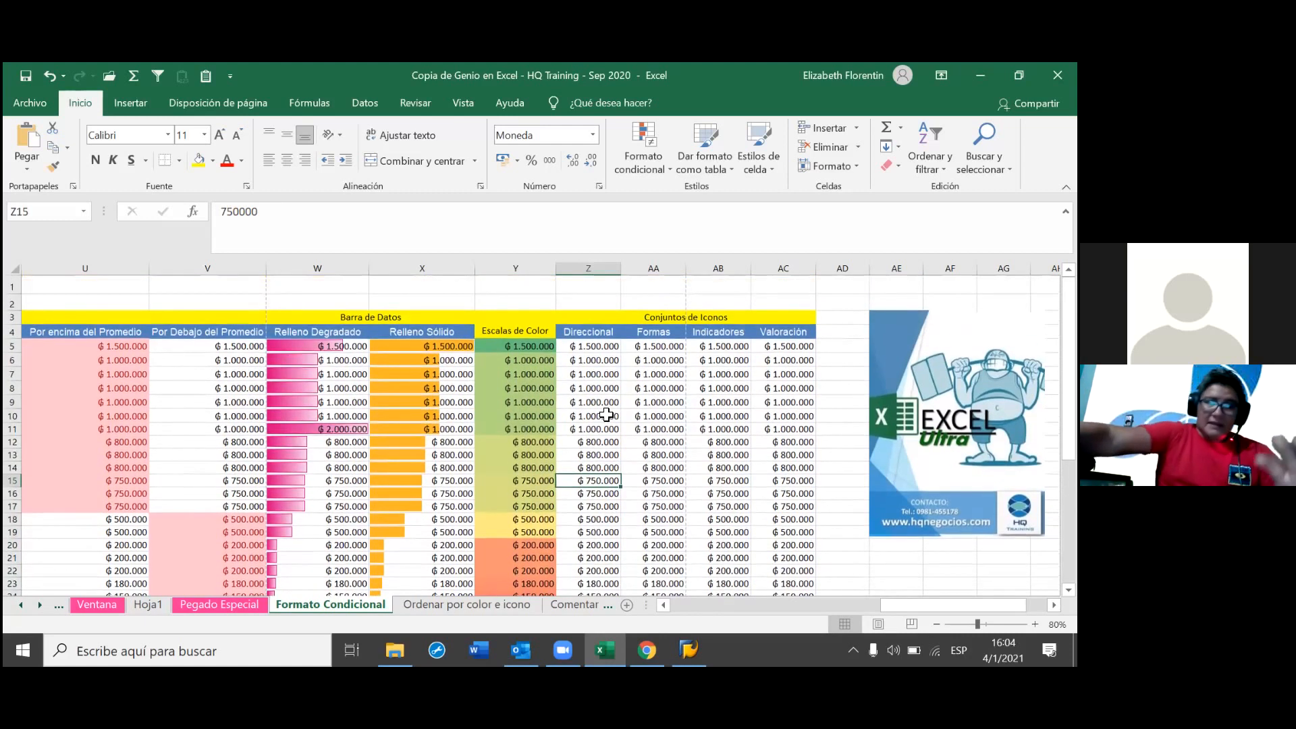
scroll(606, 414, "down", 2)
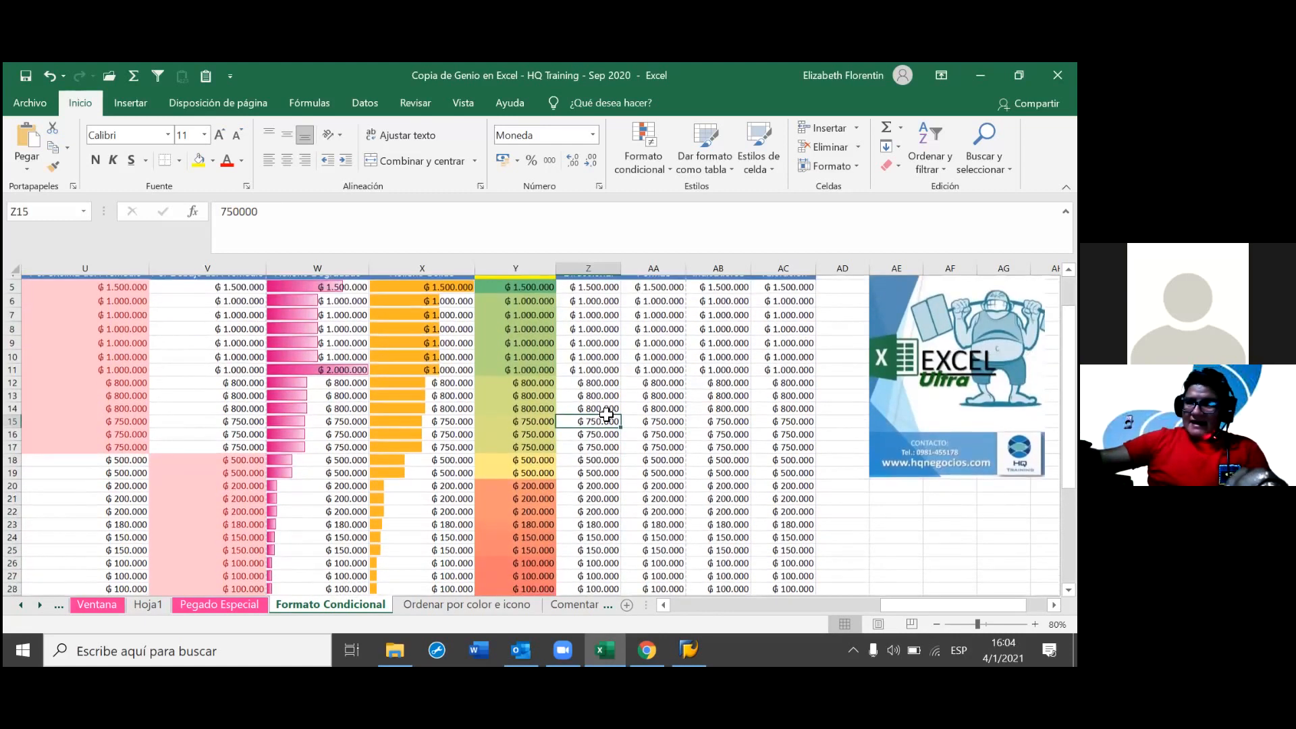
scroll(606, 415, "down", 1)
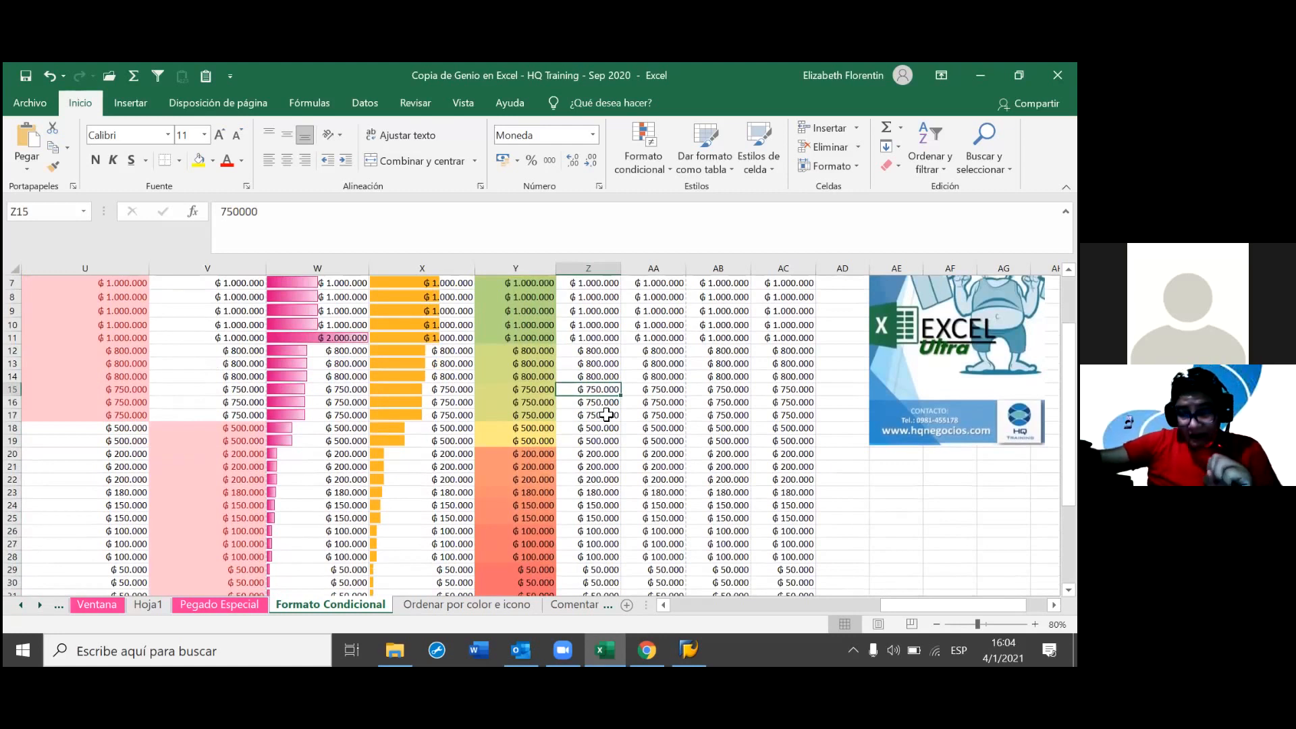
scroll(606, 414, "down", 1)
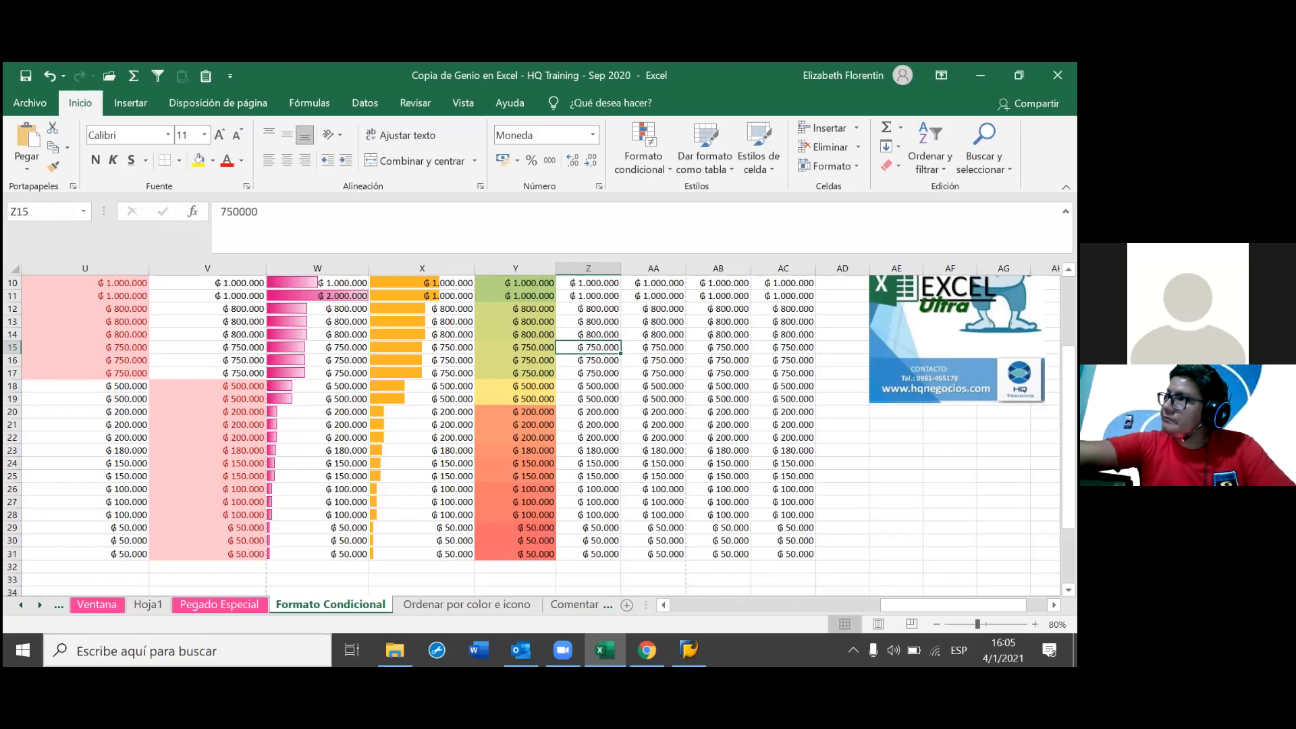
left_click(312, 640)
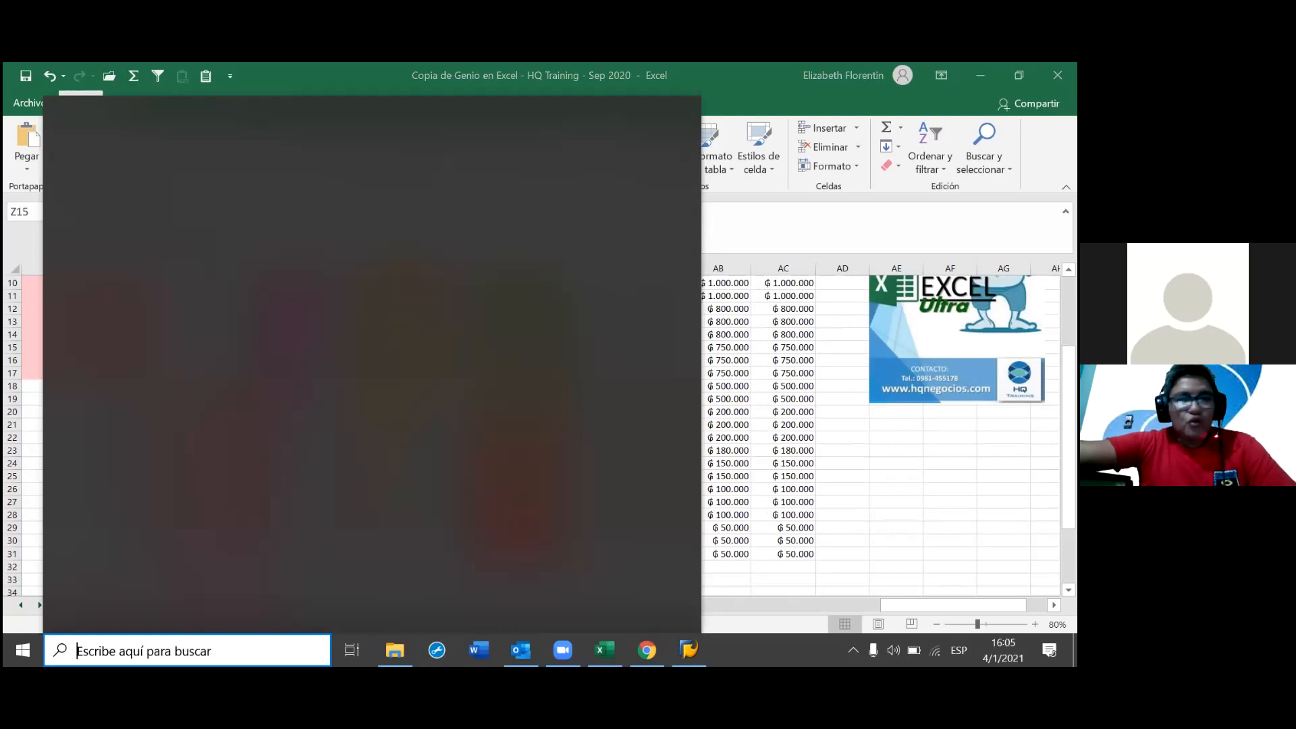
key("Escape")
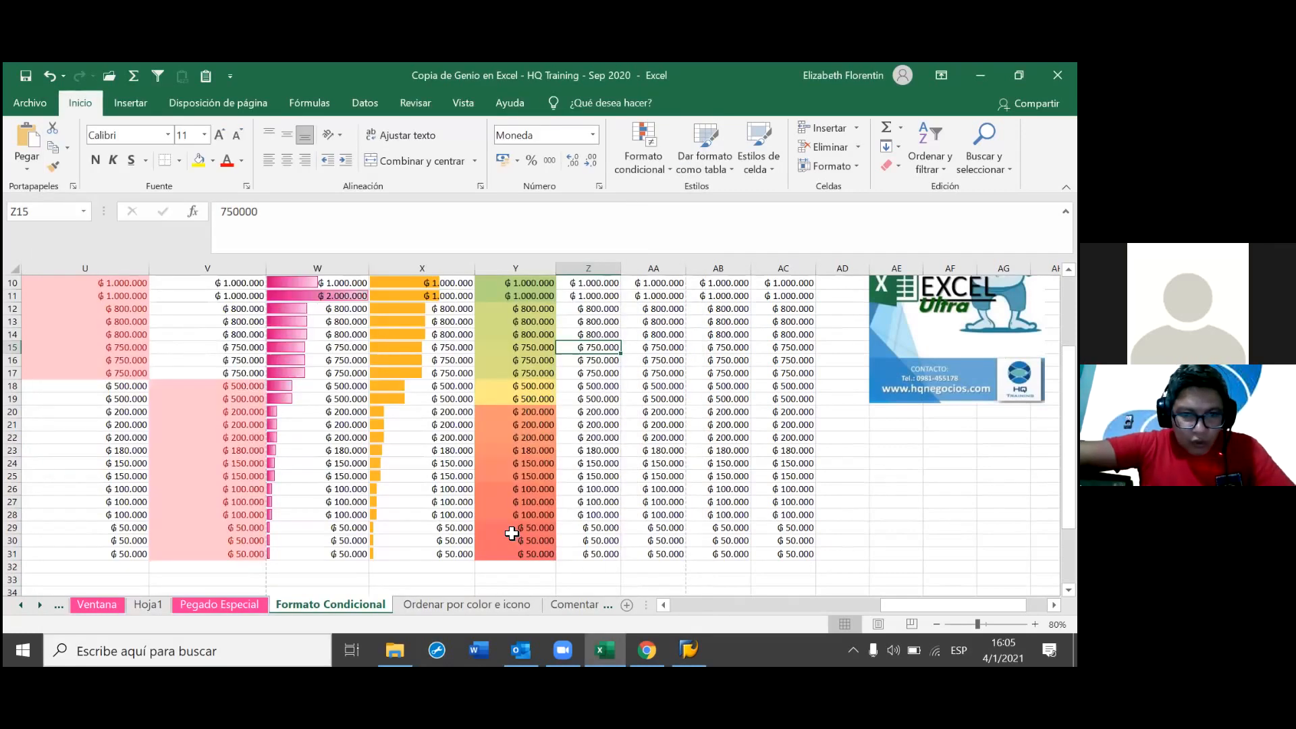
scroll(537, 447, "up", 2)
scroll(626, 463, "down", 1)
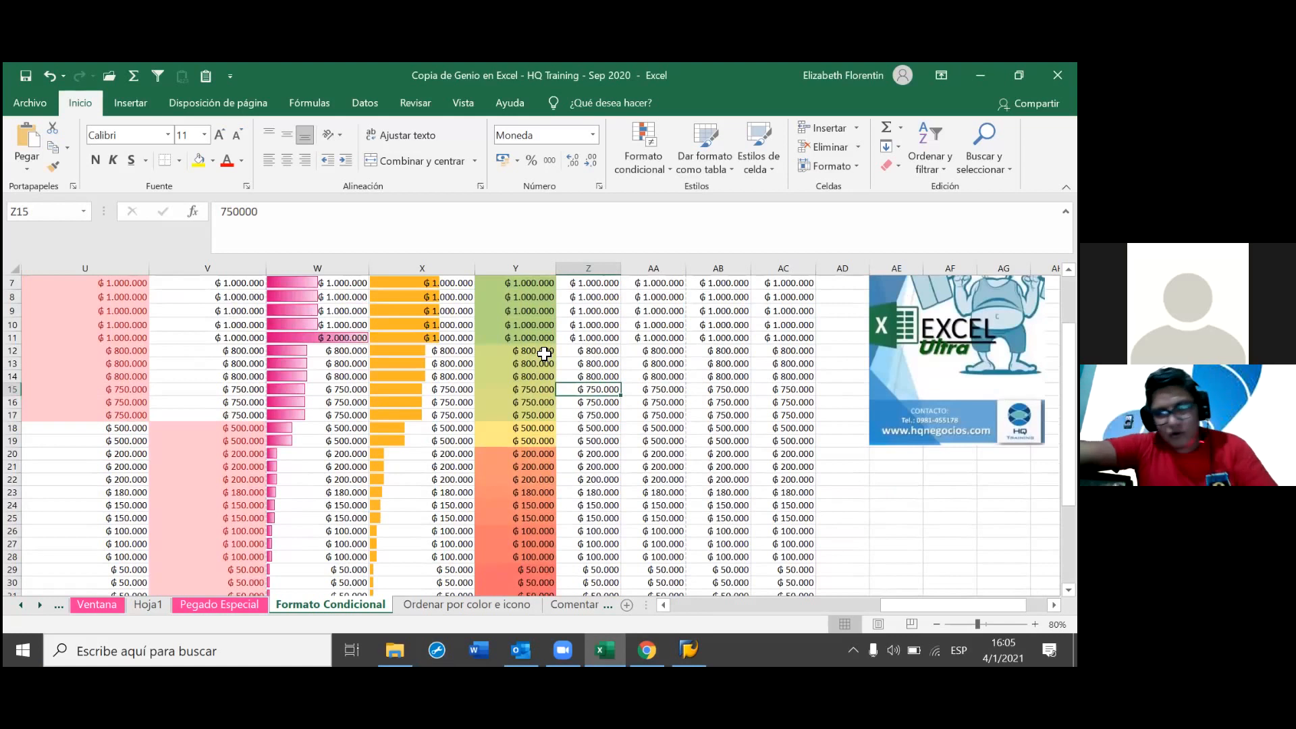
- Copy the 1500000 in Y5 down through Y13 in the Escalas de Color column
scroll(544, 353, "up", 2)
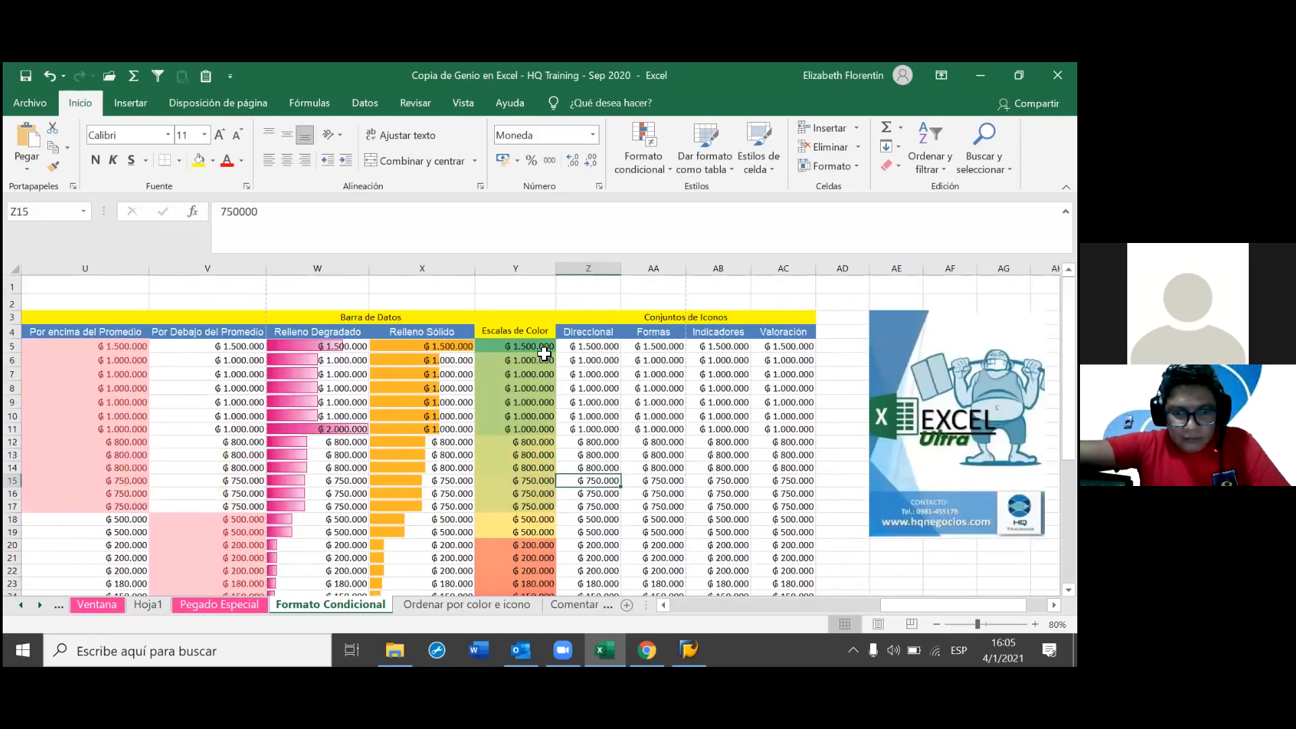
left_click(544, 351)
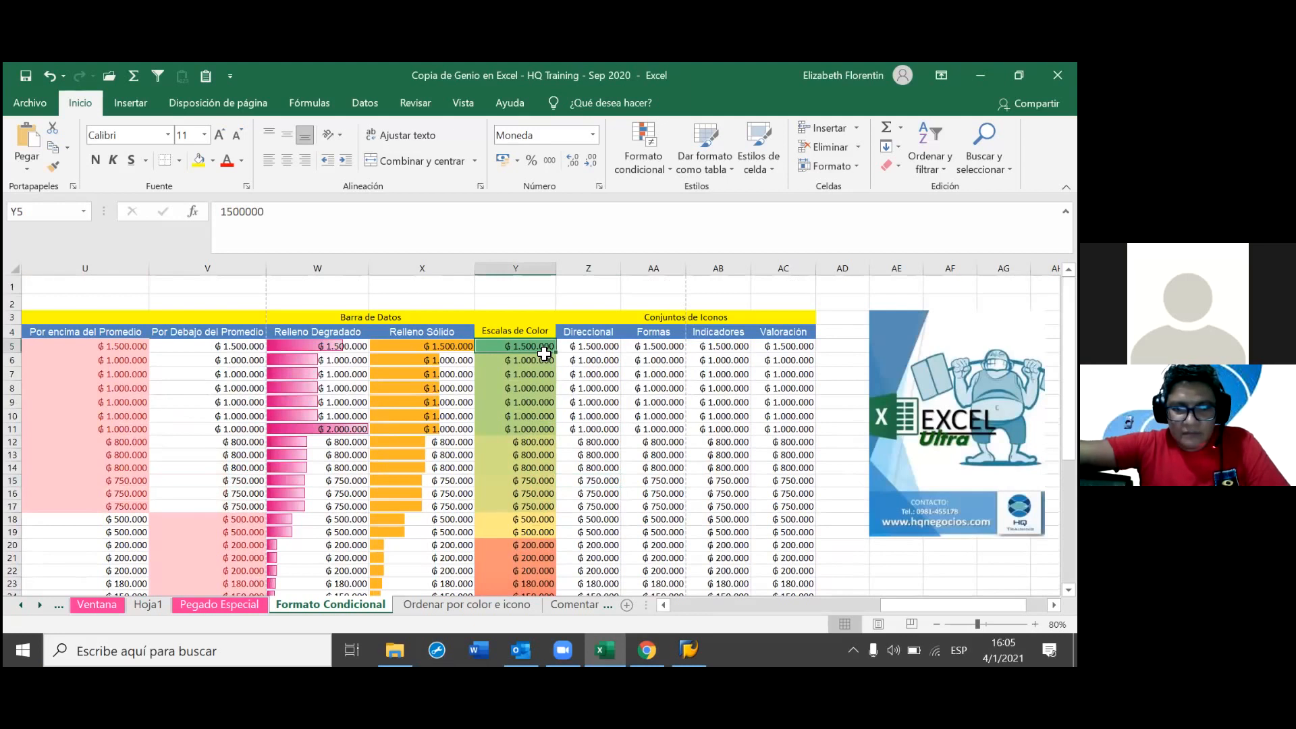
left_click_drag(555, 352, 554, 458)
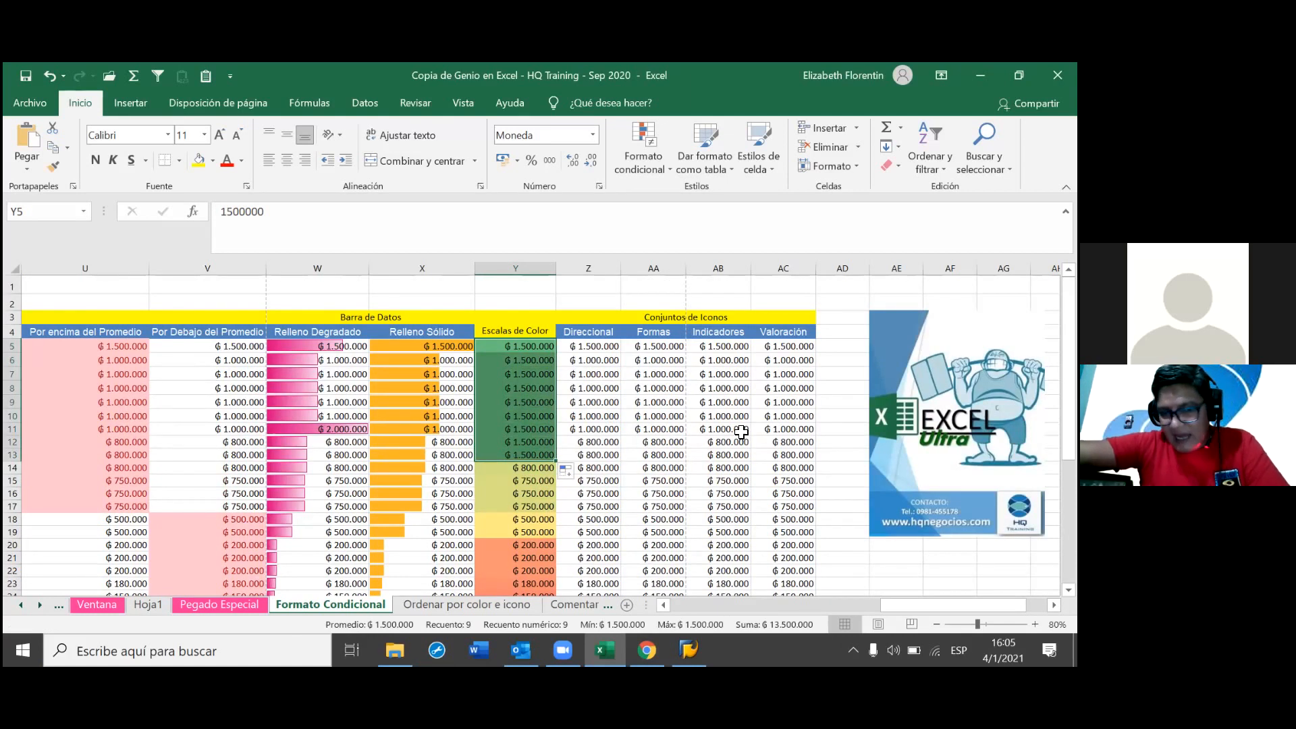
left_click(598, 430)
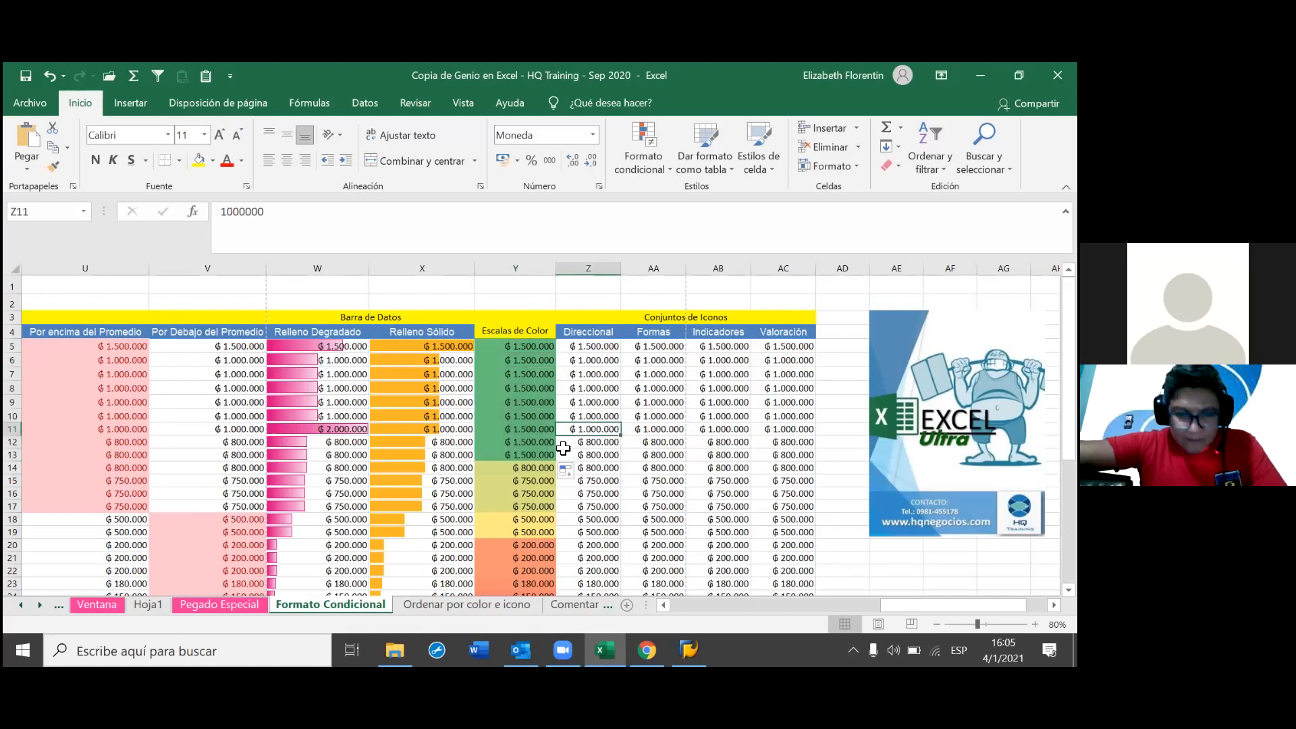
- Set Y14 in the Escalas de Color column to 500000 and copy it down through Y22
left_click(525, 465)
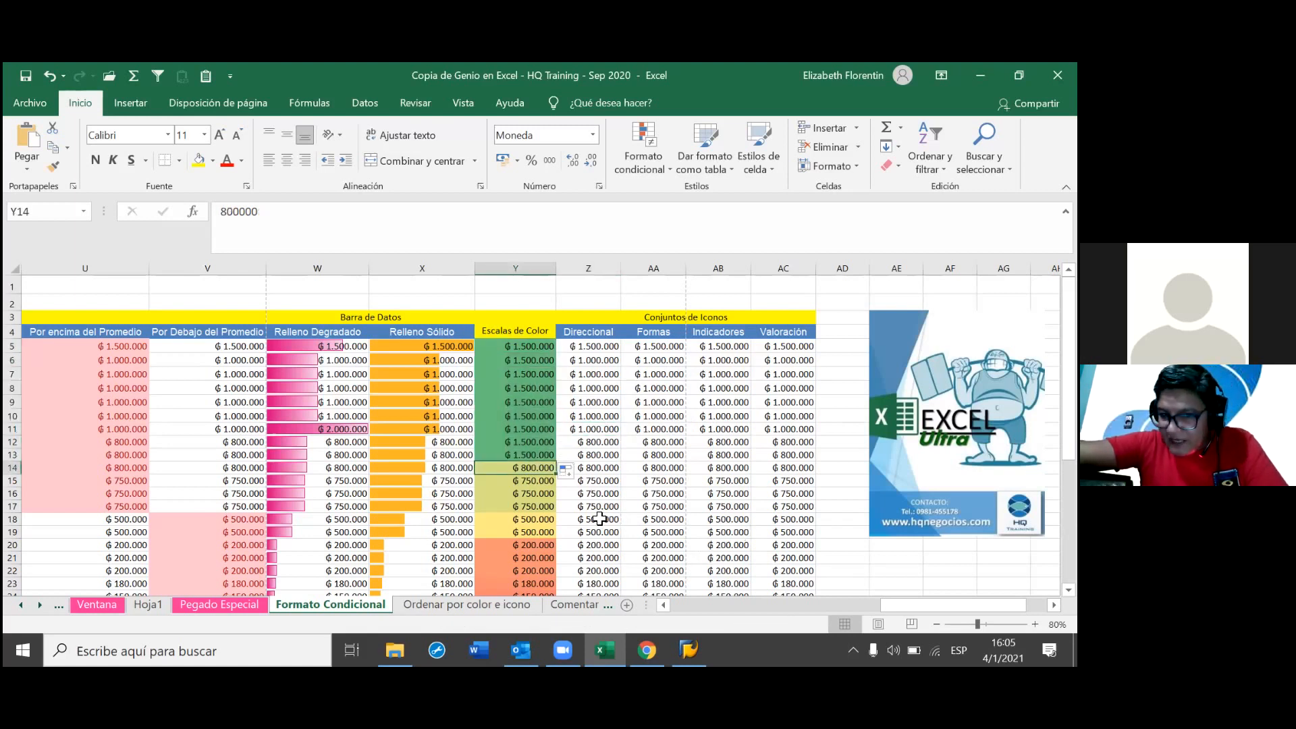
type("500000")
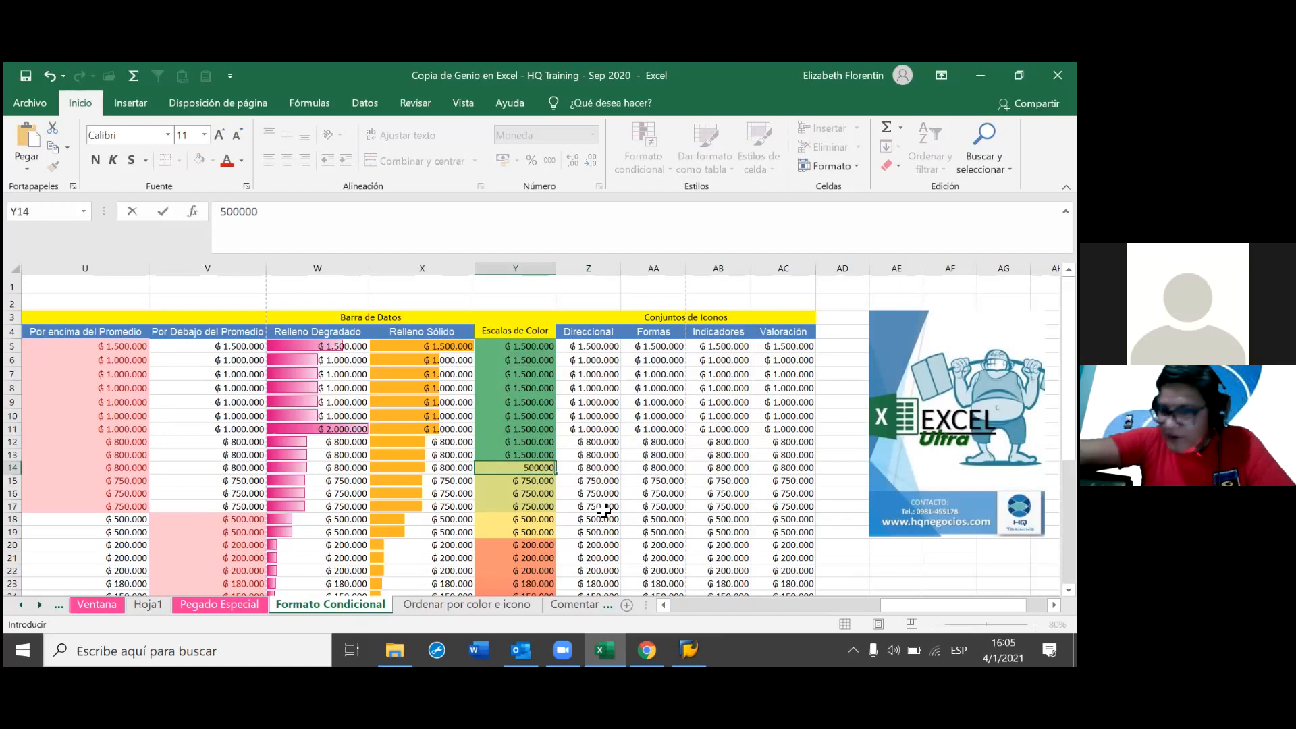
key("Return")
left_click(546, 469)
left_click_drag(557, 489, 547, 561)
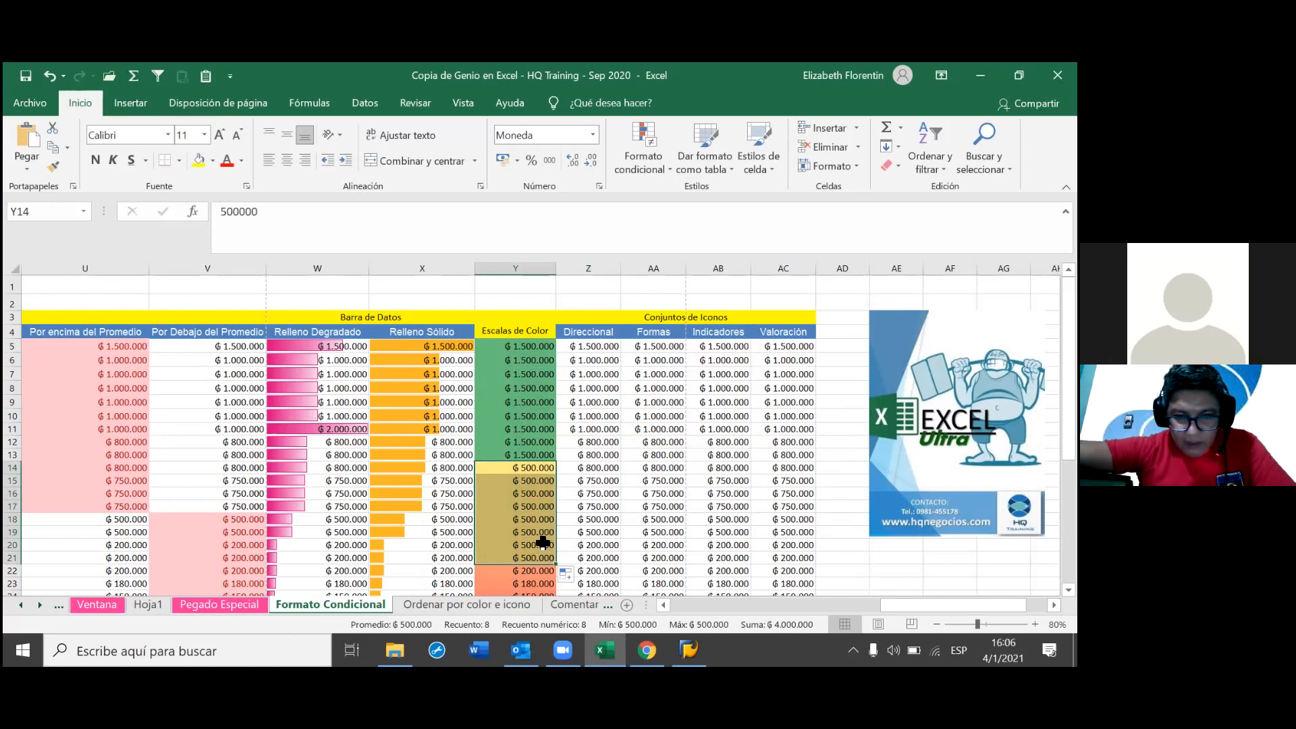
left_click_drag(553, 567, 553, 575)
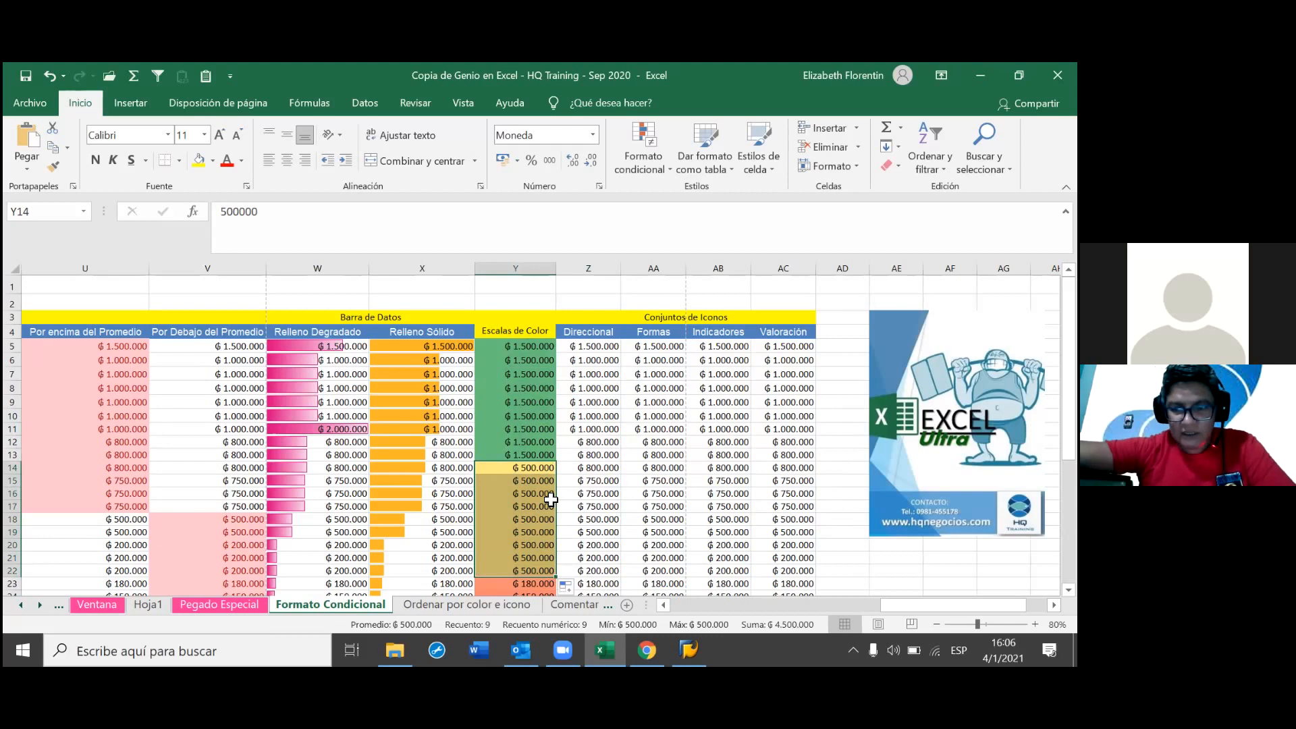
- Set Y23 in the Escalas de Color column to 50000 and copy it down through Y31
scroll(551, 498, "down", 1)
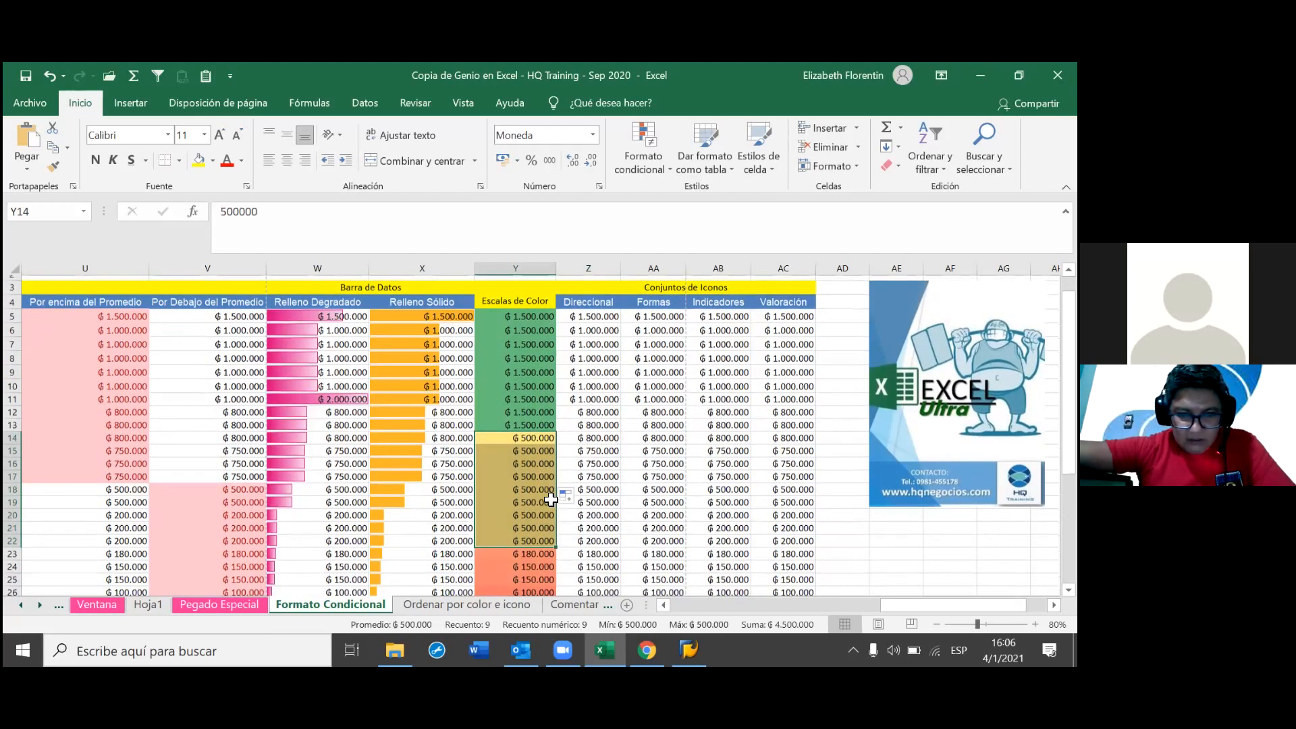
scroll(551, 499, "down", 3)
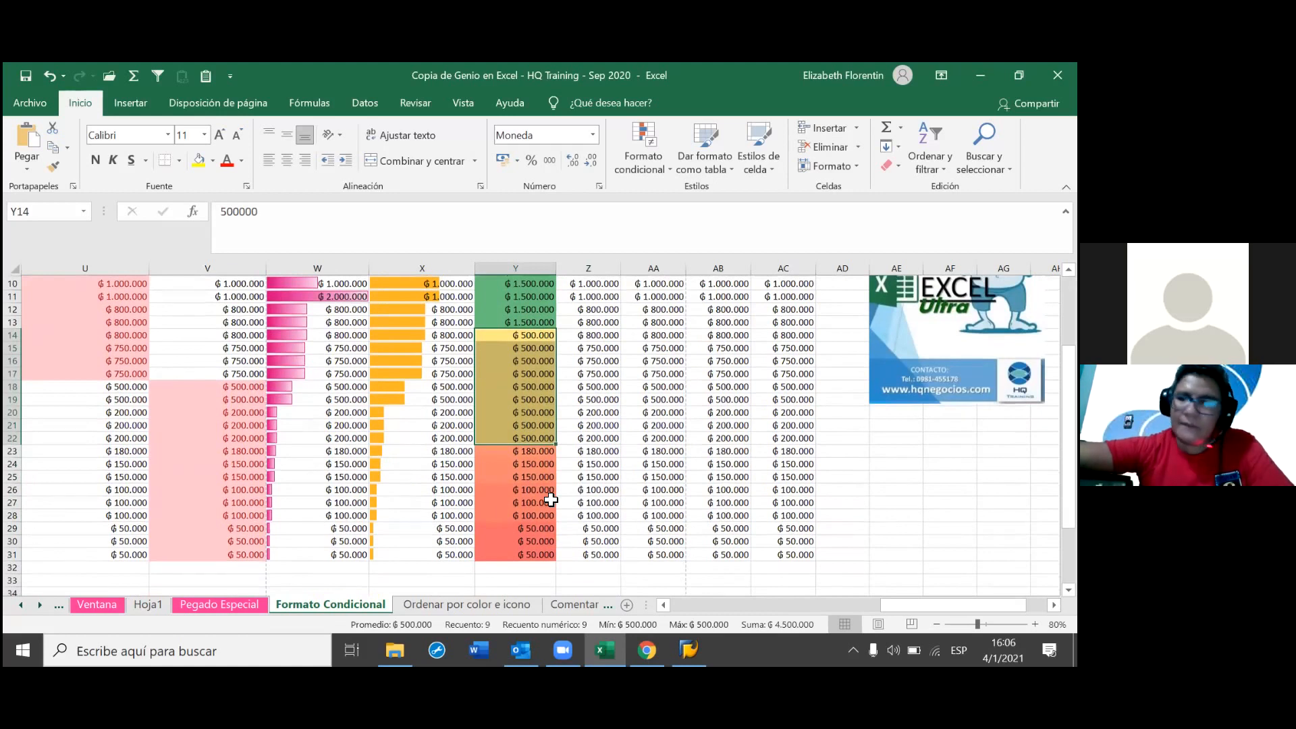
key("Return")
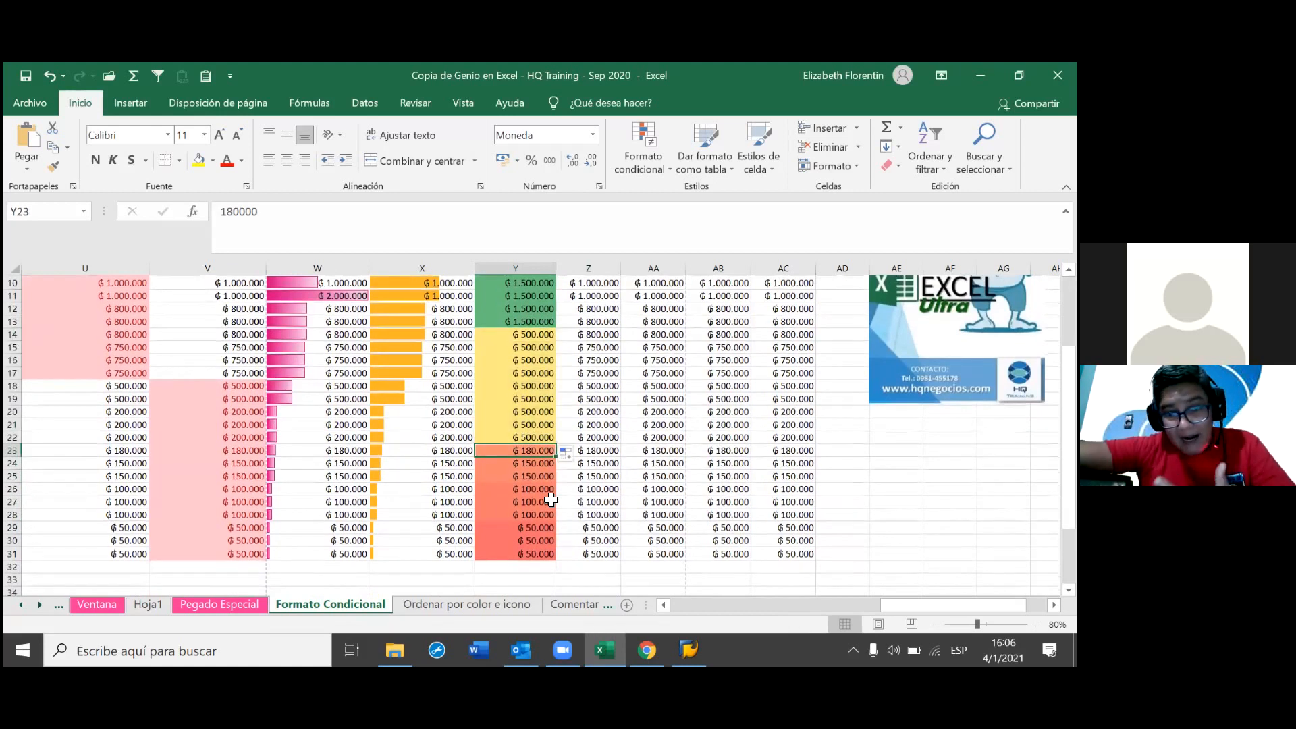
type("1")
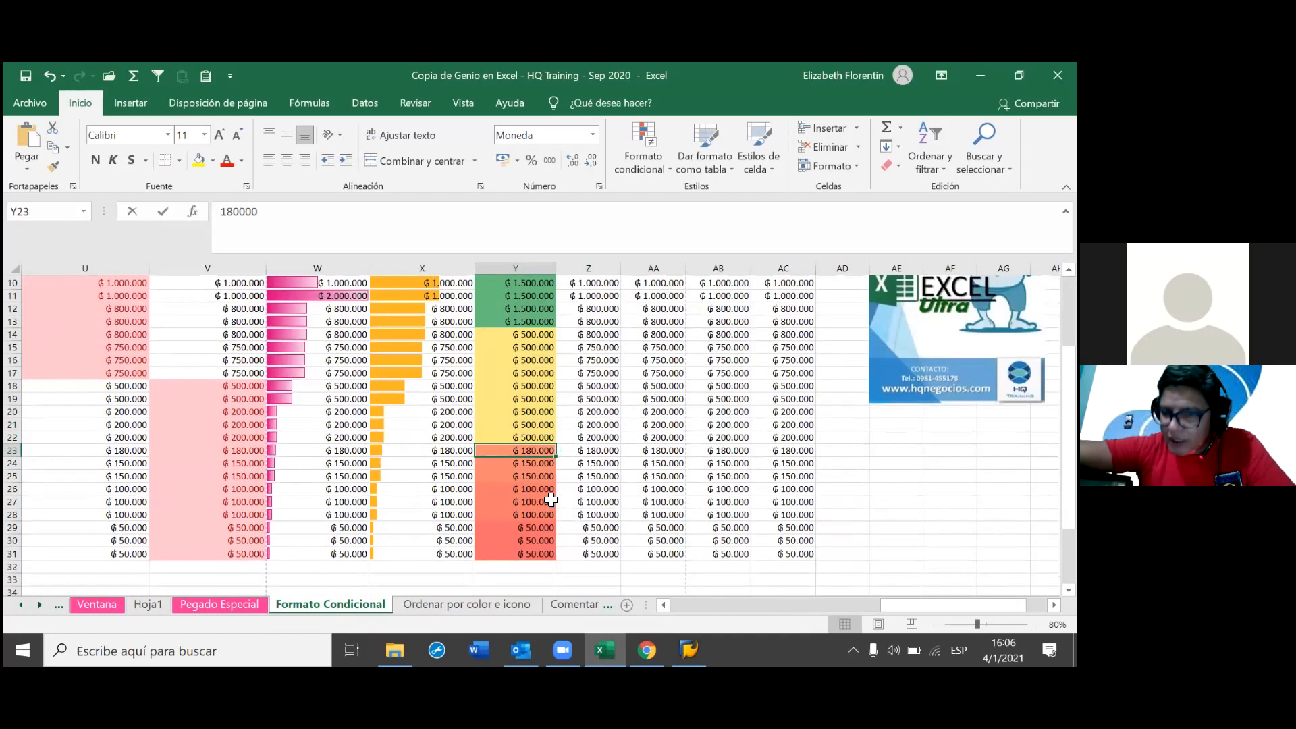
type("50000")
key("Return")
key("Up")
left_click_drag(557, 458, 549, 562)
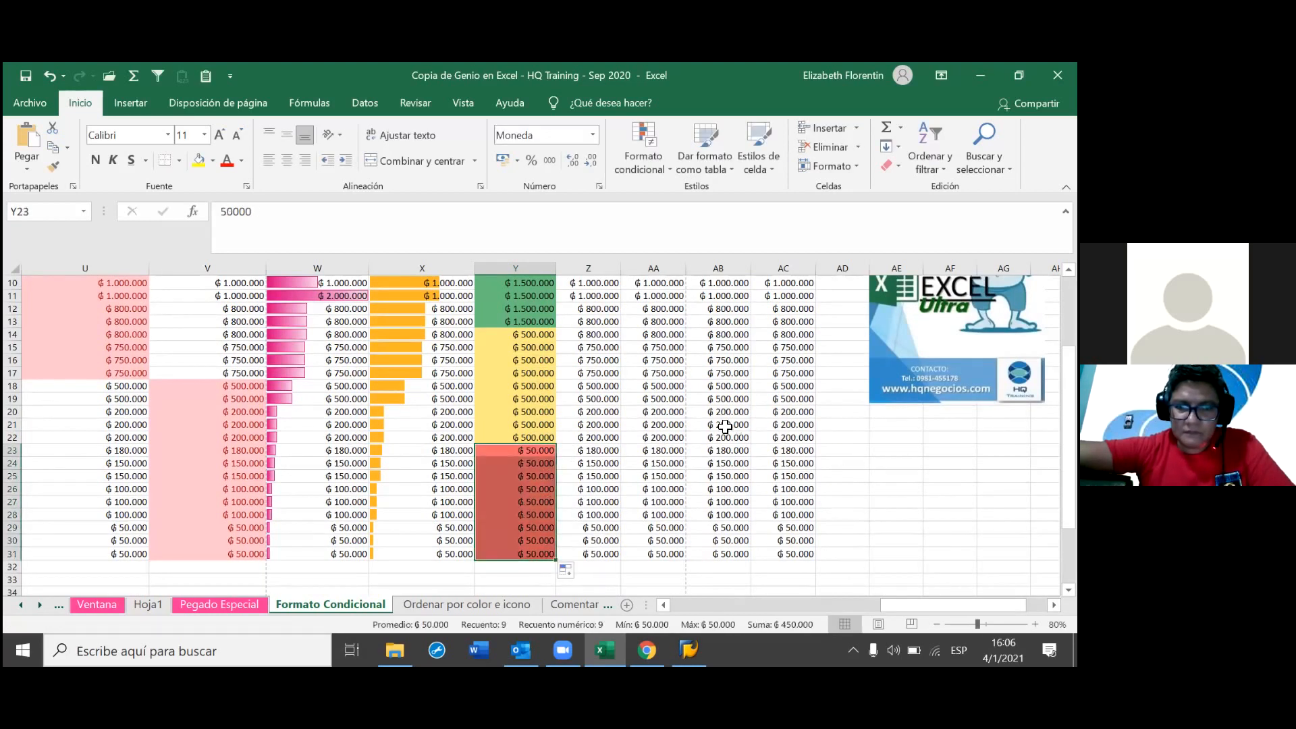
- Examine how the color scale shades the three blocks of equal values in the Escalas de Color column
left_click(537, 410)
scroll(631, 410, "up", 1)
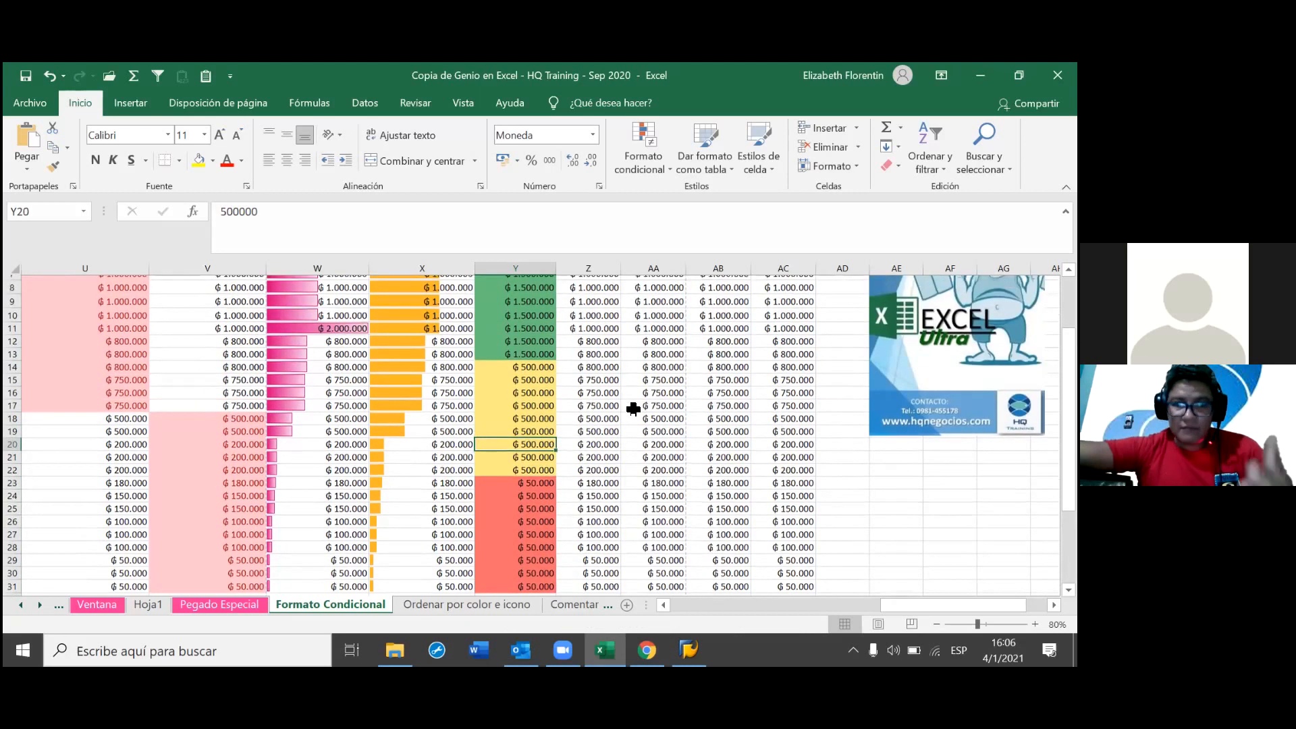
scroll(633, 409, "up", 1)
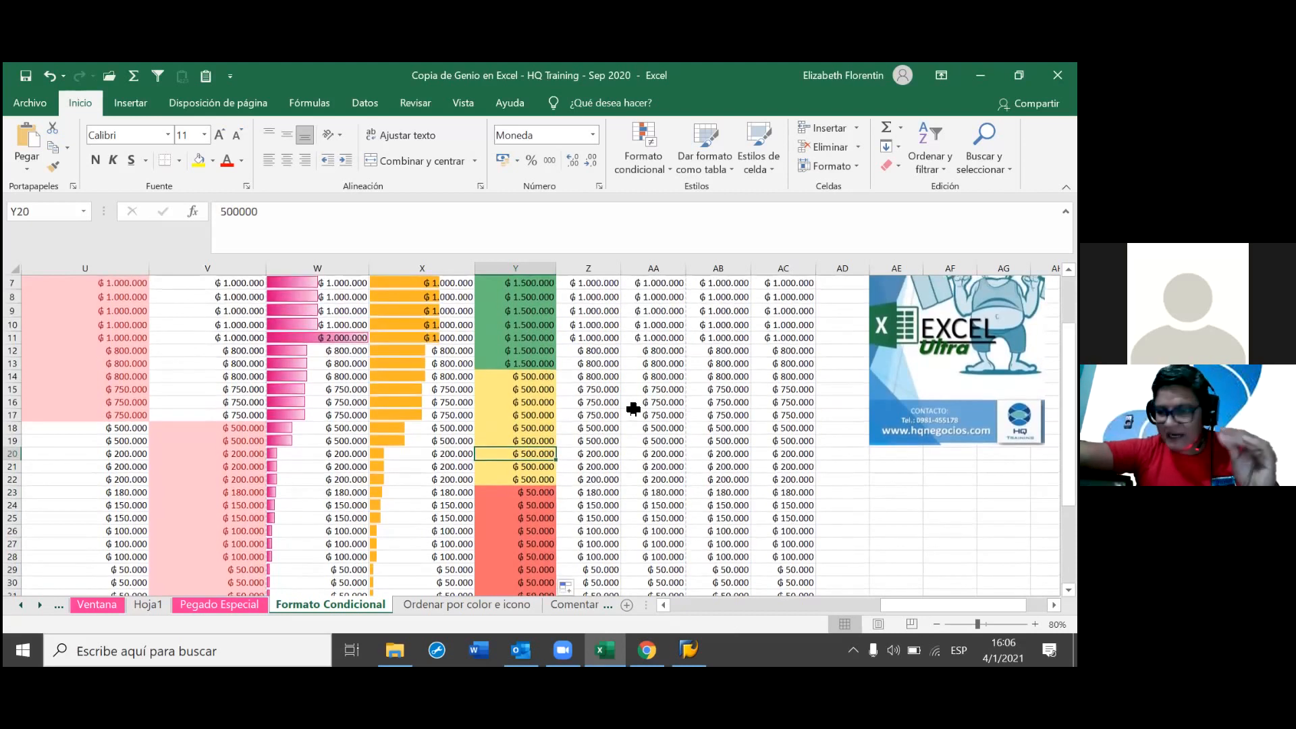
scroll(633, 409, "up", 1)
scroll(647, 407, "down", 1)
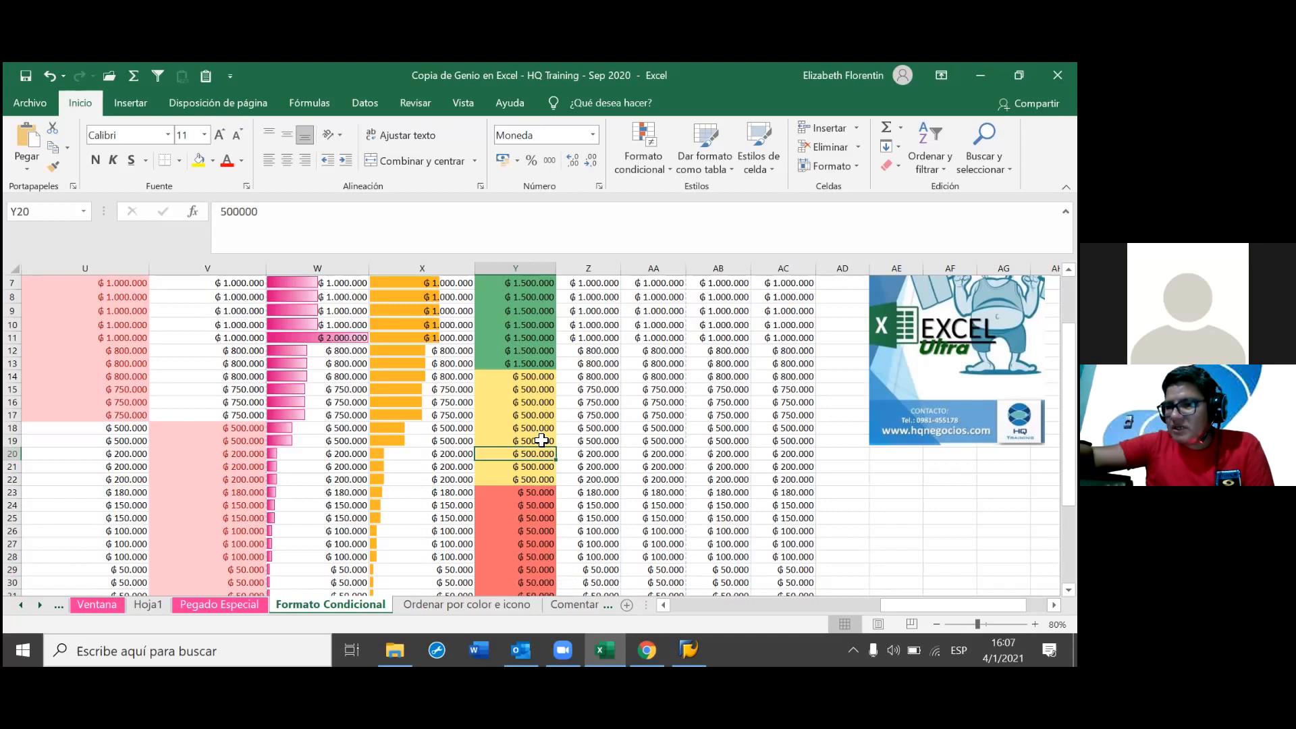
scroll(544, 440, "down", 1)
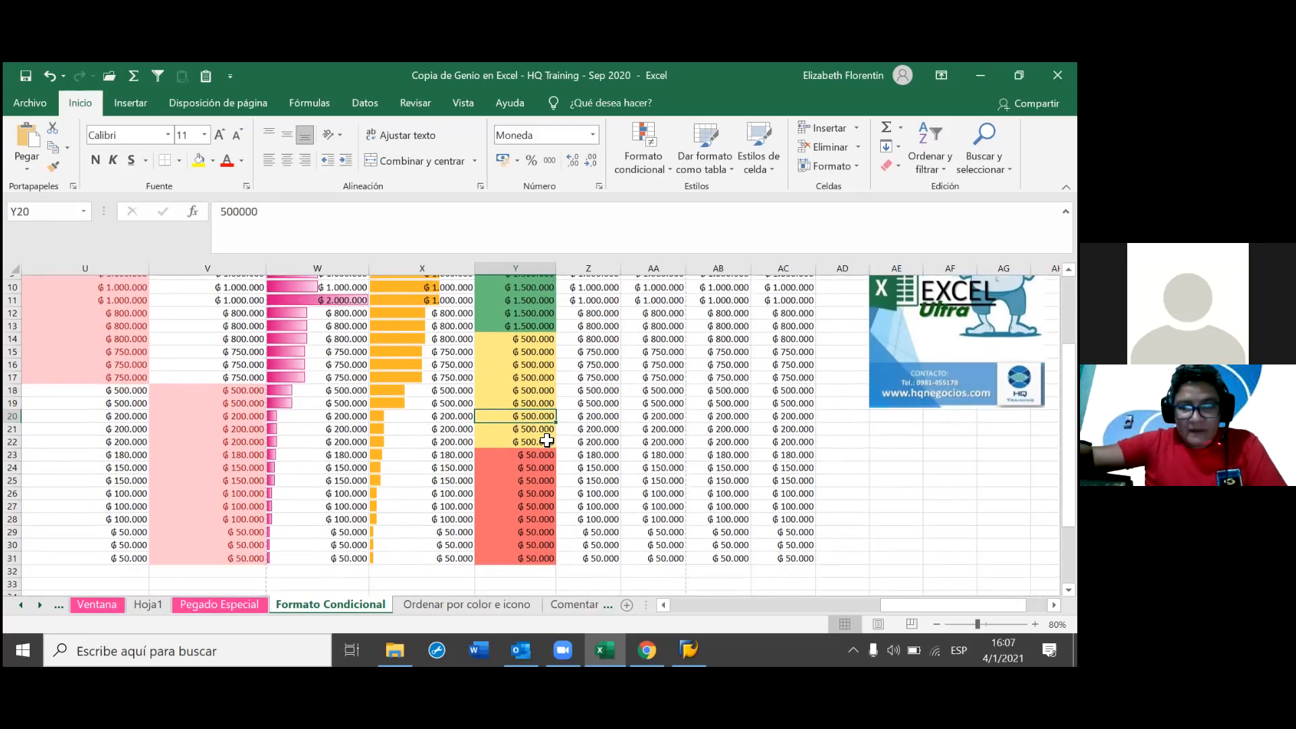
scroll(547, 440, "down", 1)
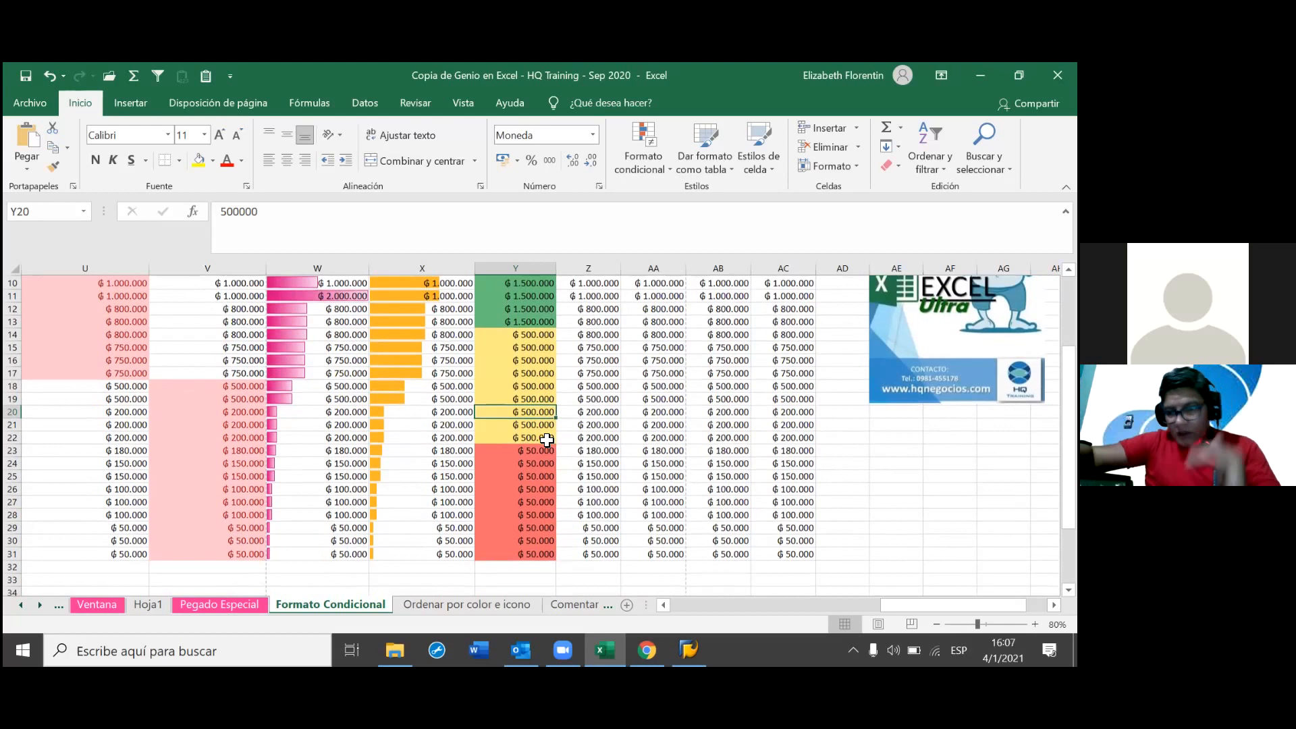
scroll(547, 441, "up", 2)
left_click(526, 418)
type("1450")
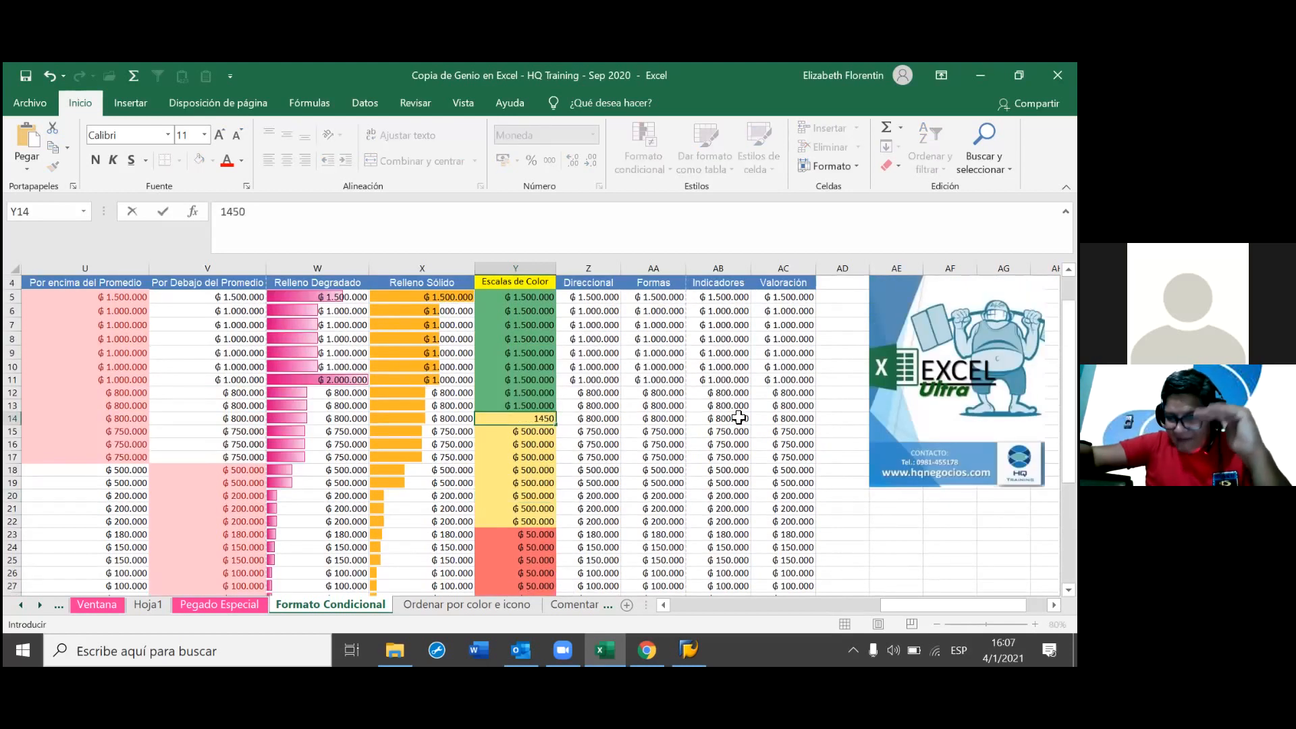
key("Tab")
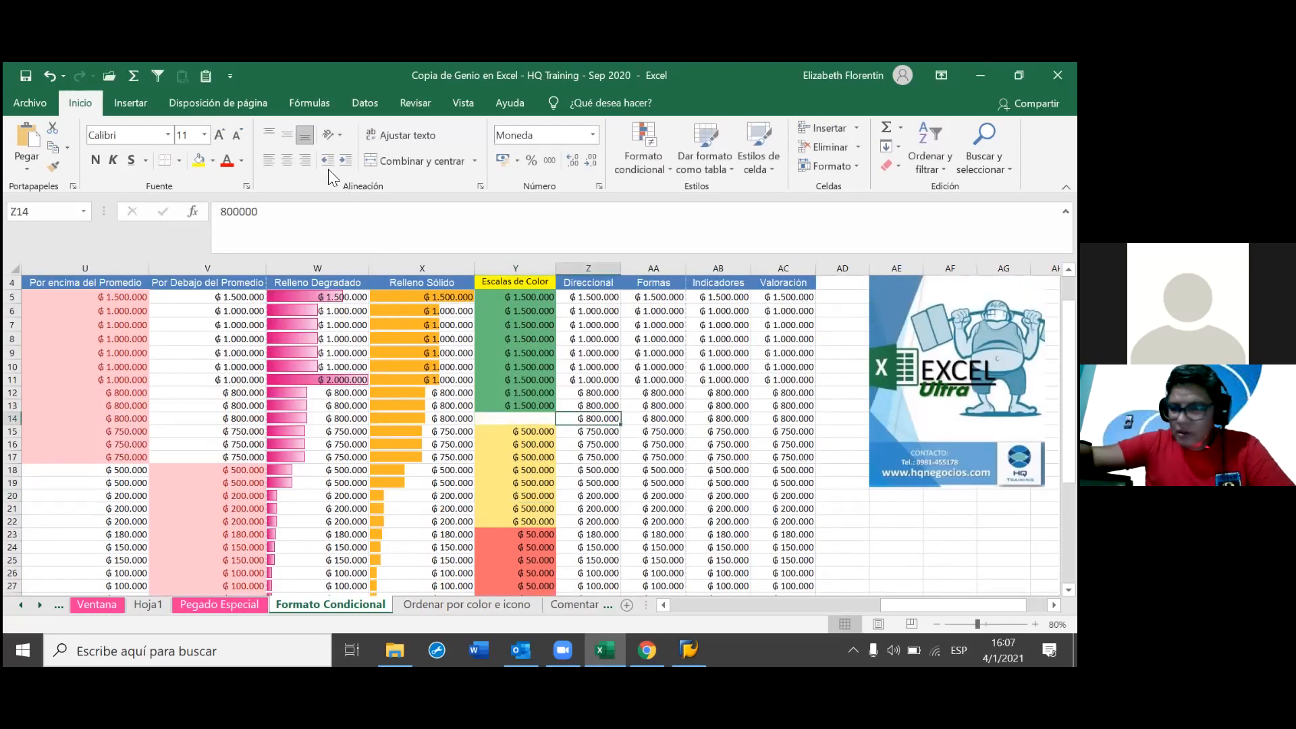
left_click(49, 76)
- Set Y6 to 1450000 and extend the decreasing series from Y5:Y6 down through Y31
left_click(537, 310)
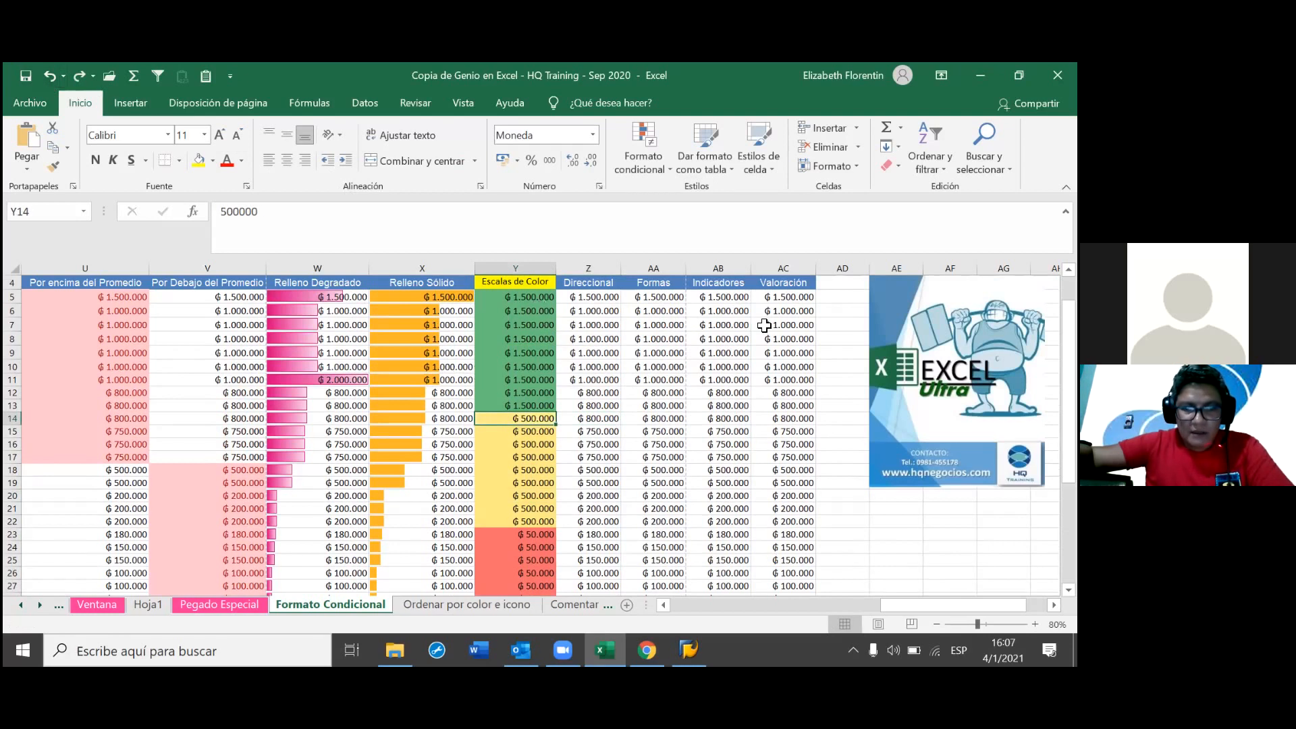
type("1450000")
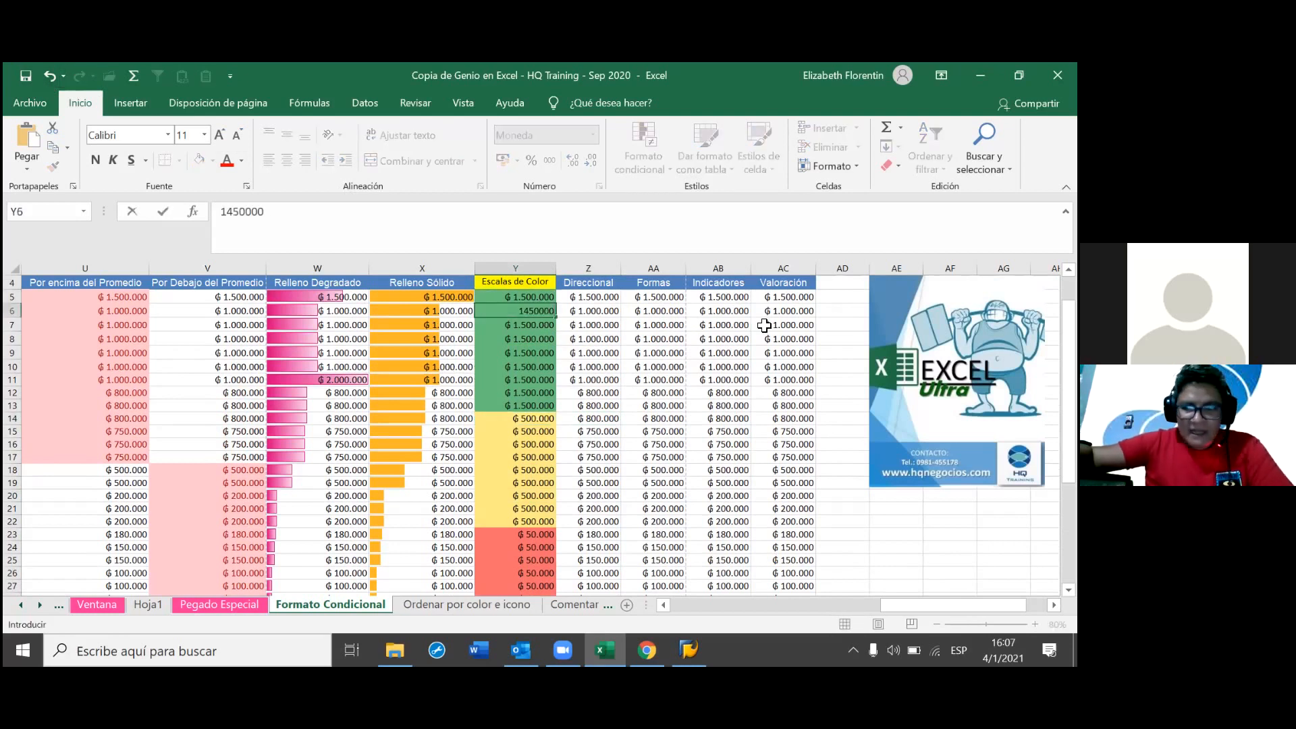
key("Return")
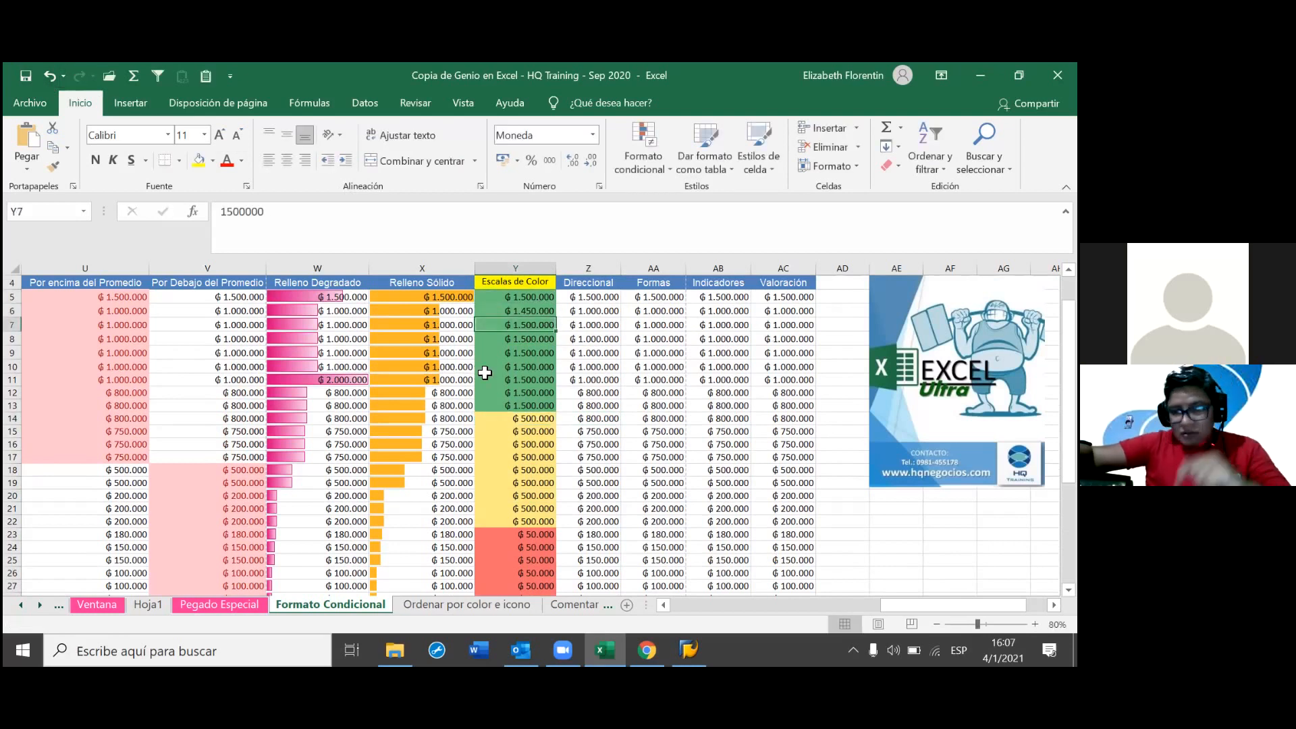
left_click(547, 312)
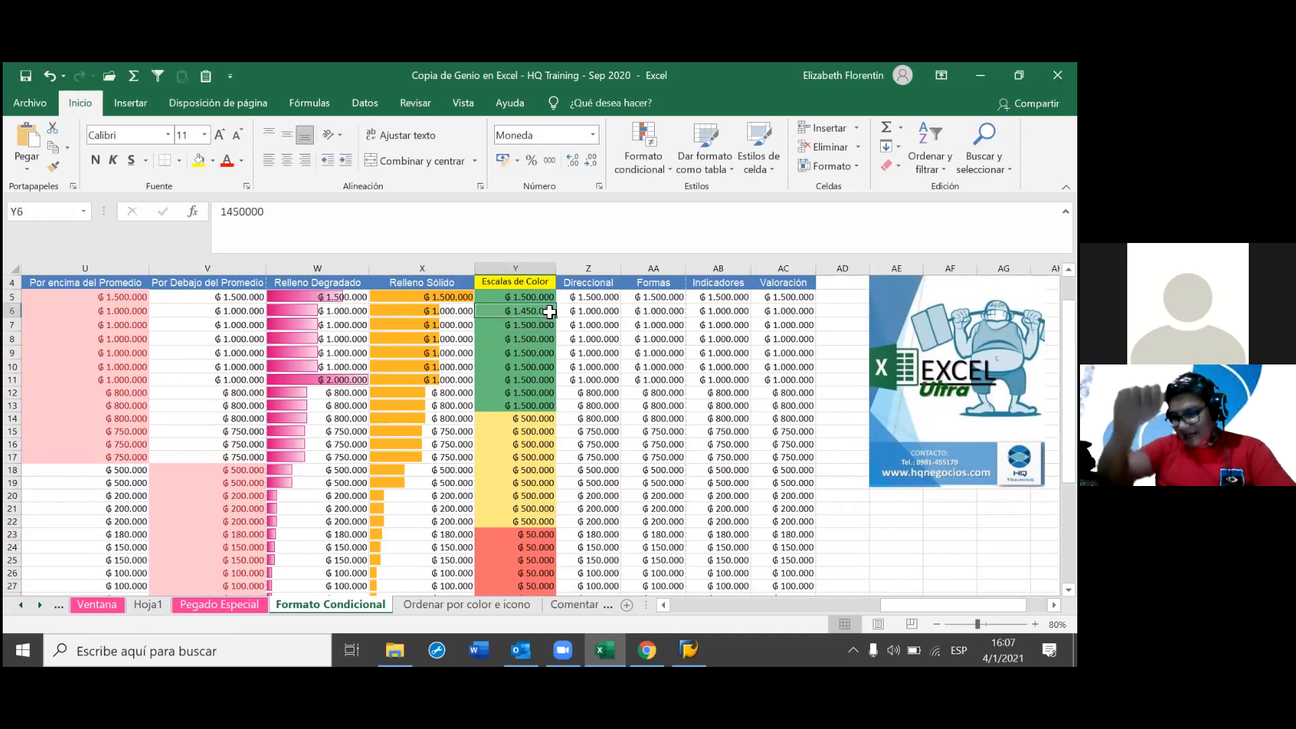
left_click_drag(543, 302, 544, 301)
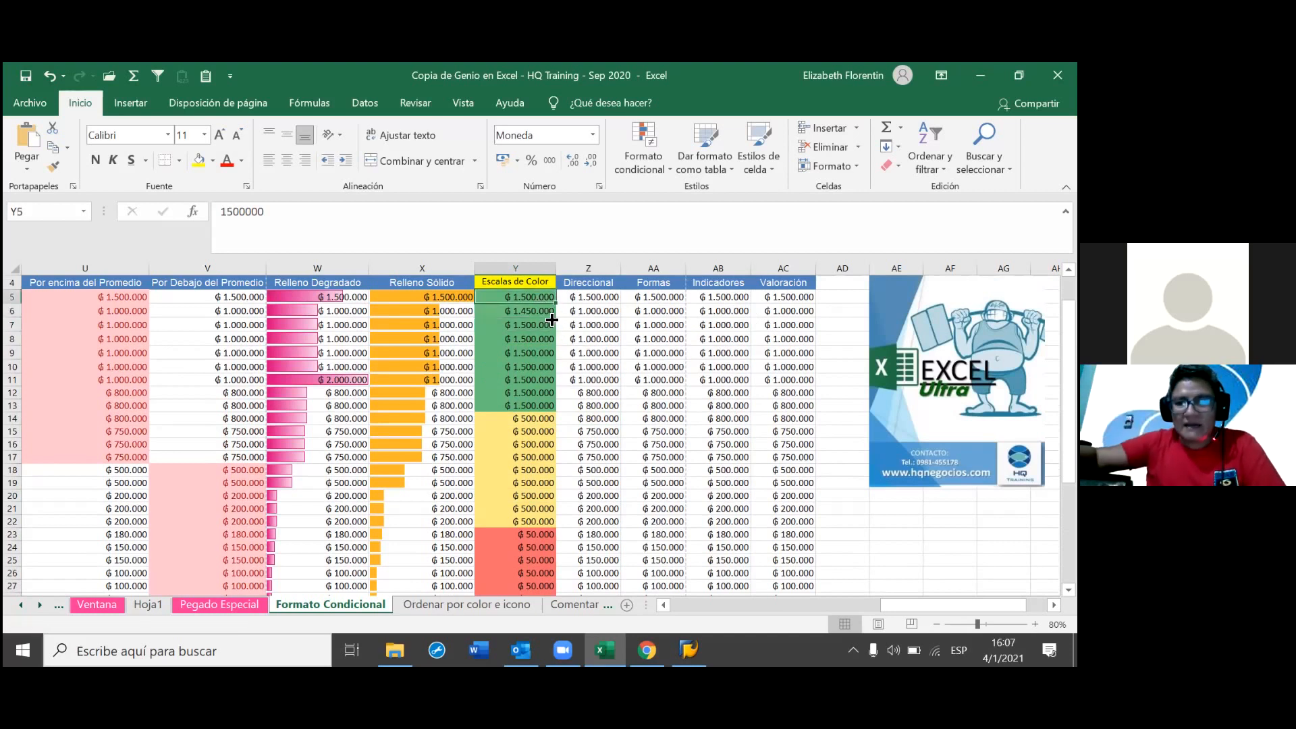
double_click(554, 317)
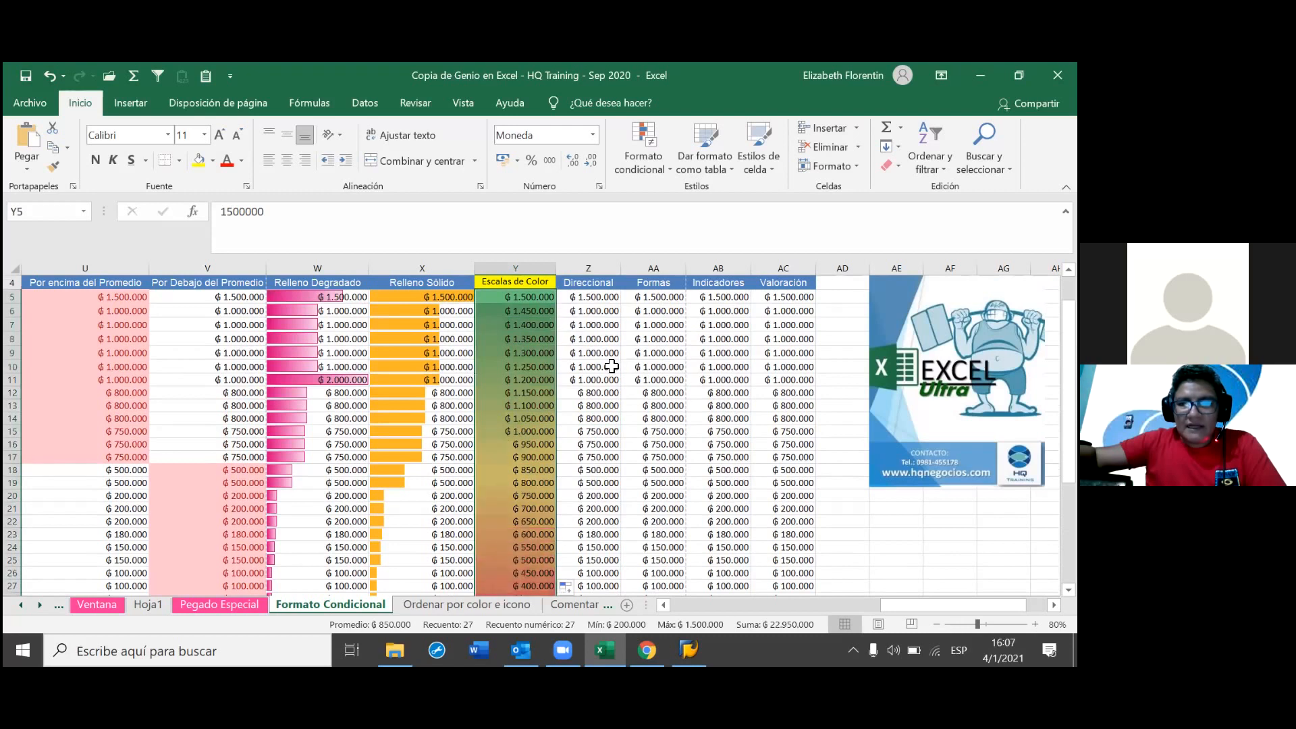
- Examine the color gradient across the decreasing series in the Escalas de Color column, from Y5 down to Y31
scroll(665, 459, "down", 1)
scroll(665, 459, "down", 2)
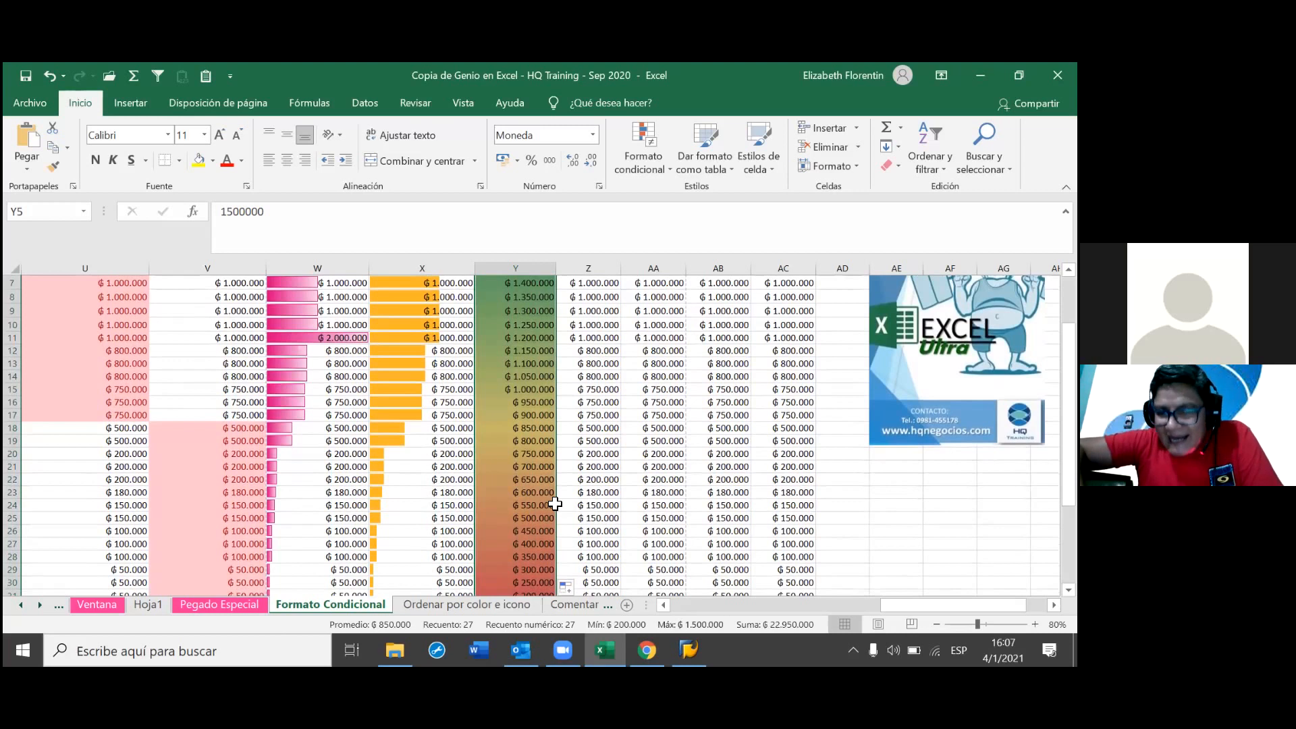
scroll(553, 507, "up", 2)
left_click(537, 583)
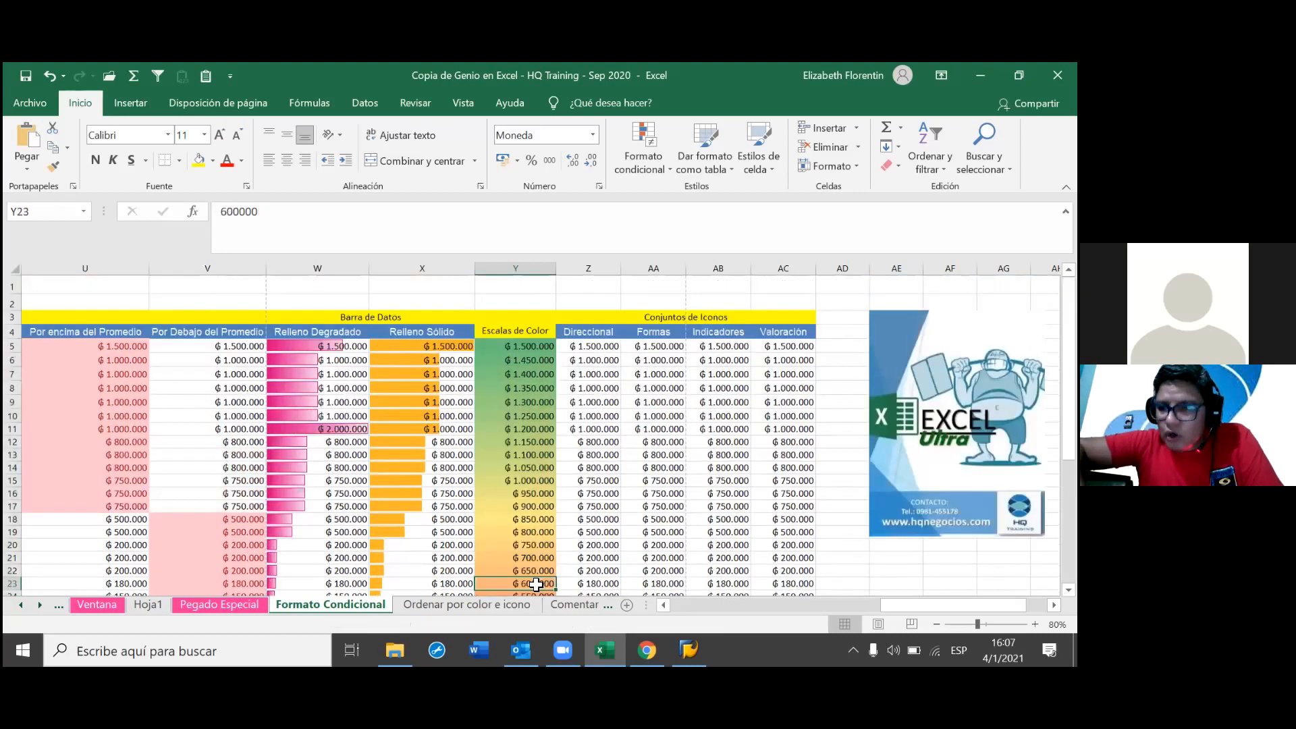
scroll(536, 585, "down", 3)
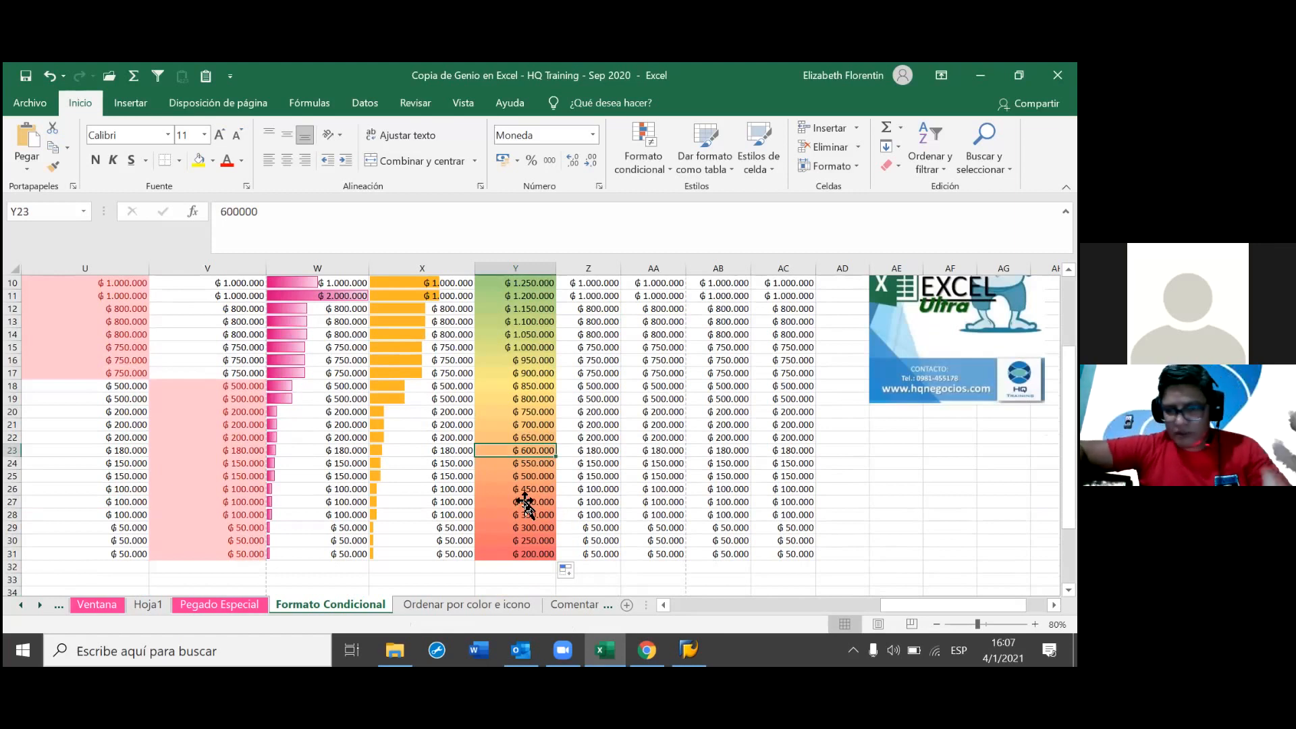
scroll(526, 504, "up", 1)
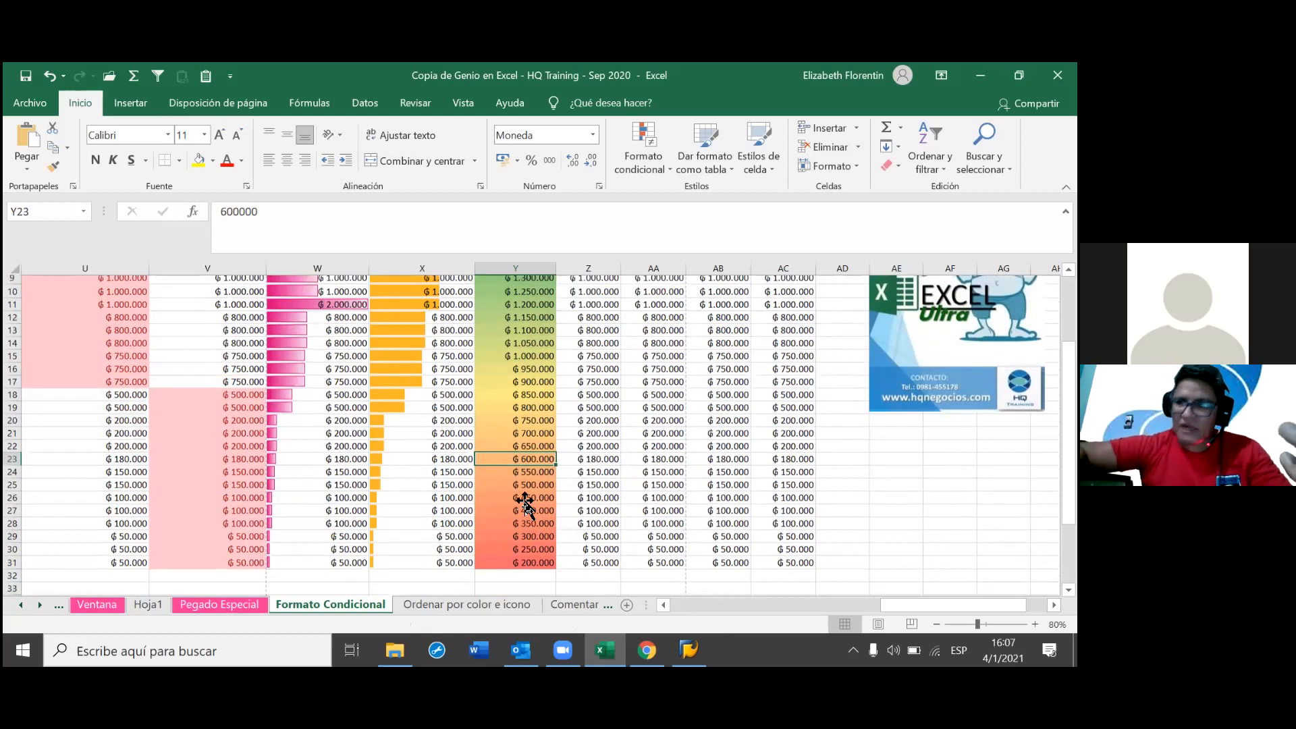
scroll(525, 504, "up", 1)
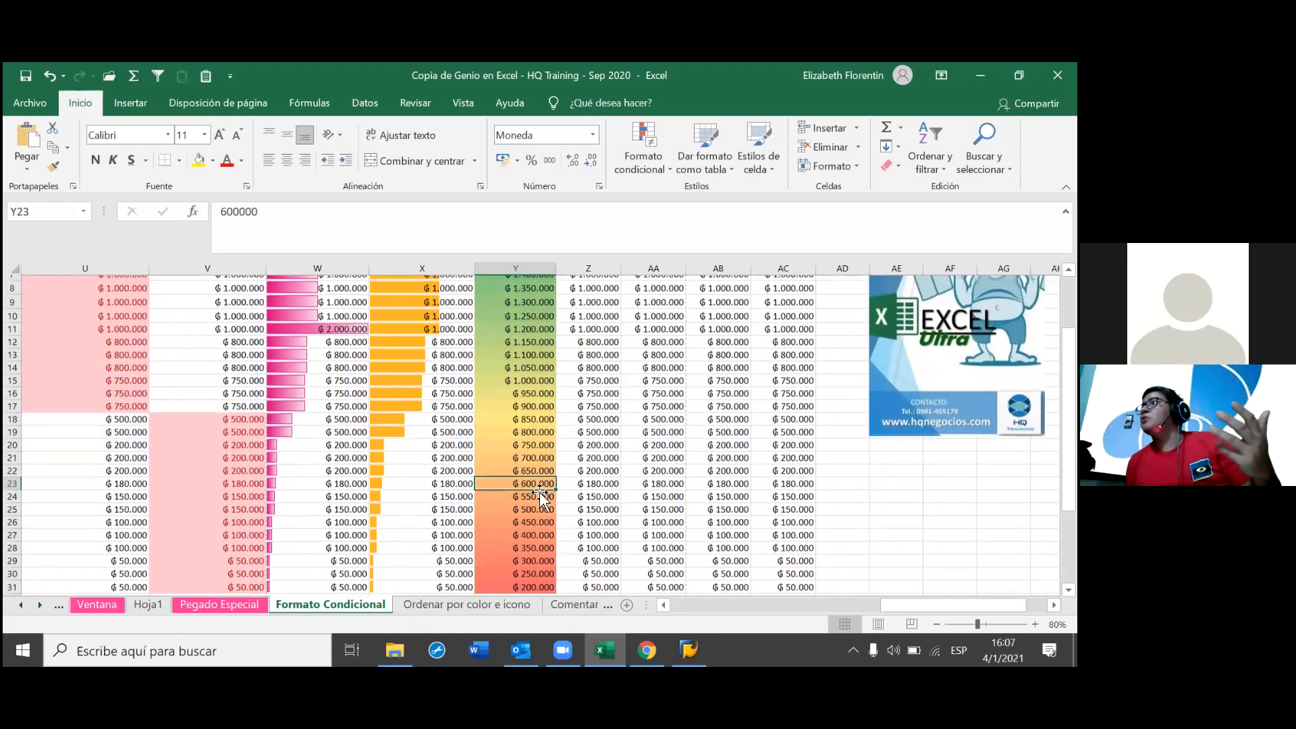
scroll(540, 493, "up", 1)
scroll(540, 493, "down", 2)
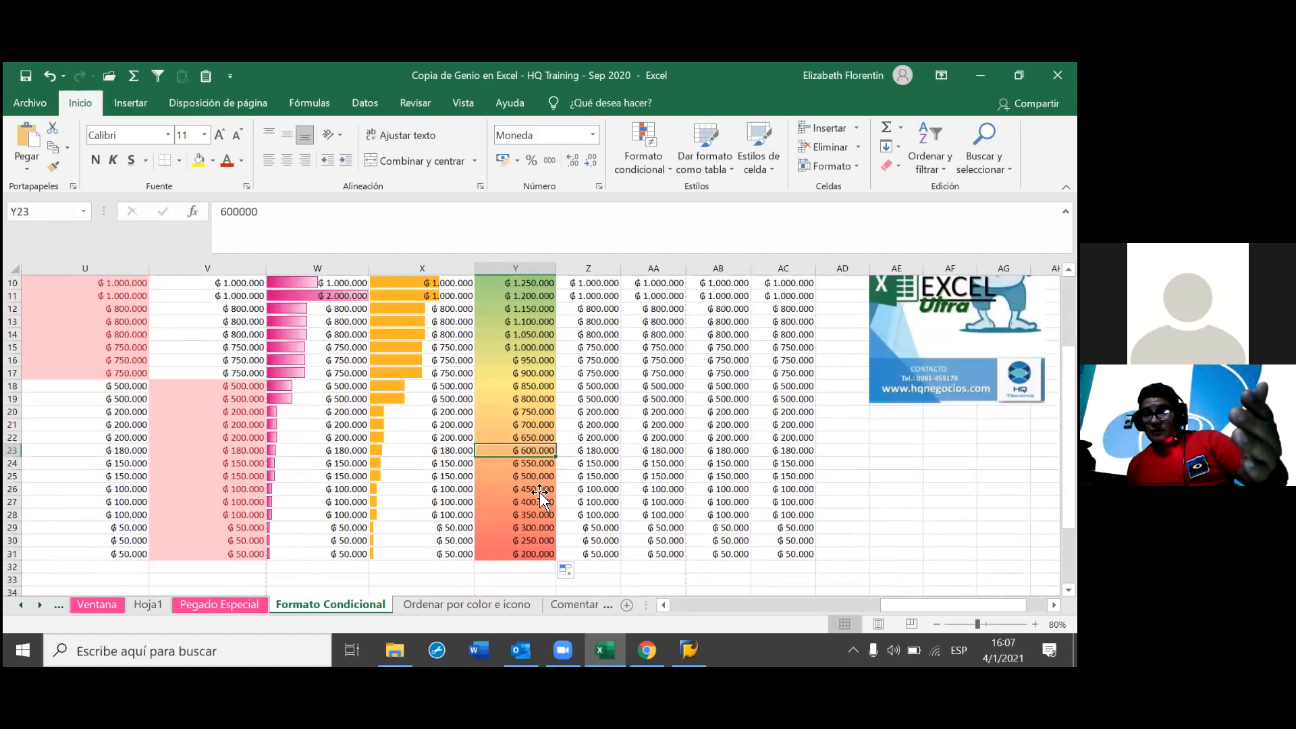
scroll(540, 493, "up", 1)
scroll(540, 493, "up", 1)
scroll(540, 493, "up", 1)
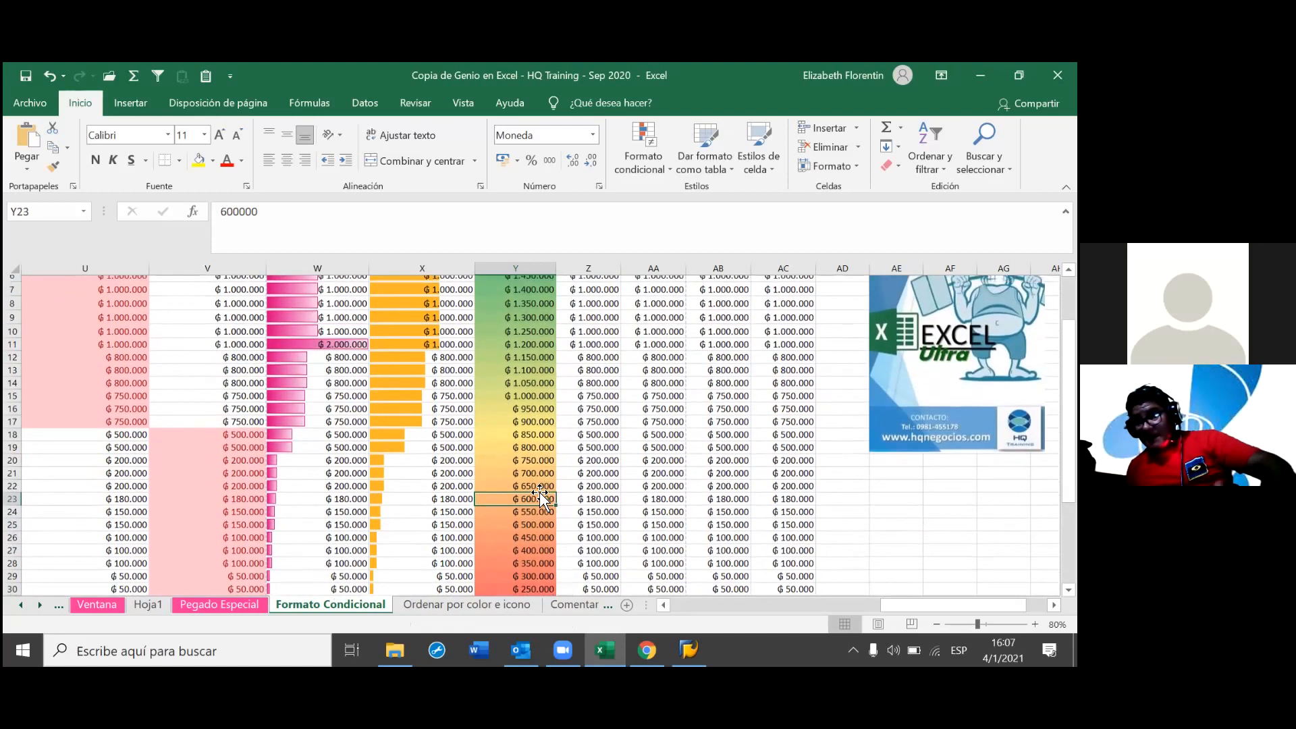
scroll(540, 497, "up", 1)
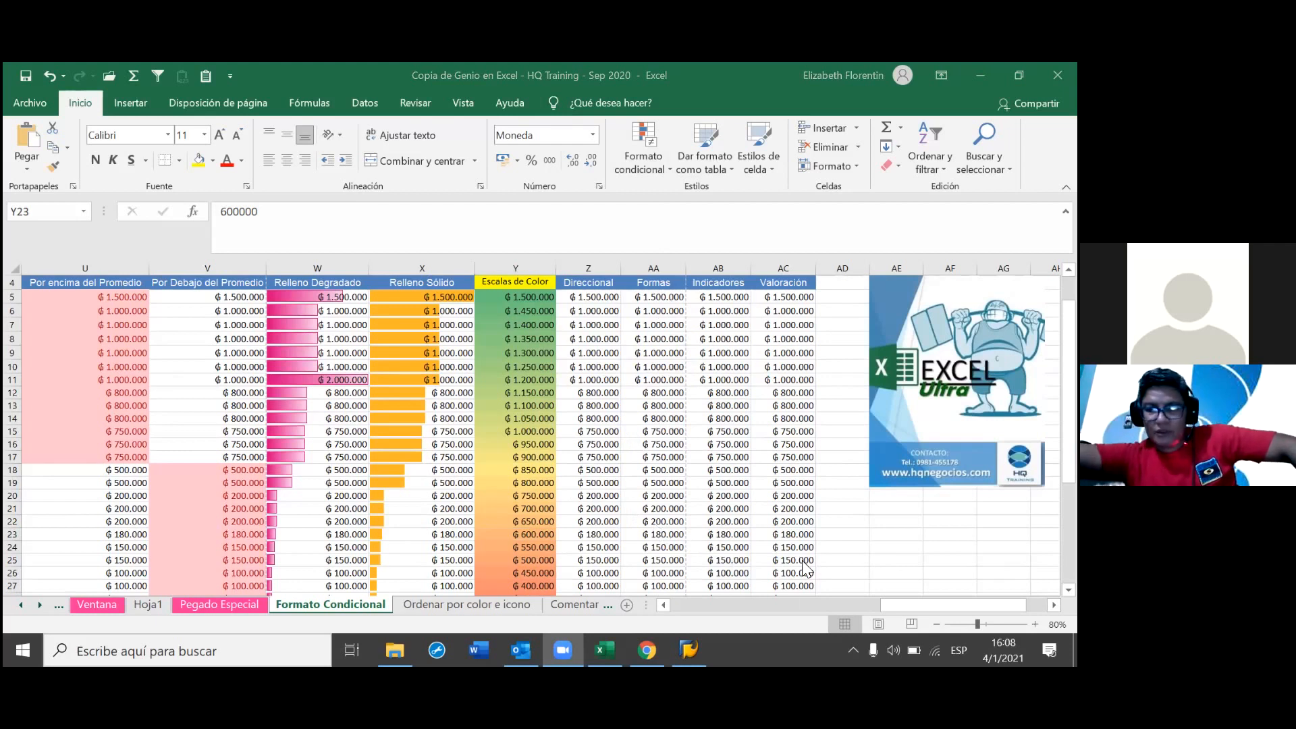
- Copy Y5's value of 1500000 down the Escalas de Color column through Y31 and examine the resulting shading
left_click(543, 298)
double_click(557, 304)
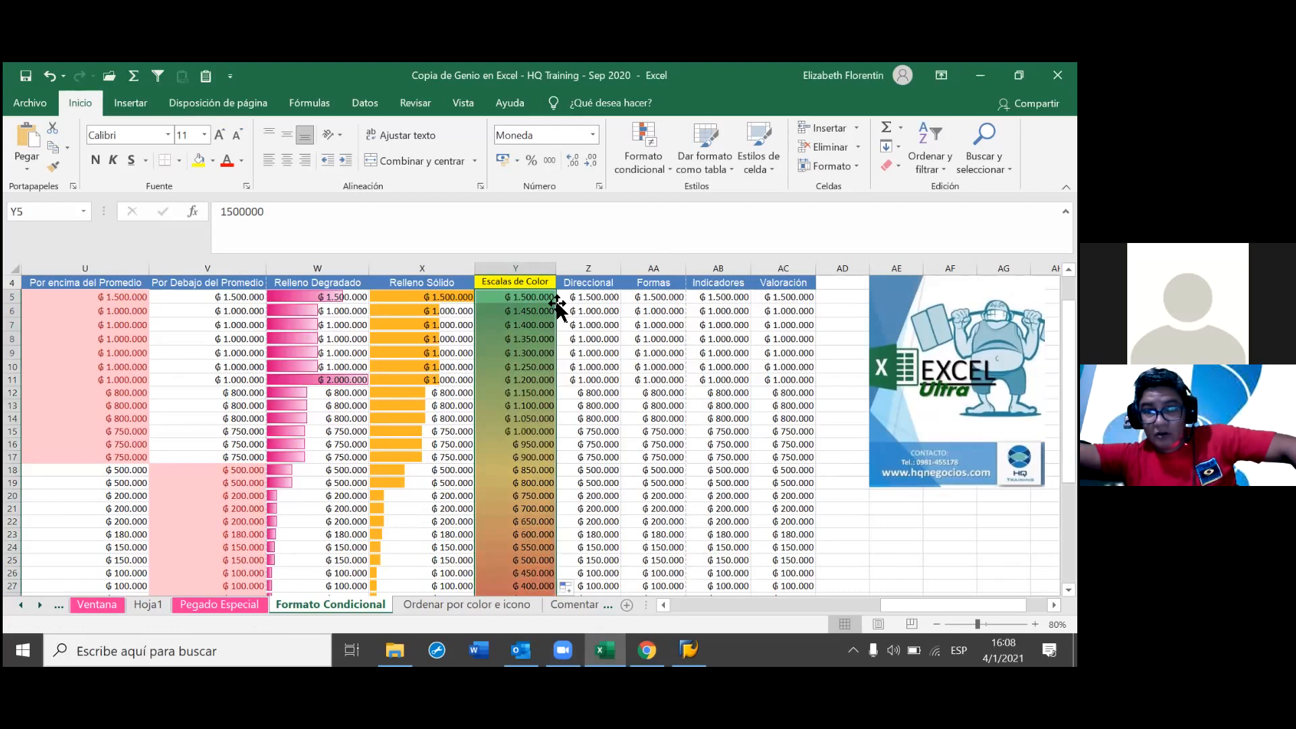
scroll(636, 484, "down", 1)
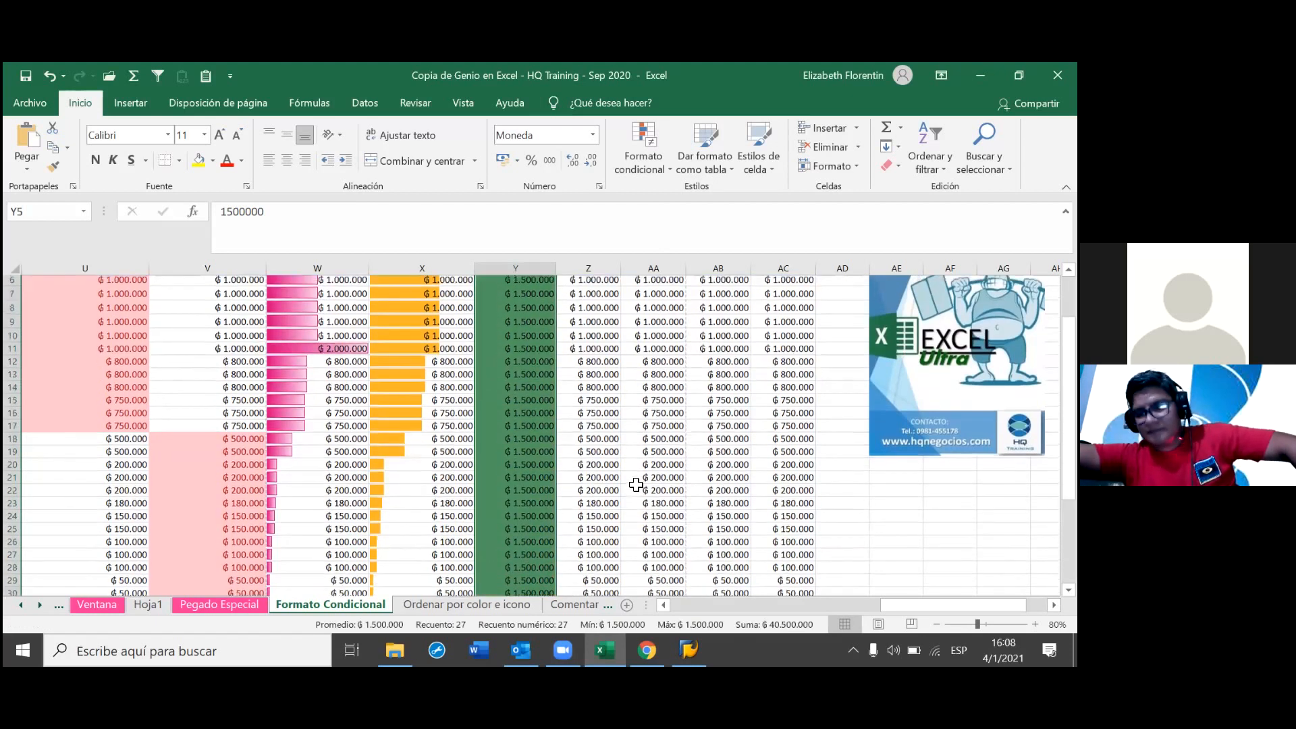
scroll(636, 484, "down", 1)
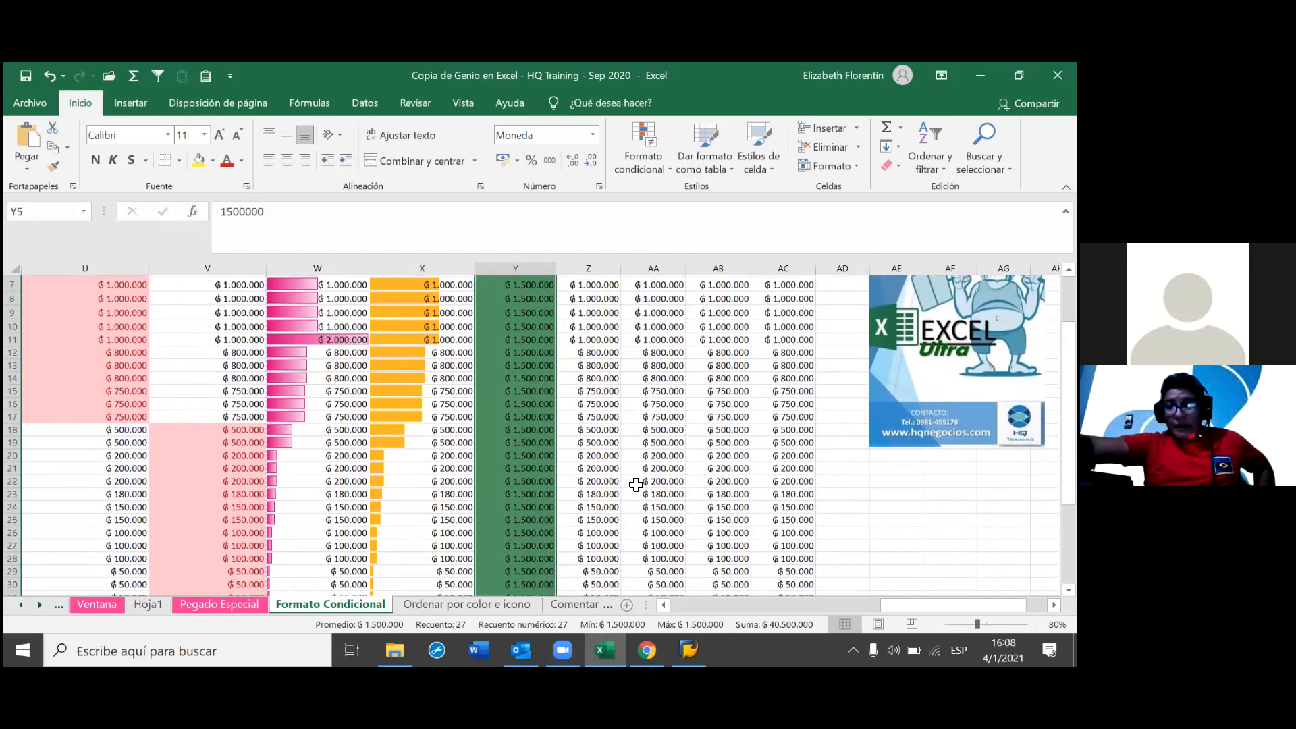
scroll(636, 485, "down", 1)
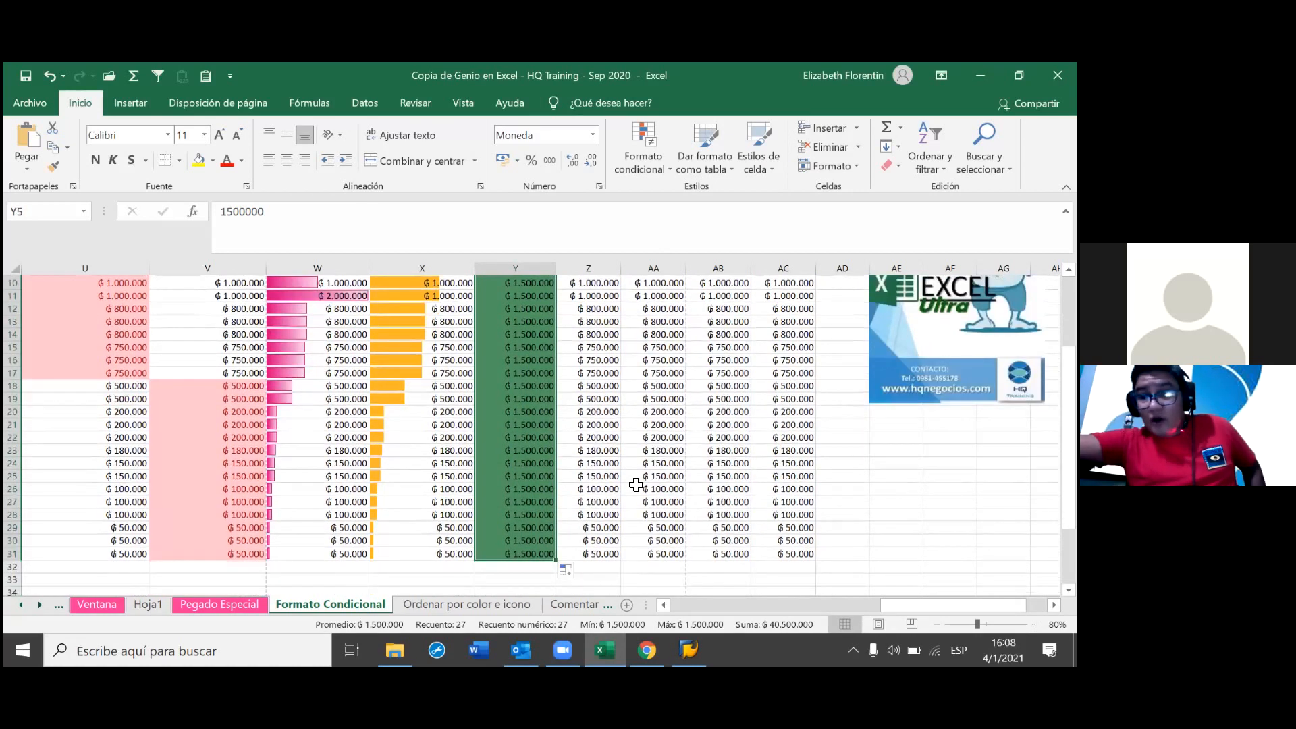
key("Down")
key("Down")
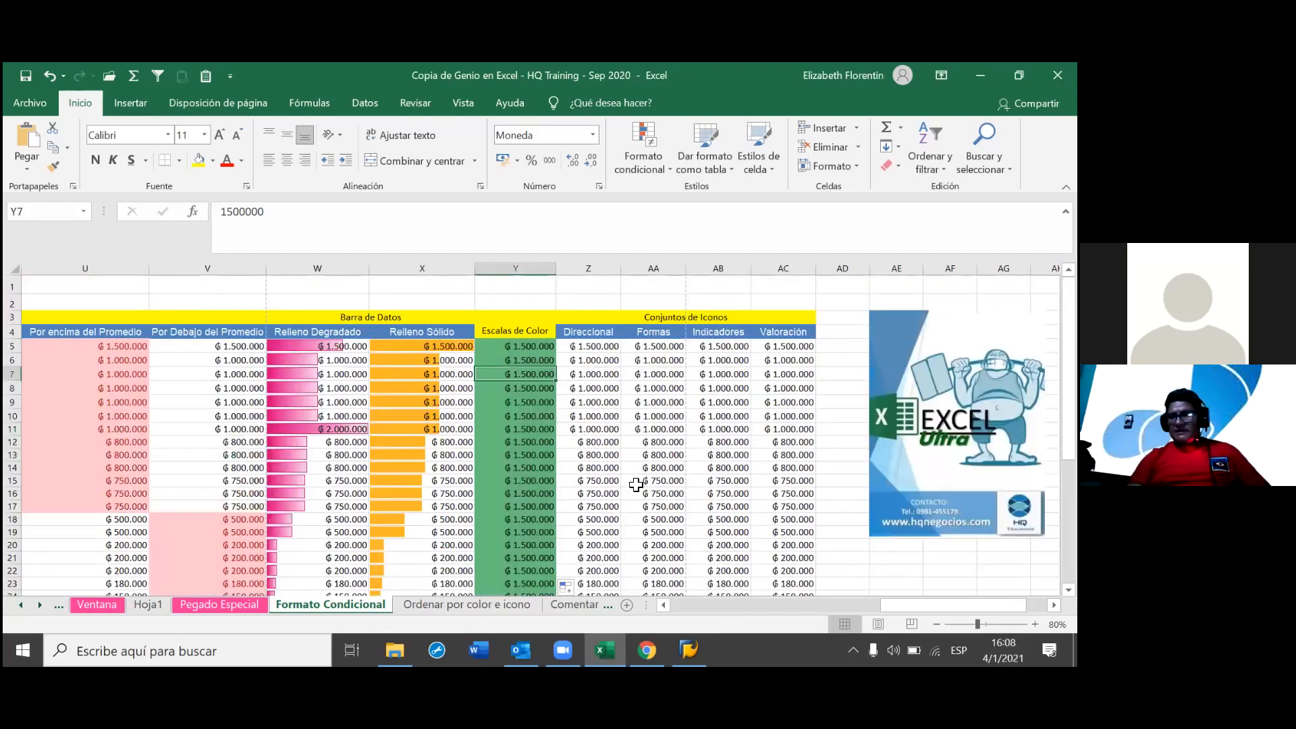
key("Up")
key("Up")
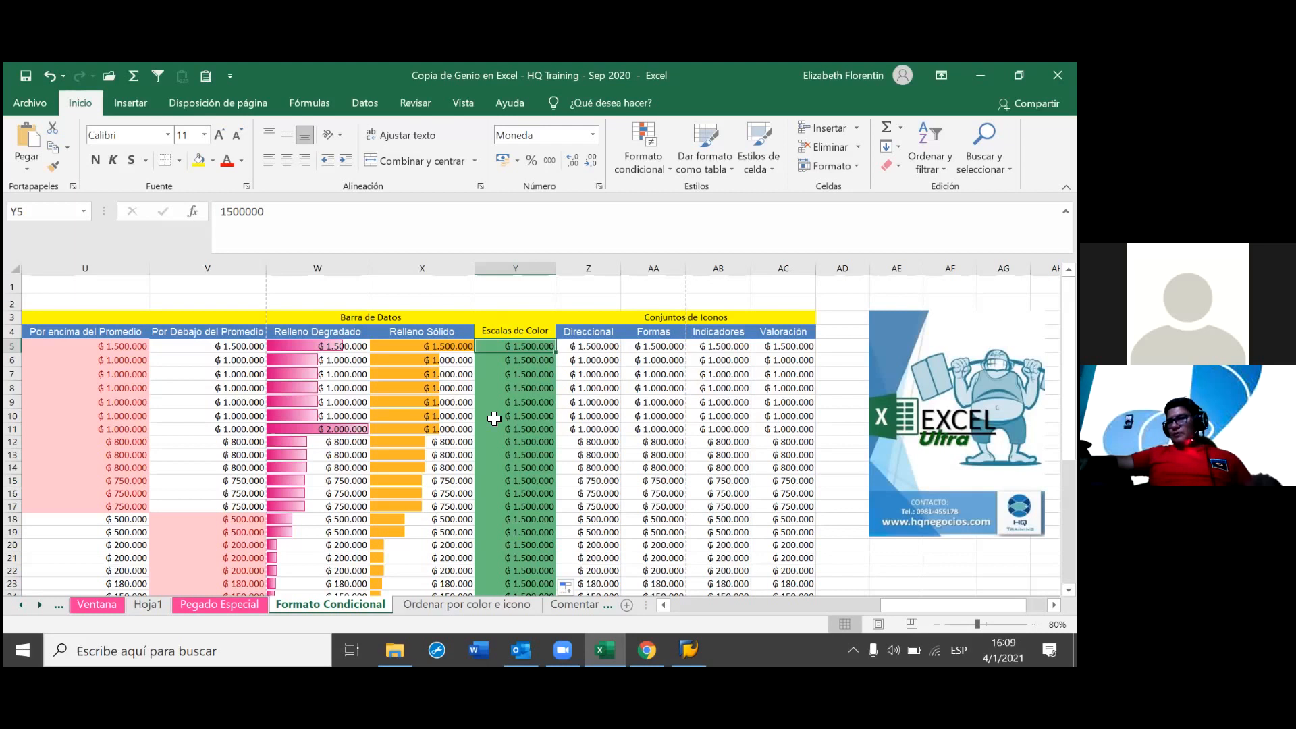
- Undo the recent edits and the color scale in the Escalas de Color column, back to its original unshaded values
key("ctrl+z")
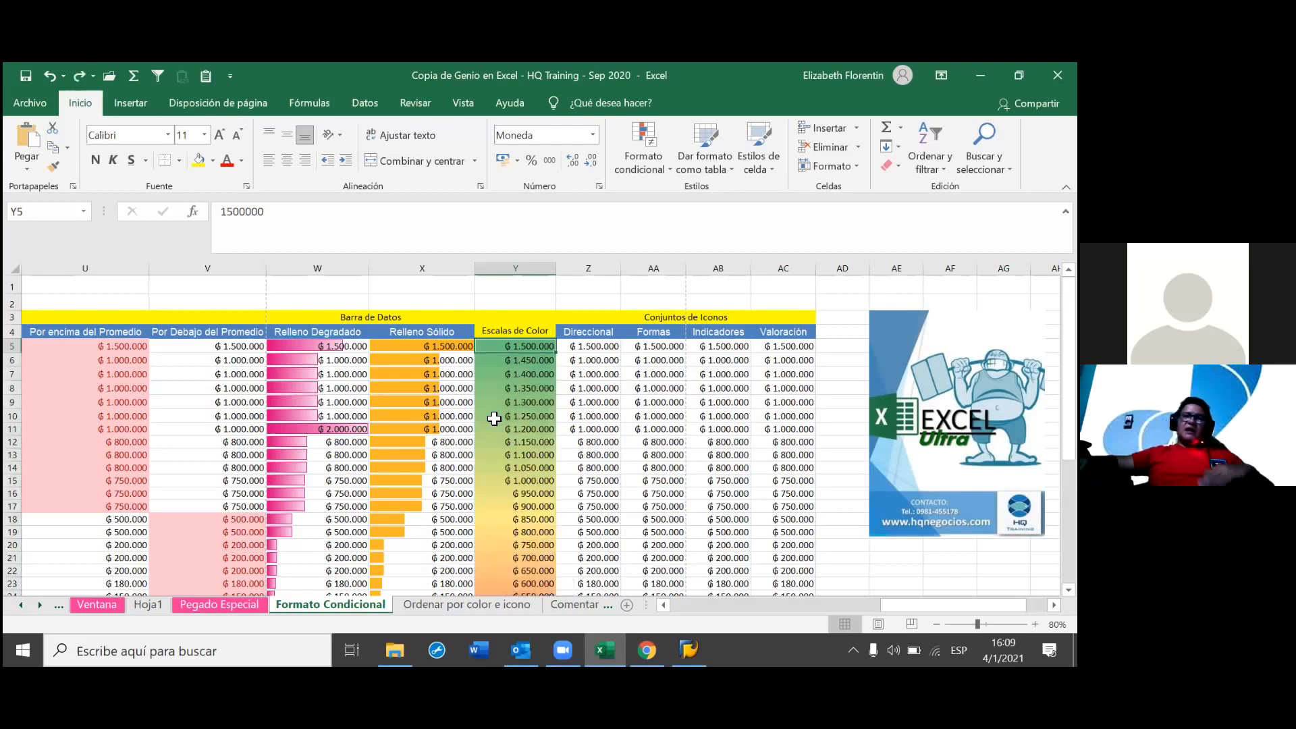
key("ctrl+z")
key("ctrl+z")
key("ctrl+z")
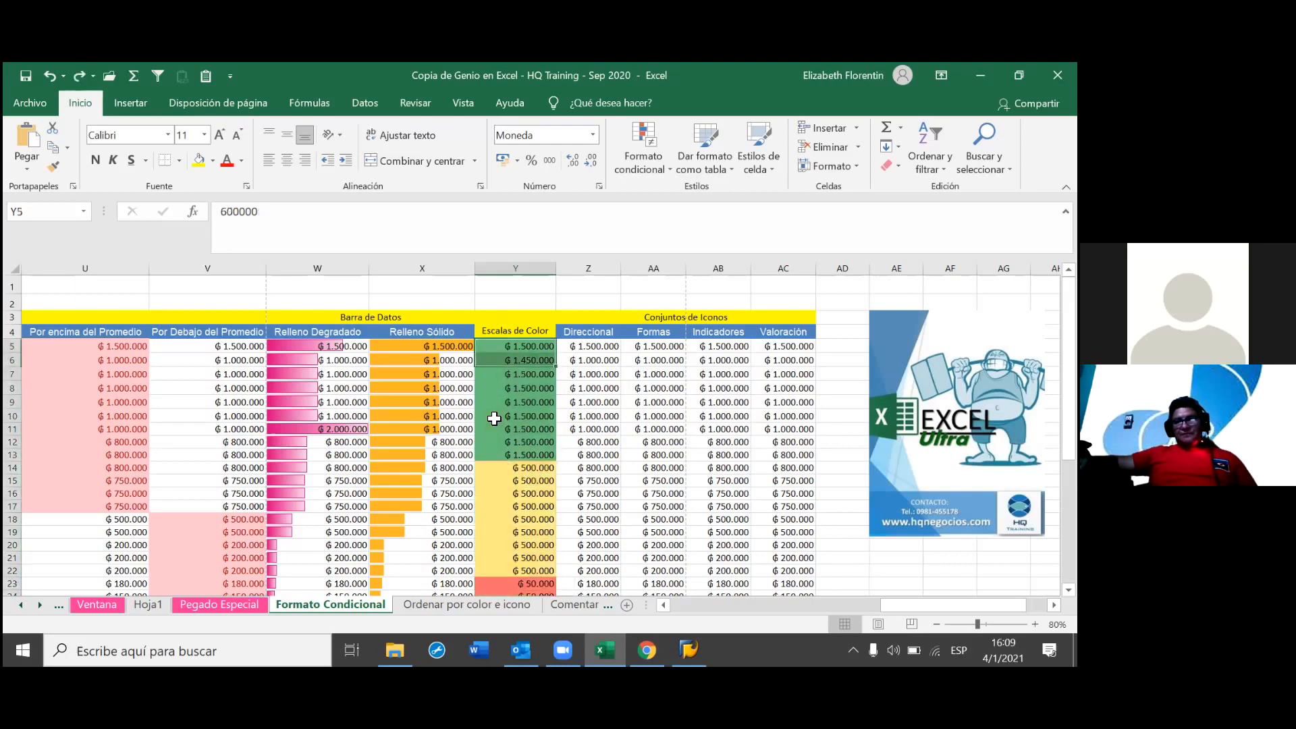
key("ctrl+y")
key("ctrl+y")
key("ctrl+y")
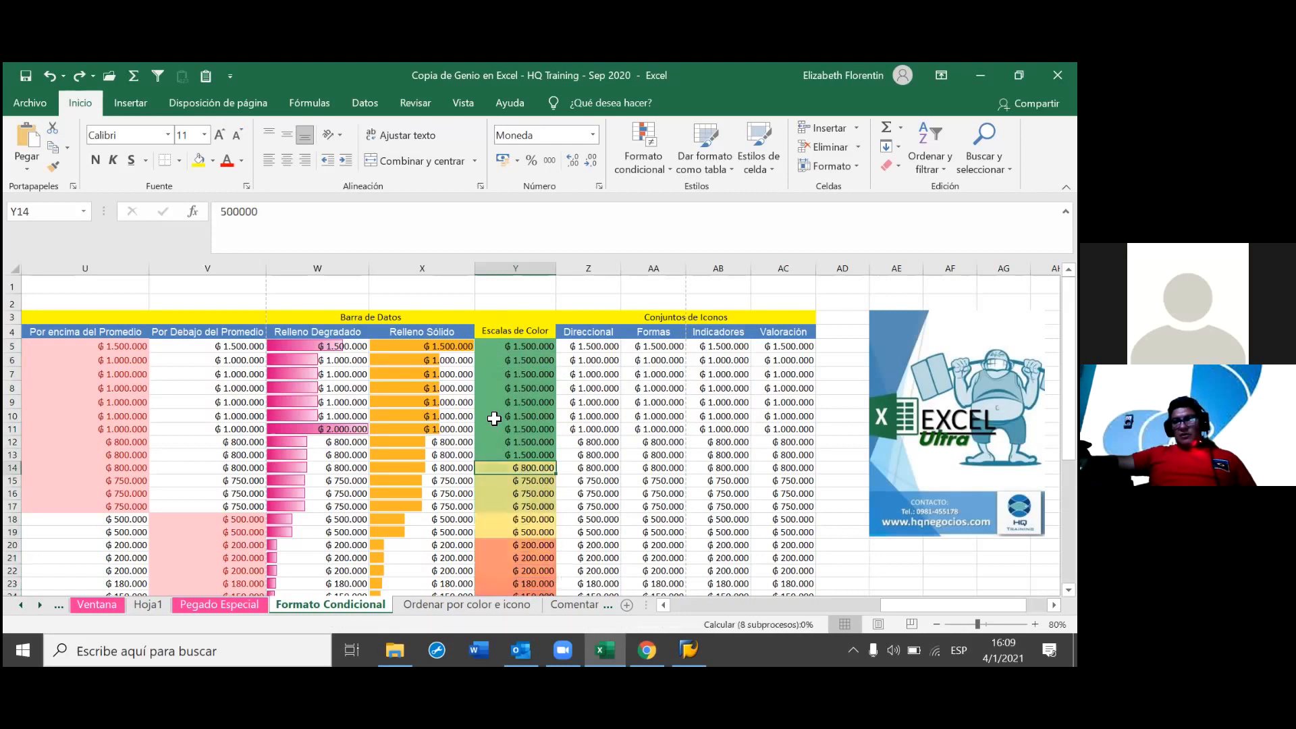
key("ctrl+z")
key("ctrl+z")
key("ctrl+z")
key("ctrl+z")
key("ctrl+z")
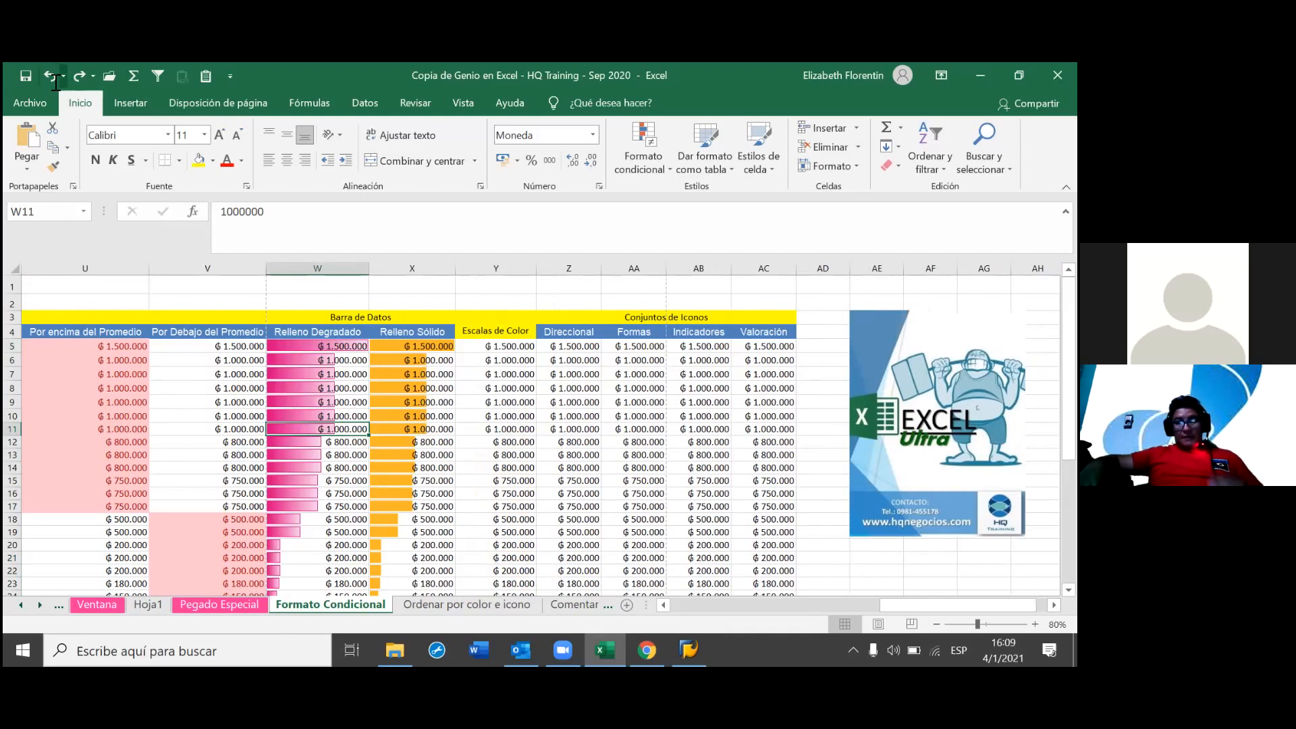
- Redo the undone edits to W11 in the Relleno Degradado column
left_click(79, 75)
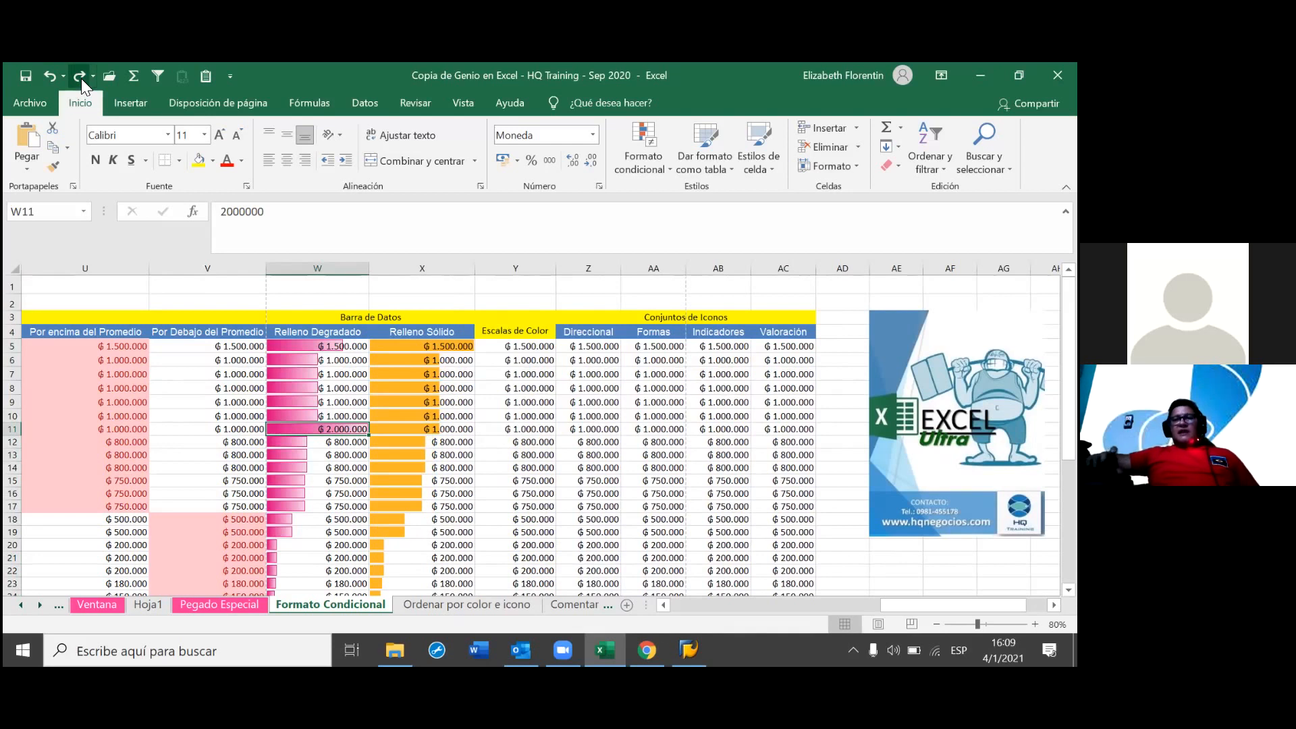
left_click(81, 79)
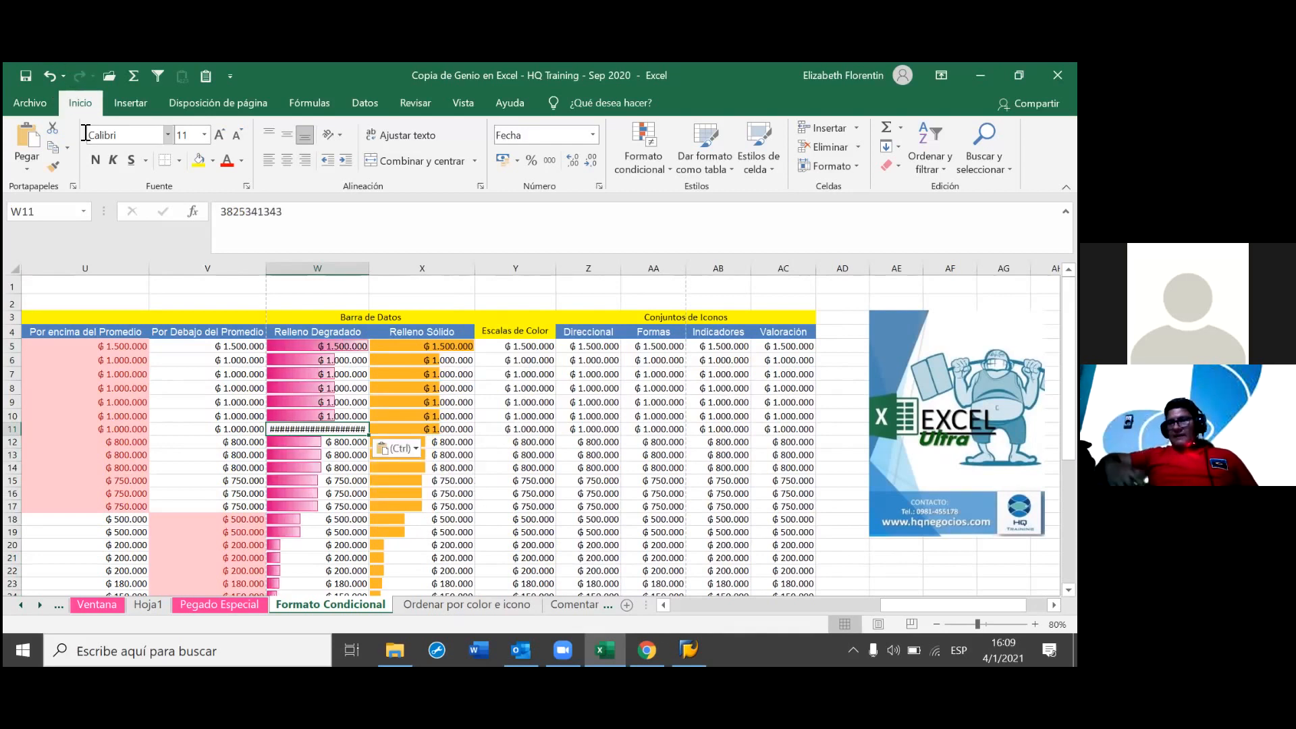
key("Escape")
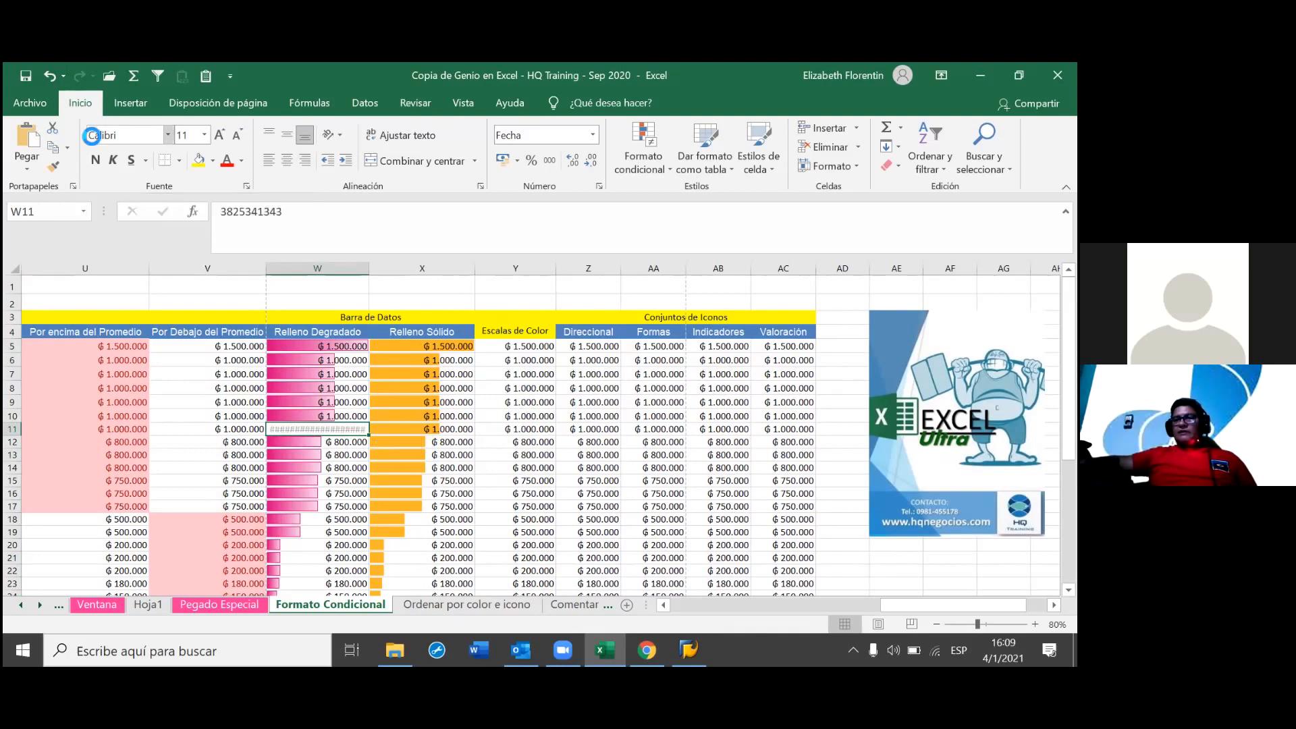
- Try pasting the copied value into X14 in the Relleno Sólido column, and undo the pastes in X14 and W11
left_click(410, 470)
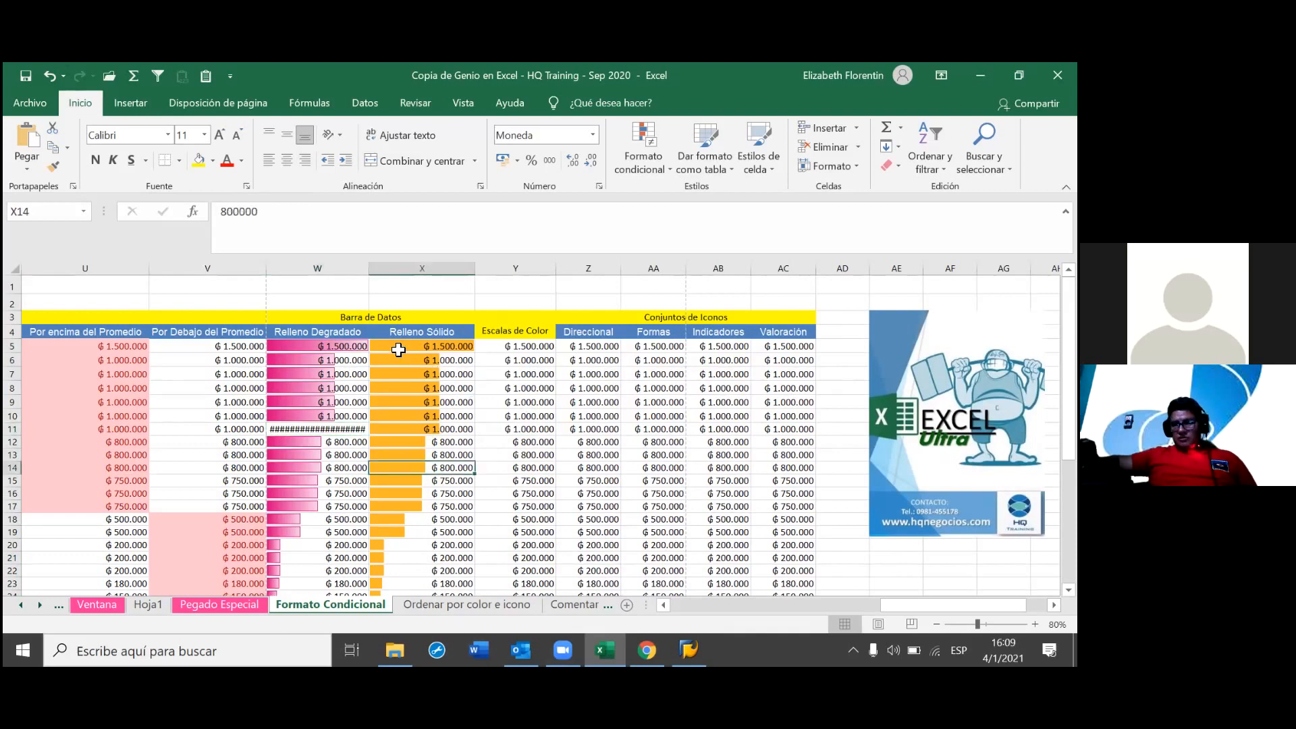
key("ctrl+v")
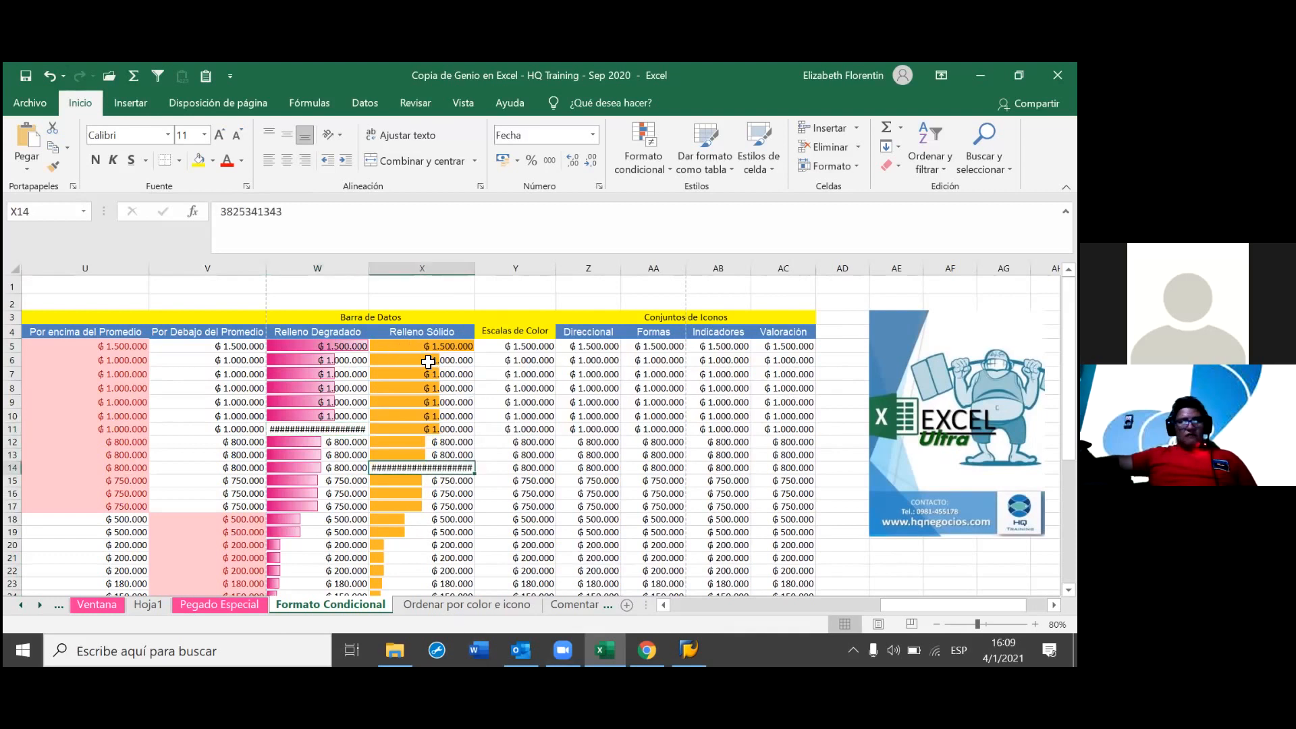
left_click(432, 493)
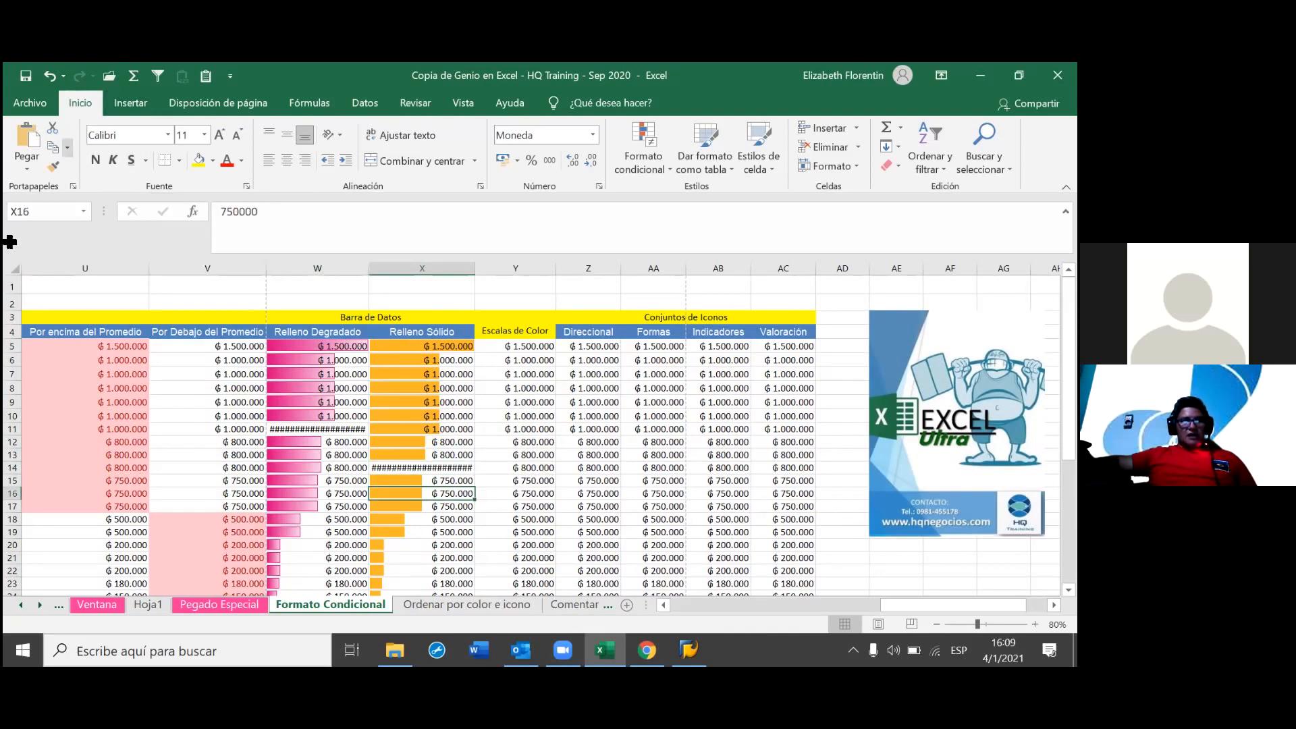
left_click(51, 74)
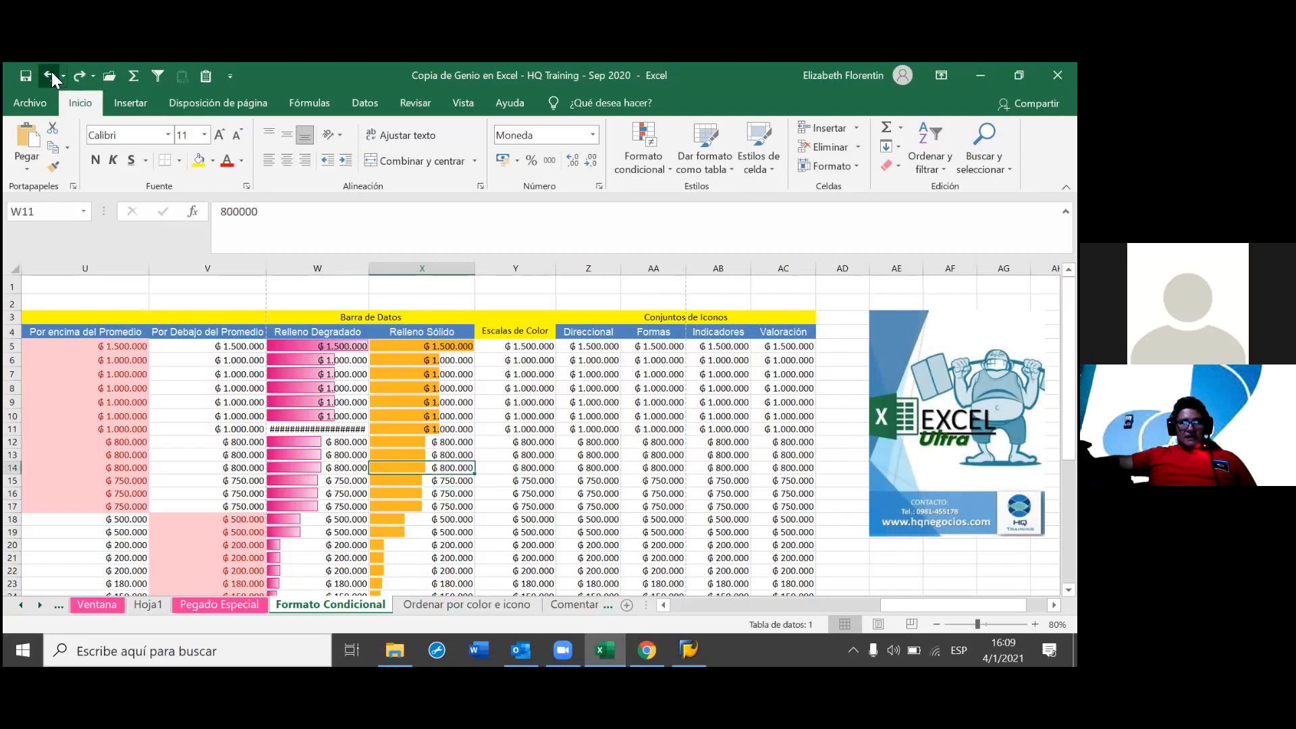
left_click(50, 74)
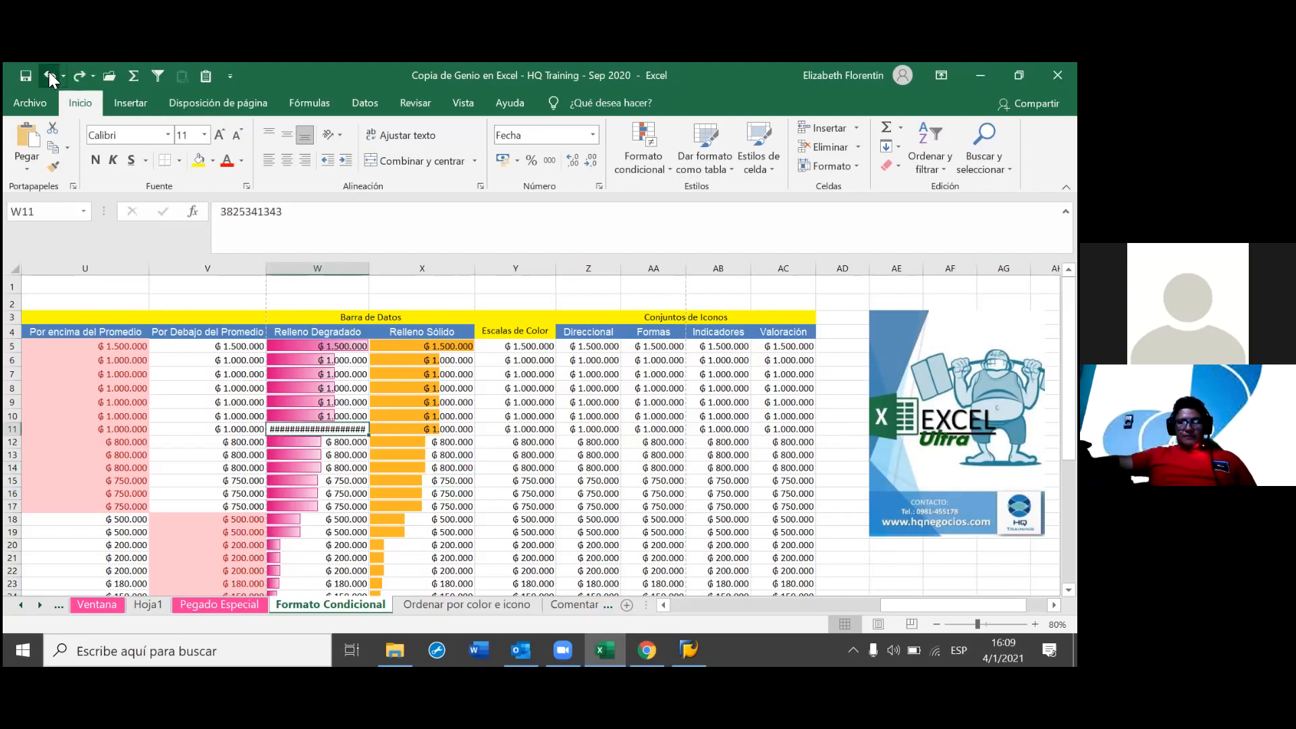
left_click(49, 75)
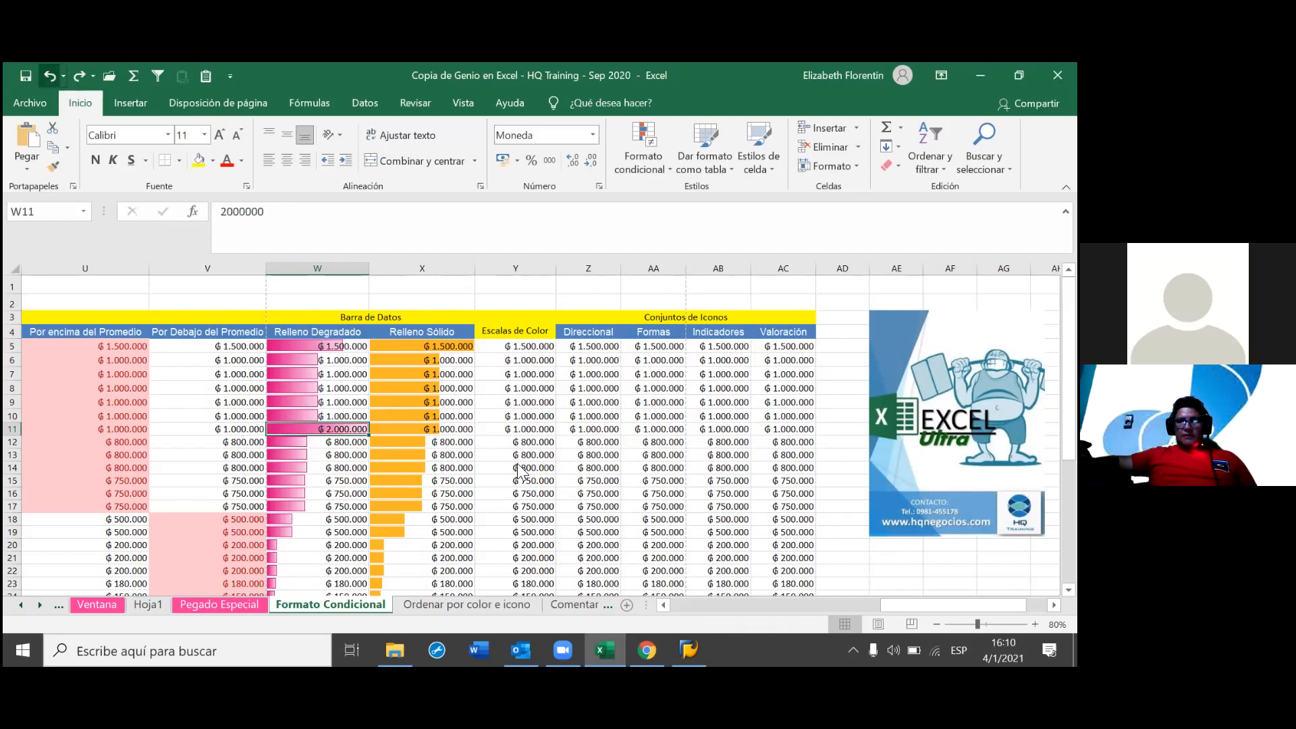
- Undo and redo through the recent data bar and paste edits, stopping where W11 is set to 2000000
left_click(524, 430)
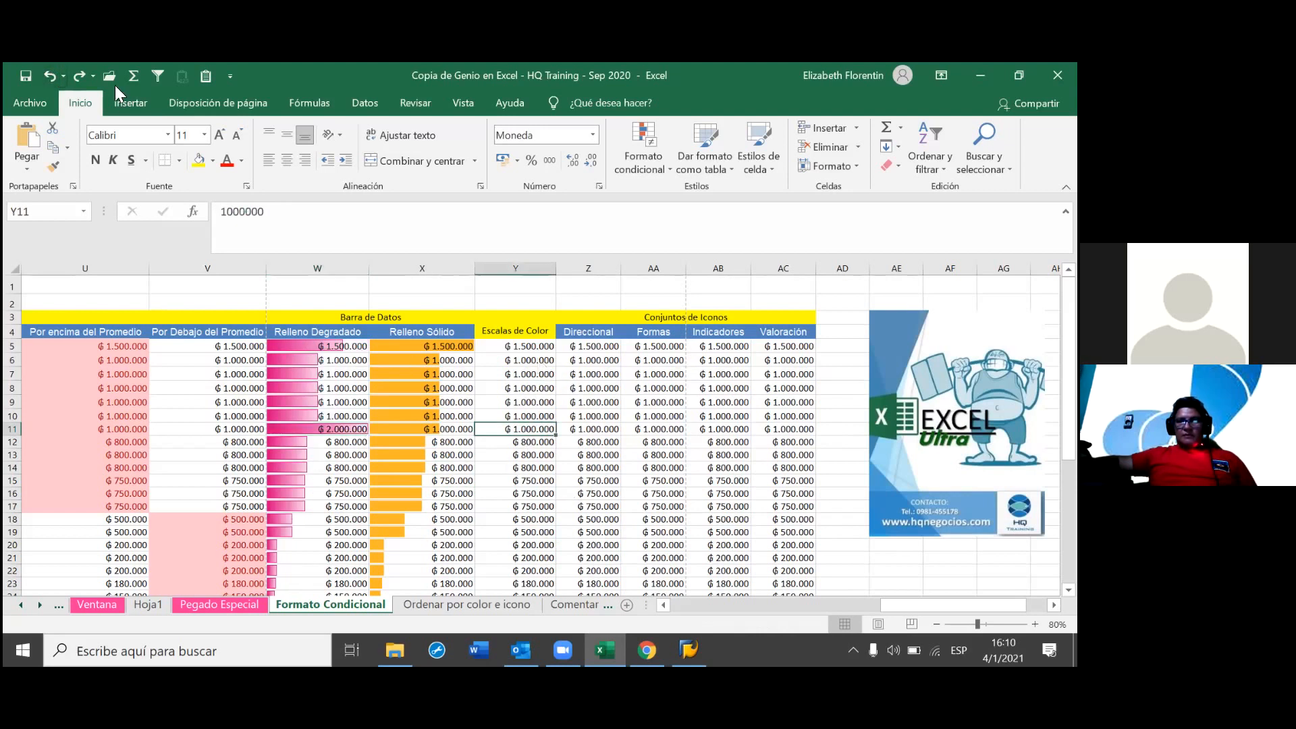
left_click(50, 73)
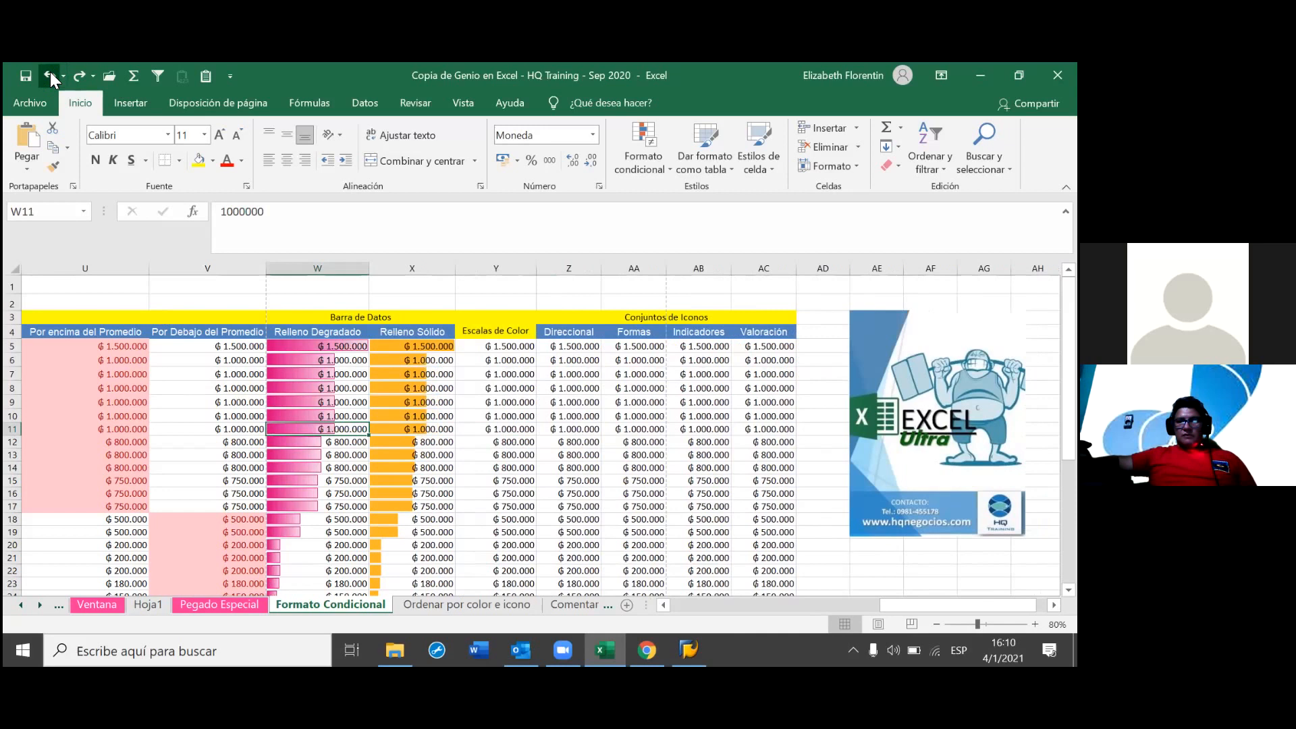
left_click(50, 73)
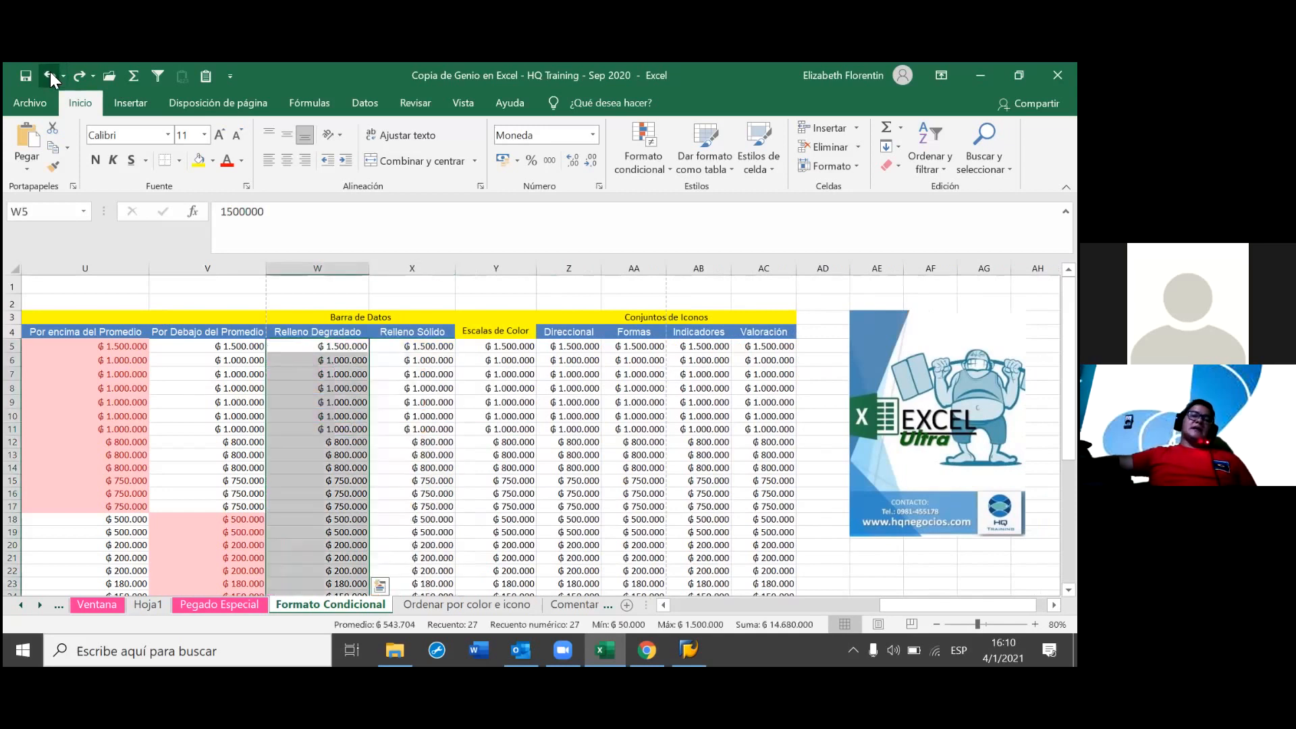
left_click(80, 73)
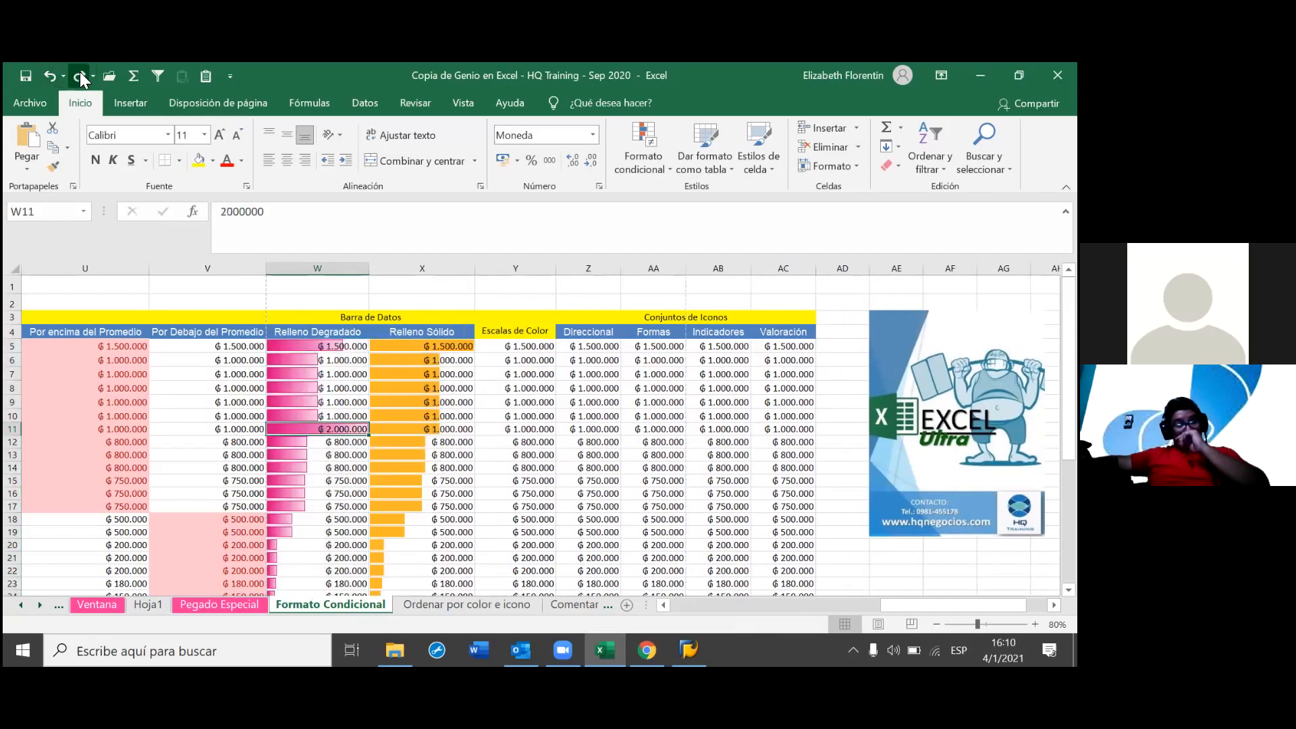
left_click(79, 75)
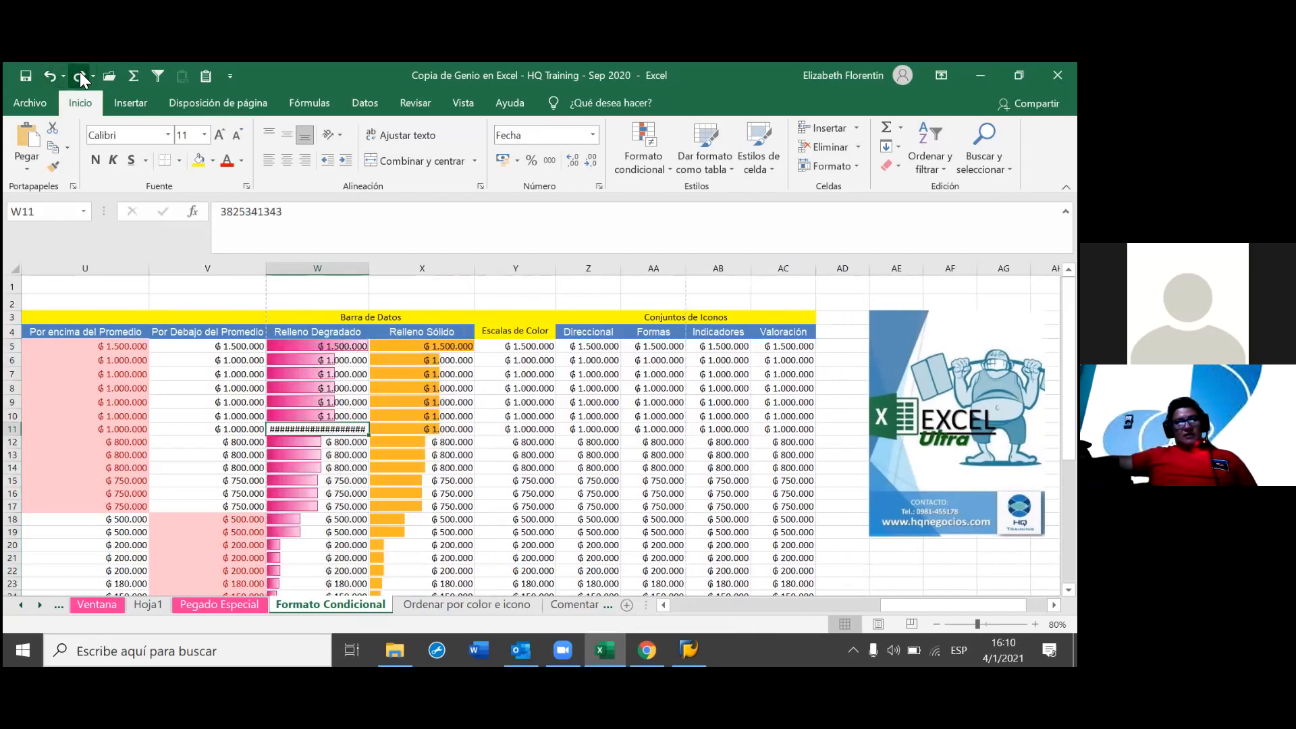
left_click(50, 76)
left_click(79, 76)
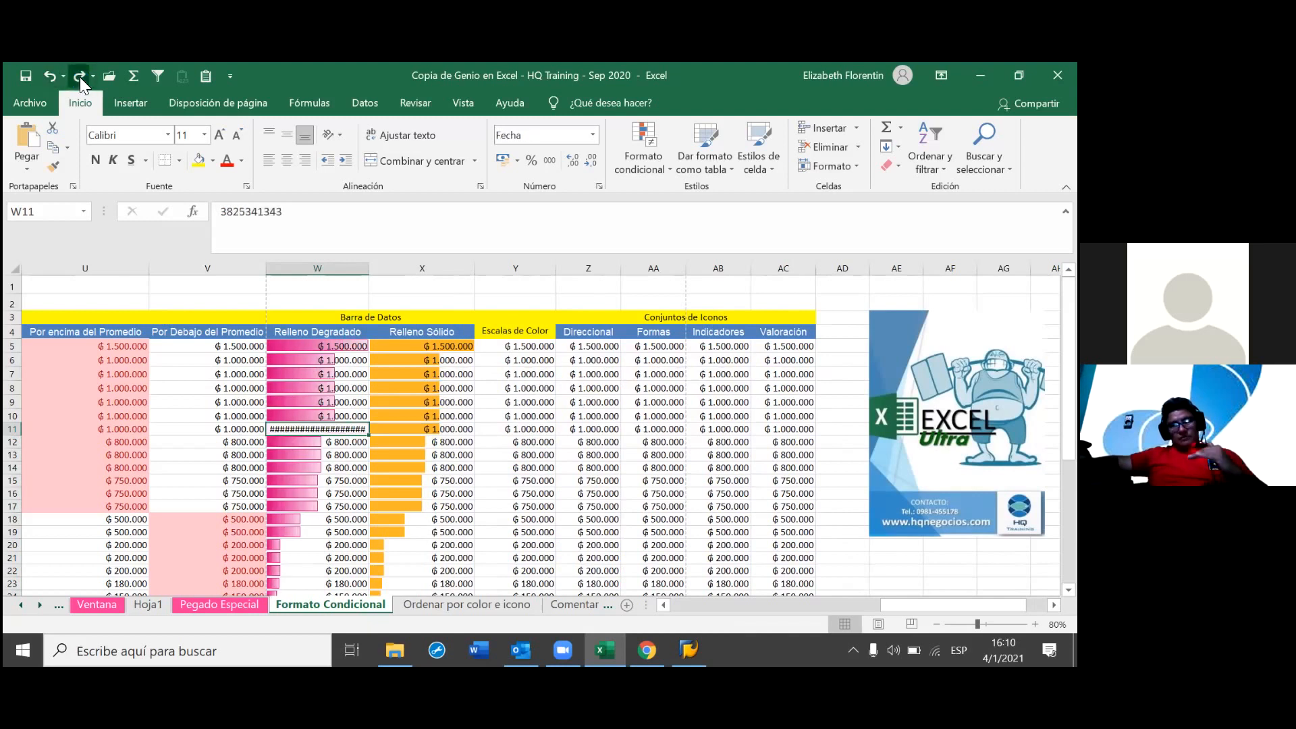
left_click(76, 73)
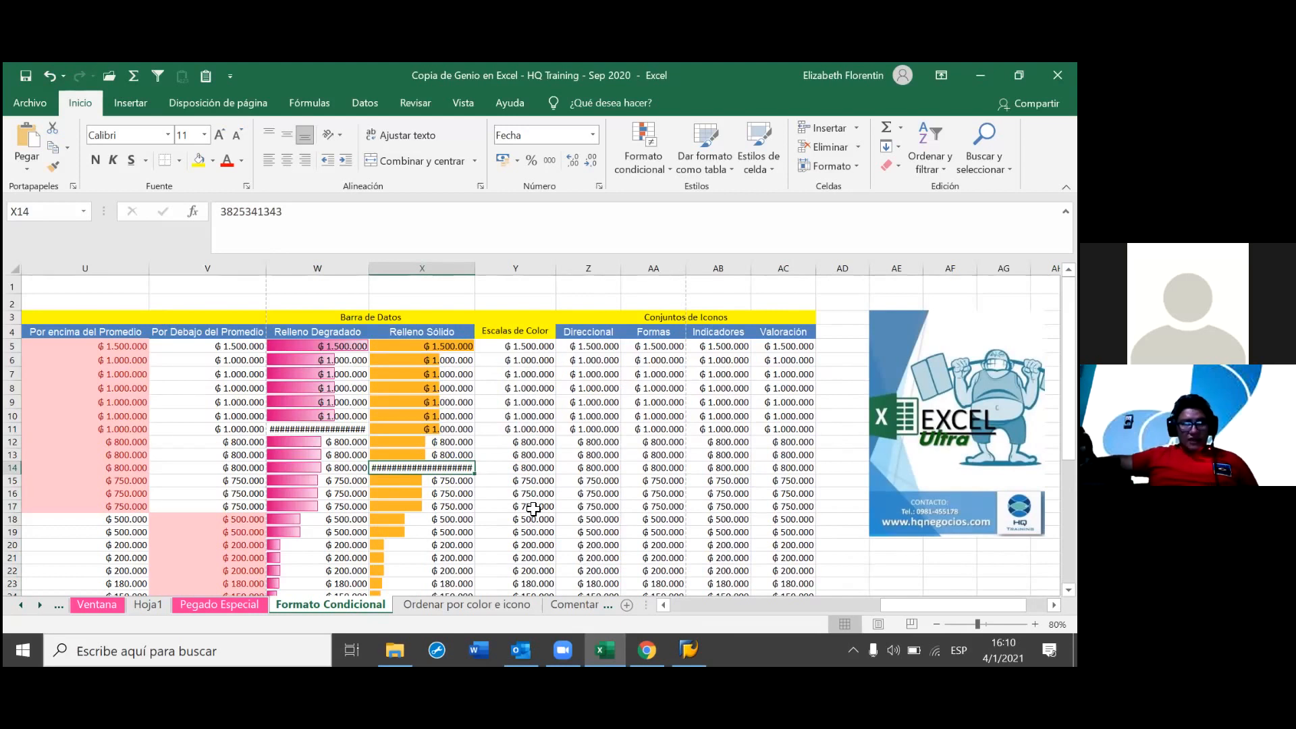
key("ctrl+z")
key("ctrl+z")
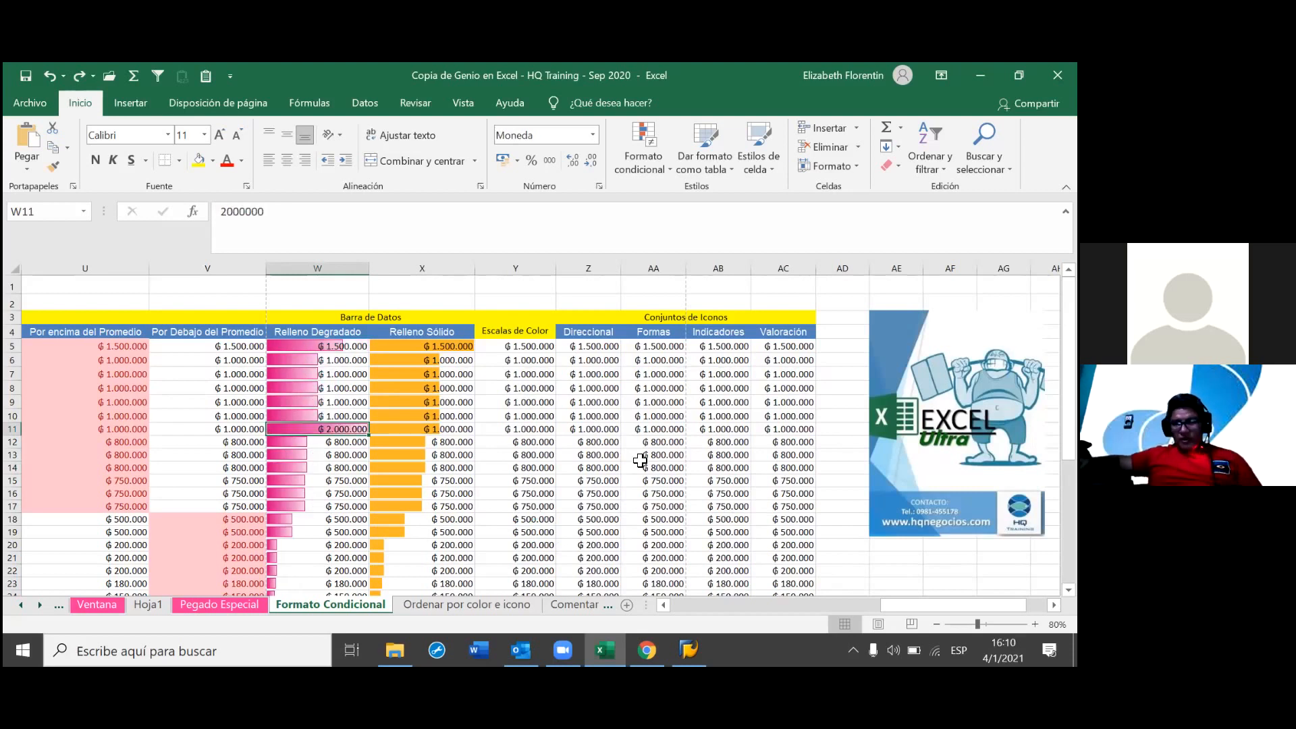
- Apply the red-yellow-green color scale, with red for the highest values, to Y5:Y31 in the Escalas de Color column
left_click(540, 442)
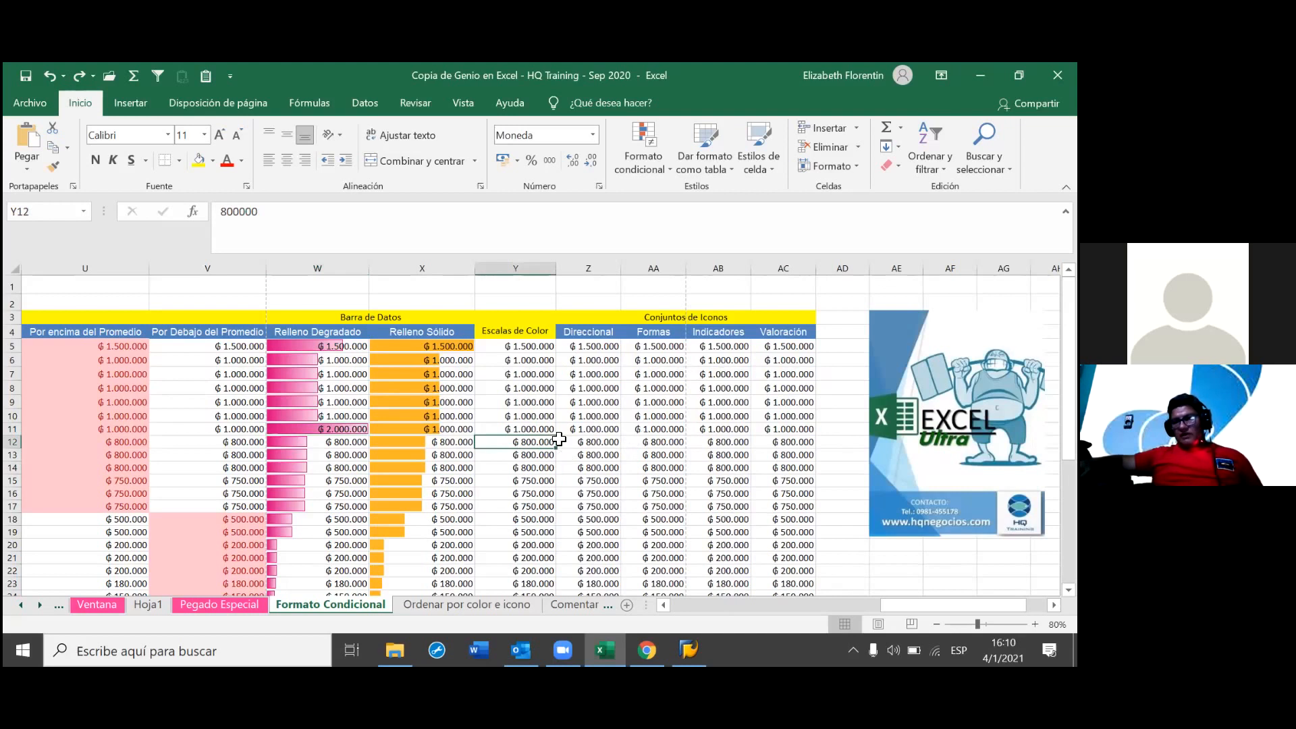
left_click(544, 348)
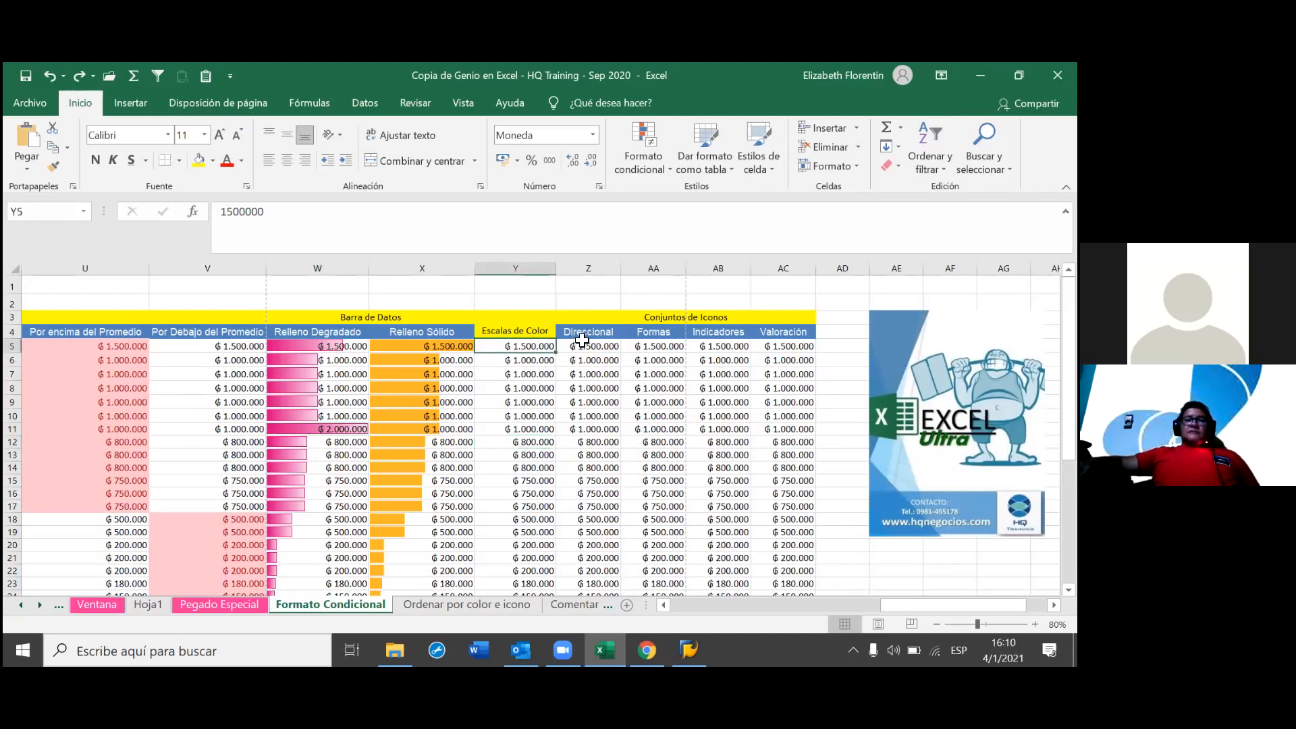
key("ctrl+shift+Down")
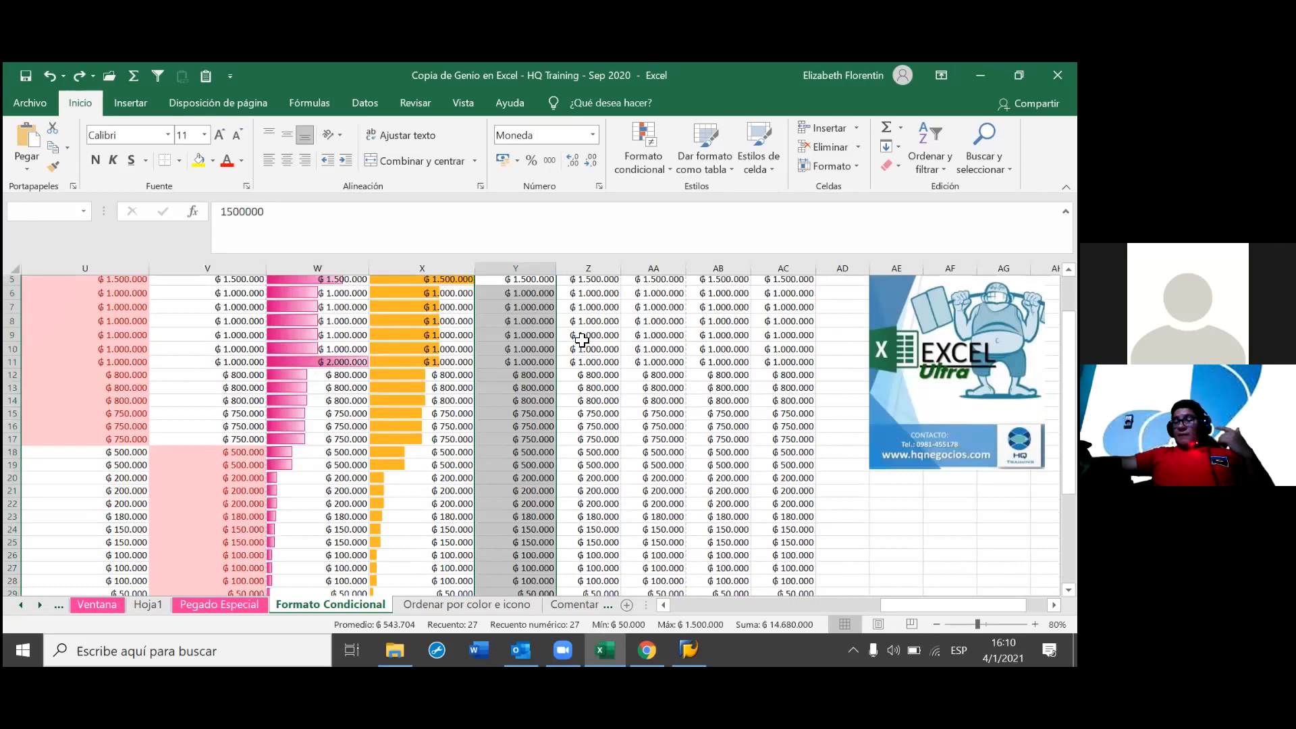
scroll(582, 339, "down", 1)
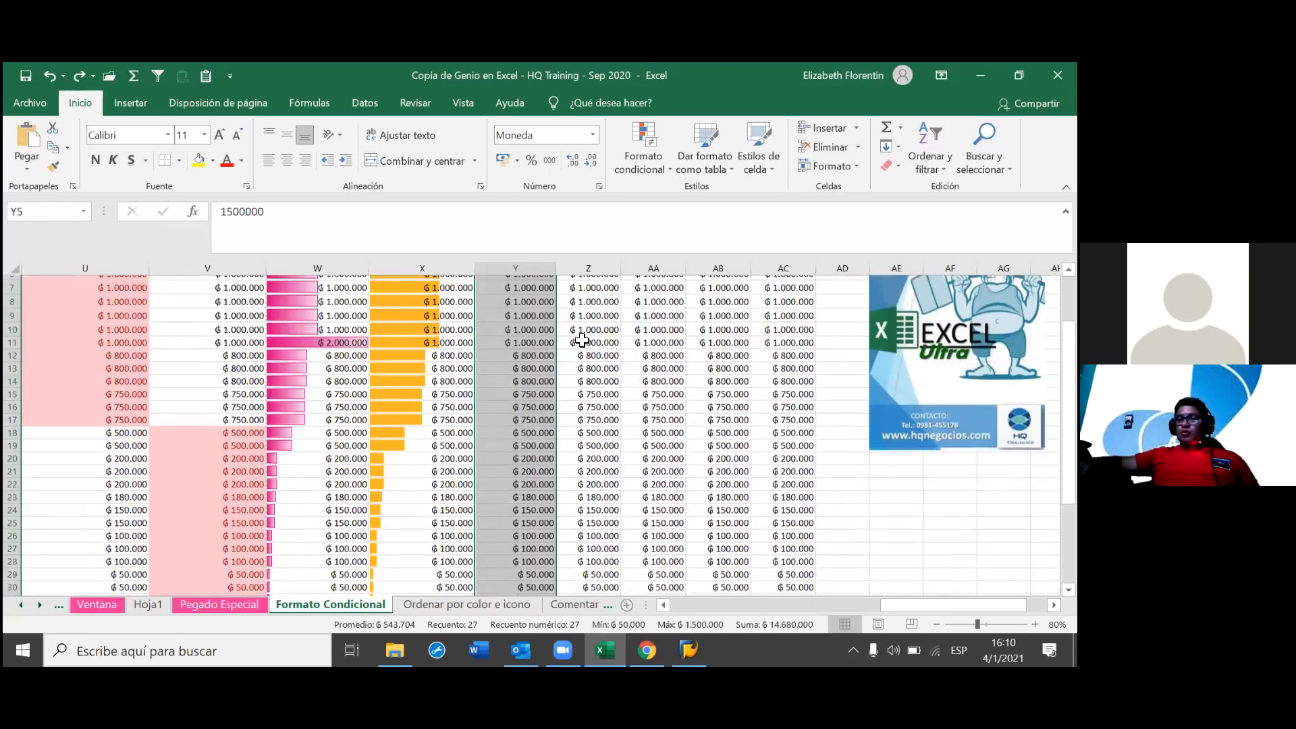
scroll(582, 339, "down", 1)
scroll(691, 258, "up", 3)
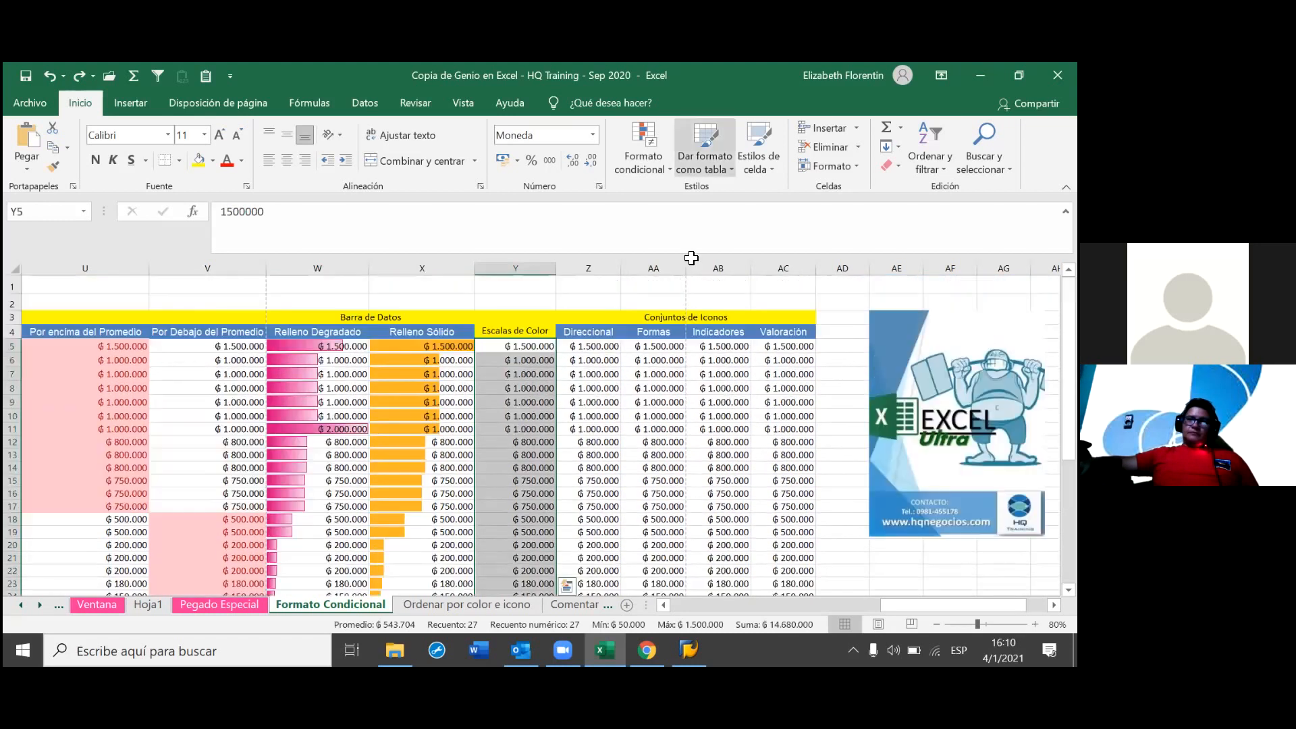
left_click(644, 152)
mouse_move(742, 310)
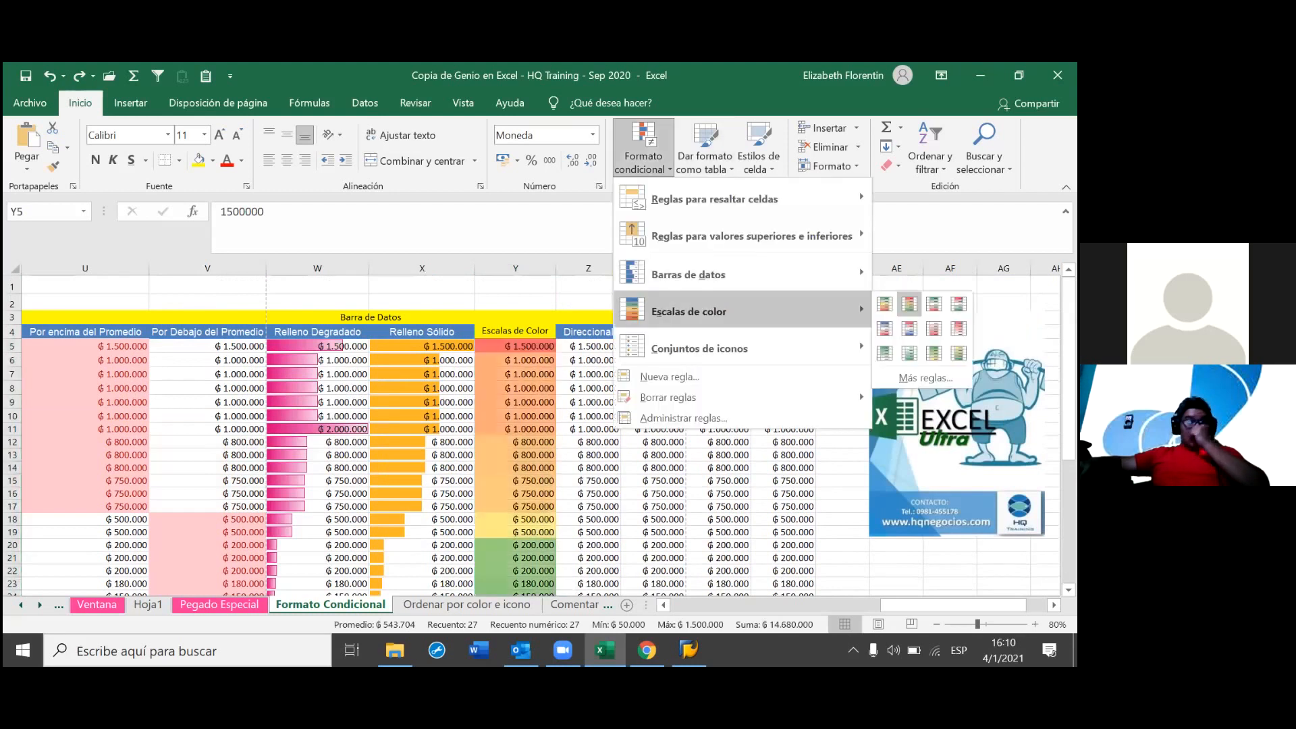
left_click(910, 303)
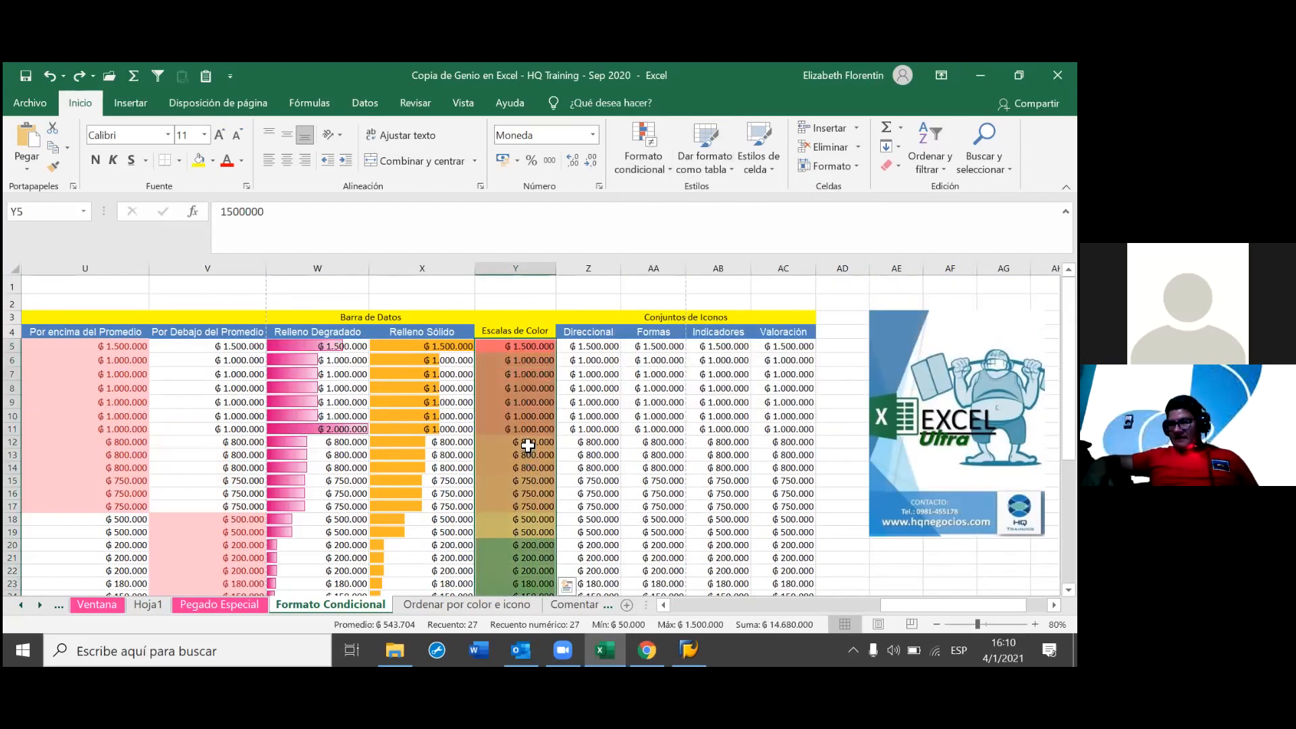
left_click(530, 442)
scroll(551, 420, "down", 1)
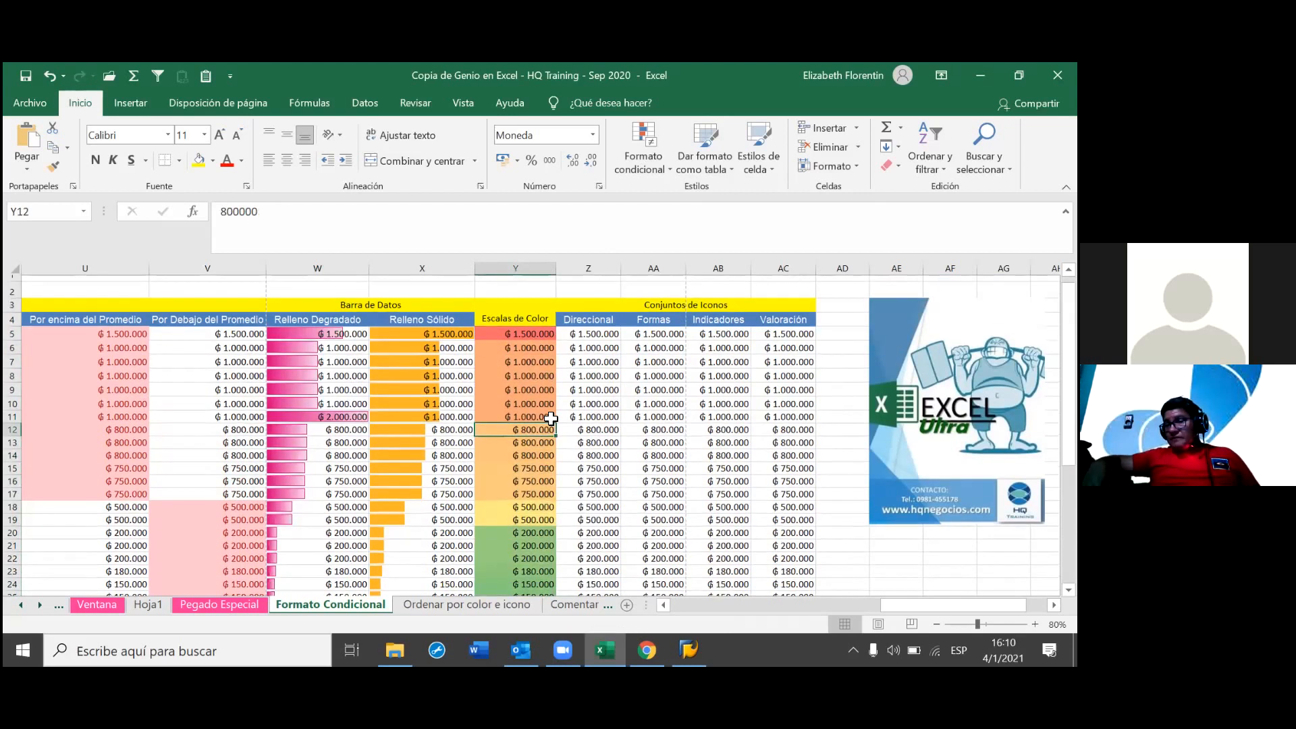
- Examine how the color scale with red for the highest values shades Y5:Y31 in the Escalas de Color column
scroll(551, 420, "down", 1)
scroll(554, 425, "down", 1)
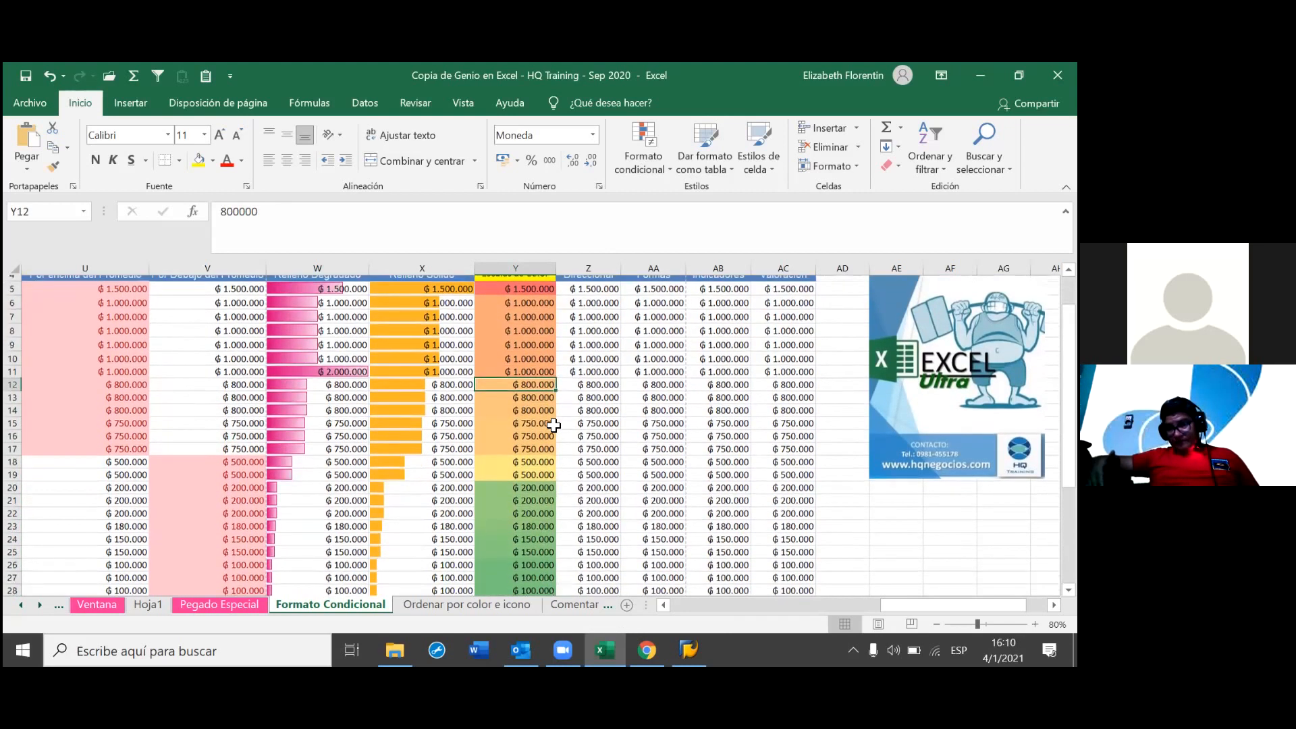
scroll(810, 461, "down", 1)
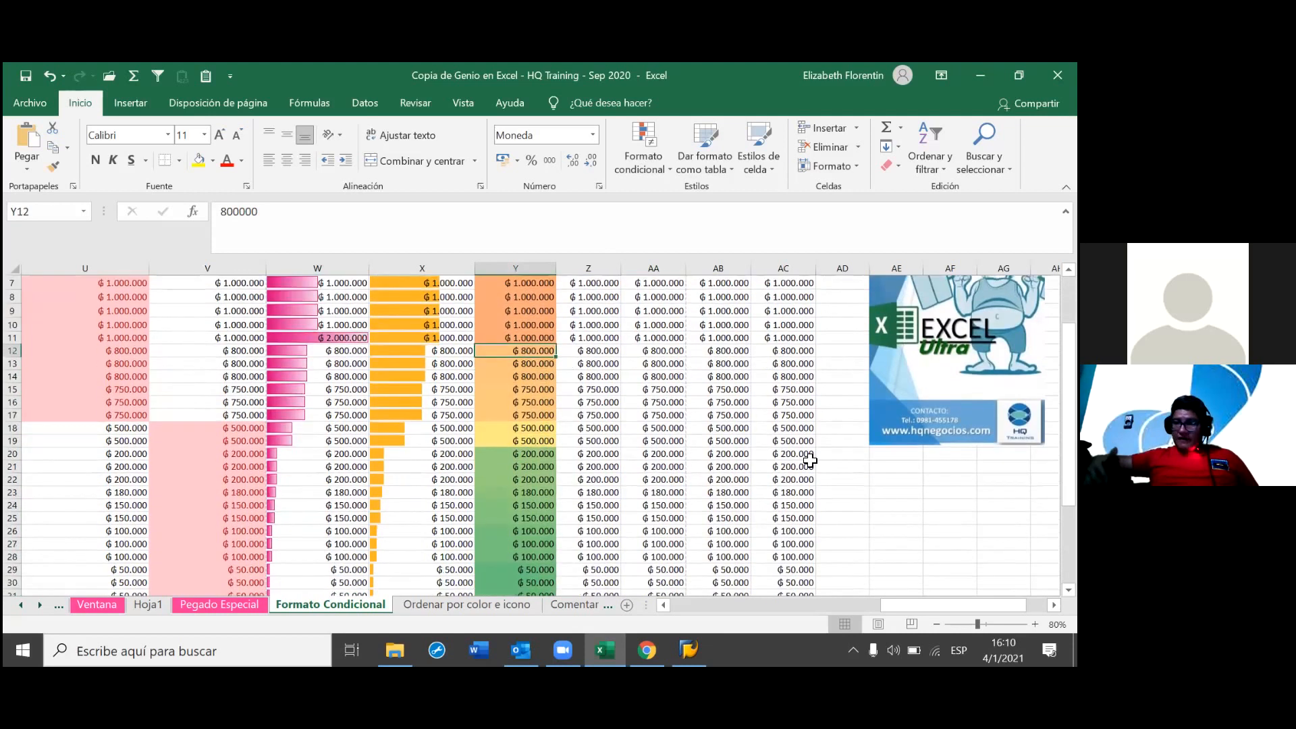
scroll(810, 461, "down", 2)
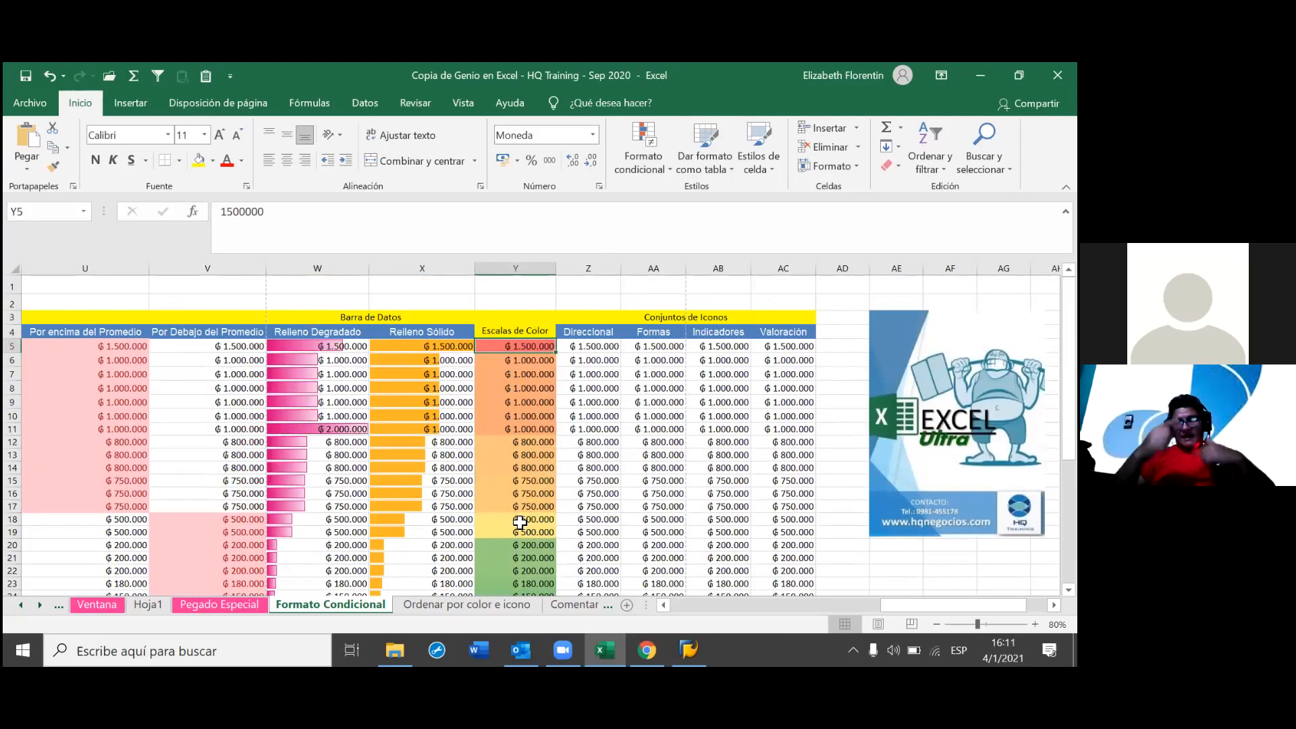
scroll(519, 522, "down", 1)
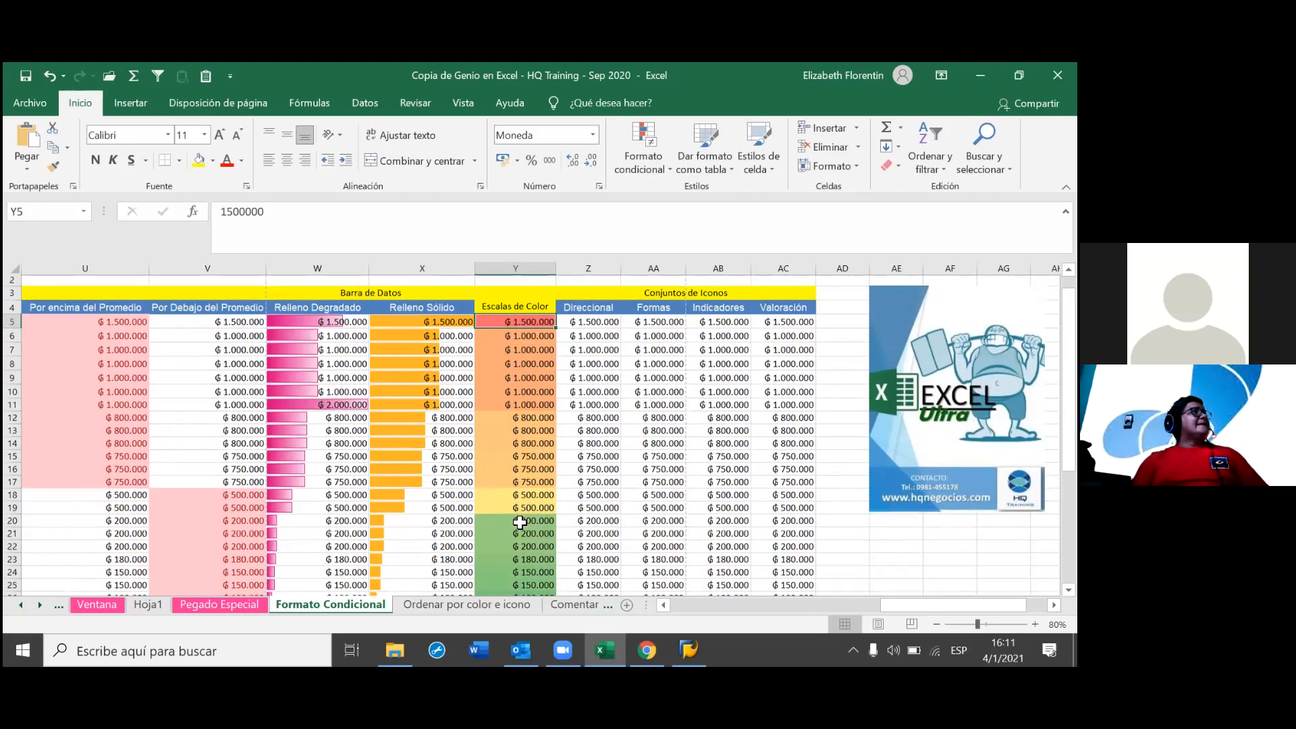
scroll(520, 521, "down", 4)
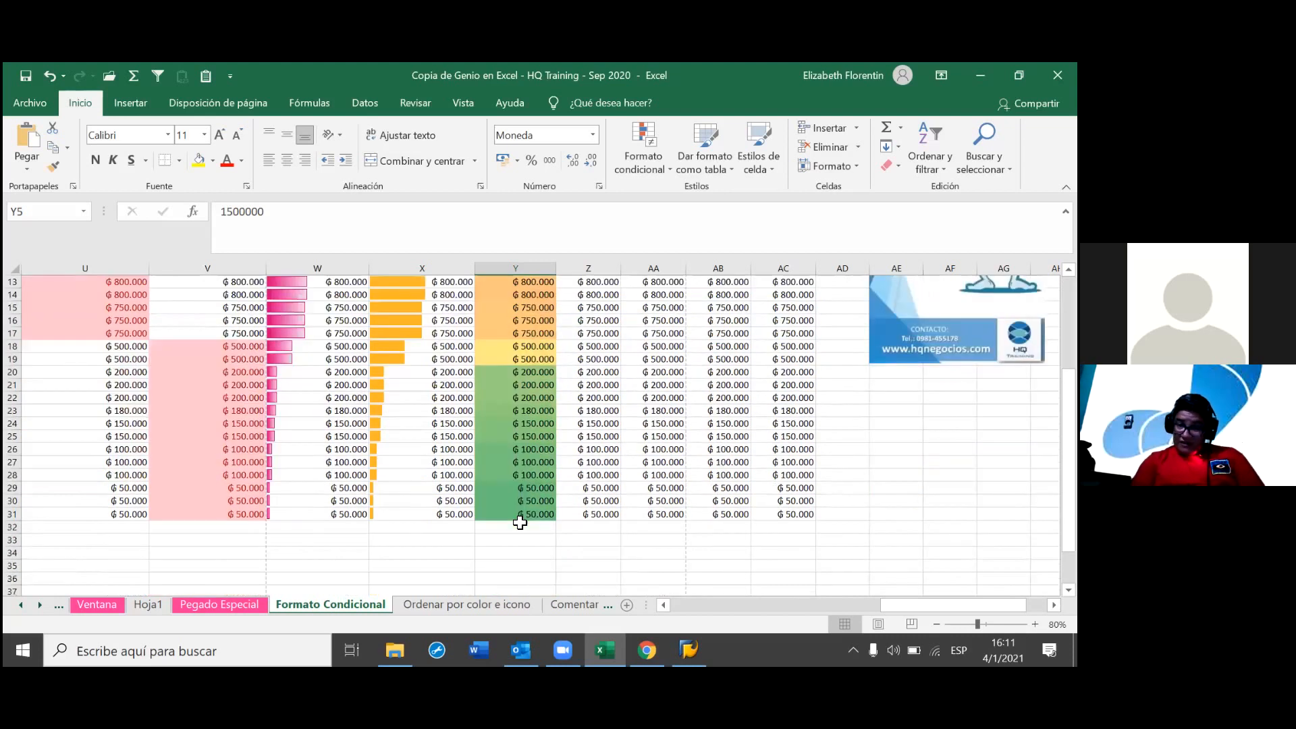
scroll(520, 521, "up", 4)
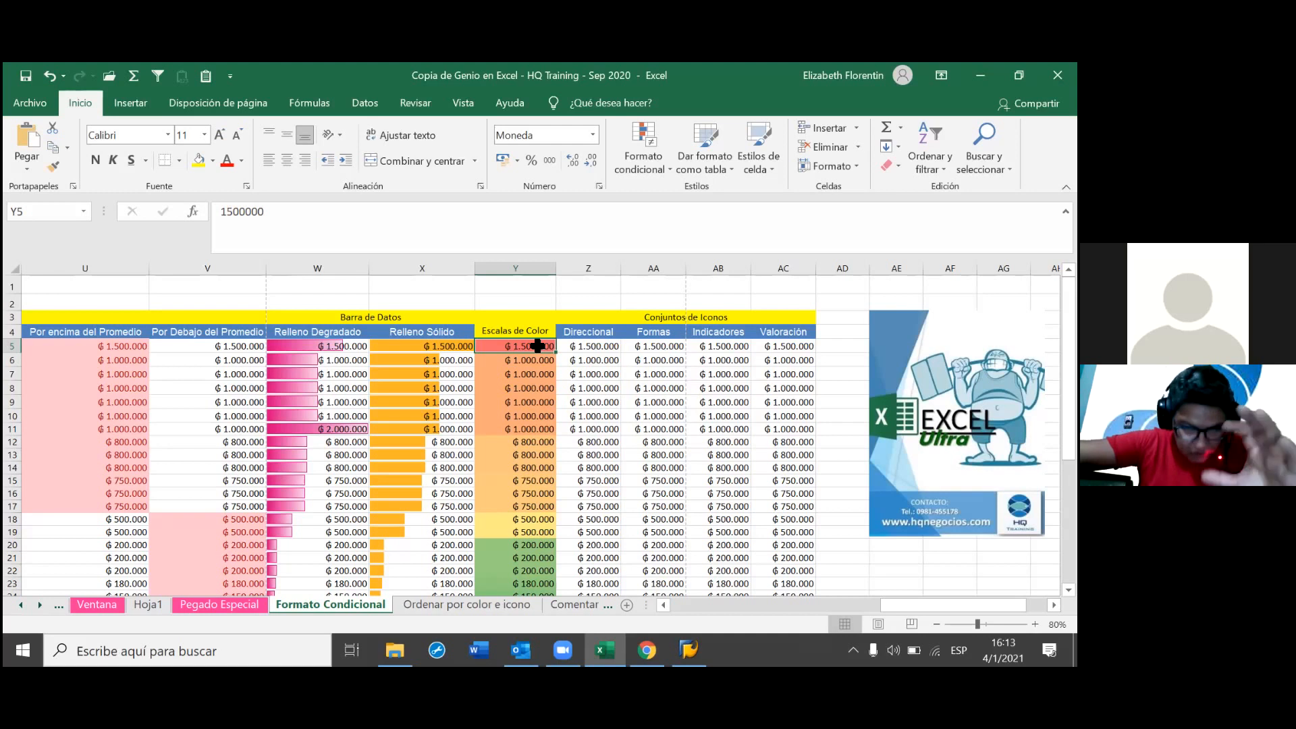
- Apply the green-yellow-red color scale, with green for the highest values, to Y5:Y31 in the Escalas de Color column
left_click_drag(538, 345, 540, 592)
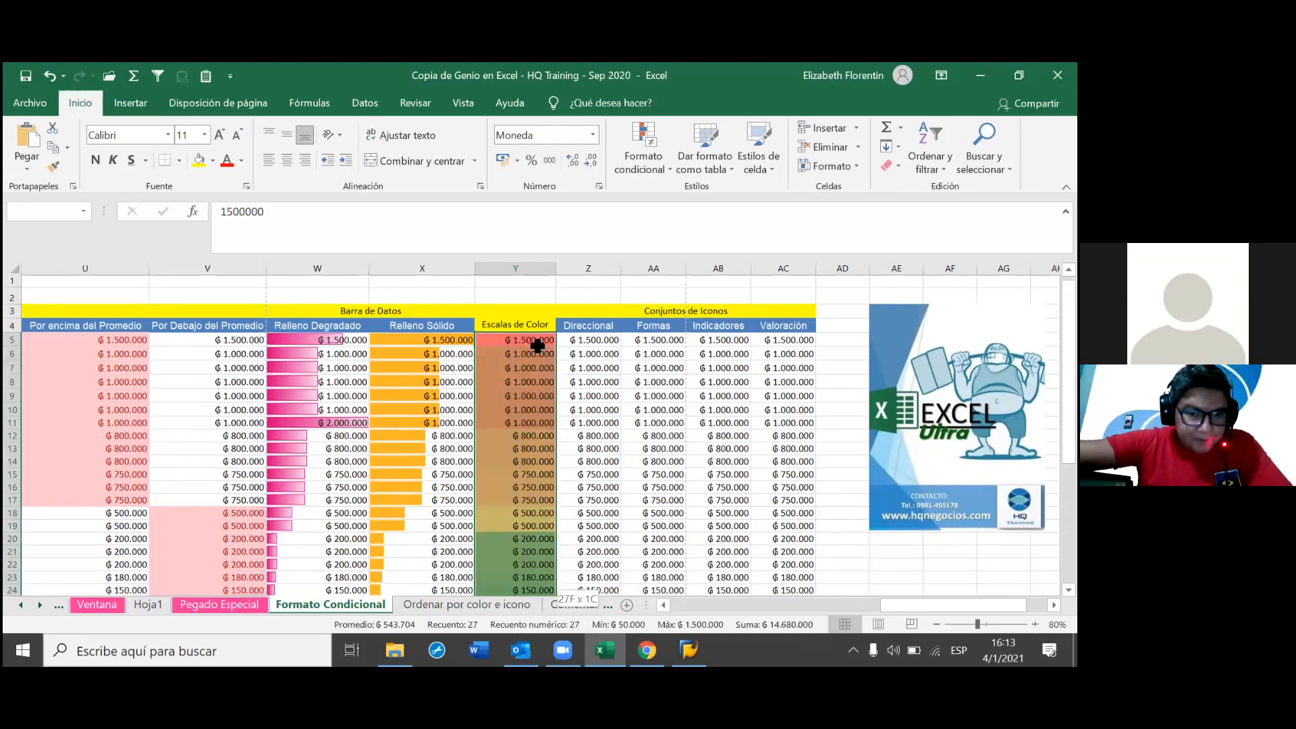
scroll(537, 345, "down", 3)
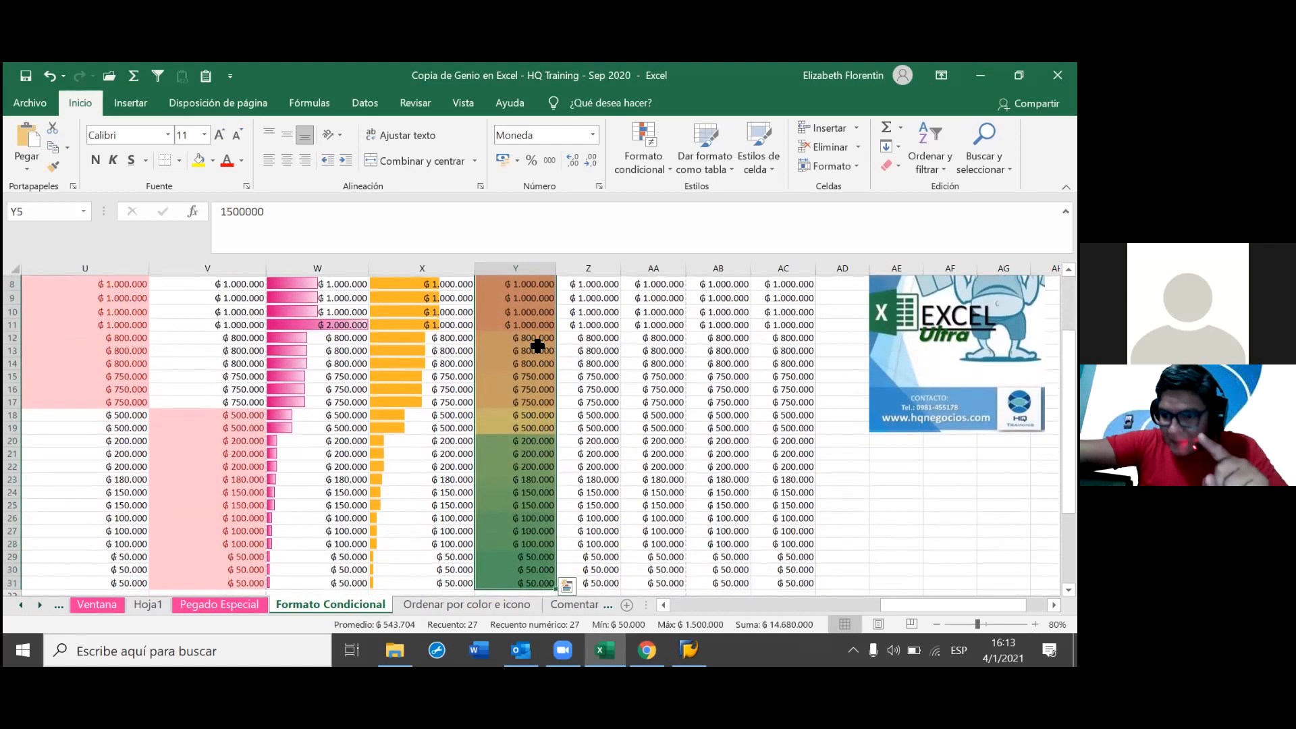
left_click(665, 172)
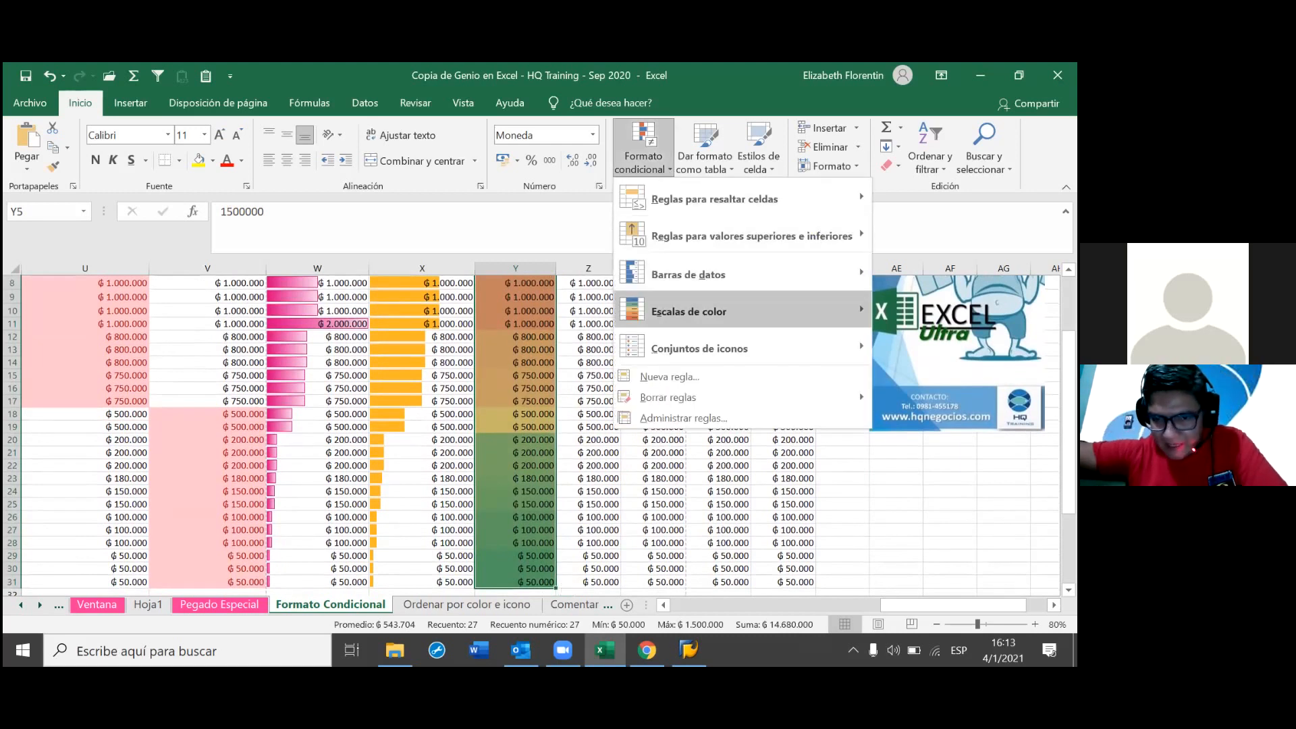
mouse_move(688, 311)
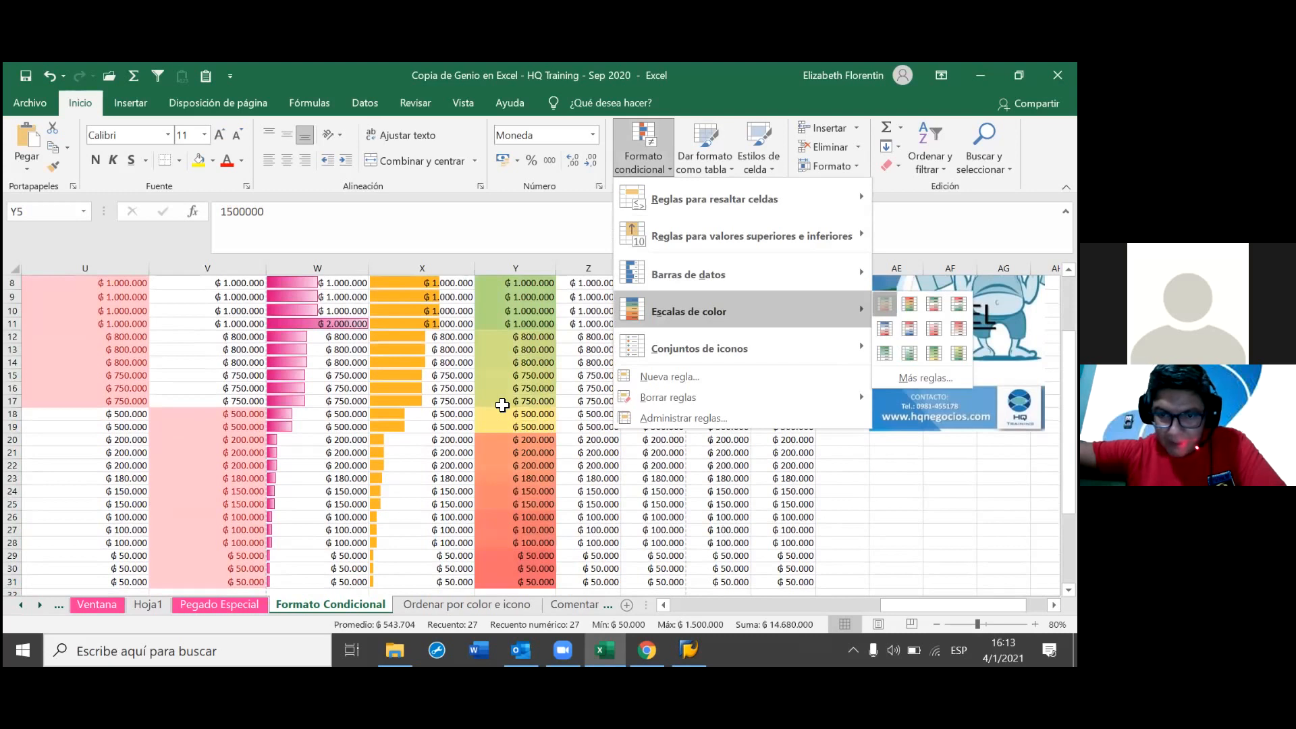
- Examine the green-yellow-red shading of the Escalas de Color column from its highest to its lowest values
scroll(502, 405, "up", 3)
key("Down")
key("Down")
key("Down")
key("Down")
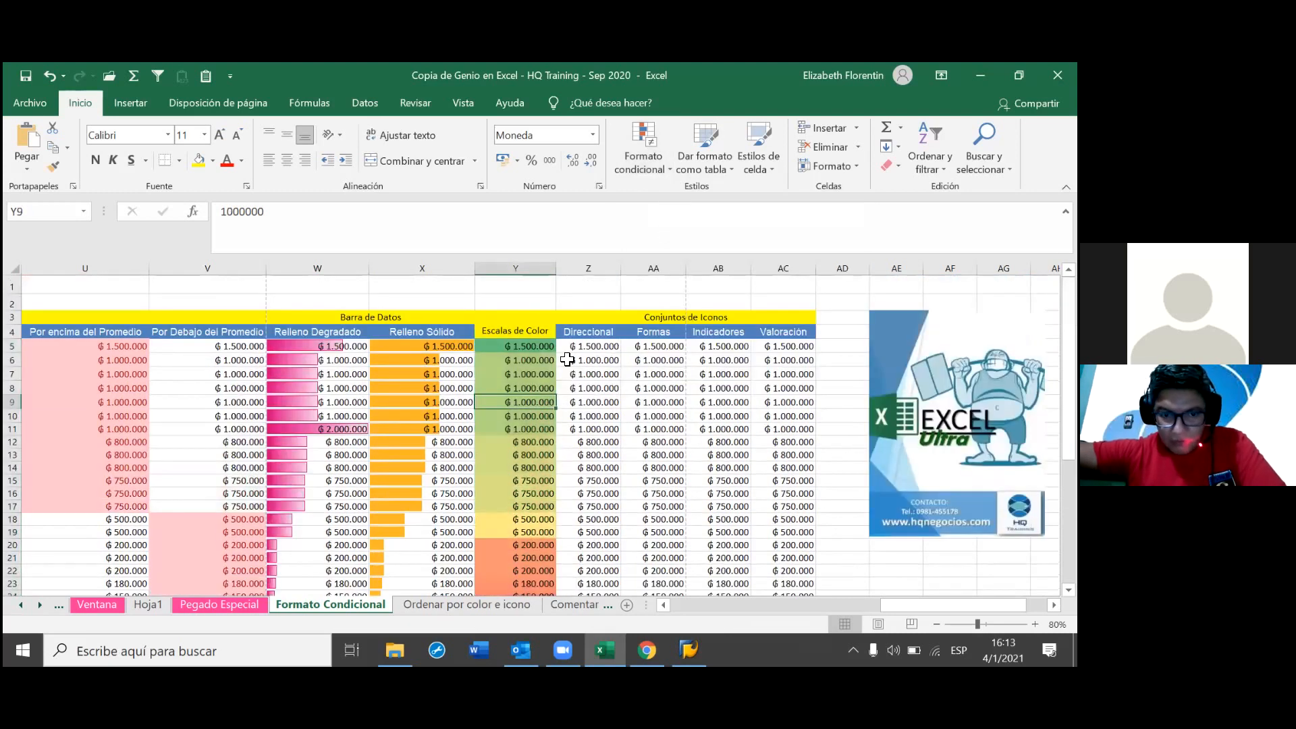
key("Up")
key("Up")
key("Up")
key("Up")
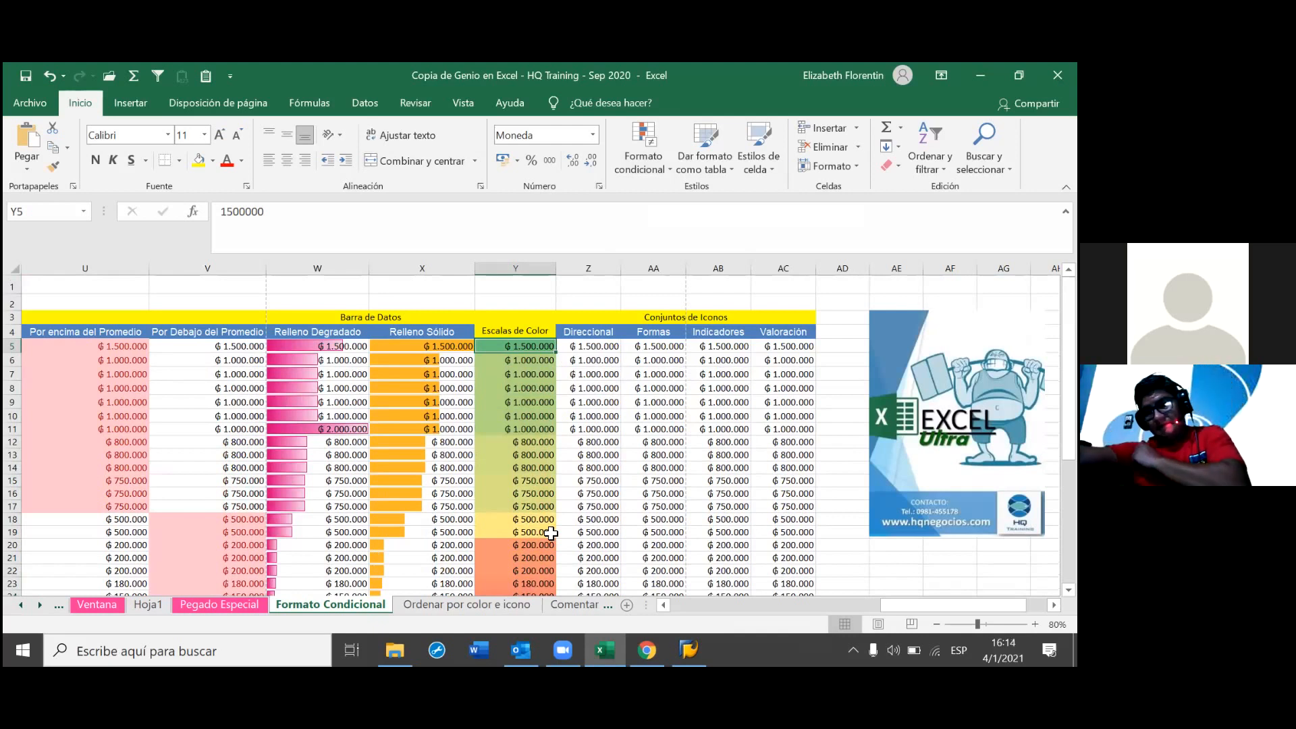
scroll(550, 533, "down", 1)
scroll(551, 533, "down", 2)
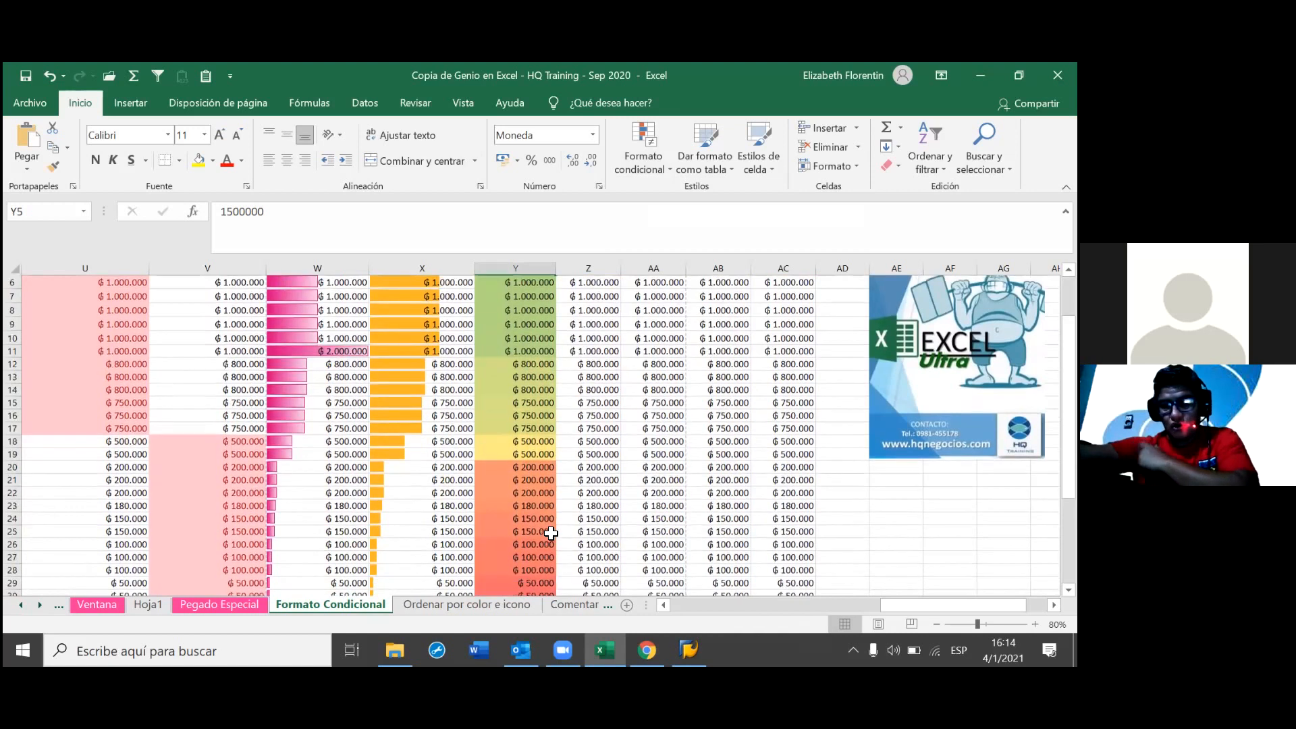
scroll(551, 534, "down", 1)
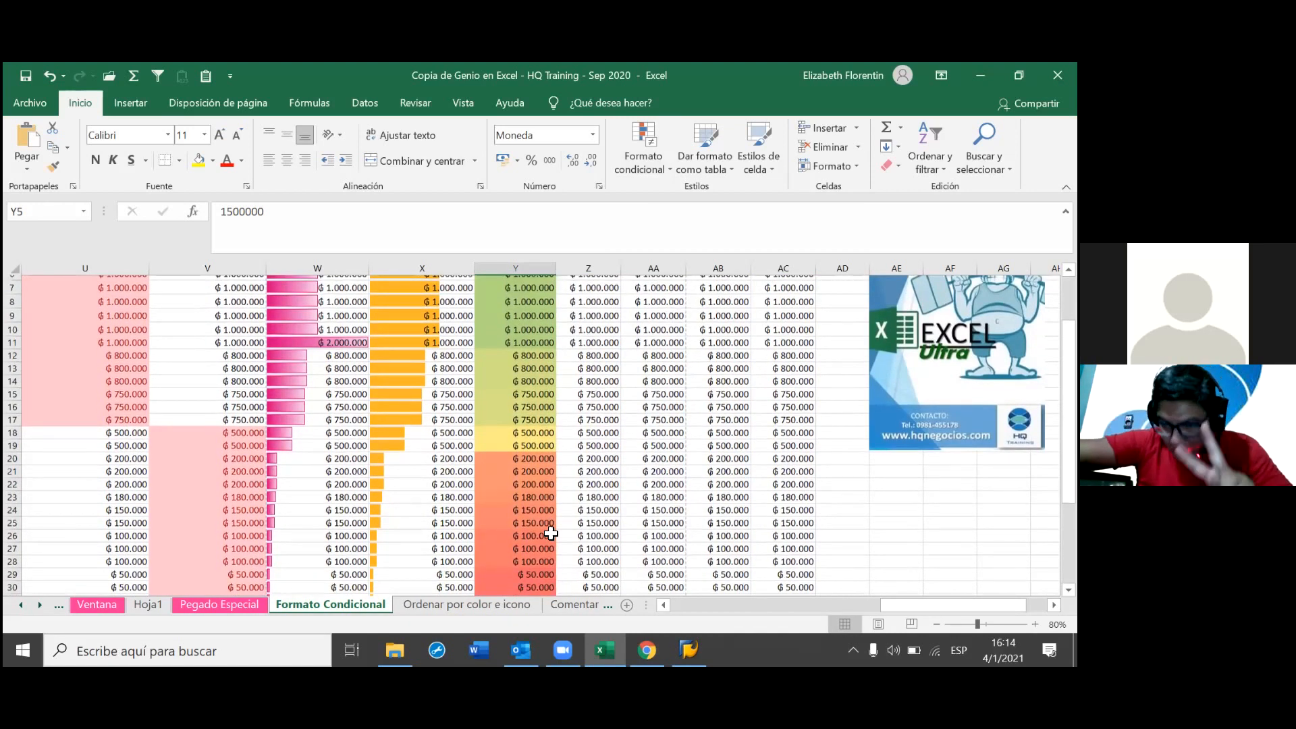
scroll(551, 534, "down", 2)
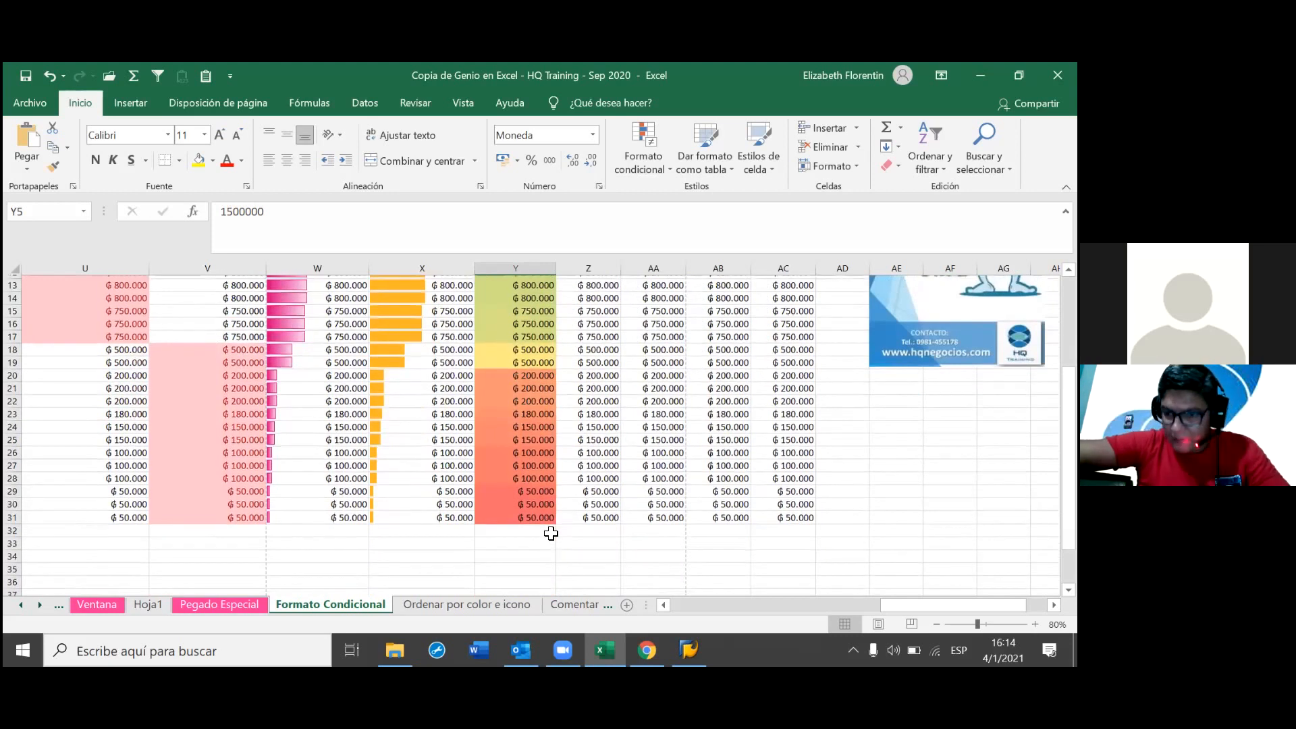
scroll(550, 533, "down", 1)
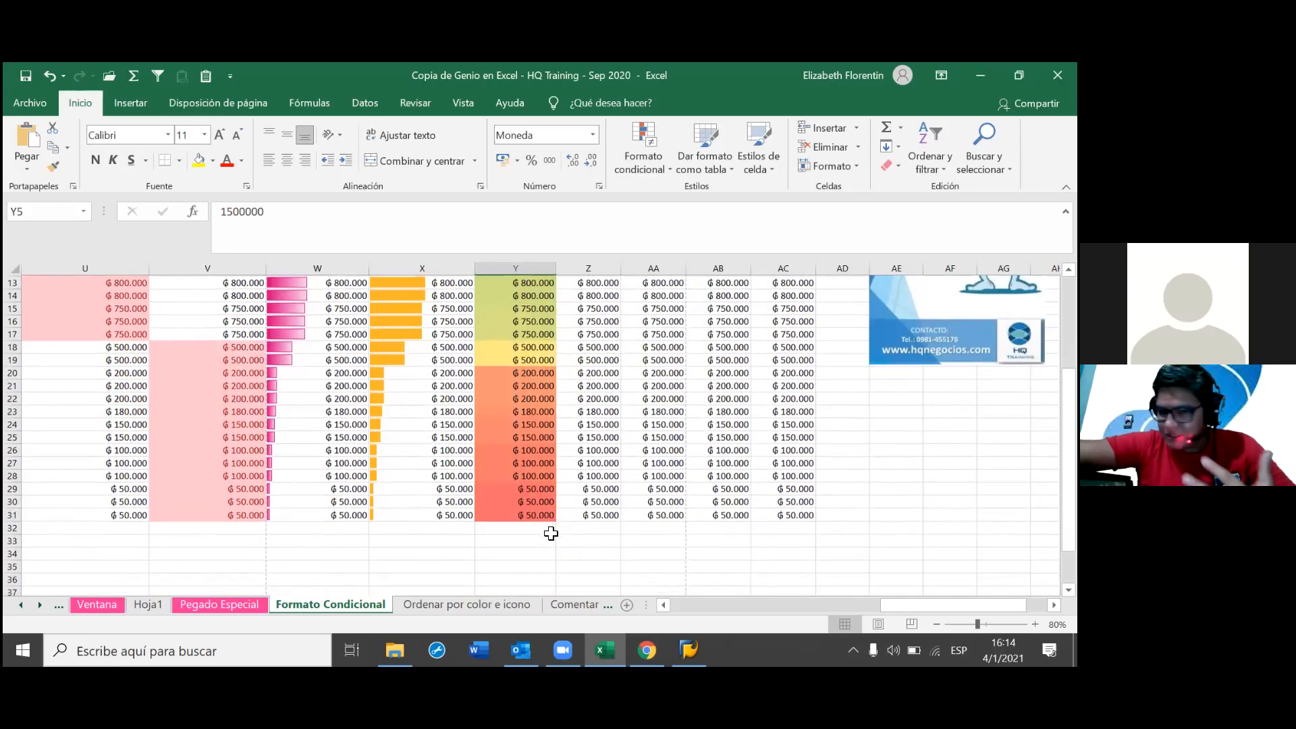
scroll(551, 533, "up", 4)
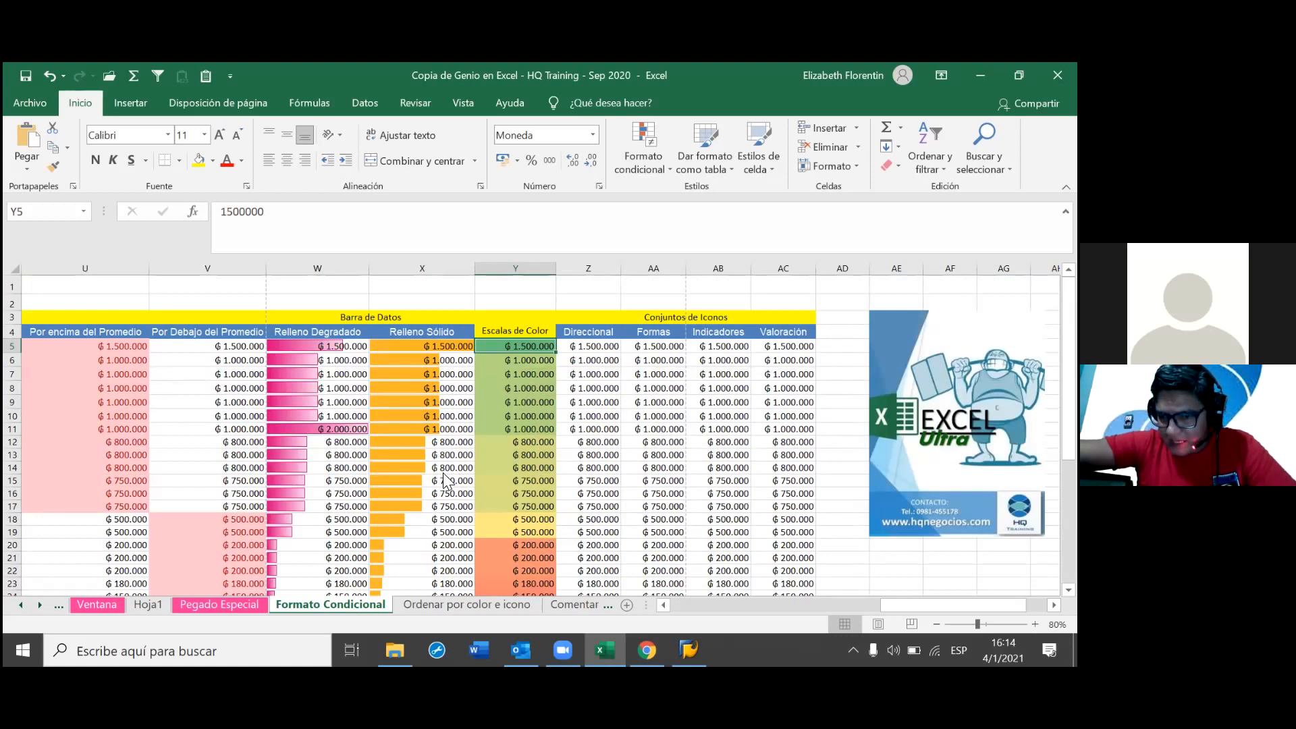
- Review the color scale rule and its applied range for Y5 in the conditional formatting rules manager, and close it
left_click(645, 162)
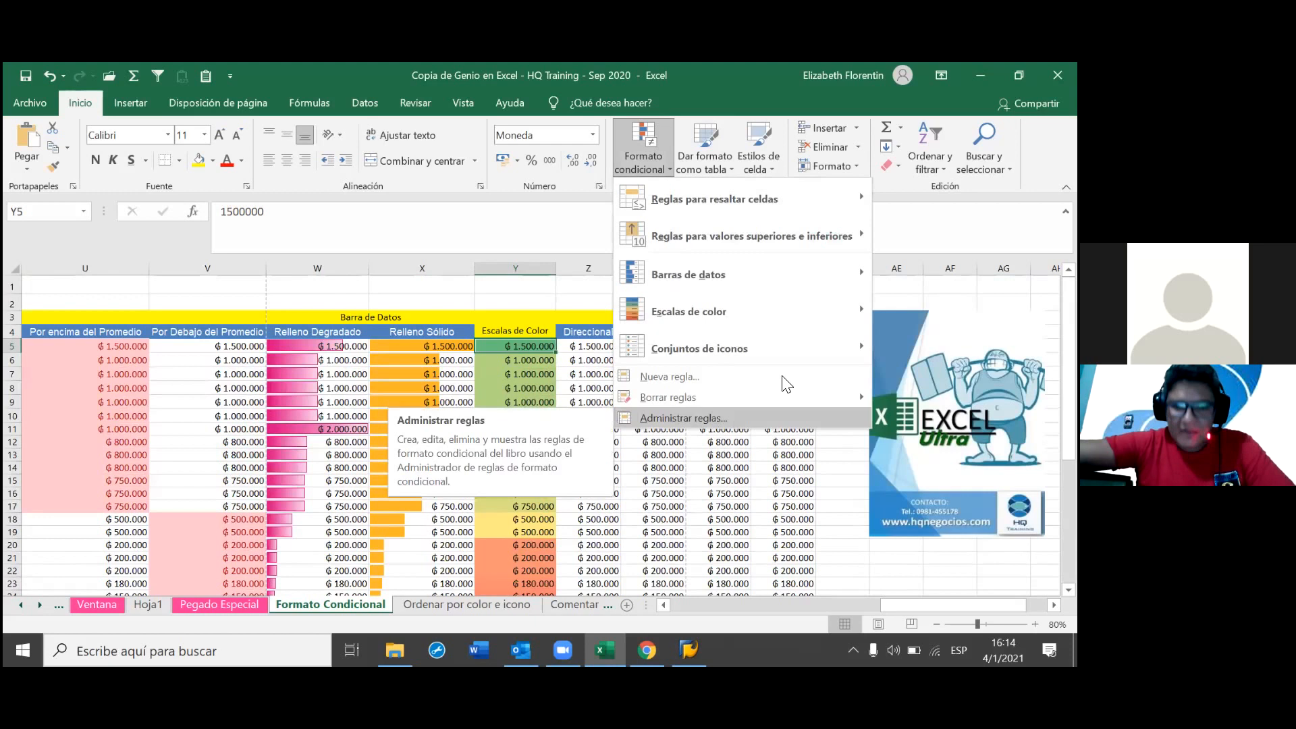
key("Return")
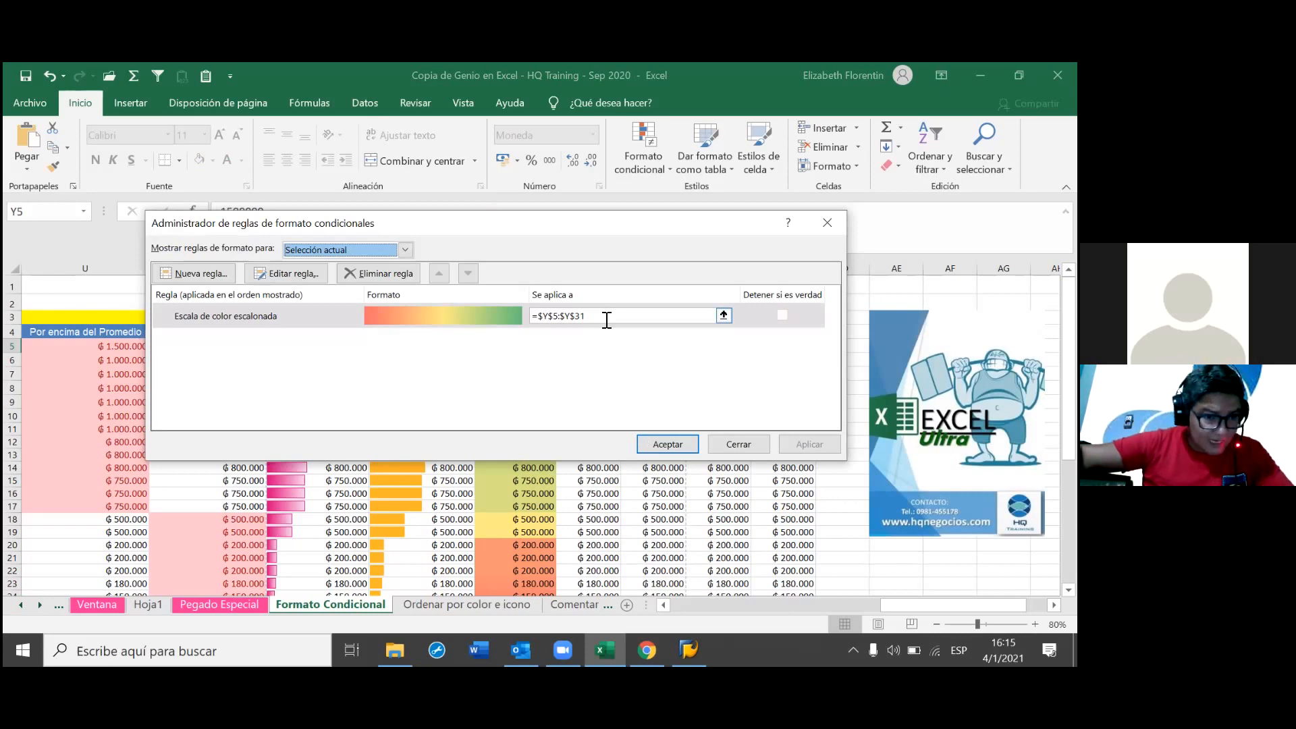
left_click(829, 226)
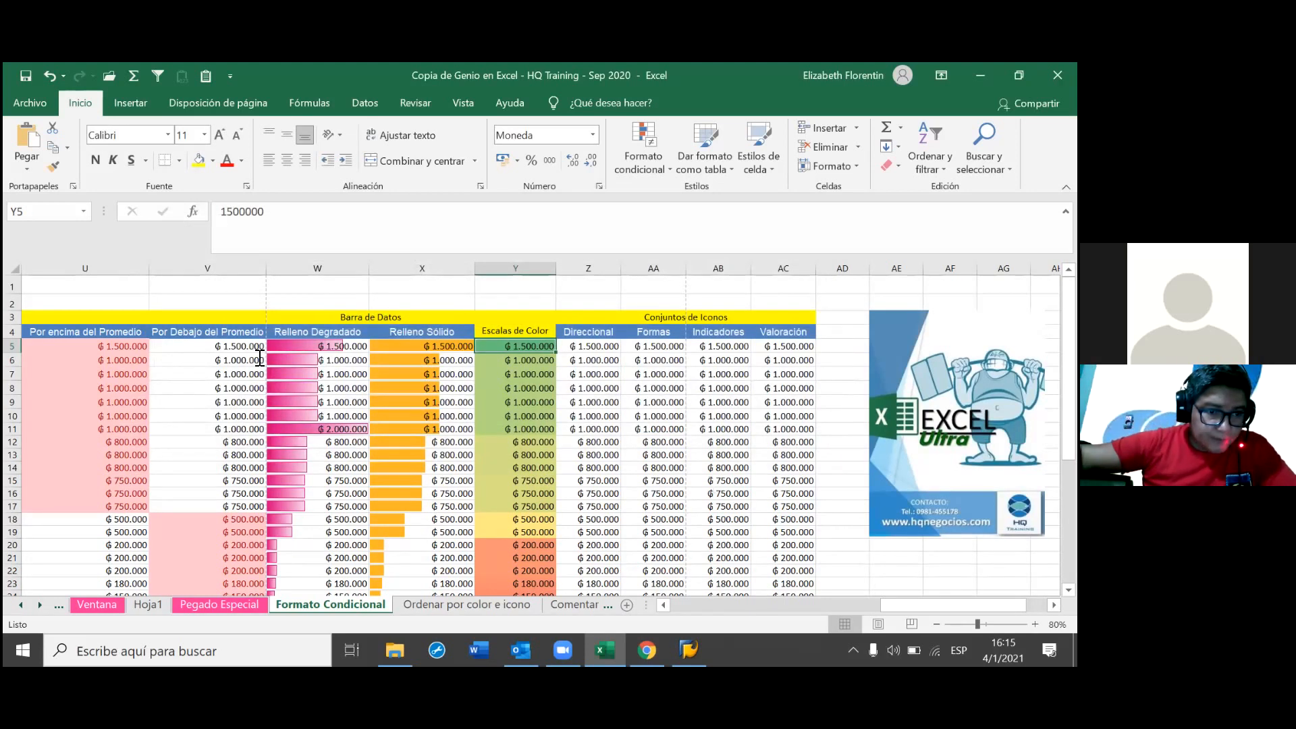
- Select U5:U31 in the Por encima del Promedio column and review the conditional formatting categories and new rule options without creating a rule
key("ctrl+Left")
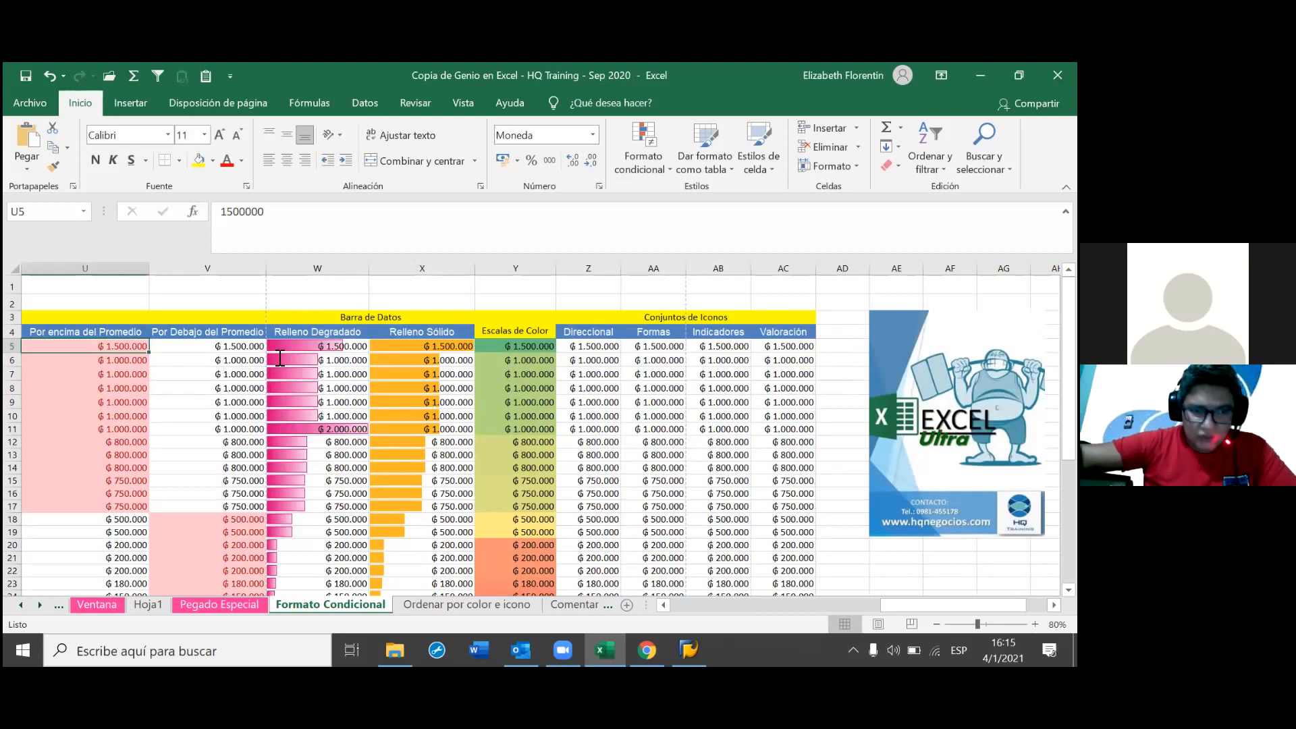
key("ctrl+shift+Down")
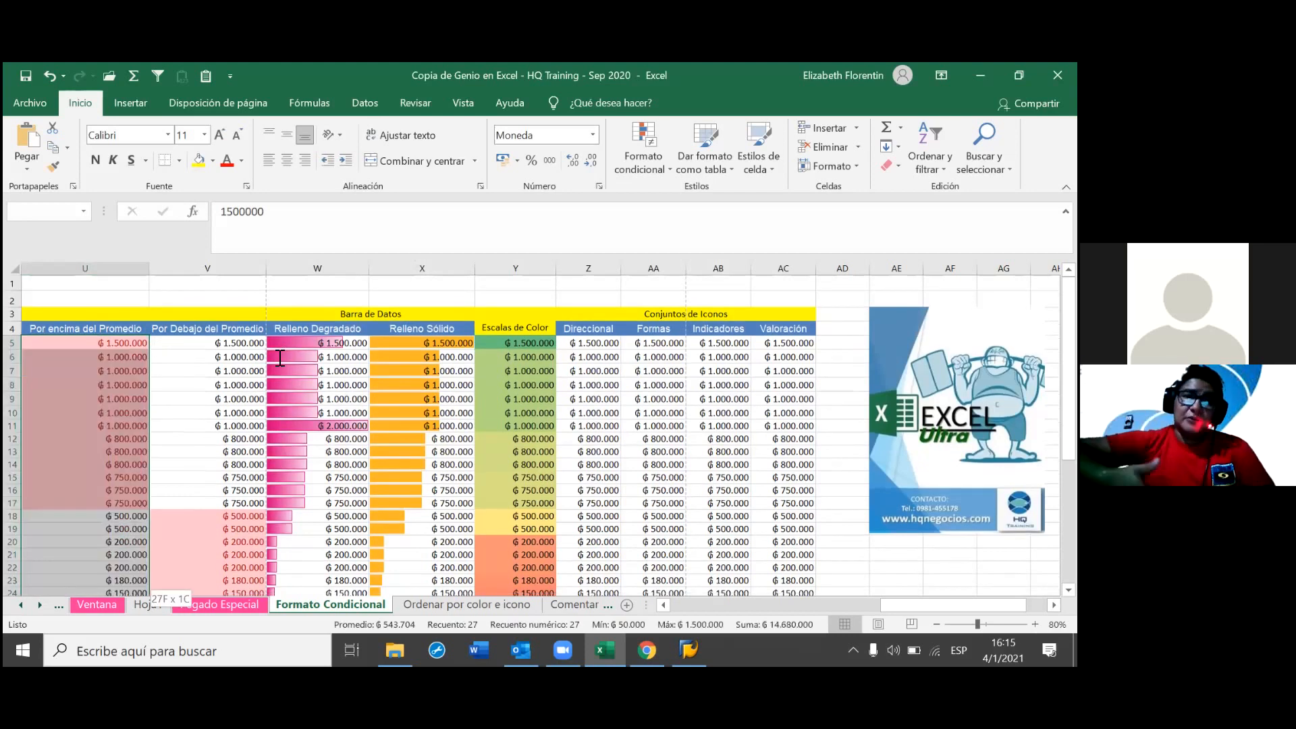
scroll(280, 358, "down", 2)
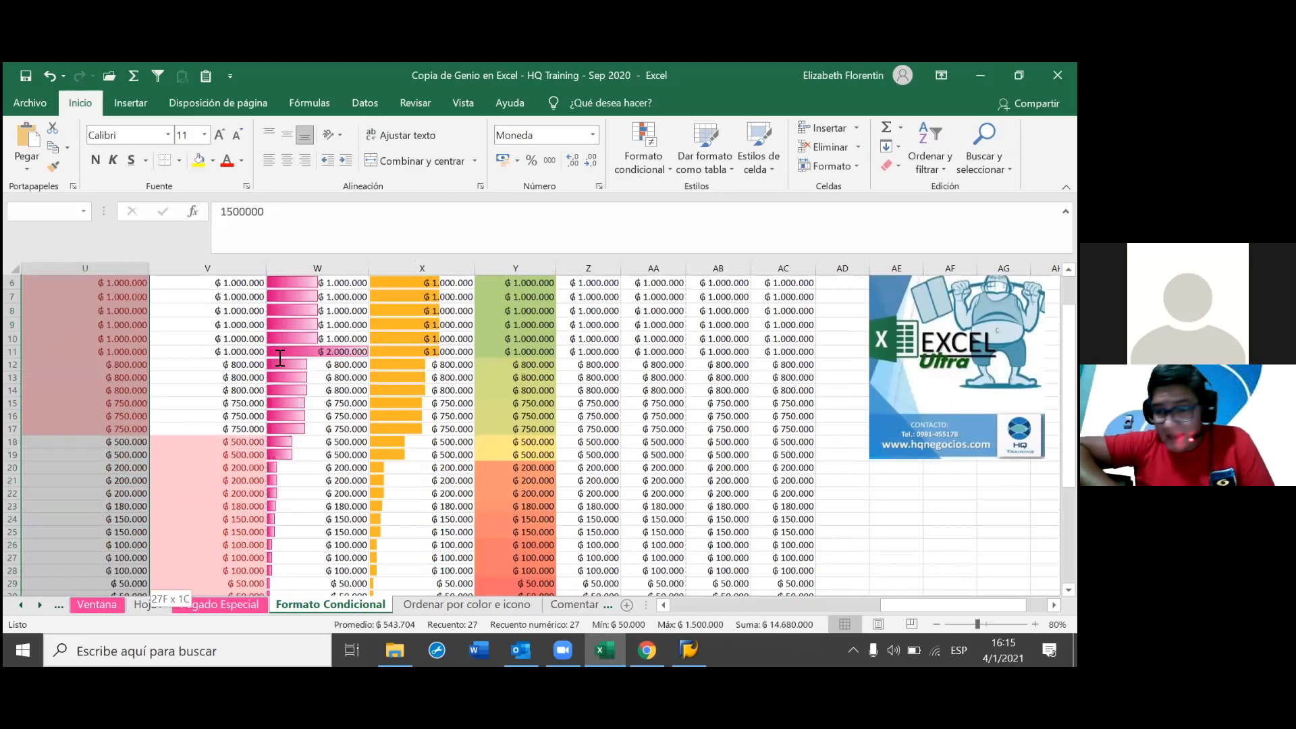
scroll(488, 322, "down", 1)
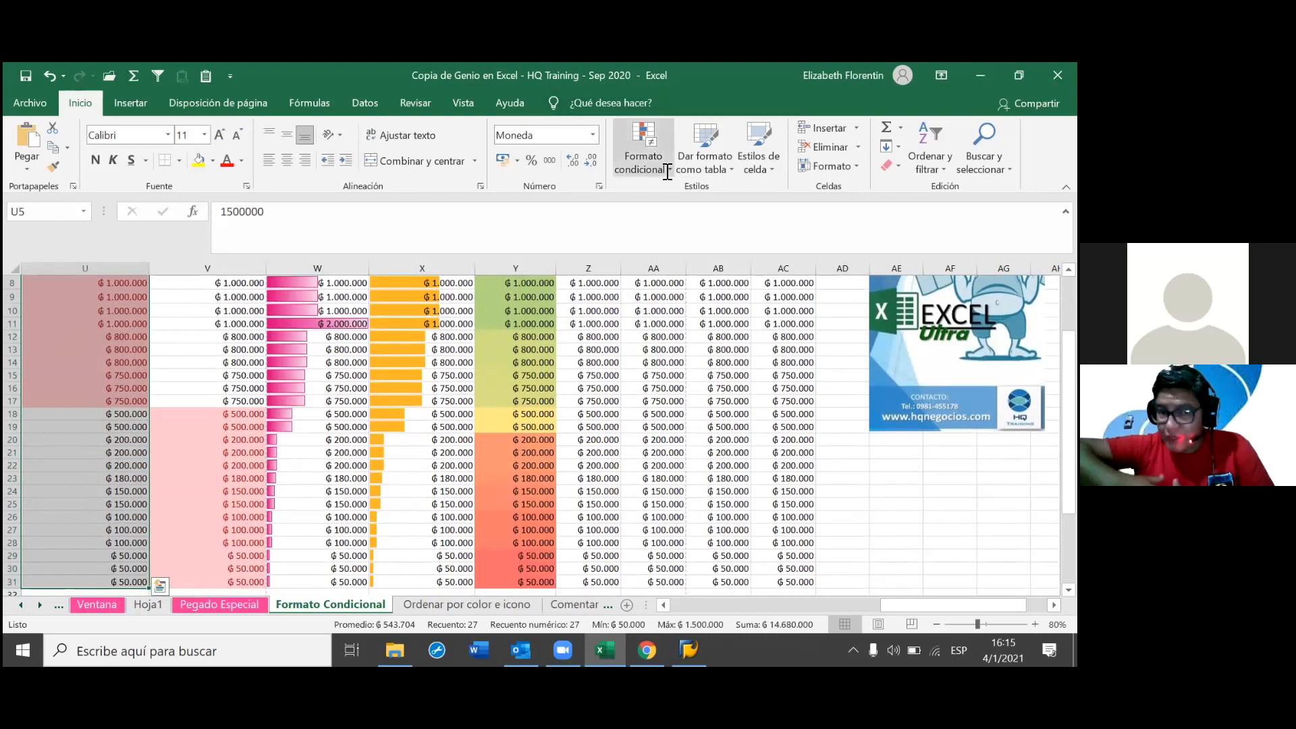
left_click(666, 169)
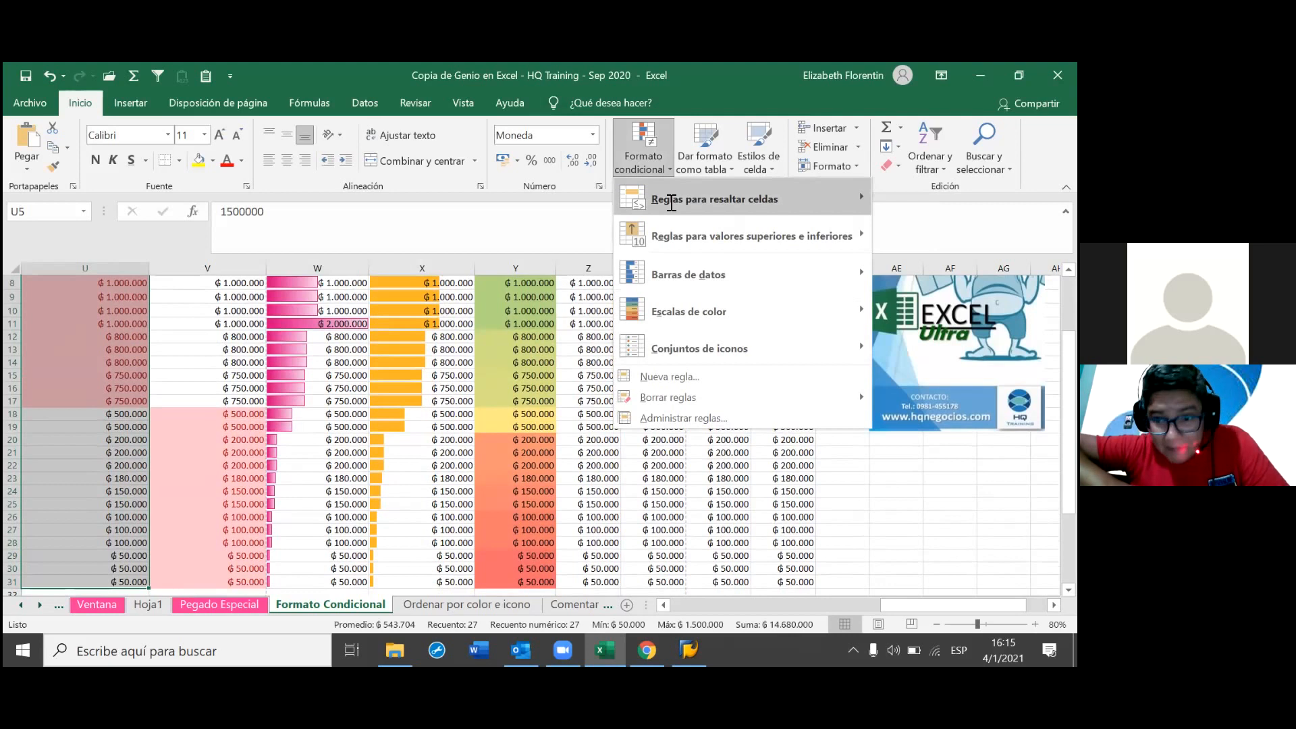
left_click(797, 199)
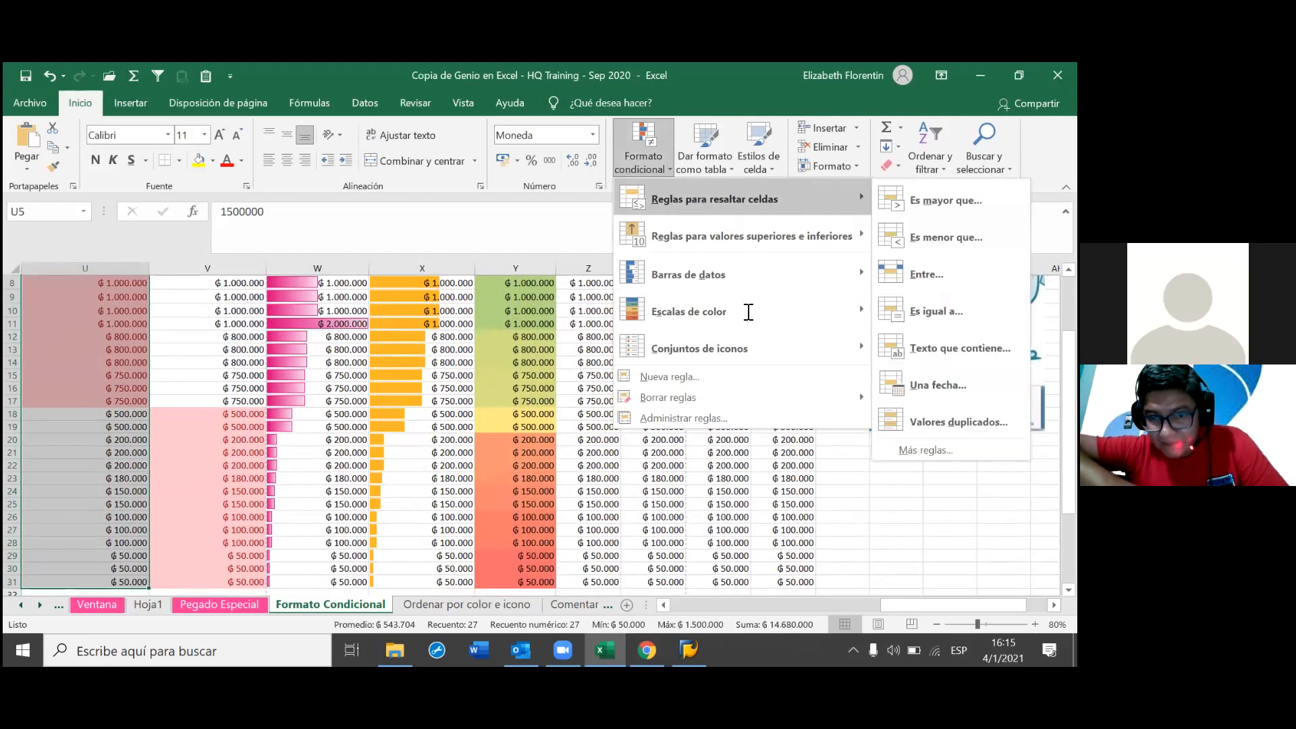
left_click(698, 375)
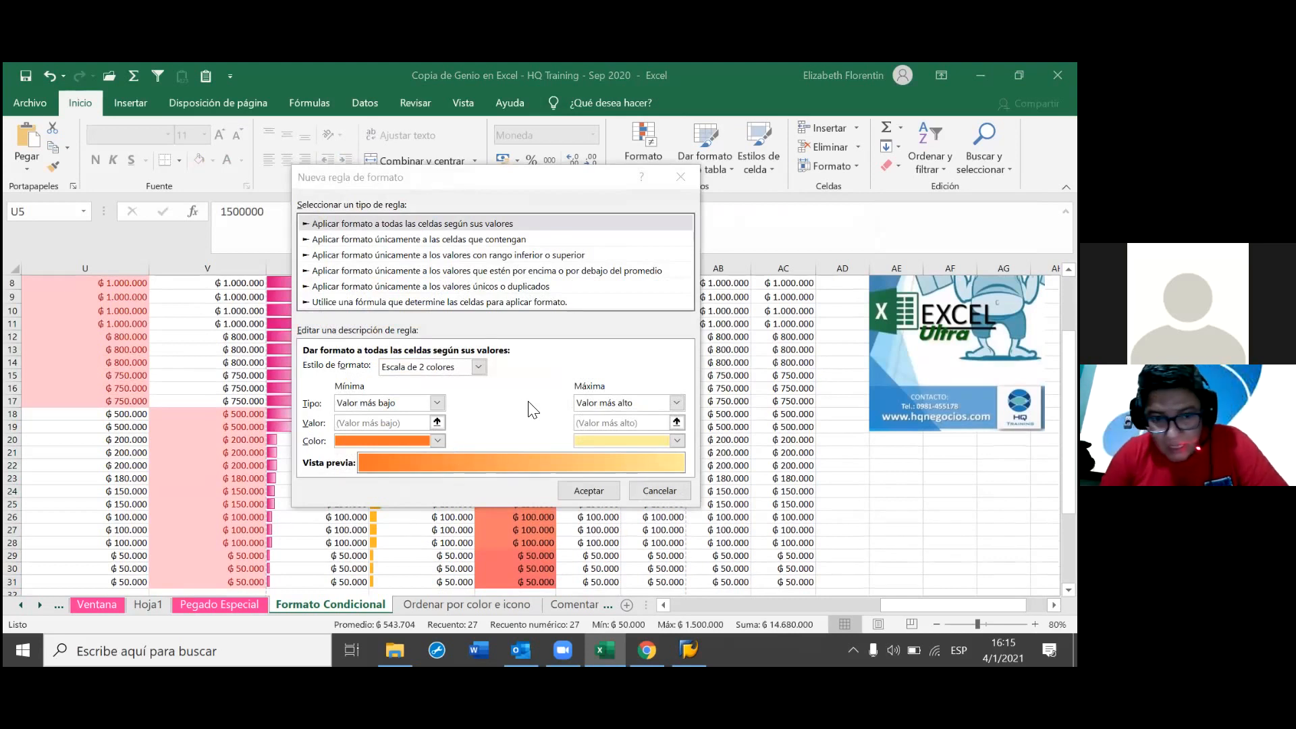
left_click(669, 492)
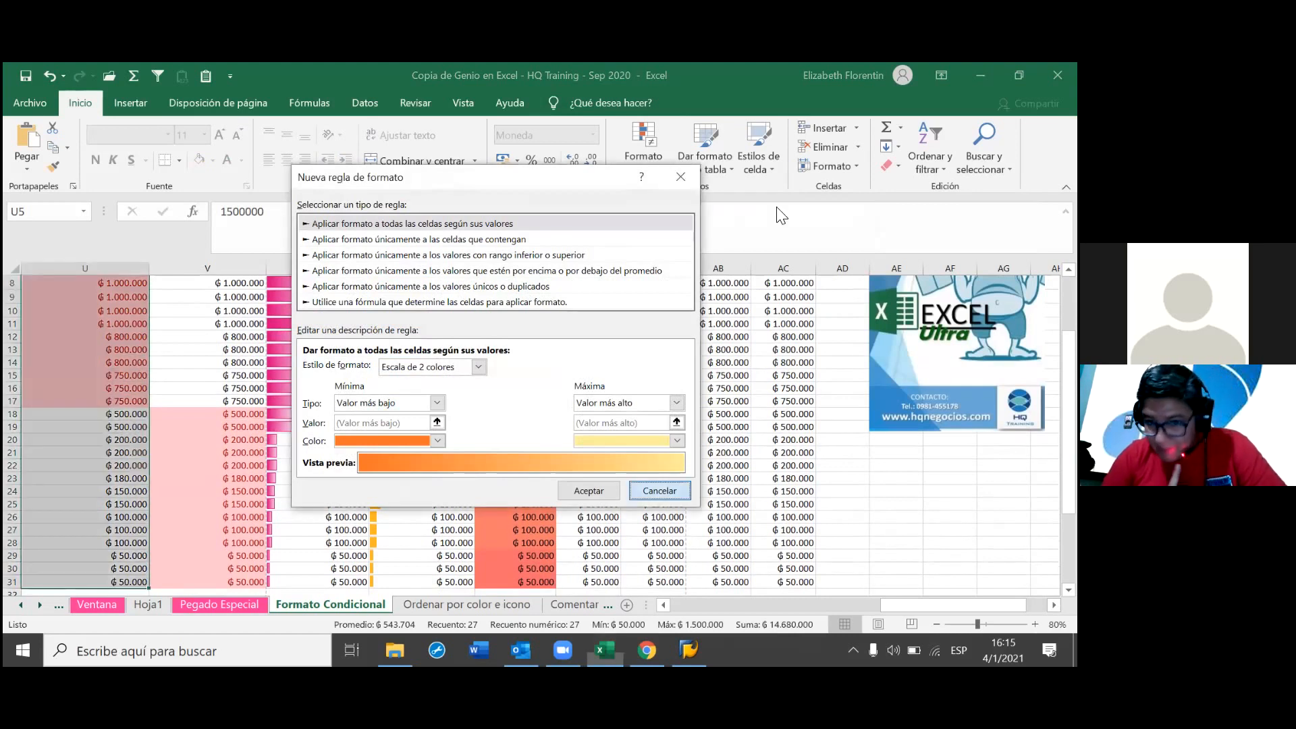
left_click(643, 155)
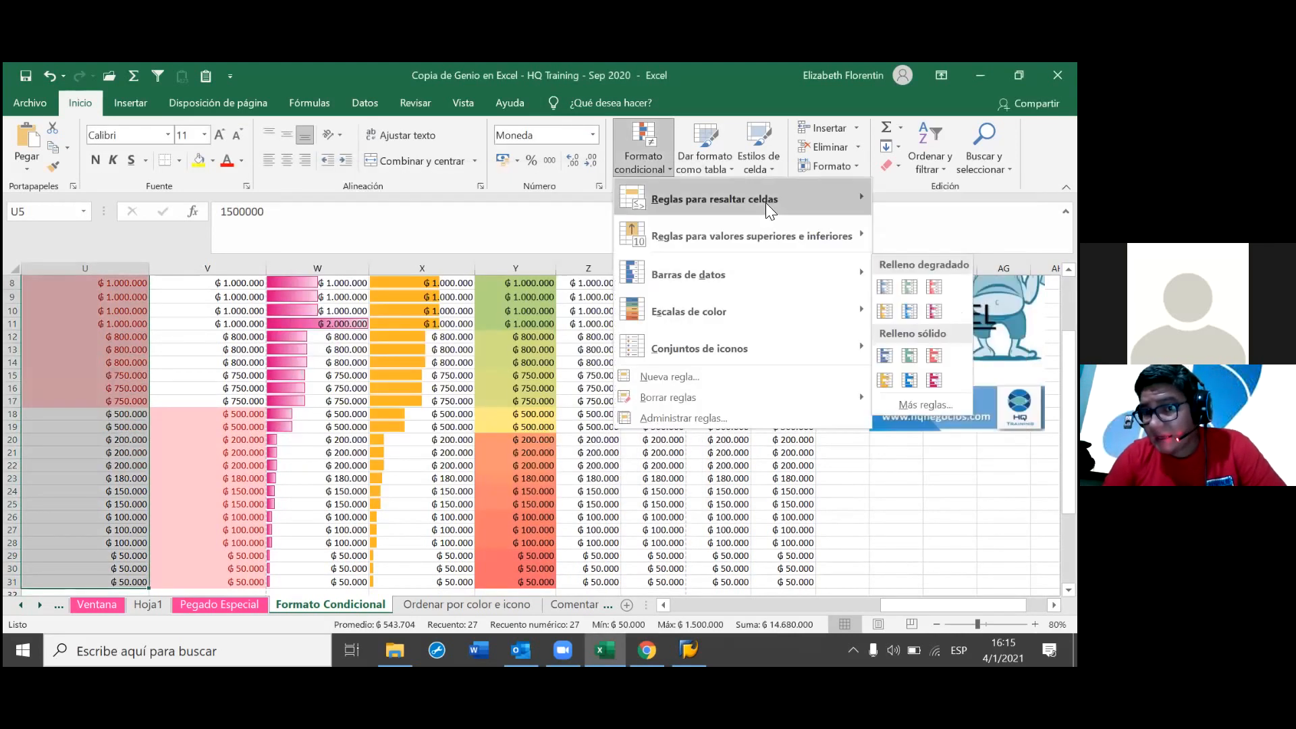
- Add a greater-than 900000 highlight rule to the selected Por encima del Promedio values, using light red fill with dark red text
mouse_move(768, 209)
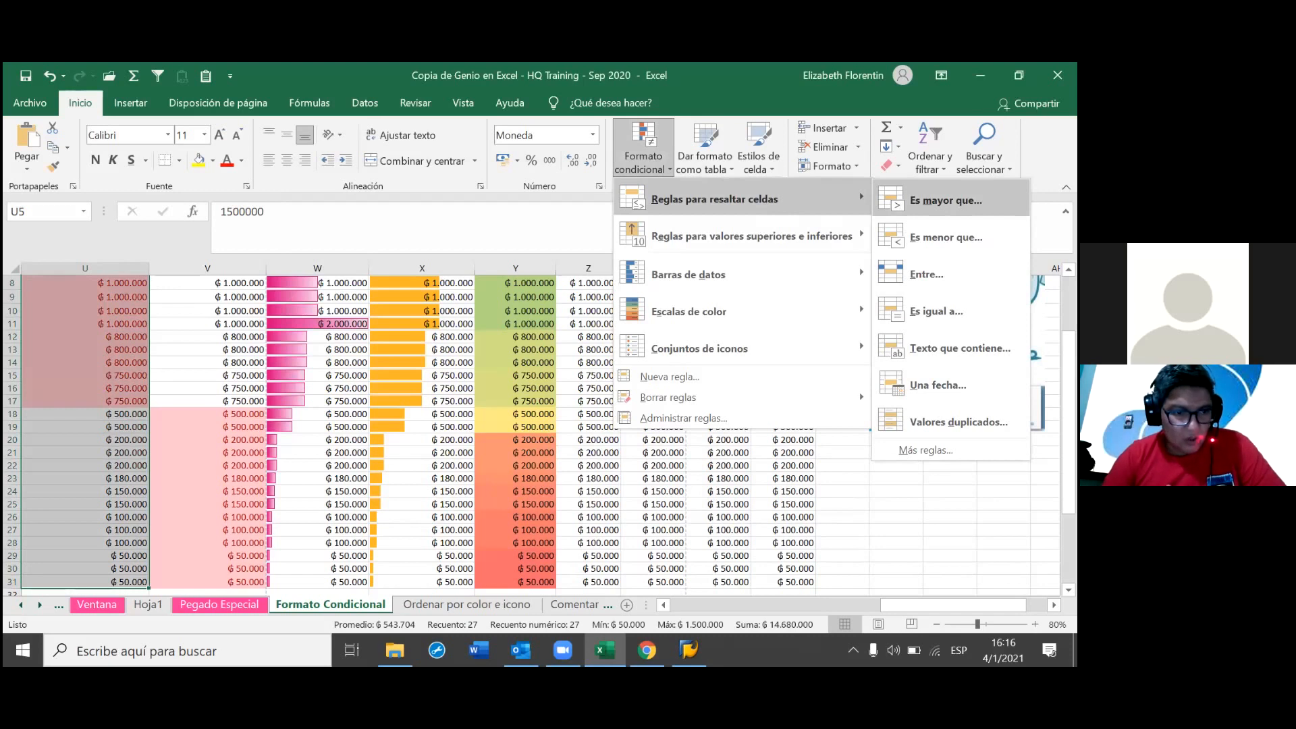
left_click(945, 200)
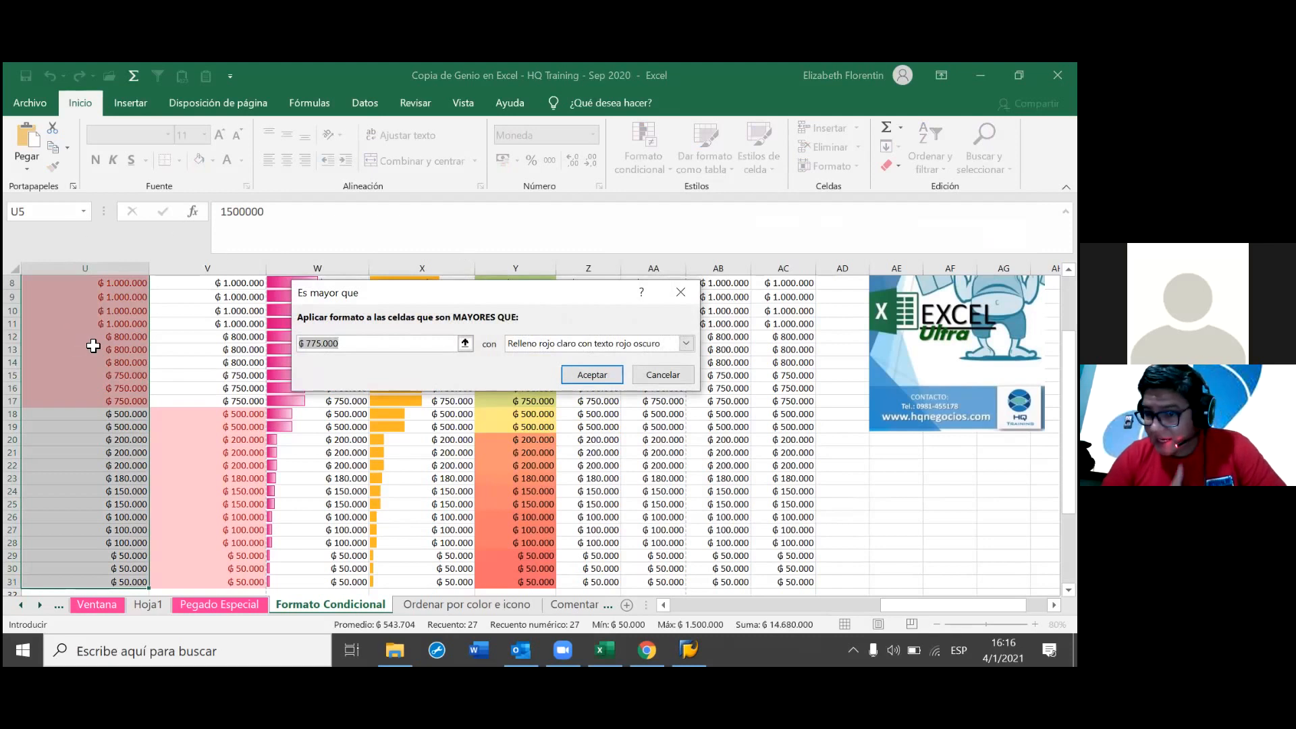
scroll(96, 346, "up", 1)
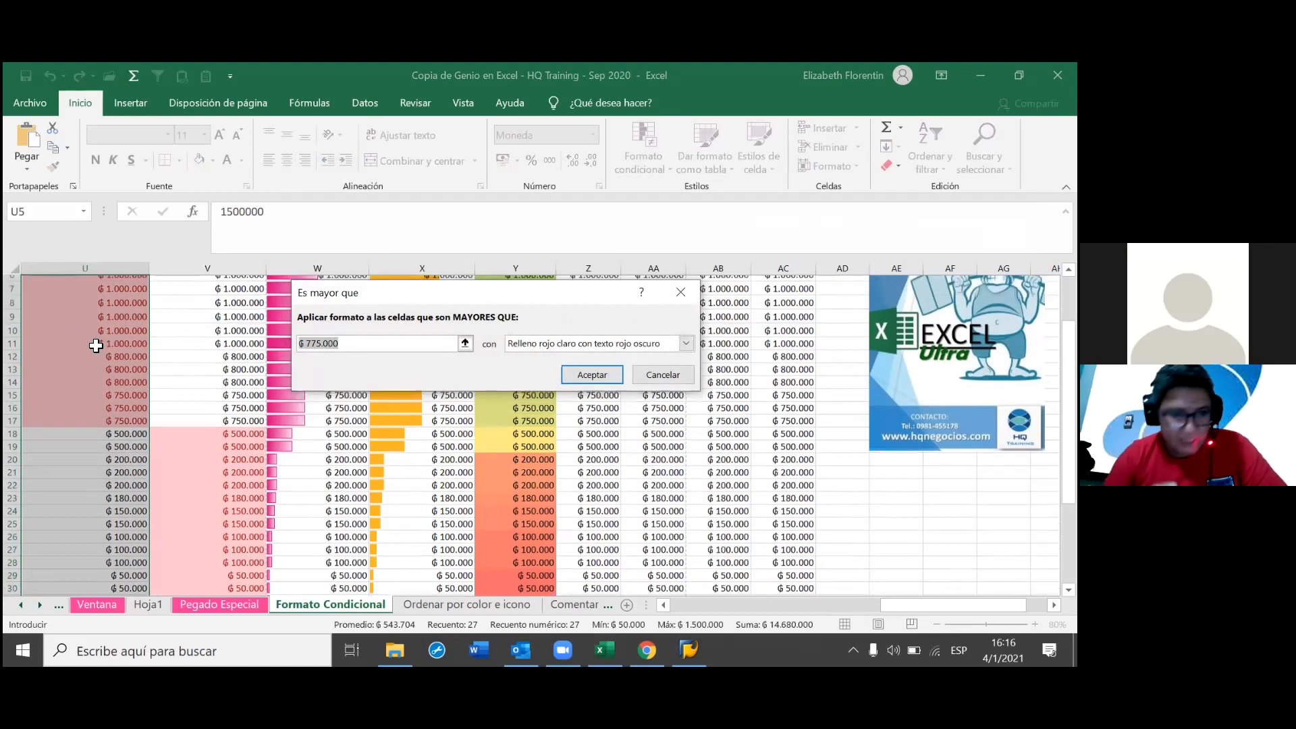
scroll(96, 346, "up", 2)
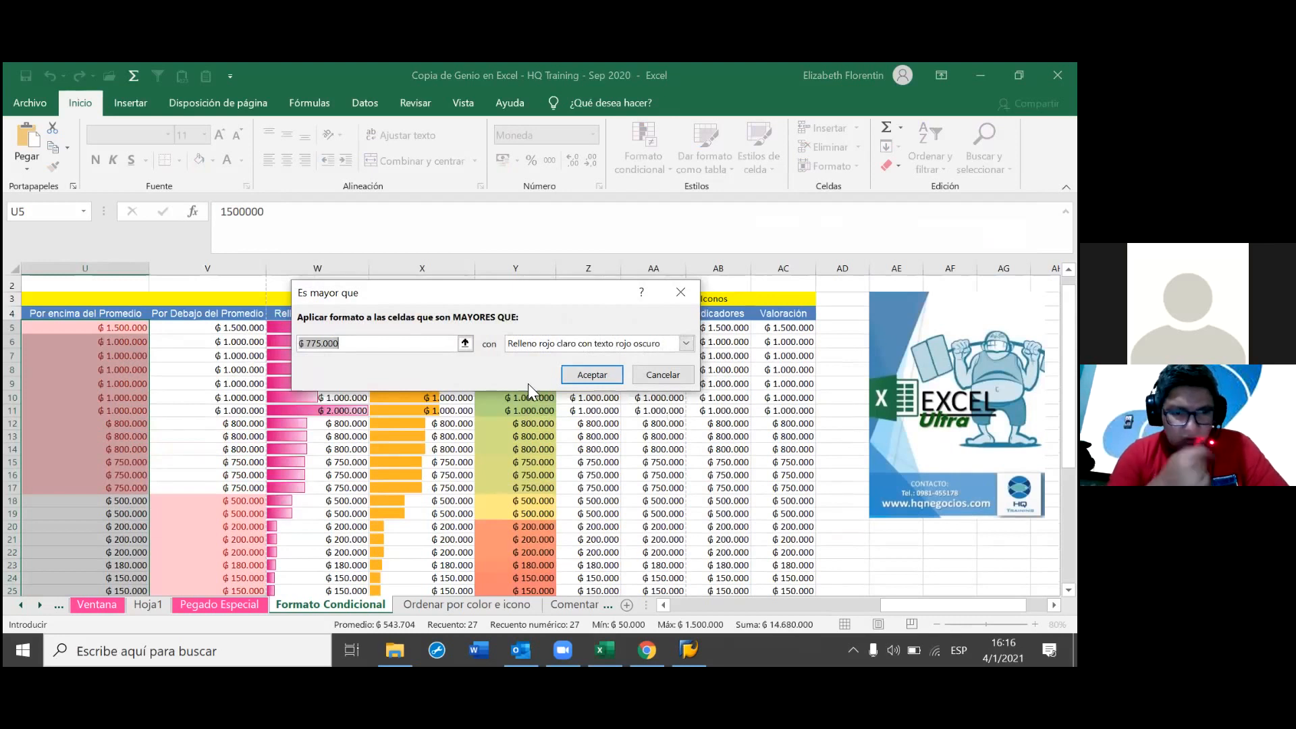
left_click(355, 343)
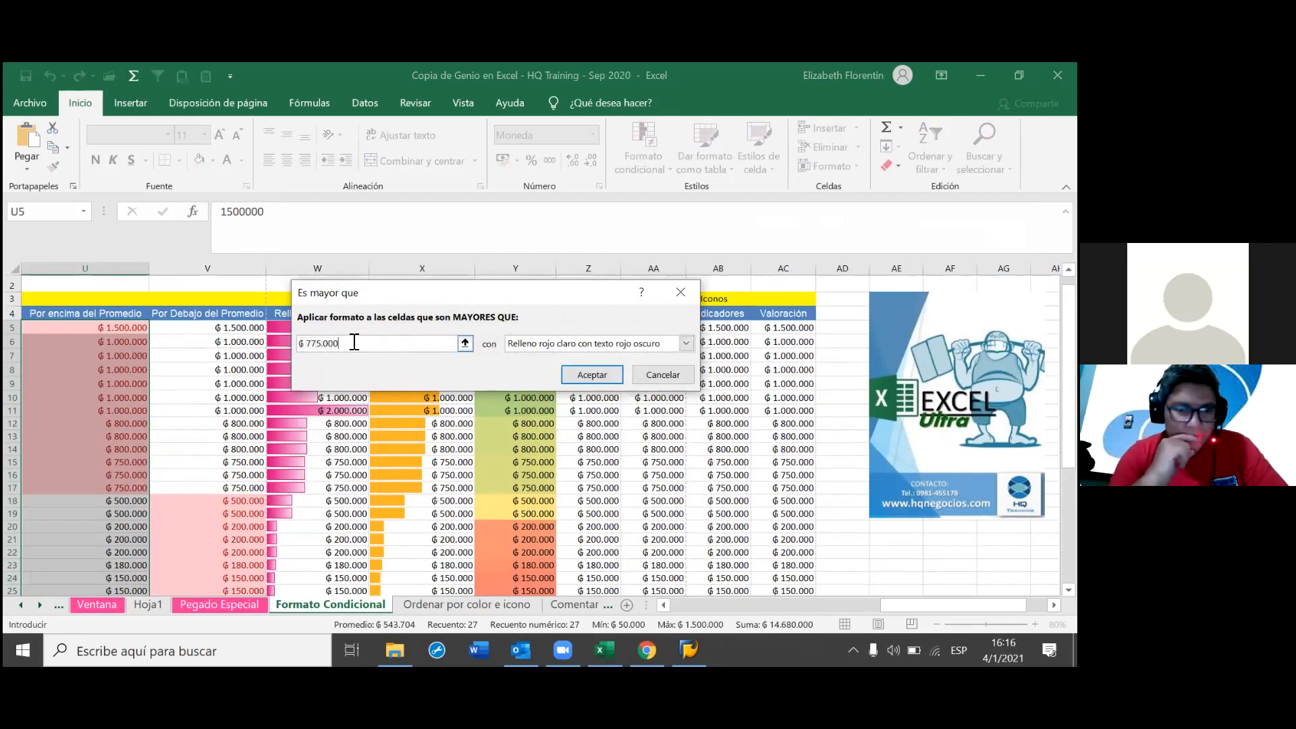
key("BackSpace")
key("BackSpace")
key("BackSpace")
key("BackSpace")
key("BackSpace")
key("BackSpace")
key("BackSpace")
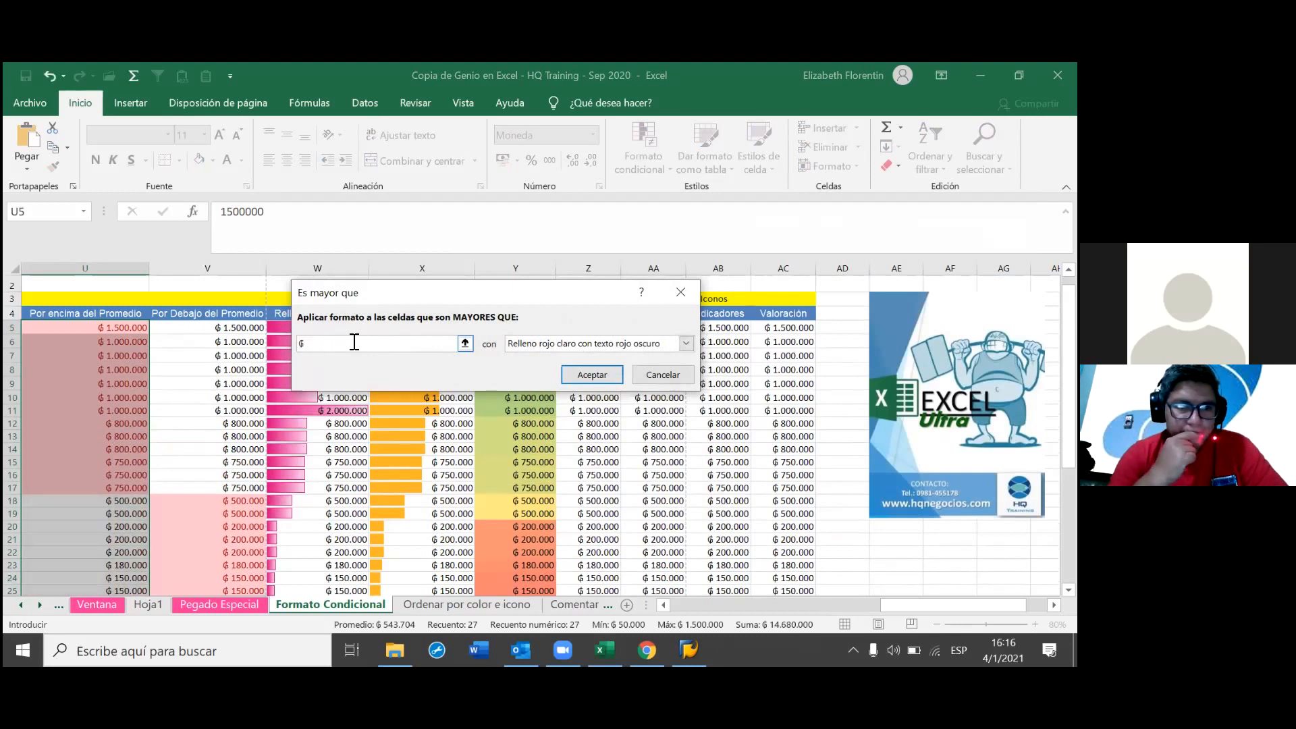
type("900000")
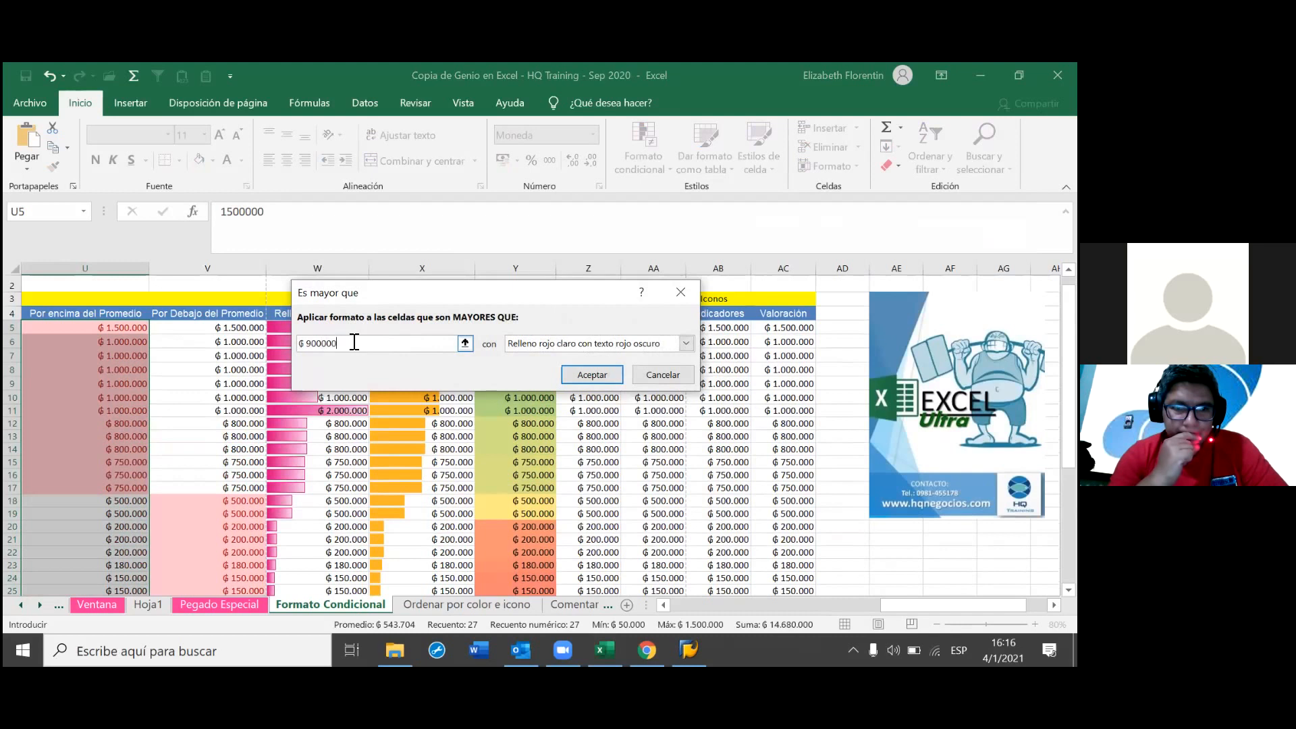
key("Return")
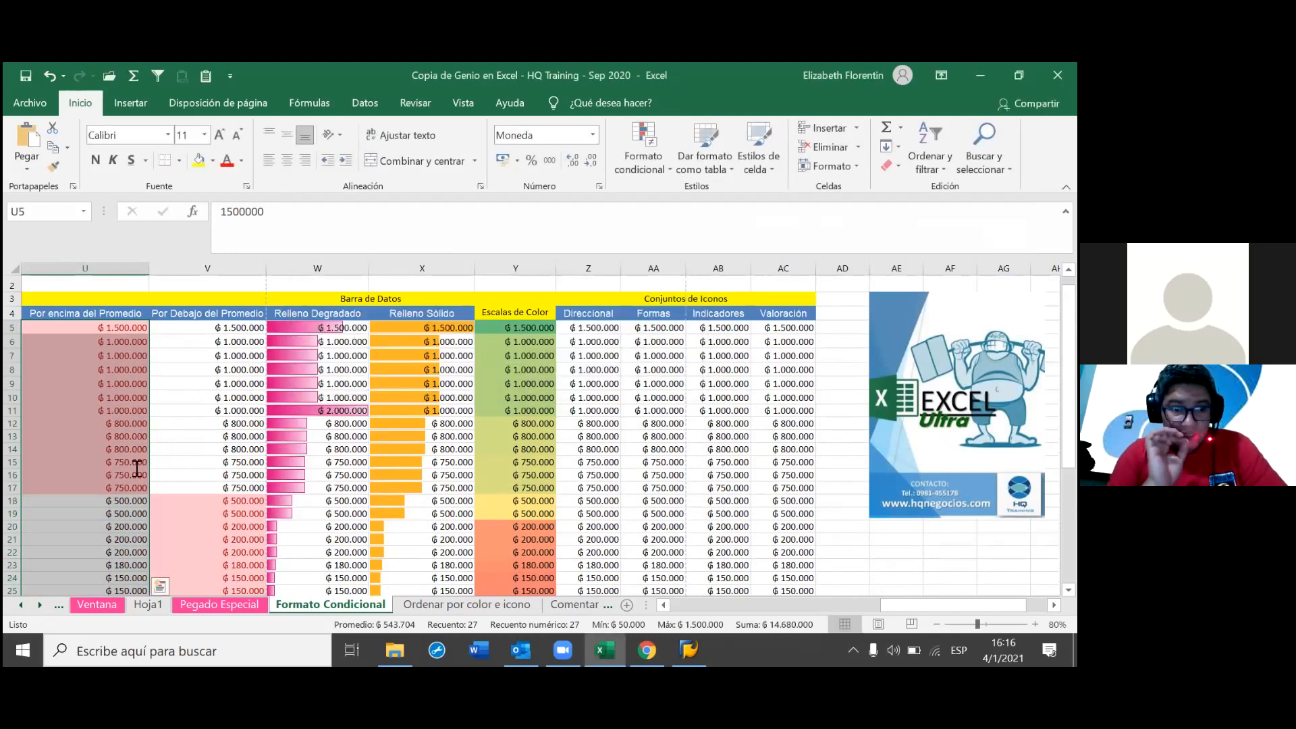
- Reselect the Por encima del Promedio values U5:U31 and open the conditional formatting rules manager for them
scroll(137, 468, "down", 2)
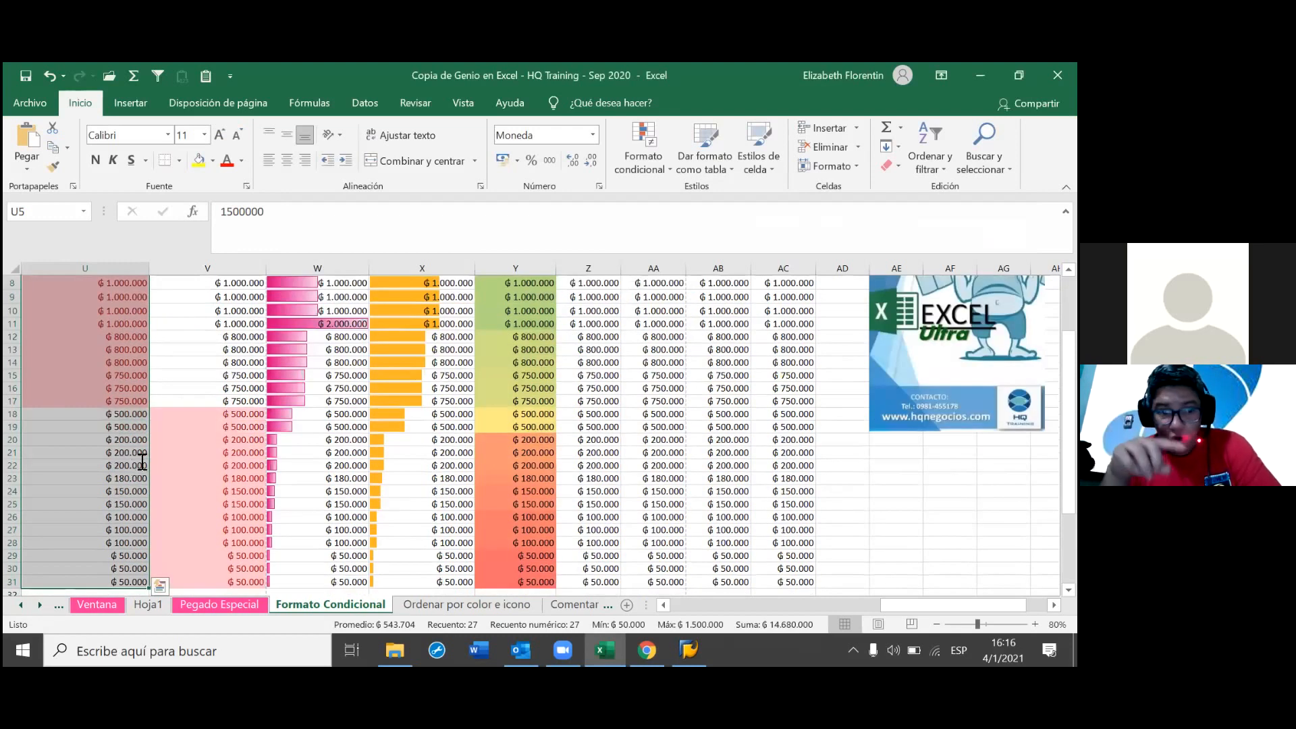
left_click(142, 461)
scroll(148, 432, "up", 2)
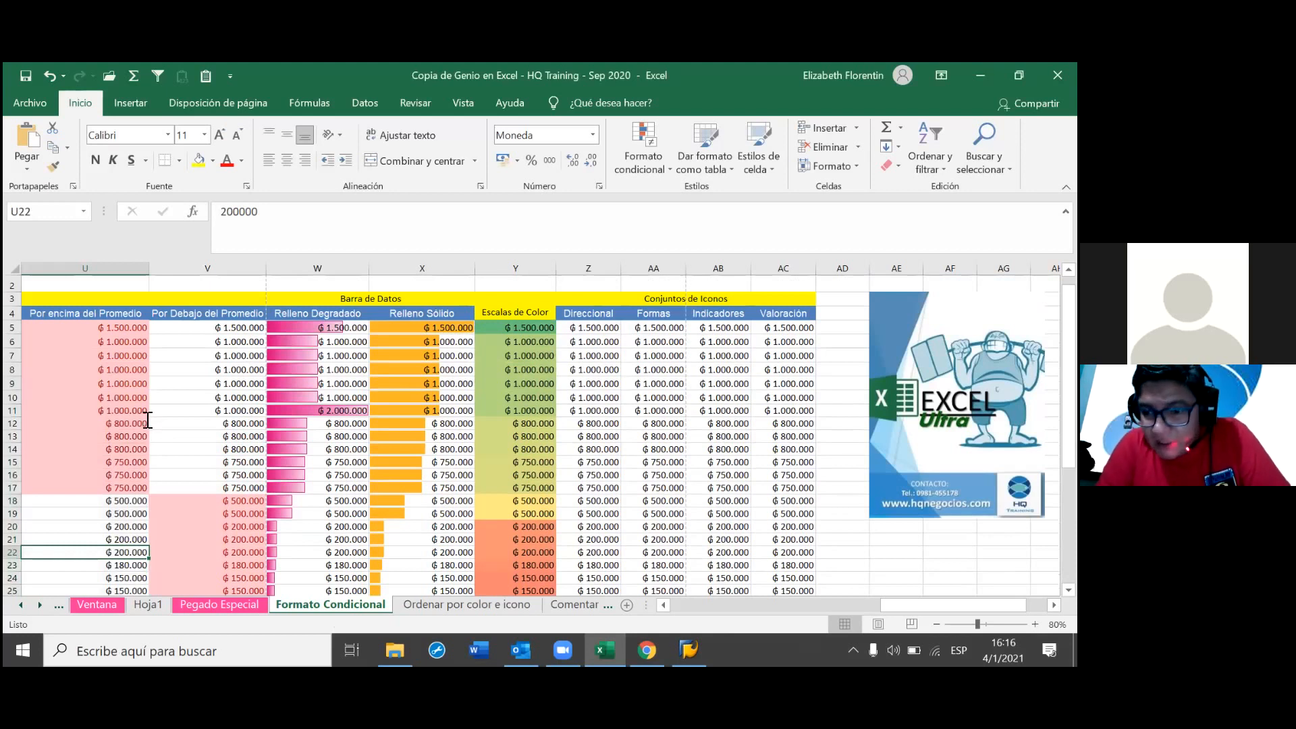
key("ctrl+Up")
key("Down")
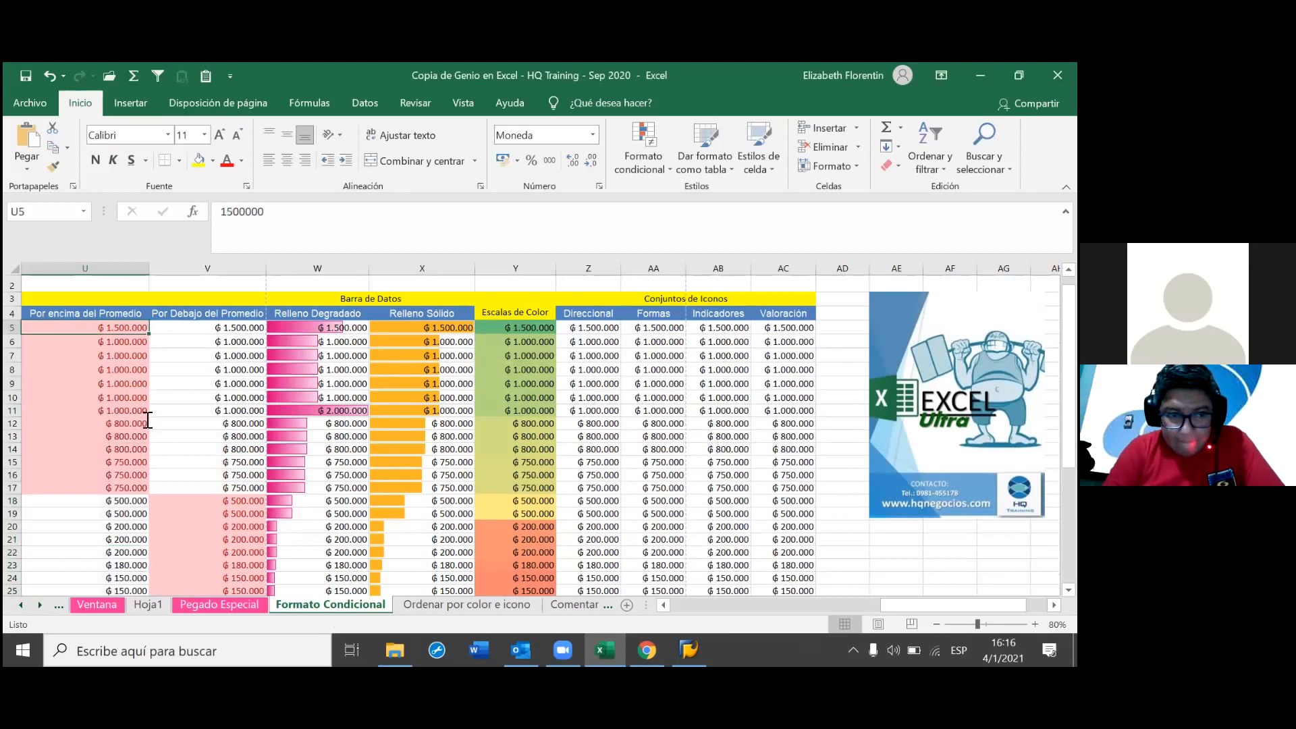
key("ctrl+shift+Down")
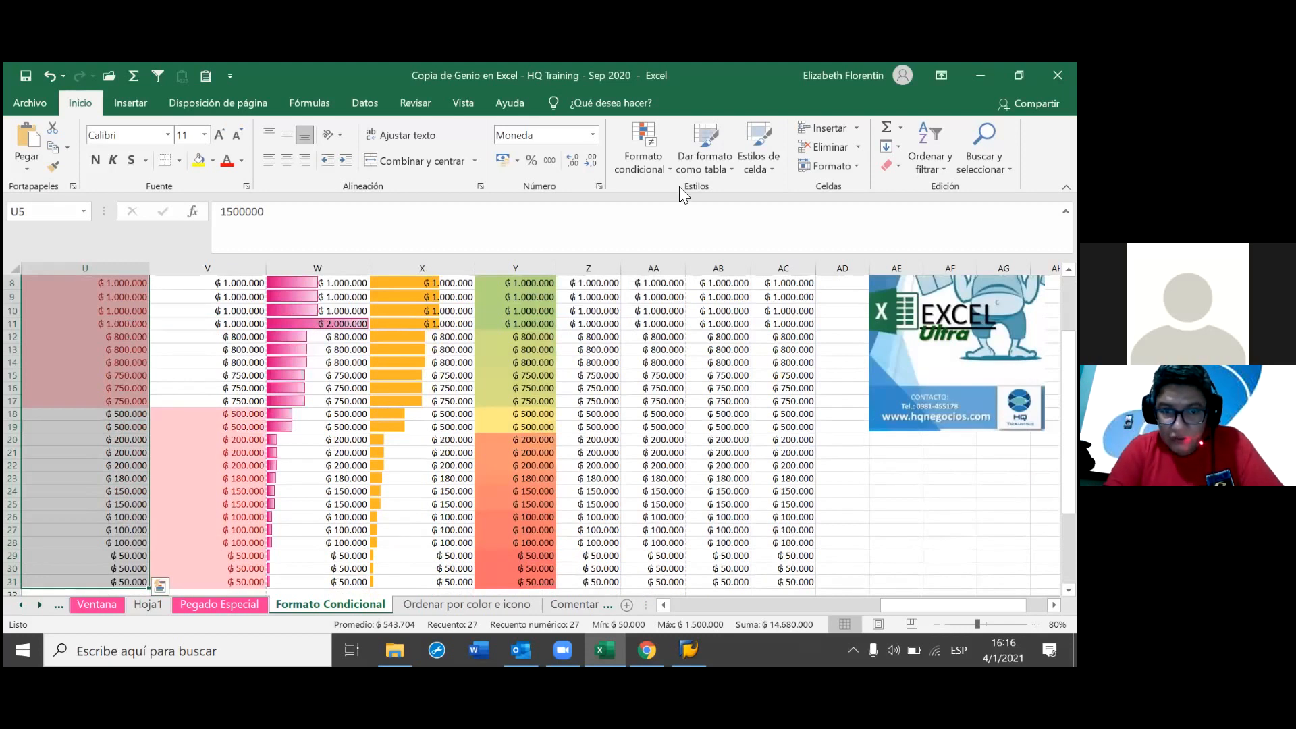
key("alt+o")
key("l")
key("r")
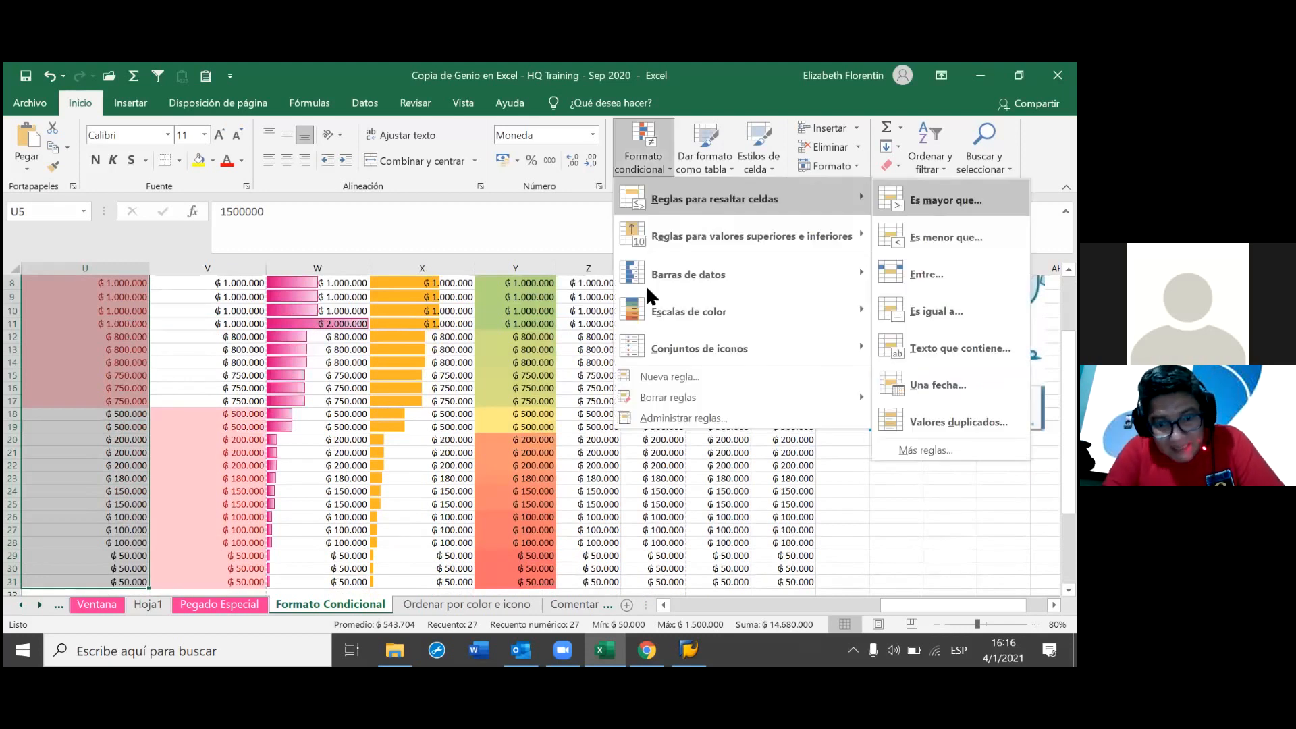
key("Escape")
key("a")
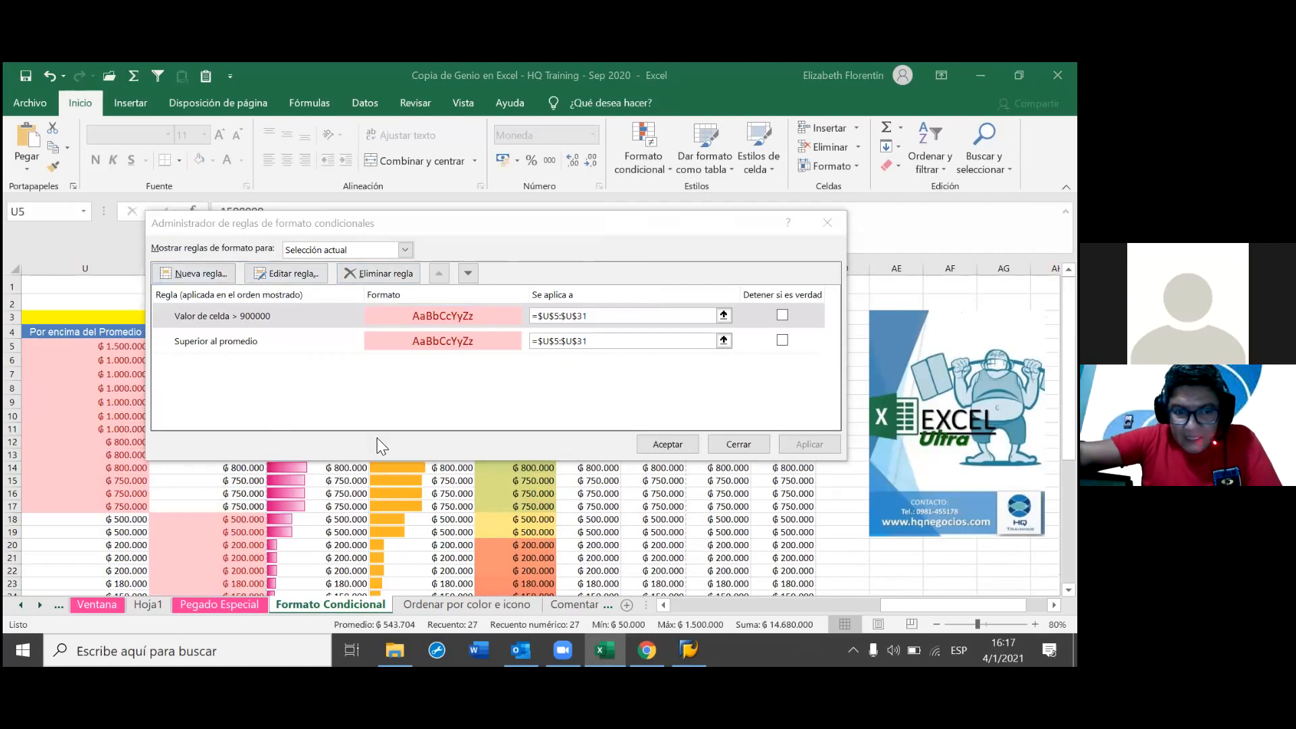
- Edit the greater-than 900000 rule to add a dark blue outline border, and apply it to the column
left_click(309, 326)
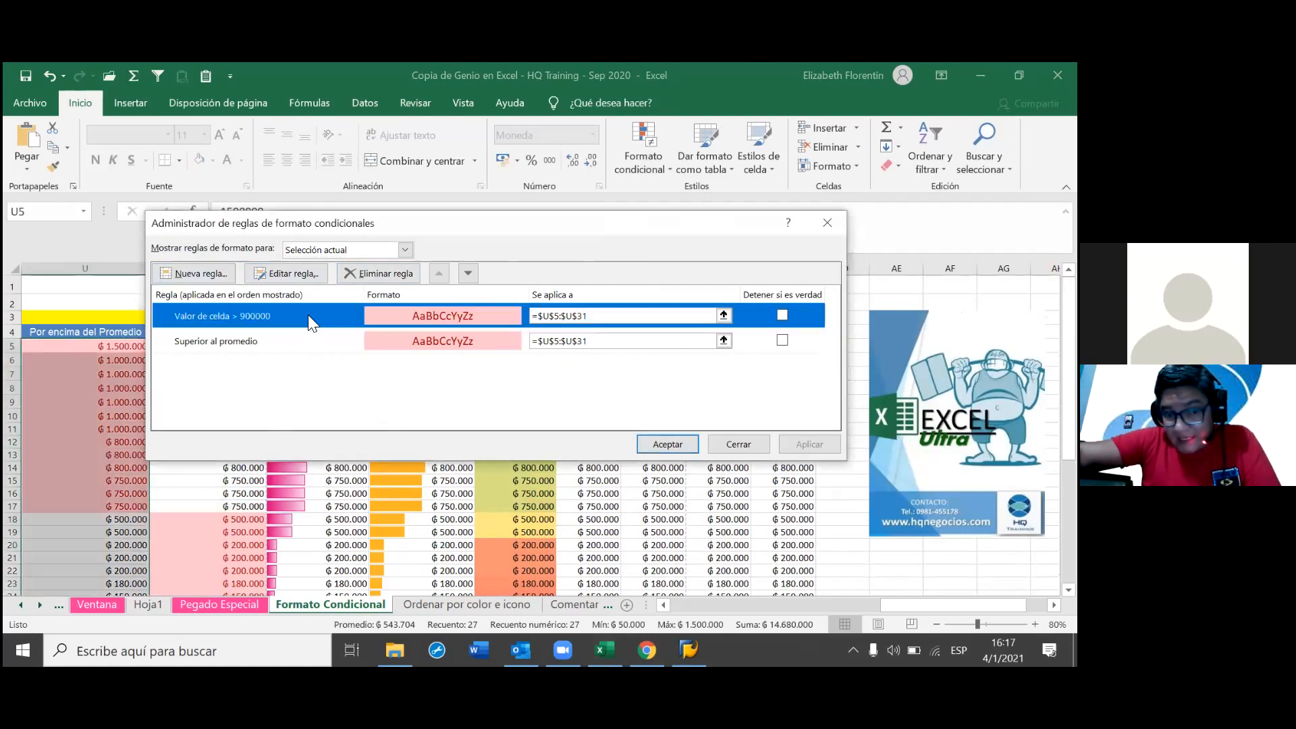
left_click(294, 277)
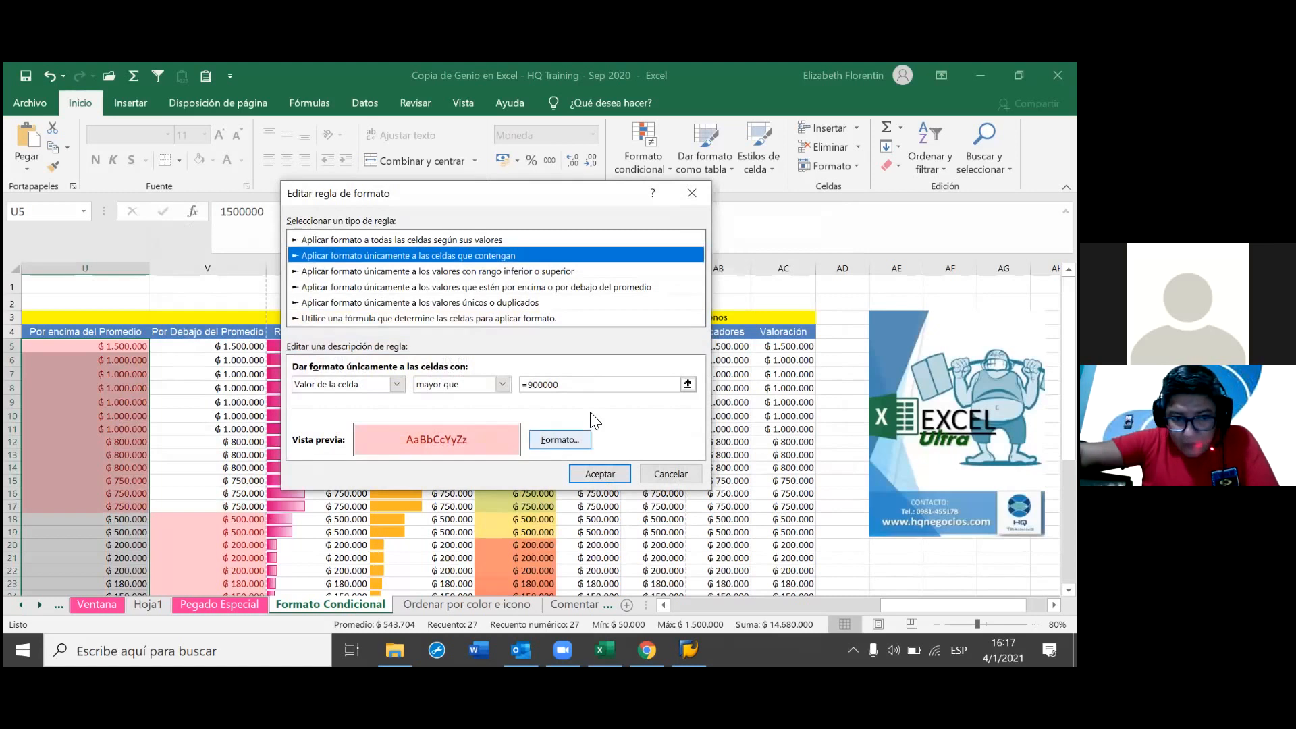
left_click(561, 439)
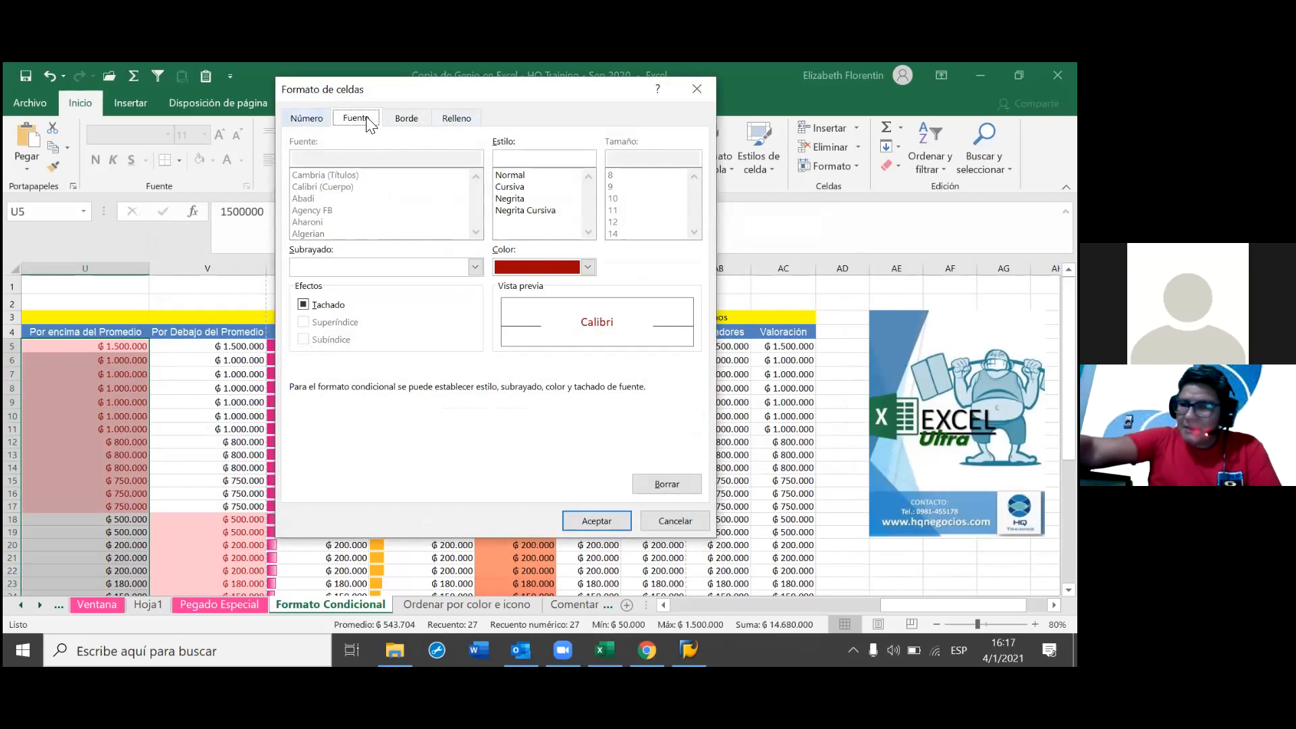
left_click(405, 120)
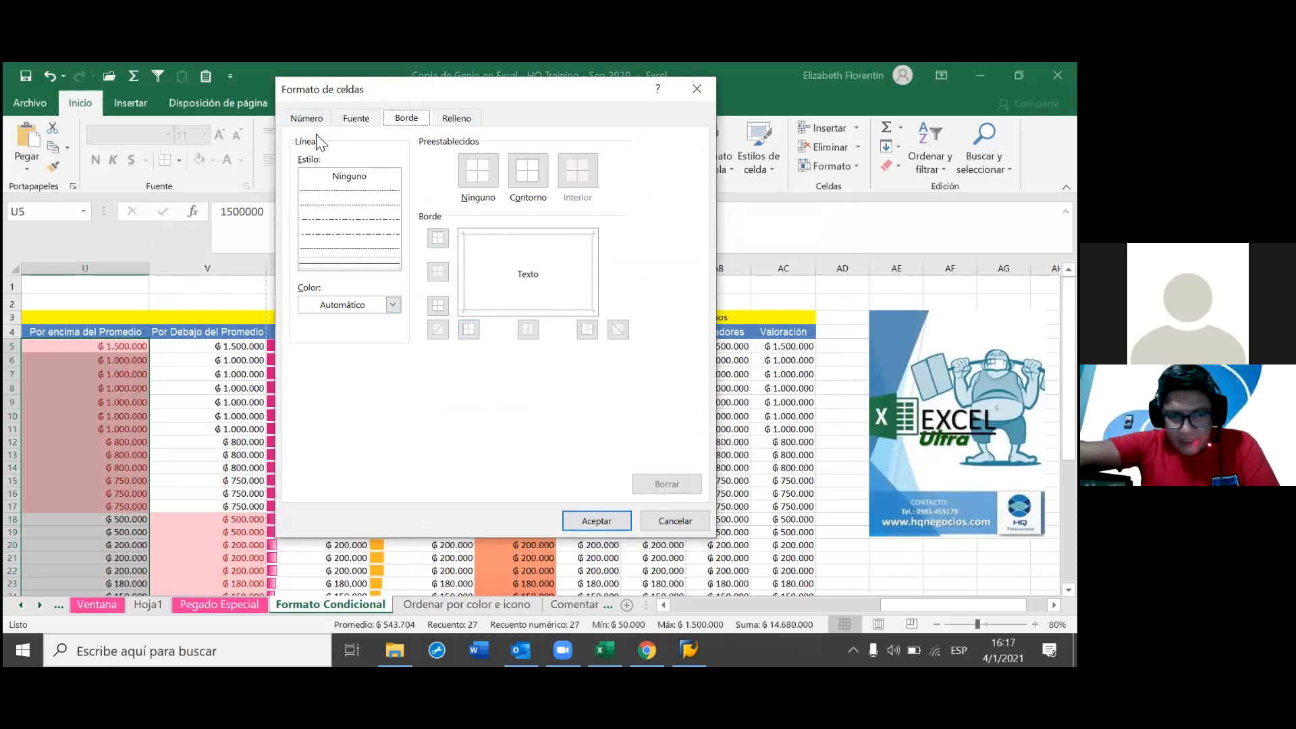
left_click(392, 304)
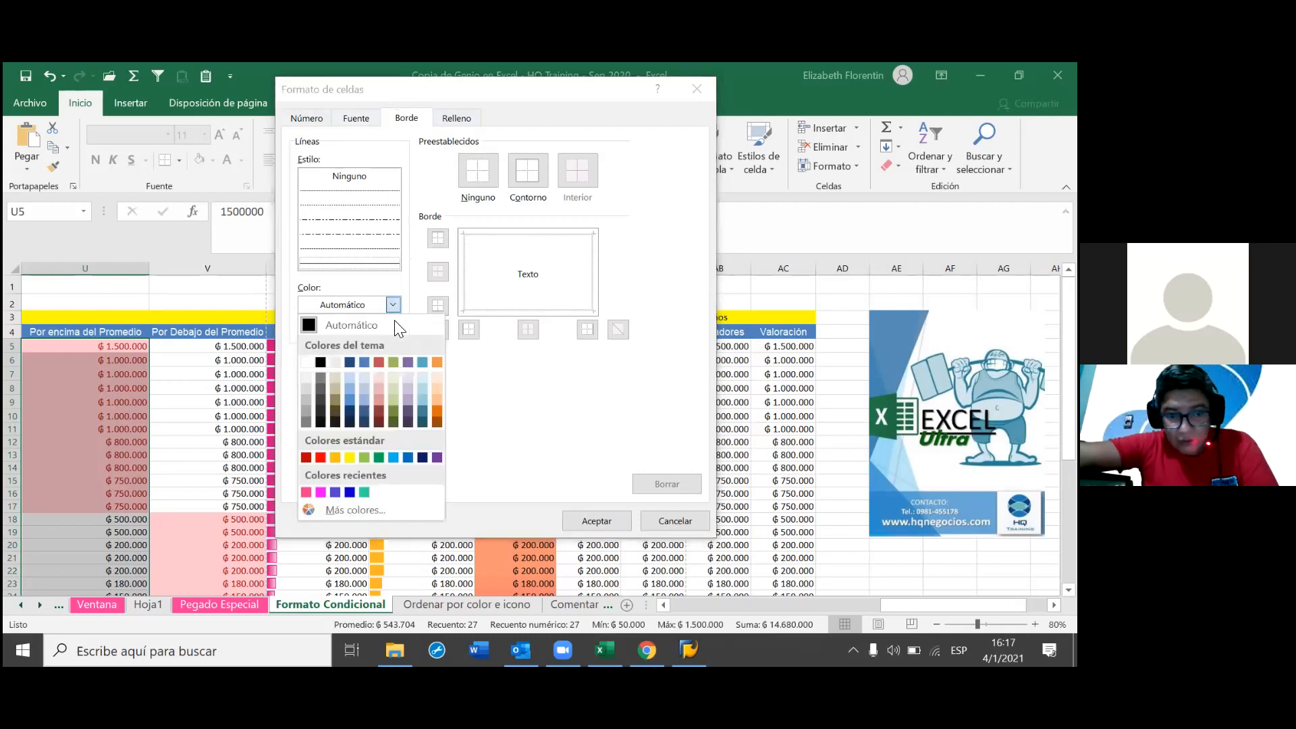
left_click(363, 414)
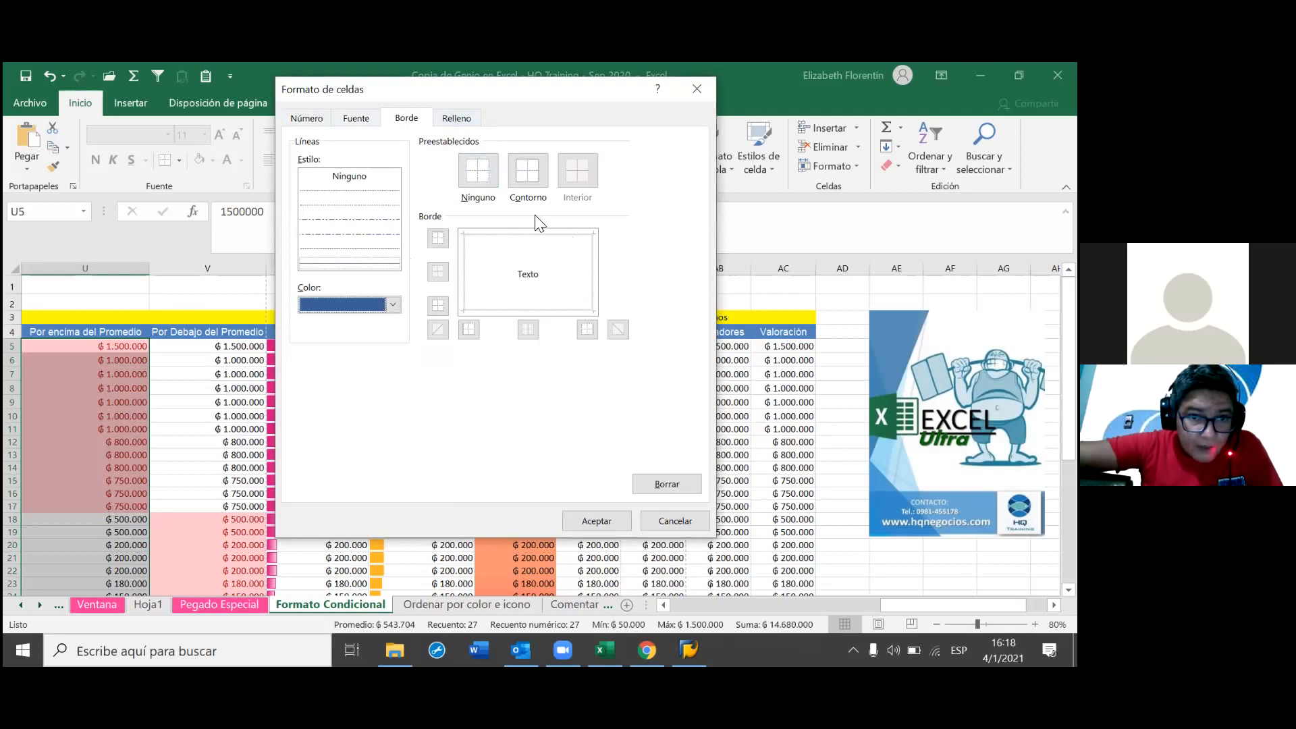
left_click(525, 183)
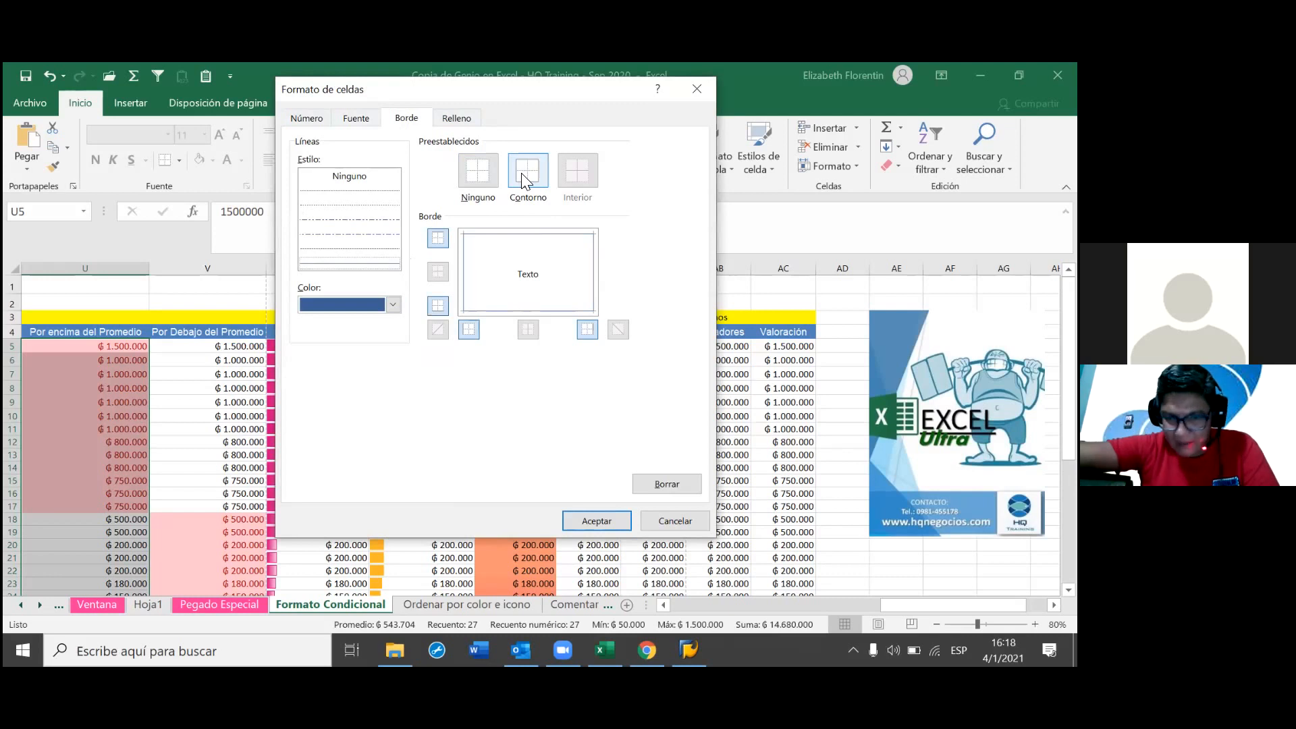
left_click(597, 519)
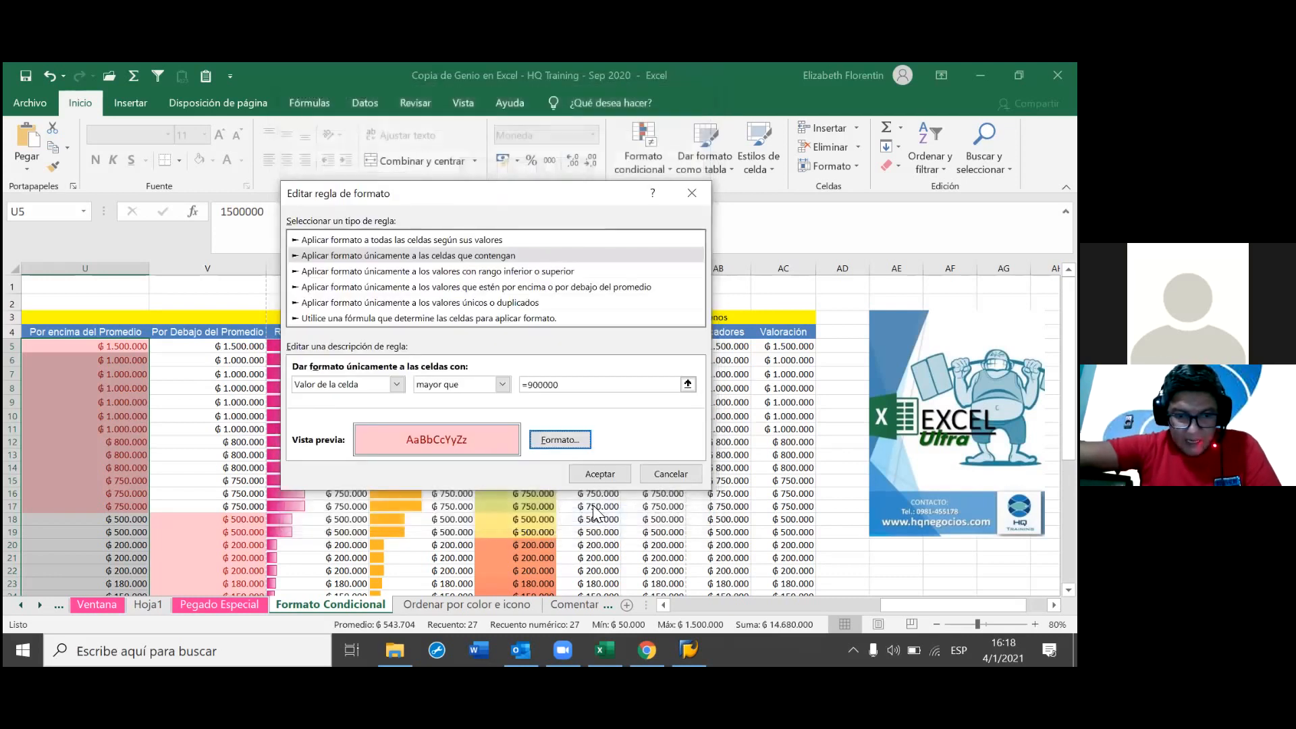
left_click(593, 474)
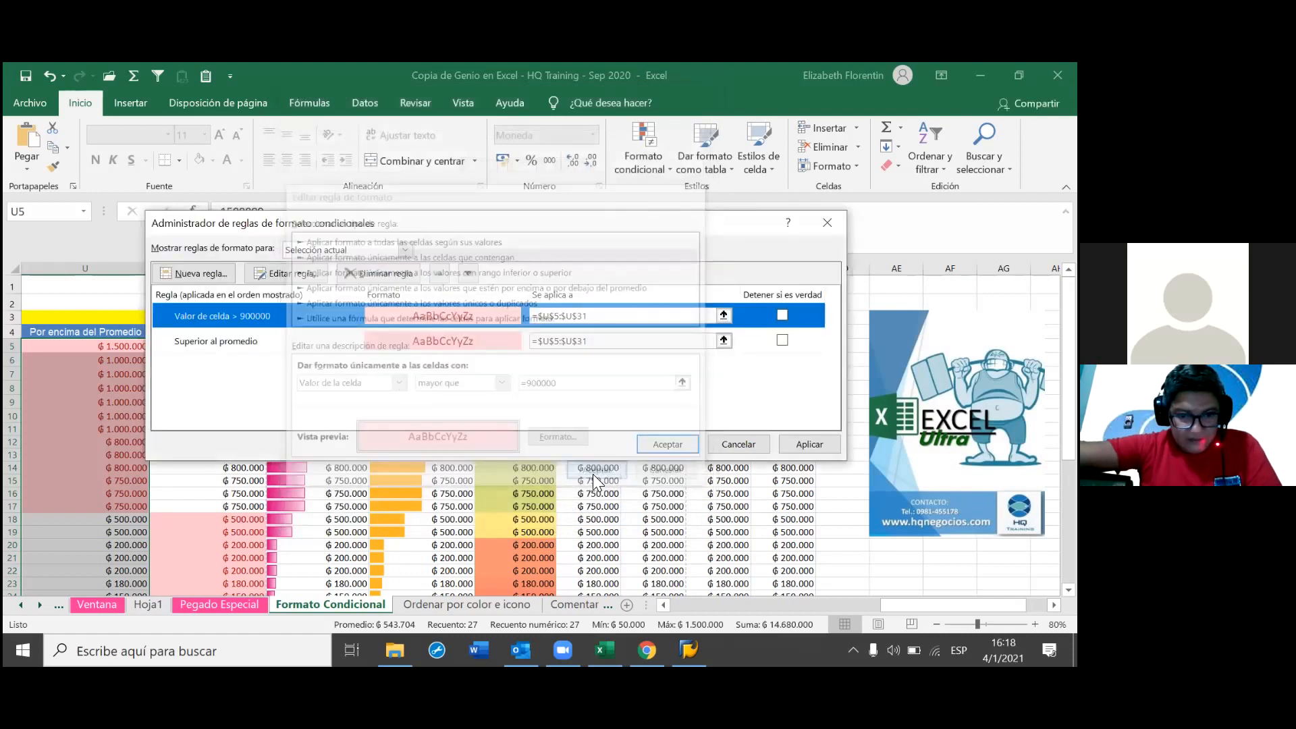
left_click(667, 447)
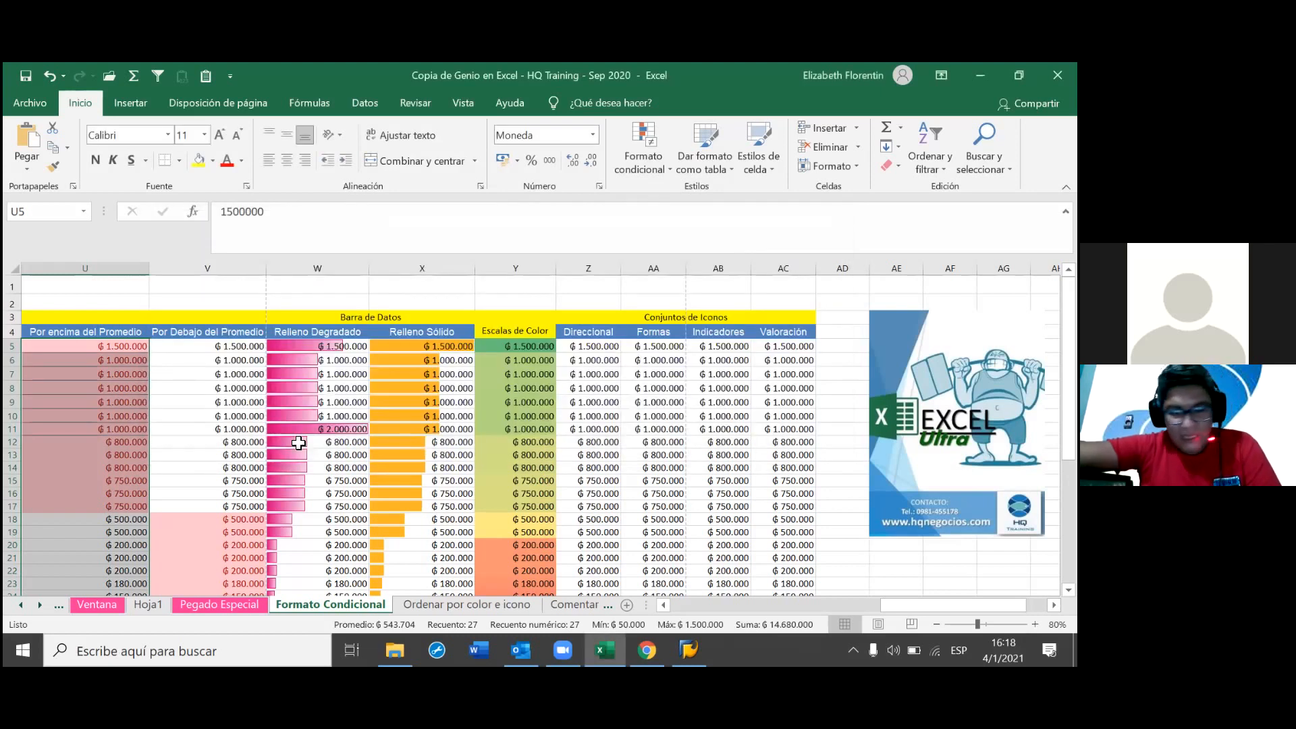
key("Down")
key("Down")
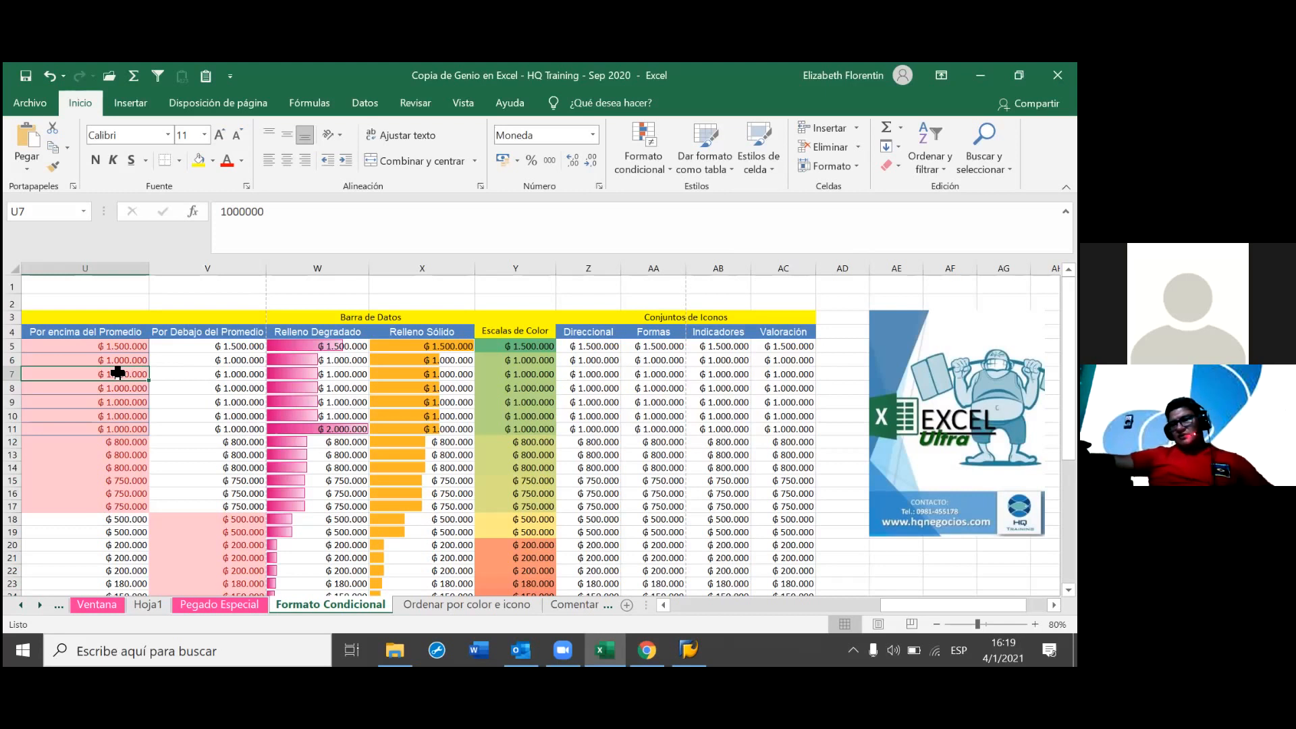
left_click(103, 346)
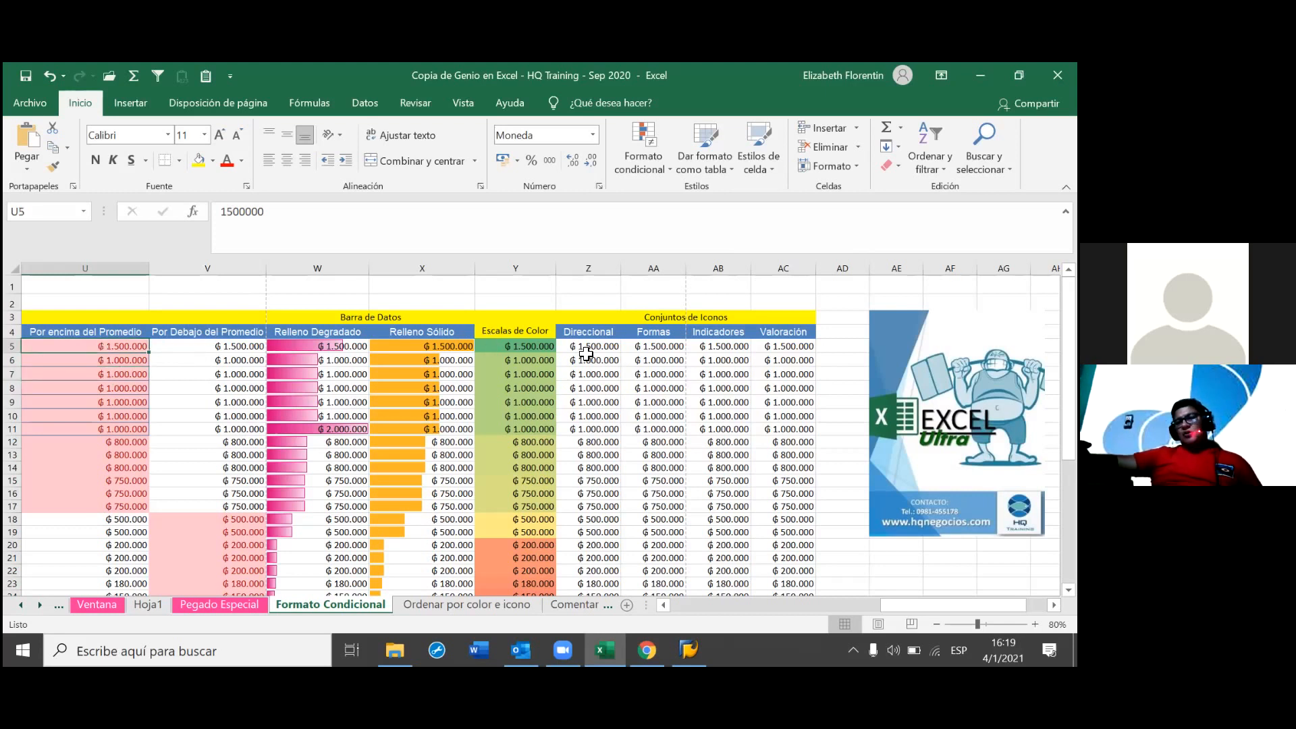
- Apply the blue-white-red color scale to the Escalas de Color values Y5:Y31, with blue for the highest amounts
left_click(550, 343)
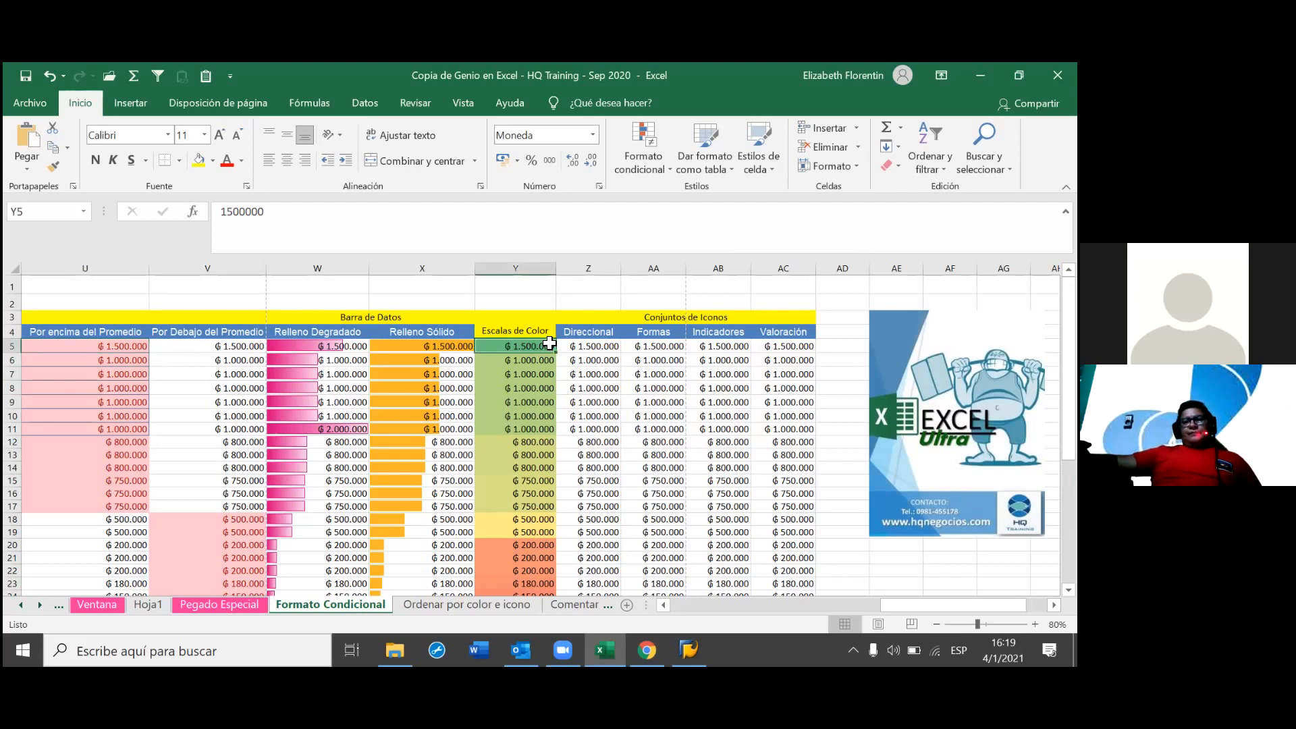
key("ctrl+shift+Down")
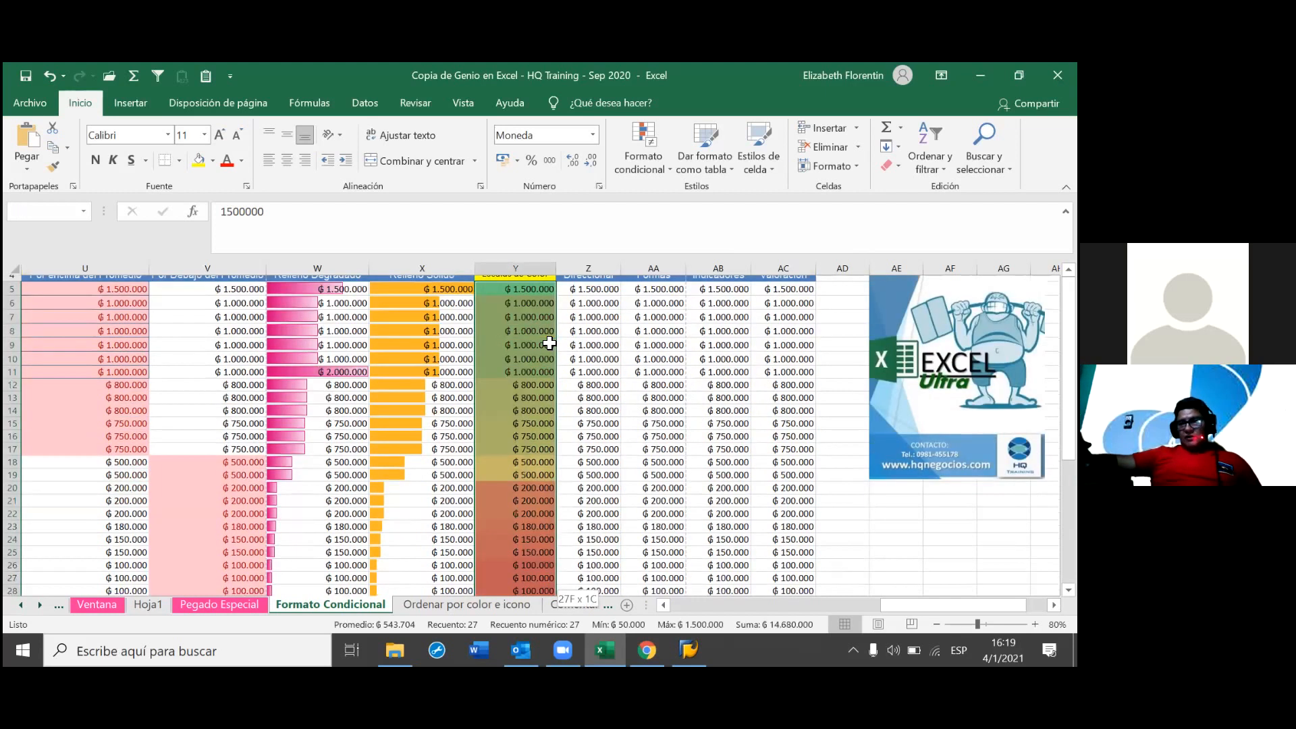
scroll(550, 343, "down", 1)
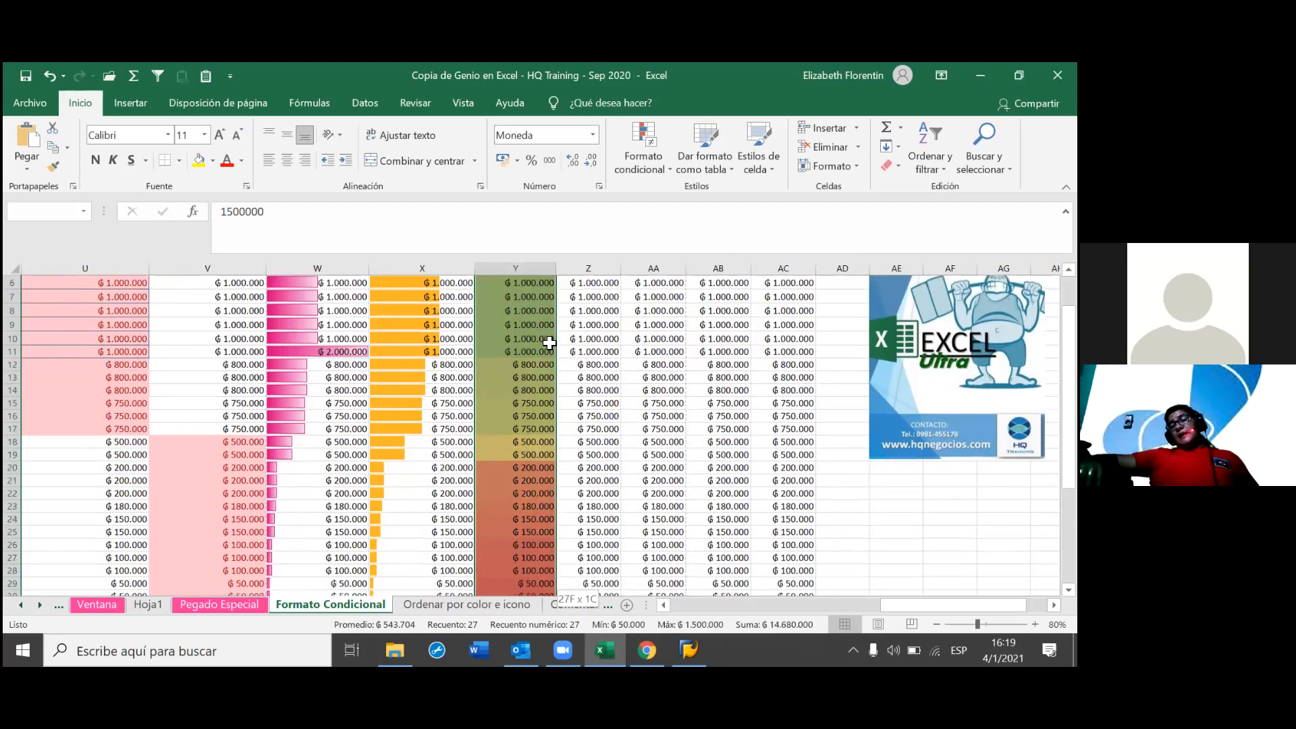
scroll(550, 343, "down", 2)
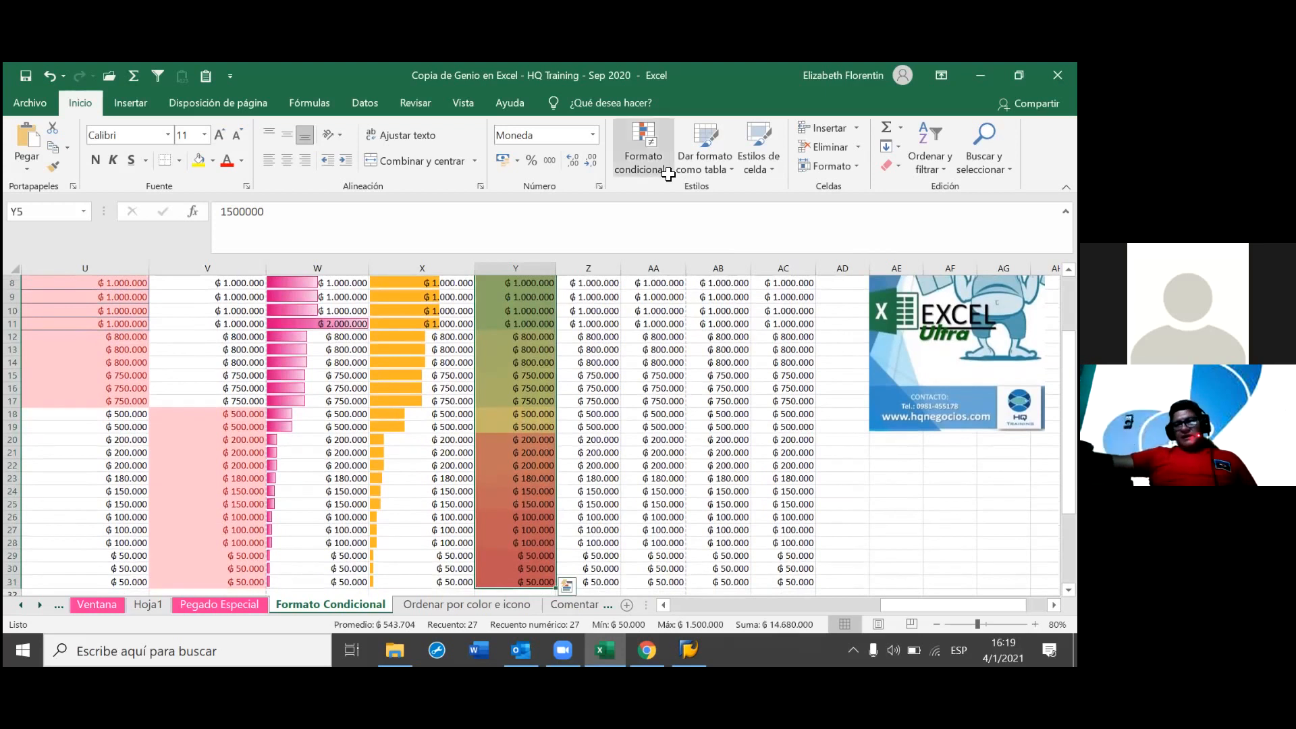
left_click(668, 175)
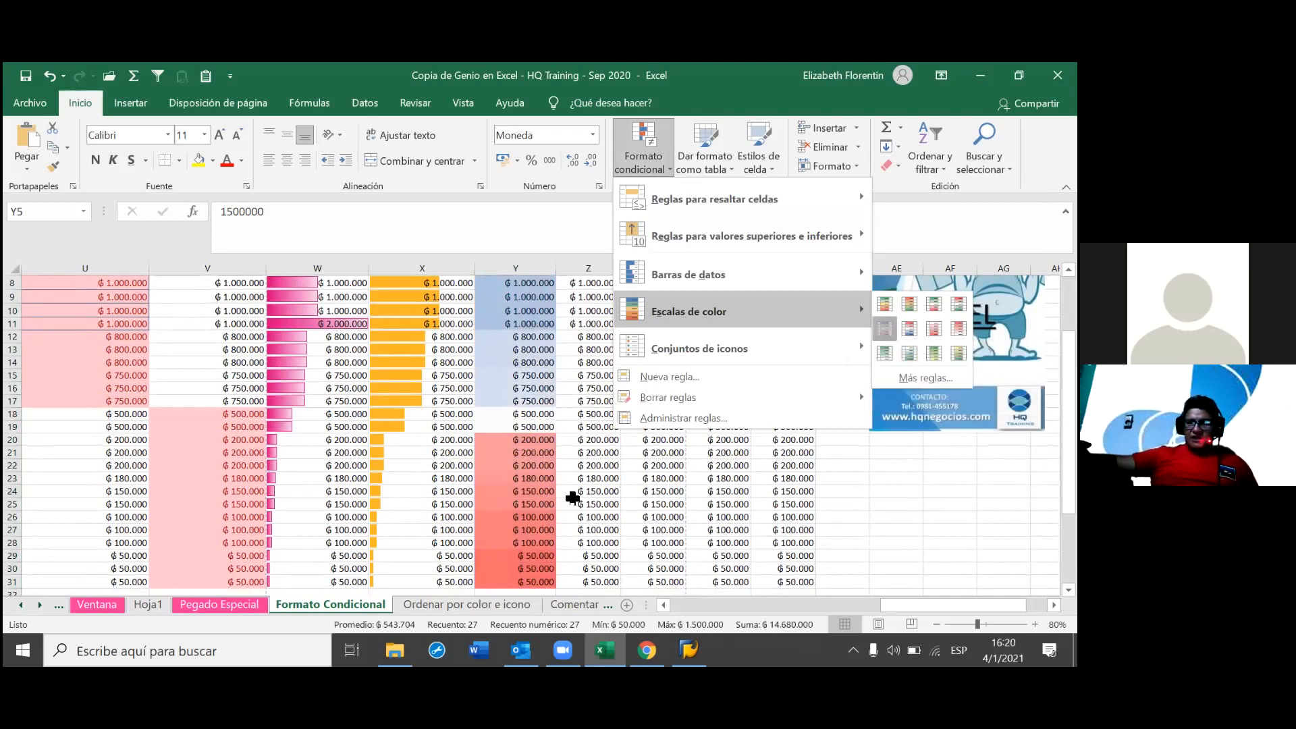
left_click(573, 498)
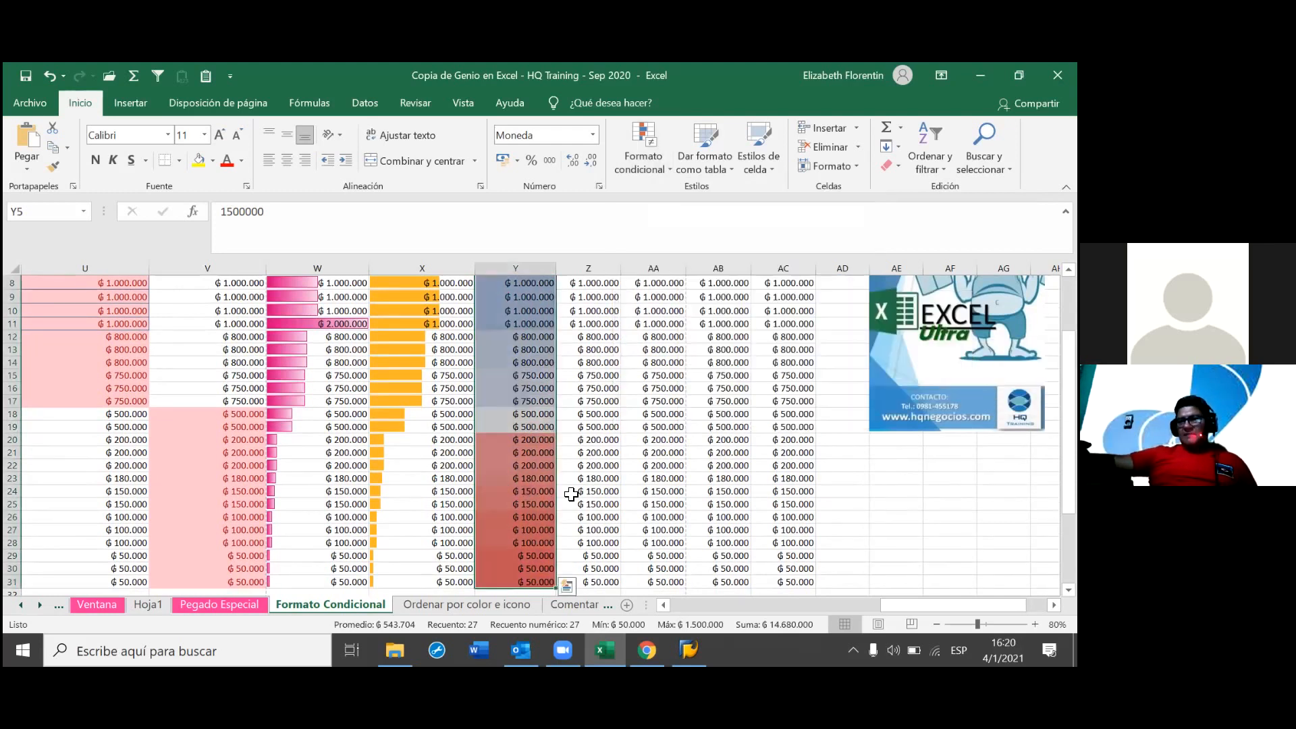
left_click(529, 449)
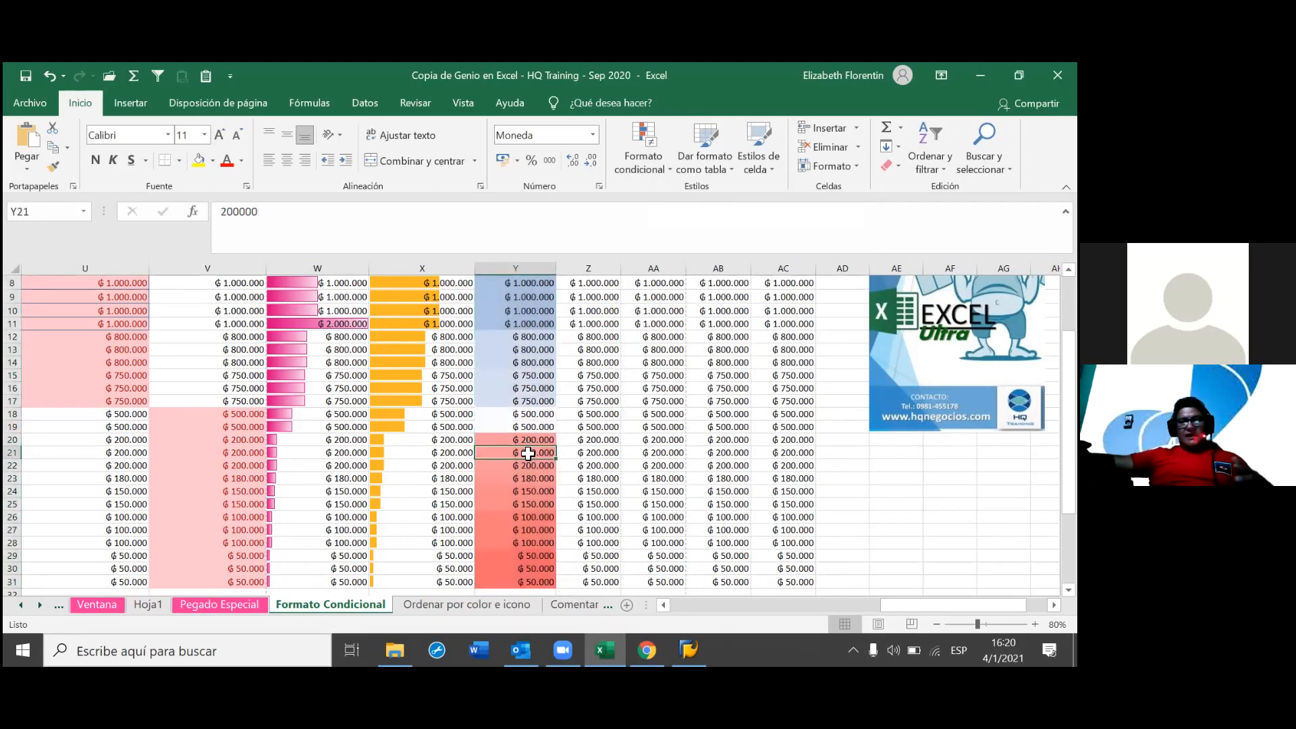
scroll(528, 453, "up", 1)
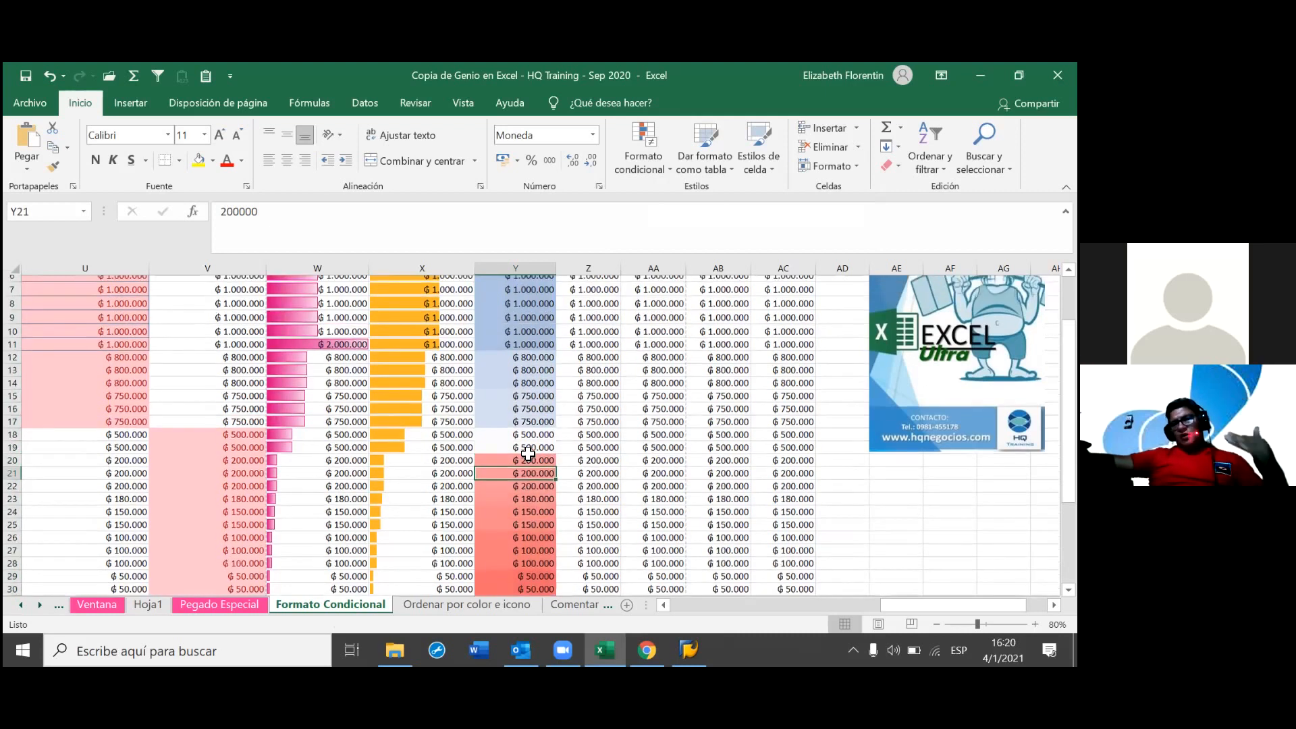
scroll(528, 453, "down", 1)
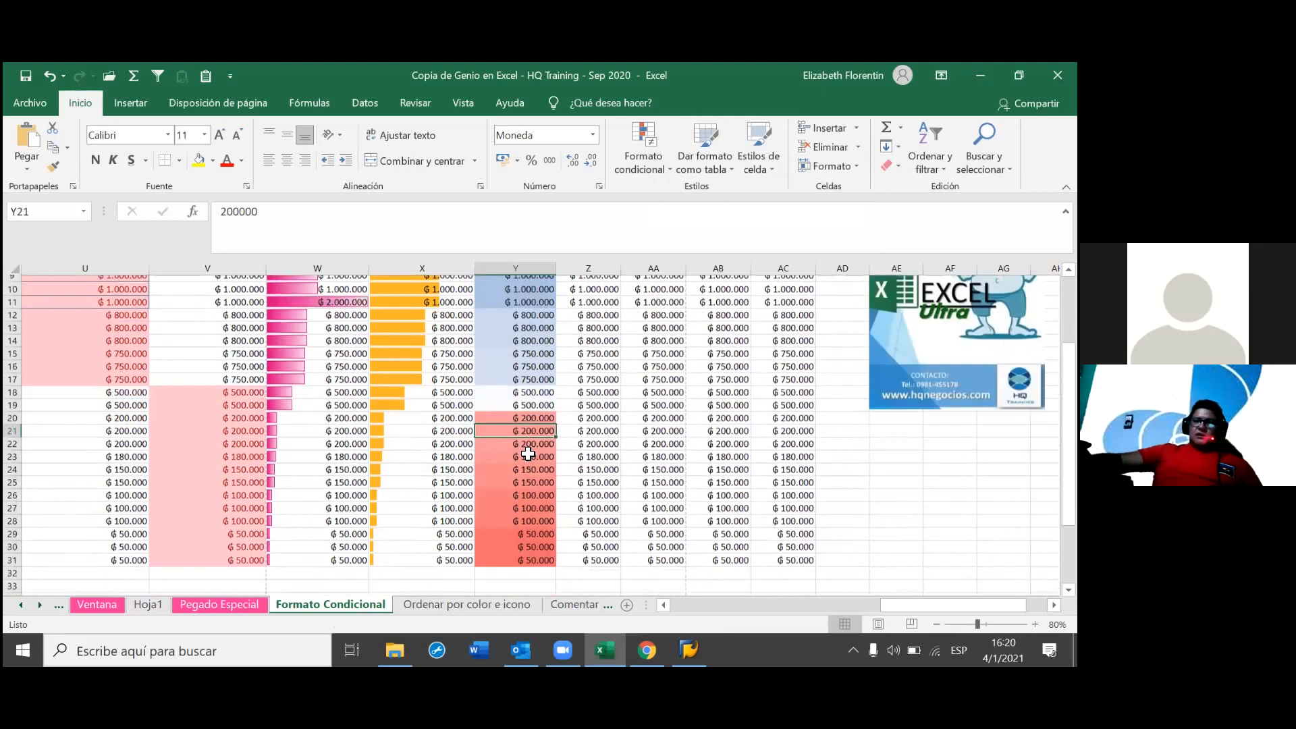
- Select the Escalas de Color values Y5:Y31 and review their rule in the conditional formatting rules manager
scroll(528, 453, "up", 1)
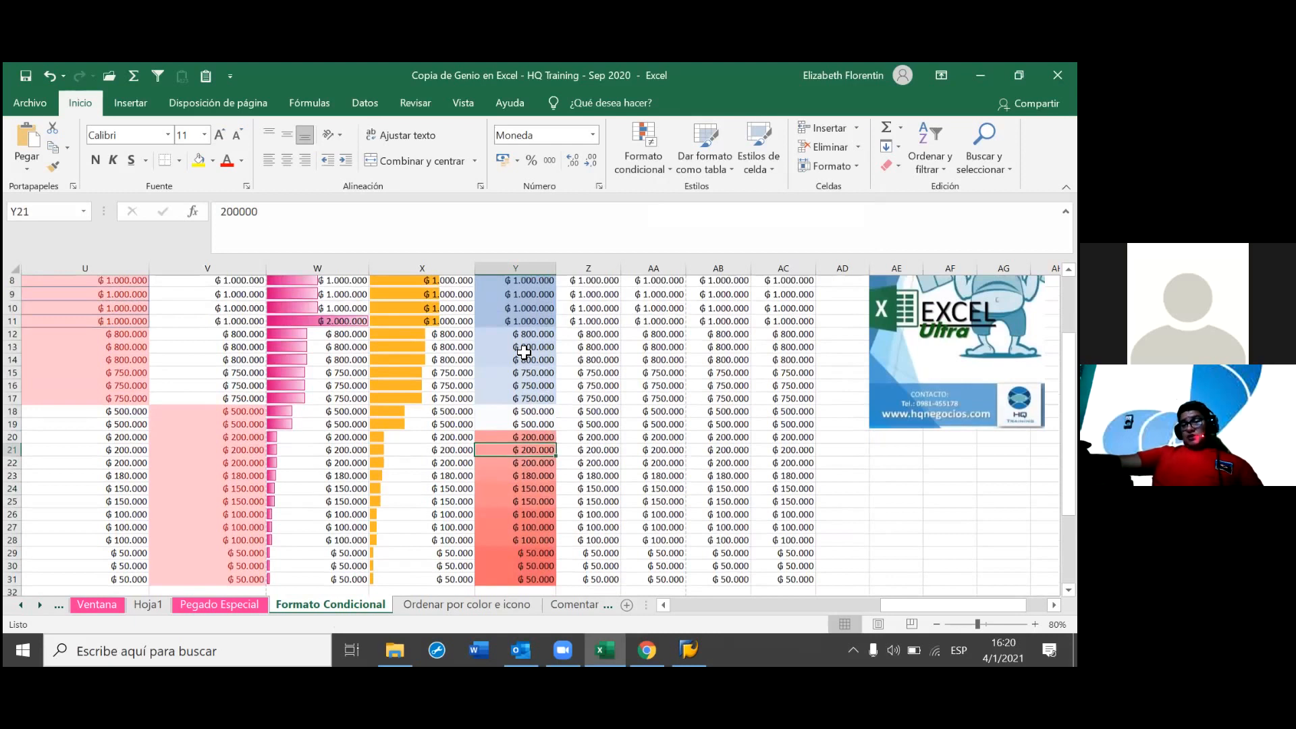
scroll(524, 352, "up", 3)
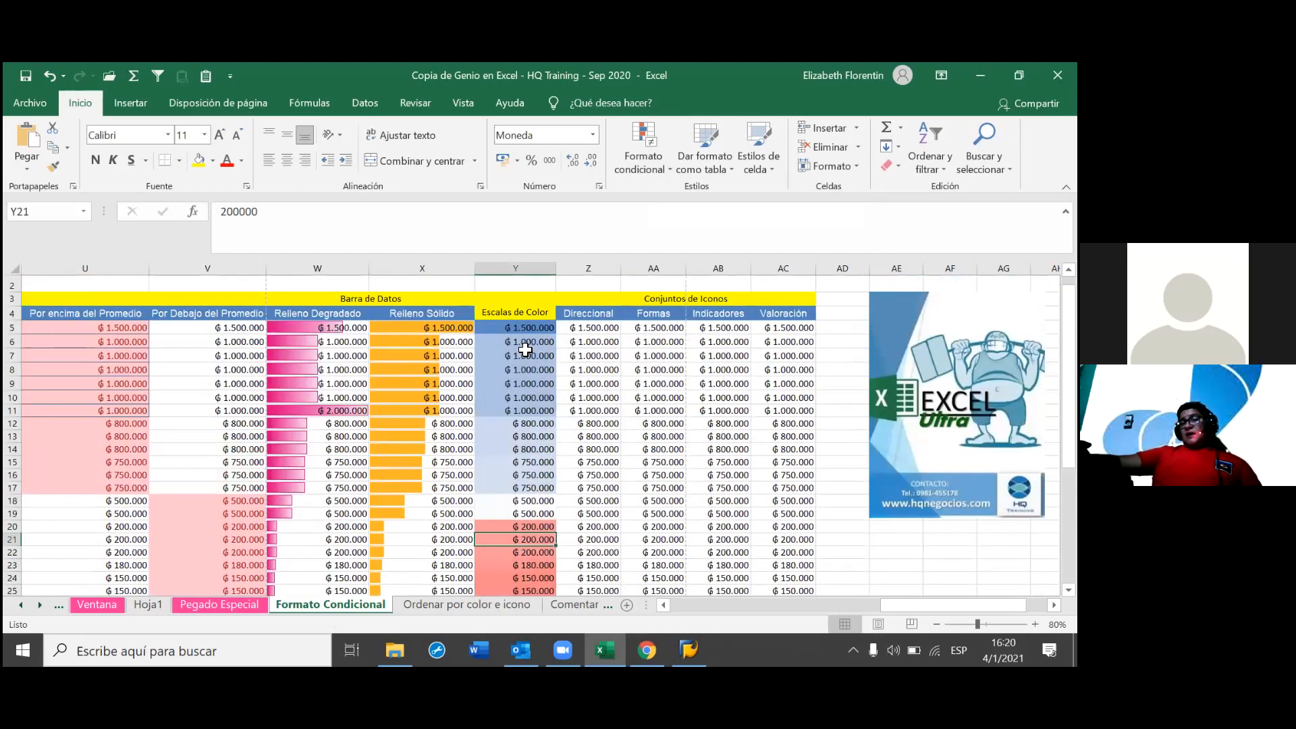
left_click(526, 328)
key("ctrl+shift+Down")
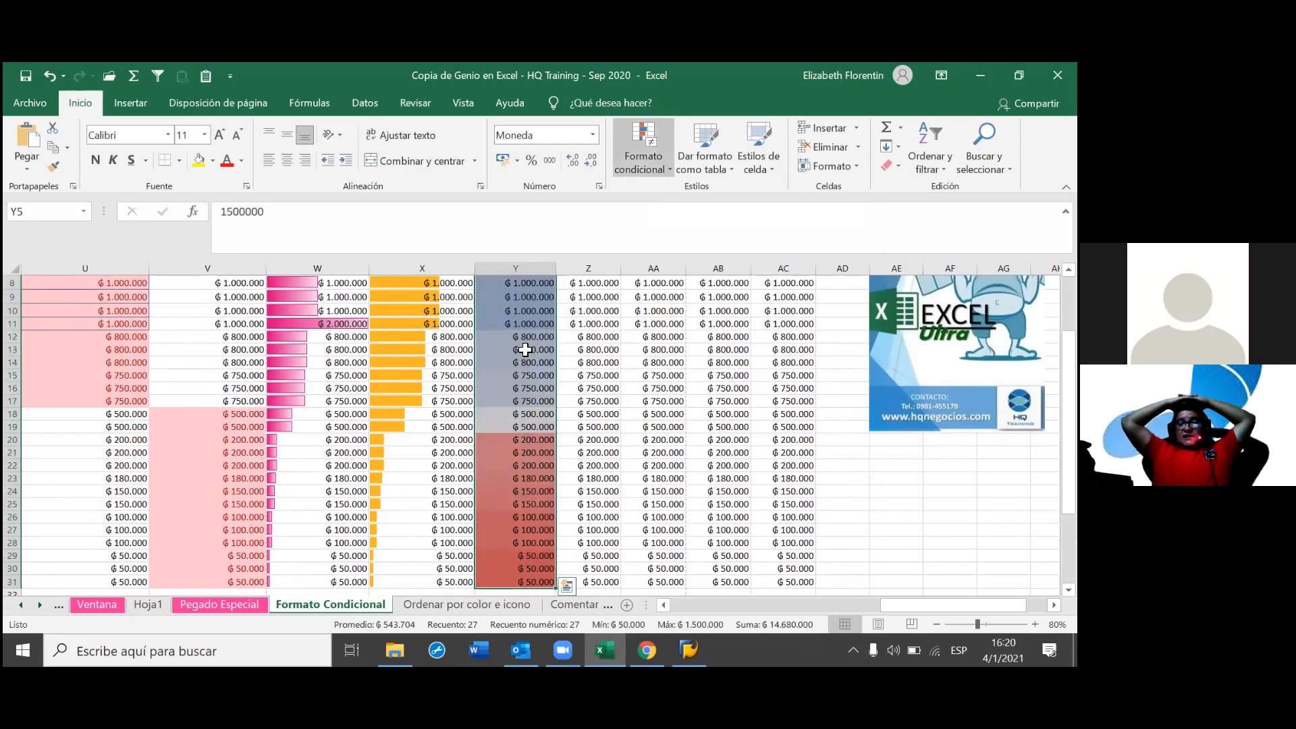
key("r")
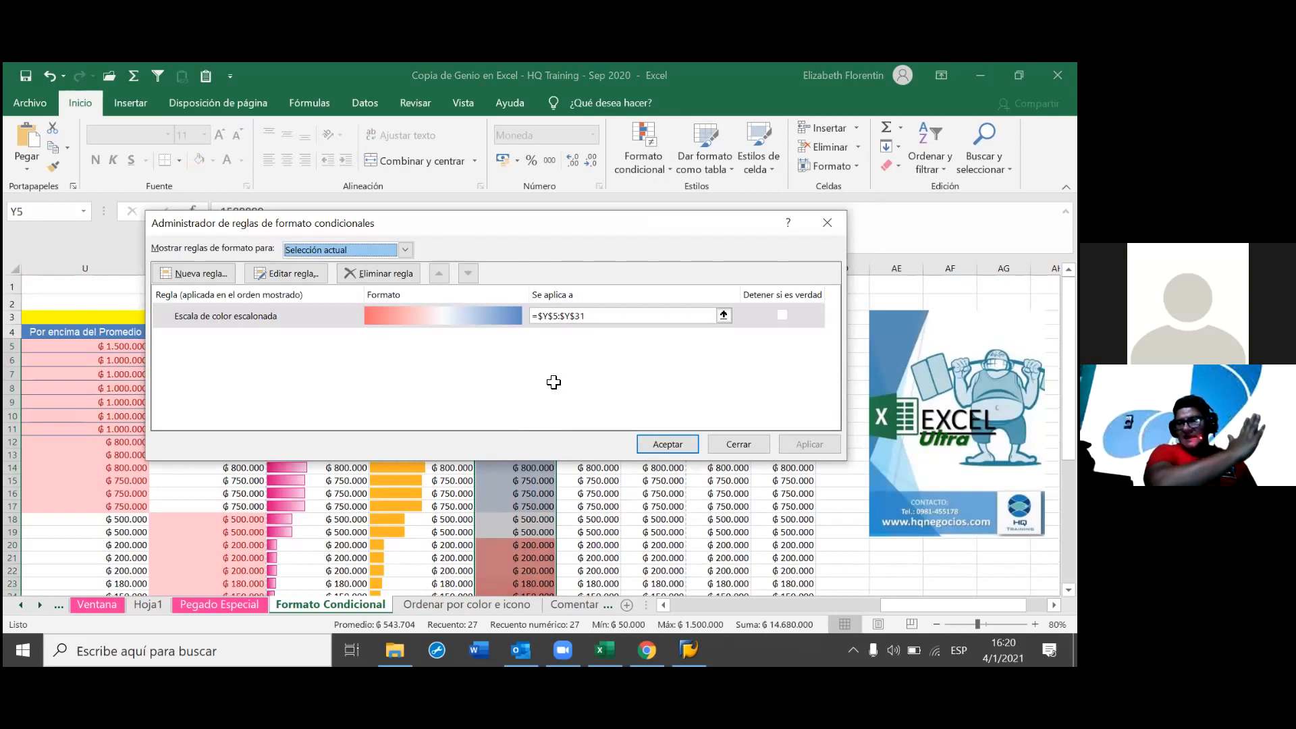
left_click(675, 443)
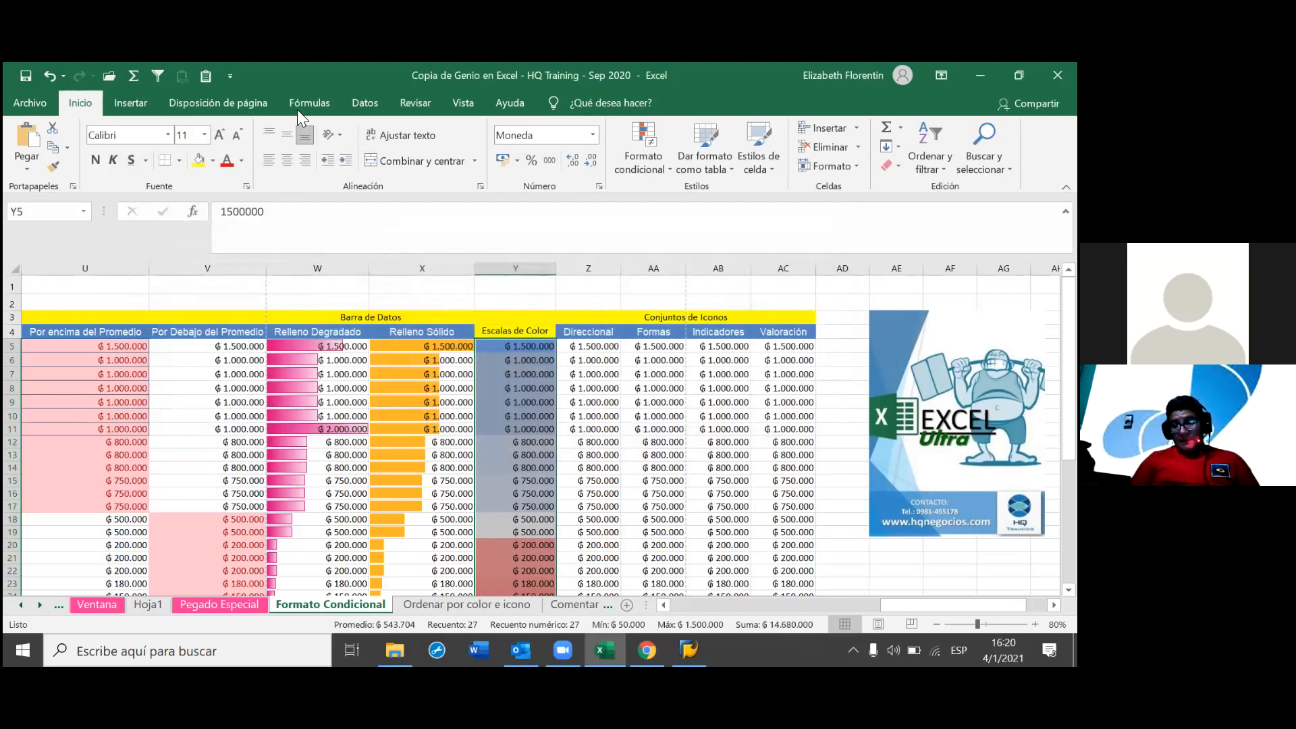
- Apply the five colored arrows icon set to the Direccional values Z5:Z31
left_click(606, 345)
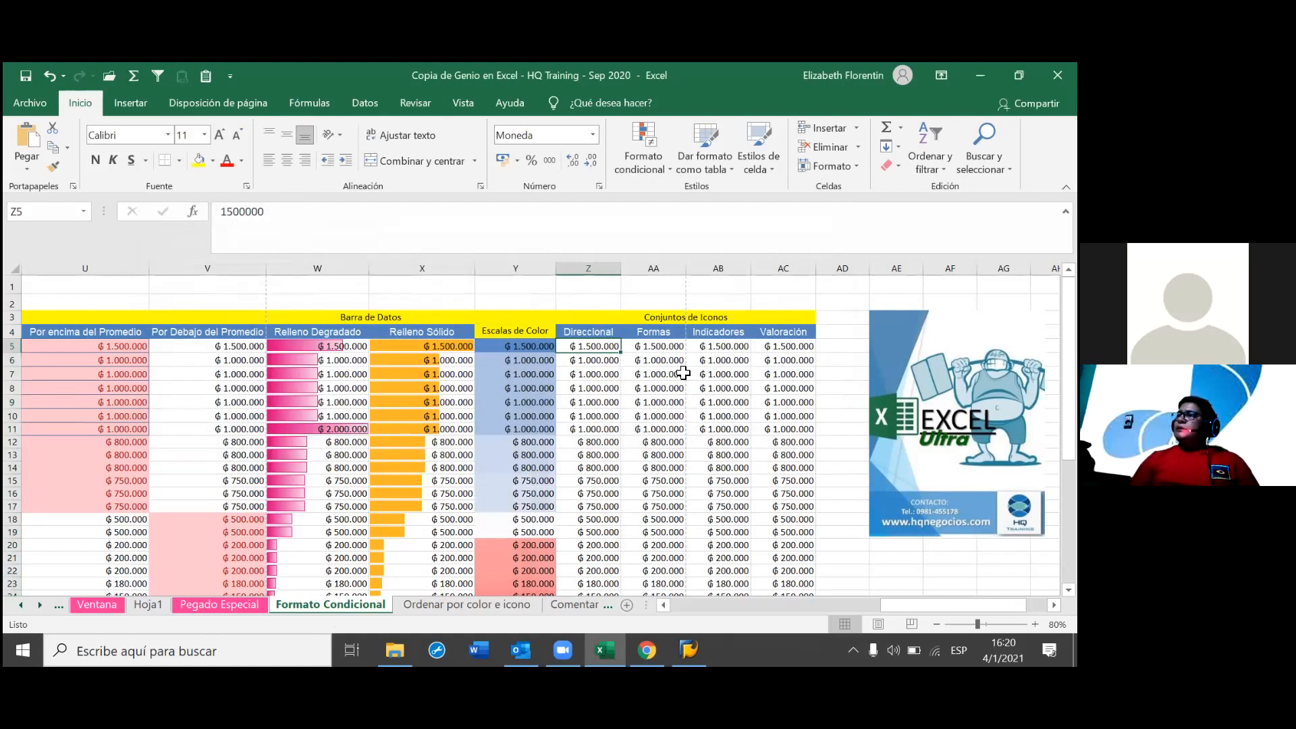
left_click(618, 347)
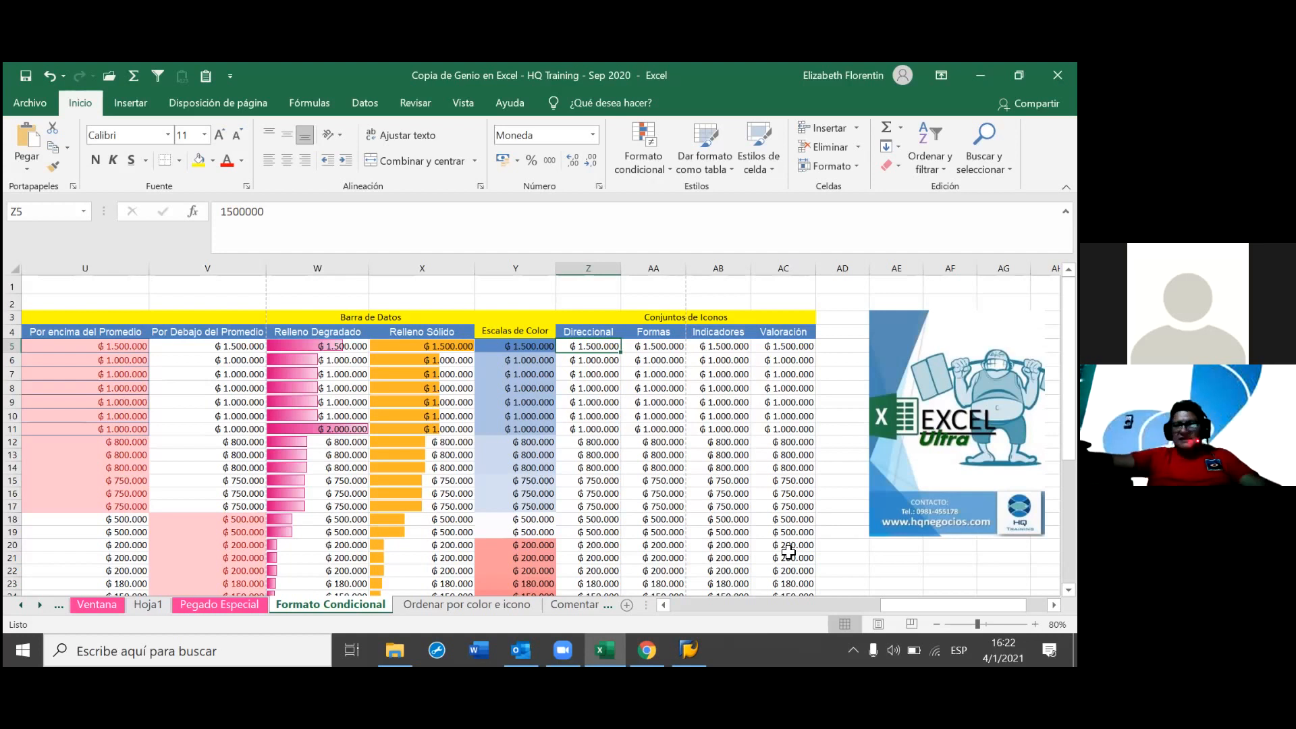
key("ctrl+shift+Down")
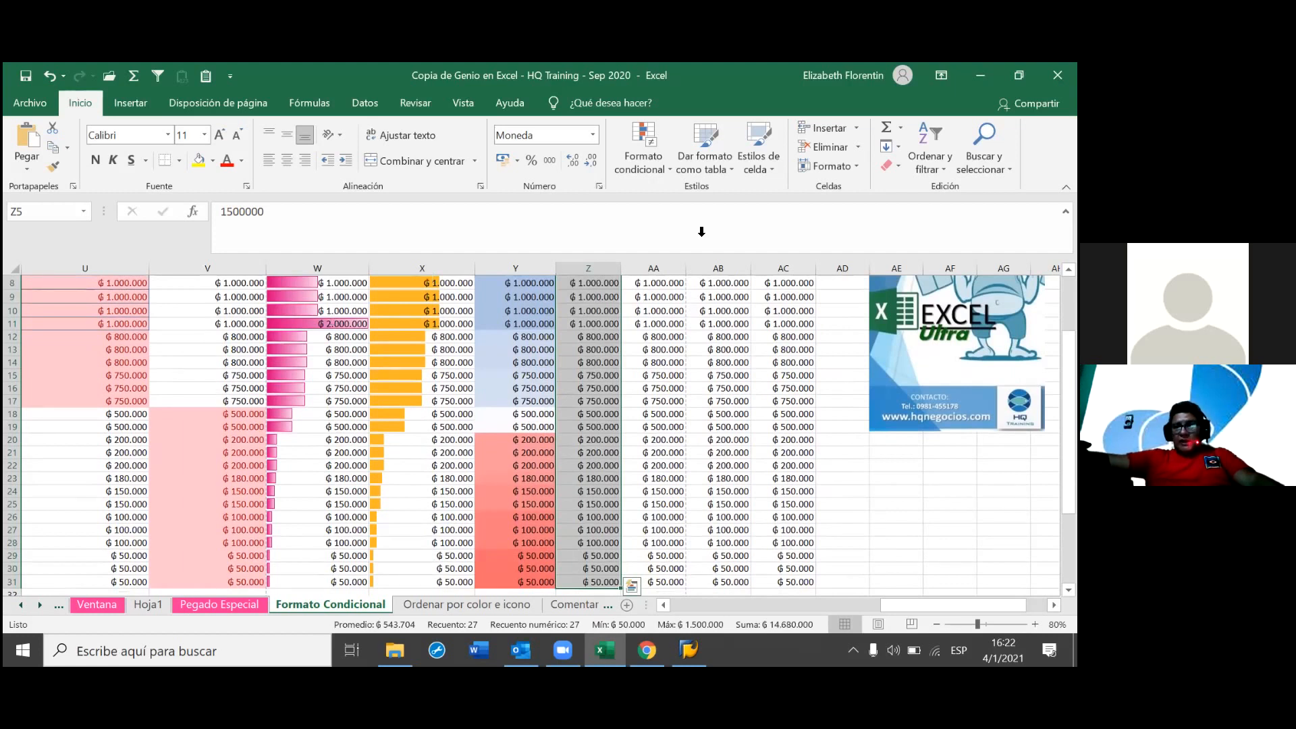
left_click(665, 168)
mouse_move(837, 349)
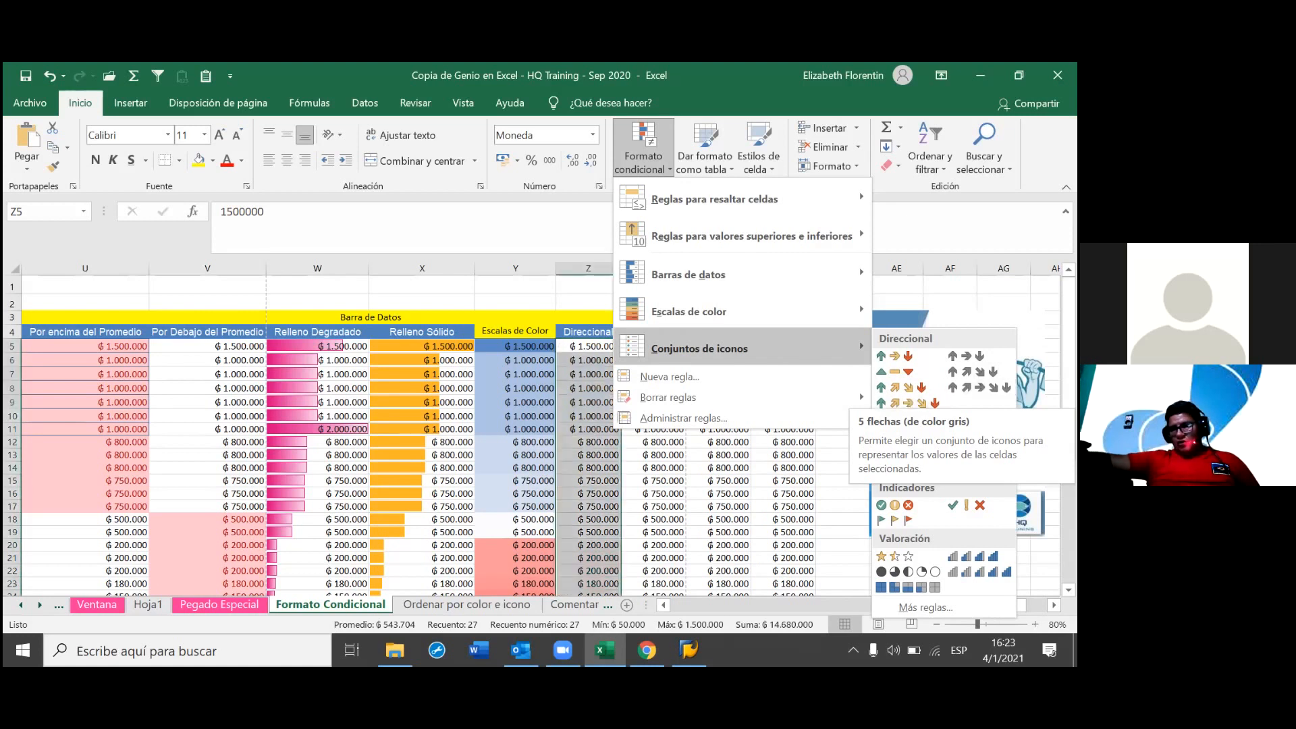
left_click(908, 403)
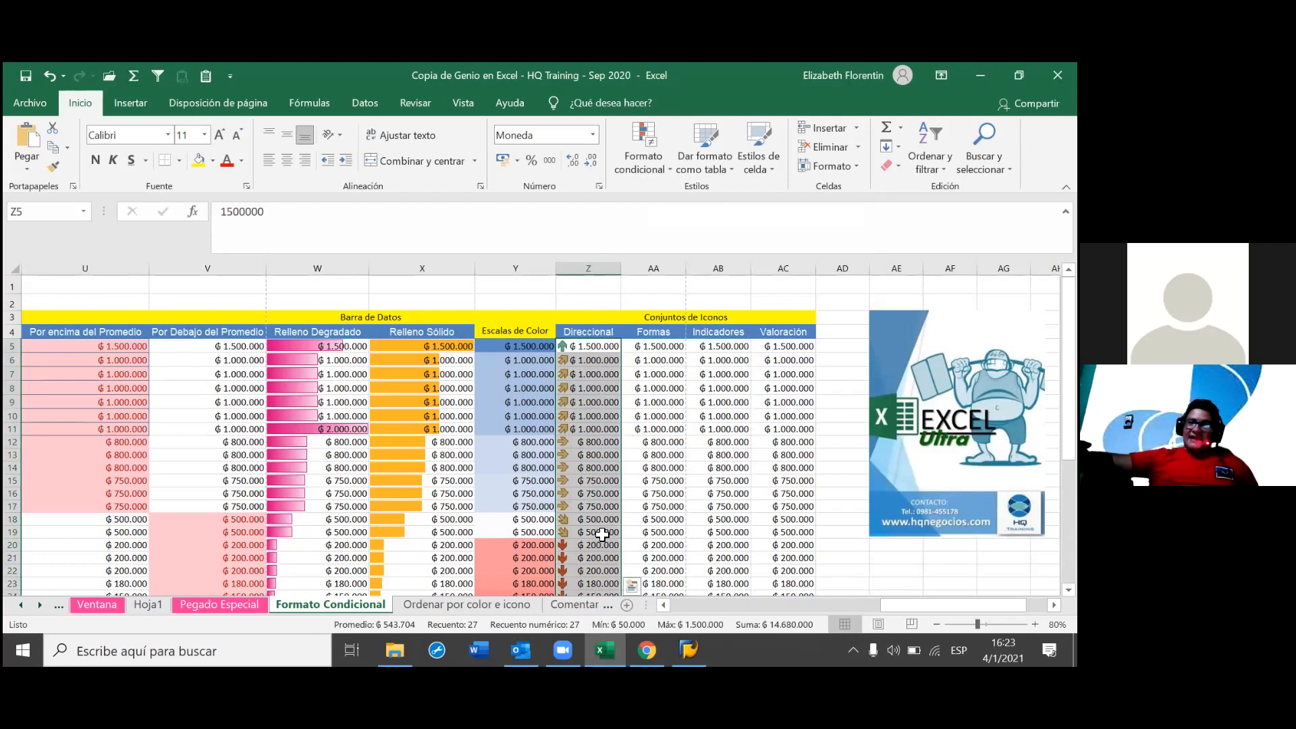
- Examine how the arrow icons are distributed over the amounts in the Direccional column
scroll(602, 574, "down", 2)
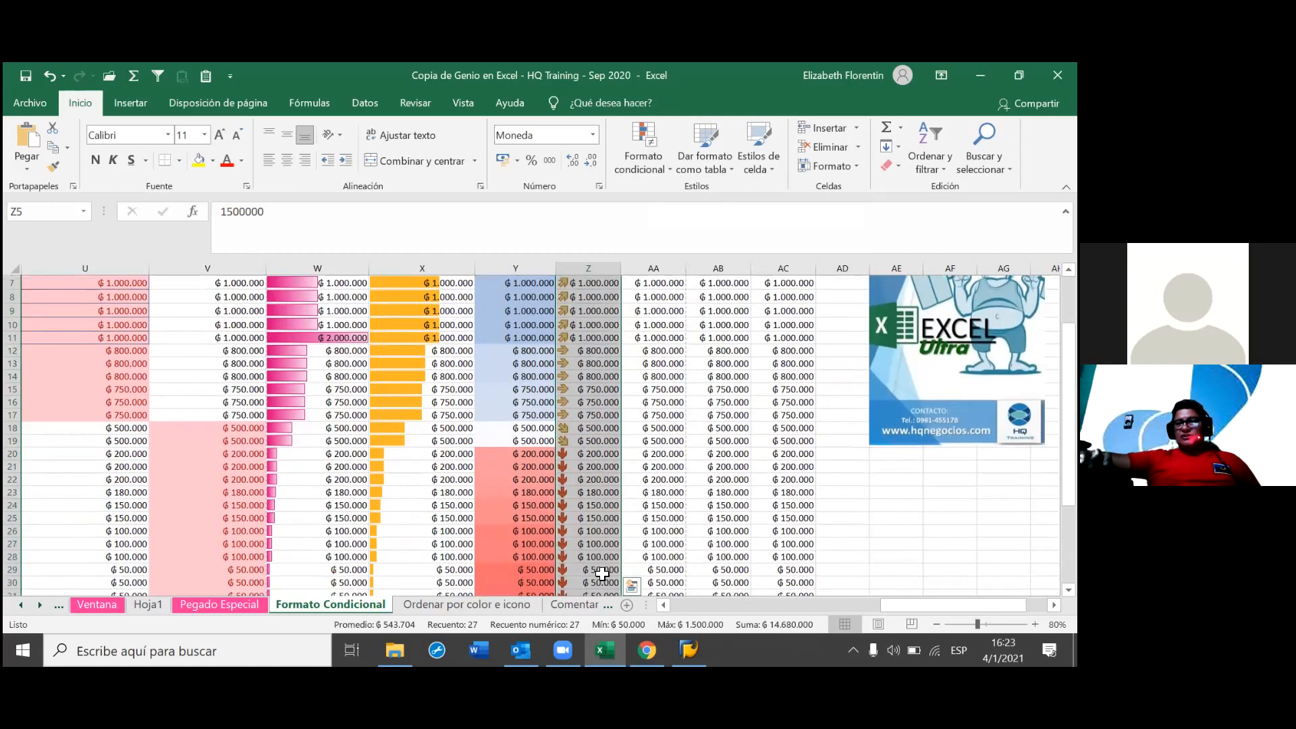
scroll(594, 526, "down", 2)
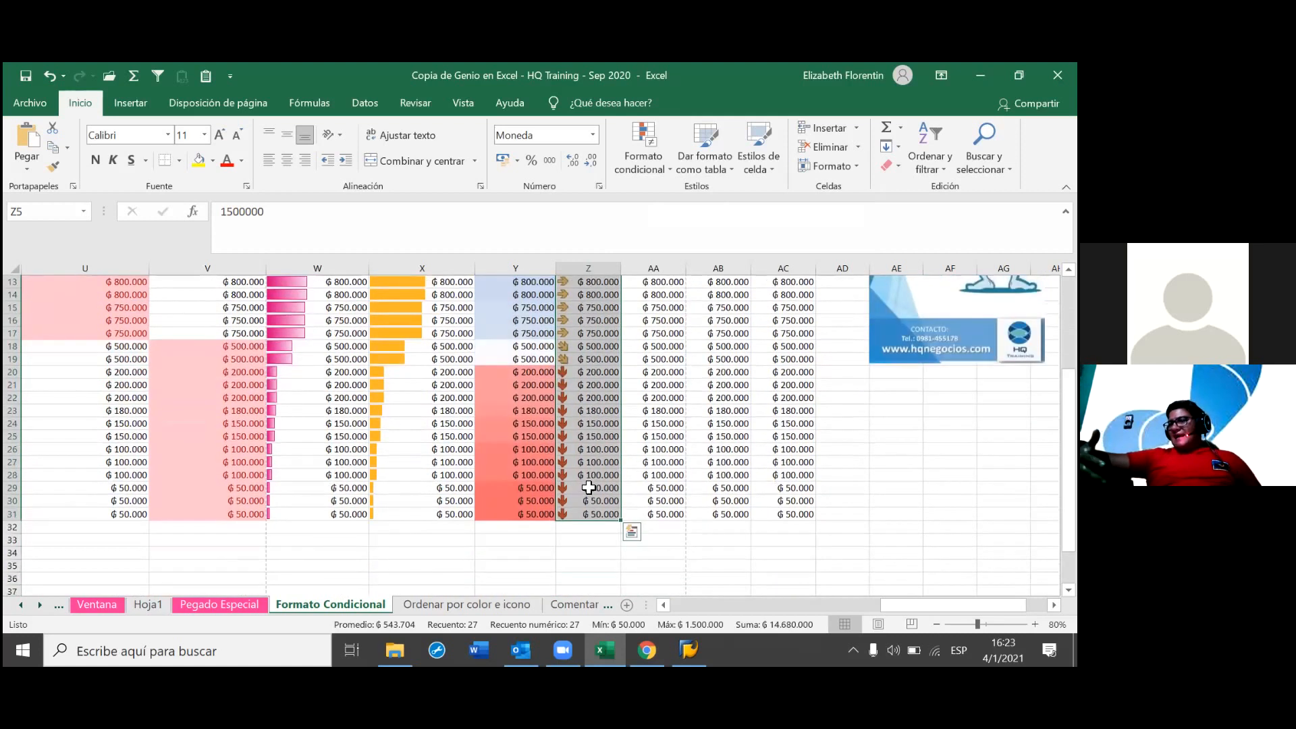
scroll(589, 487, "up", 2)
scroll(589, 487, "up", 1)
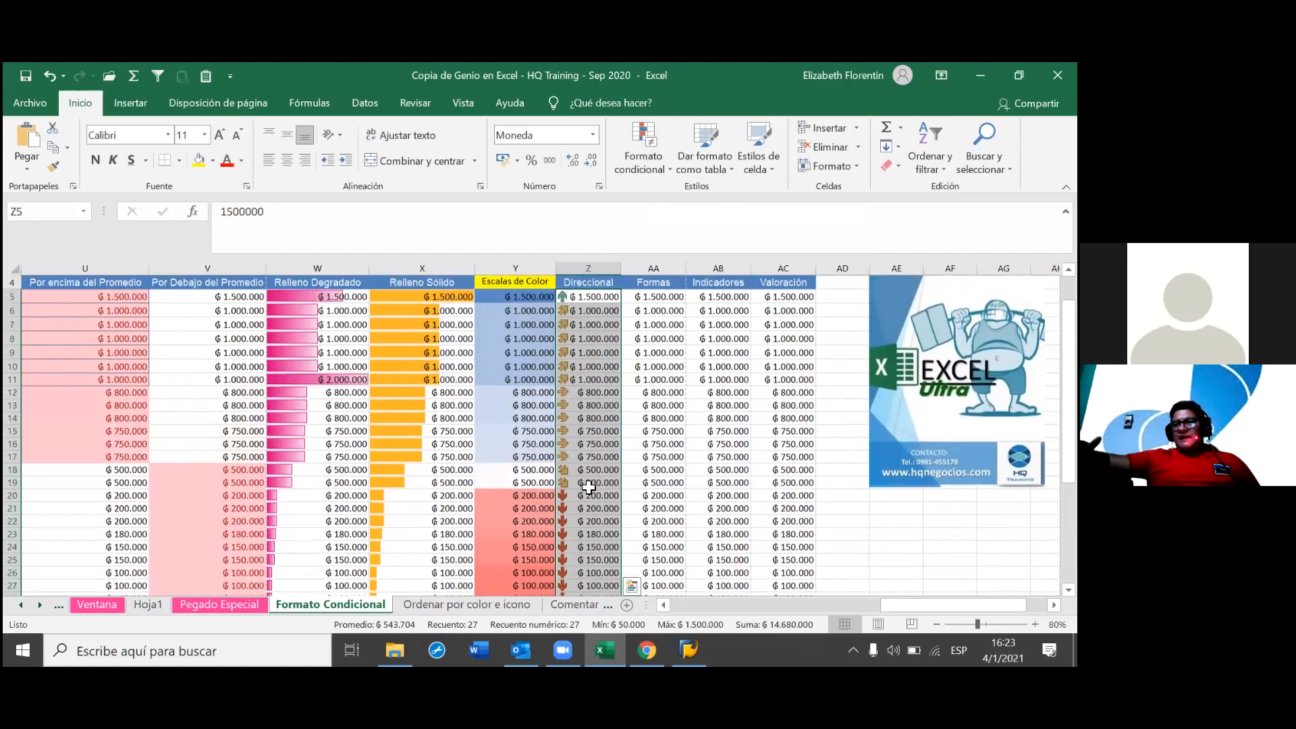
scroll(589, 488, "up", 1)
scroll(589, 488, "down", 1)
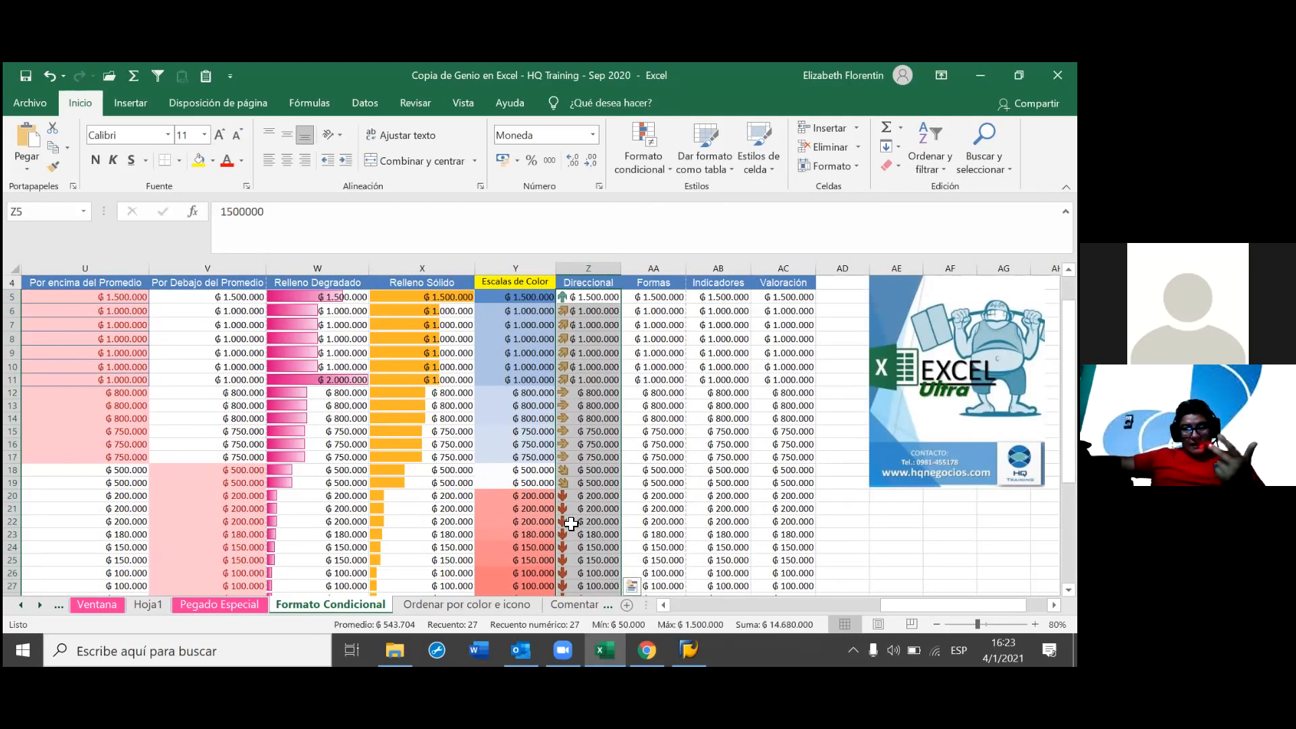
scroll(571, 524, "down", 1)
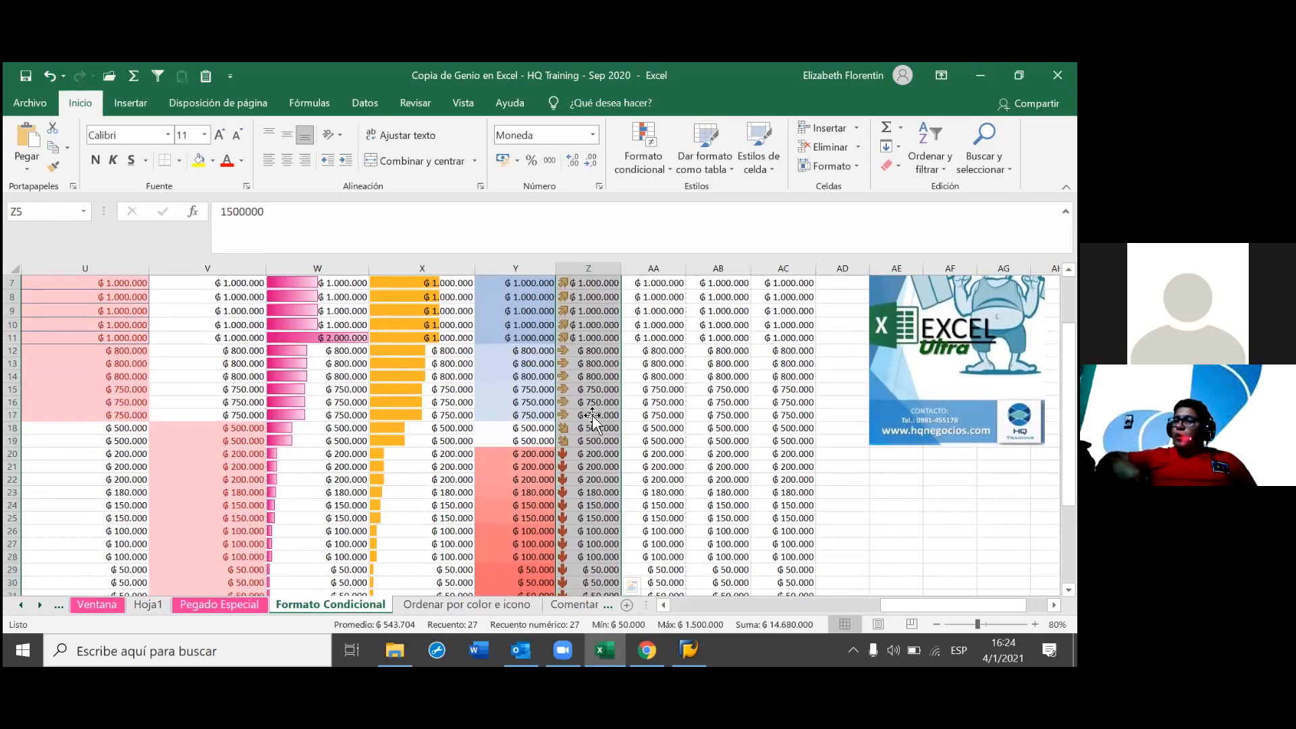
scroll(617, 462, "up", 1)
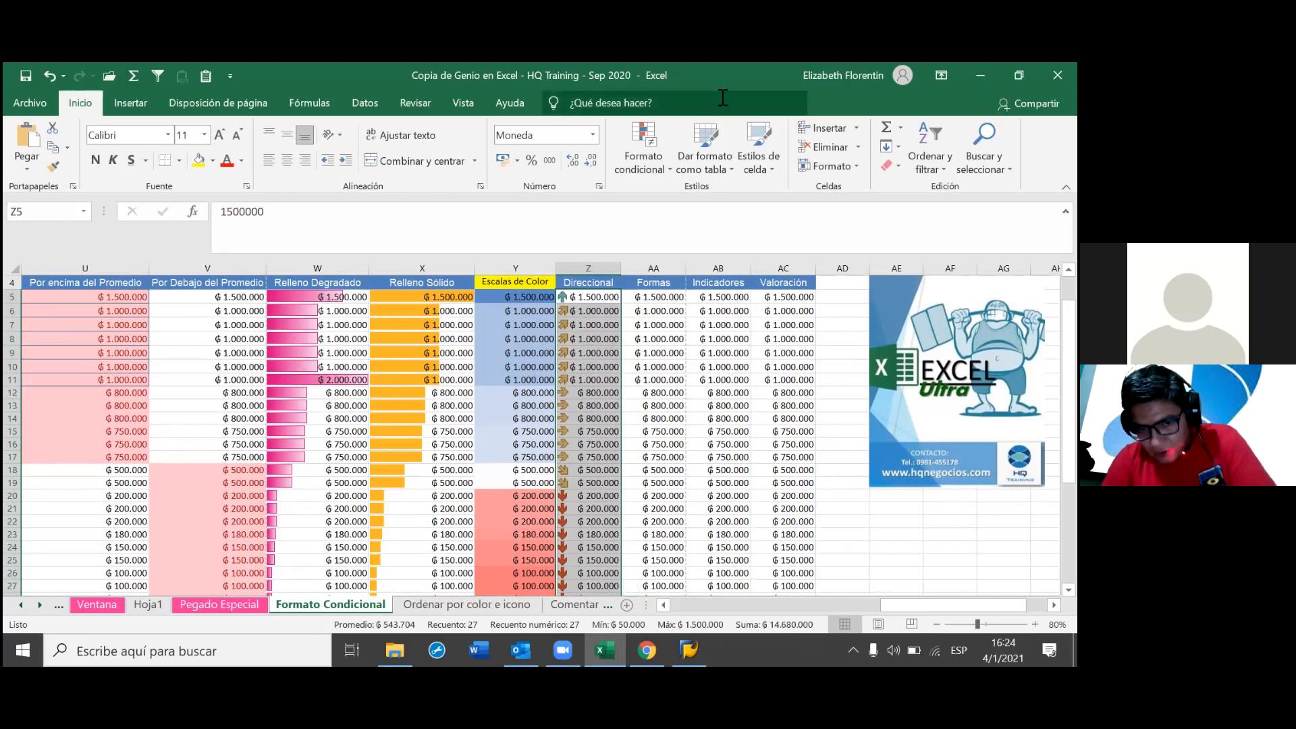
- Edit the Direccional icon set rule to use the Escala de 3 colores format style, and apply it to Z5:Z31
left_click(665, 166)
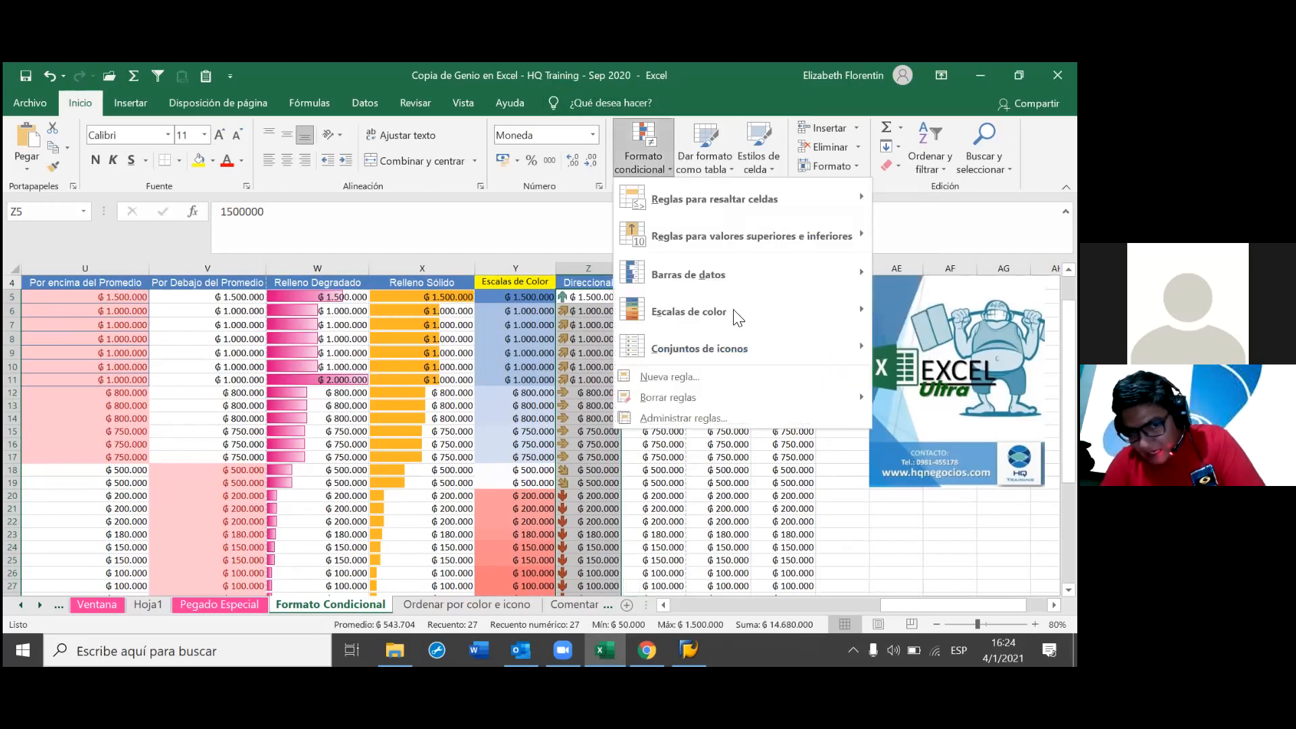
left_click(683, 419)
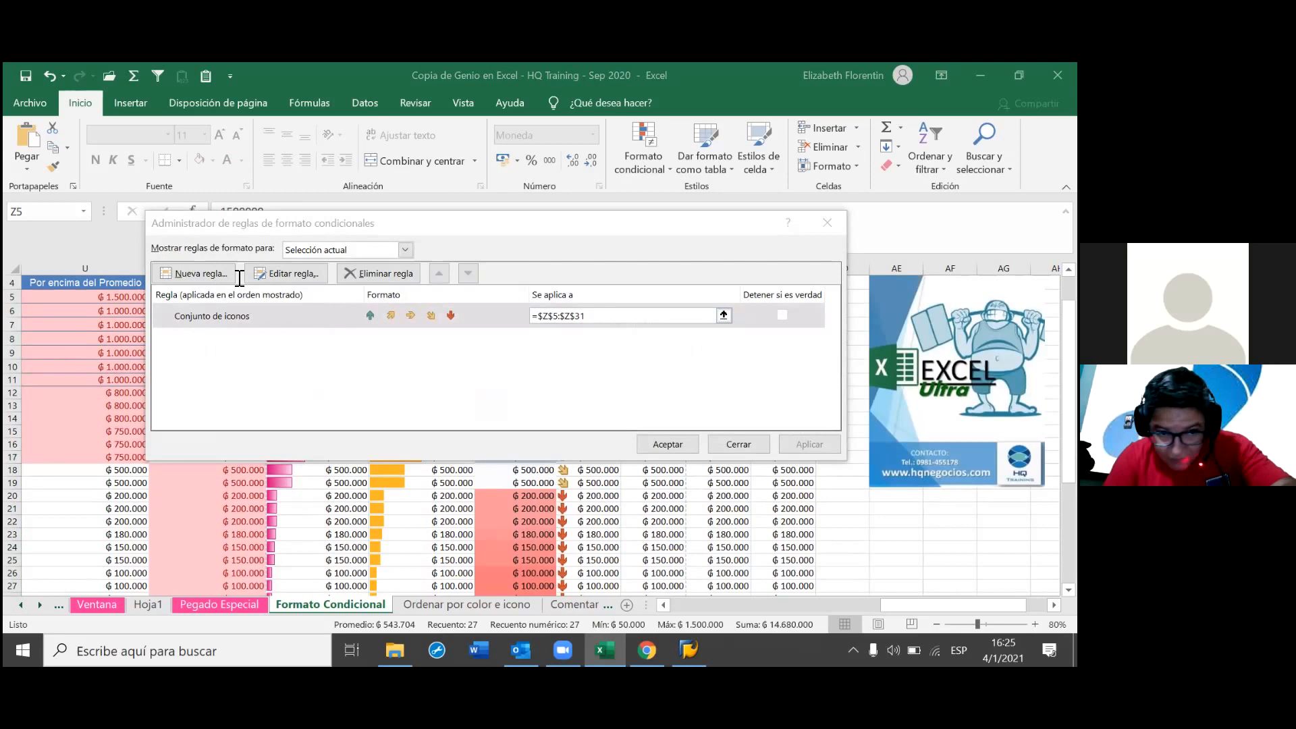
left_click(424, 316)
double_click(422, 313)
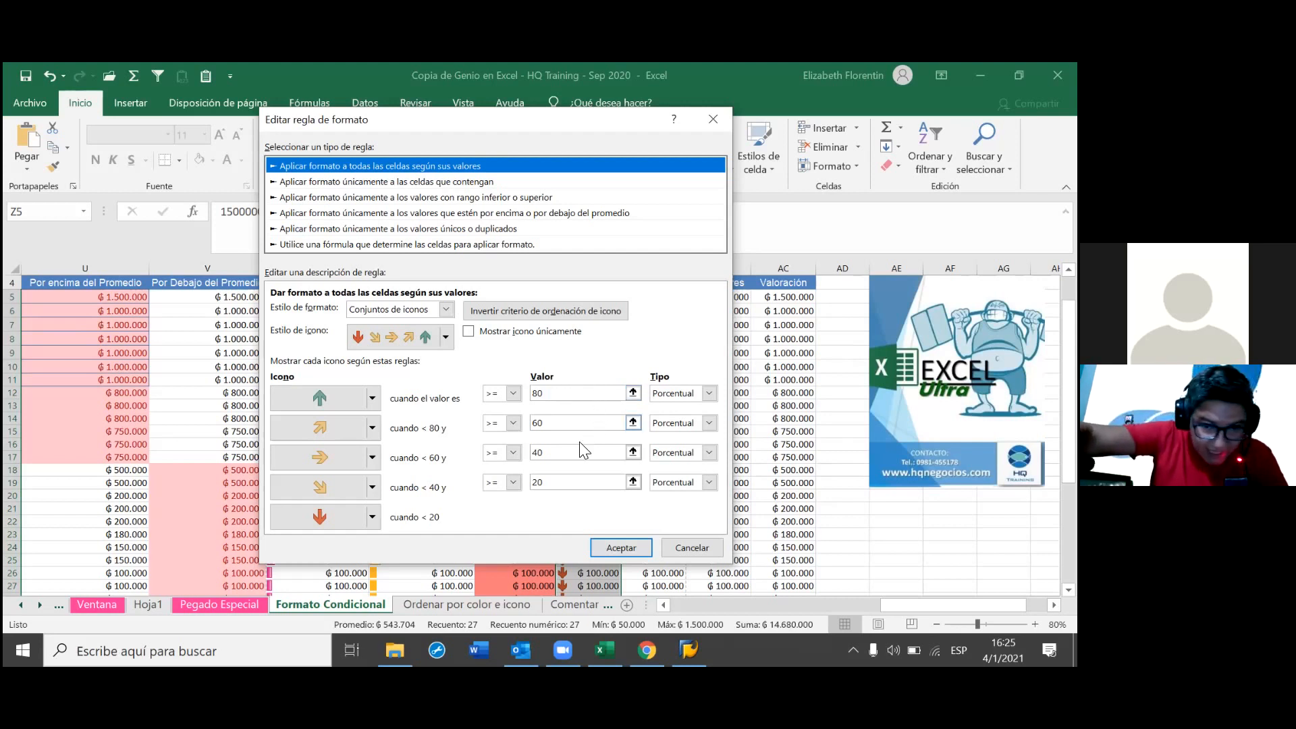
left_click(448, 305)
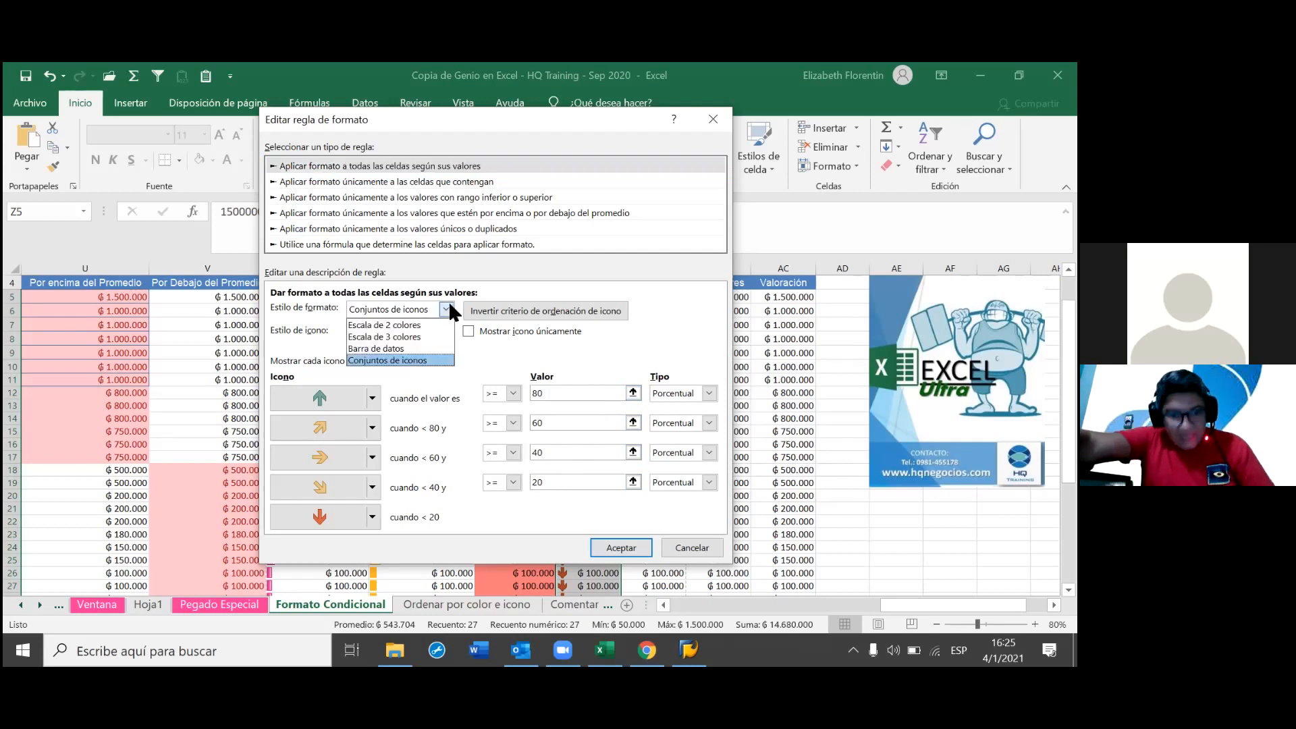
left_click(413, 333)
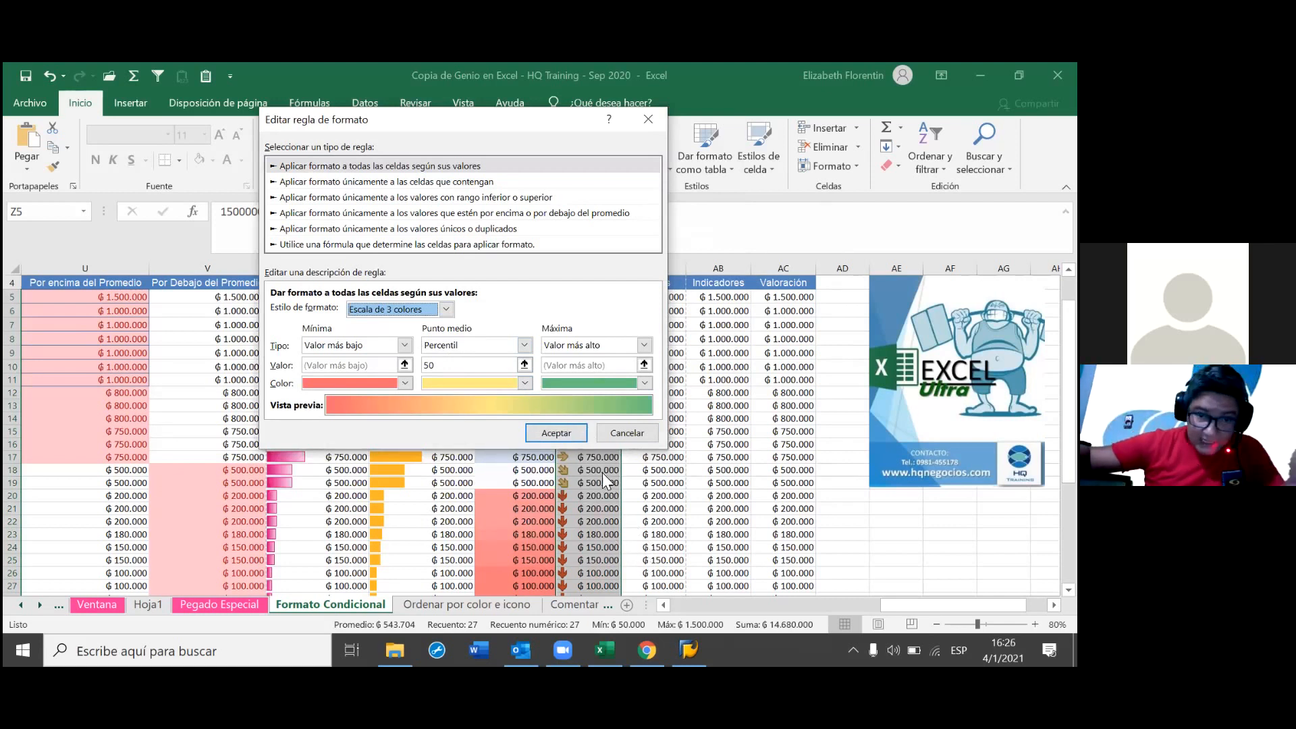
left_click(567, 431)
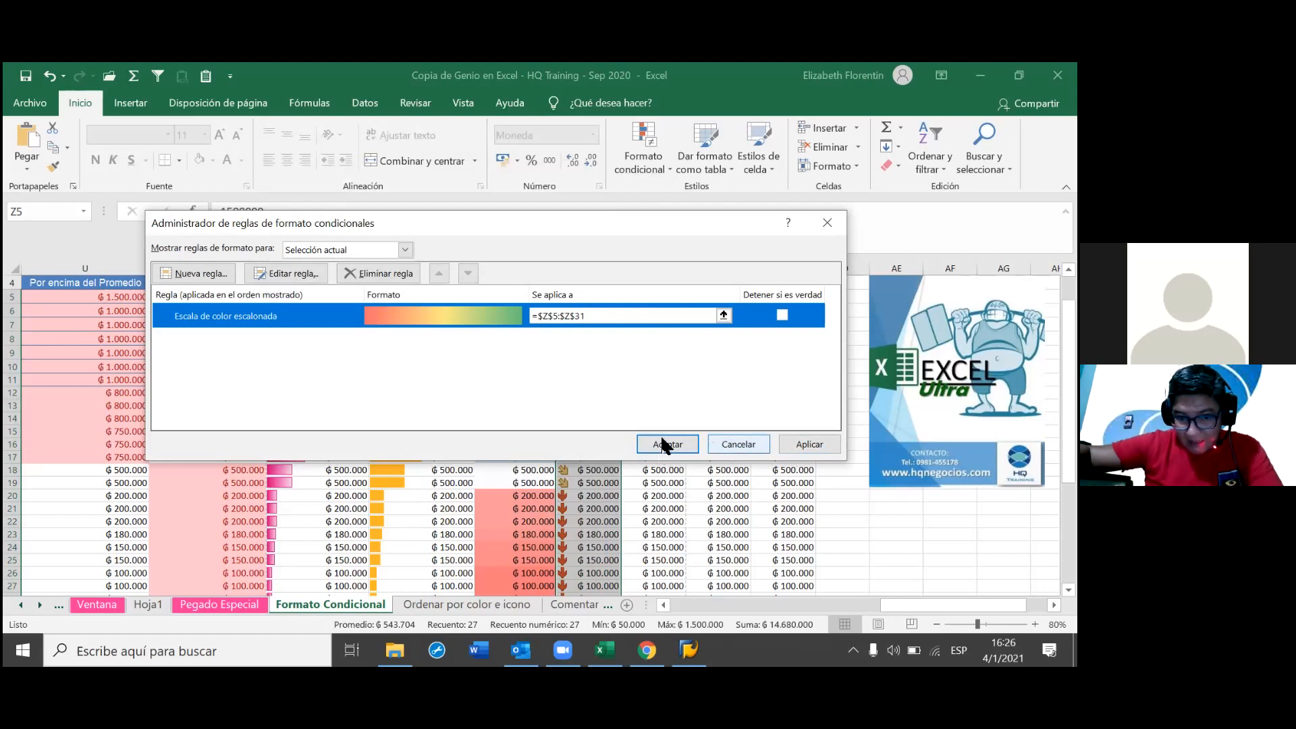
left_click(820, 444)
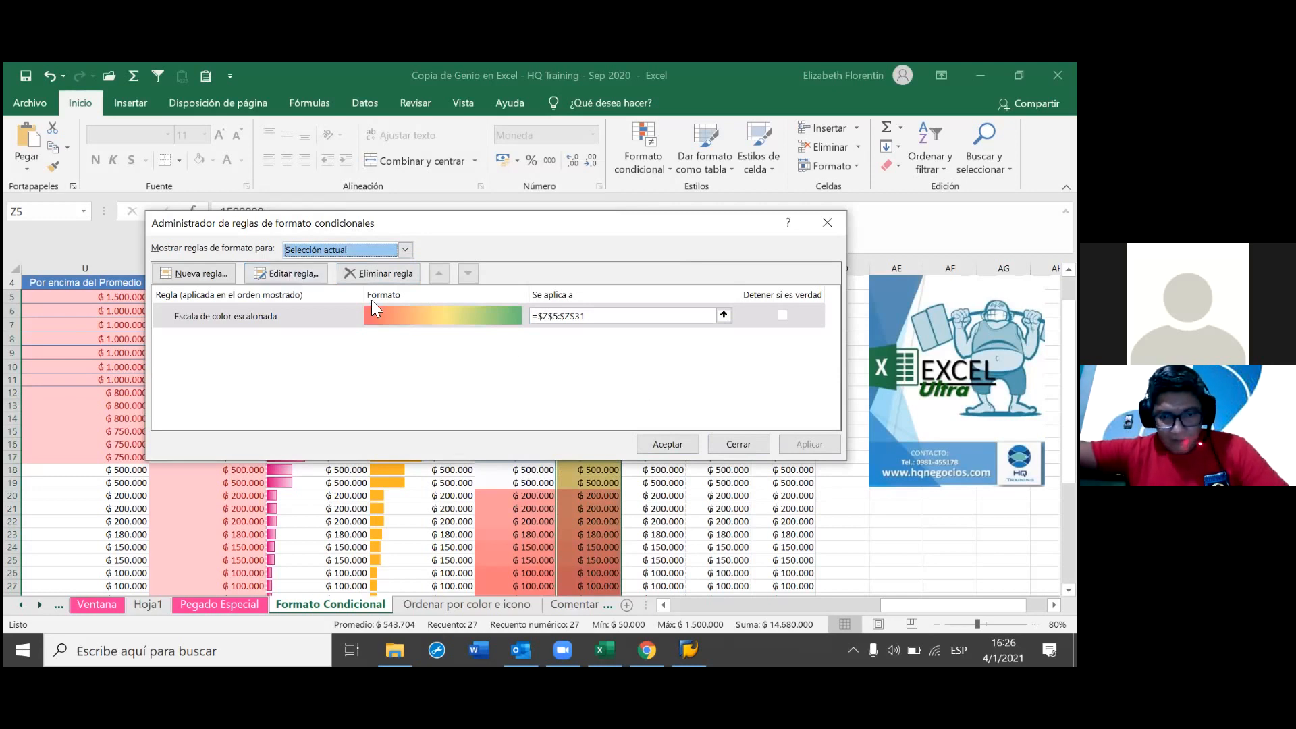
- Edit the Direccional rule's format style to Conjuntos de iconos with the five colored arrows icon style
left_click(305, 270)
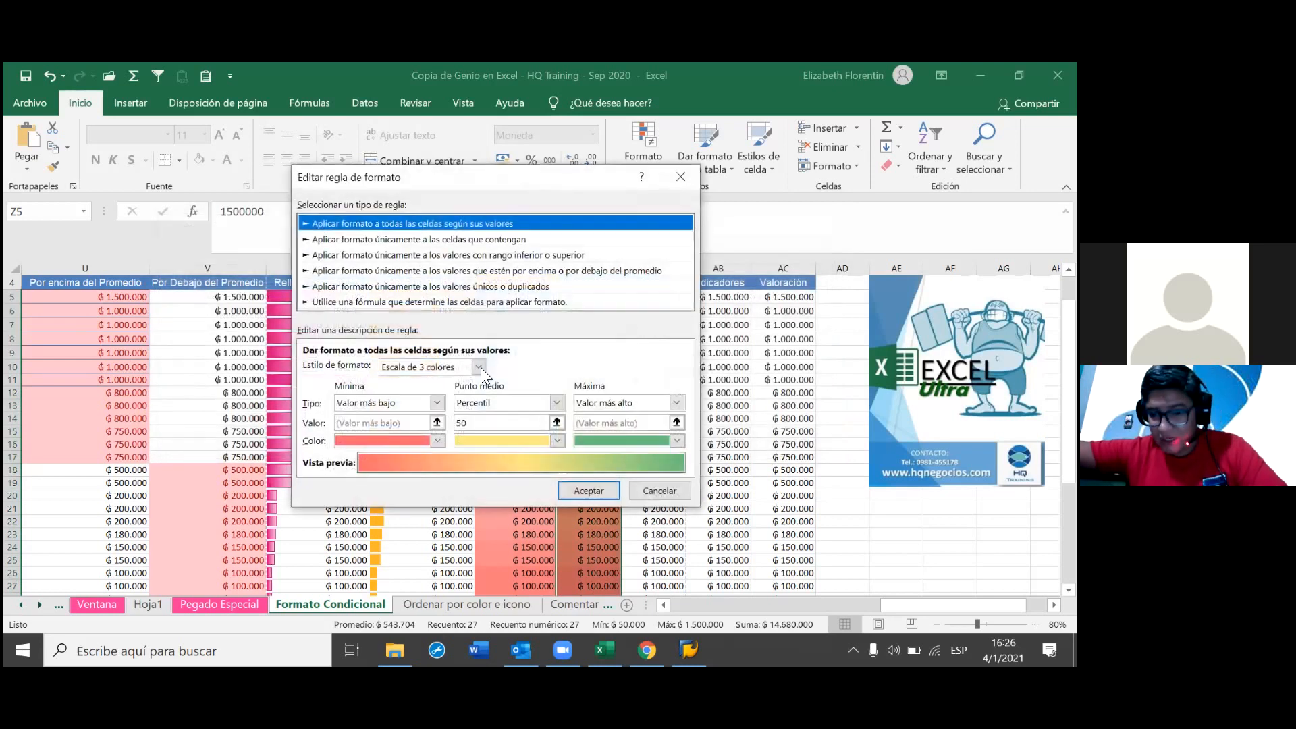
left_click(478, 368)
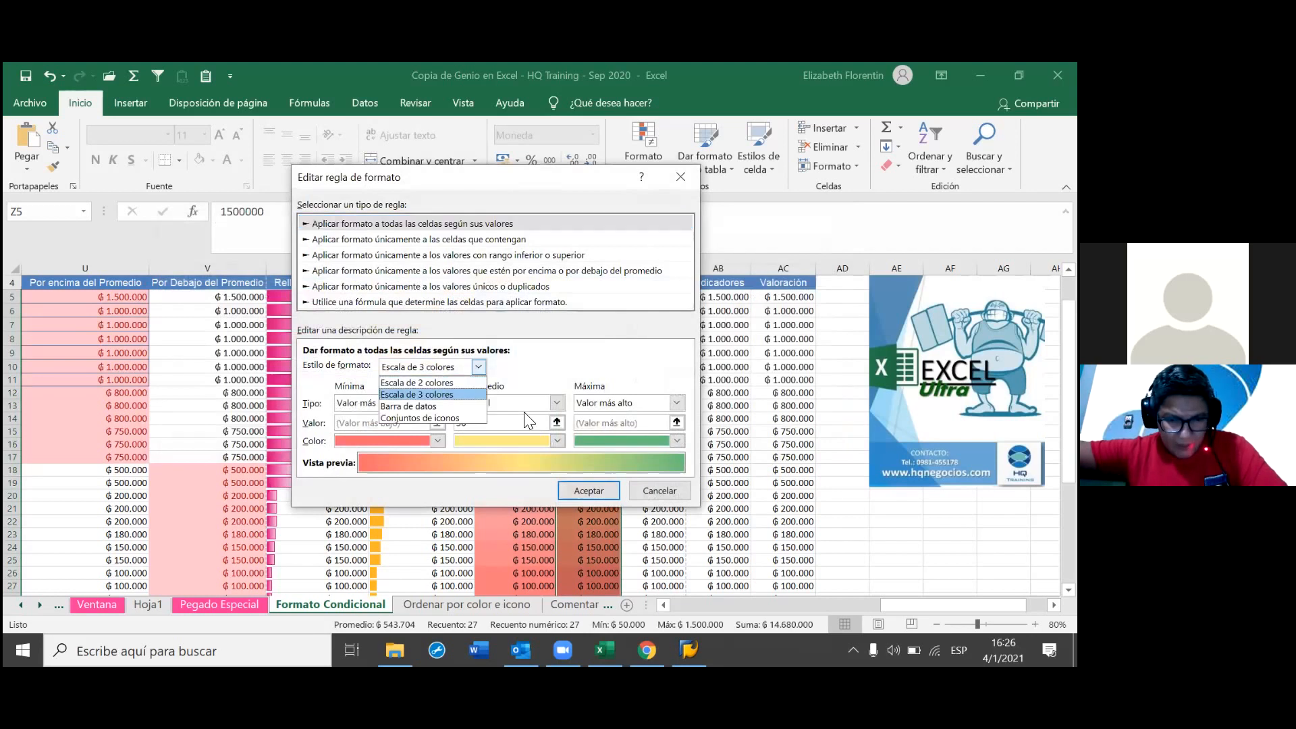
left_click(466, 394)
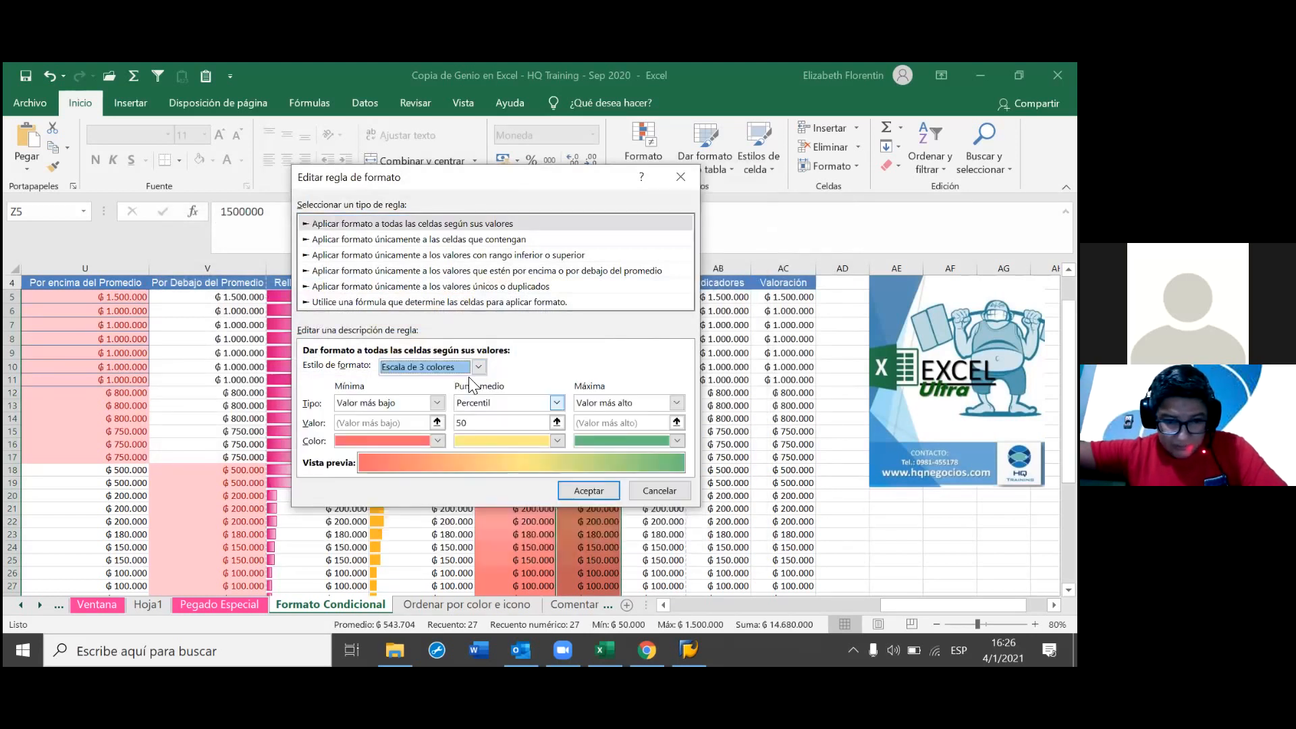
left_click(476, 367)
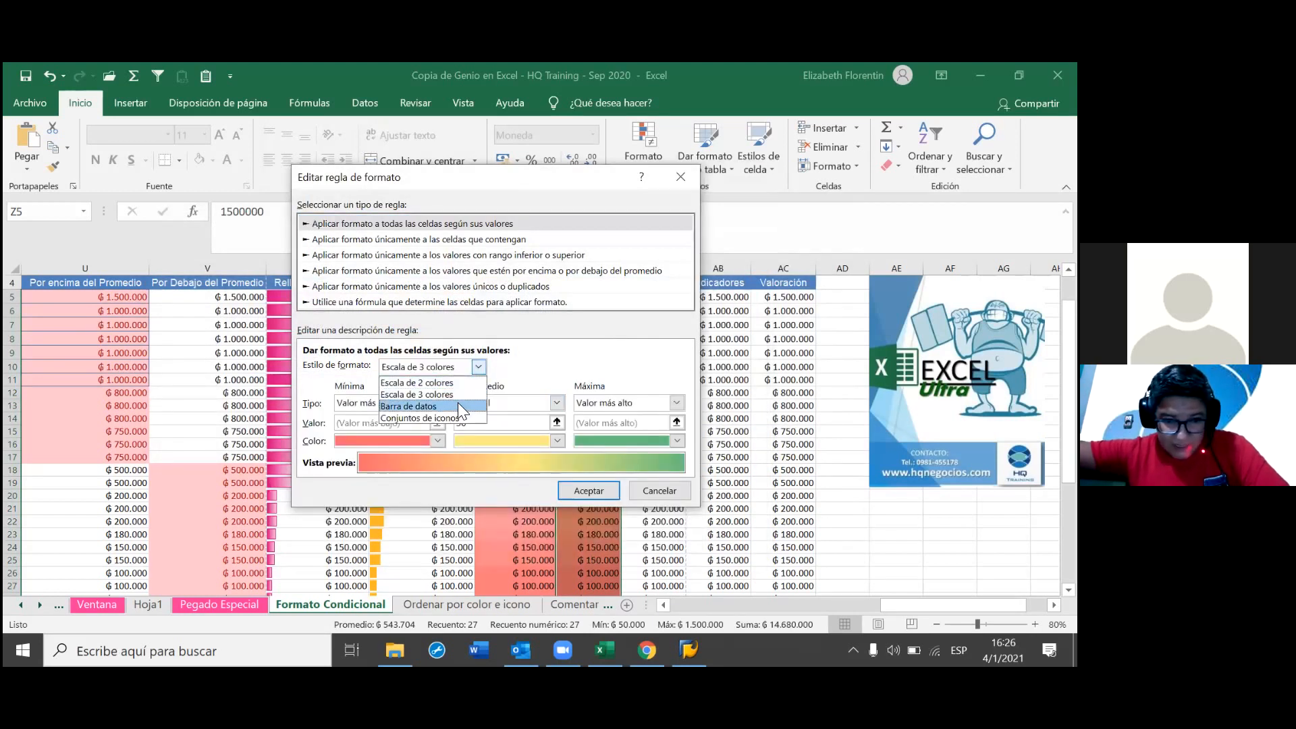
left_click(456, 417)
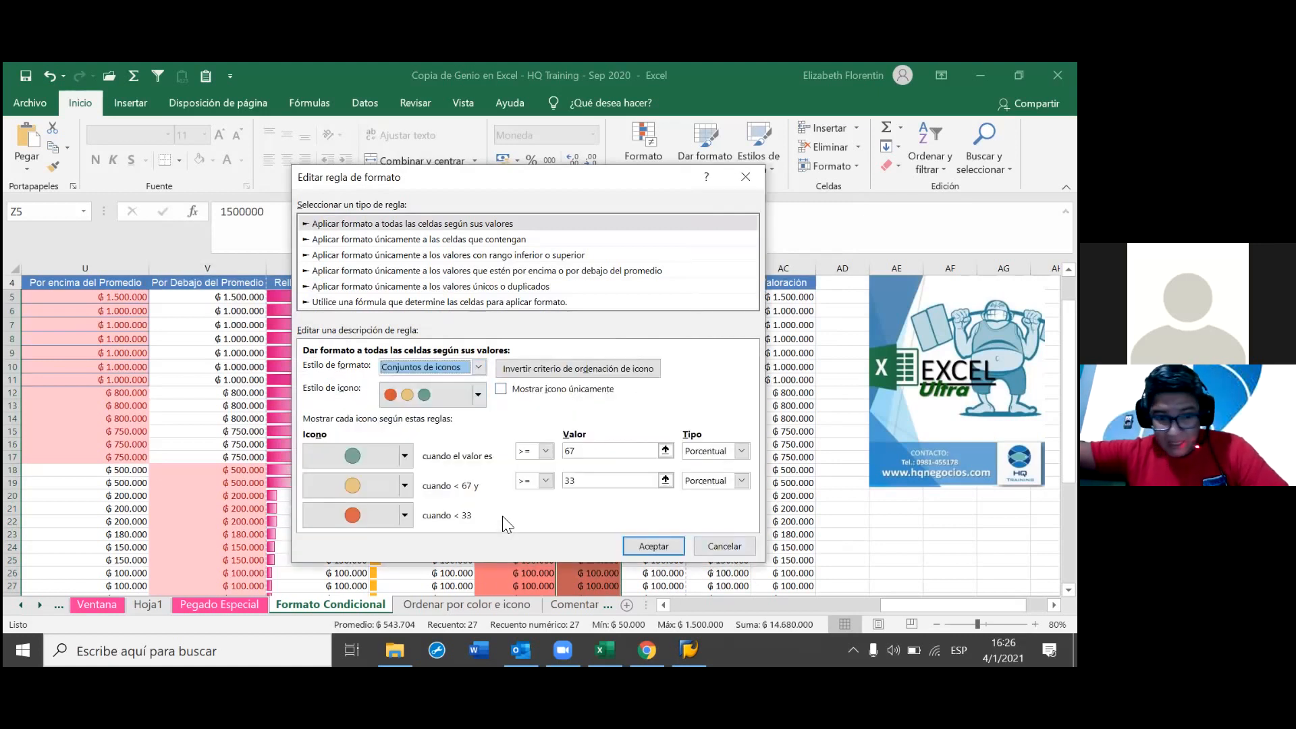
left_click(479, 395)
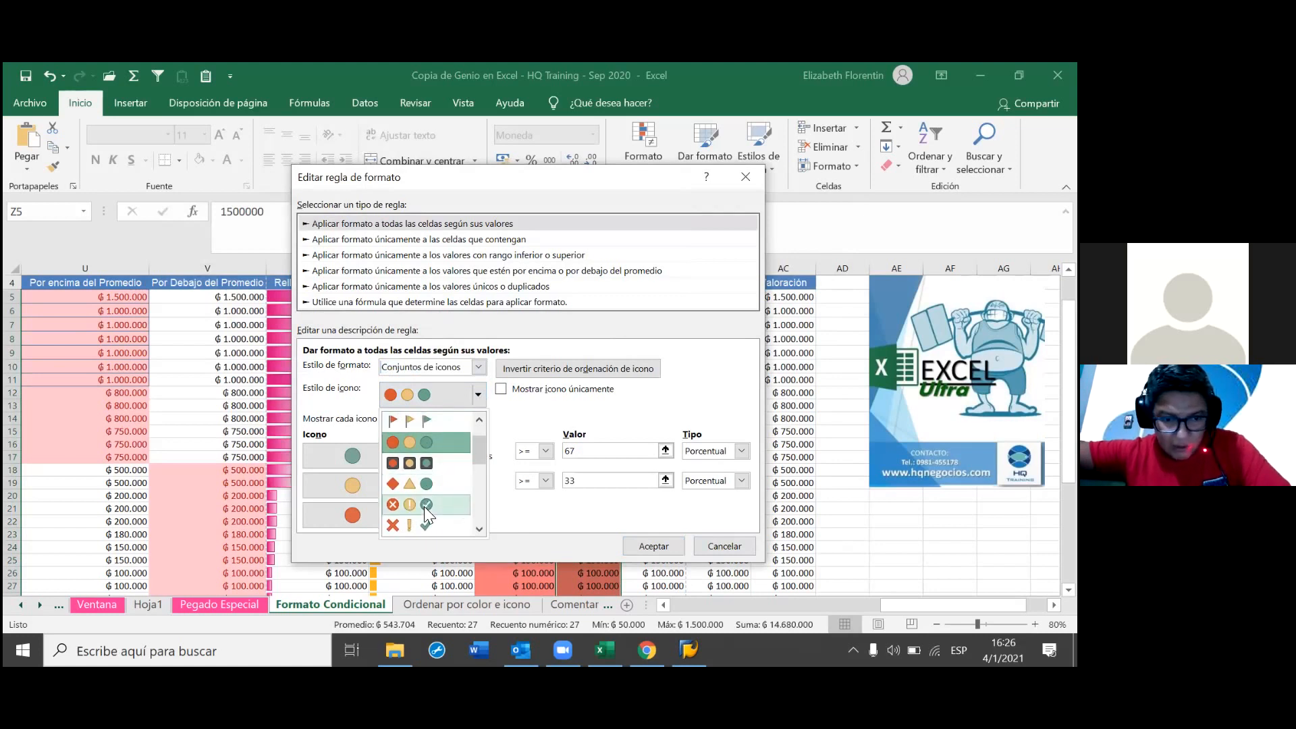
scroll(424, 506, "down", 3)
scroll(444, 501, "down", 4)
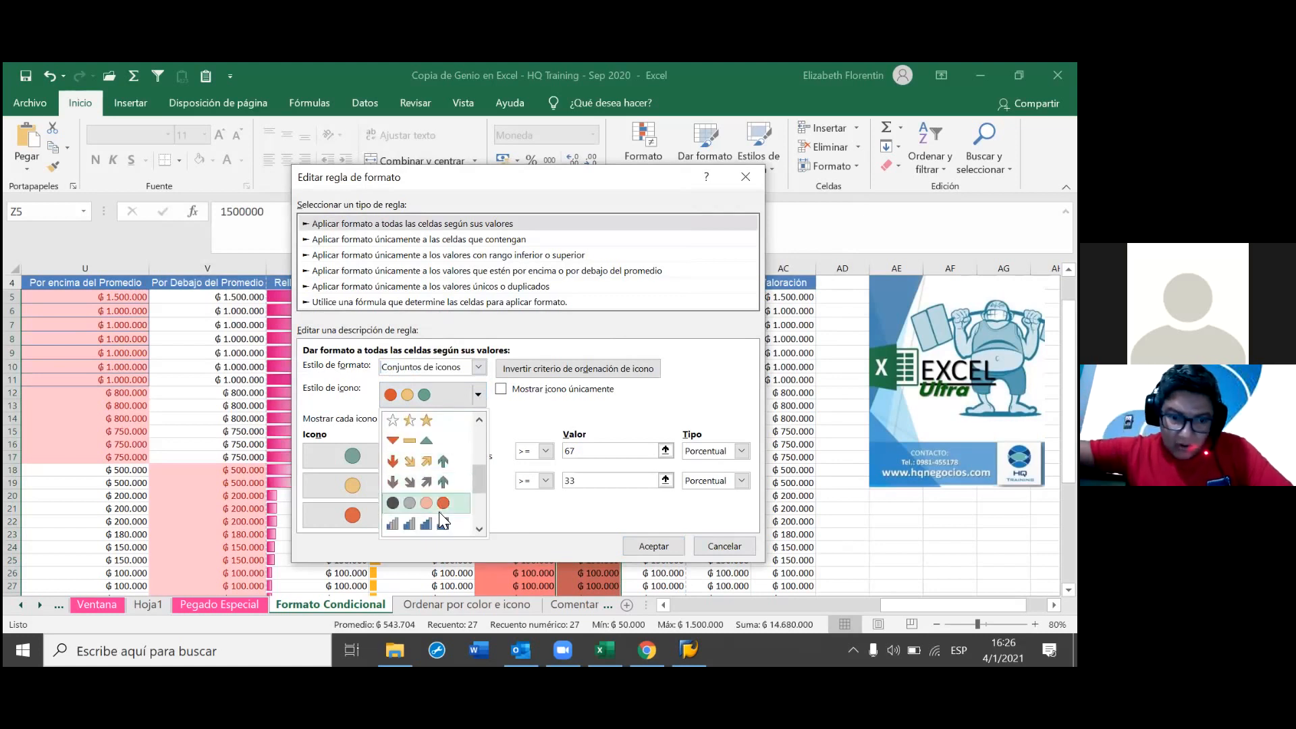
left_click(457, 484)
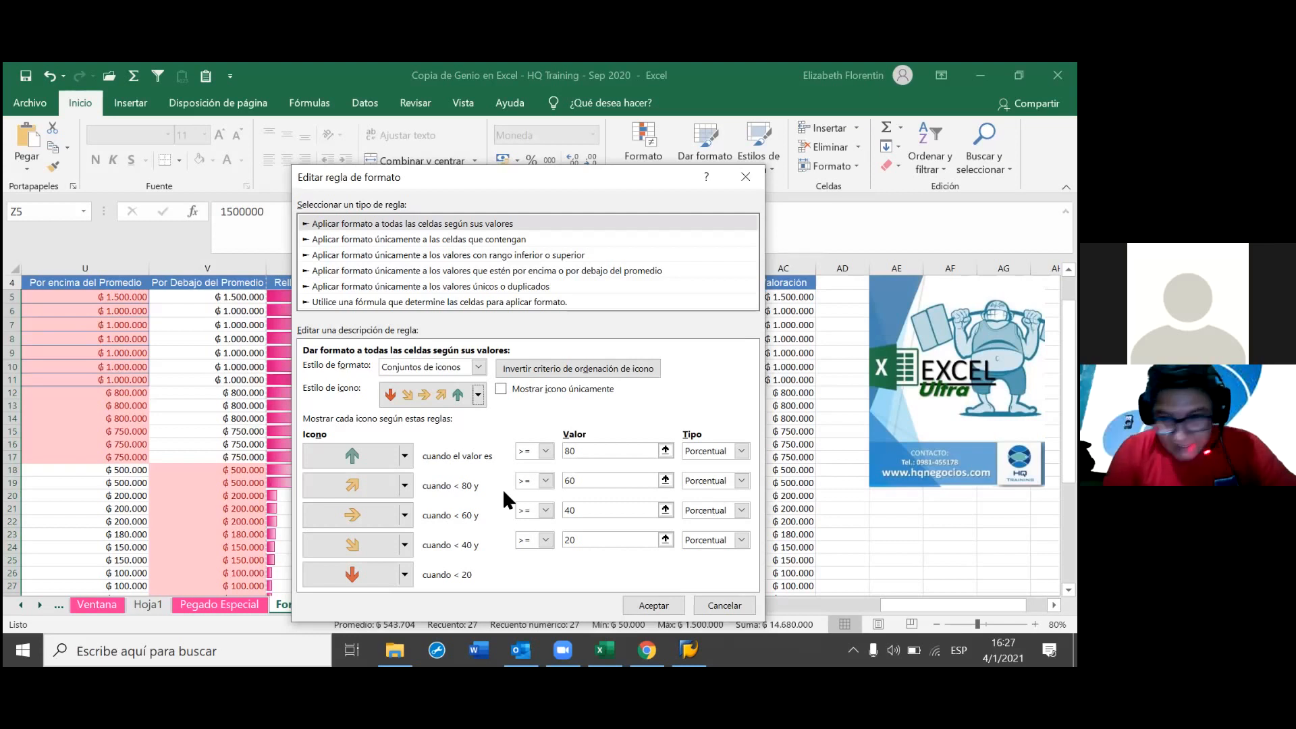
- View the alternative icons available for the highest range of the arrow rule, keeping the green up arrow
left_click(406, 457)
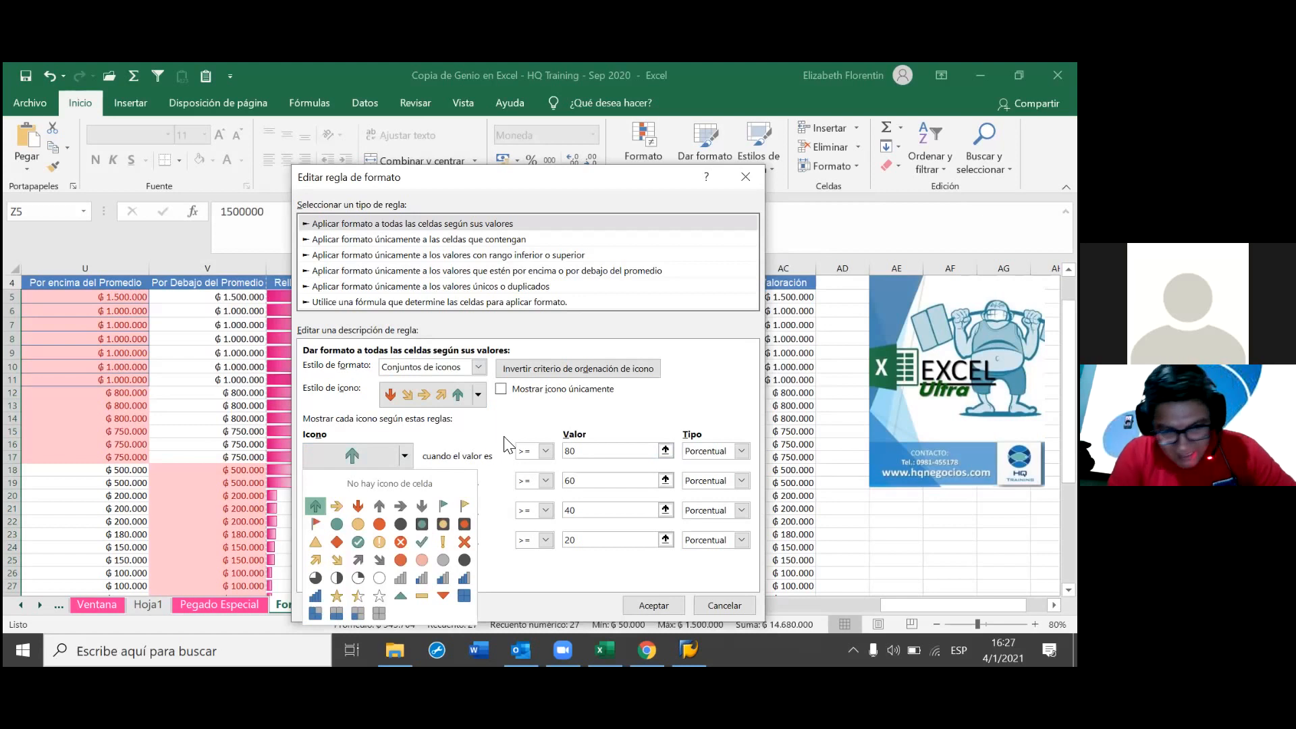
left_click(432, 463)
left_click(407, 456)
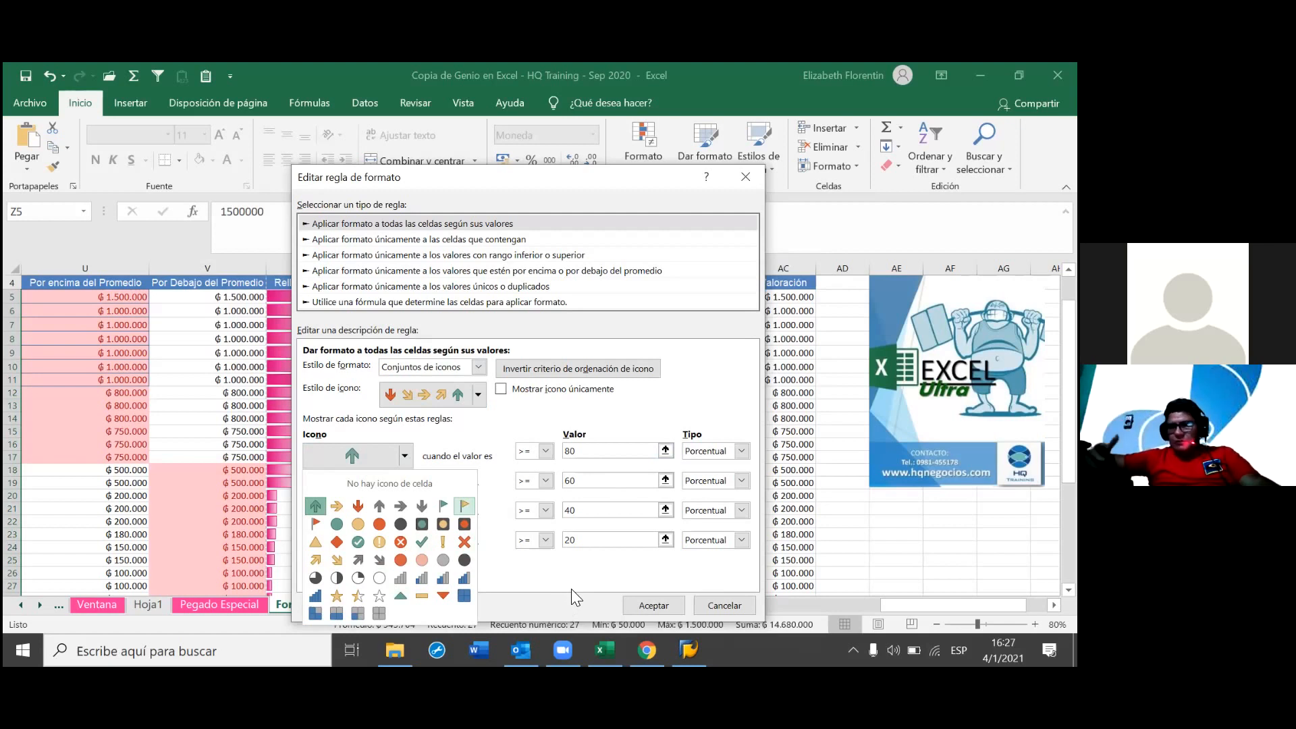
left_click(526, 577)
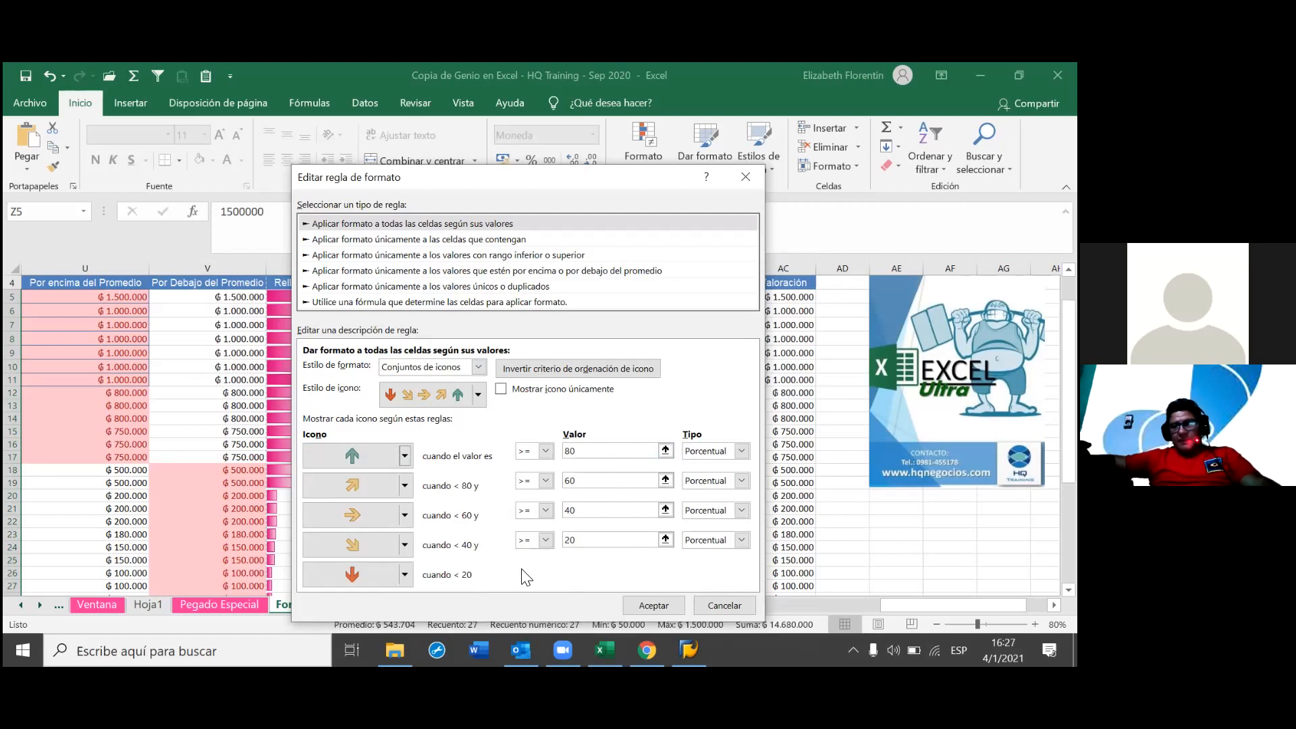
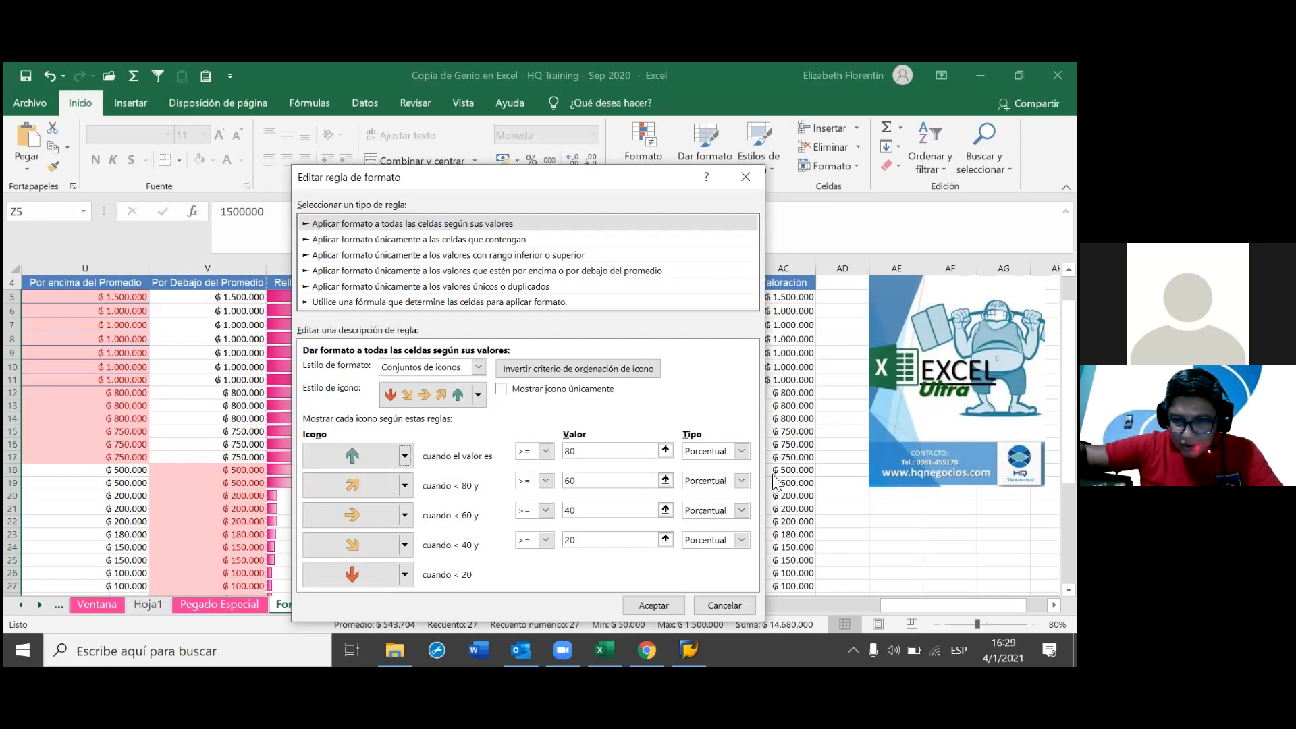
- Change the type of all four thresholds in the Direccional arrow icon rule to Número
left_click(741, 451)
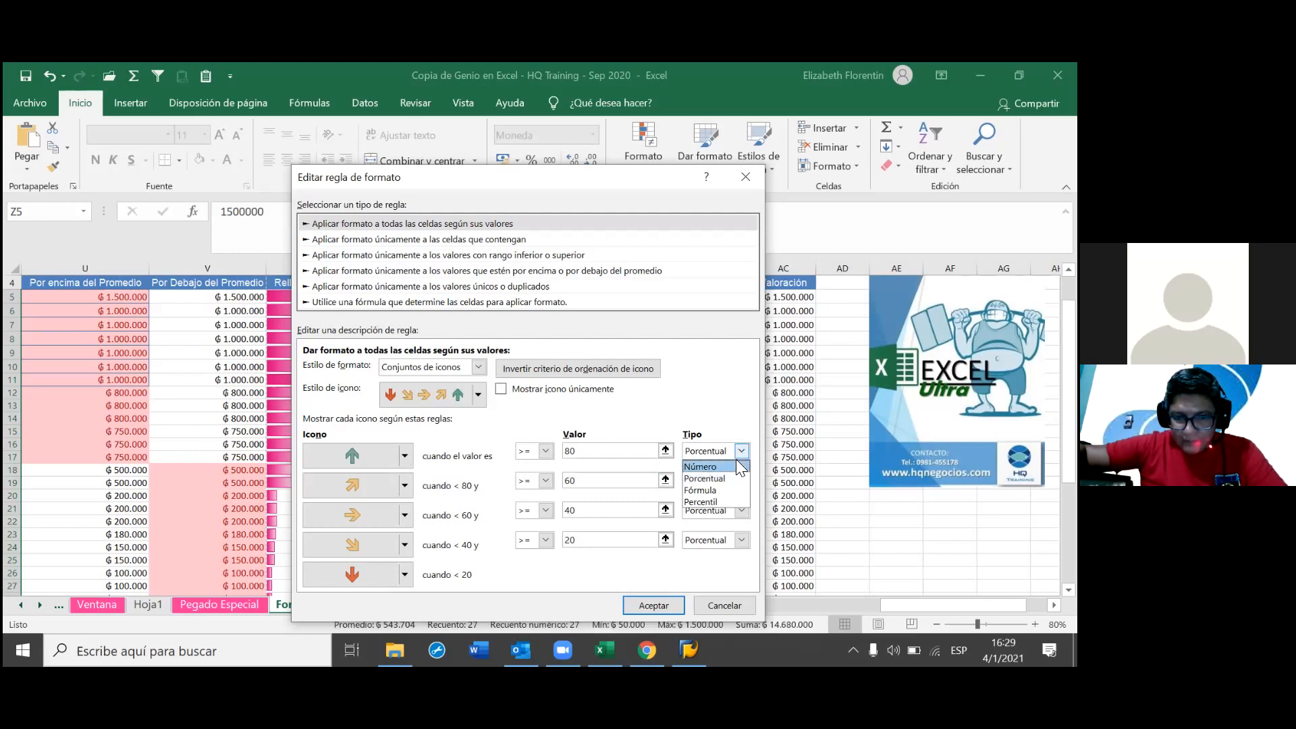
left_click(727, 466)
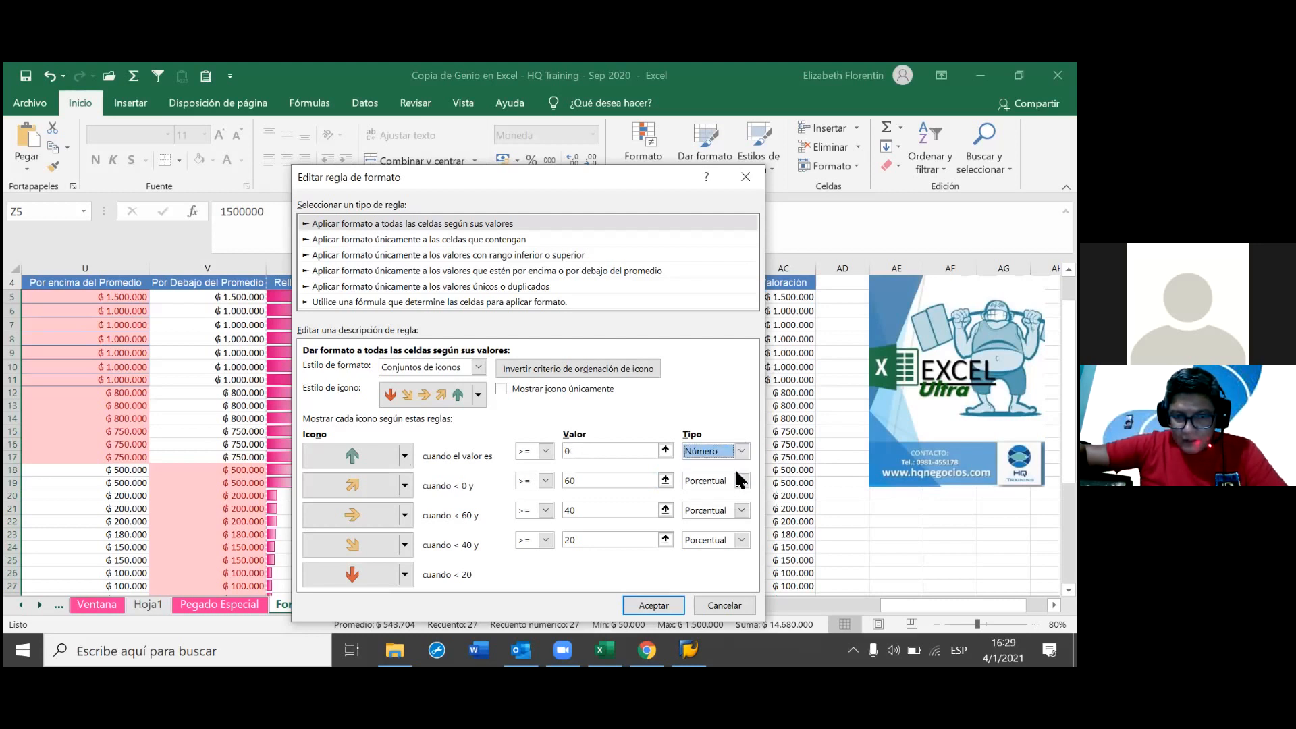
left_click(741, 481)
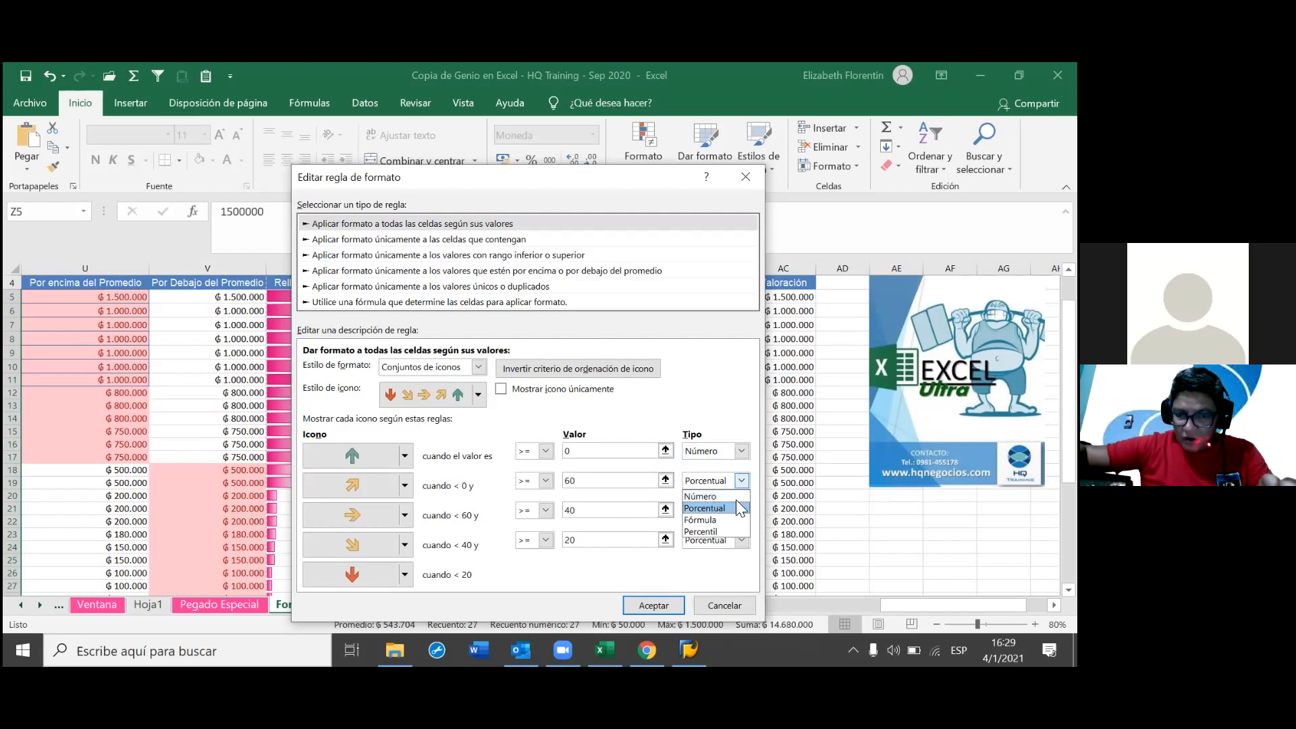
left_click(734, 498)
left_click(739, 510)
left_click(702, 526)
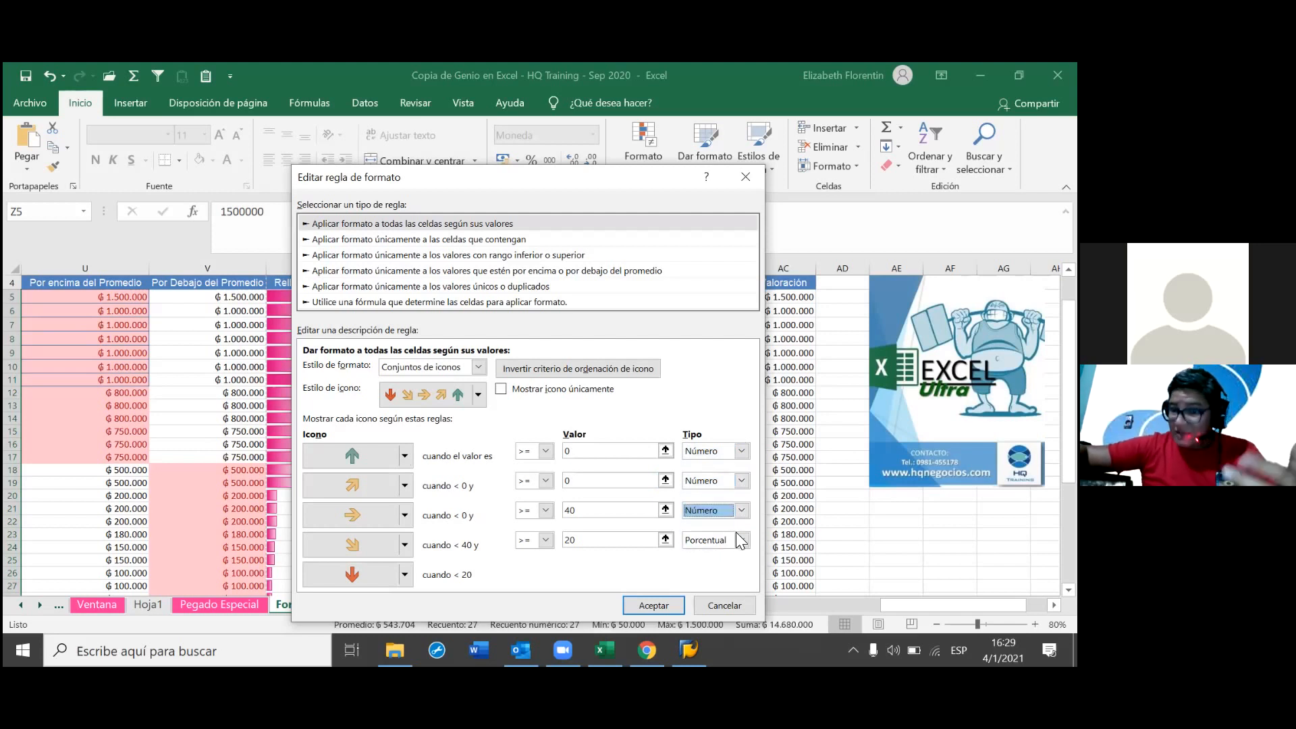
left_click(699, 539)
left_click(700, 555)
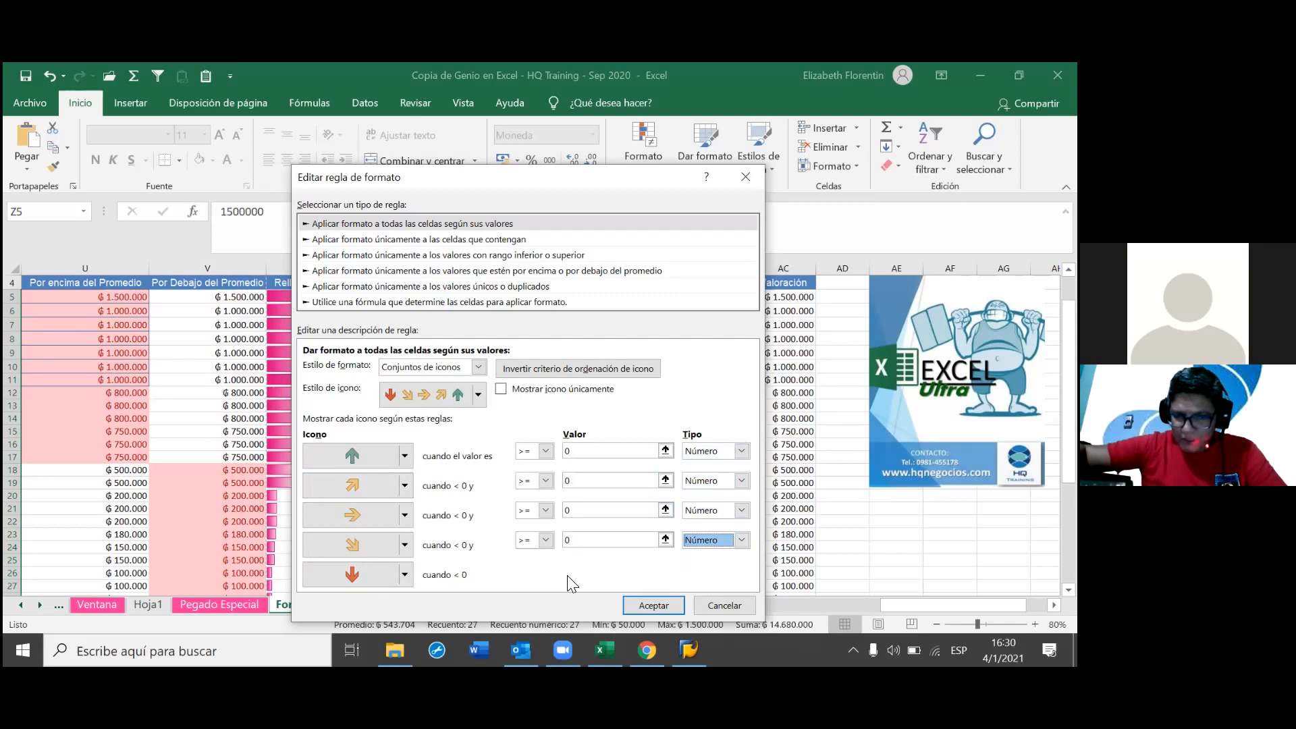
- Set the rule's lowest threshold to 400000 and the sideways arrow's threshold to 600000
left_click(593, 450)
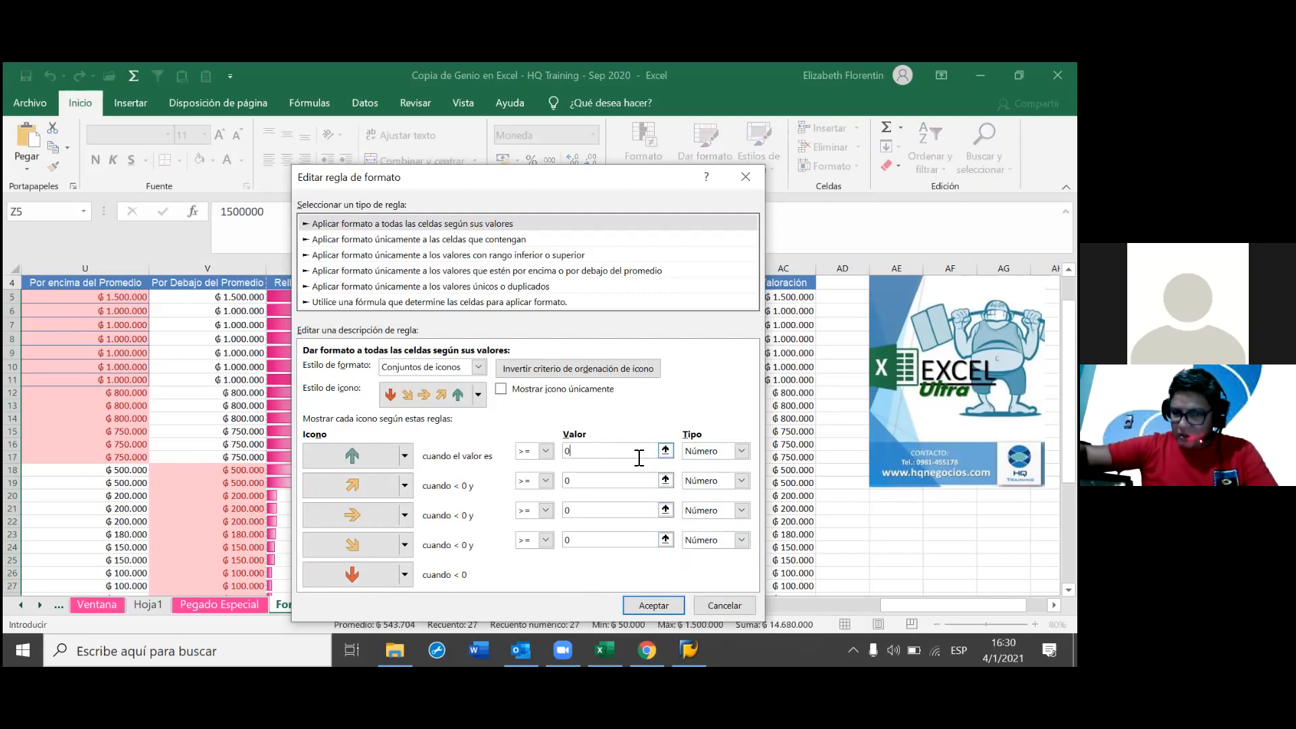
left_click(593, 540)
key("BackSpace")
type("400000")
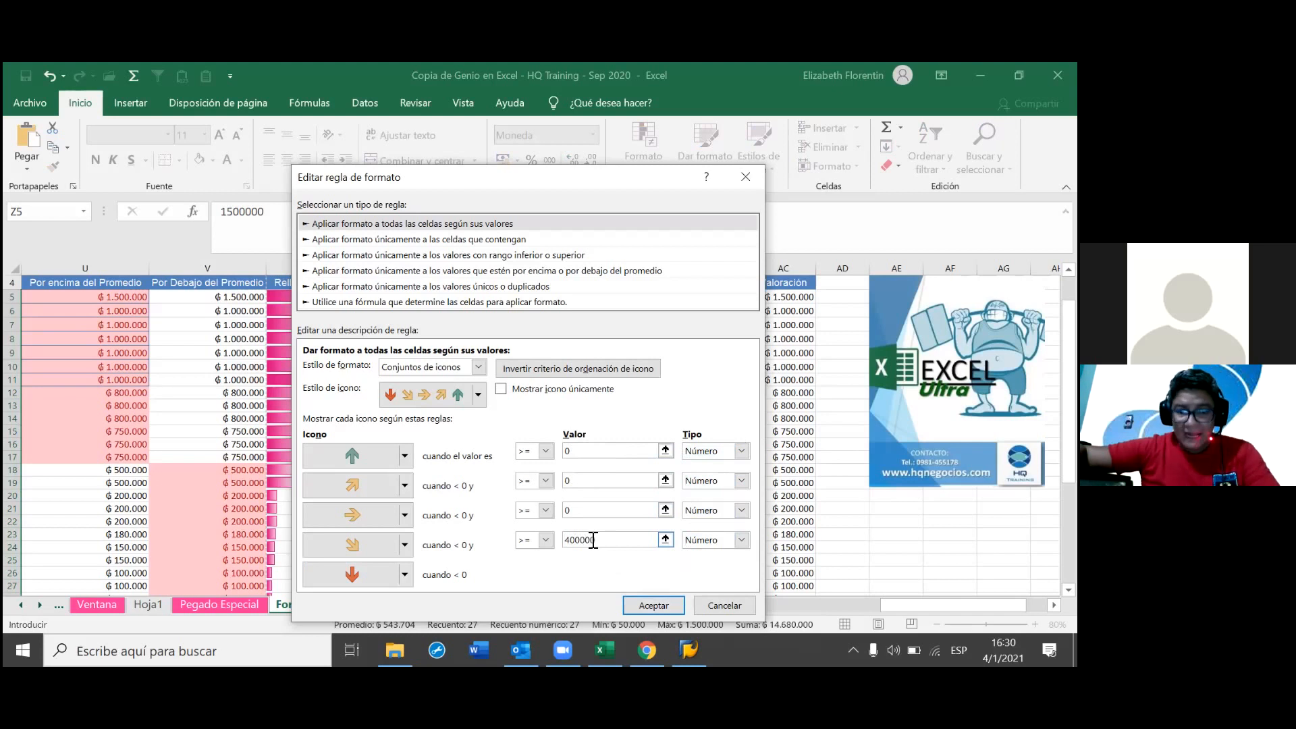
left_click(588, 513)
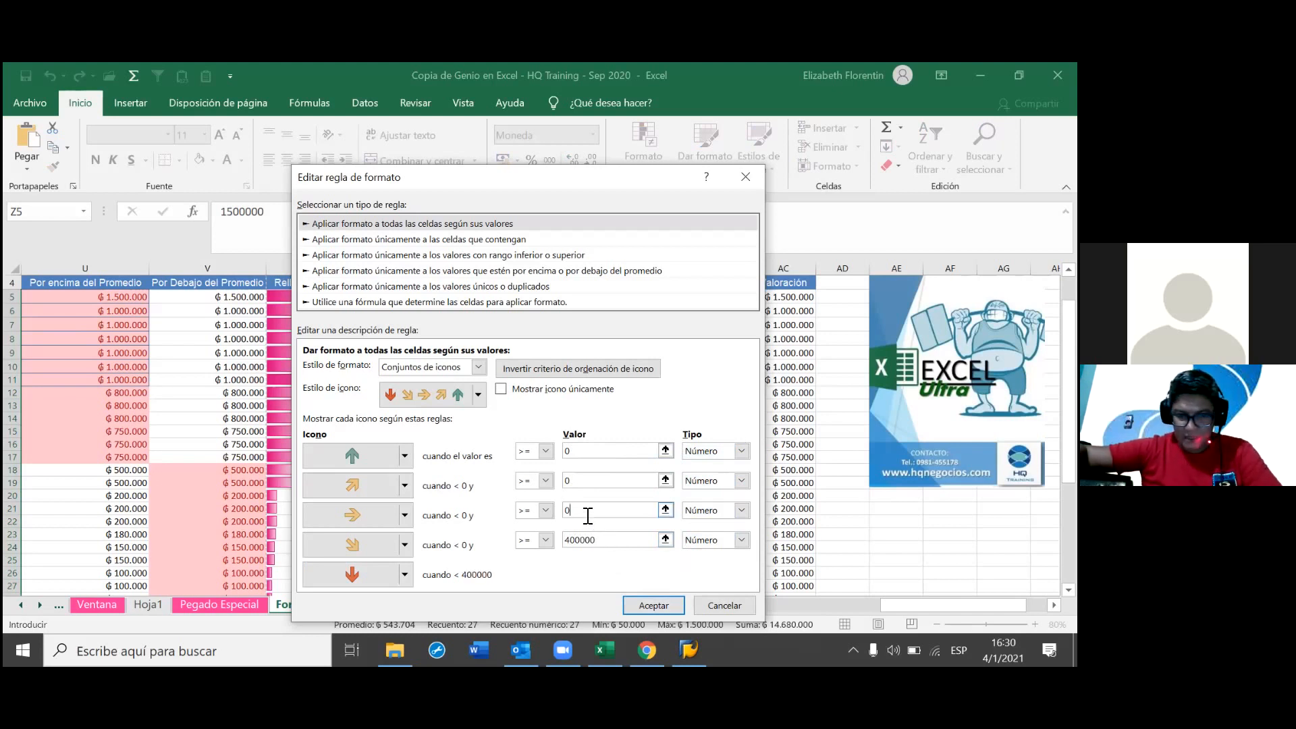
key("BackSpace")
type("600000")
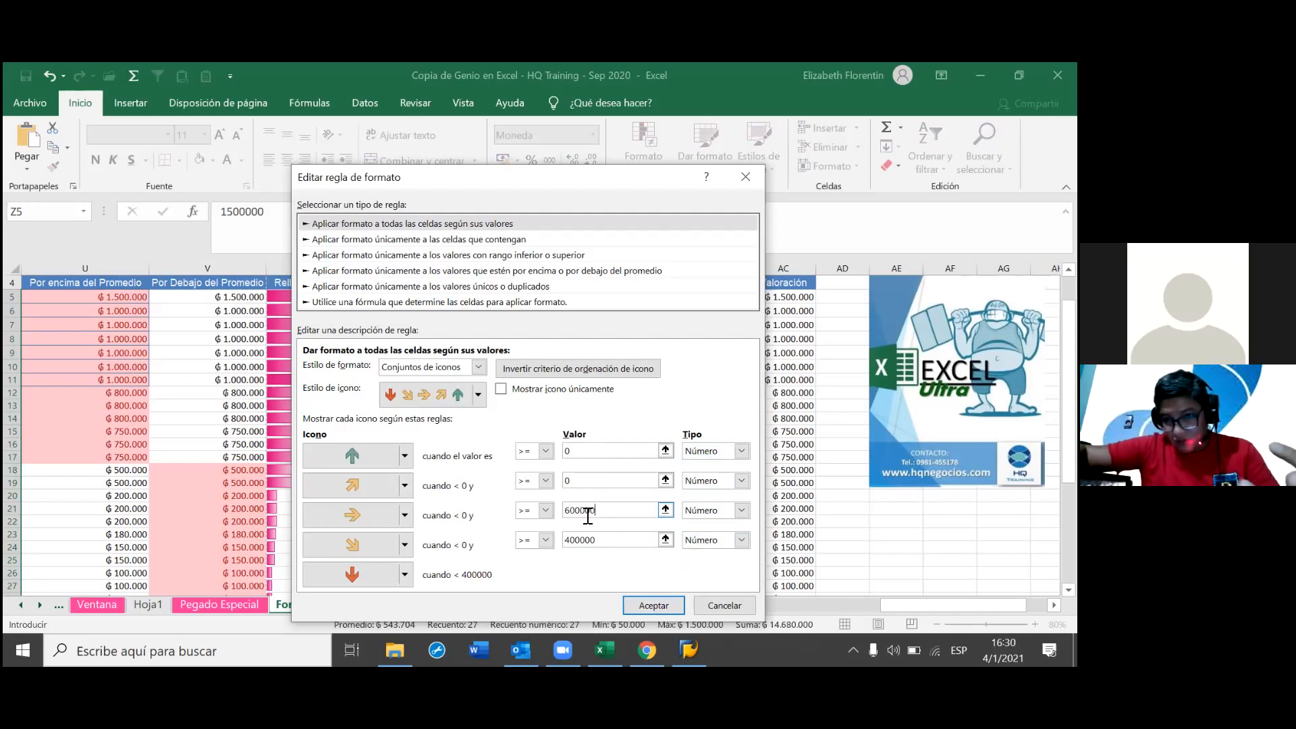
- Set the threshold of the diagonal up arrow to 800000 and of the green up arrow to 1000000
left_click(595, 482)
key("BackSpace")
scroll(561, 293, "up", 1)
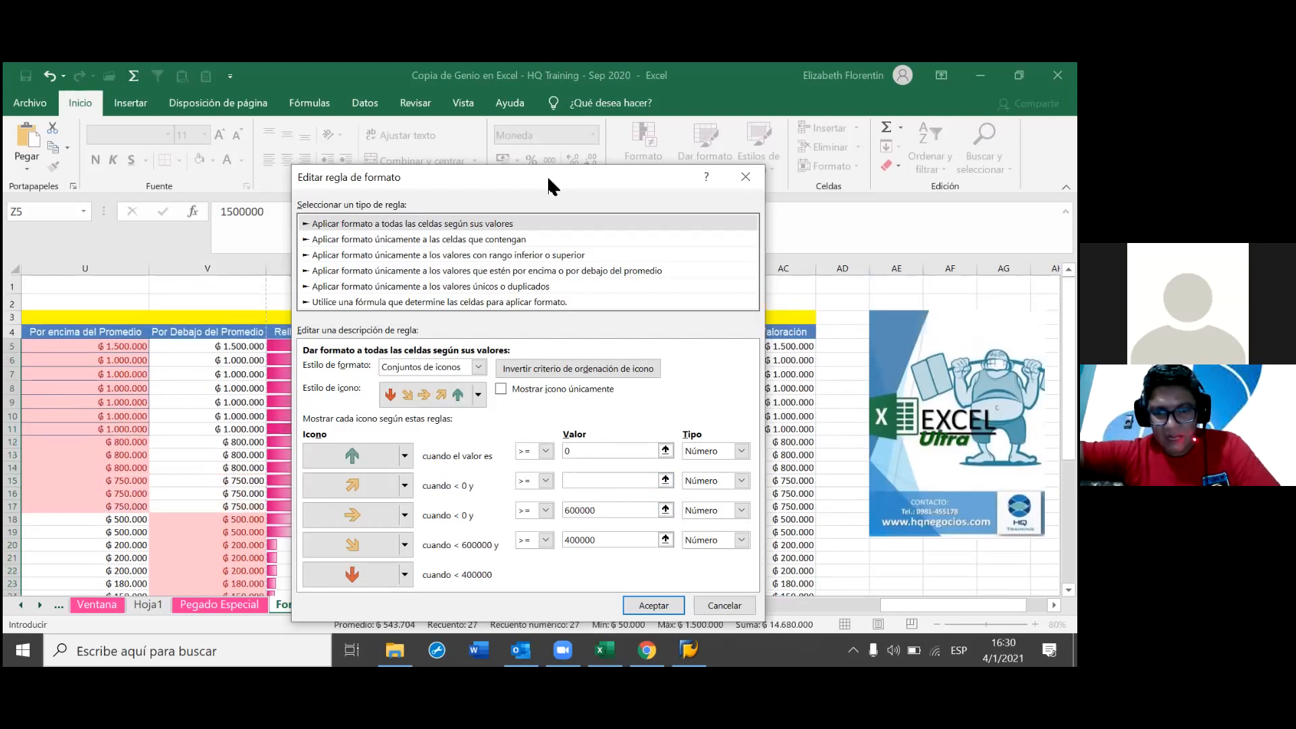
left_click_drag(552, 189, 335, 203)
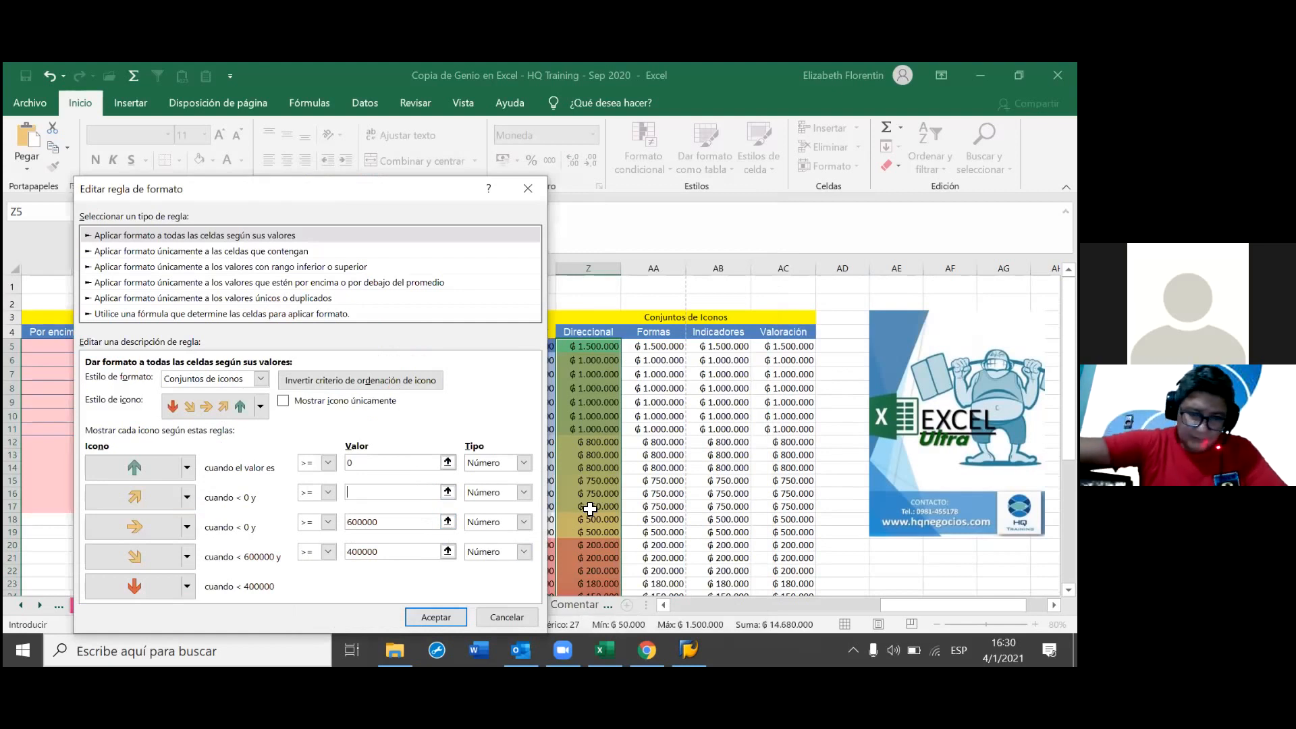
type("800000")
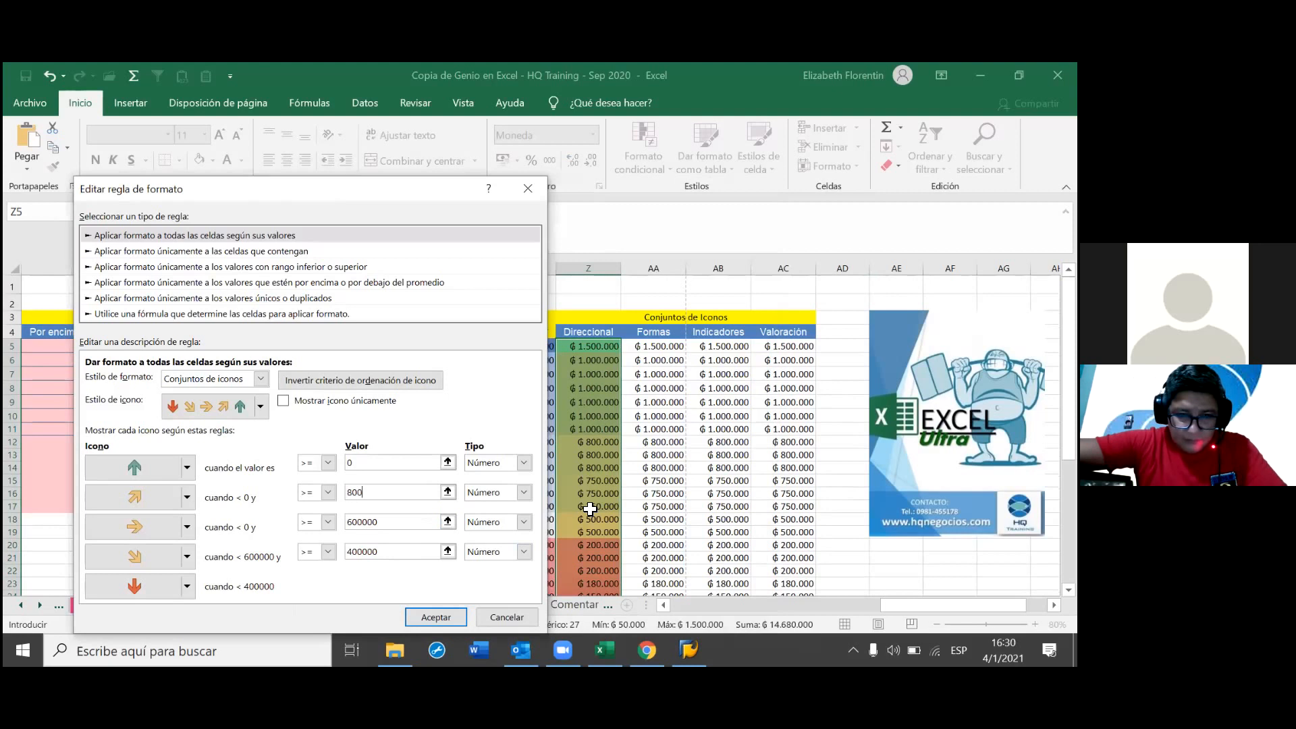
left_click(364, 464)
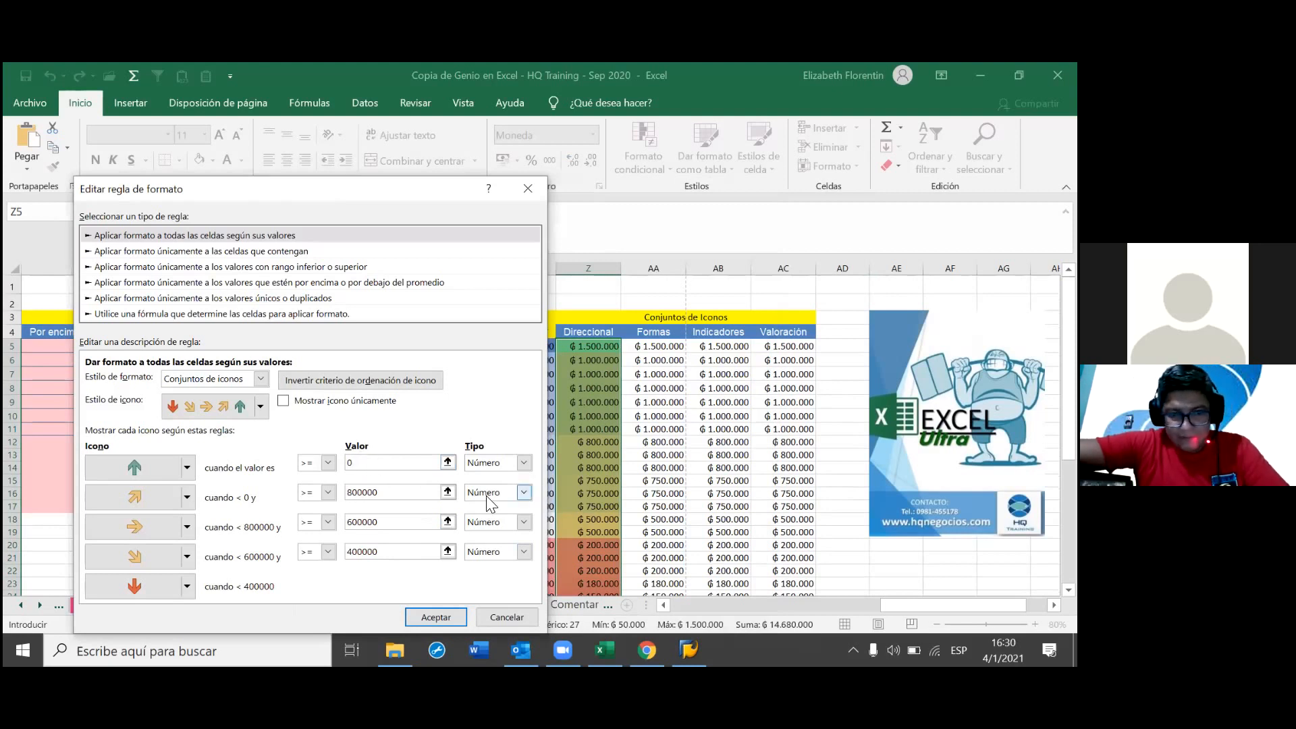
key("BackSpace")
type("1000000")
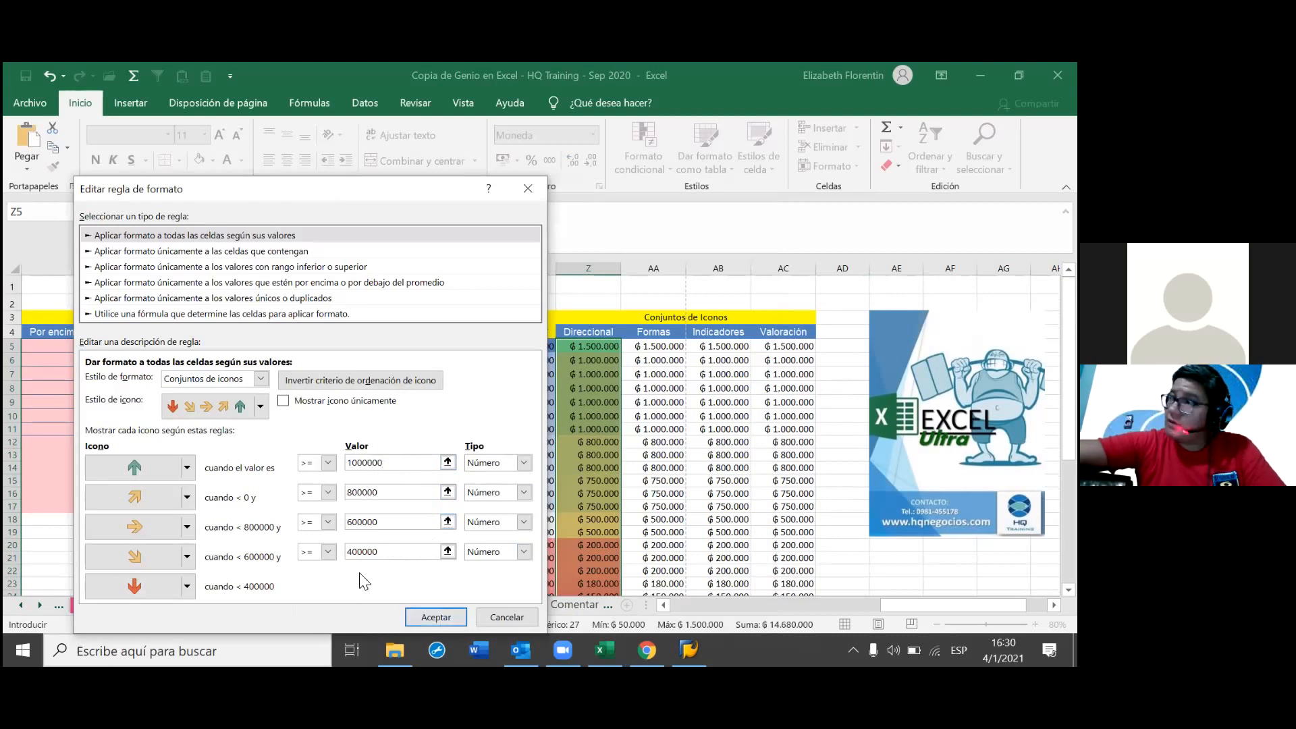
- Confirm the edited arrow rule, apply it to Z5:Z31 and close the rules manager
scroll(364, 582, "down", 1)
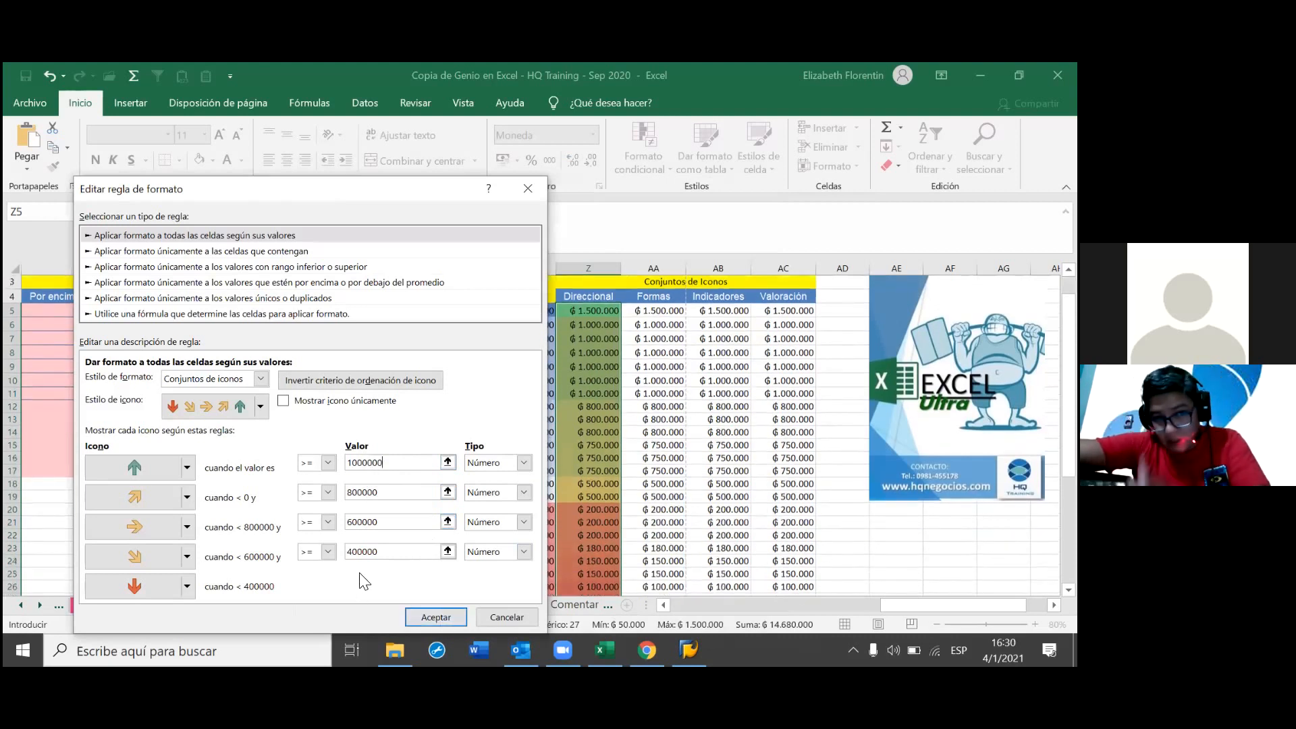
scroll(364, 582, "down", 1)
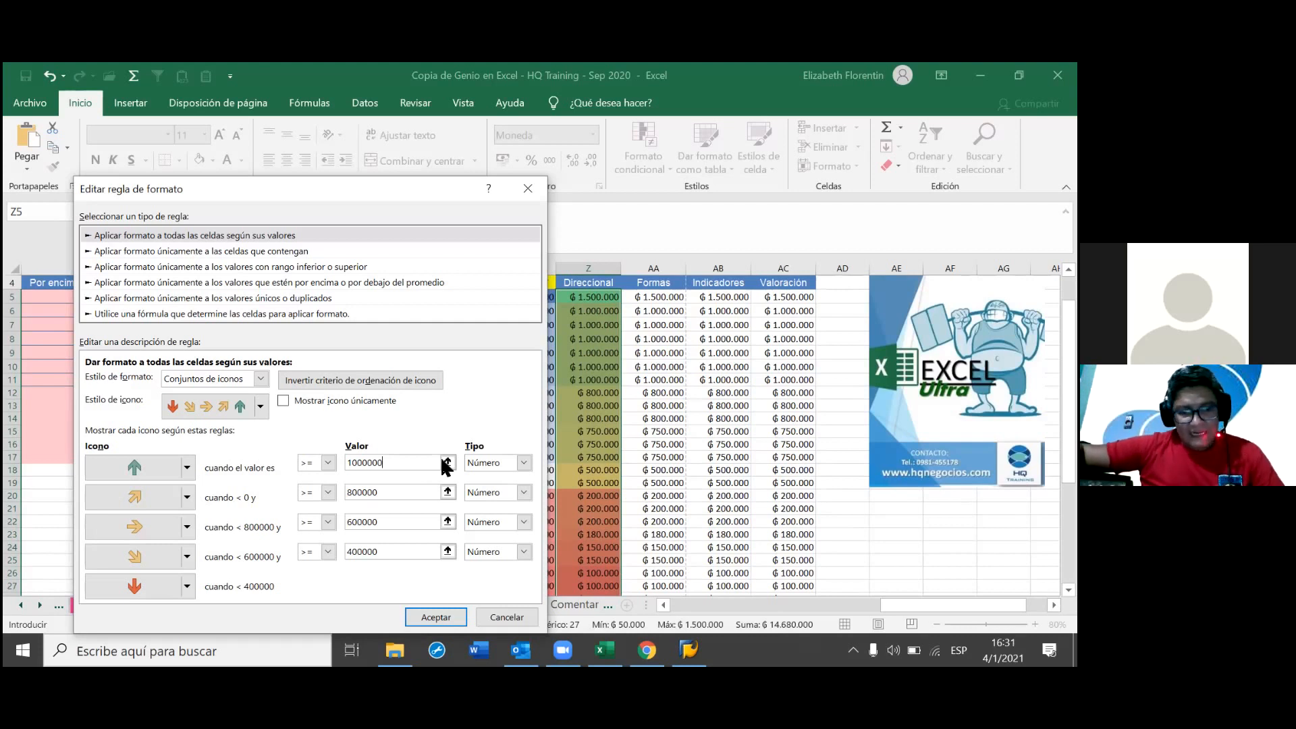
left_click(439, 620)
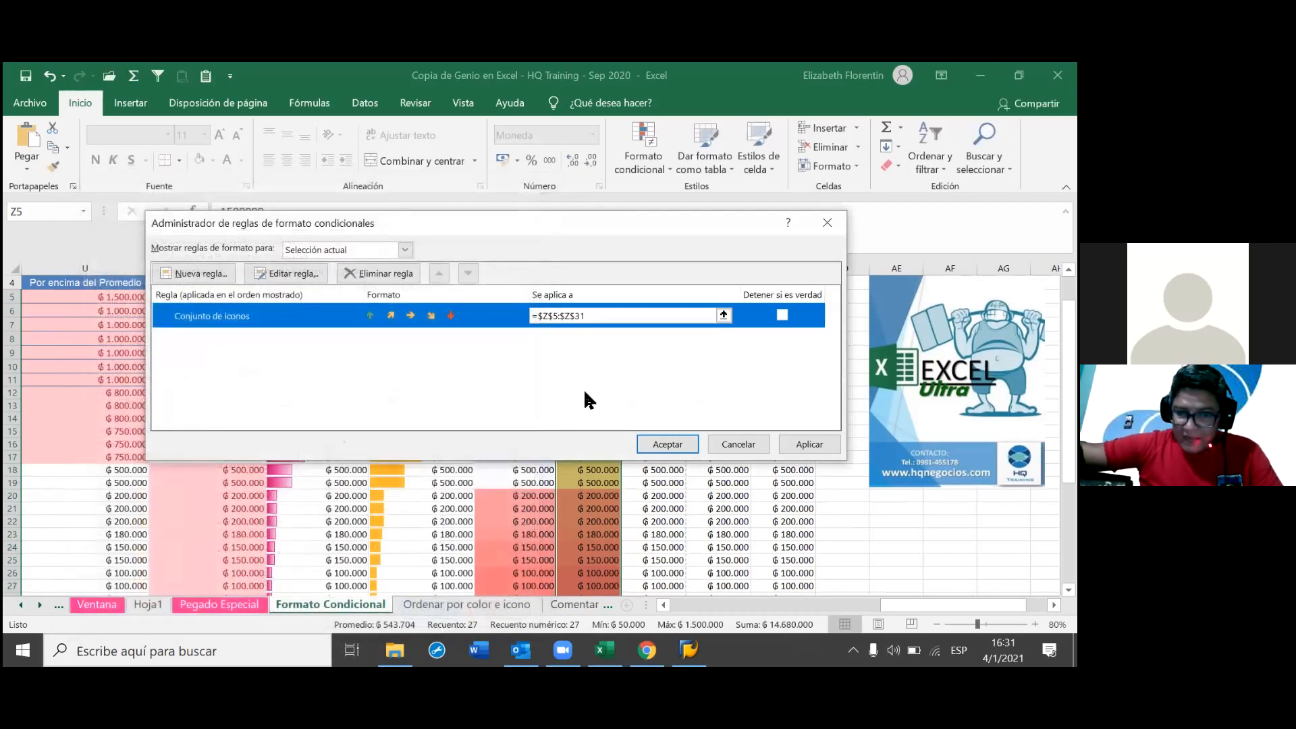
left_click(825, 443)
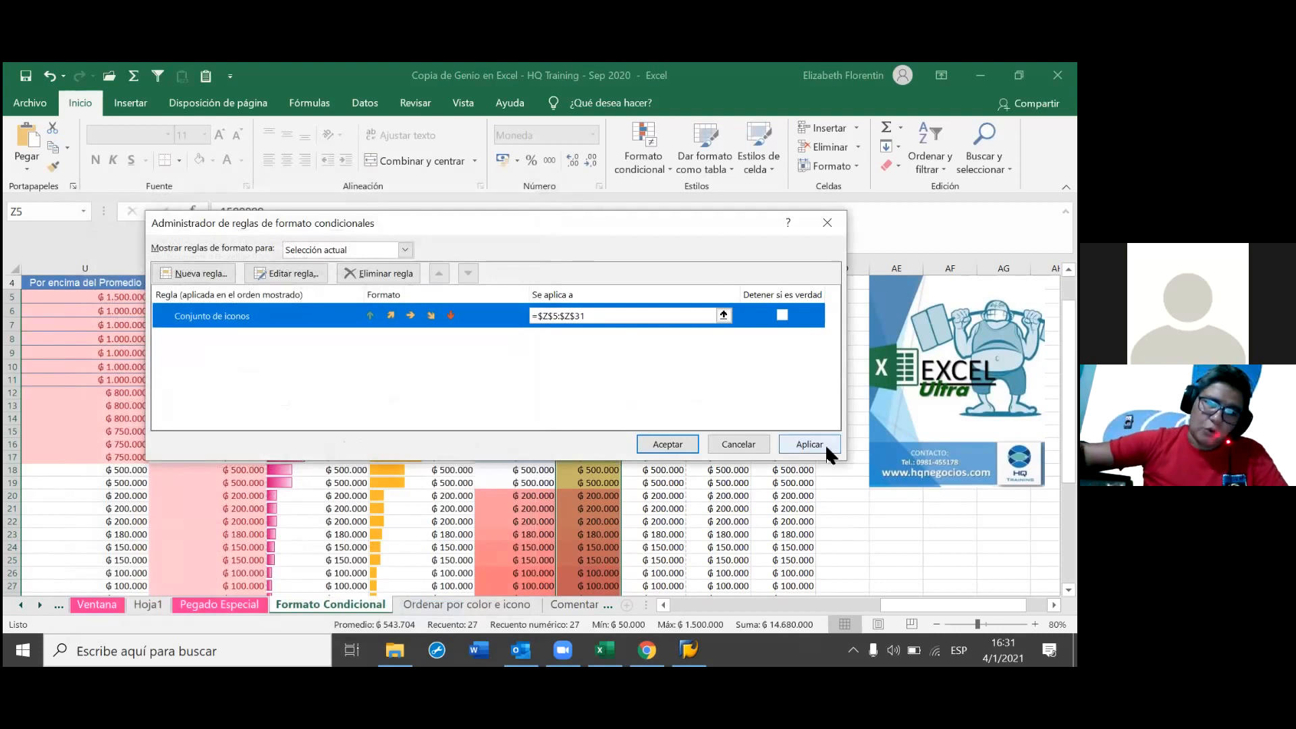
left_click(825, 444)
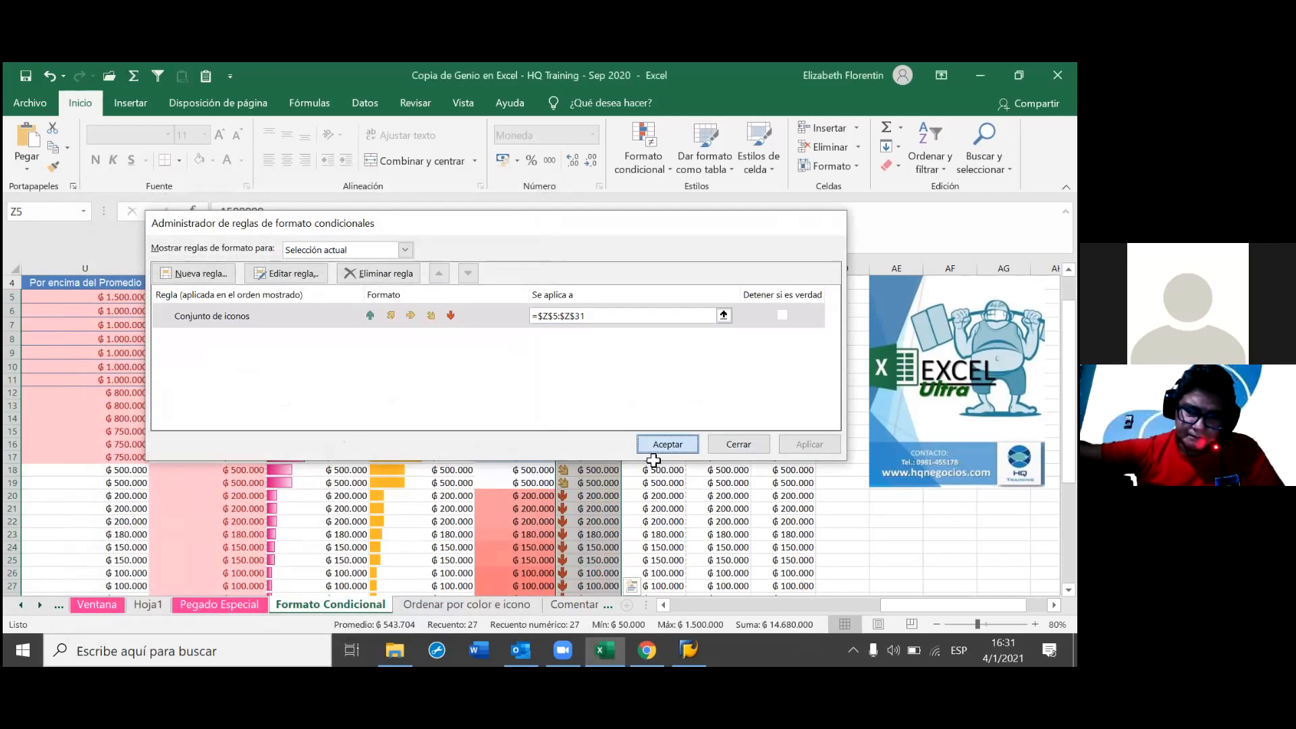
left_click(653, 444)
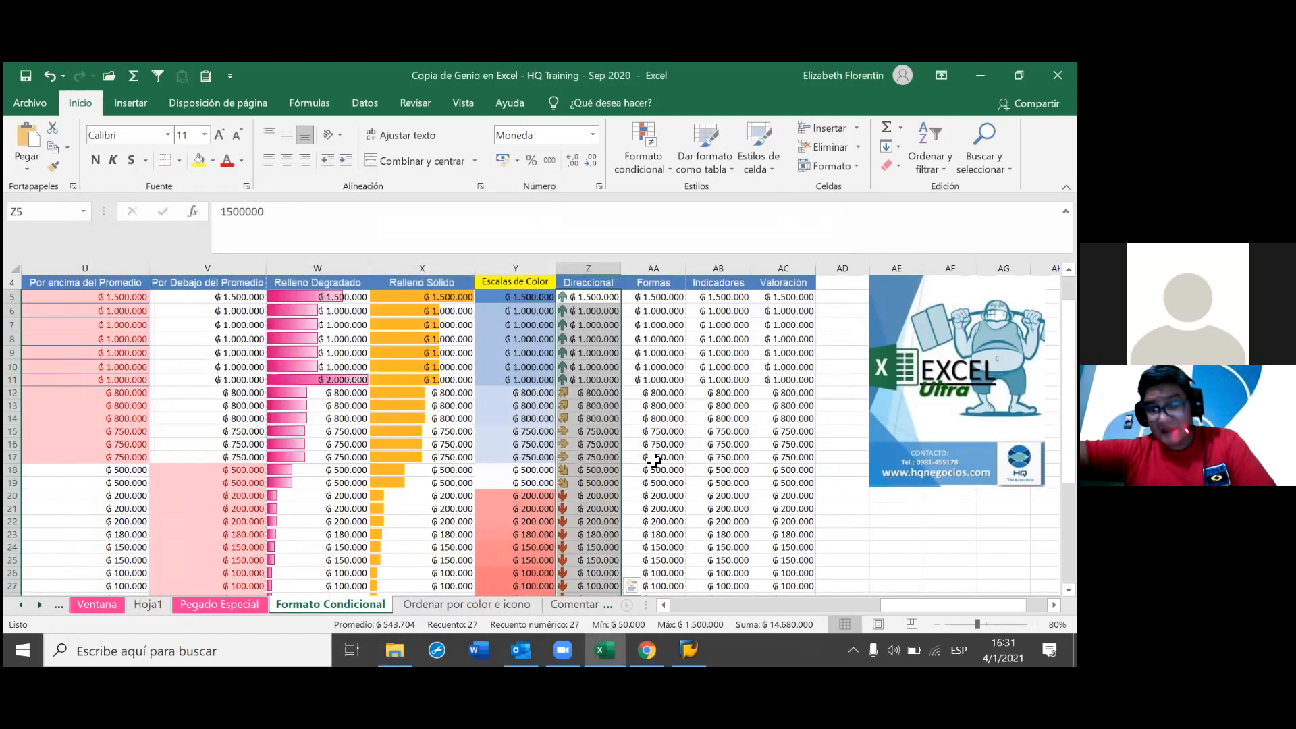
- Check which arrow each amount in the Direccional column gets under the new numeric thresholds
key("Down")
key("Down")
key("Down")
key("Down")
key("Down")
key("Down")
scroll(654, 460, "down", 3)
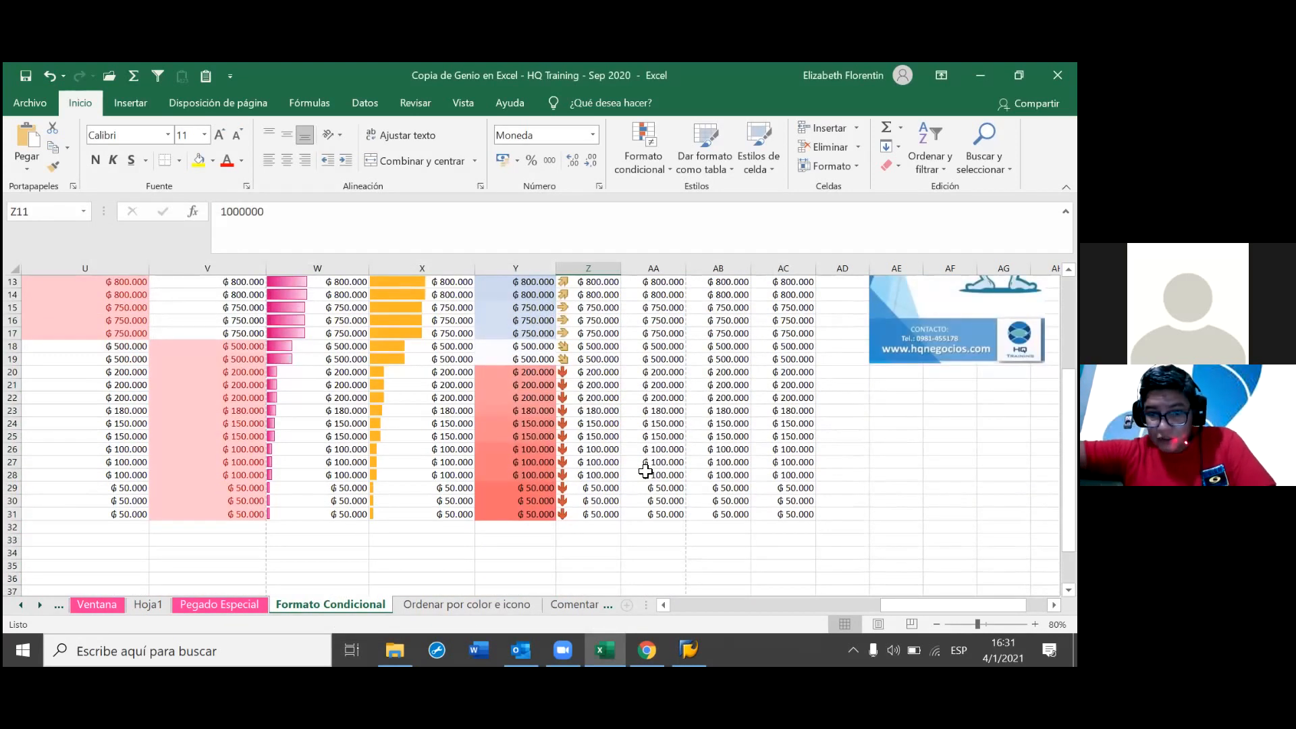
scroll(646, 471, "up", 2)
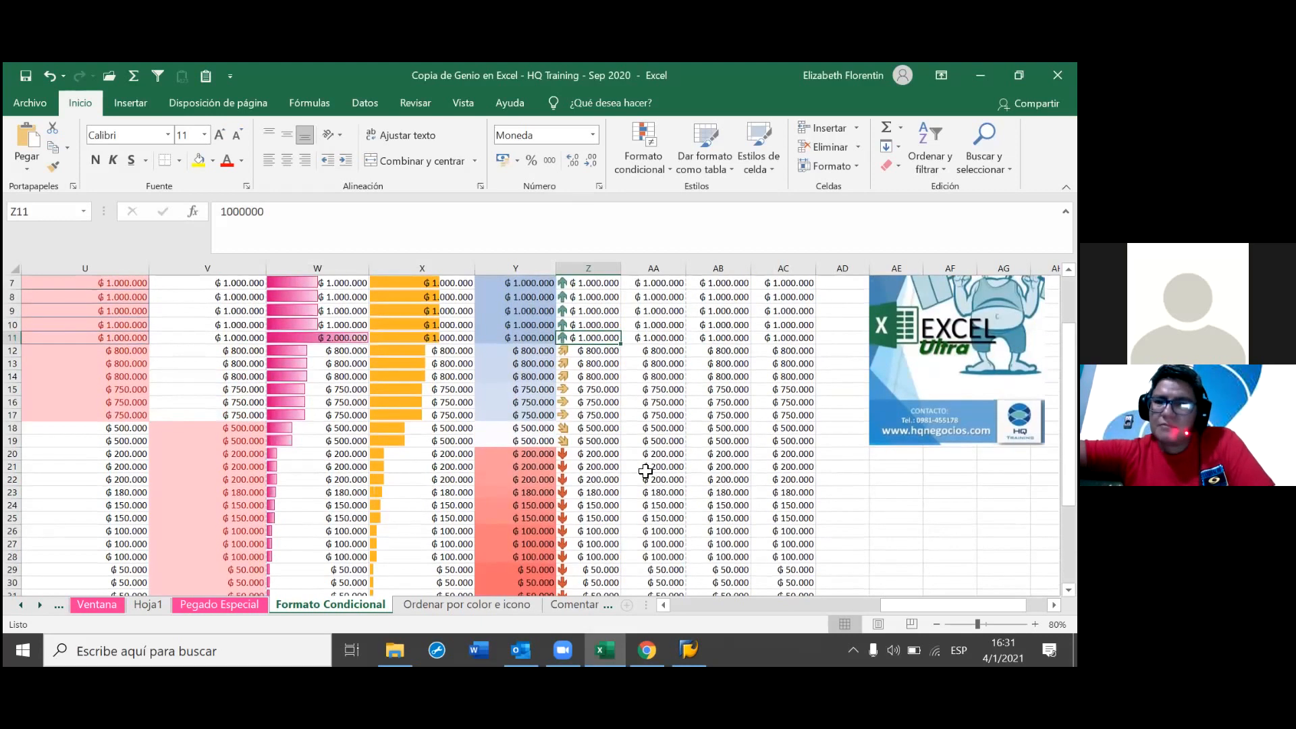
scroll(646, 470, "up", 1)
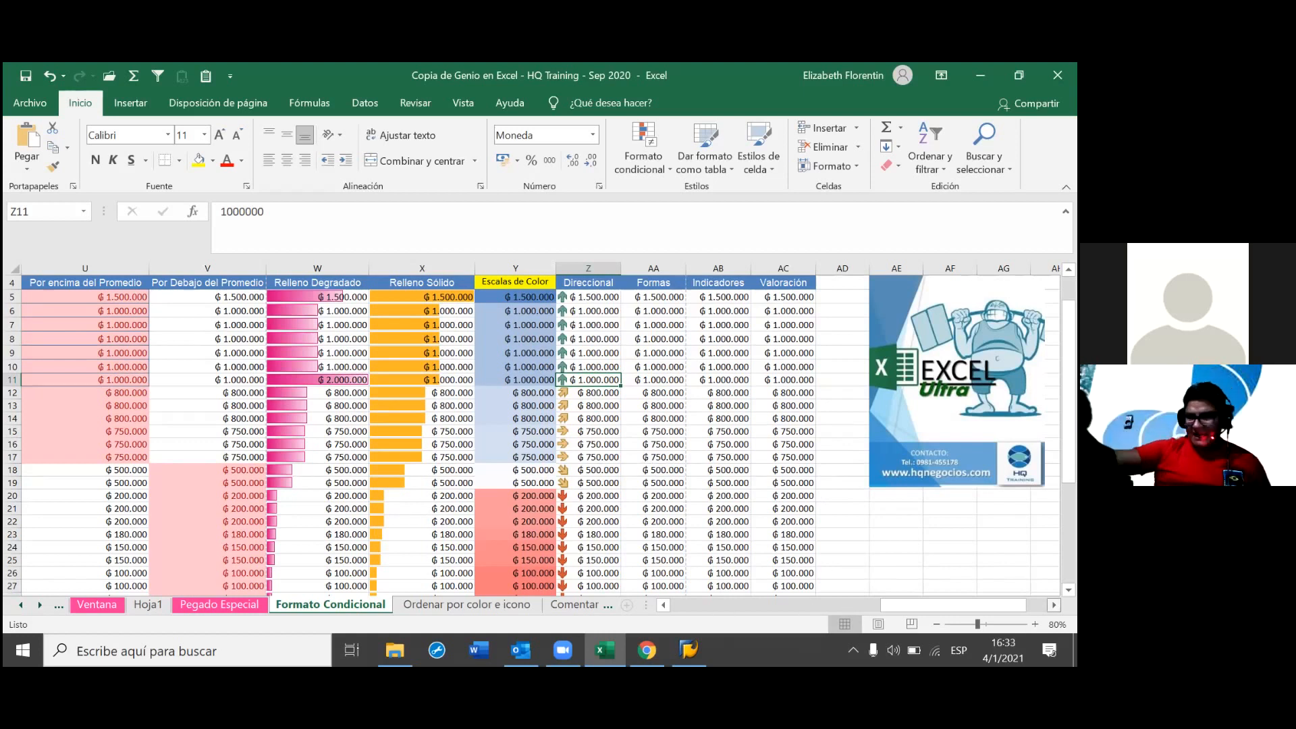
- Move the Excel Ultra picture away from the table, to around column AL, row 14
scroll(540, 432, "right", 2)
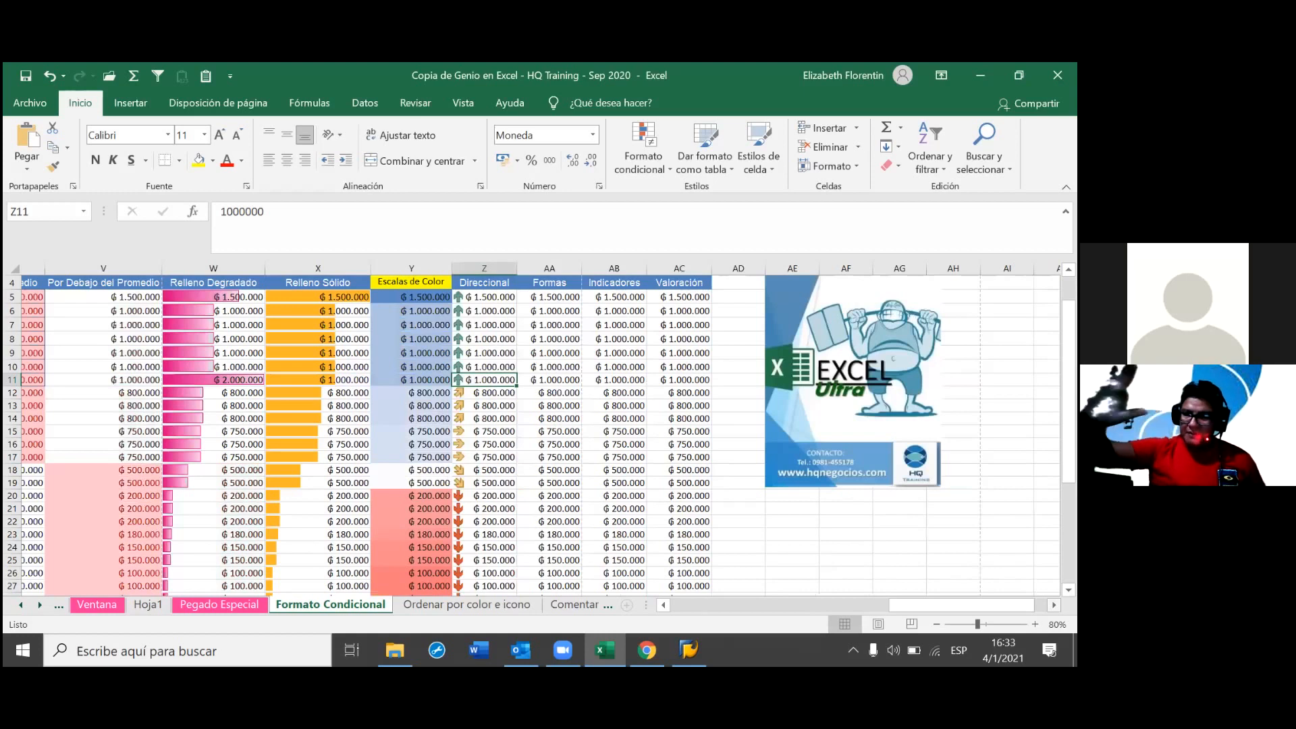
scroll(473, 432, "right", 2)
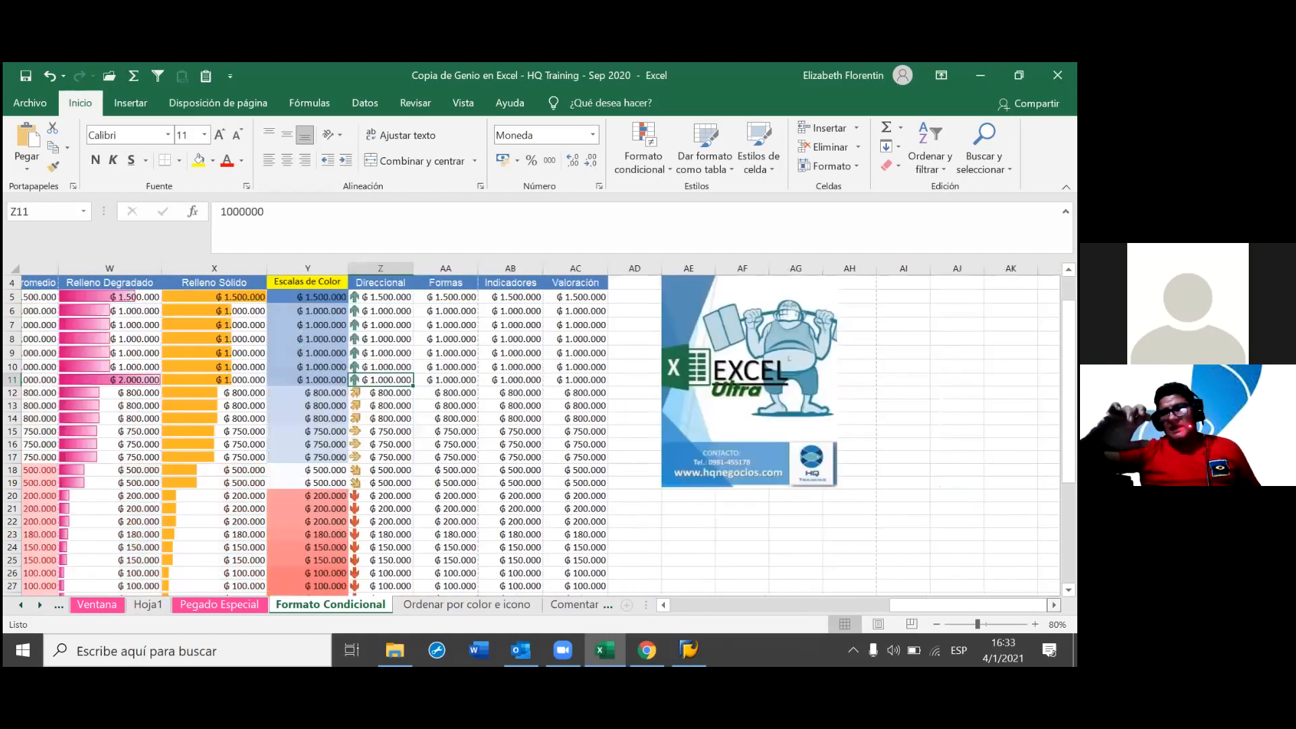
scroll(540, 432, "right", 4)
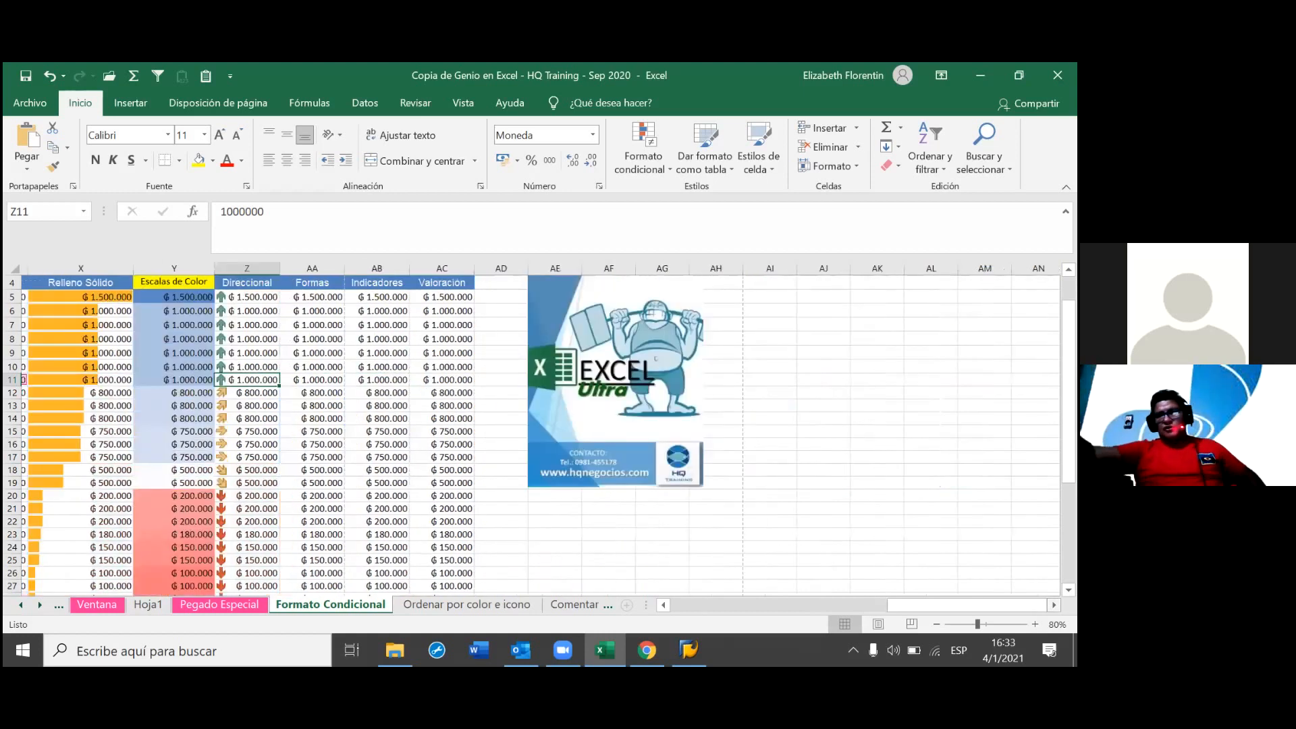
left_click_drag(615, 378, 924, 515)
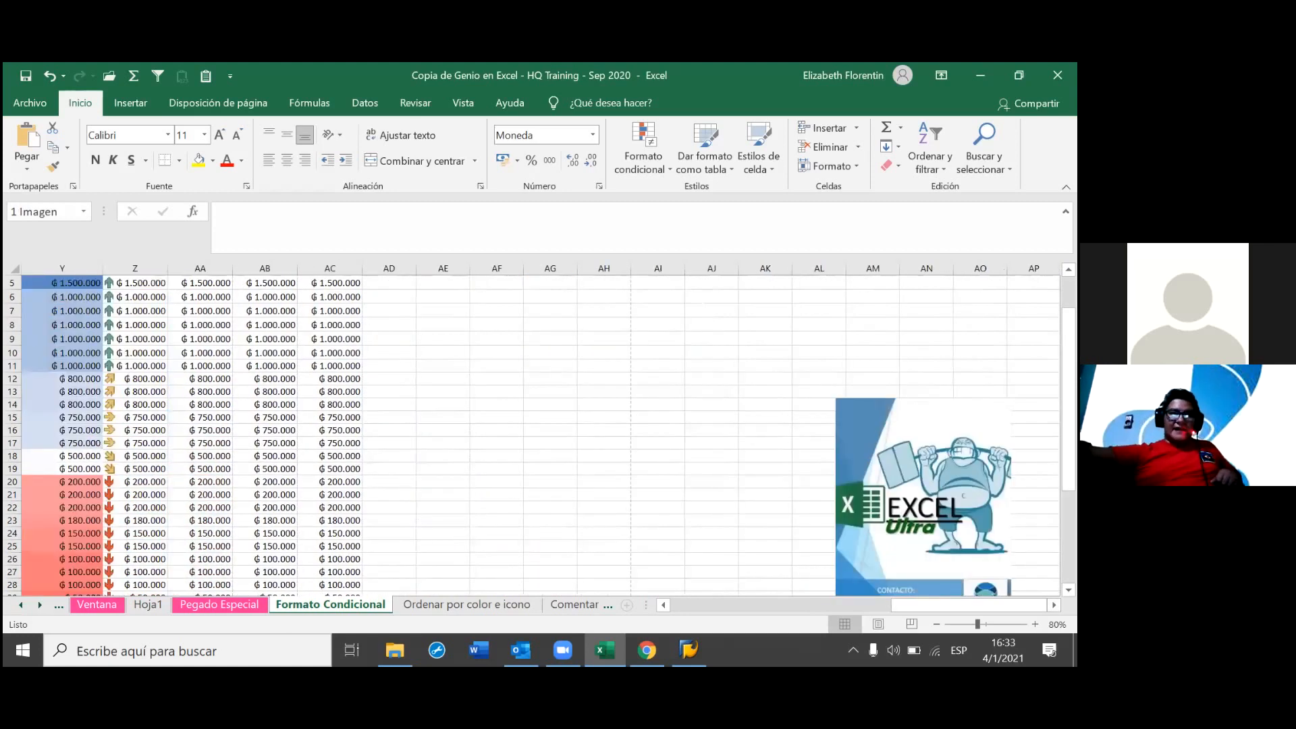
scroll(526, 432, "up", 2)
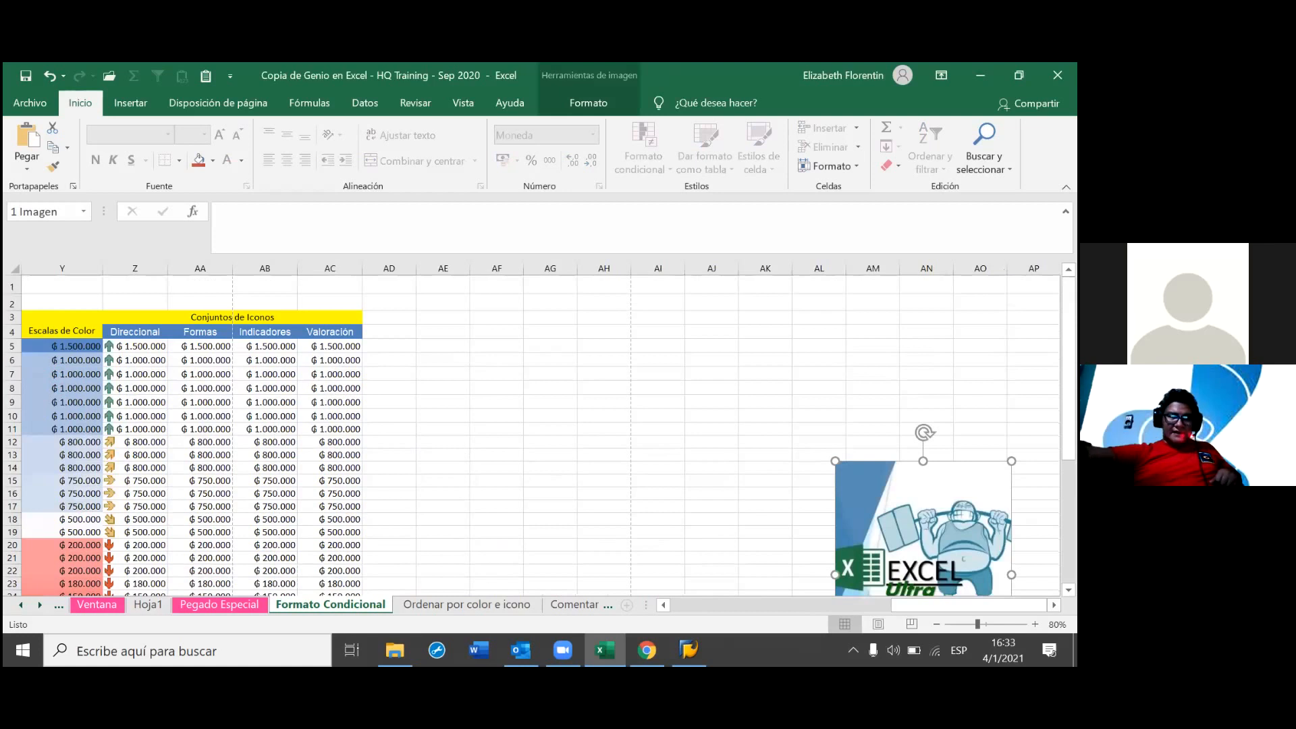
- Enter the header "Indicadores de referencia" in AE4 and widen column AE to fit the text
left_click(663, 604)
scroll(629, 343, "down", 1)
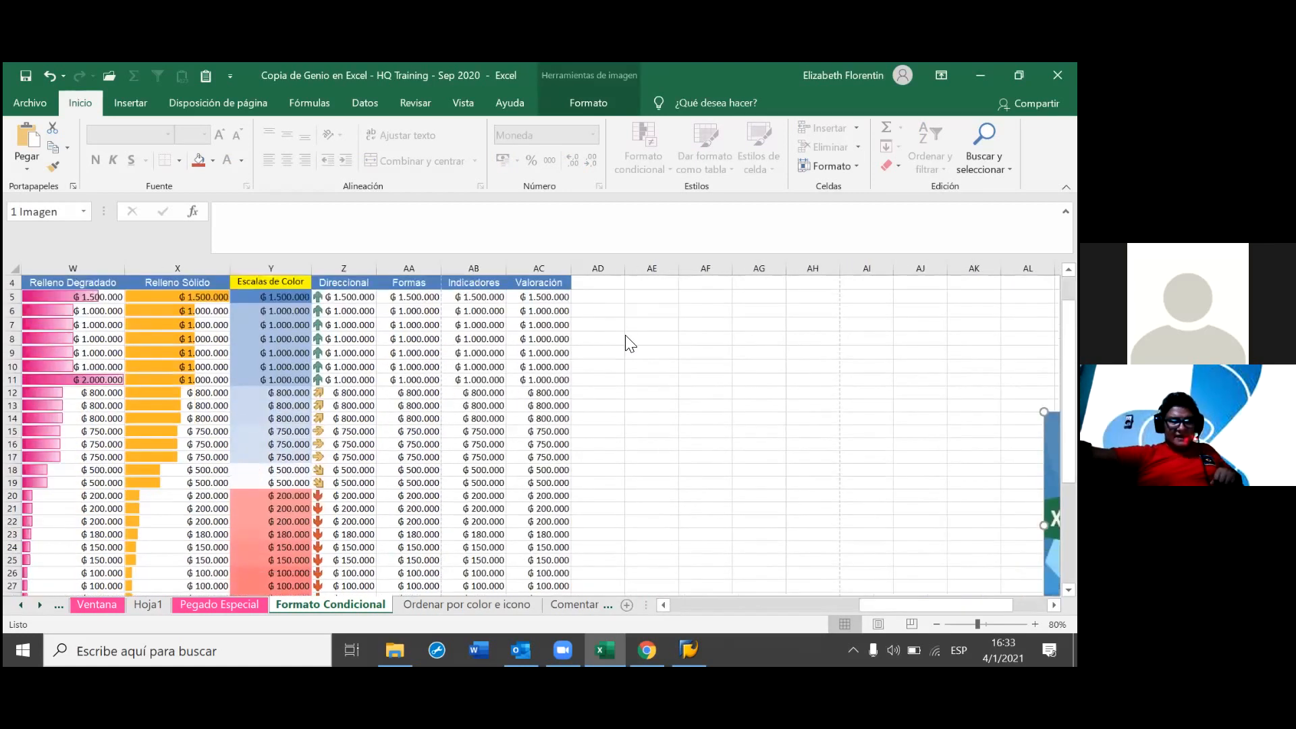
left_click(607, 292)
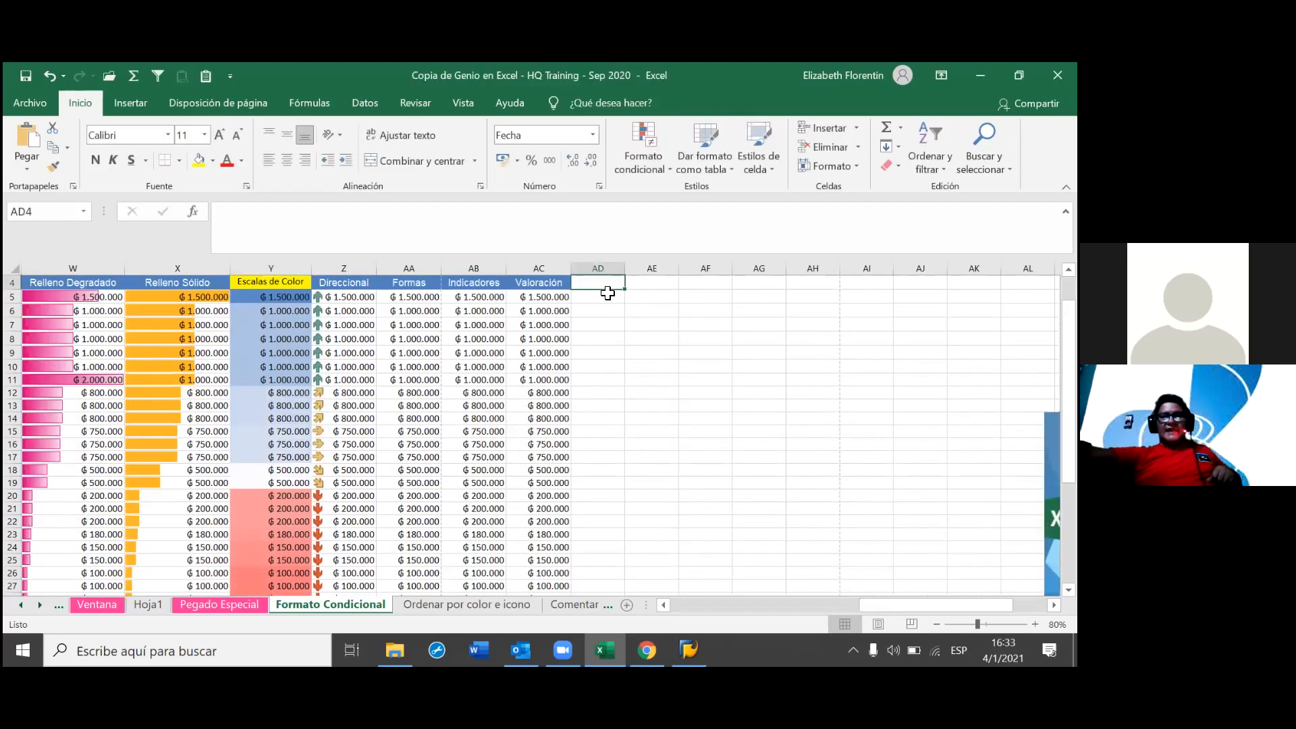
left_click(650, 296)
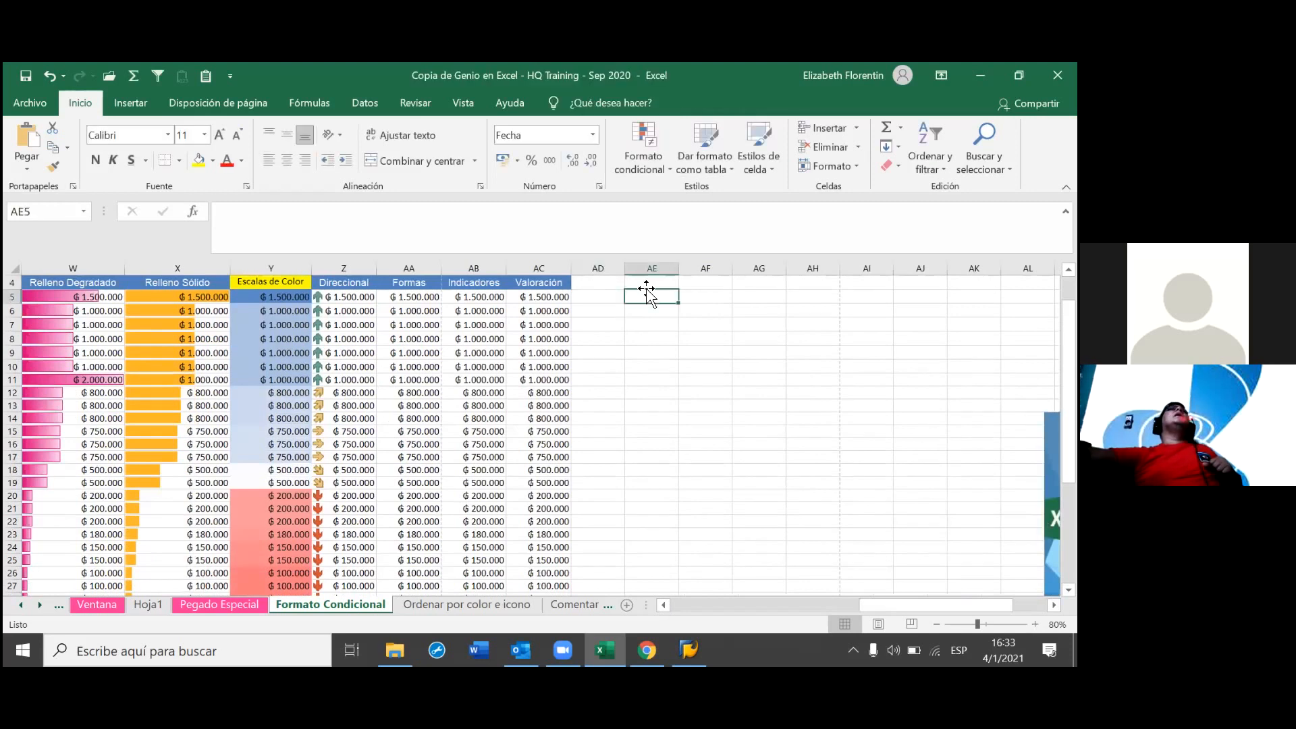
left_click(668, 282)
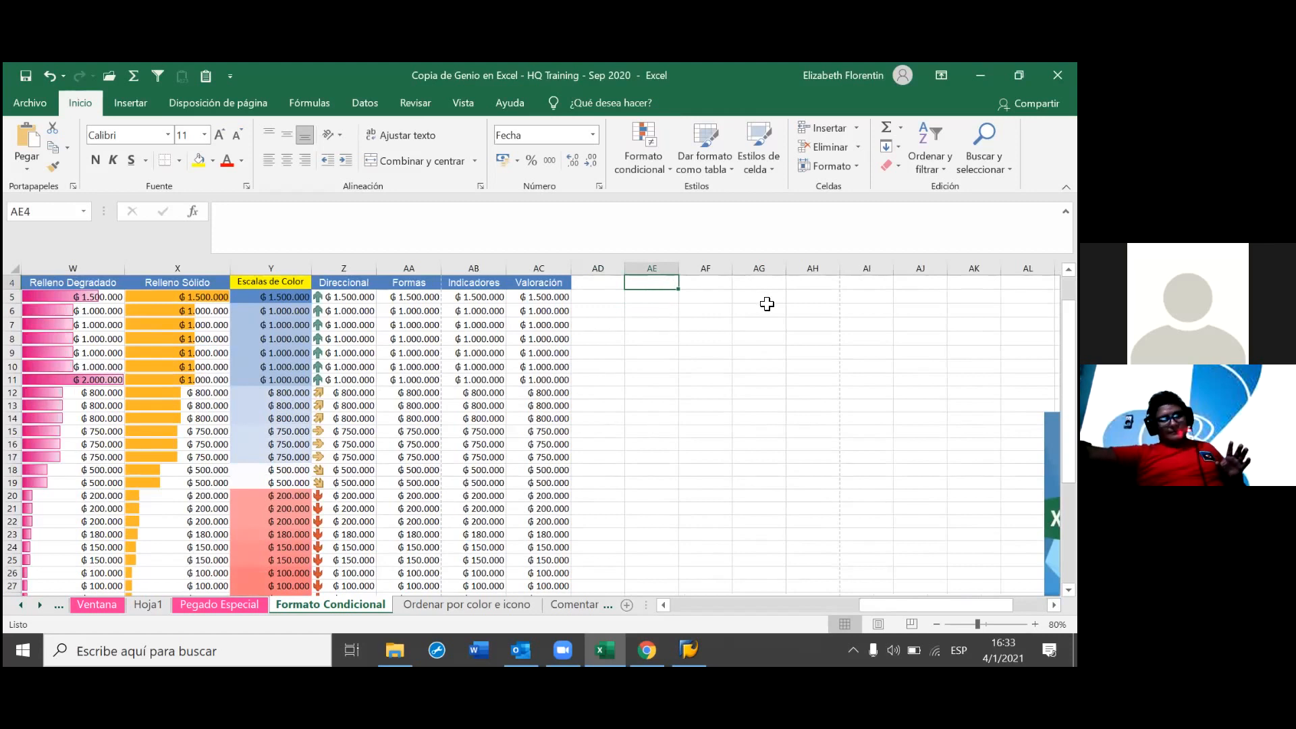
type("ndicadores de referencia")
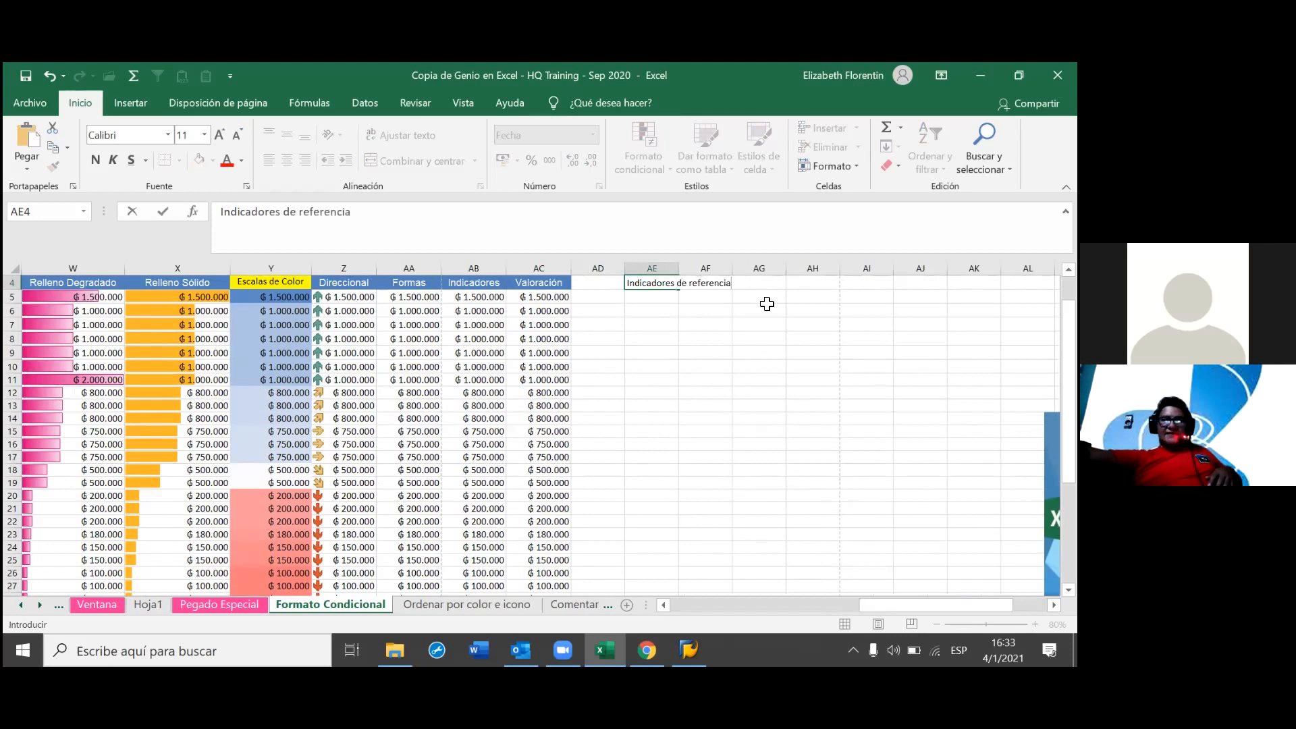
left_click(702, 364)
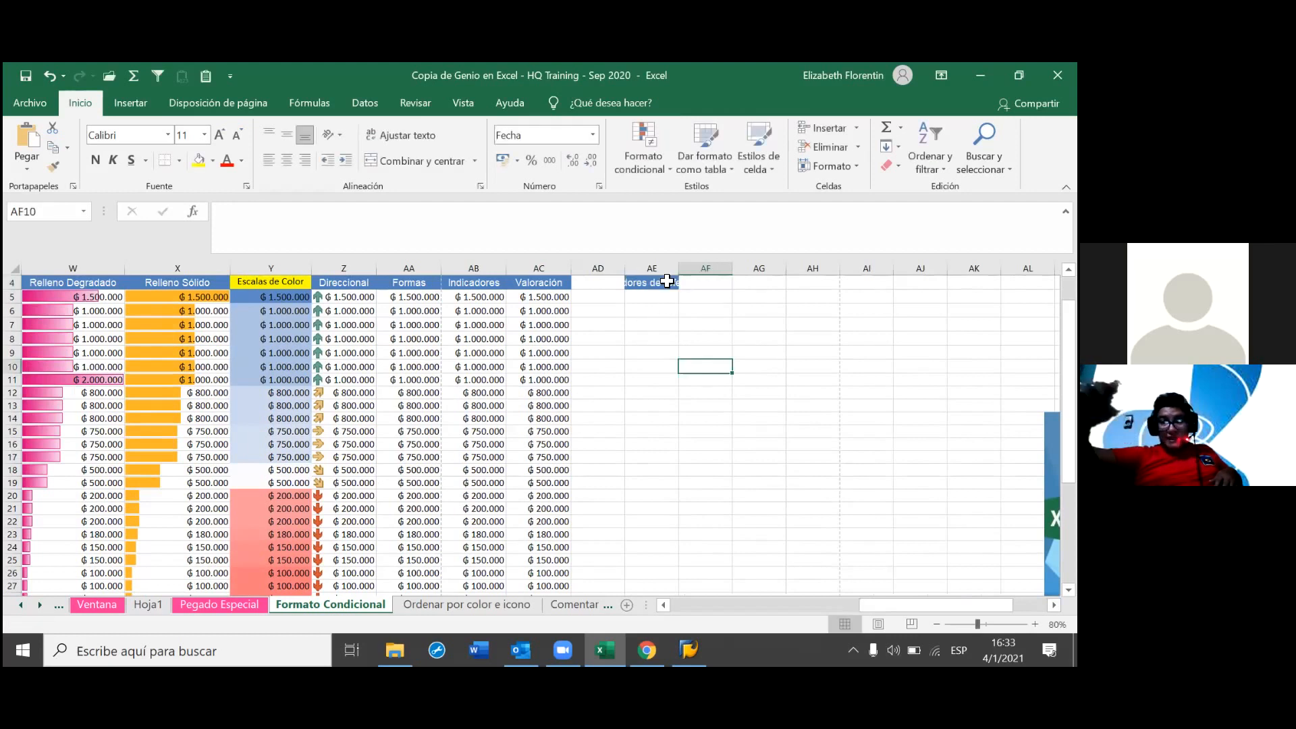
left_click_drag(679, 268, 733, 315)
left_click_drag(732, 270, 742, 317)
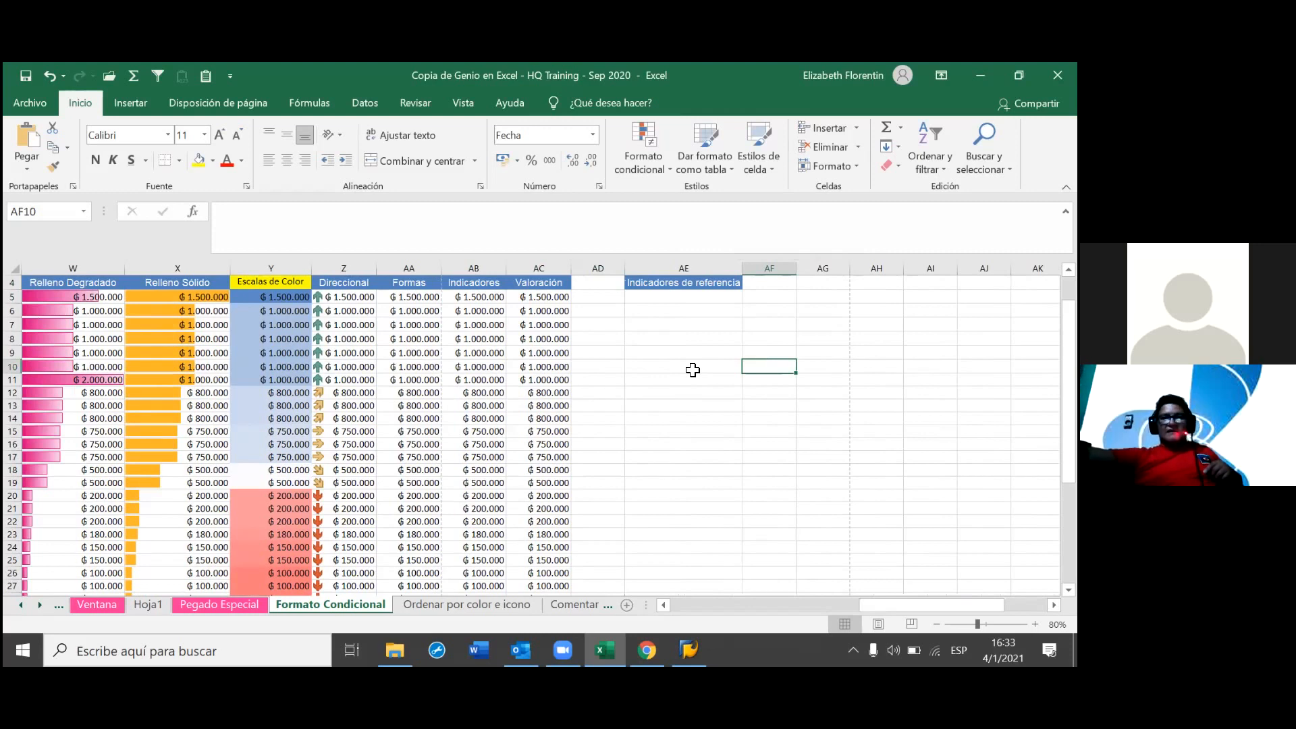
- Copy the first Direccional amount with its arrow from Z5 into AE5 and fill it down to AE9
right_click(355, 300)
left_click(405, 280)
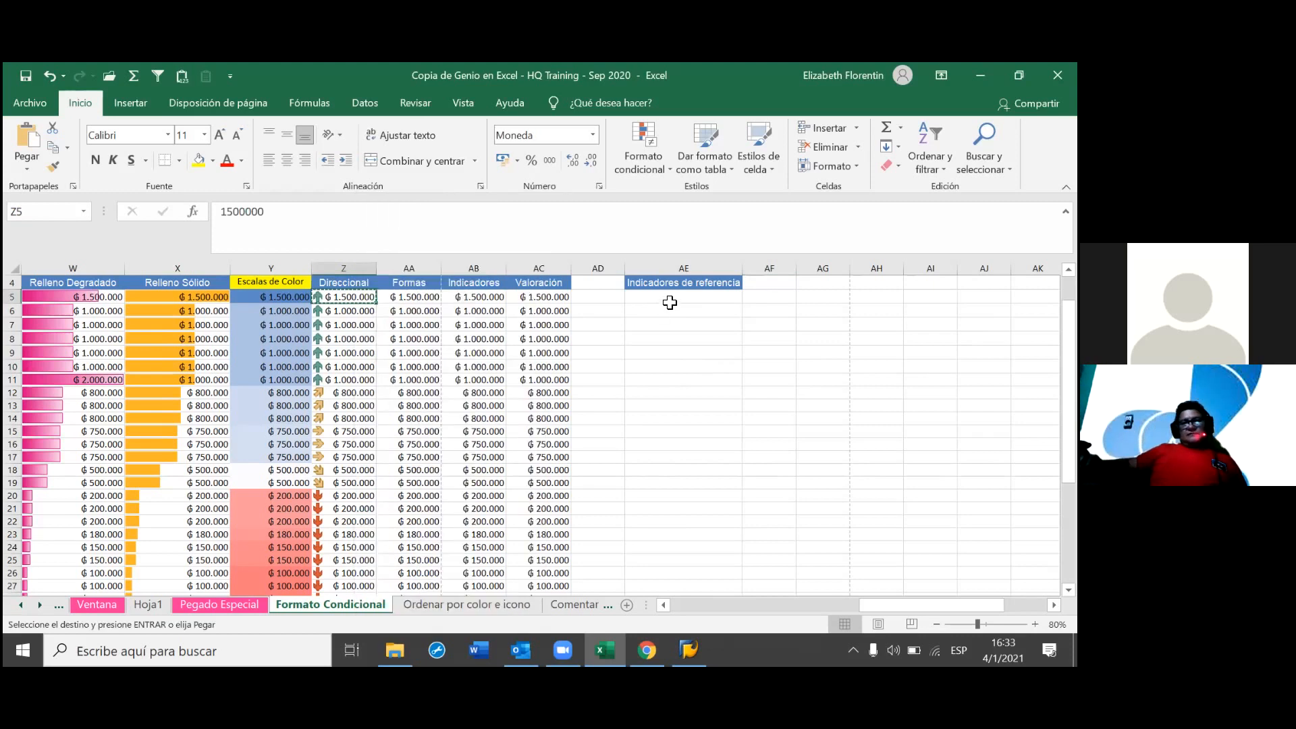
left_click(669, 302)
right_click(669, 302)
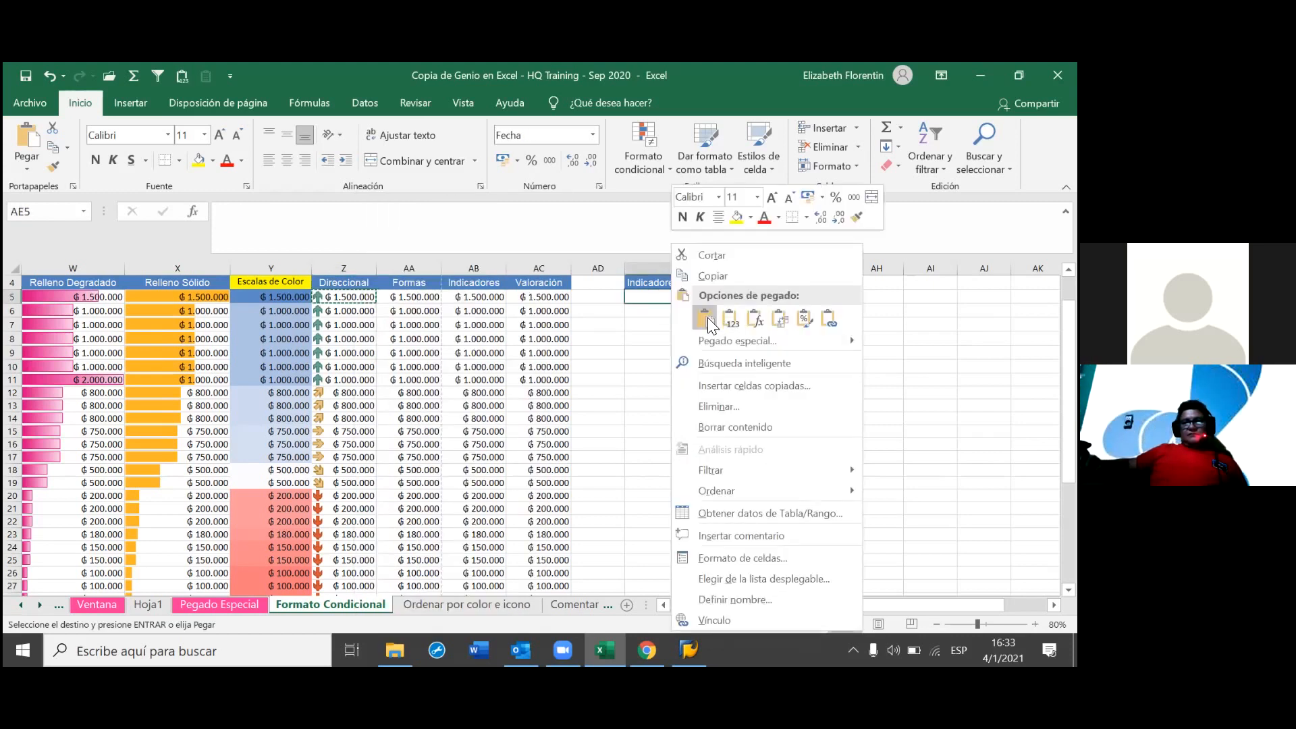
left_click(706, 320)
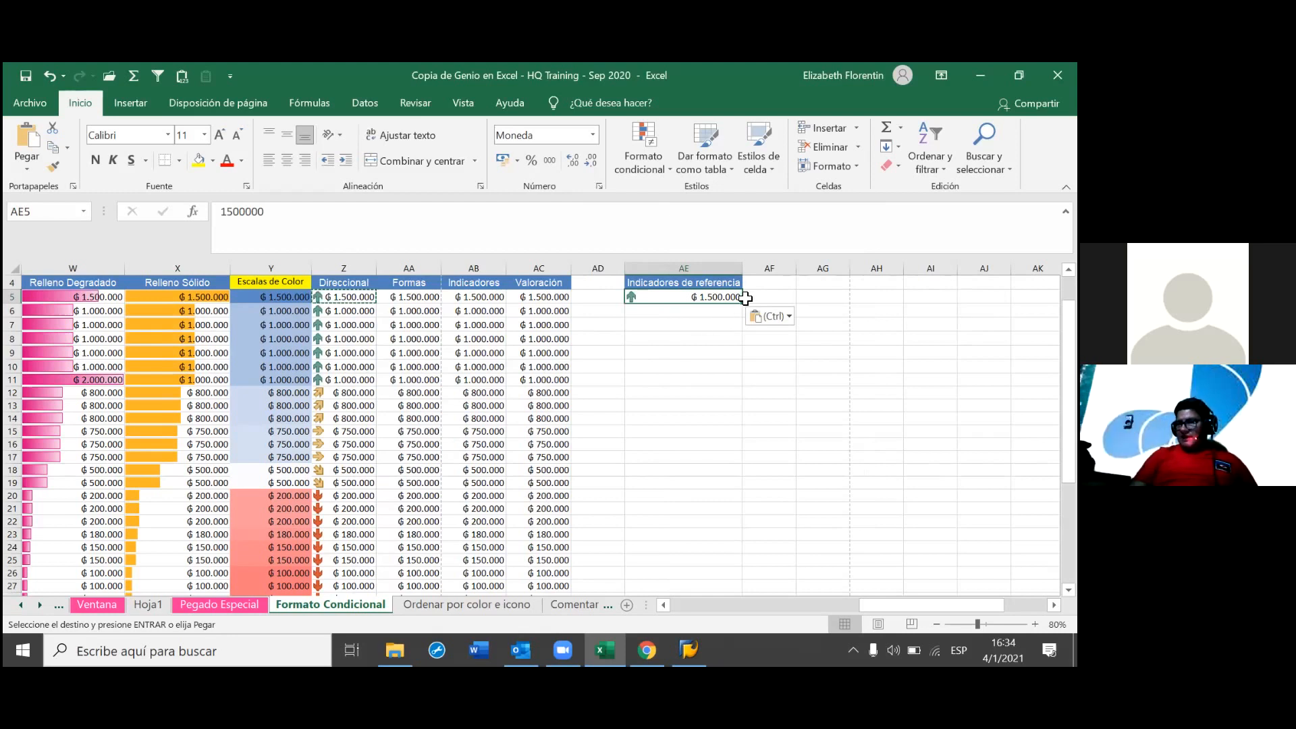
left_click_drag(742, 304, 739, 354)
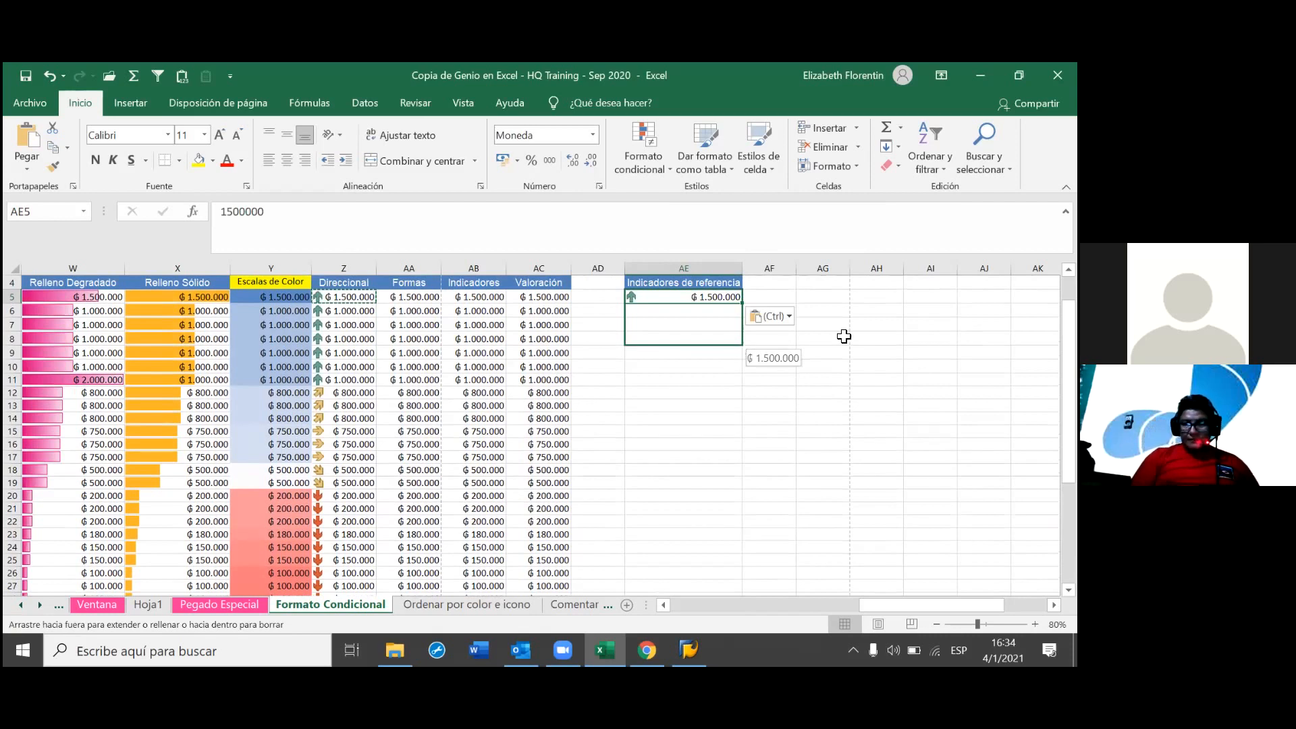
left_click_drag(843, 337, 844, 336)
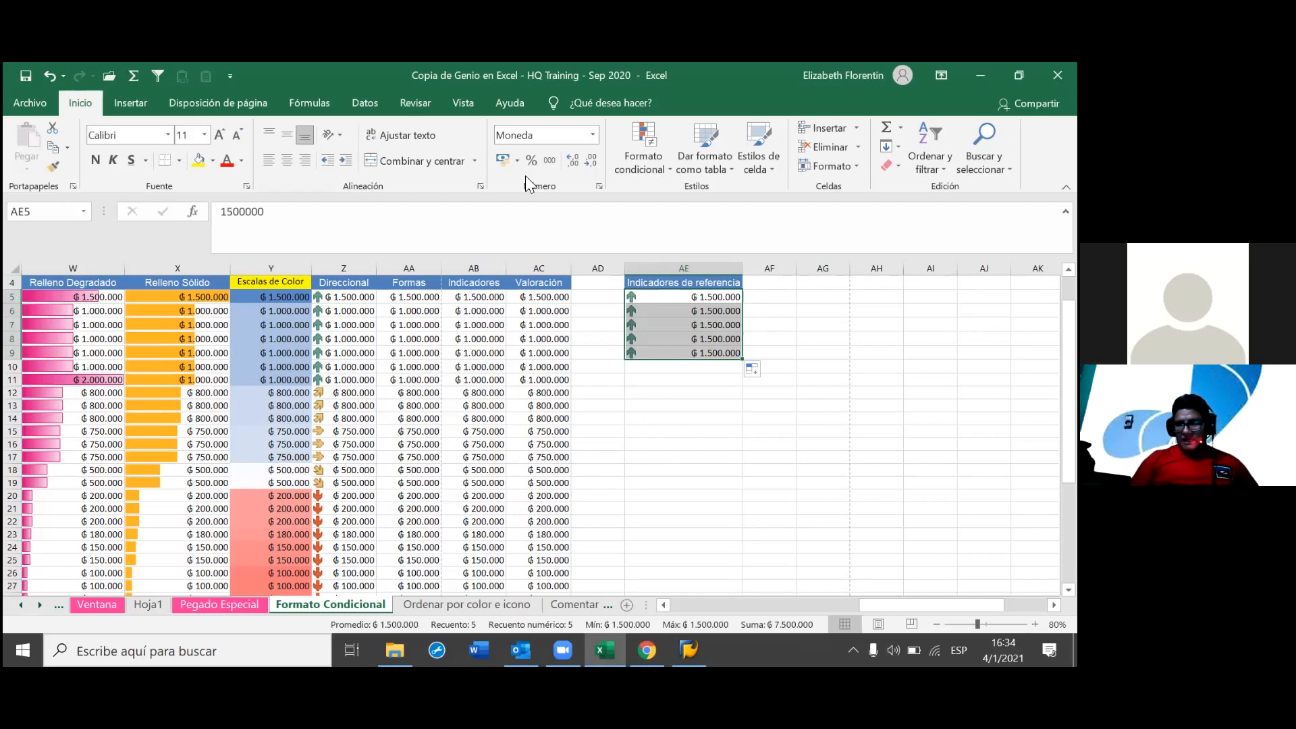
- Enter 1000000 as the second reference amount in AE6
left_click(702, 310)
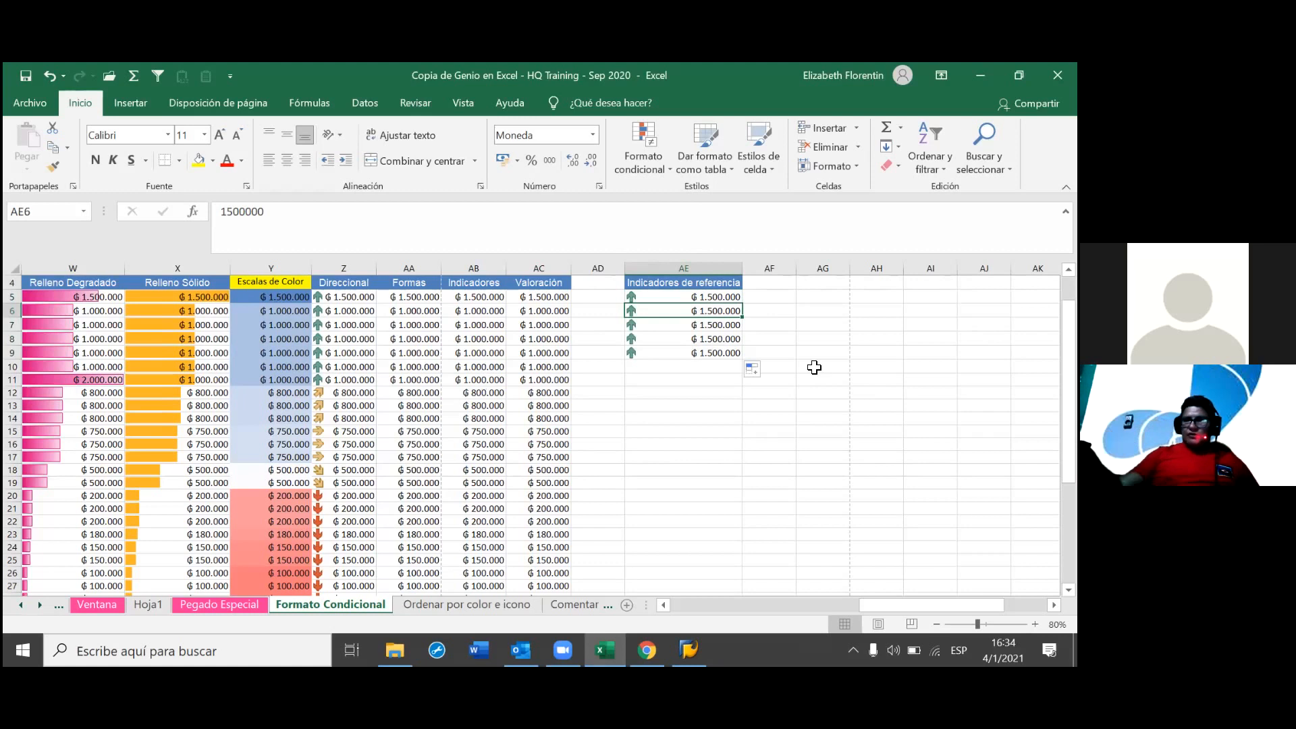
type("1.000.000")
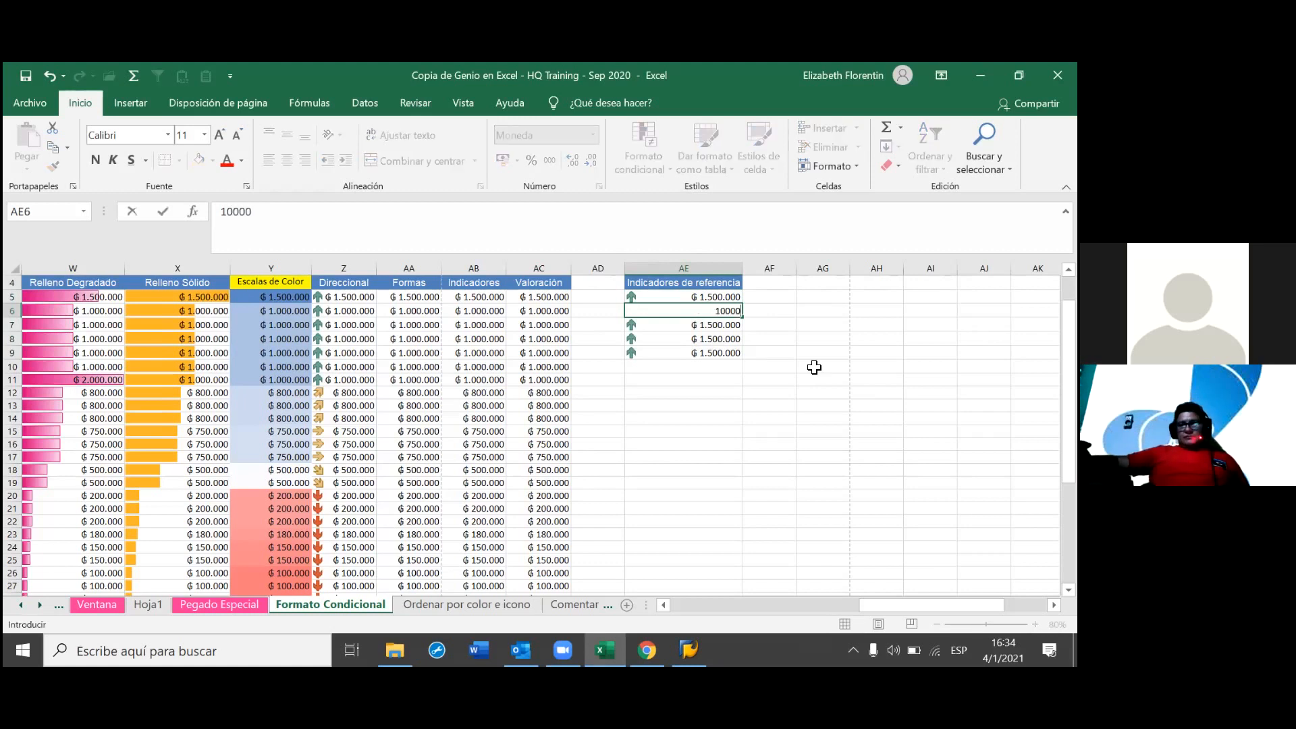
key("Return")
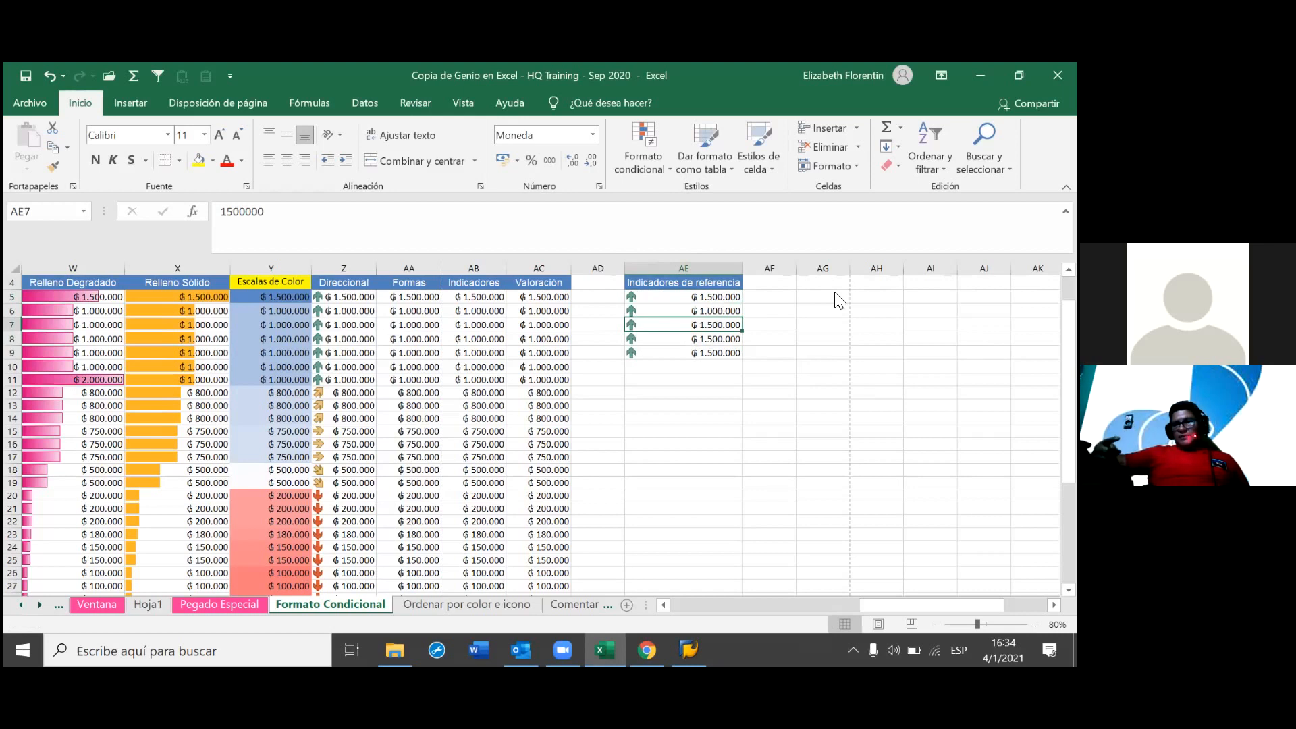
- Enter the reference amounts 1000000, 800000, 600000 and 400000 in cells AE5 to AE8
left_click(740, 299)
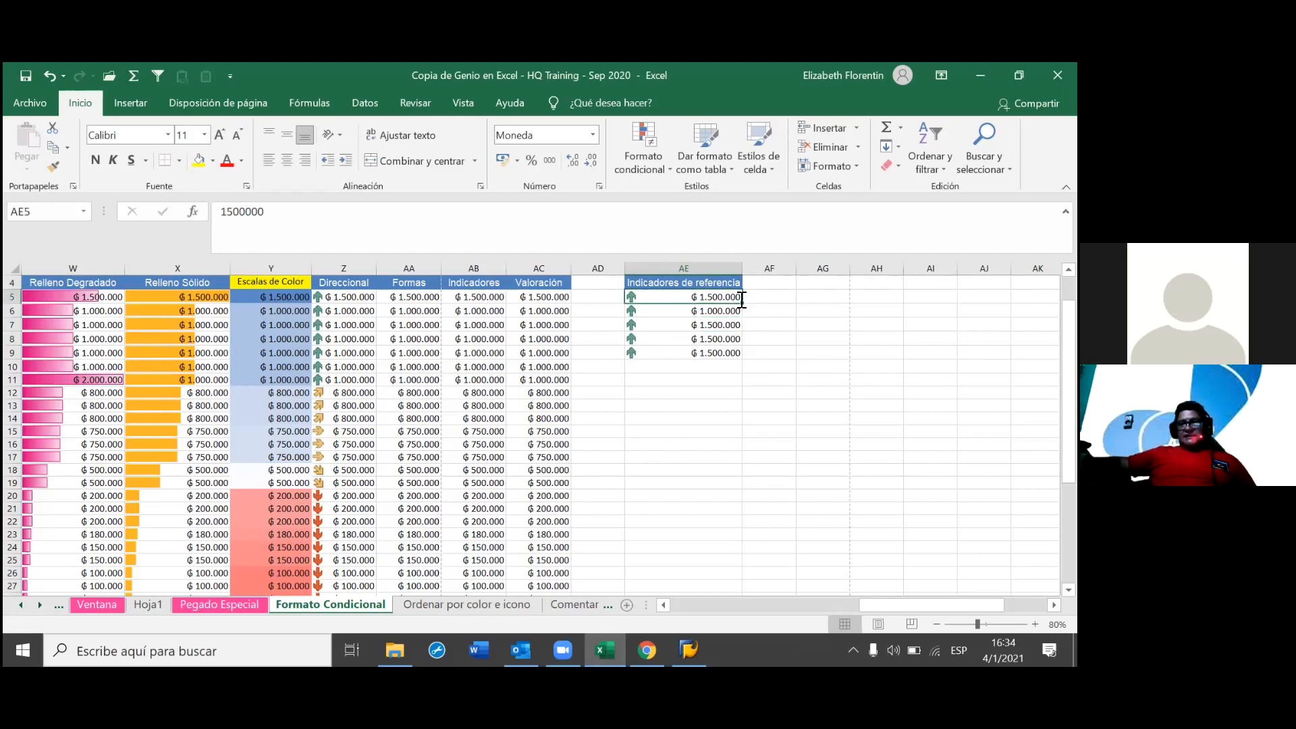
type("1000000")
key("Return")
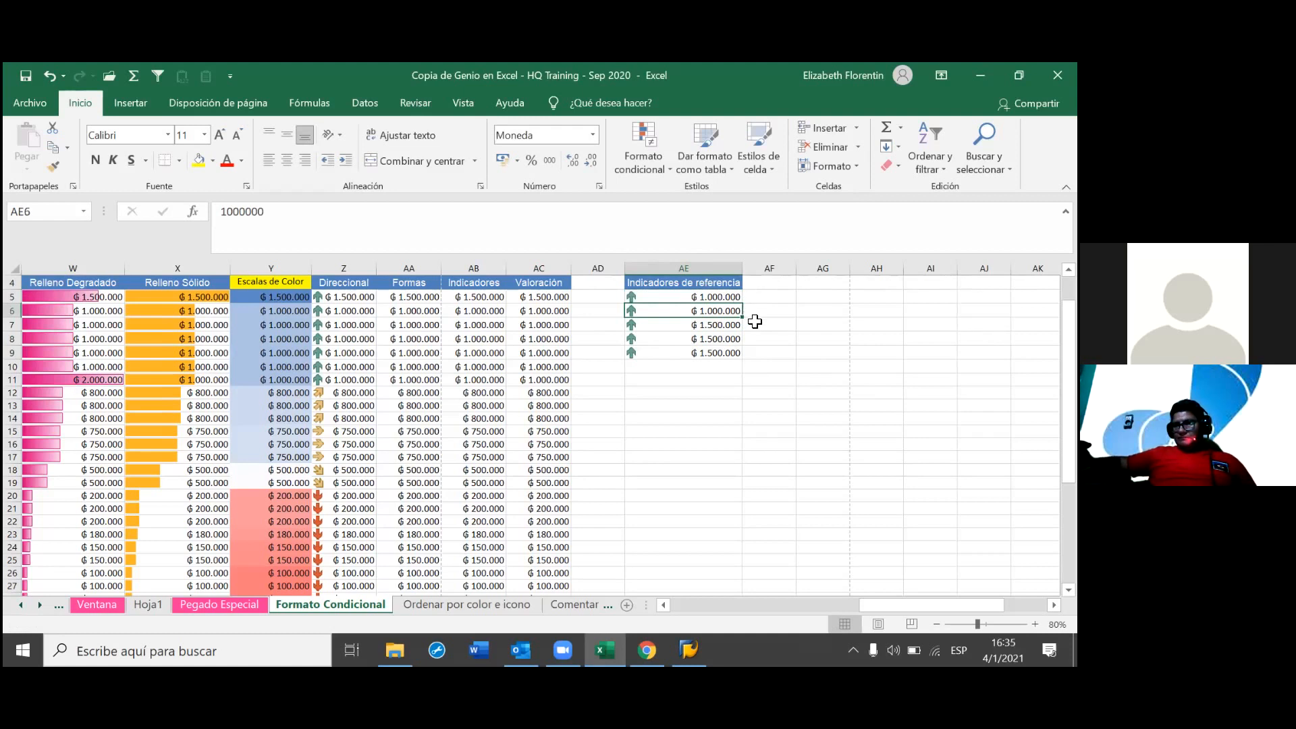
type("800000")
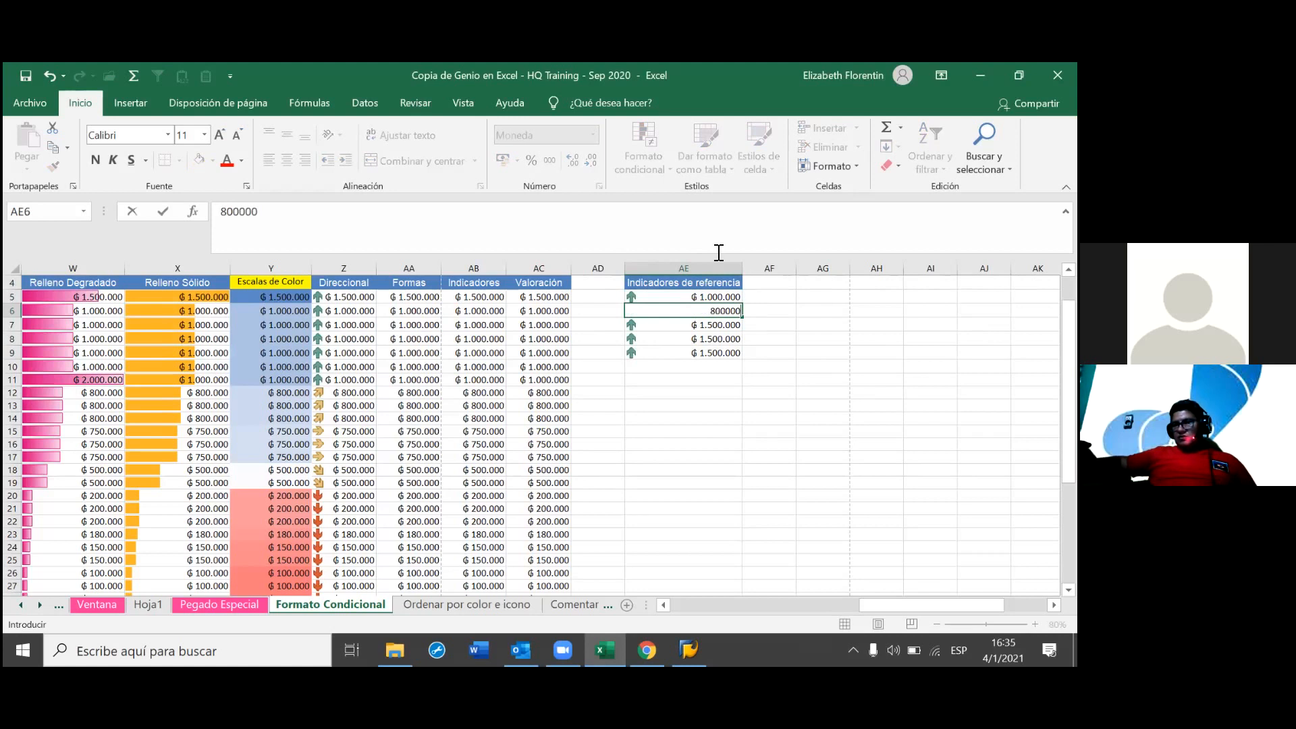
key("Return")
left_click(729, 310)
type("800.000")
key("Return")
type("600000")
key("Return")
type("400.000")
key("Return")
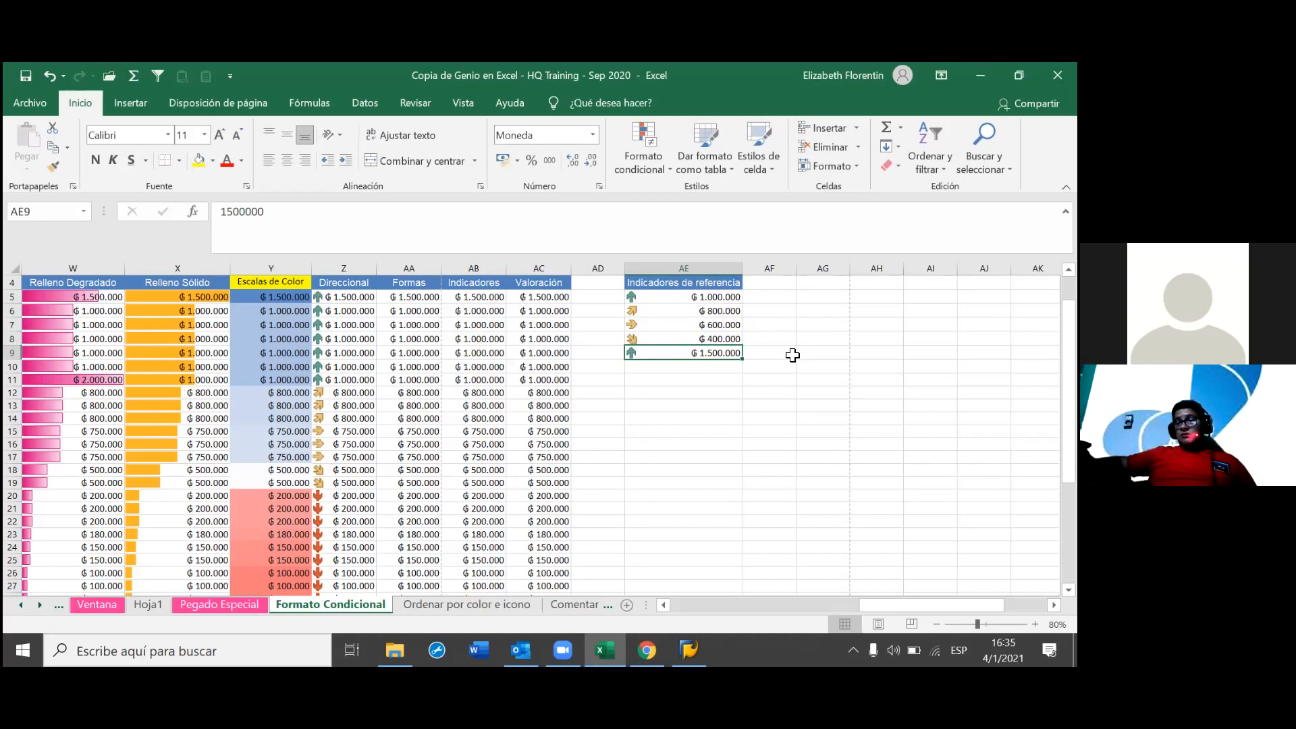
- Enter 0 as the last reference amount in AE9
scroll(789, 360, "down", 1)
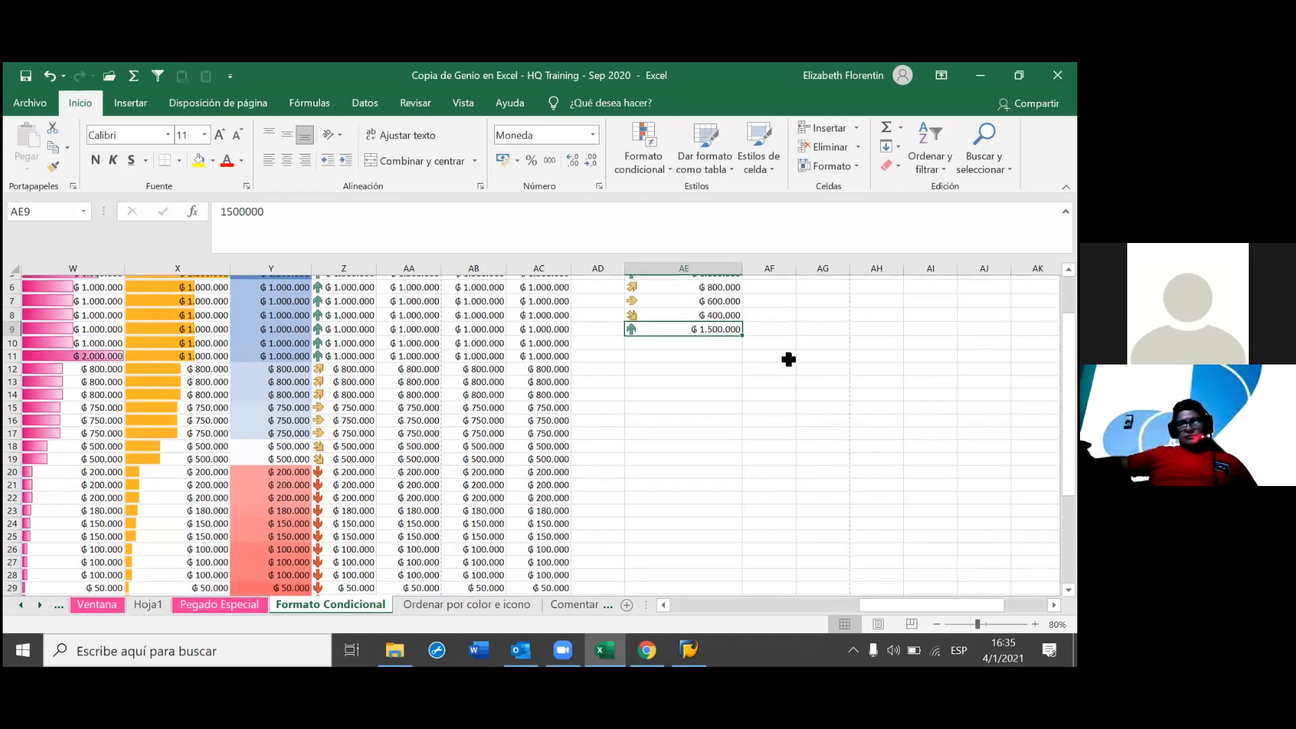
scroll(788, 359, "down", 1)
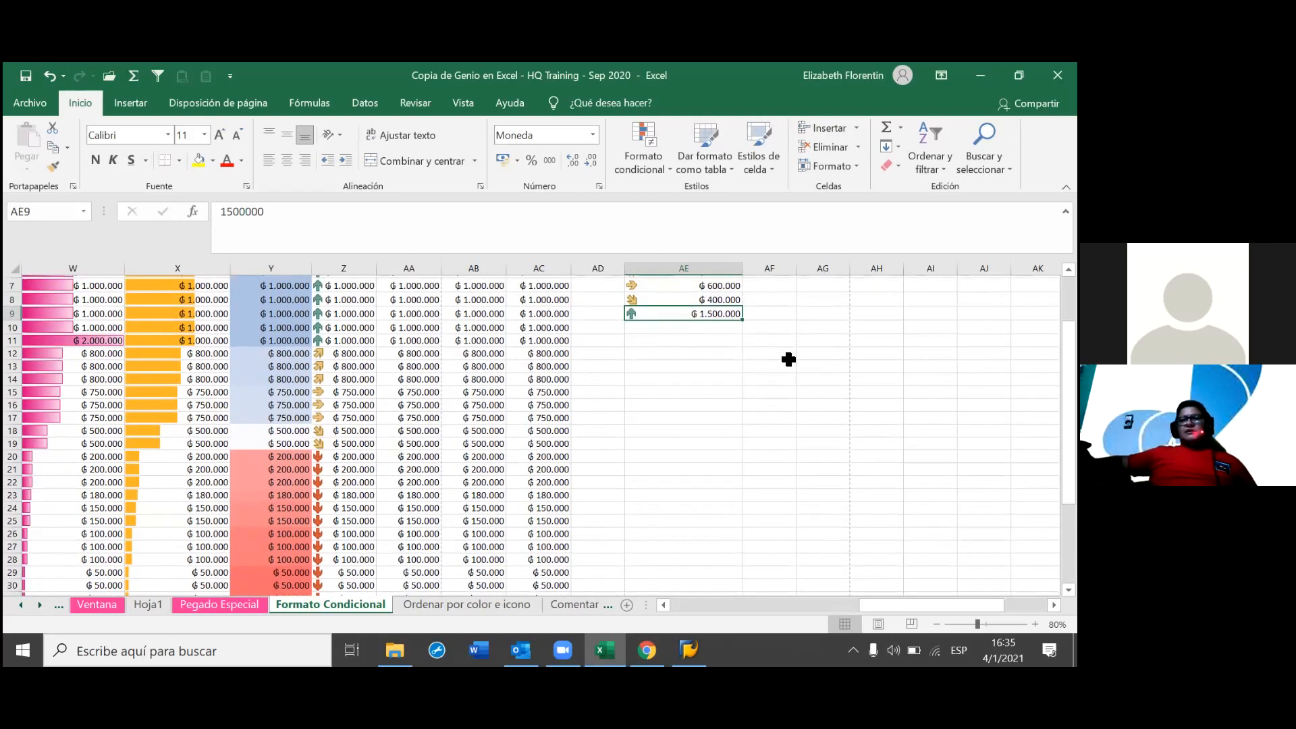
scroll(788, 359, "down", 1)
type("0")
key("Return")
scroll(788, 359, "up", 2)
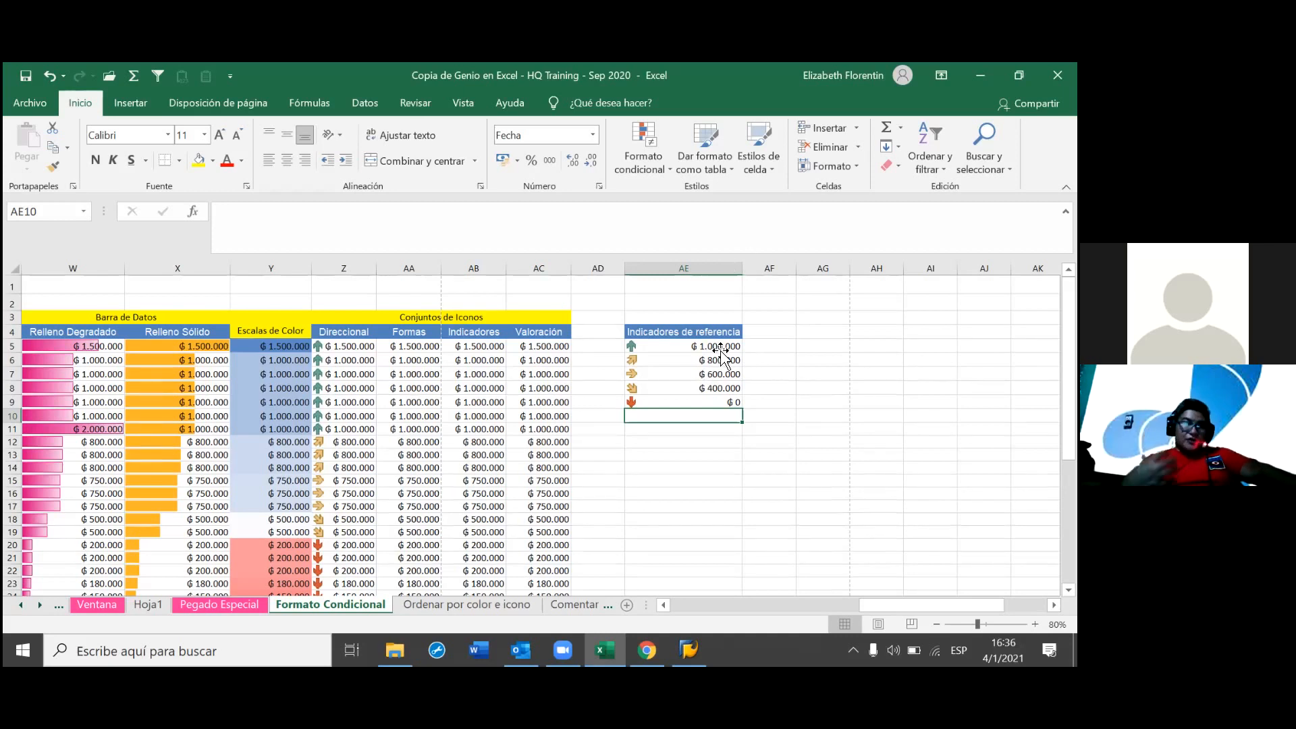
- Try putting the text "mayor que" before the 1000000 amount in AE5
left_click(720, 347)
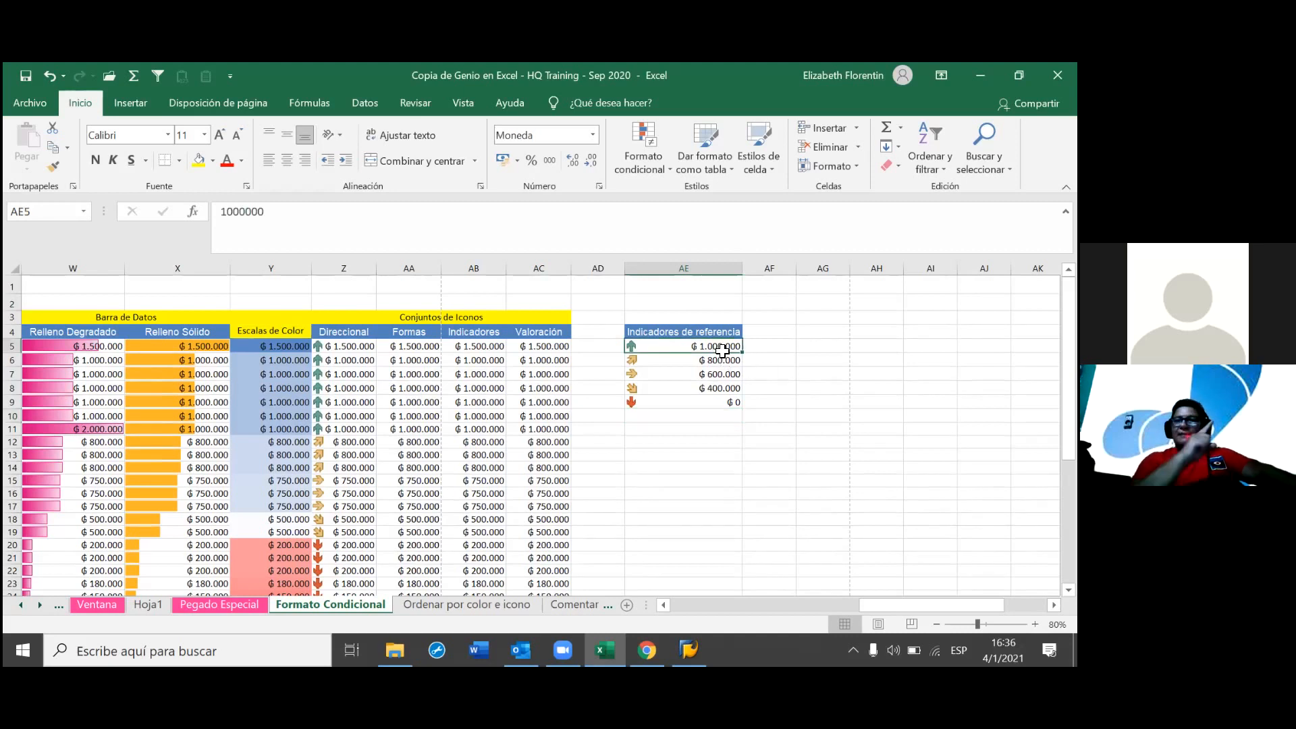
key("F2")
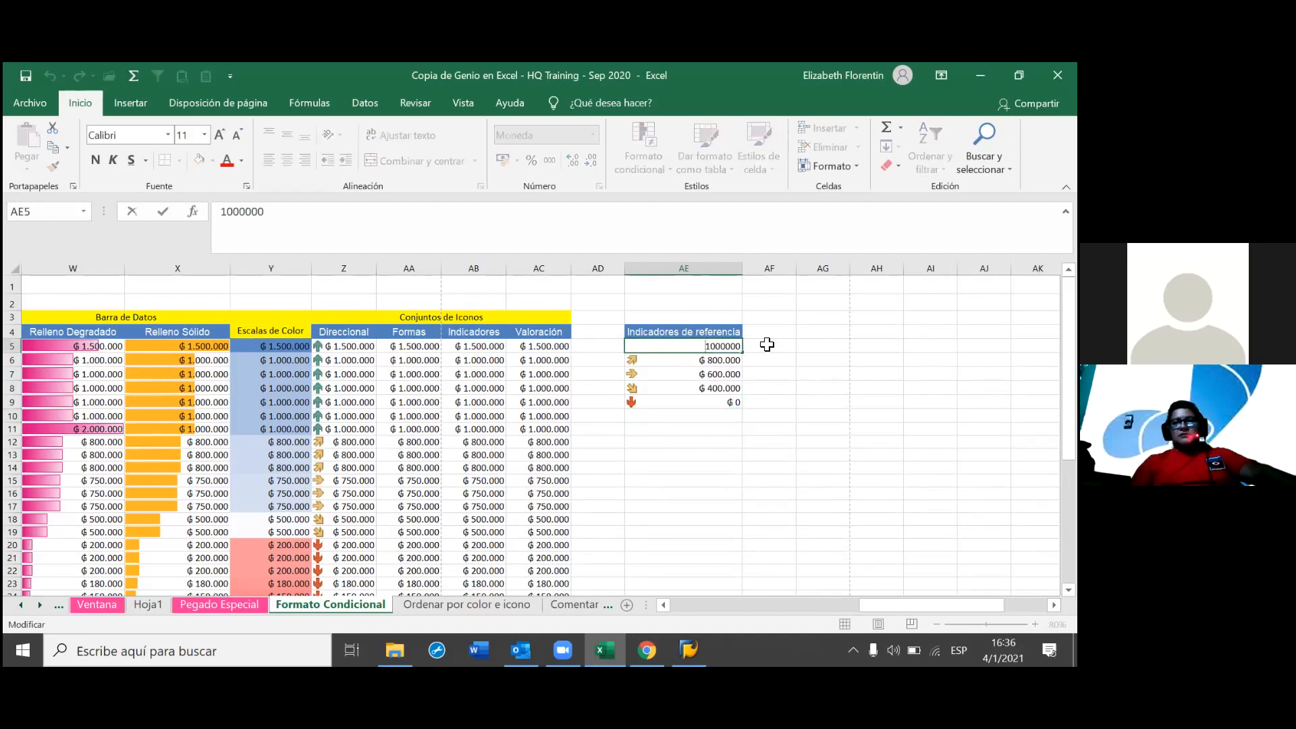
type("ma")
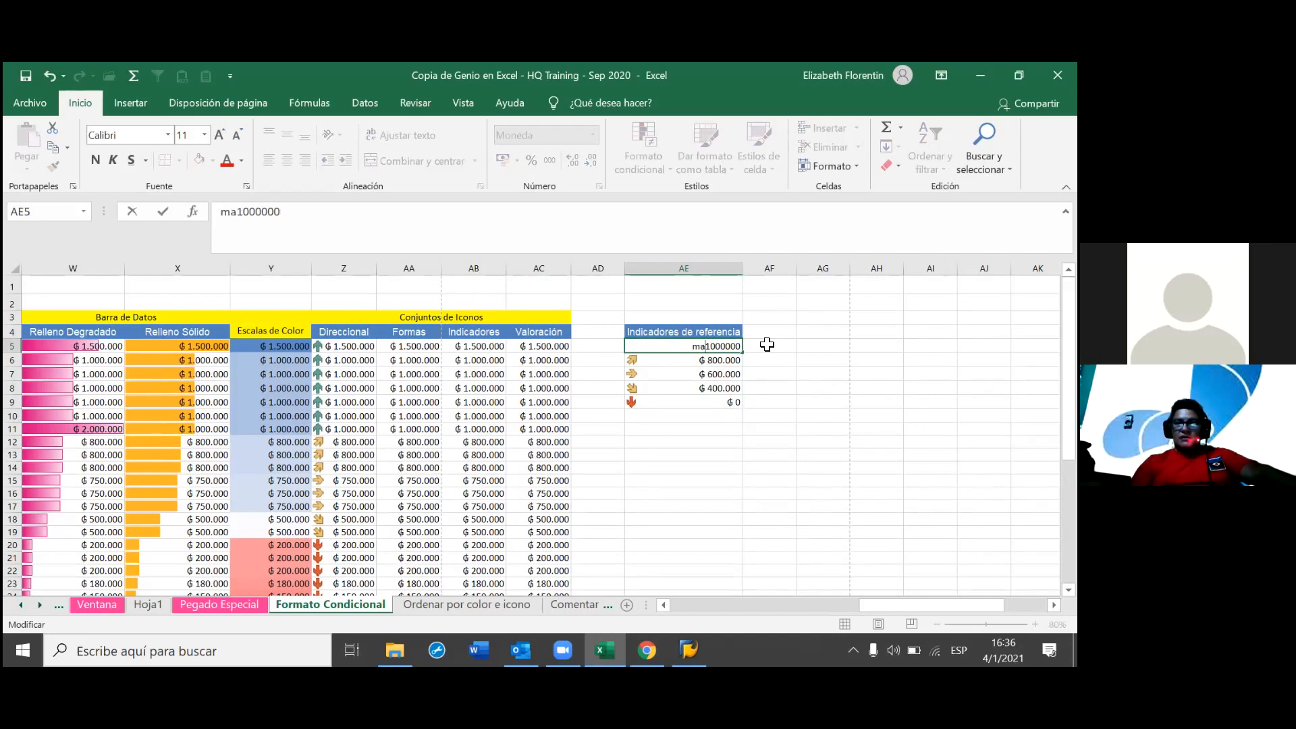
type("yor que")
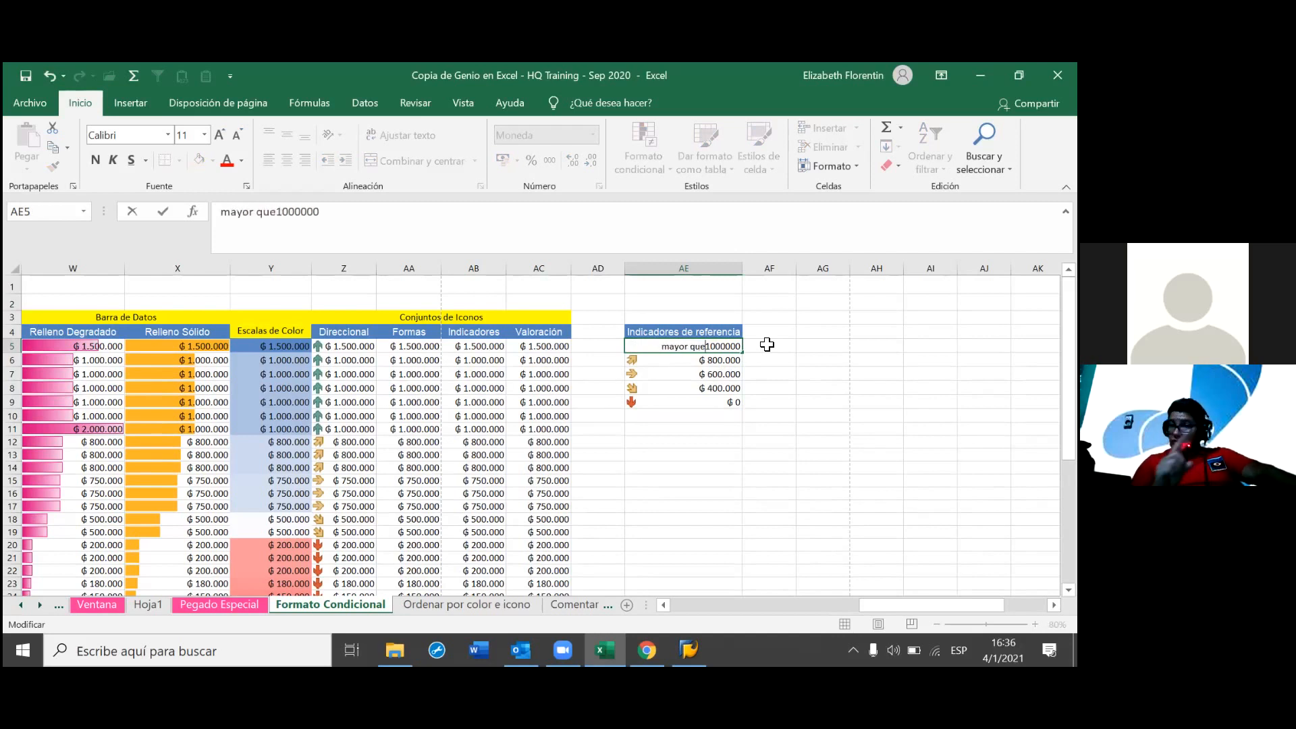
left_click(717, 414)
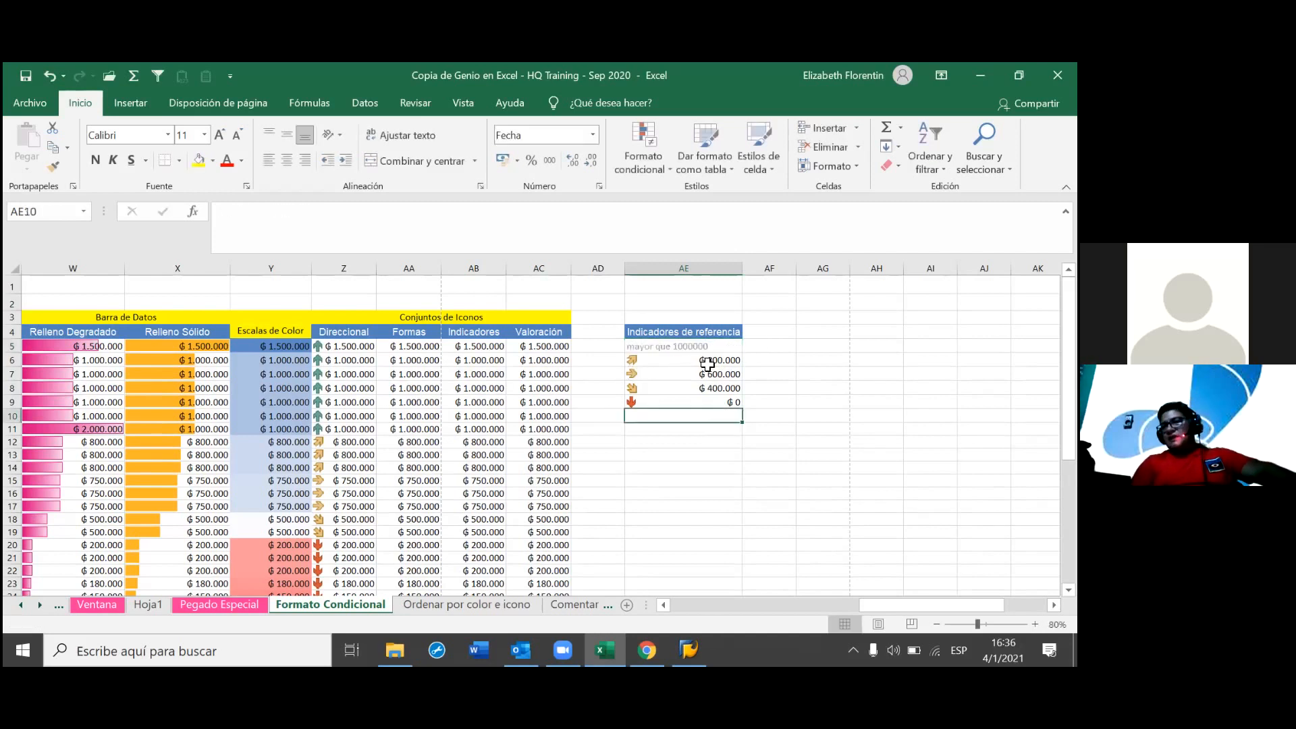
left_click(703, 346)
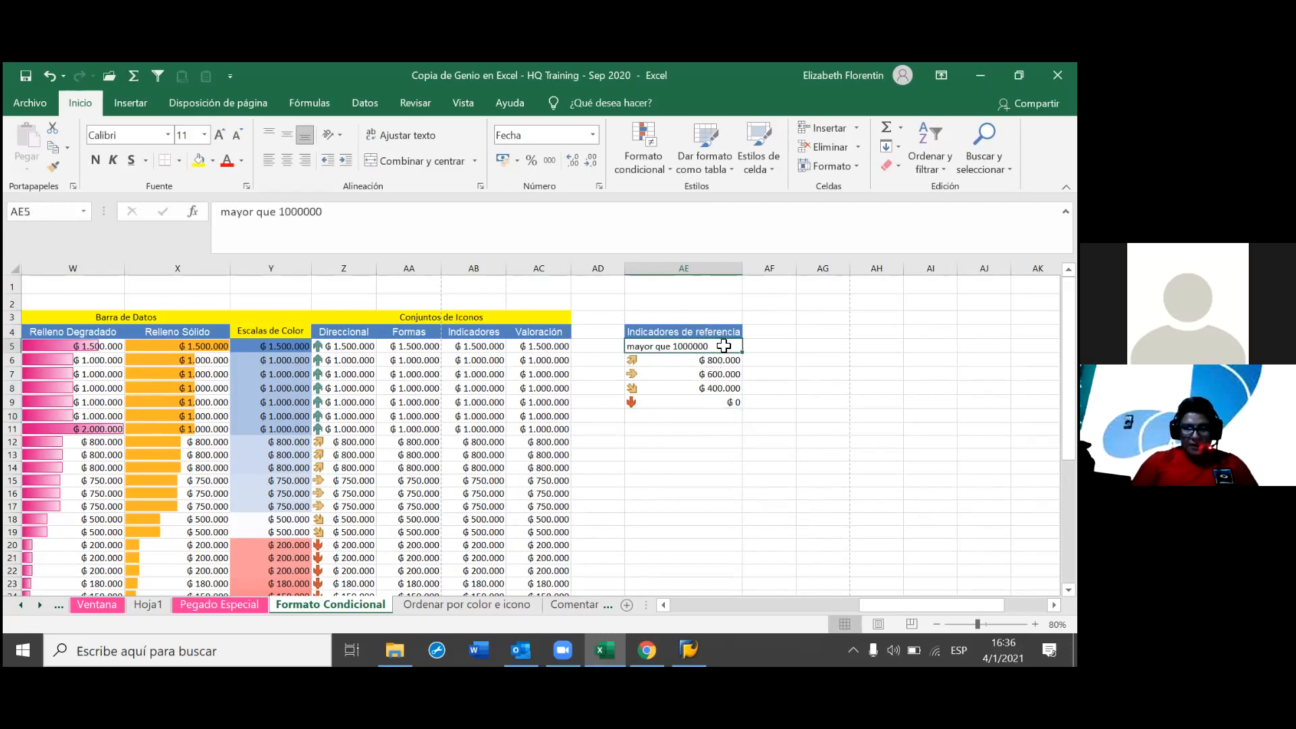
double_click(673, 349)
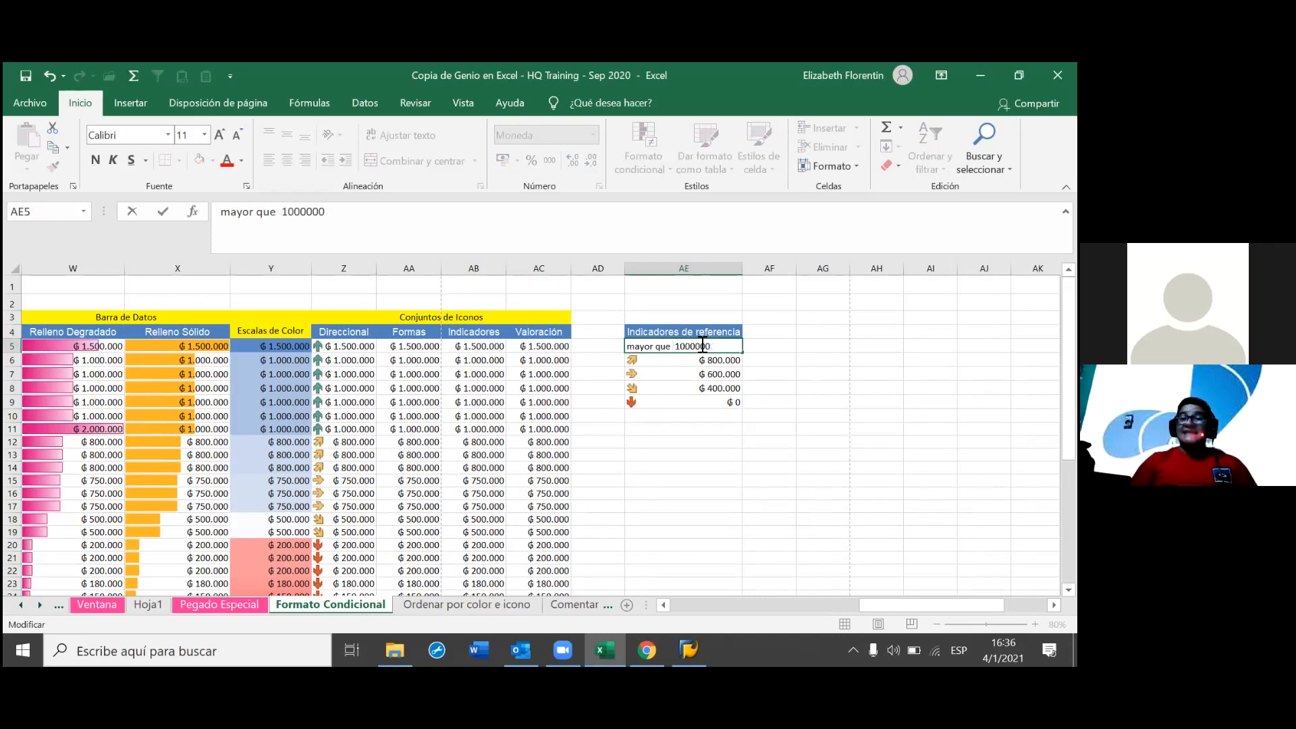
key("Return")
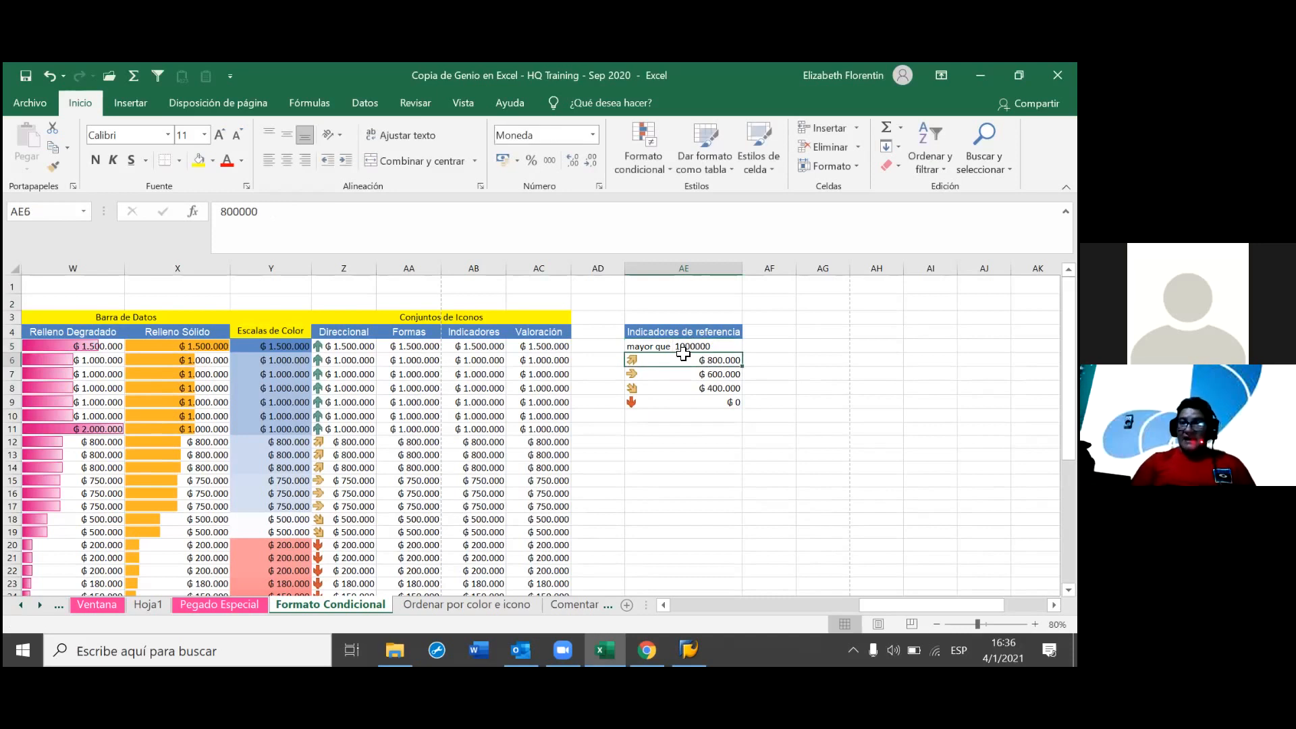
- Replace the words "mayor que" in AE5 with the "<" sign before 1000000
double_click(676, 351)
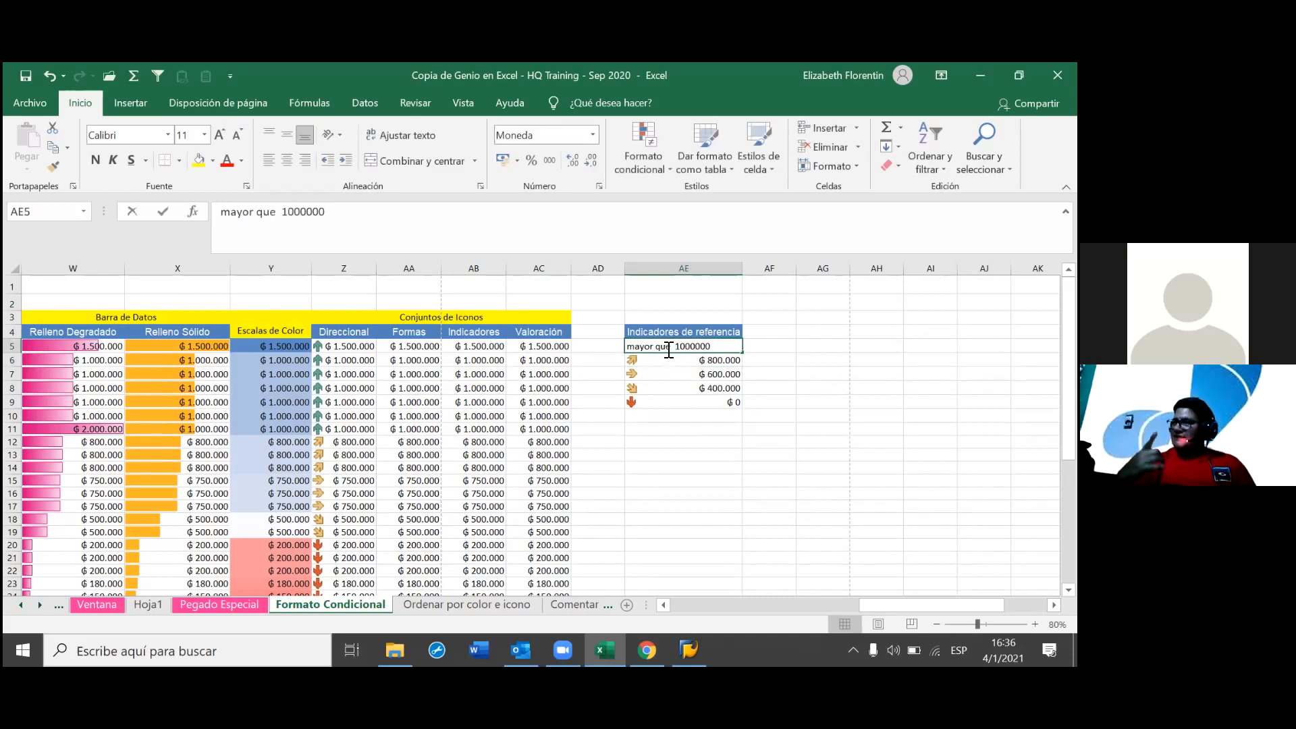
left_click_drag(672, 348, 618, 344)
key("BackSpace")
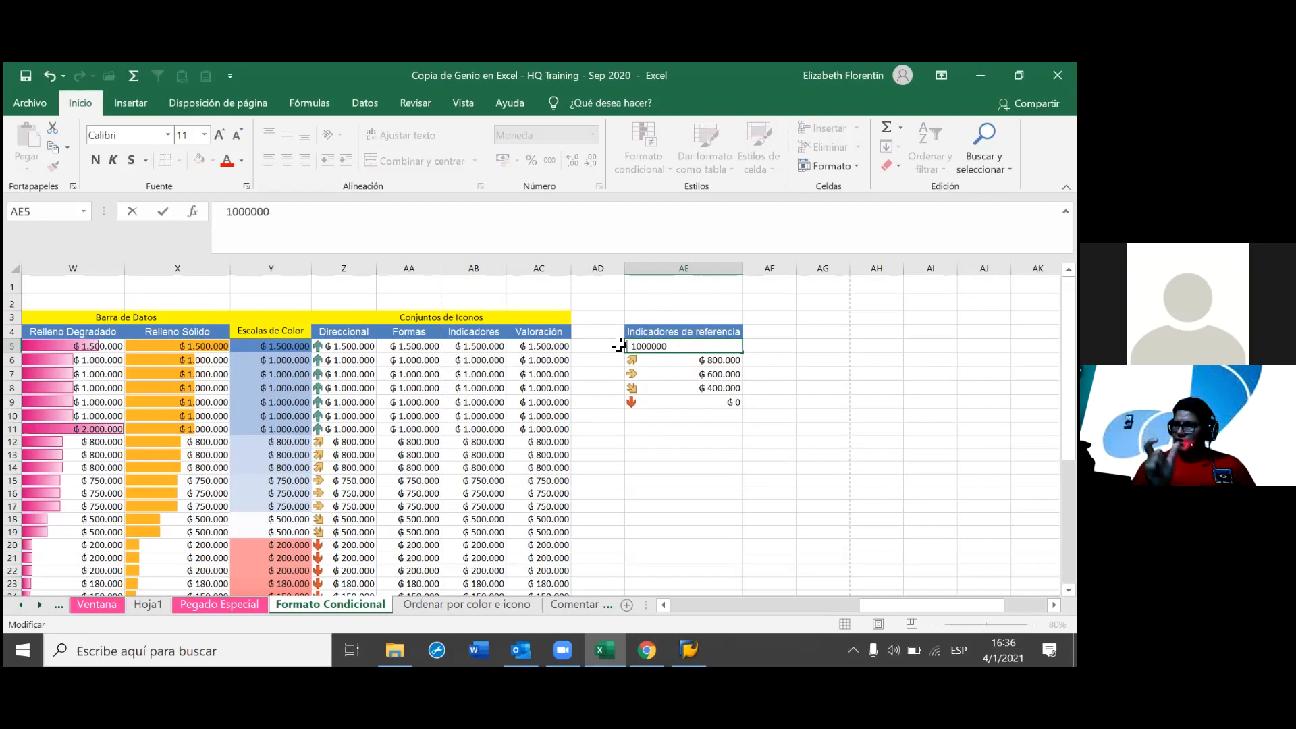
type("<")
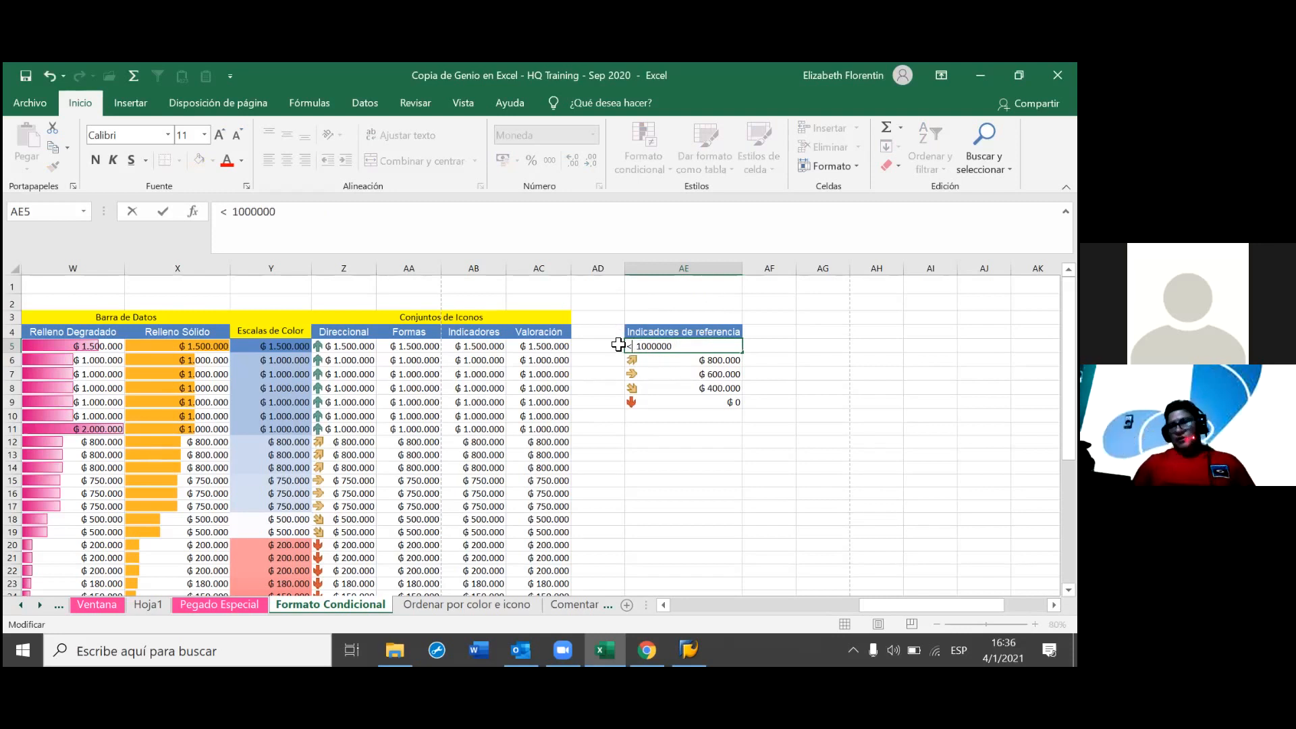
key("Return")
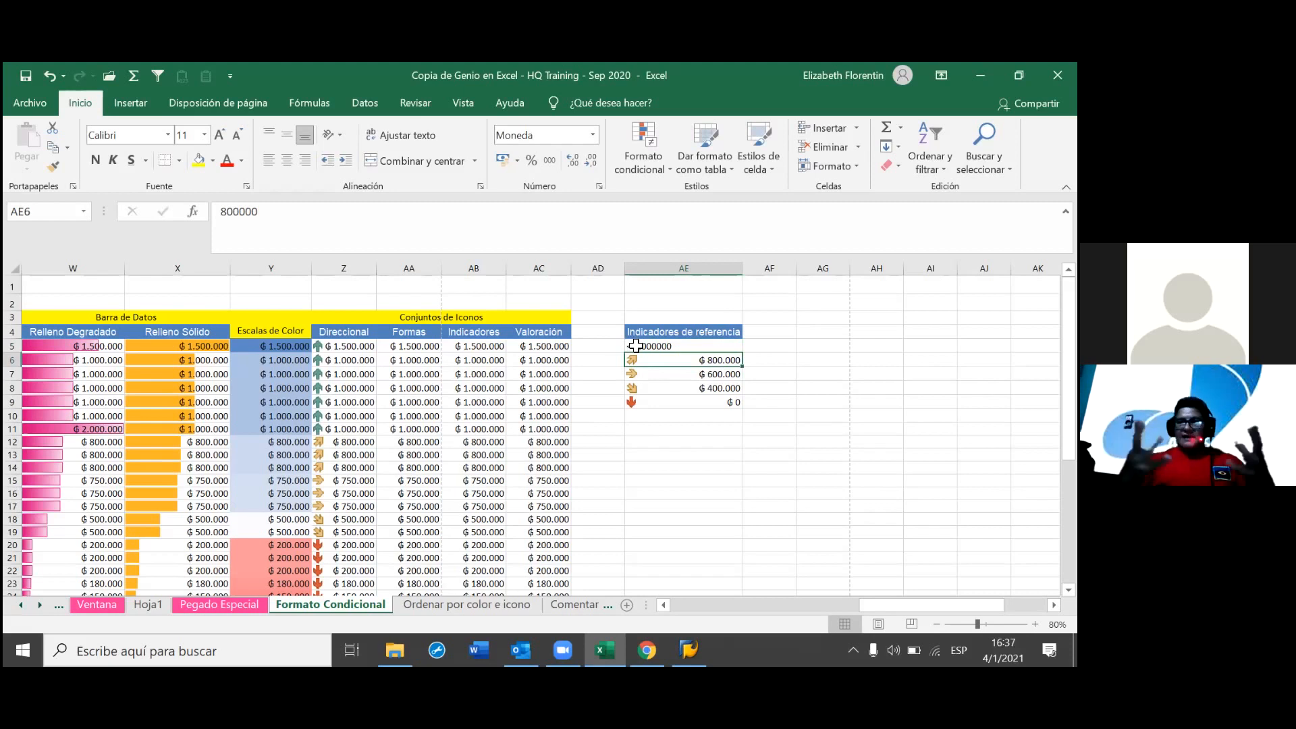
- Change the comparison sign in AE5 so the cell reads "> 1000000"
left_click(636, 346)
key("F2")
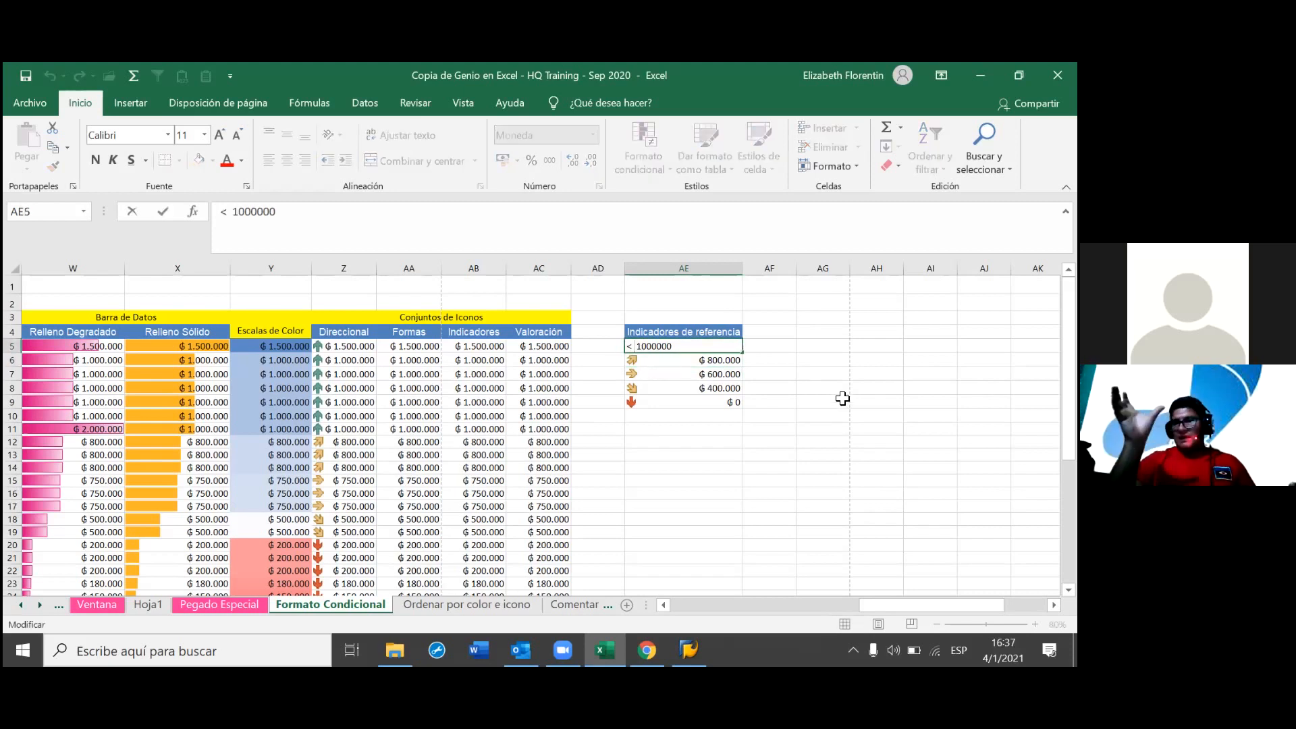
key("BackSpace")
key("BackSpace")
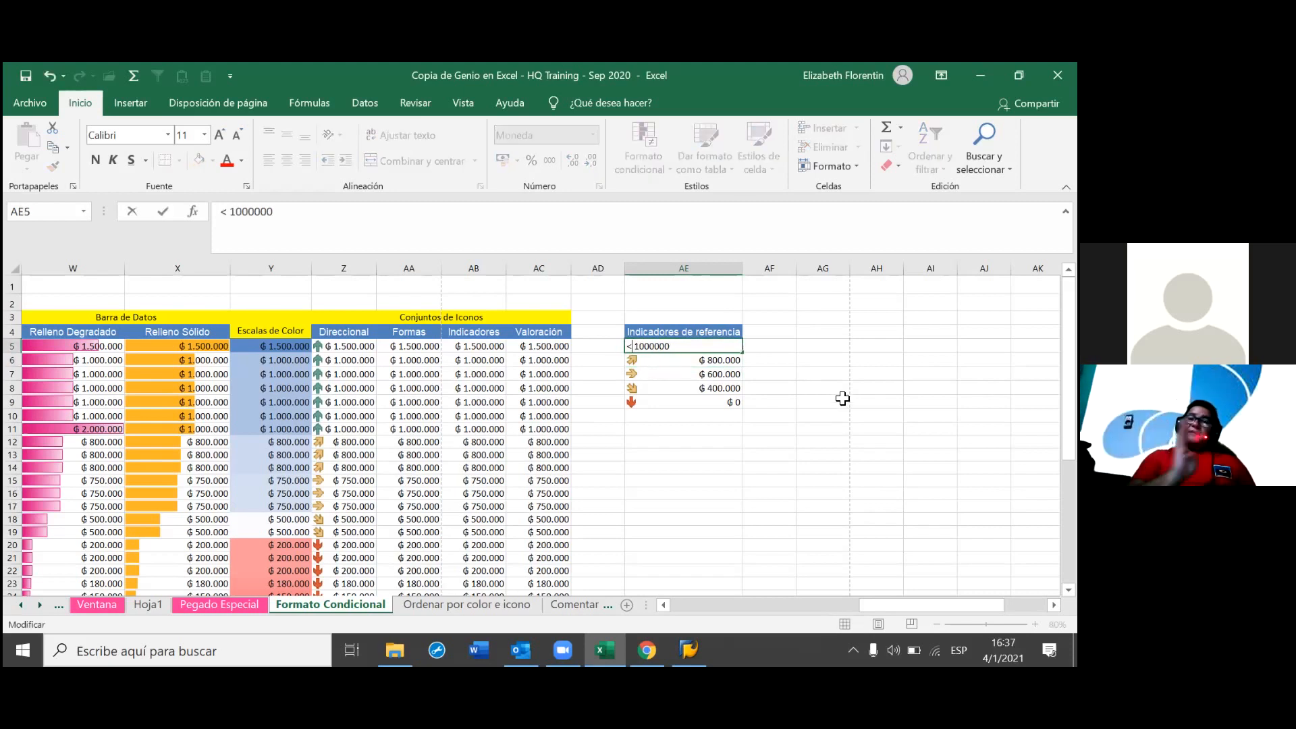
type(">")
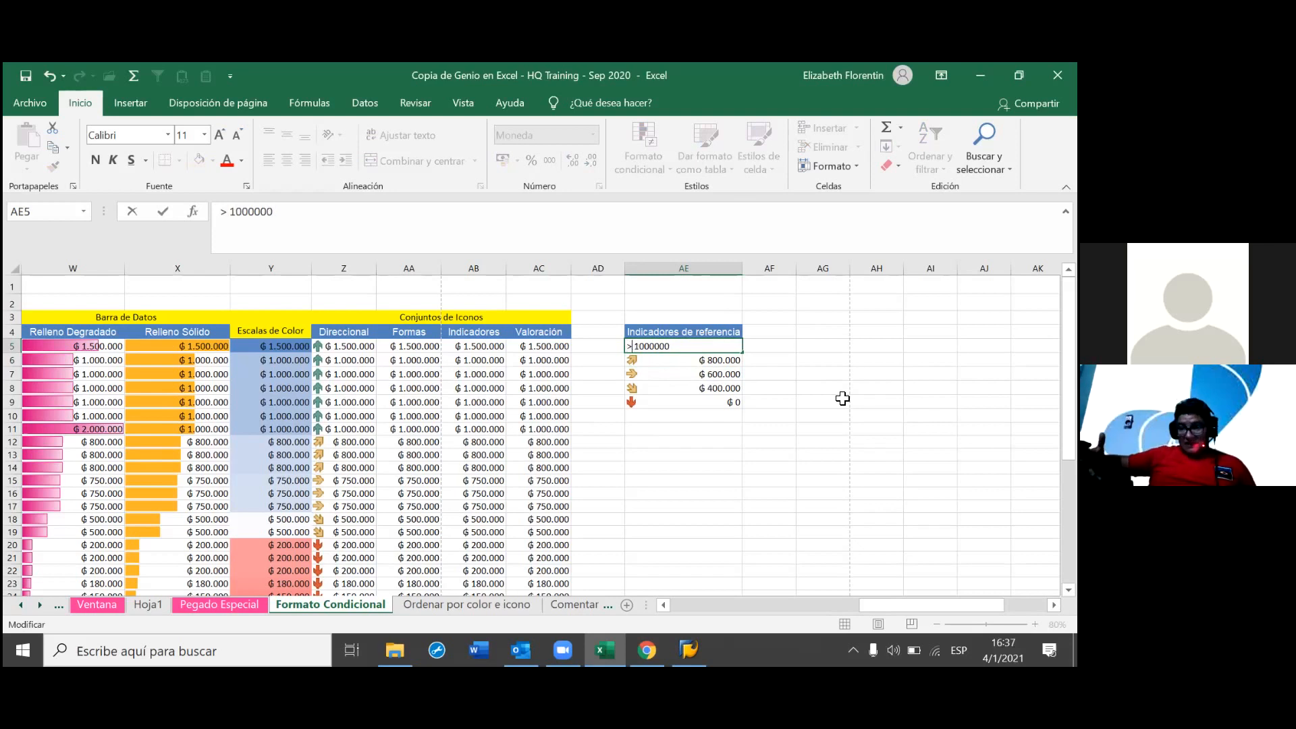
key("ctrl+Return")
key("Return")
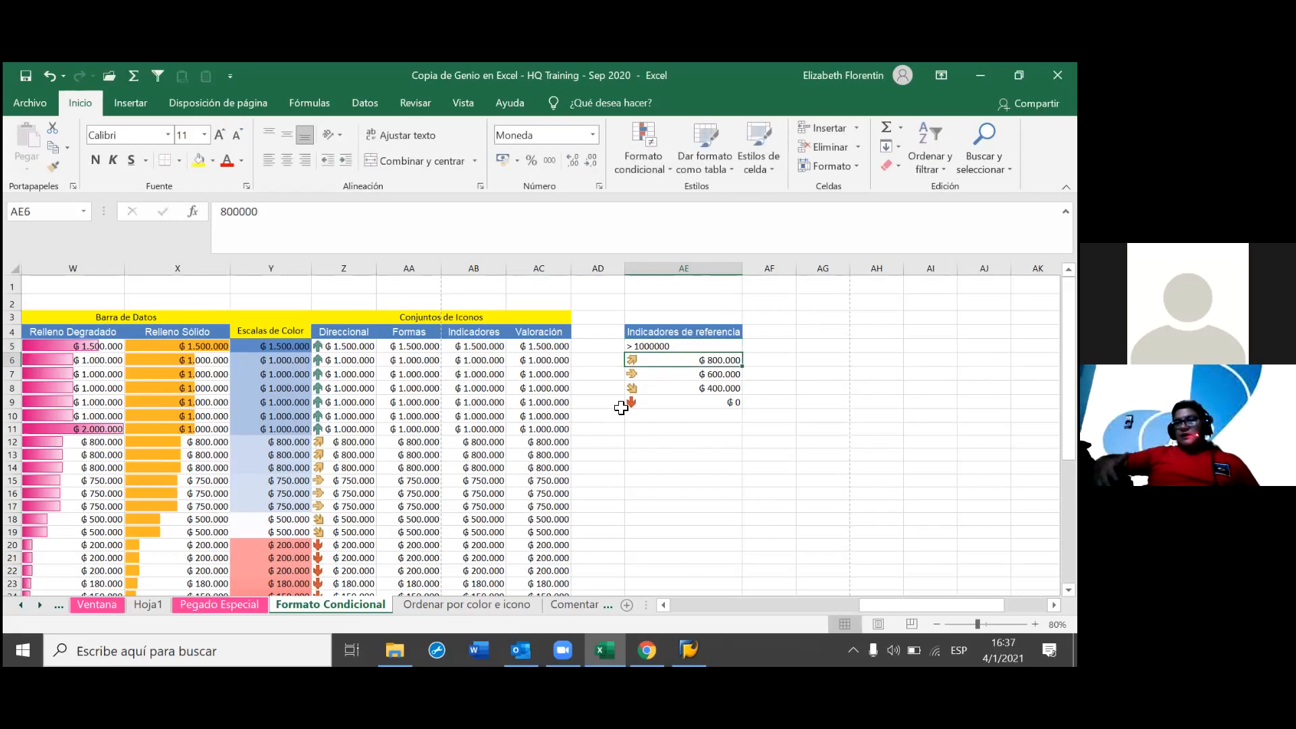
- Remove the comparison sign from AE5, leaving only the number 1000000
double_click(633, 348)
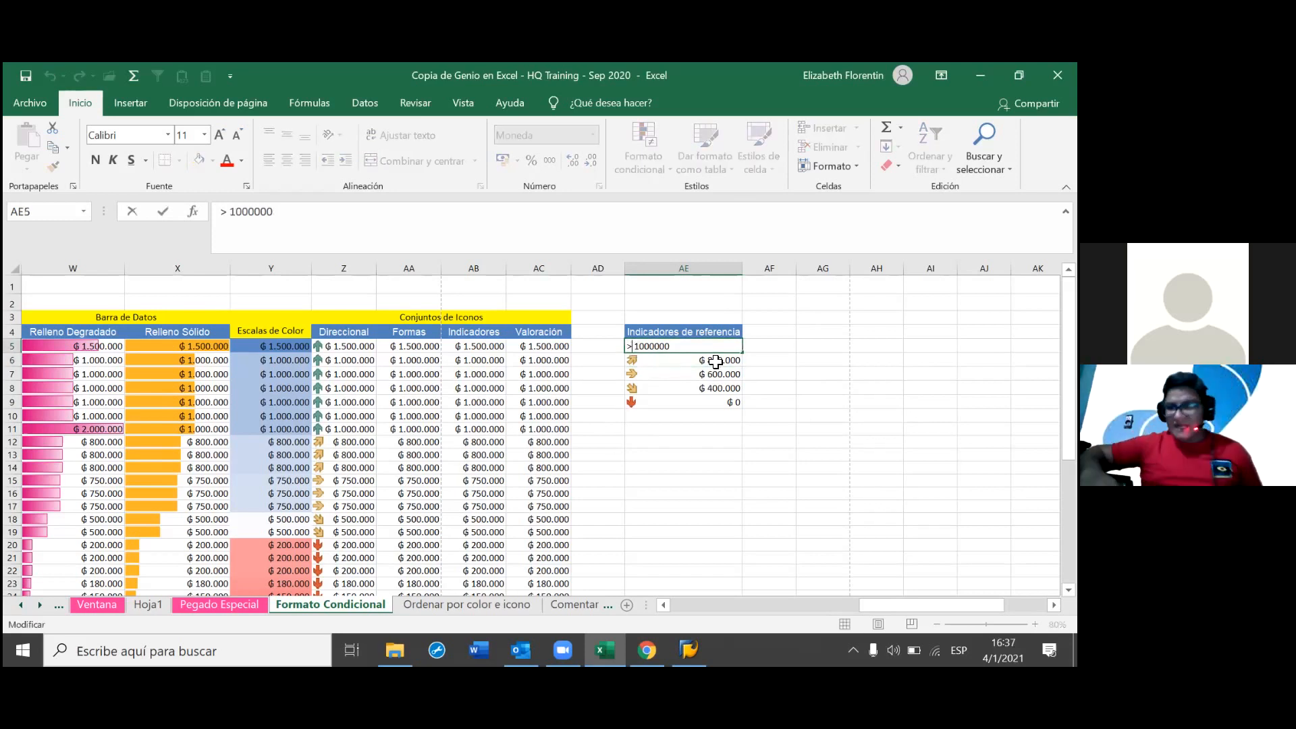
key("Delete")
key("Delete")
key("Return")
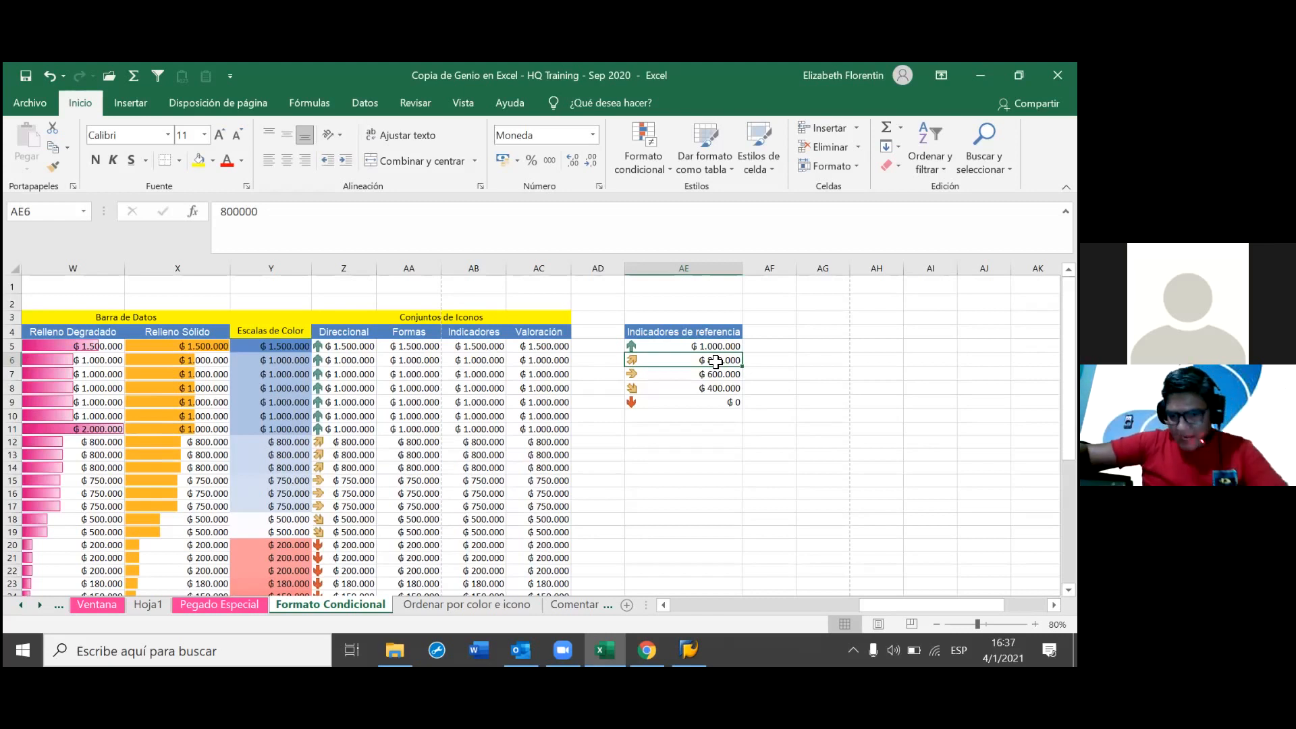
- Open the icon set rule applied to the Direccional amounts in Z5:Z31 for editing
left_click(335, 348)
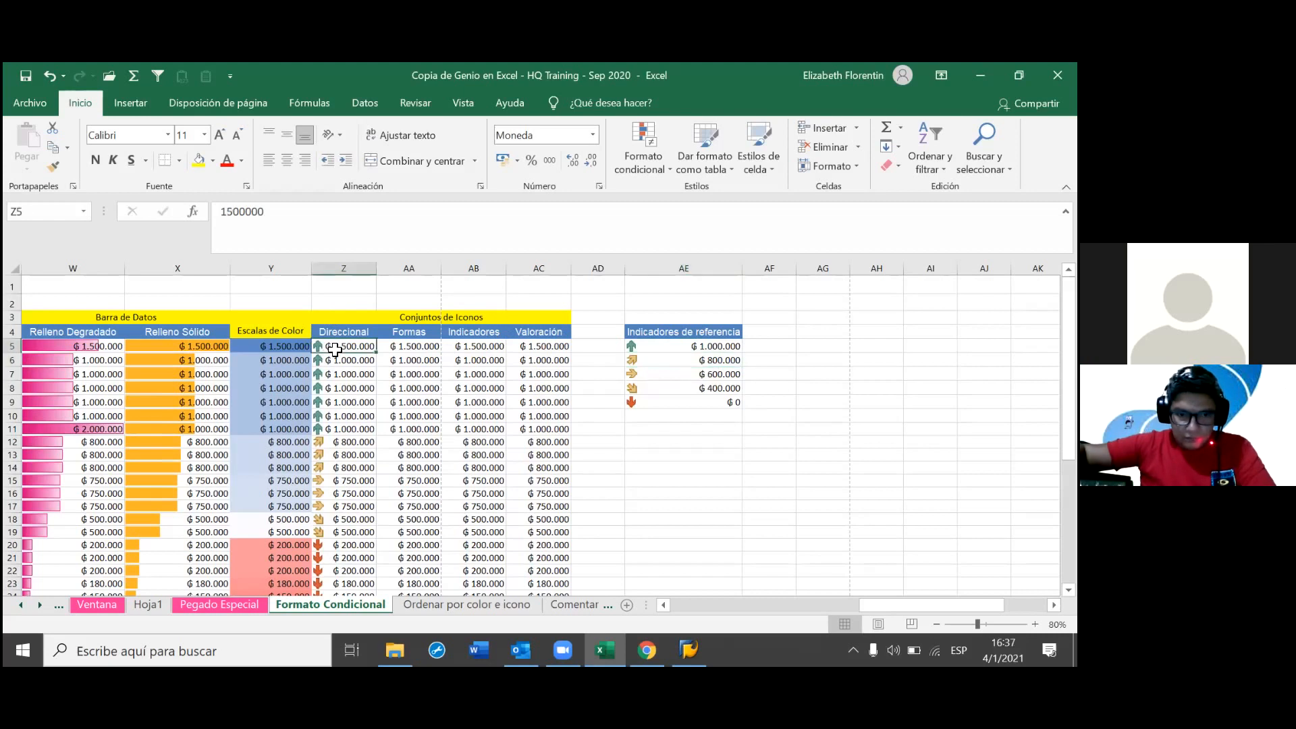
left_click_drag(376, 353, 370, 586)
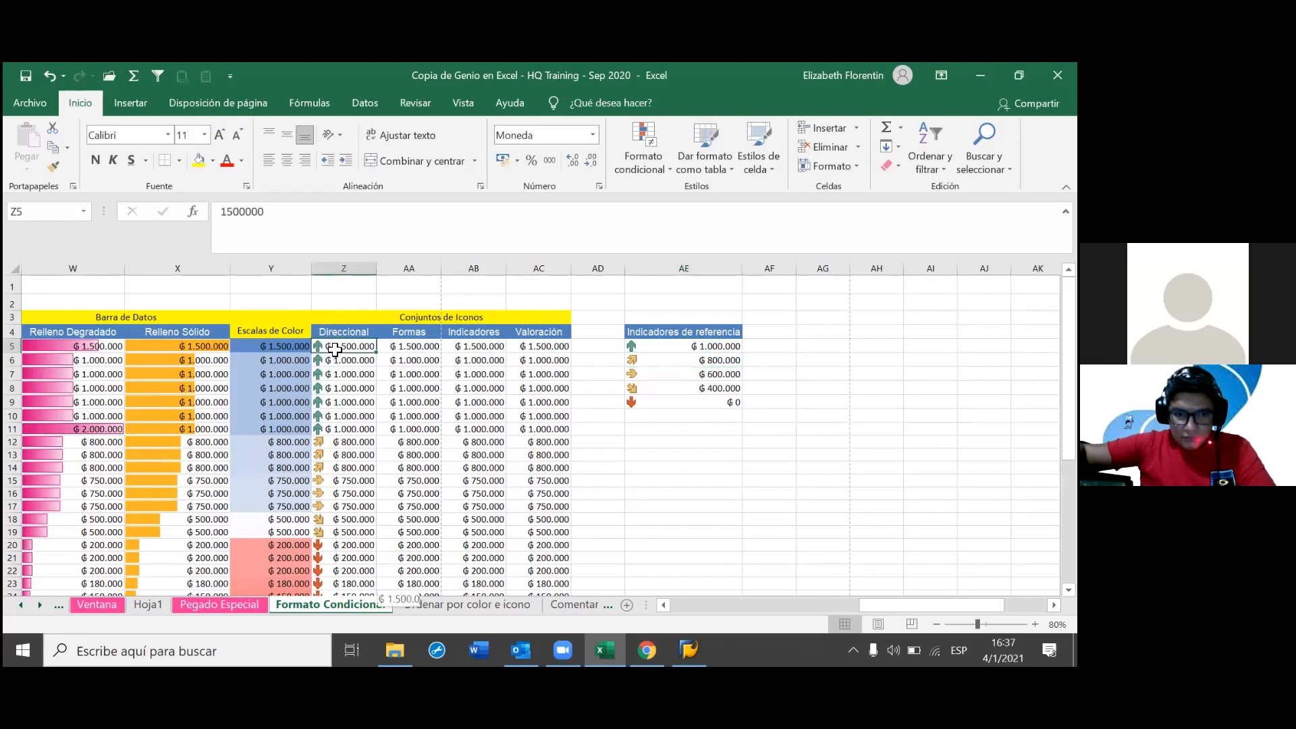
key("ctrl+shift+Down")
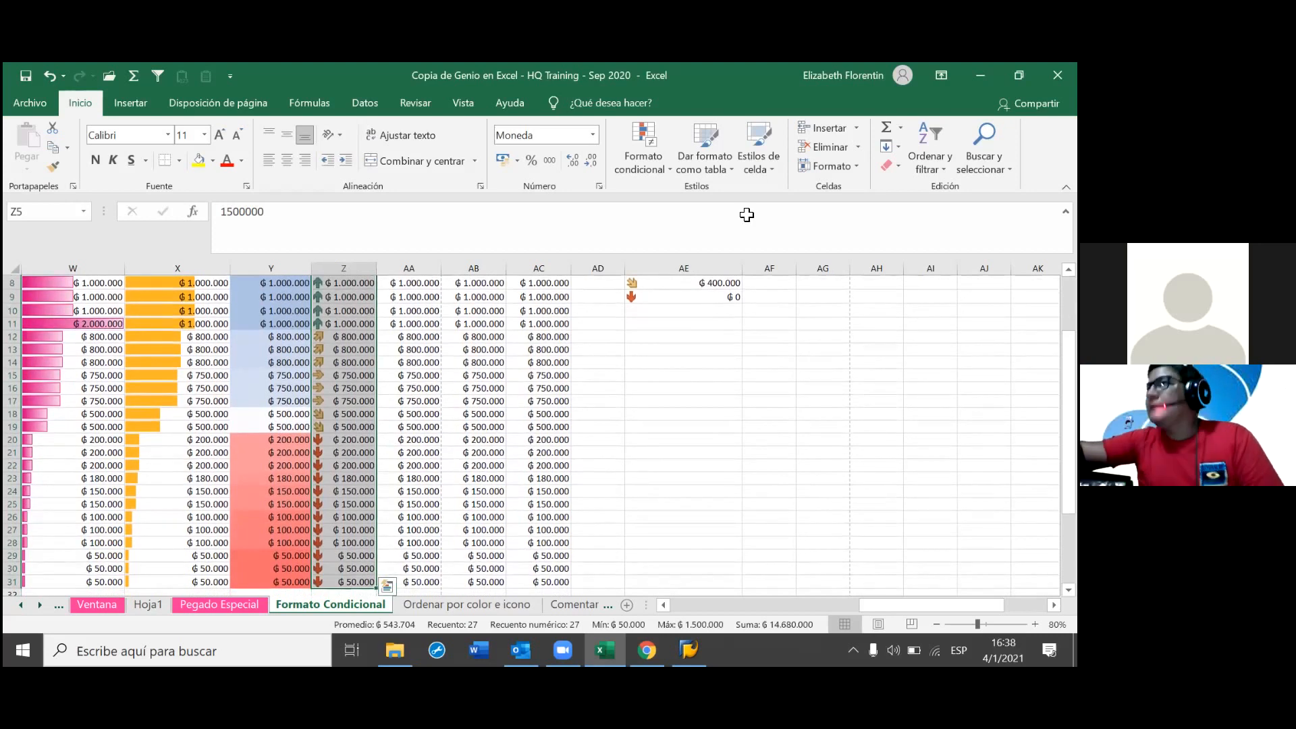
scroll(746, 214, "up", 1)
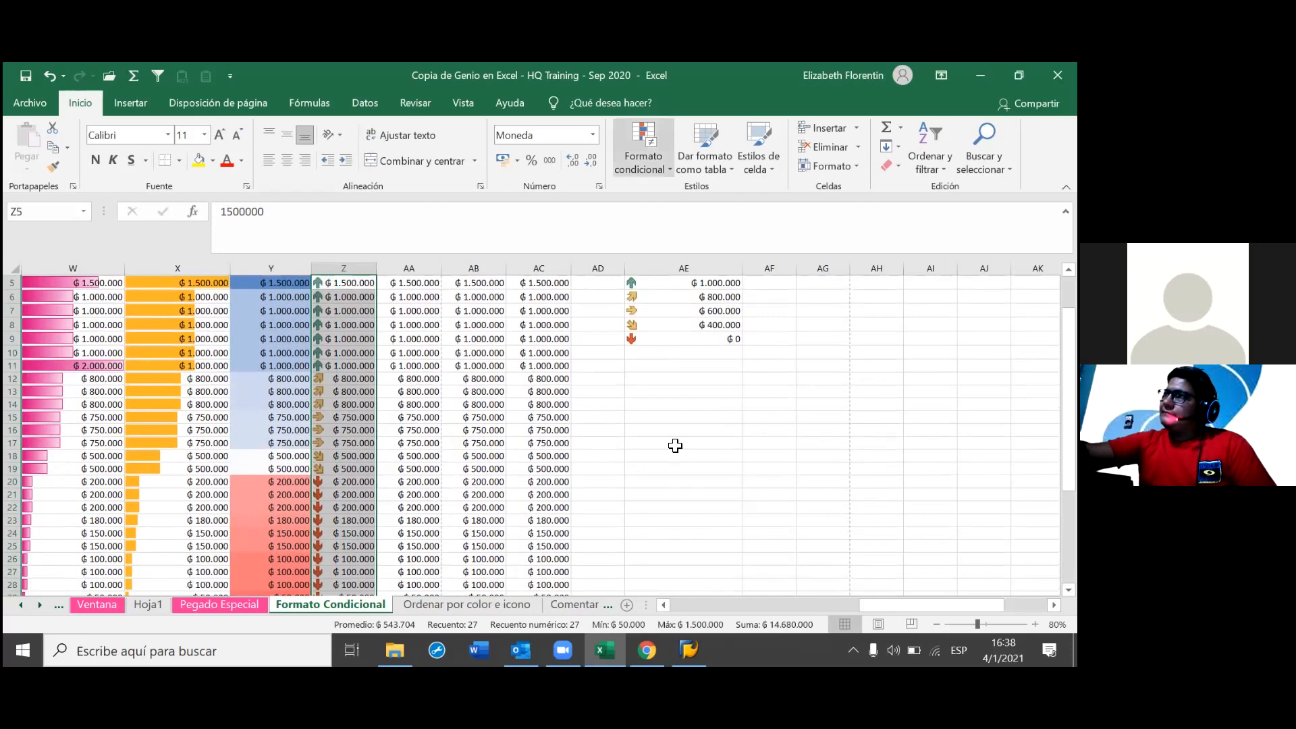
left_click(644, 148)
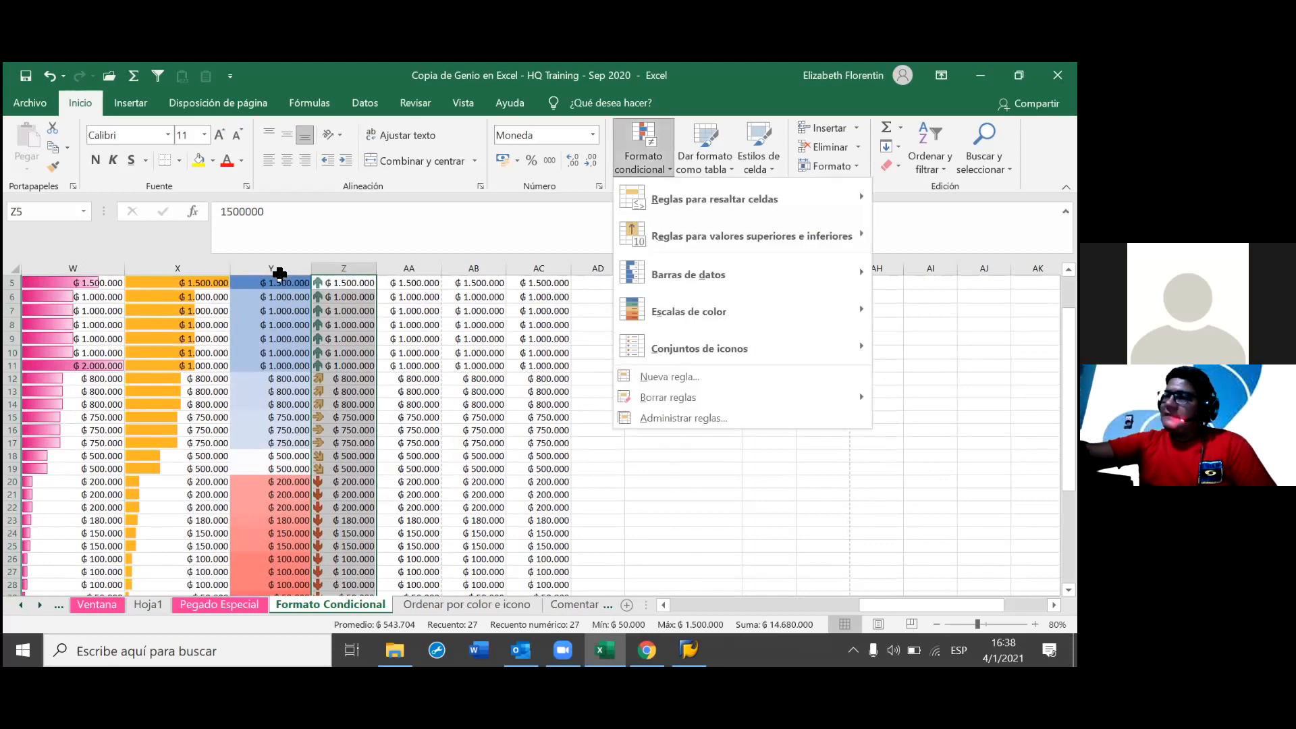
left_click(683, 418)
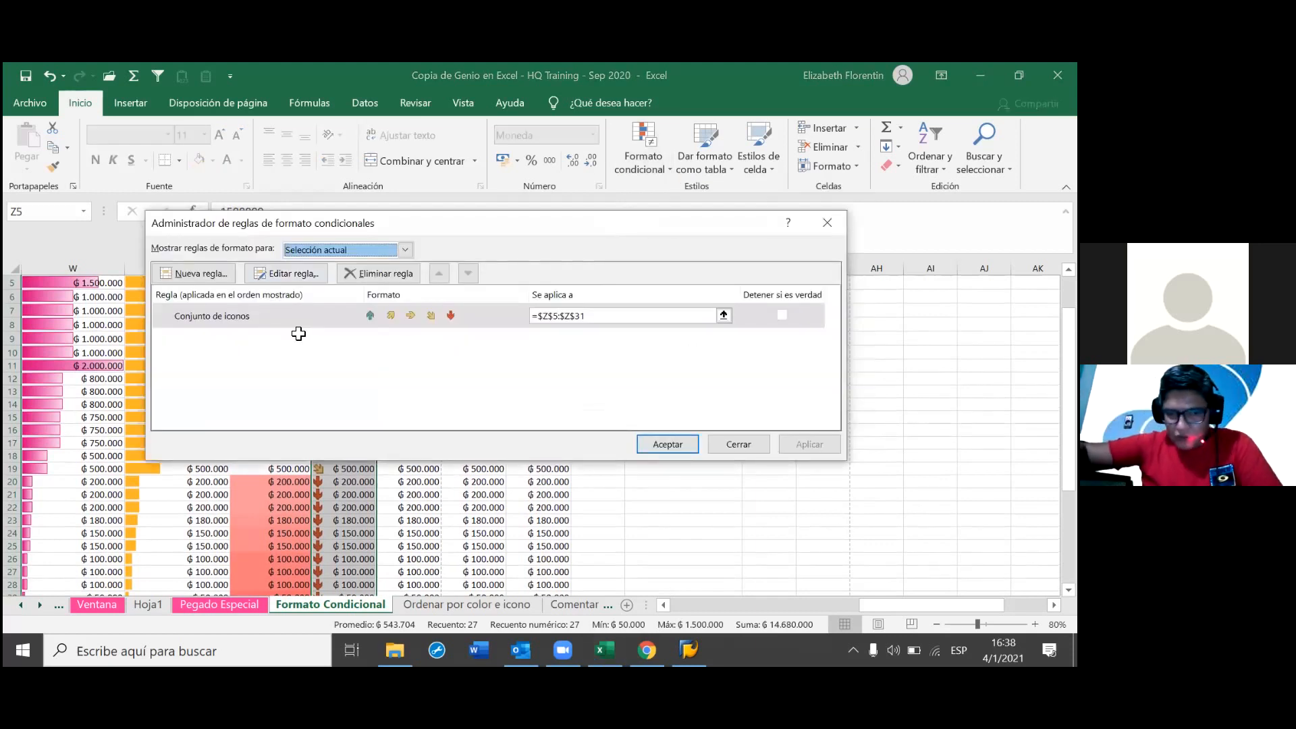
double_click(296, 327)
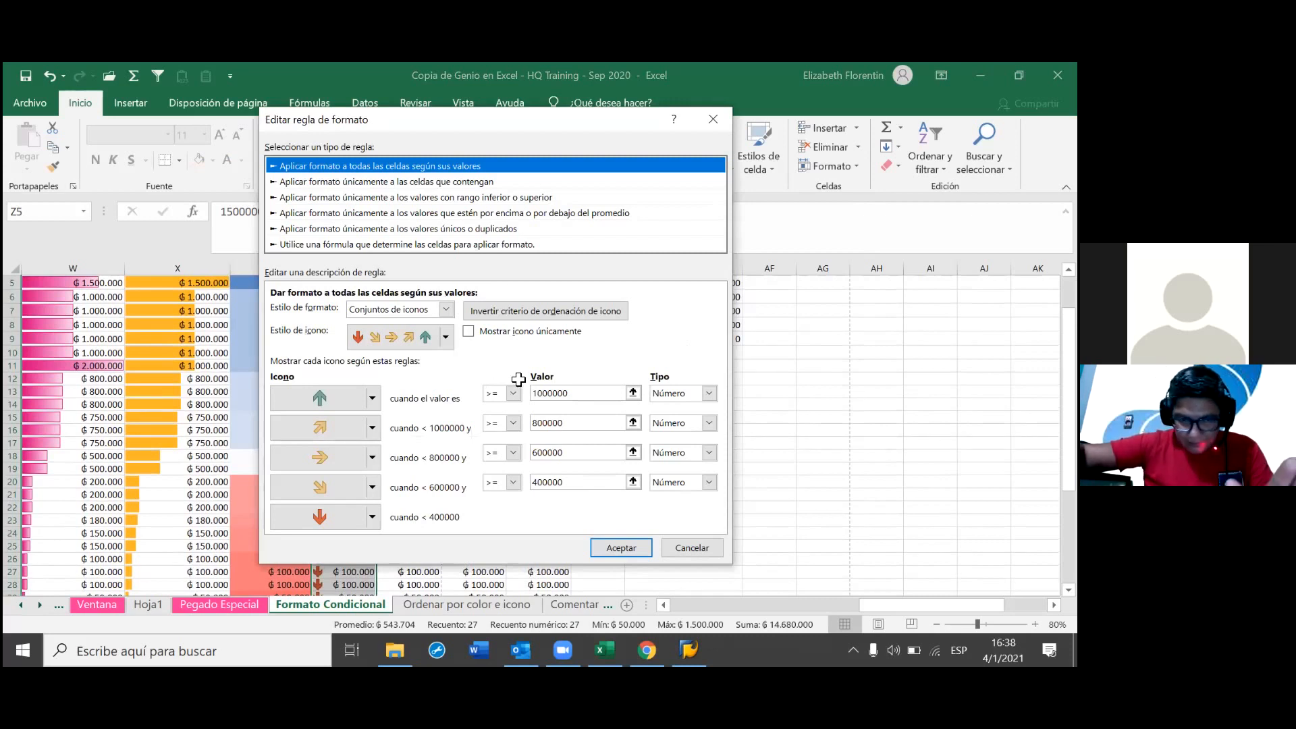
- Clear the threshold value of the green up arrow in the icon set rule
left_click(597, 393)
key("BackSpace")
key("BackSpace")
key("BackSpace")
key("BackSpace")
key("BackSpace")
key("BackSpace")
key("BackSpace")
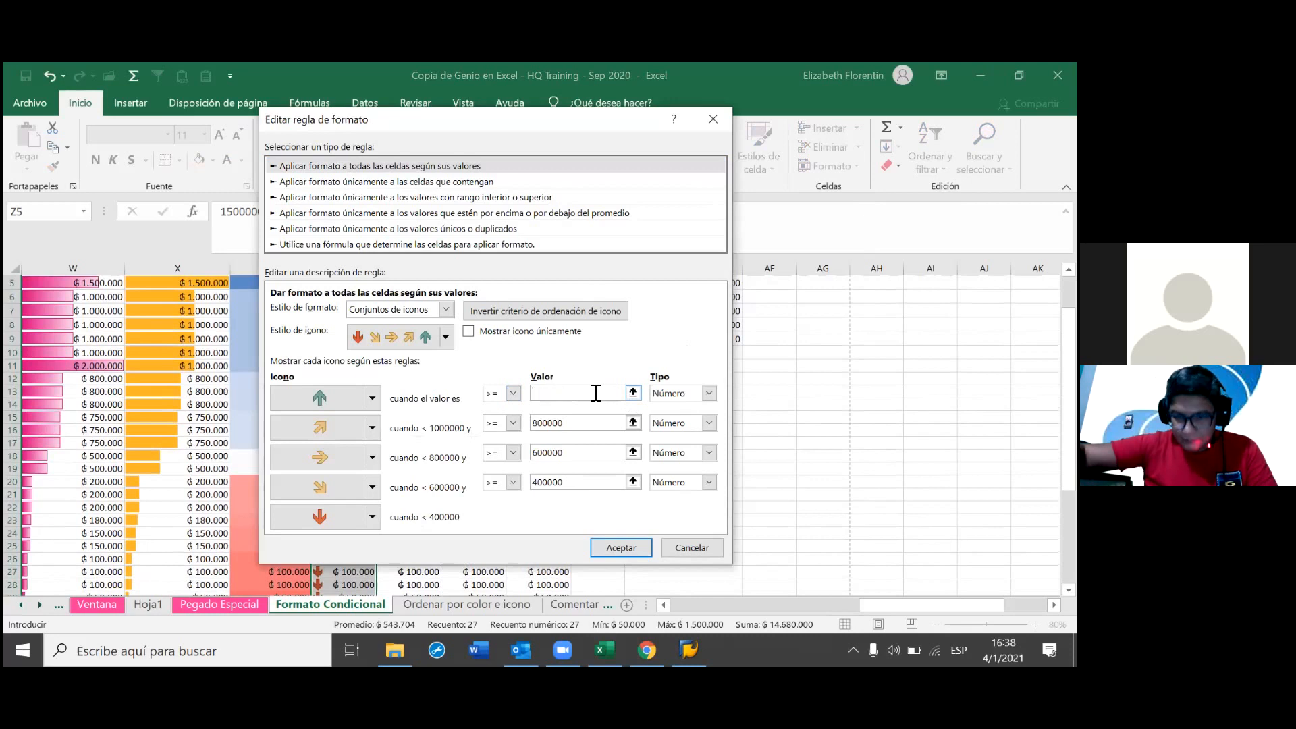
left_click(598, 425)
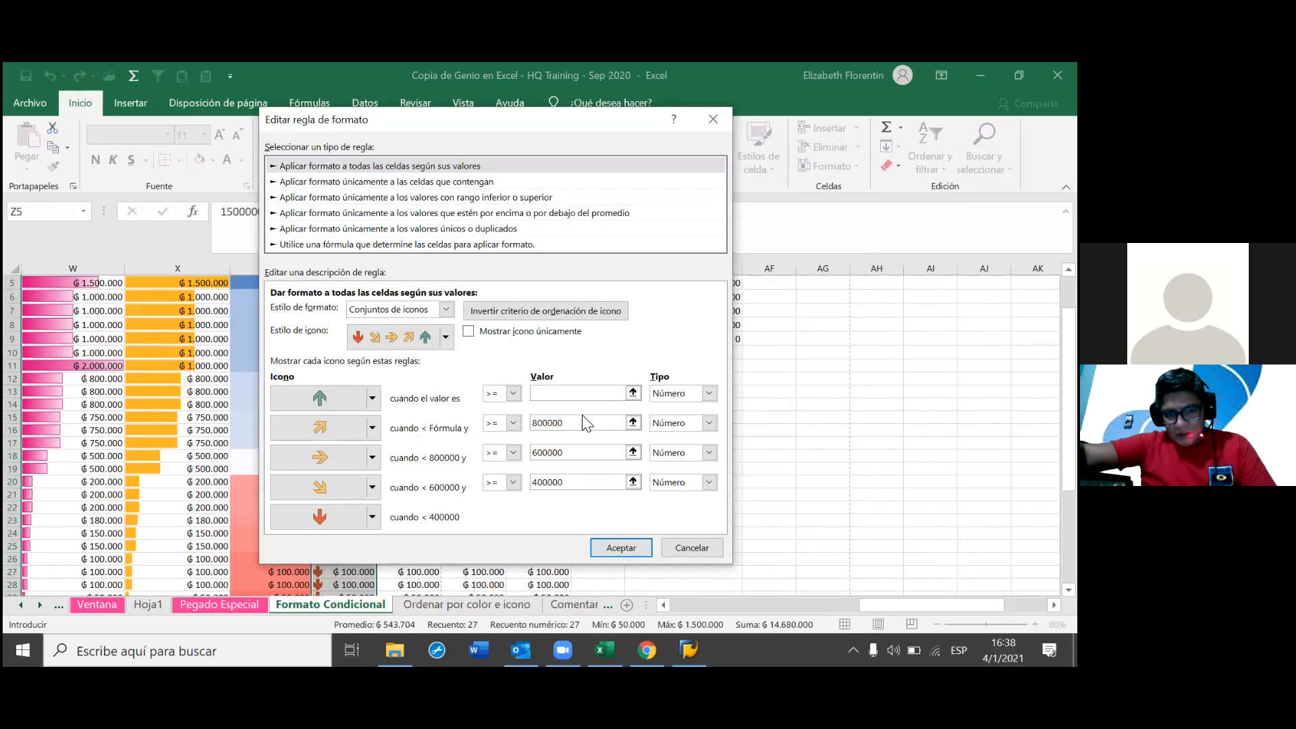
type("+")
left_click(189, 417)
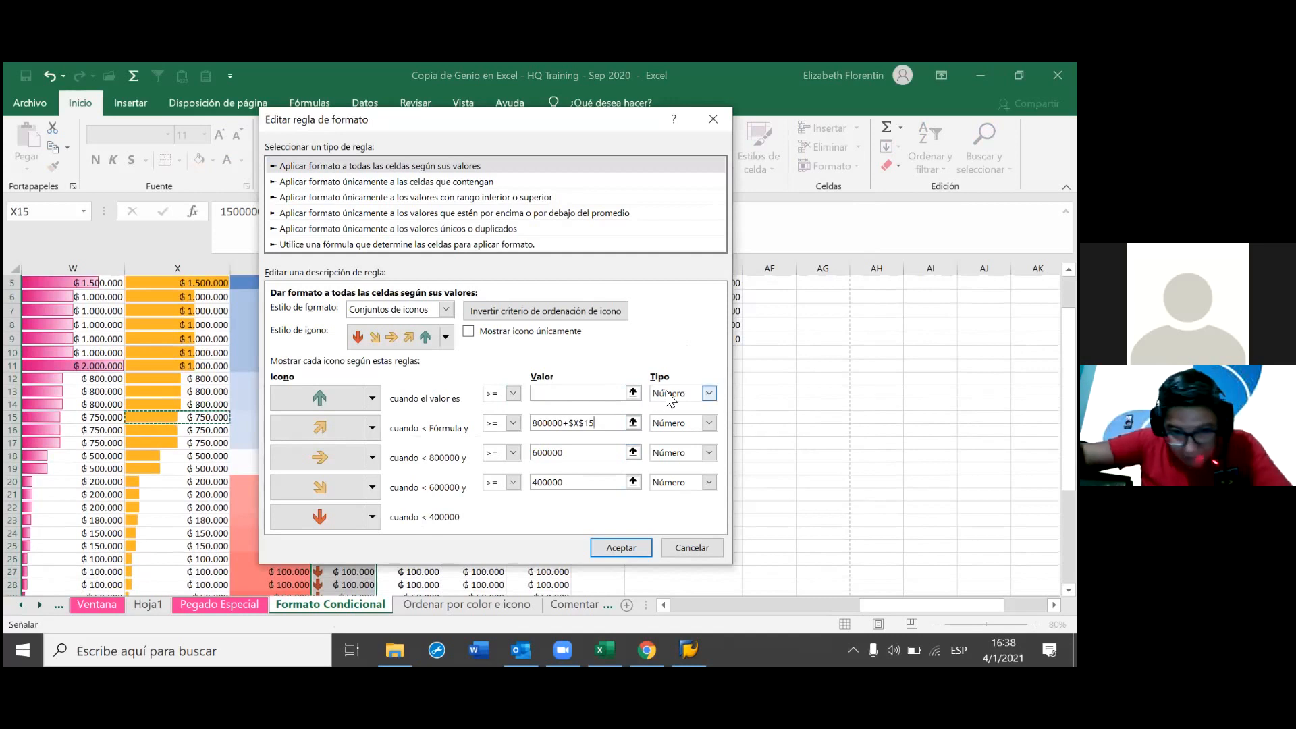
key("BackSpace")
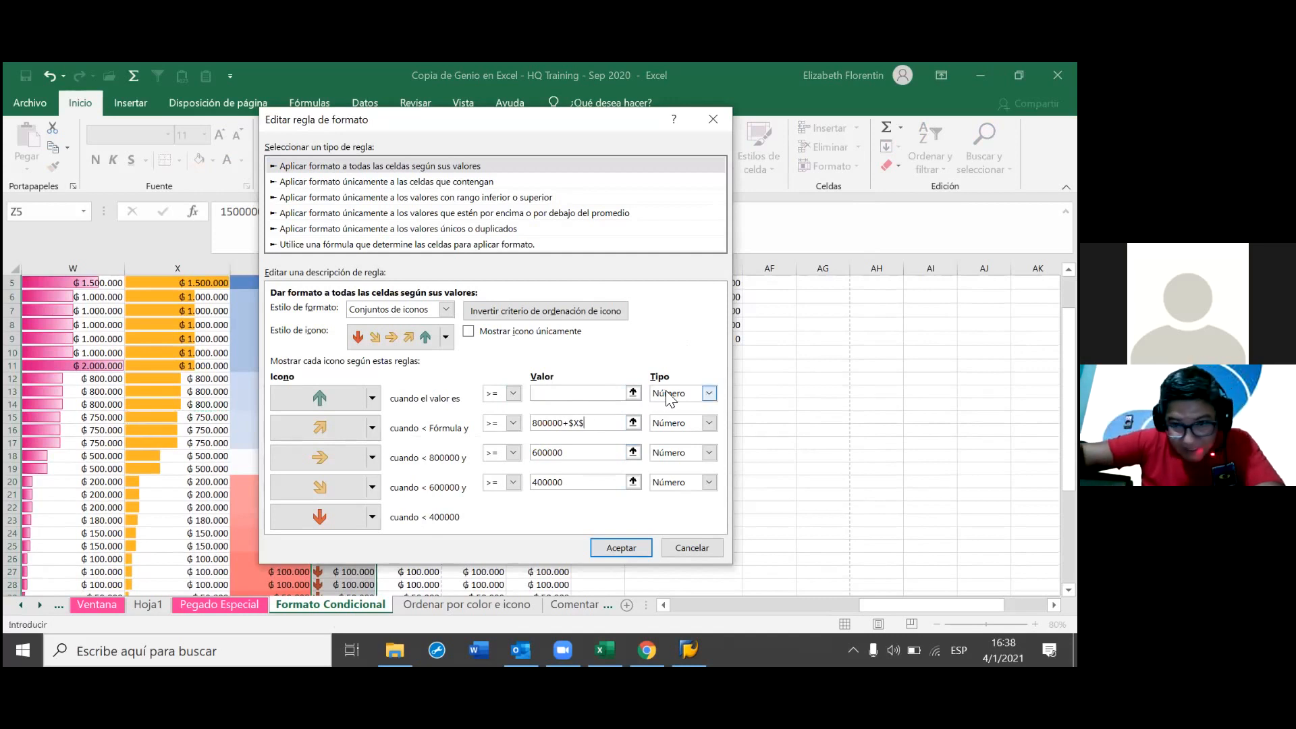
key("BackSpace")
key("BackSpace")
key("BackSpace")
key("BackSpace")
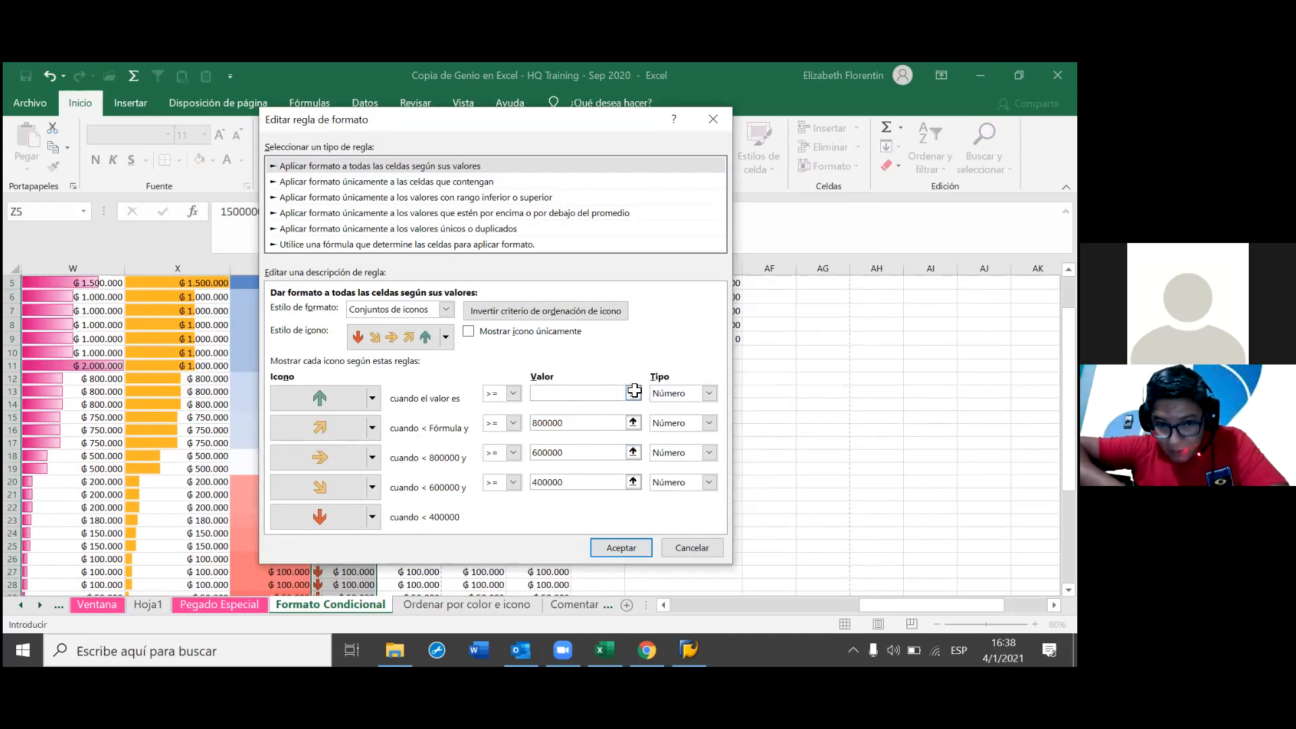
- Link the green up arrow's threshold to reference cell AE5 with =$AE$5
left_click(634, 391)
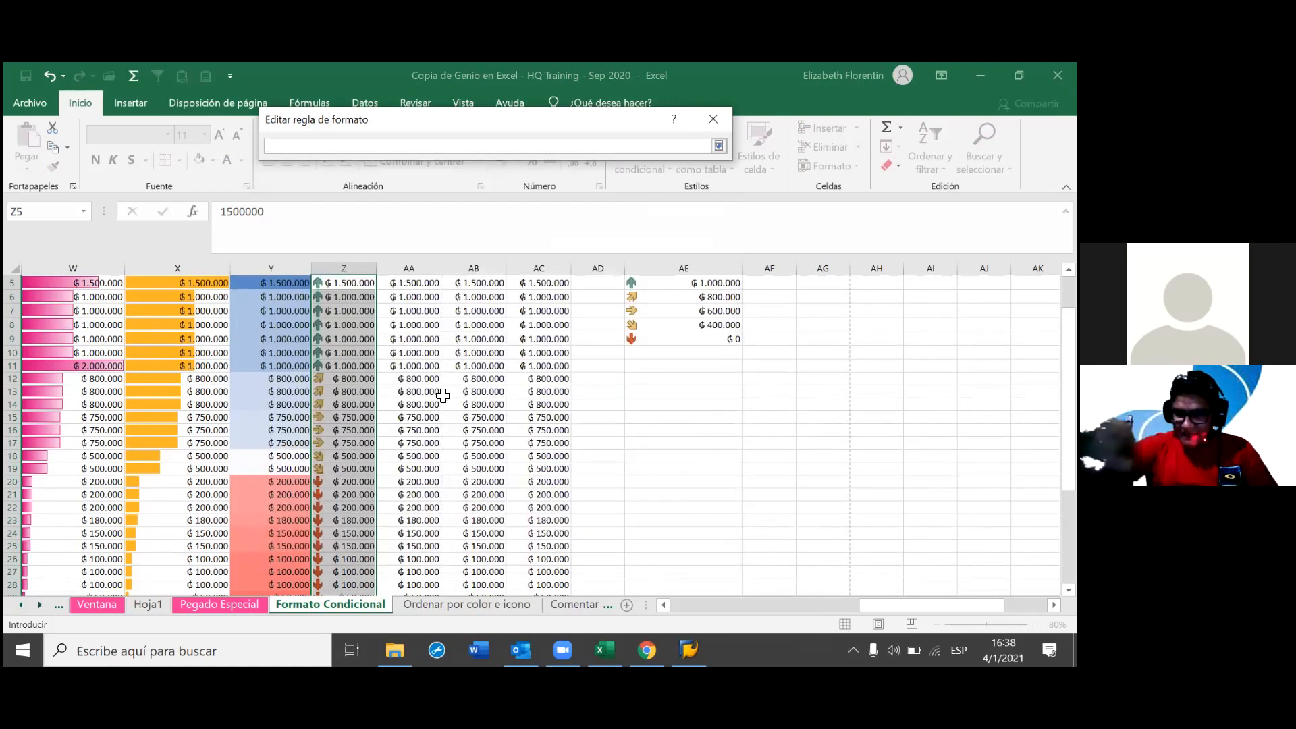
scroll(362, 346, "up", 2)
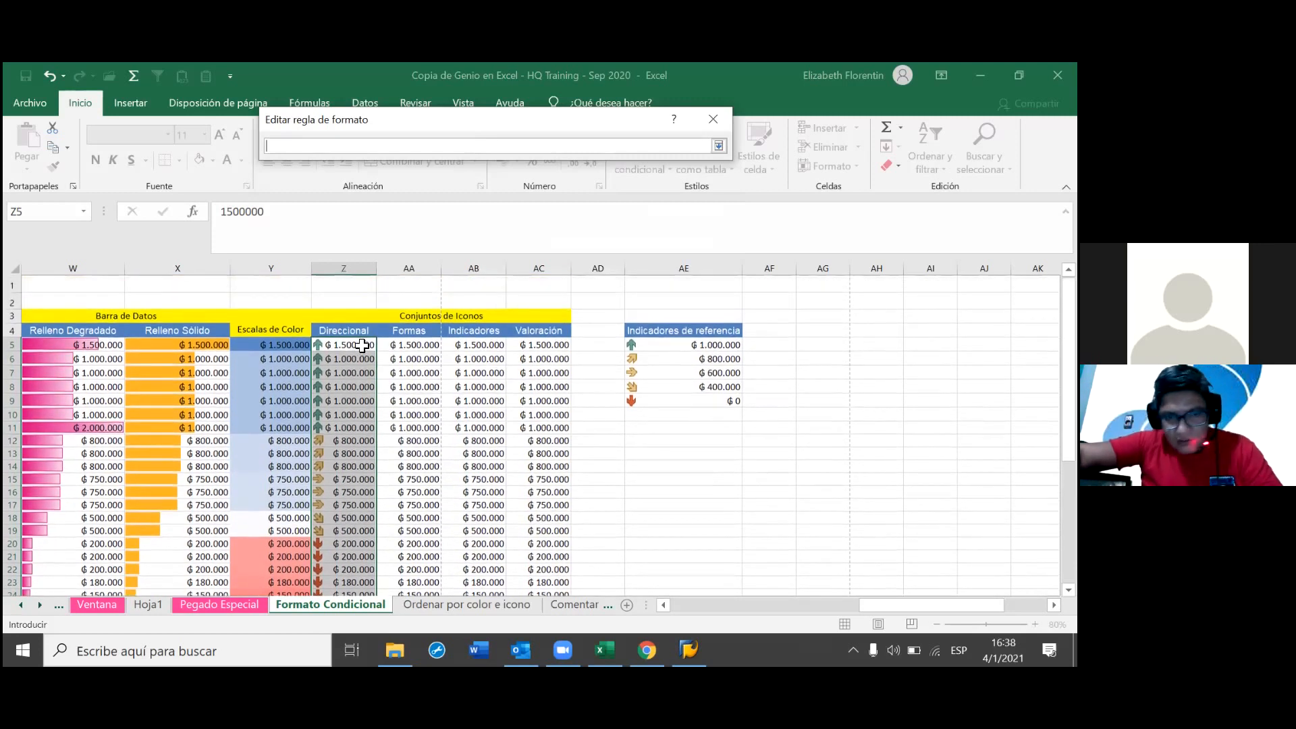
left_click(367, 368)
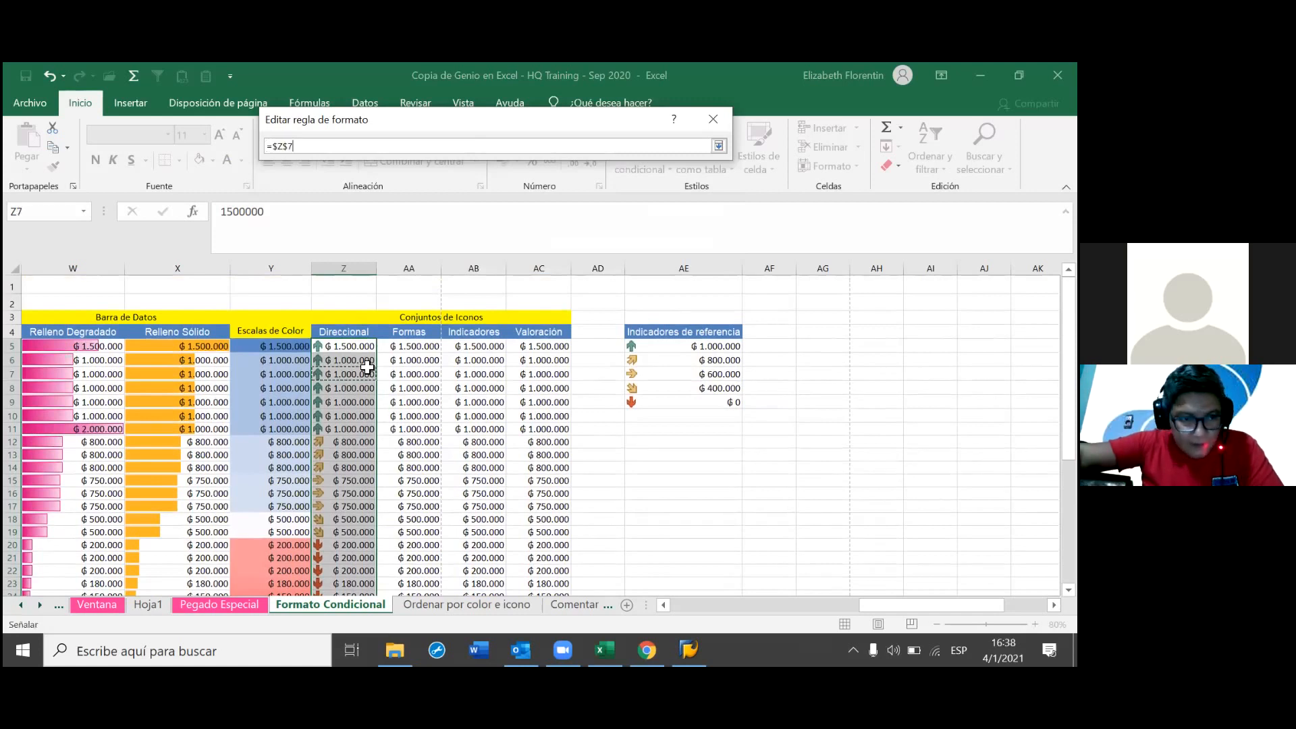
left_click(370, 360)
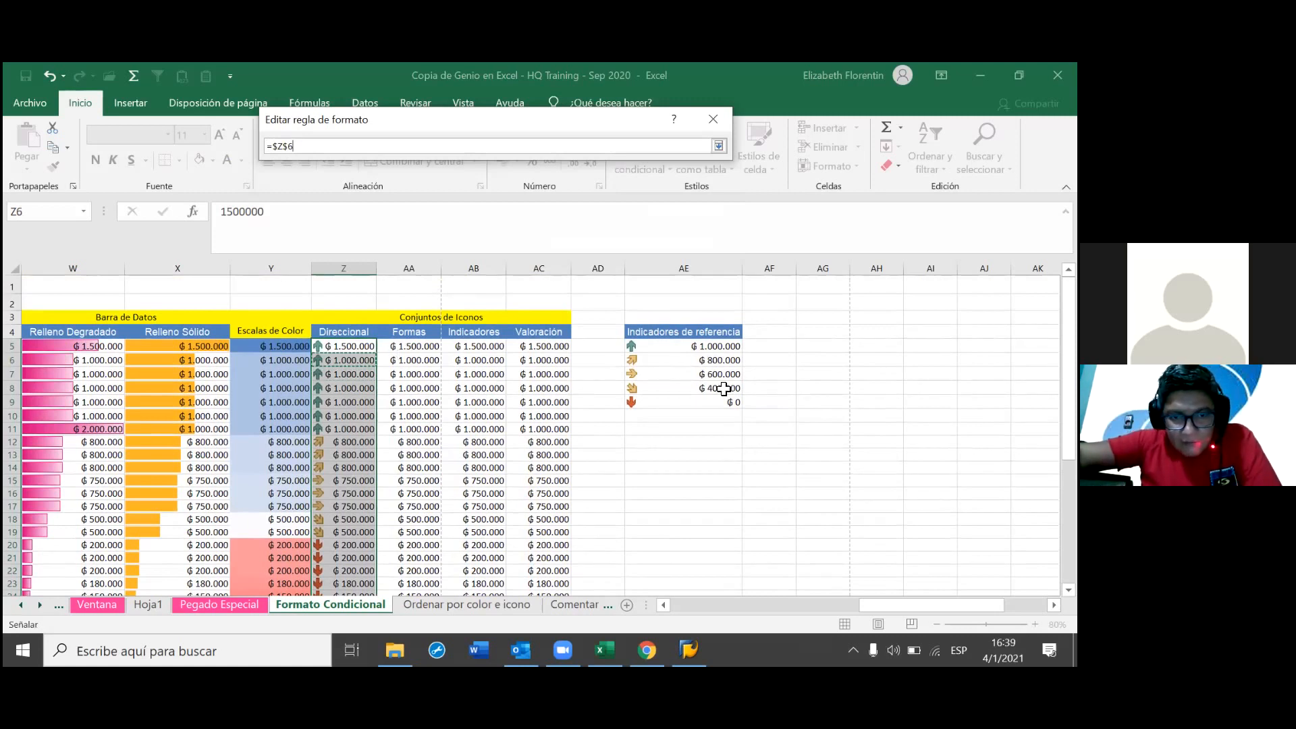
left_click(726, 345)
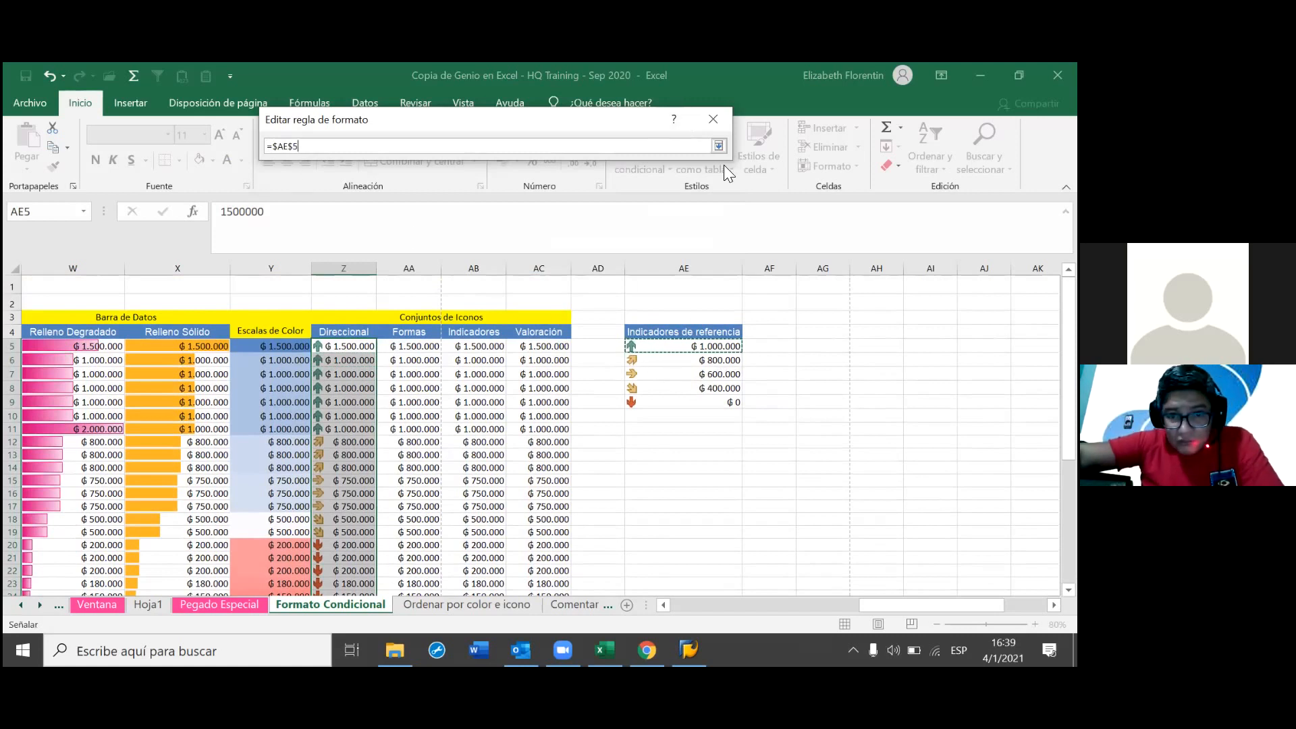
left_click(719, 145)
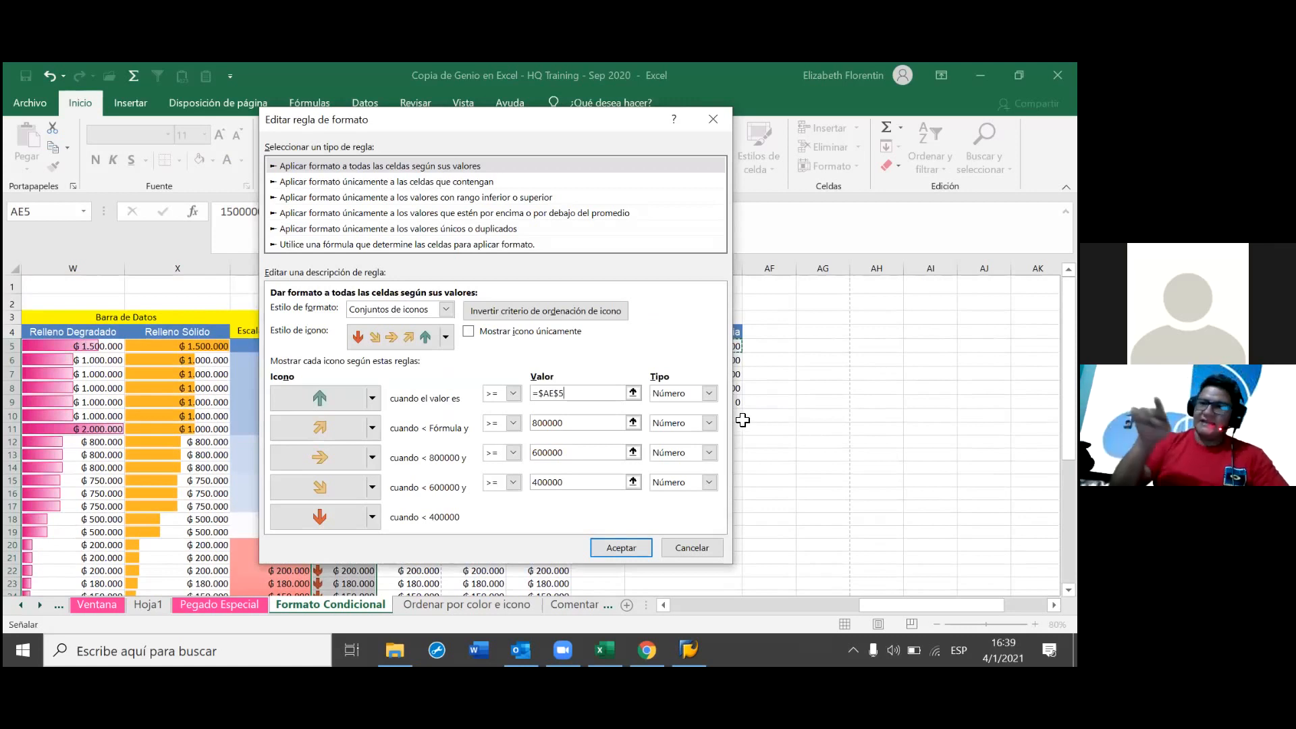
- Link the thresholds of the diagonal-up and sideways arrows to cells AE6 and AE7, as =$AE$6 and =$AE$7
left_click_drag(577, 422, 501, 410)
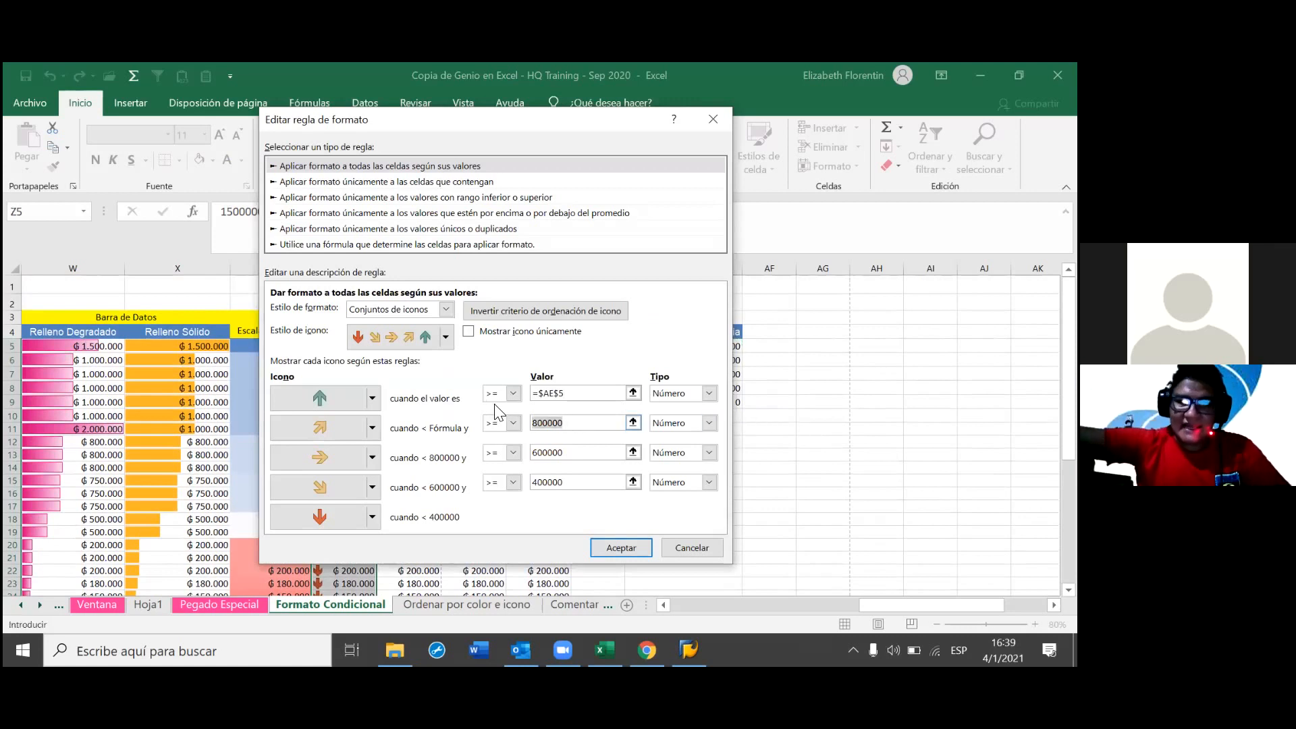
left_click(632, 423)
left_click(702, 361)
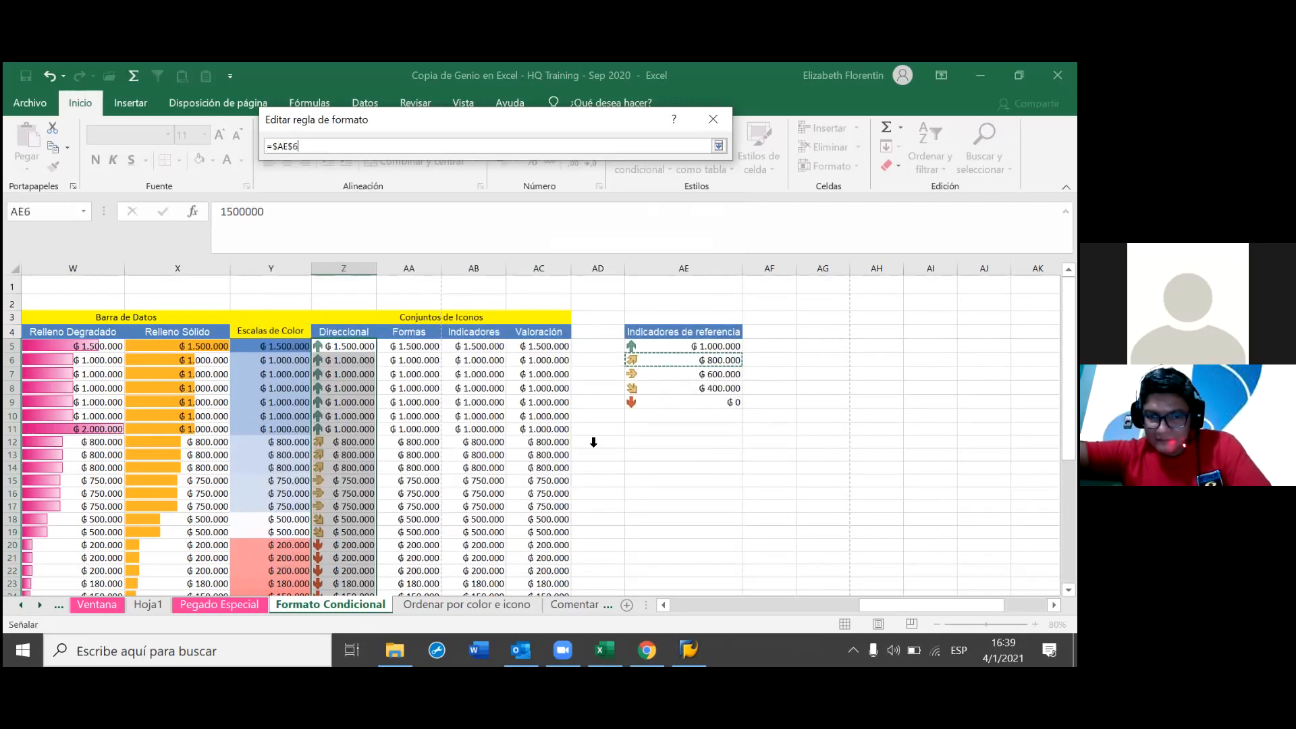
key("Return")
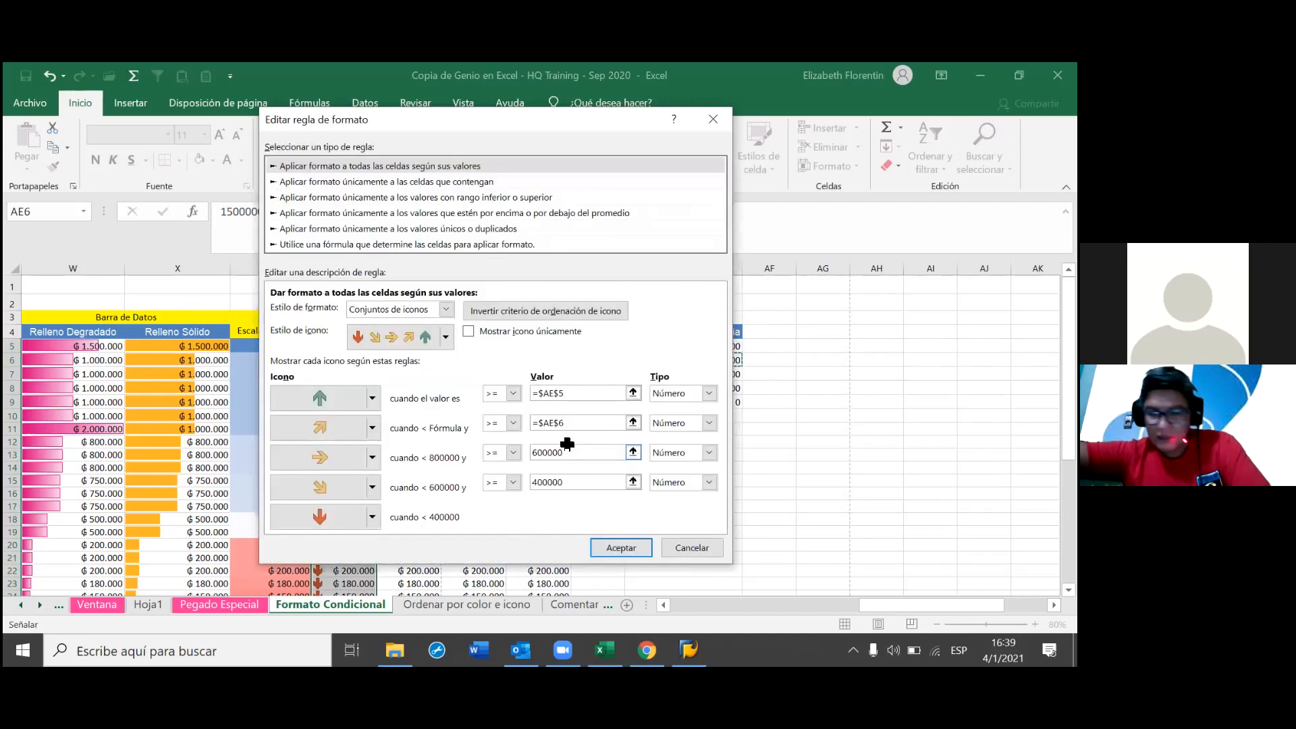
left_click(632, 452)
left_click(717, 373)
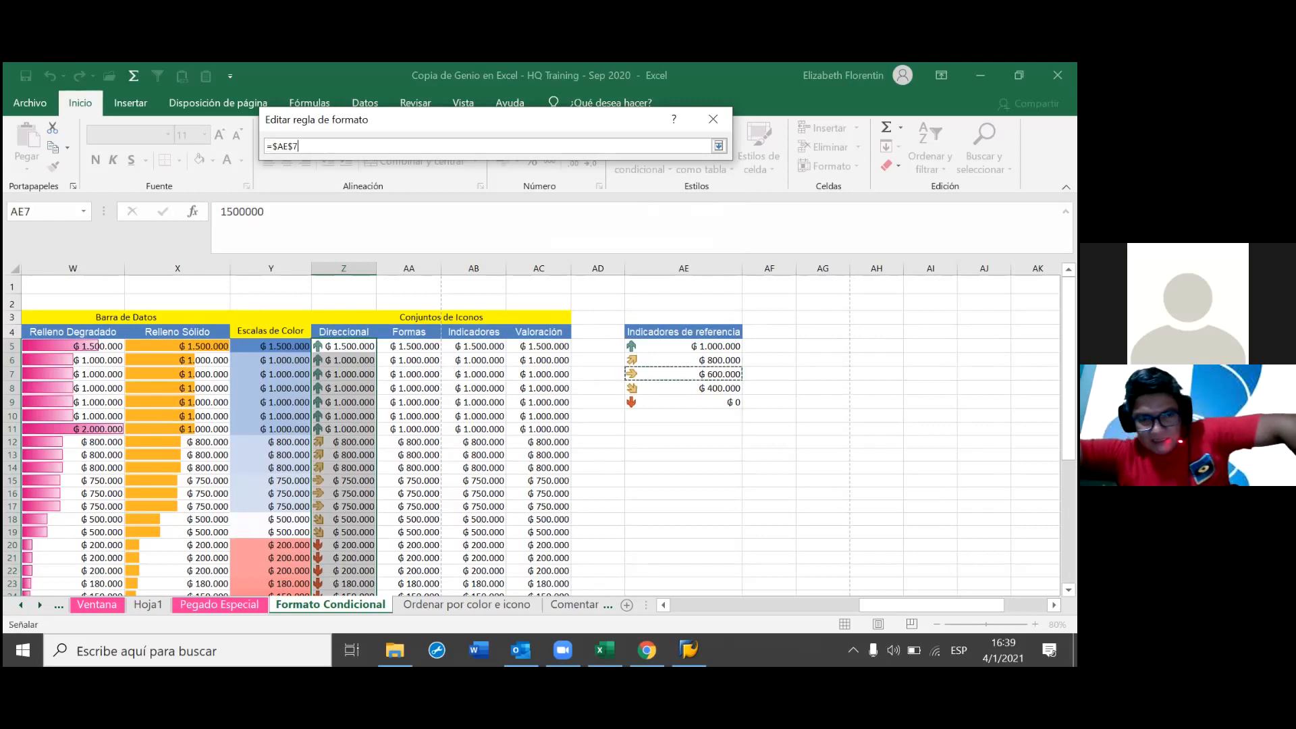
key("Return")
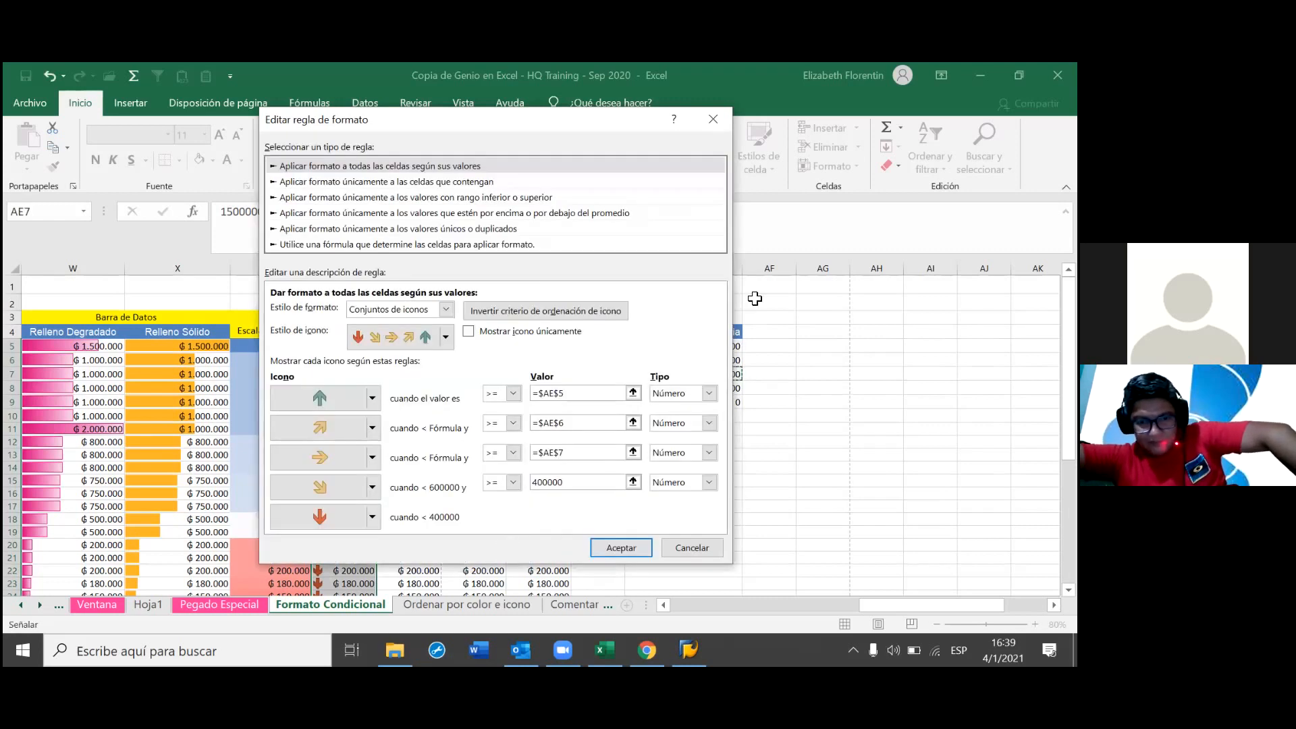
- Set the diagonal-down arrow's threshold to =$AE$8 and apply the edited icon set rule
left_click(632, 481)
left_click(735, 389)
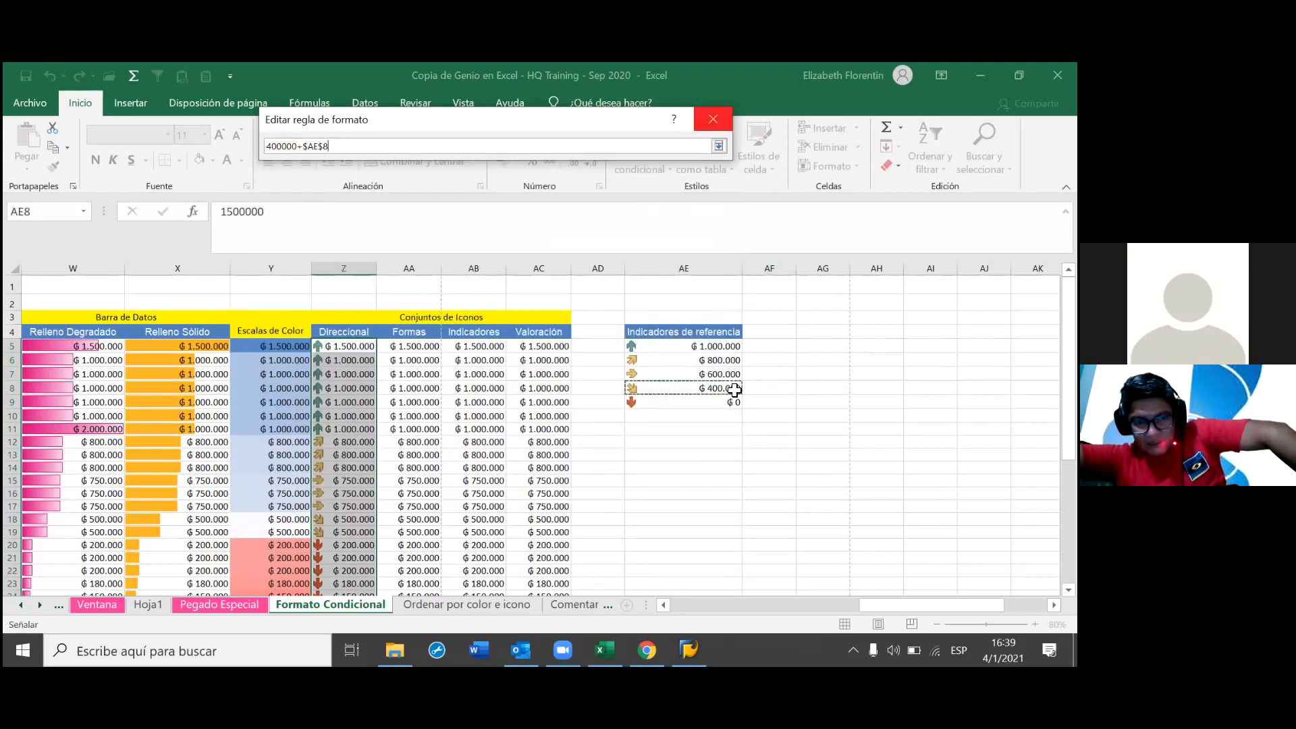
key("Return")
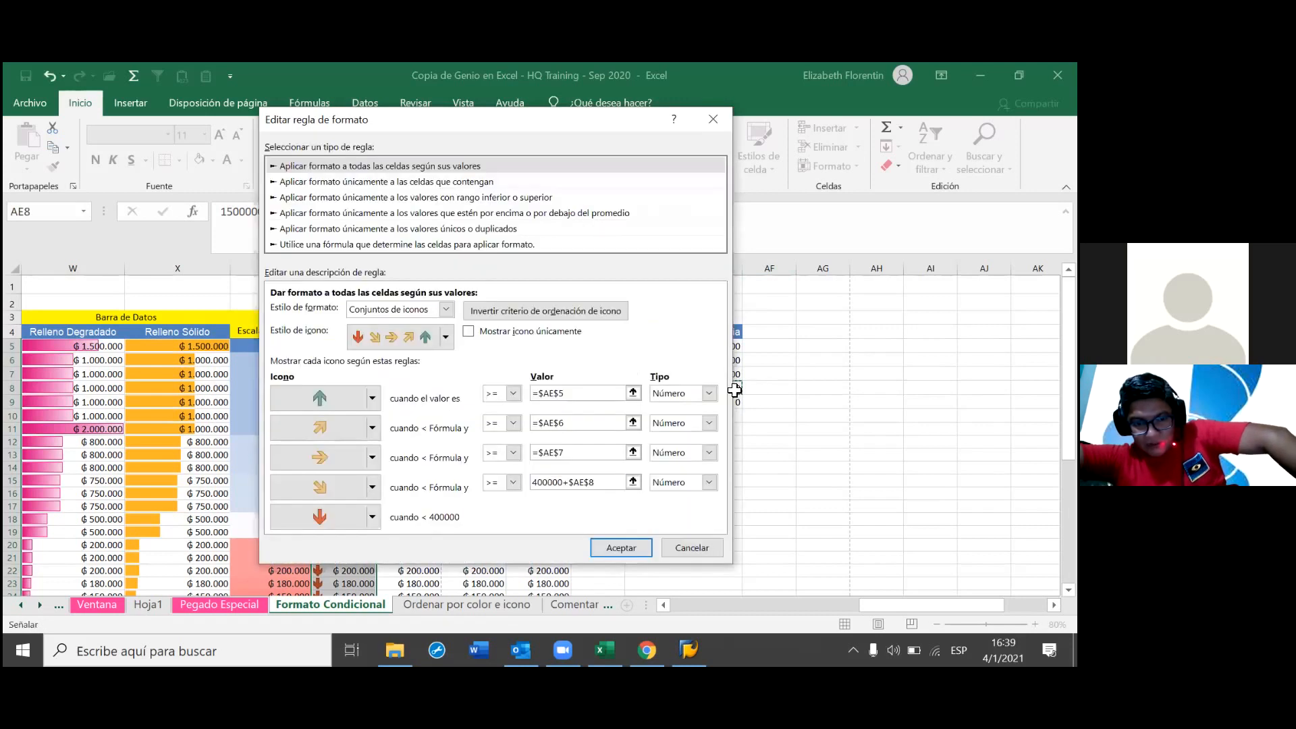
left_click_drag(572, 482, 512, 488)
key("Delete")
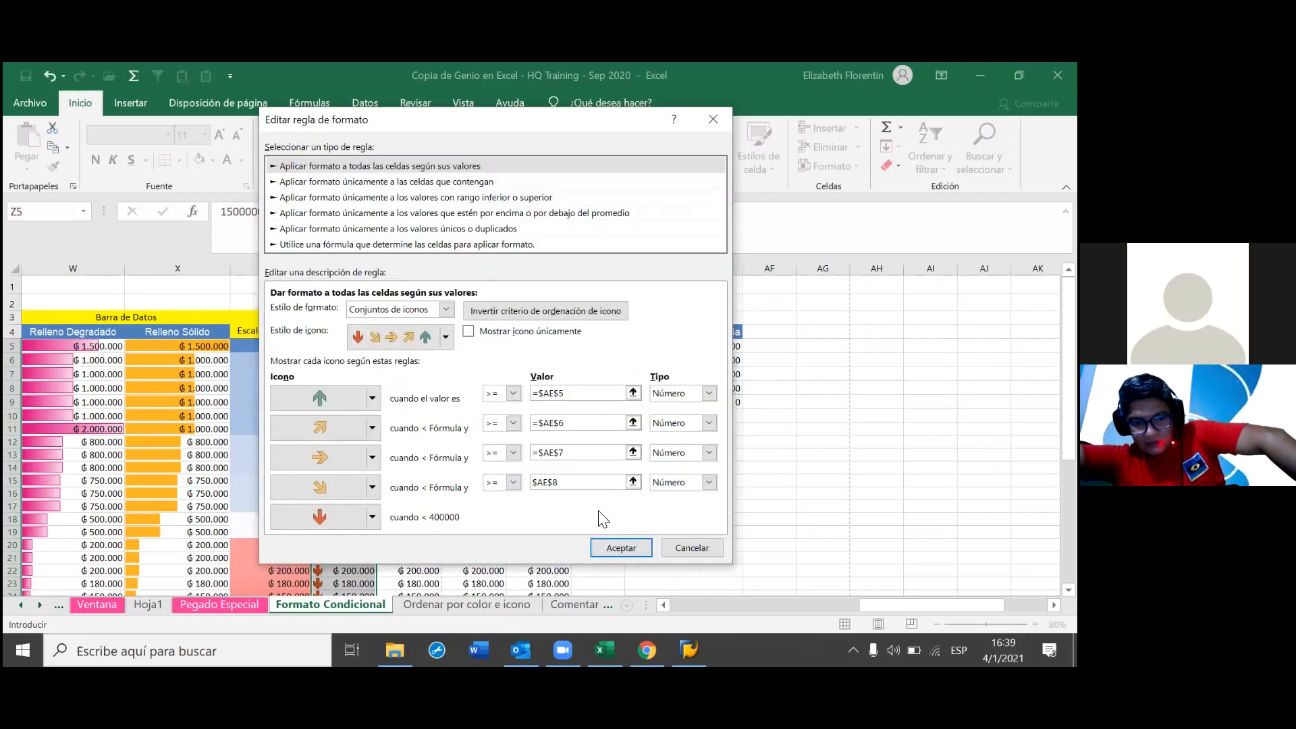
type("=")
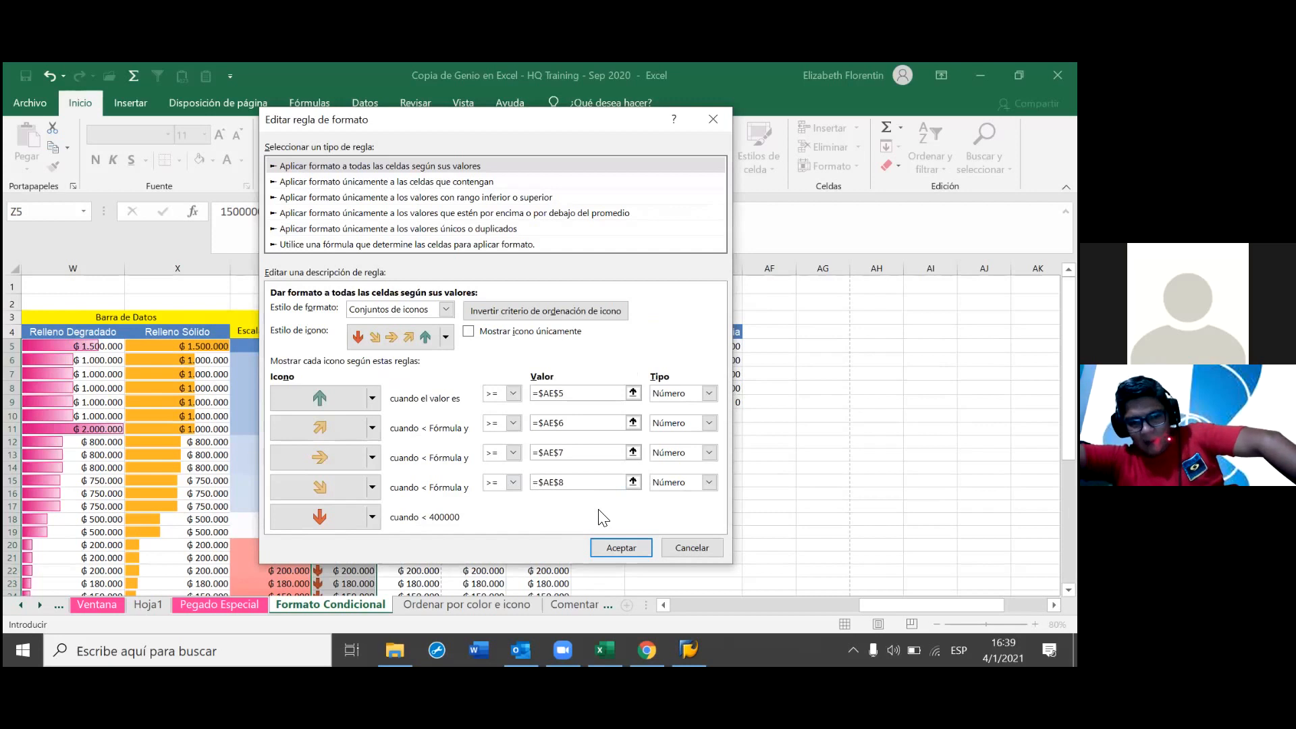
left_click(637, 547)
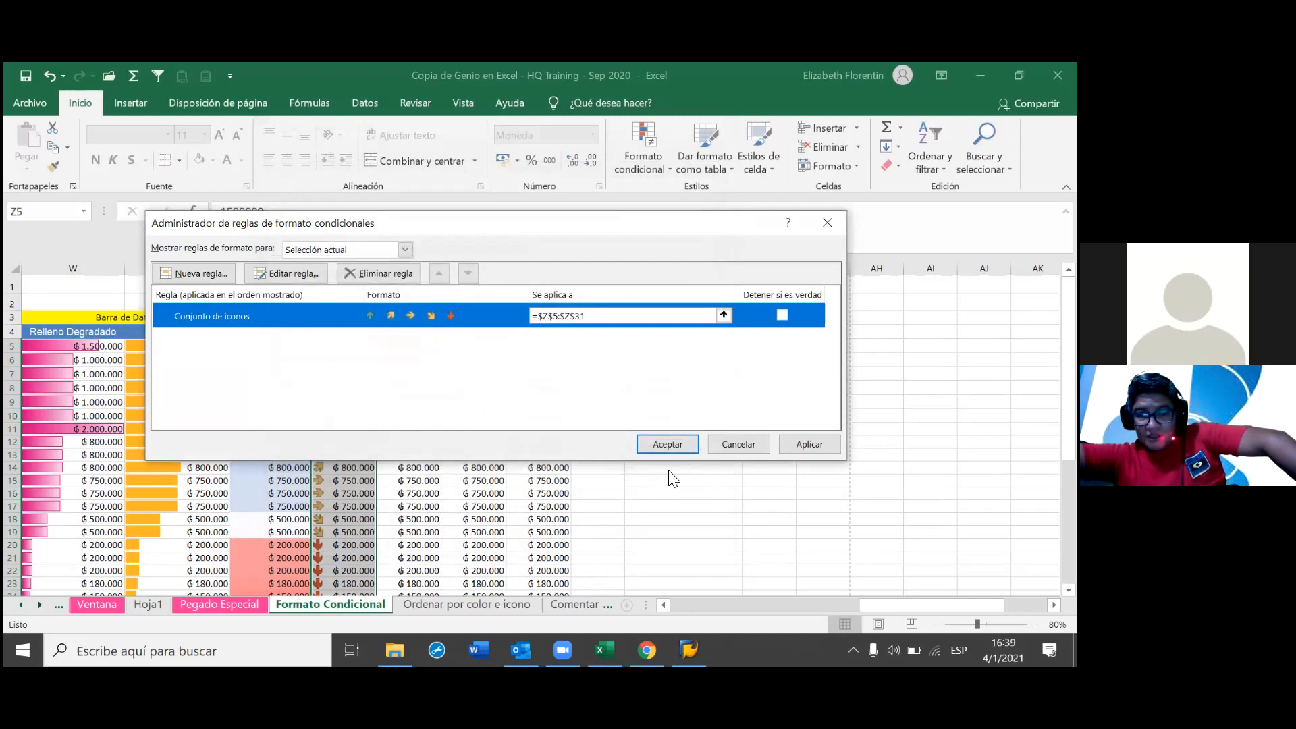
key("Return")
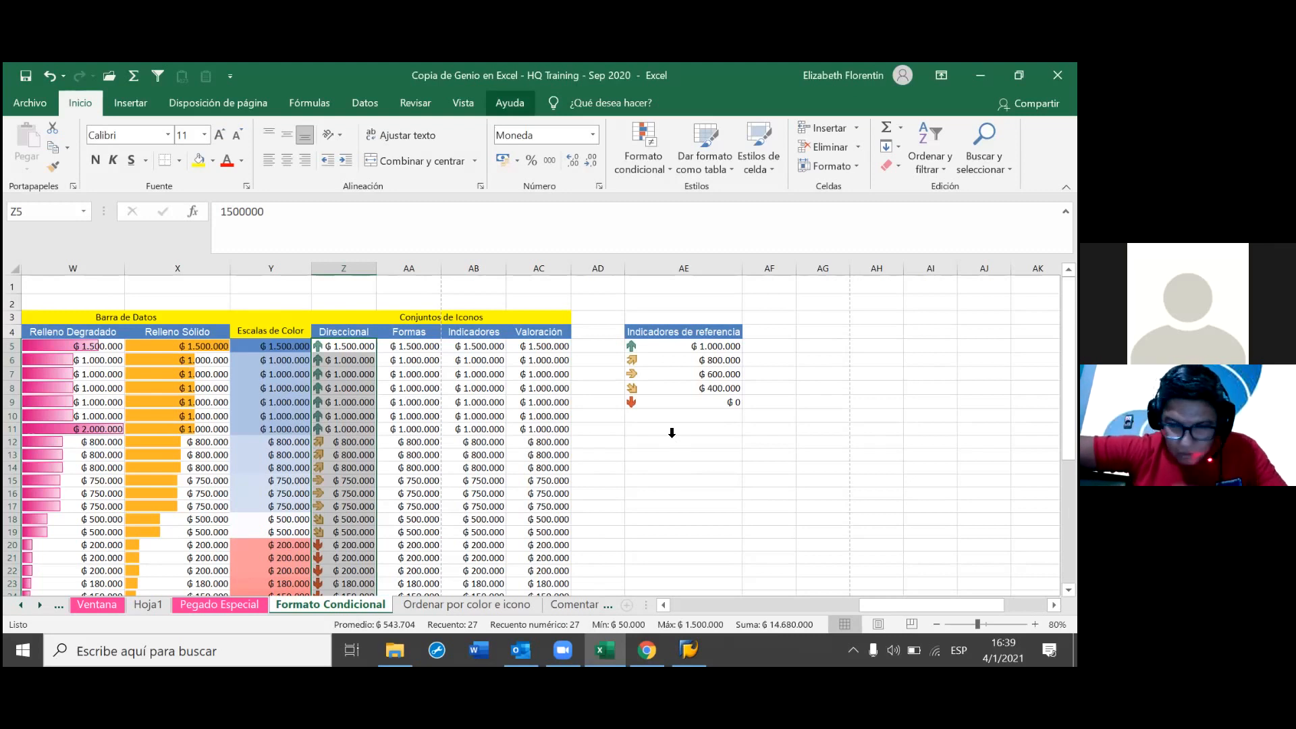
- Change the green up arrow's reference amount in AE5 to 1300000
left_click(423, 415)
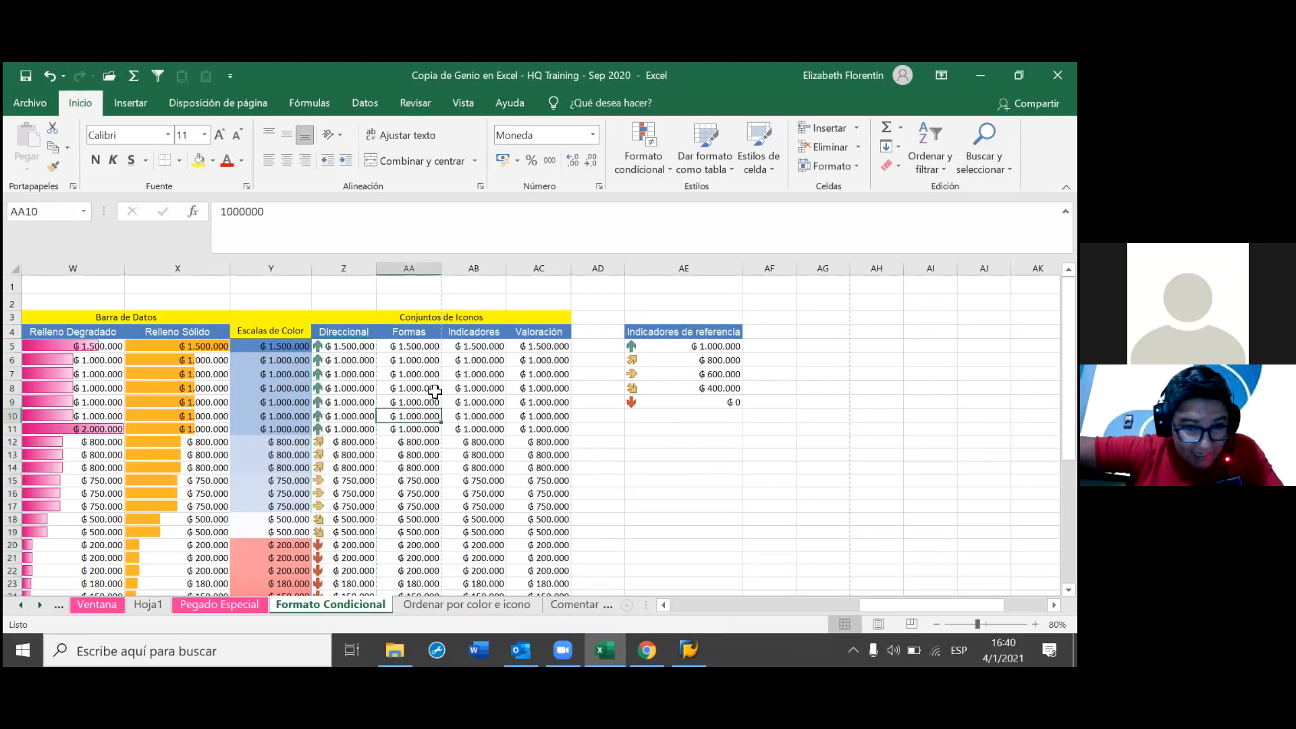
left_click(732, 347)
type("1.300.")
type("000")
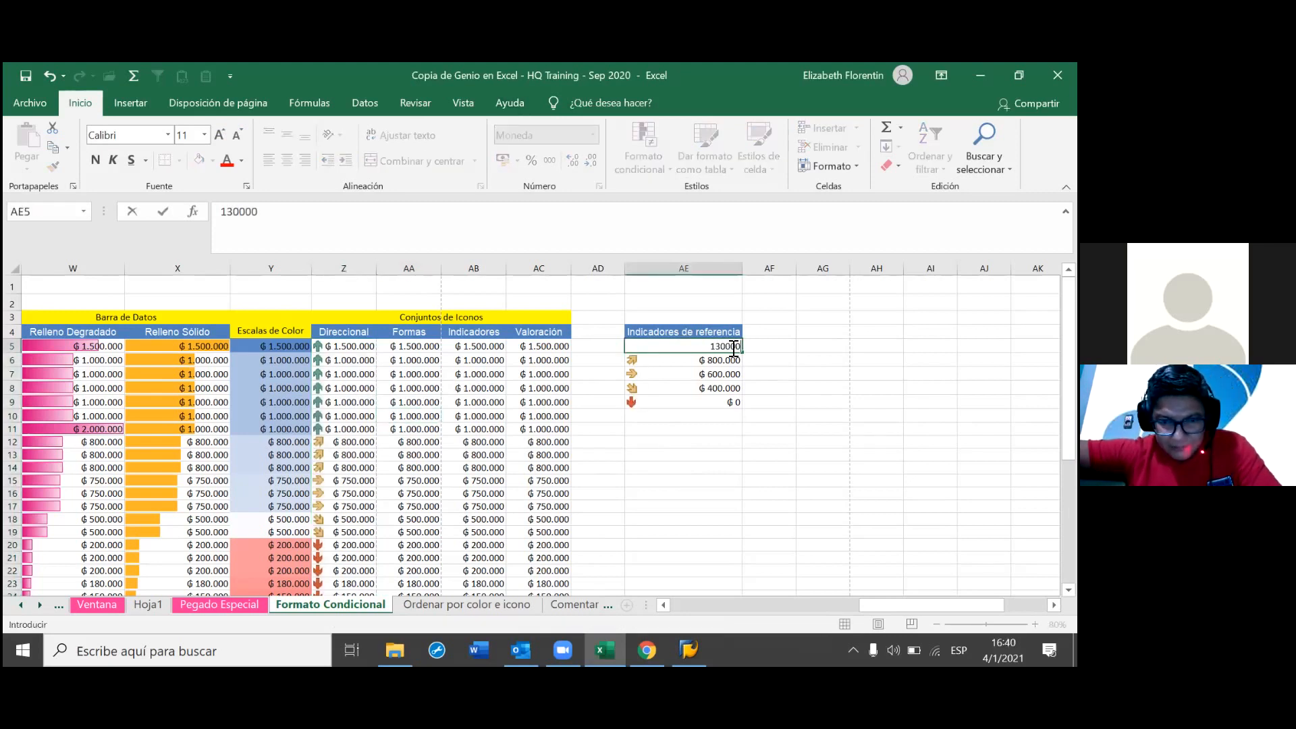
key("Return")
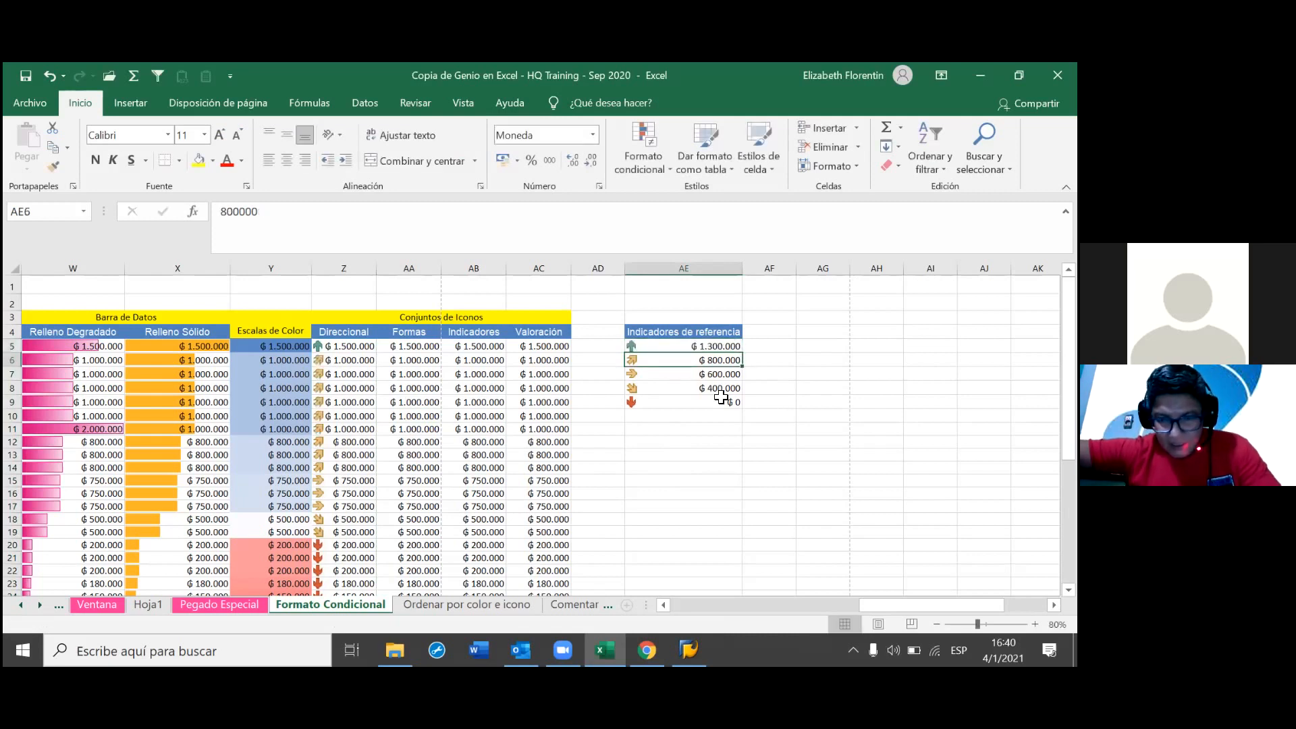
left_click(714, 352)
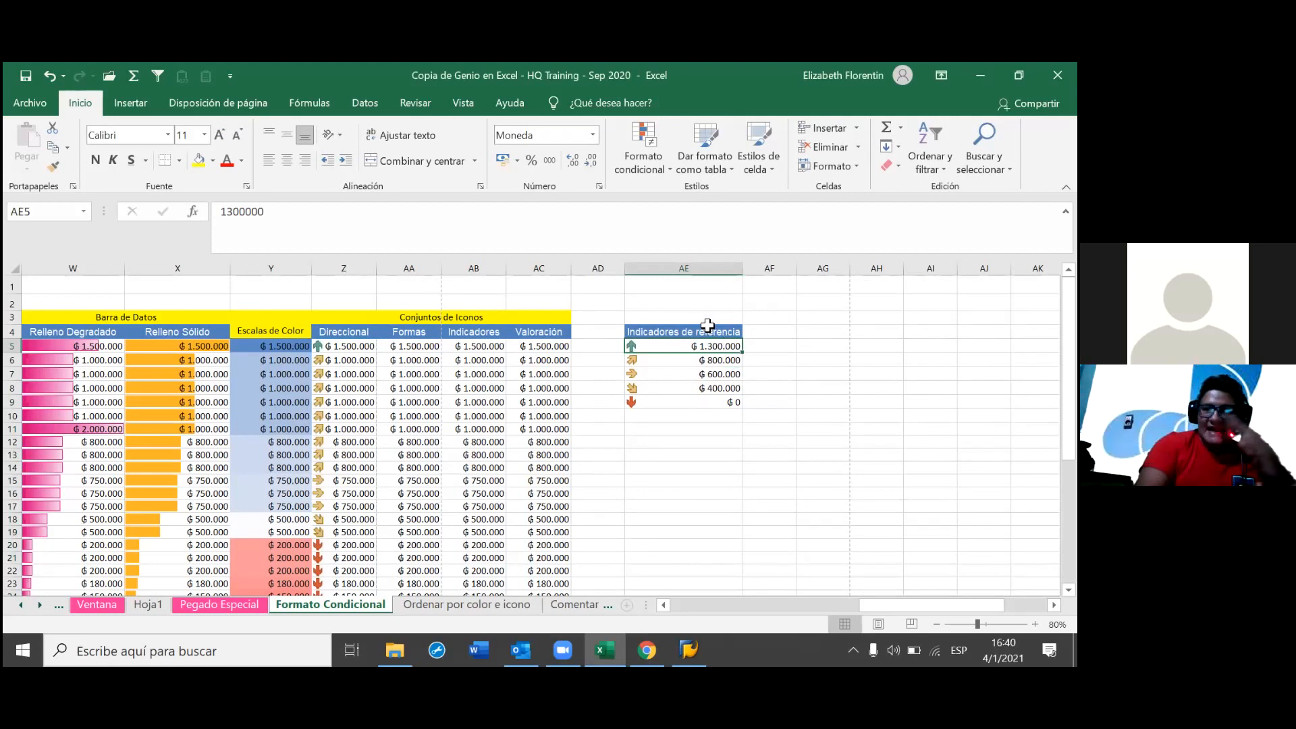
left_click_drag(706, 331, 713, 420)
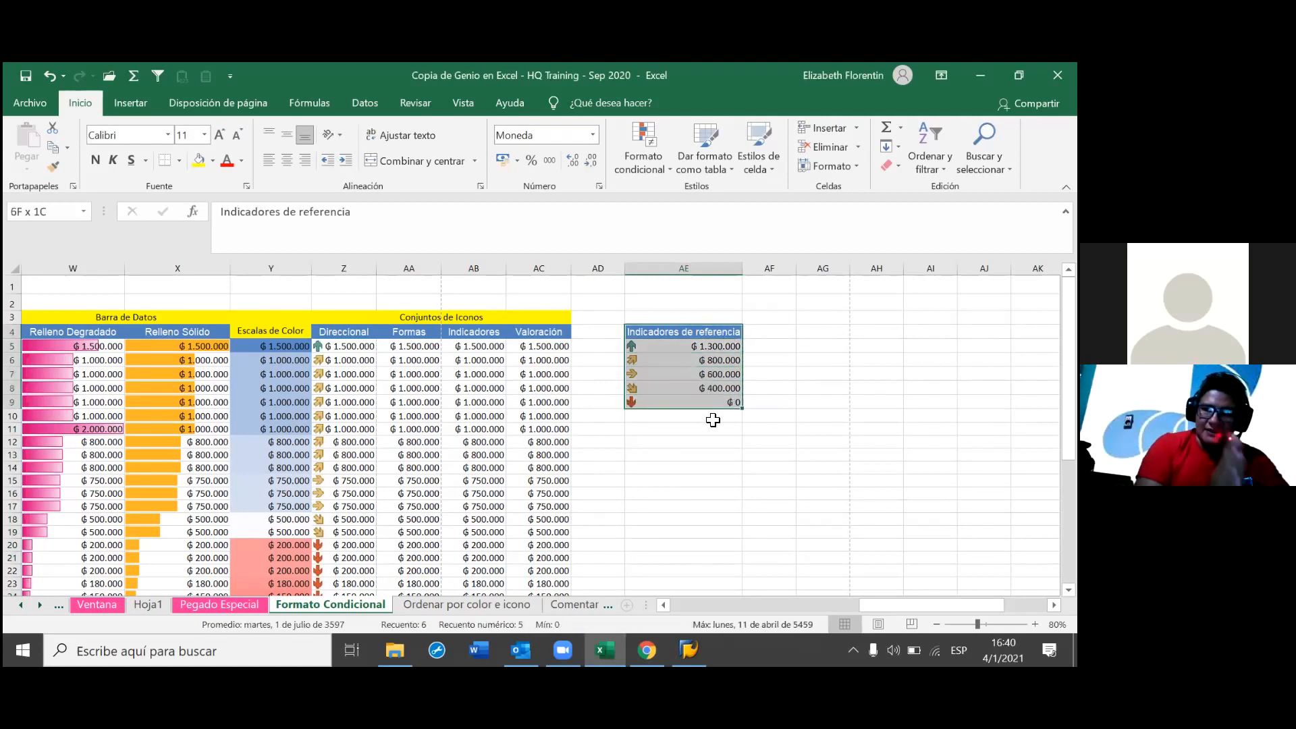
left_click(690, 456)
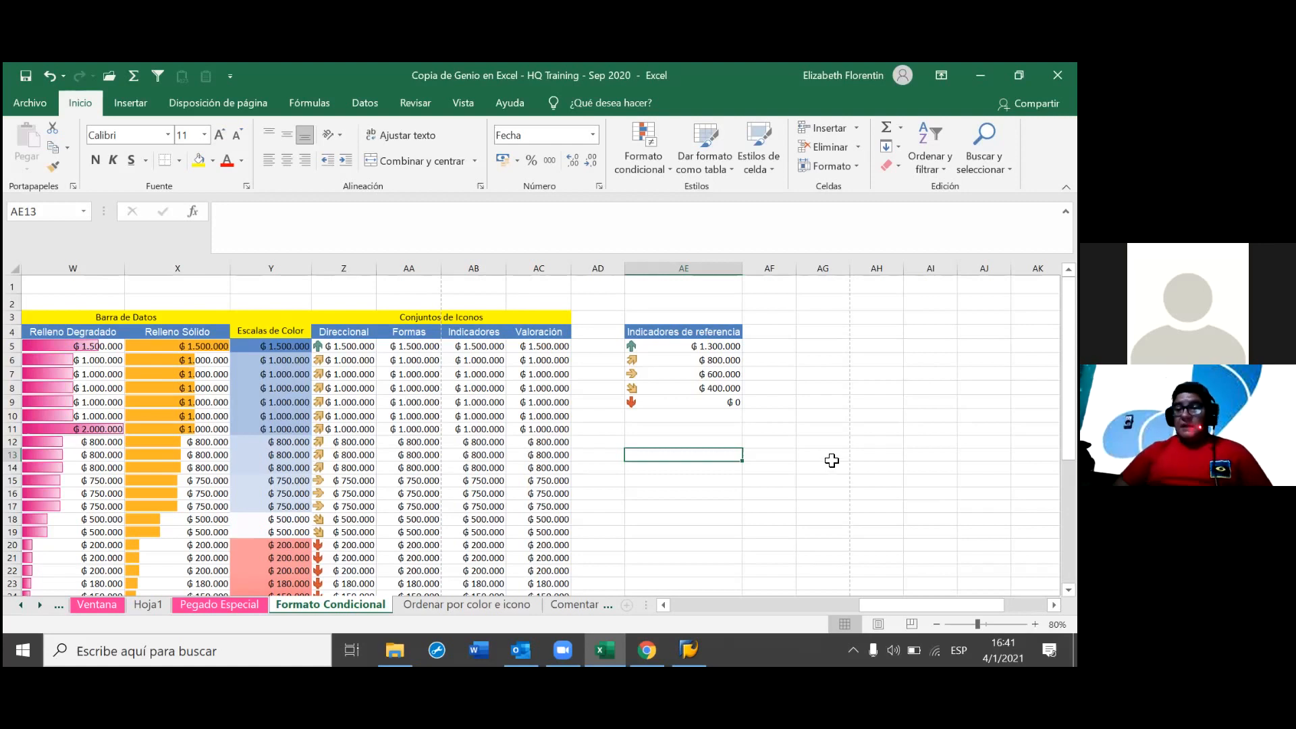
left_click_drag(929, 606, 780, 616)
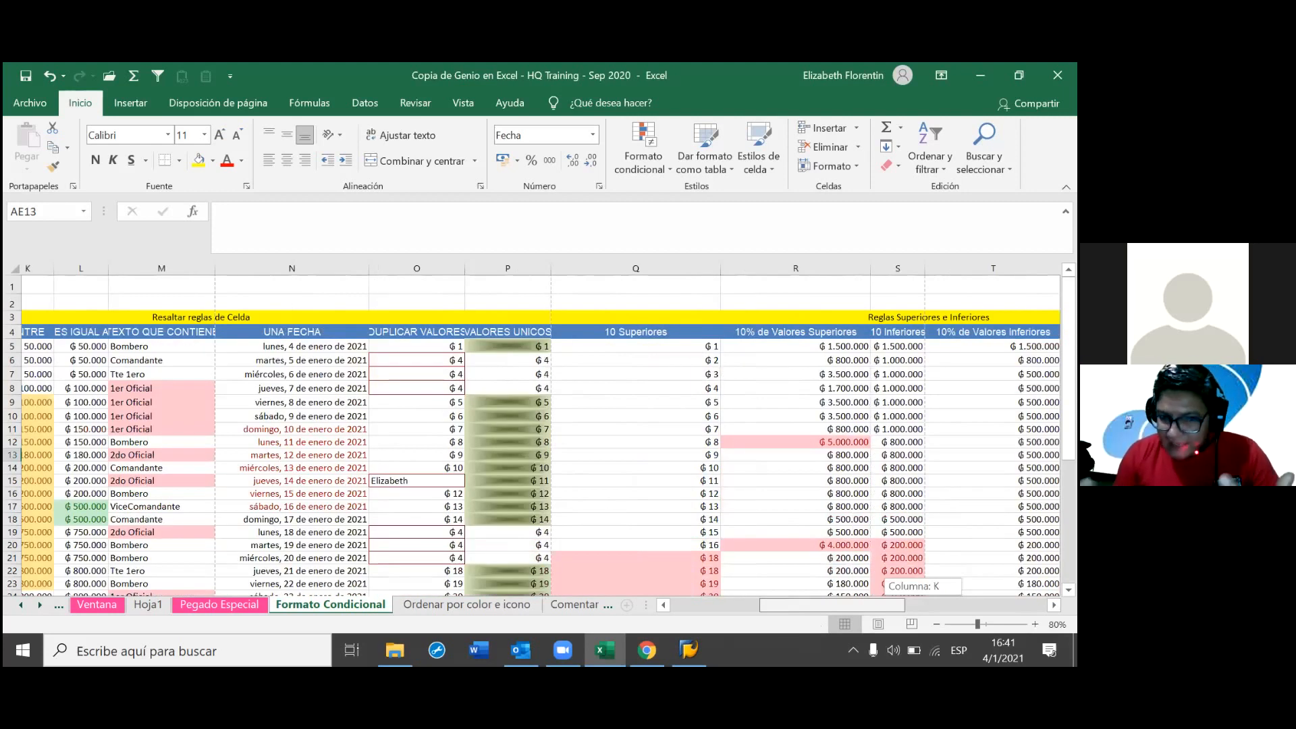
left_click_drag(780, 605, 839, 561)
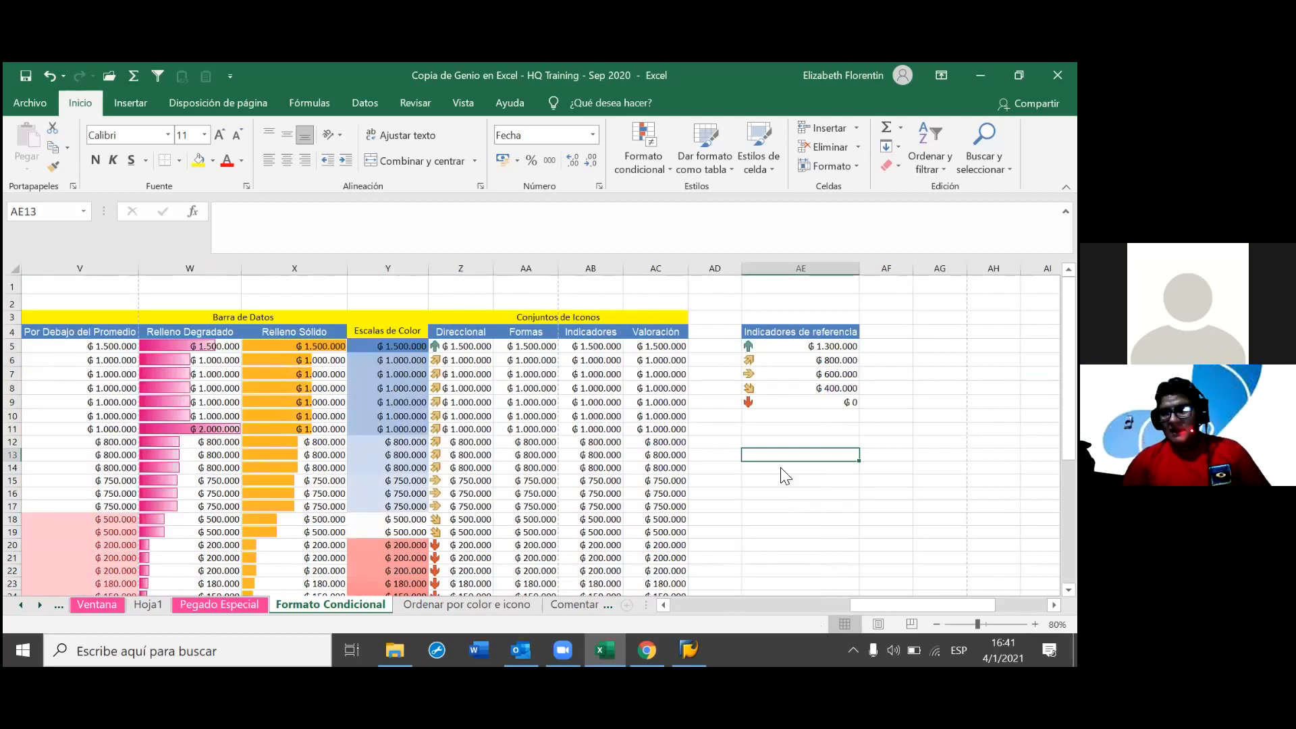
left_click(542, 349)
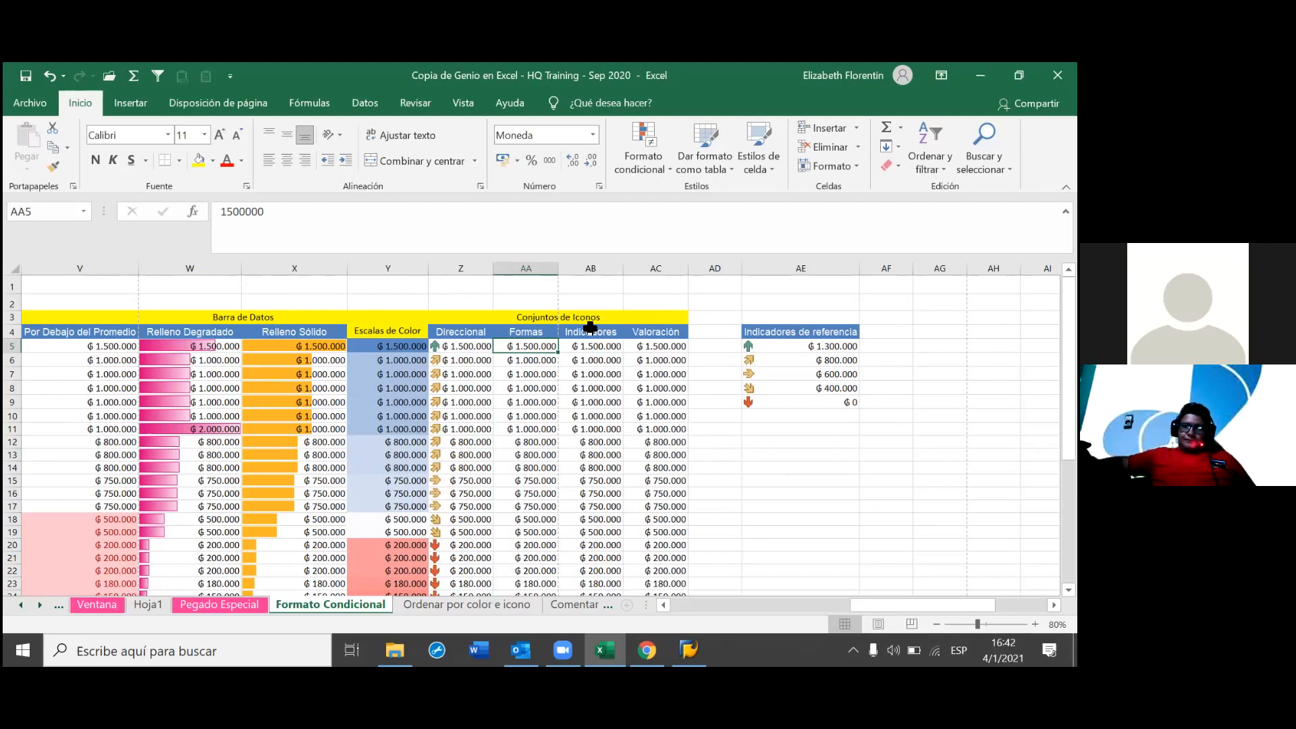
left_click_drag(534, 349, 538, 589)
scroll(478, 373, "up", 1)
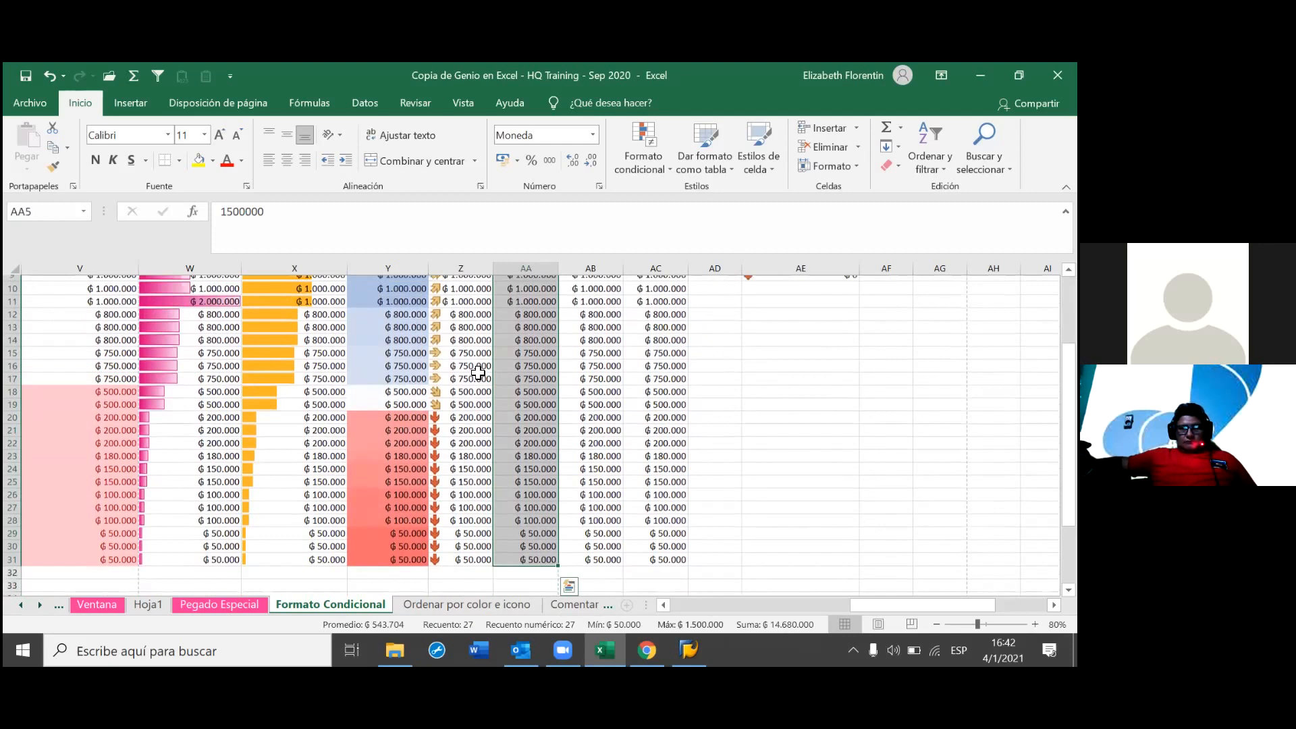
scroll(478, 373, "up", 3)
scroll(664, 340, "up", 2)
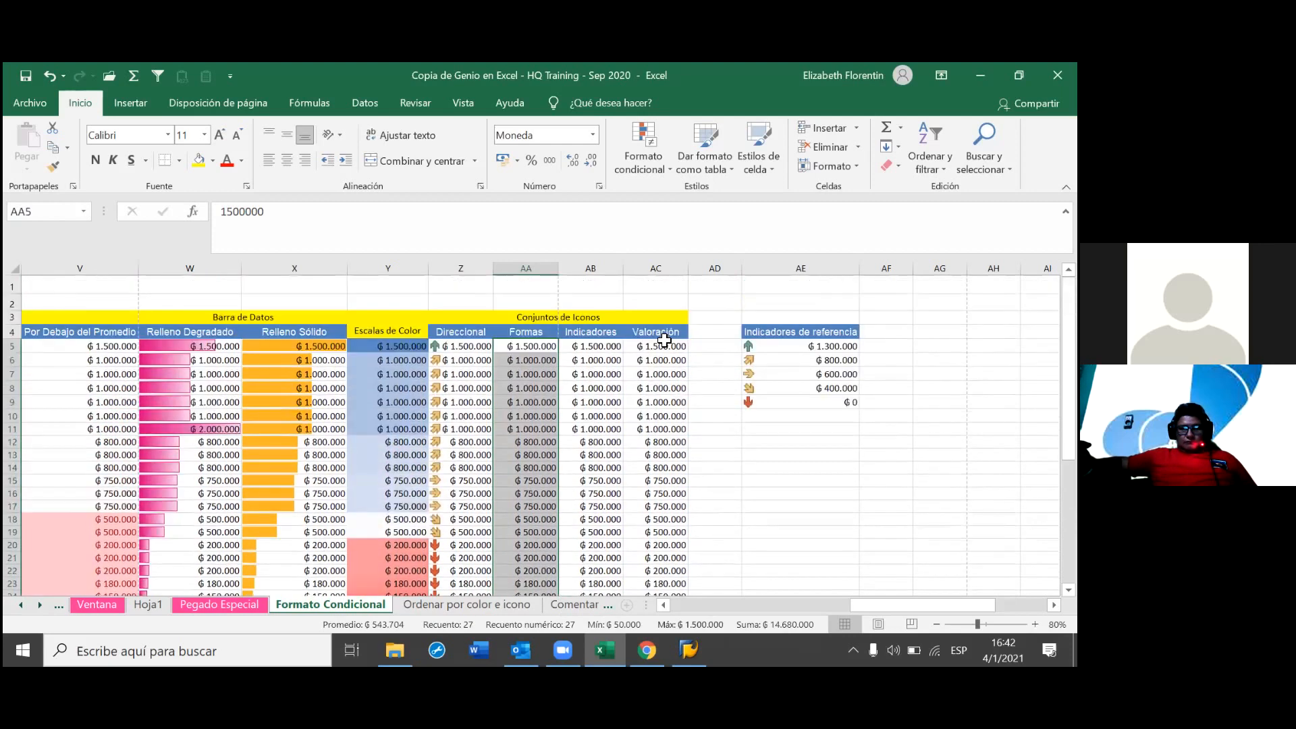
- Reverse the icon order in the icon set rule of the Direccional values in Z5:Z31 and apply the rule
key("Left")
key("ctrl+shift+Down")
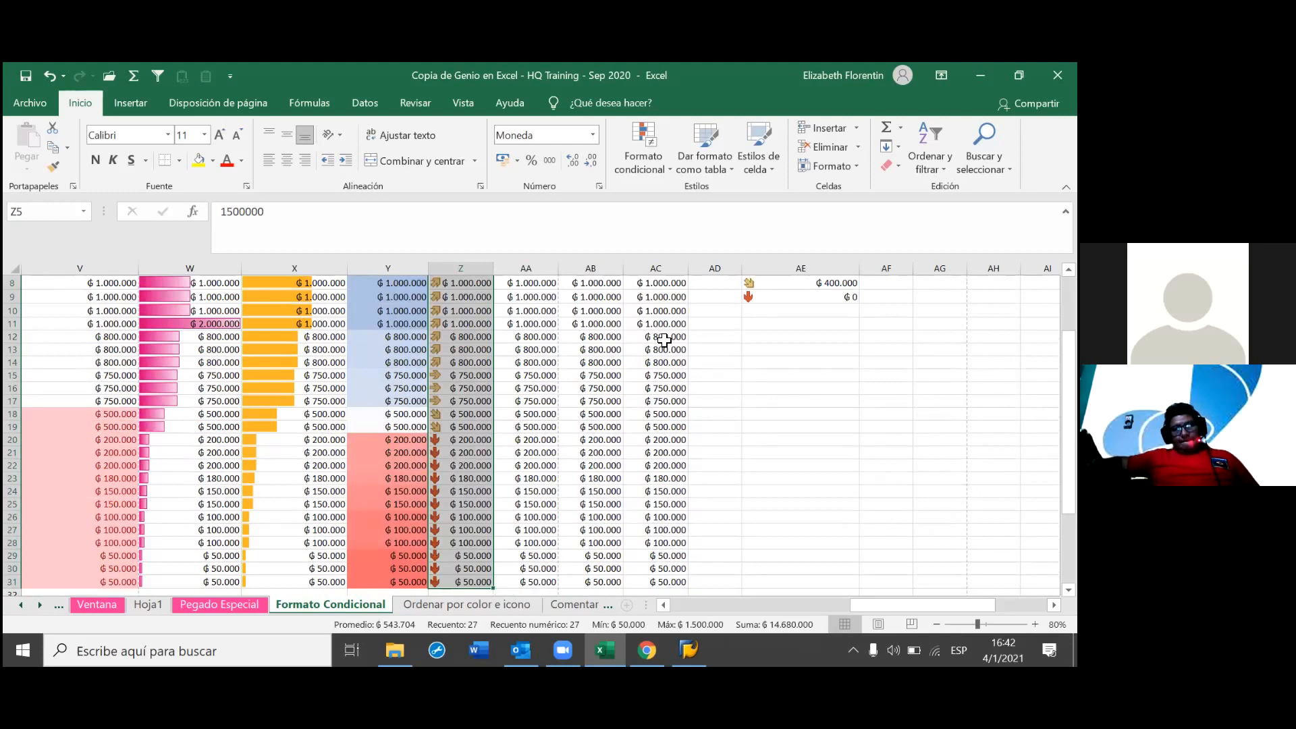
left_click(668, 168)
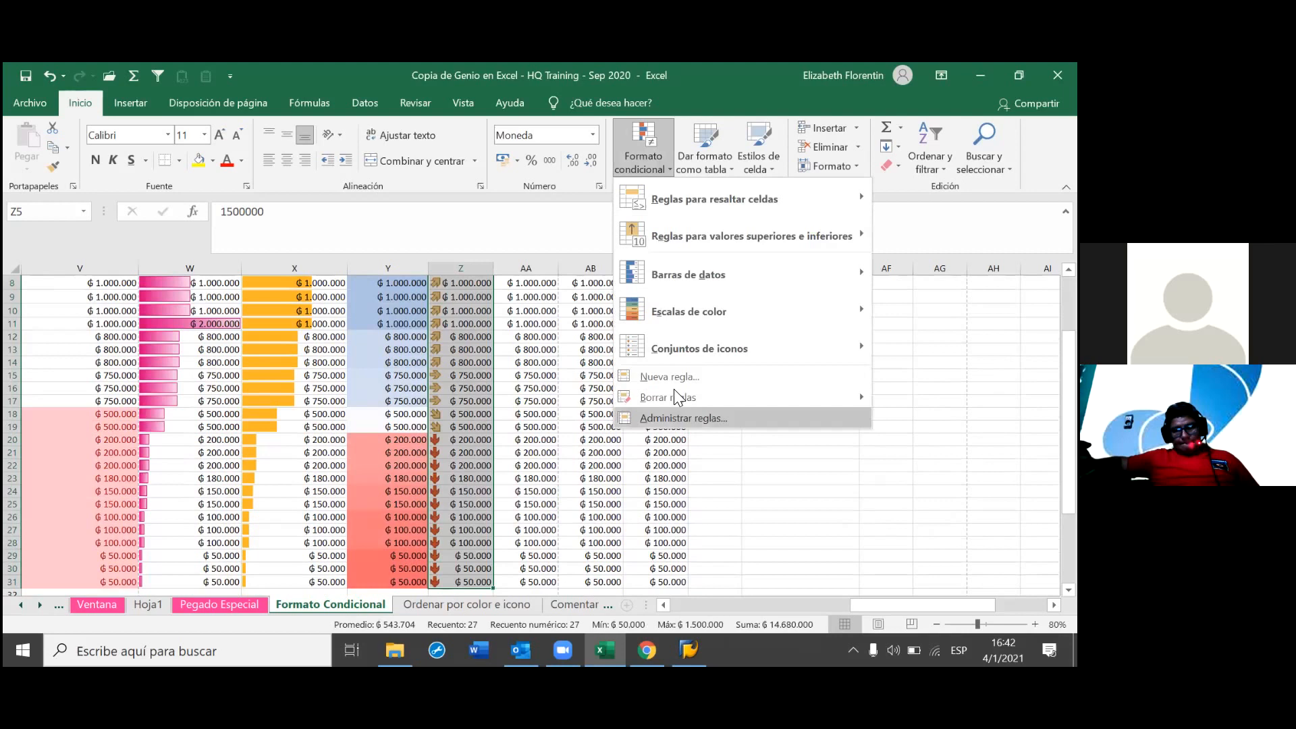
scroll(679, 397, "up", 2)
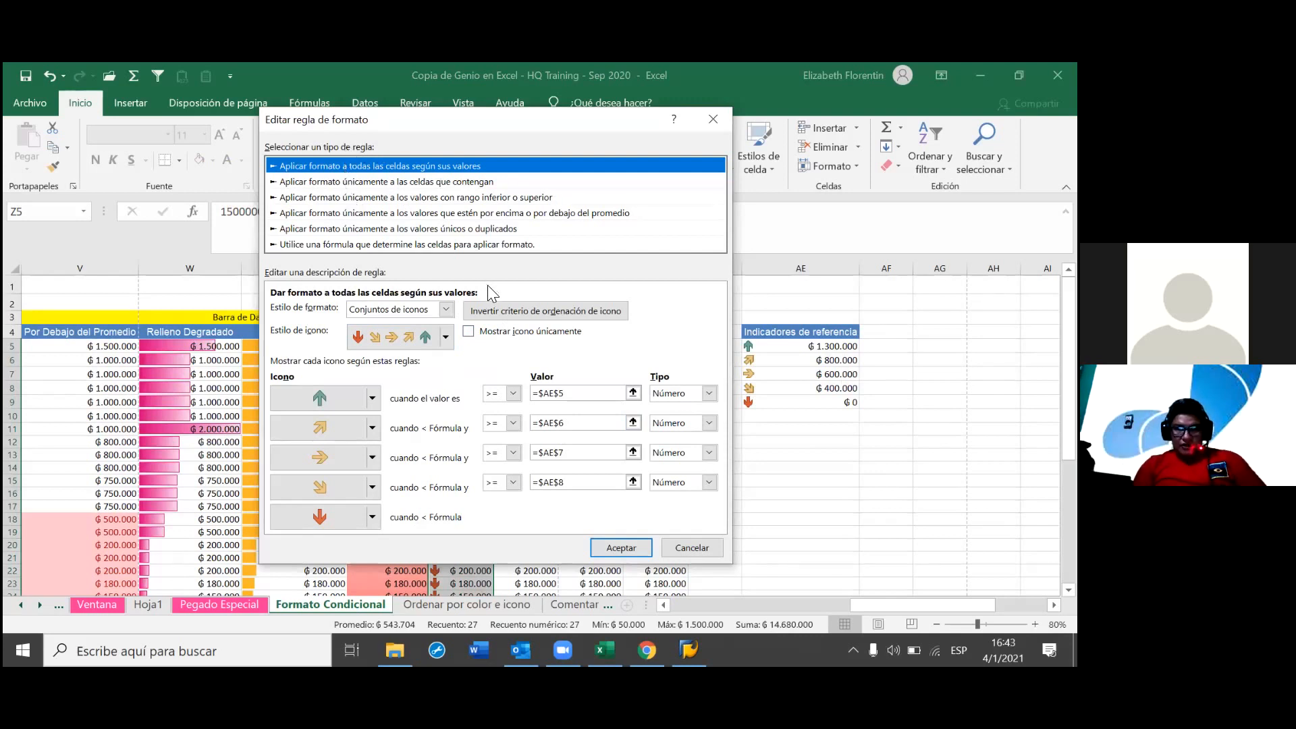
left_click(559, 312)
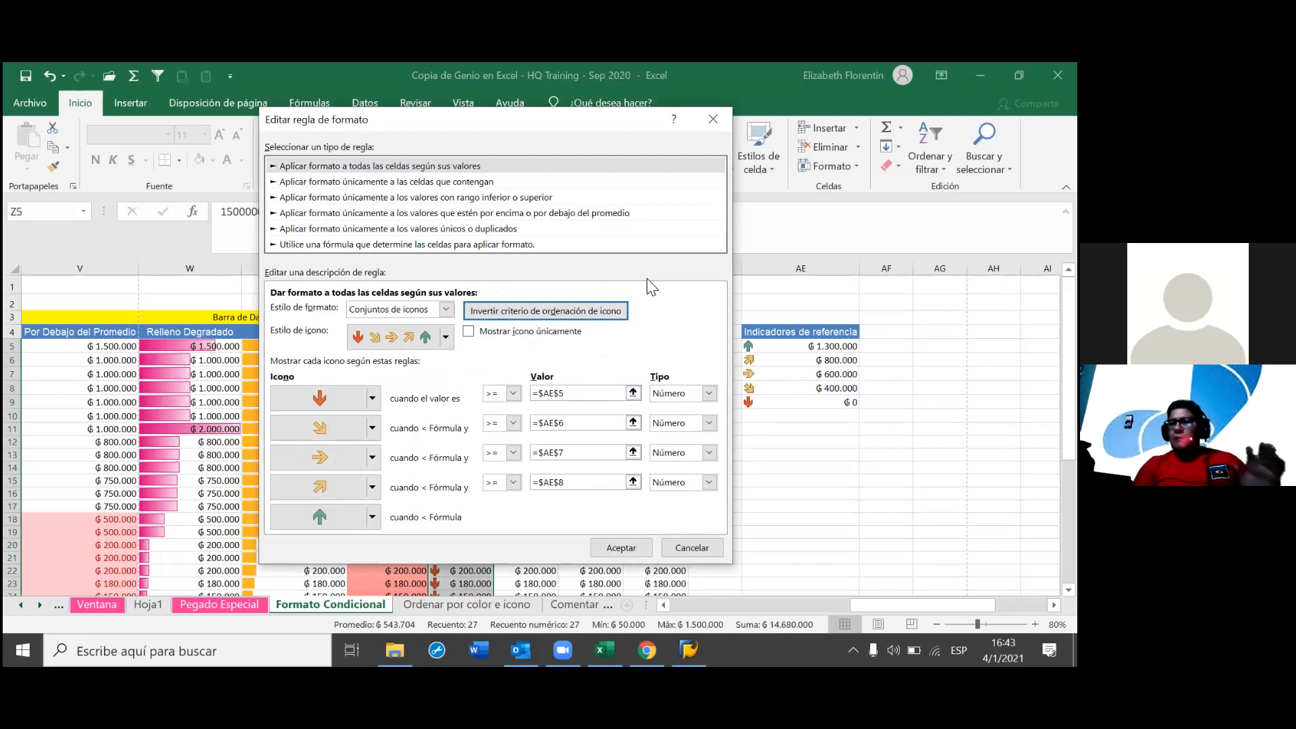
left_click(618, 547)
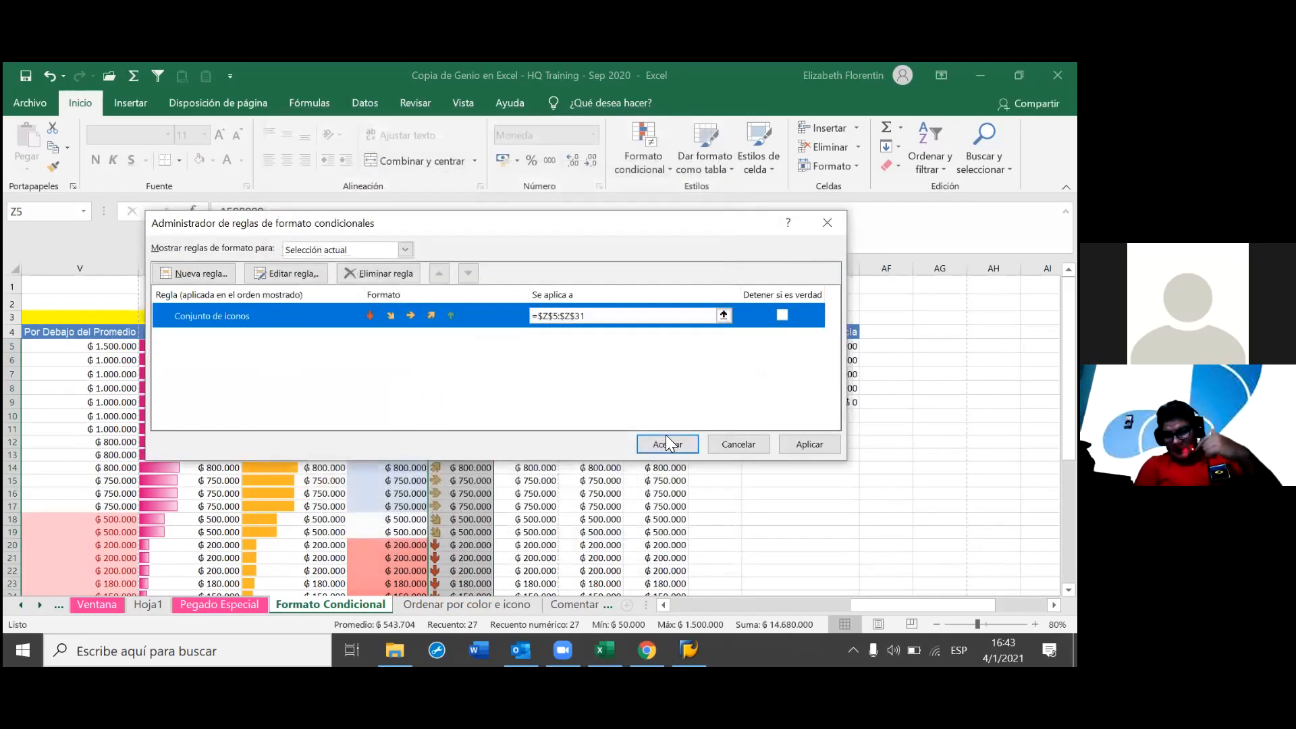
left_click(666, 440)
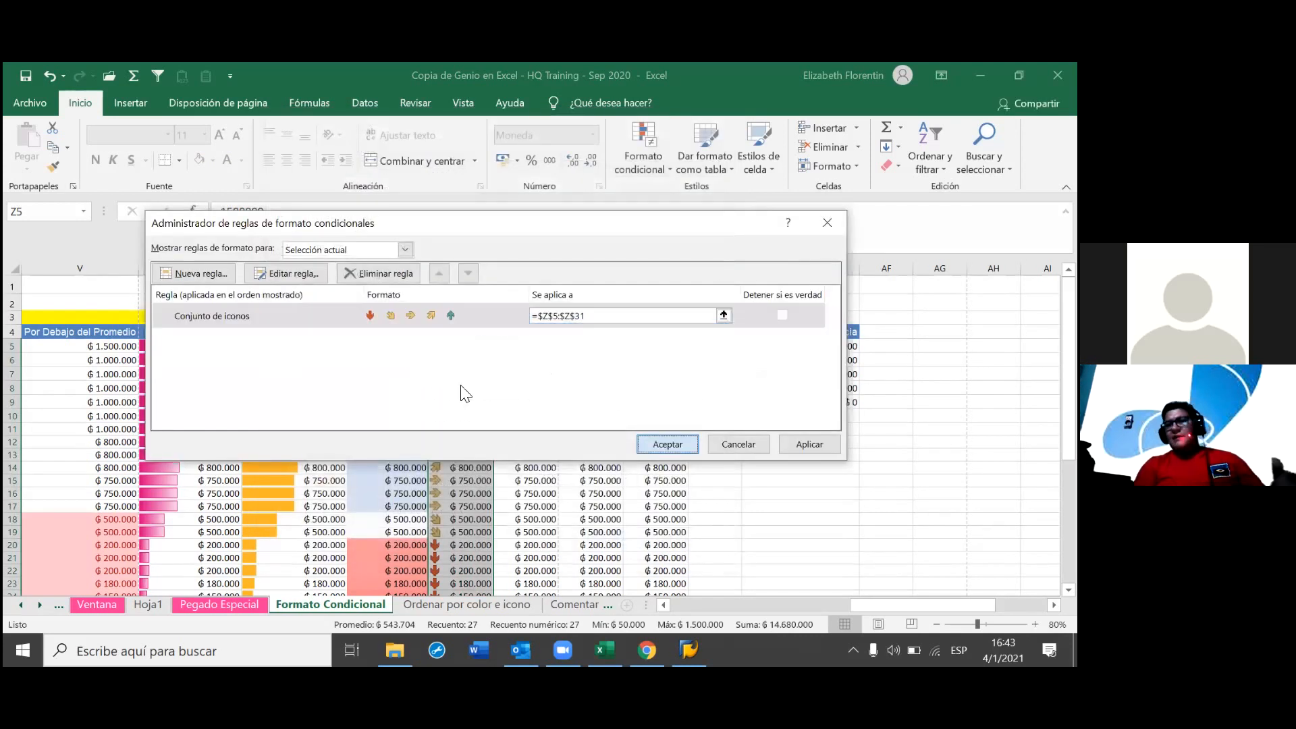
key("Return")
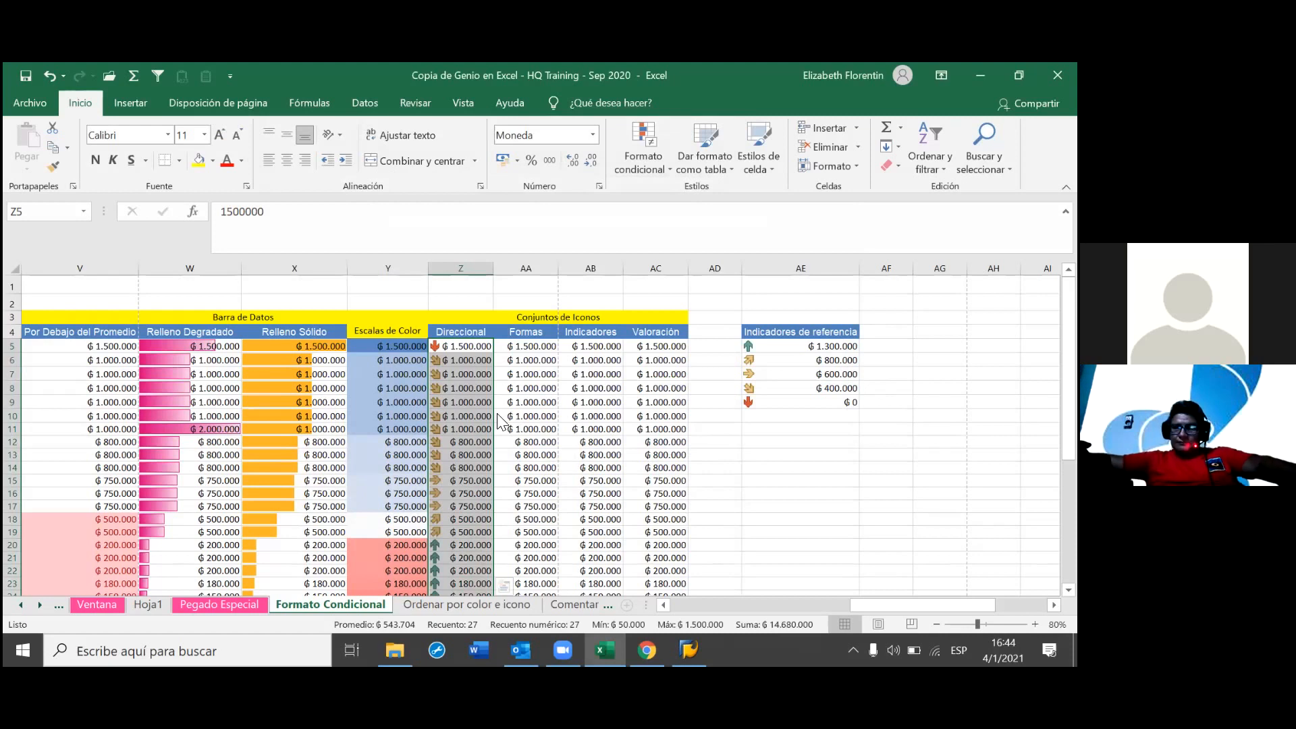
- Copy the format of Z5 over the Direccional values below it with Format Painter
left_click(478, 345)
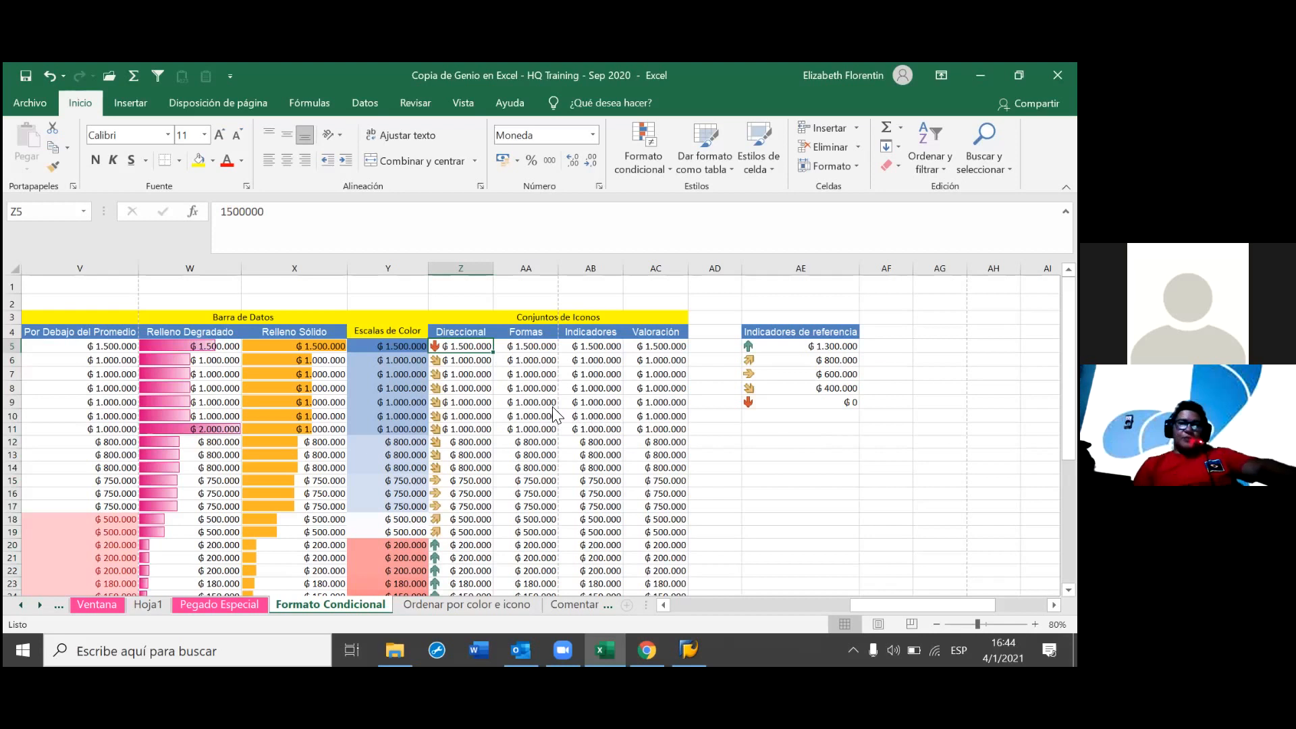
left_click(54, 162)
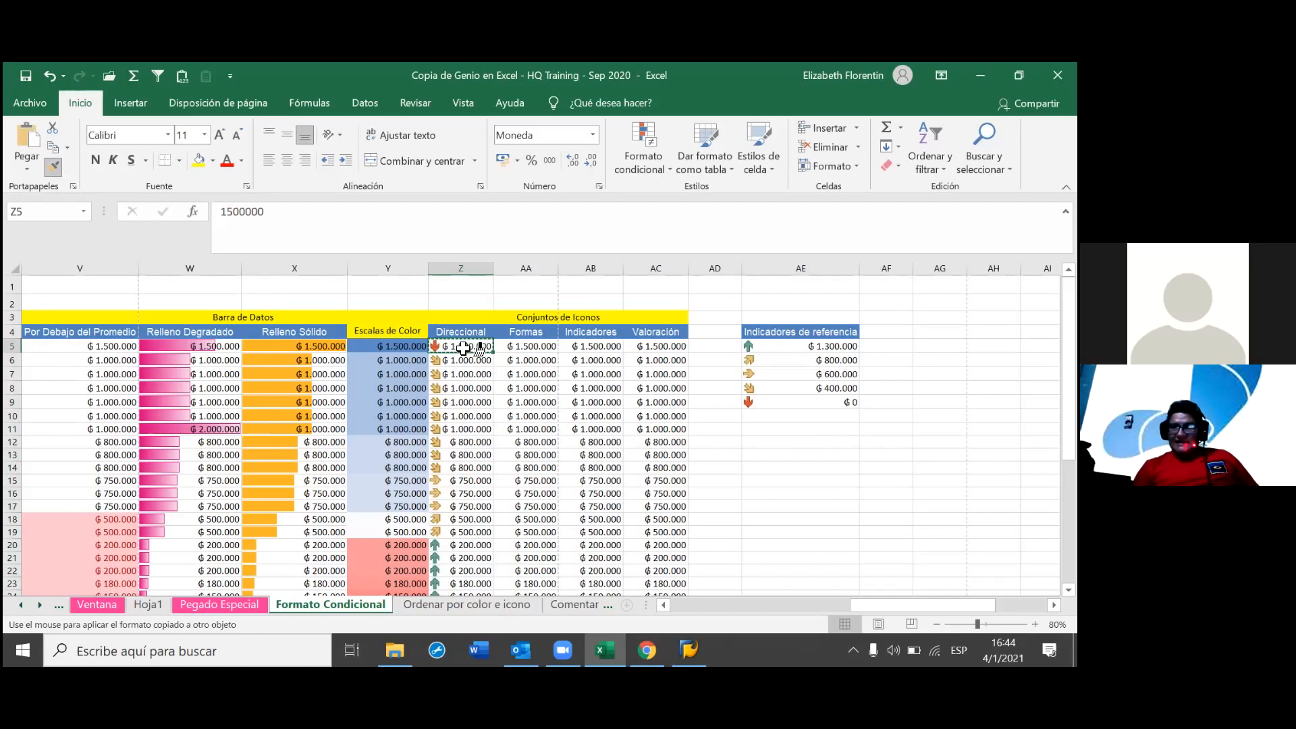
mouse_move(464, 351)
left_mouse_down()
mouse_move(458, 640)
mouse_move(478, 598)
mouse_move(482, 526)
left_mouse_up()
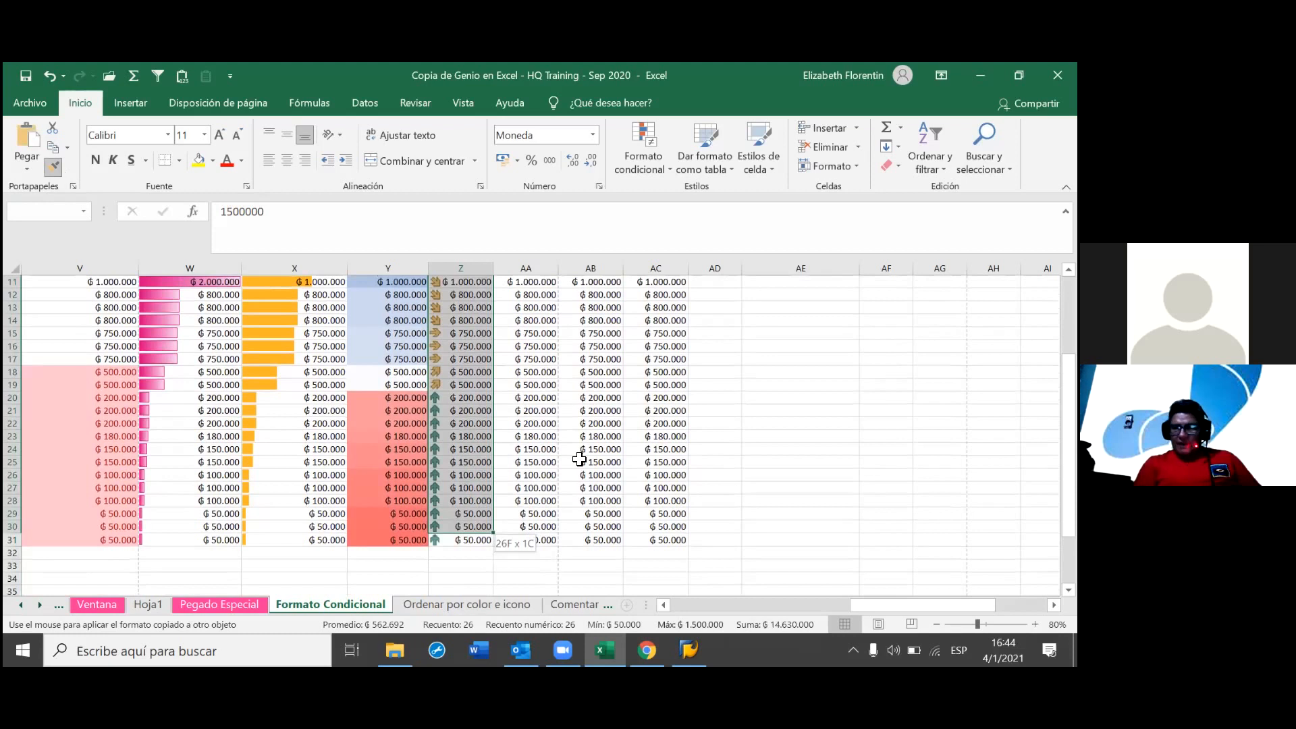
scroll(579, 459, "up", 4)
- Copy the icon formatting of Z5 to the reference amounts in AE5:AE9 with Format Painter
left_click(840, 349)
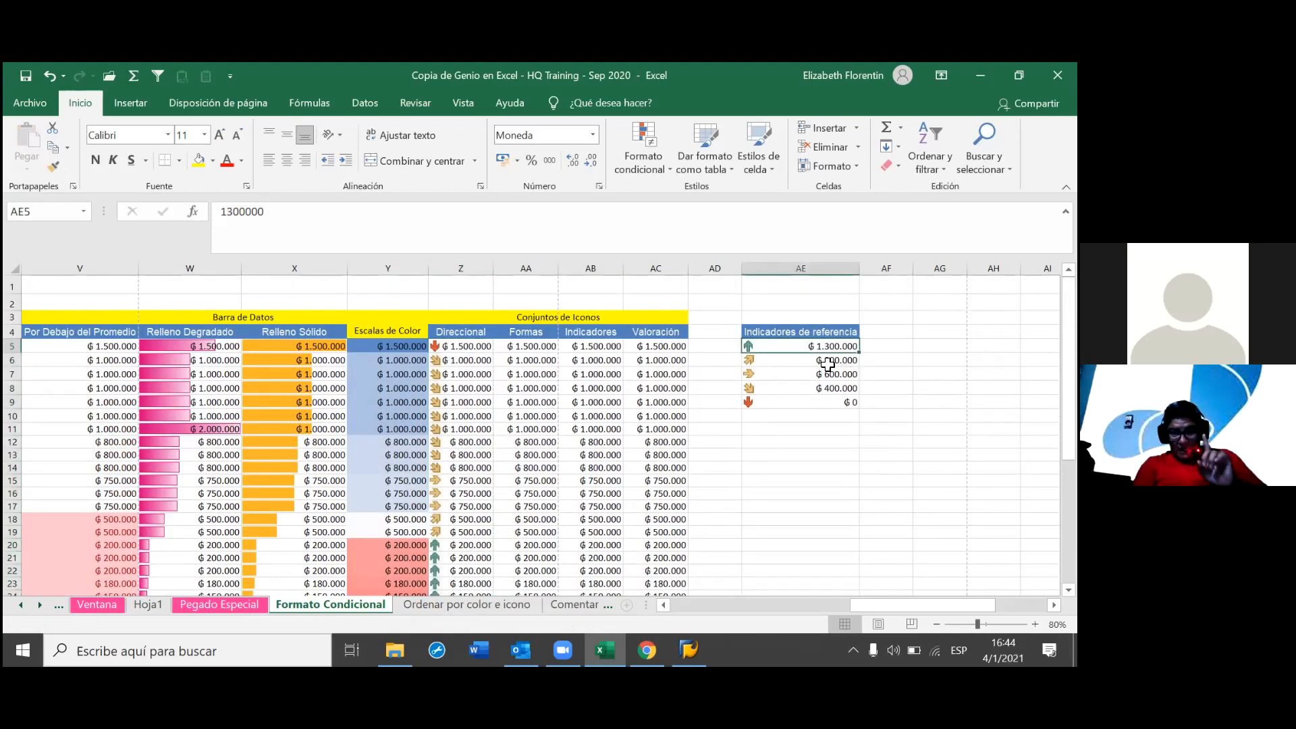
left_click(481, 349)
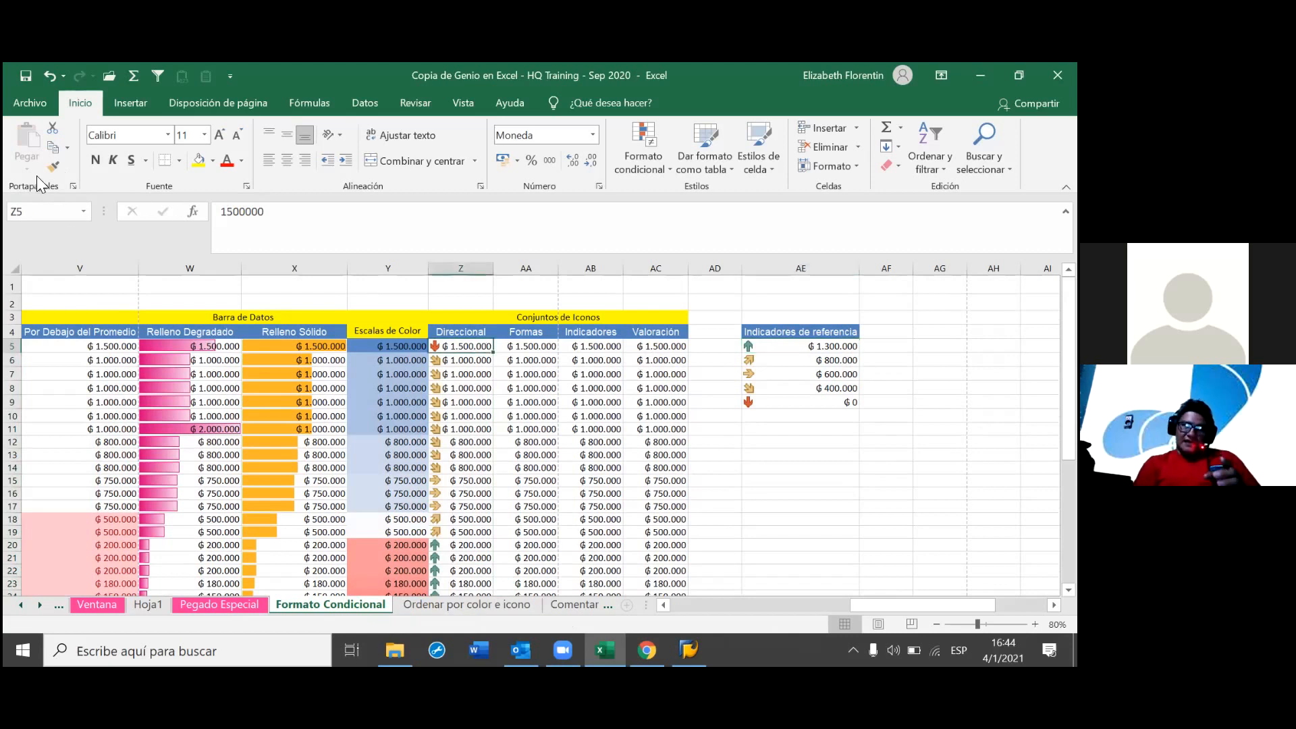
left_click(53, 166)
mouse_move(828, 345)
left_mouse_down()
mouse_move(799, 401)
mouse_move(783, 401)
left_mouse_up()
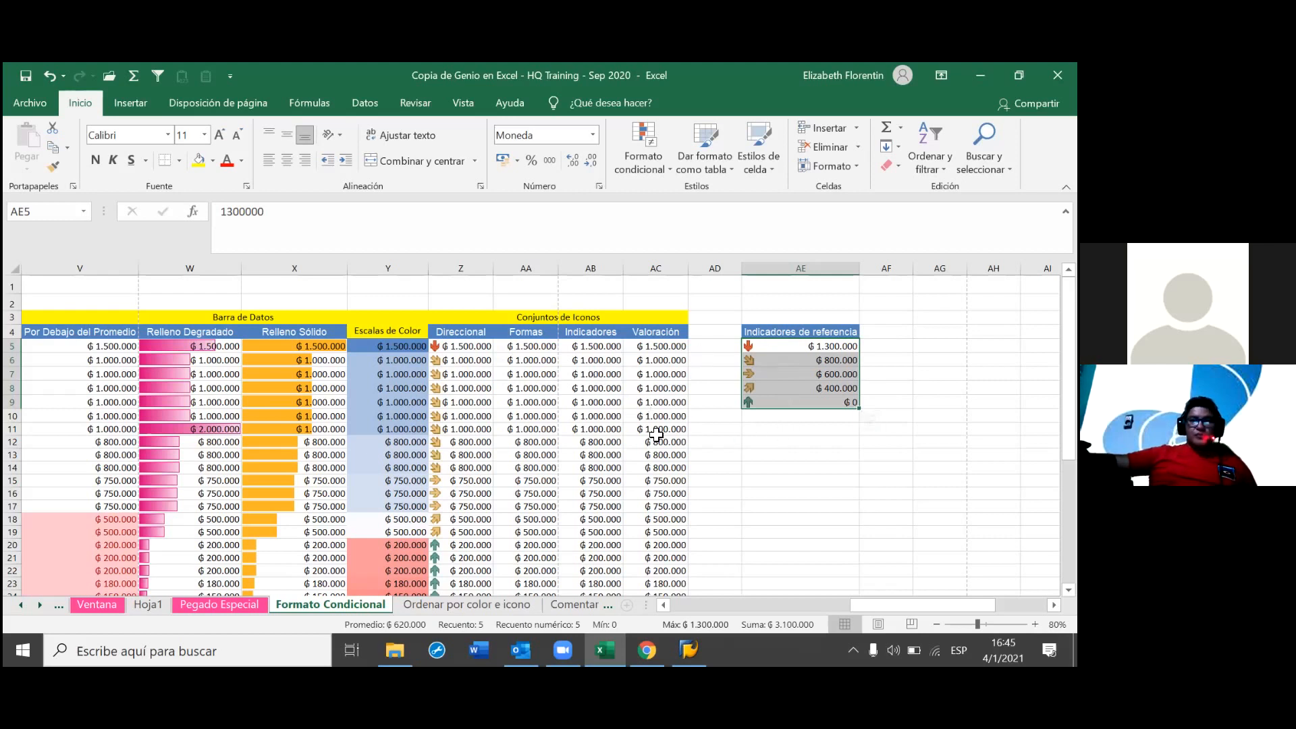
- Set the Direccional amounts in Z6 through Z9 to 1400000, 1300000, 1200000 and 1100000
left_click(472, 388)
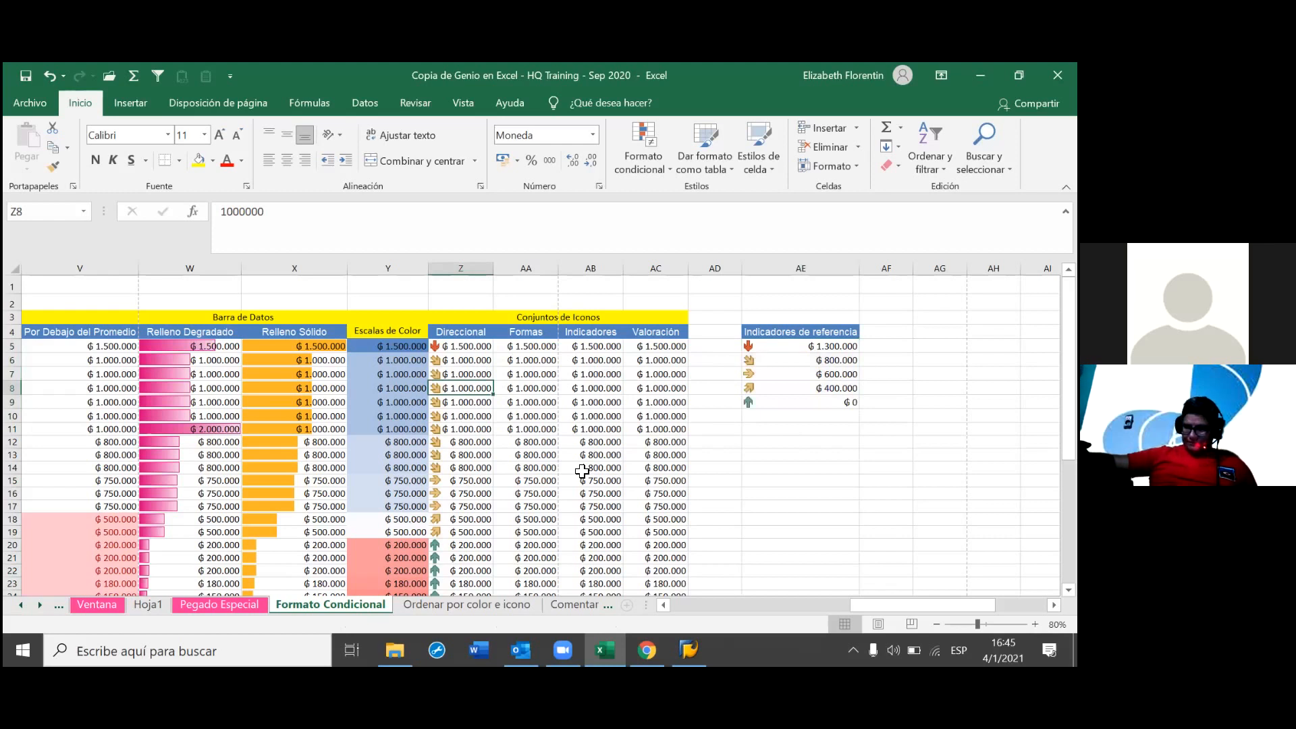
left_click(474, 358)
type("1.400.000")
key("Return")
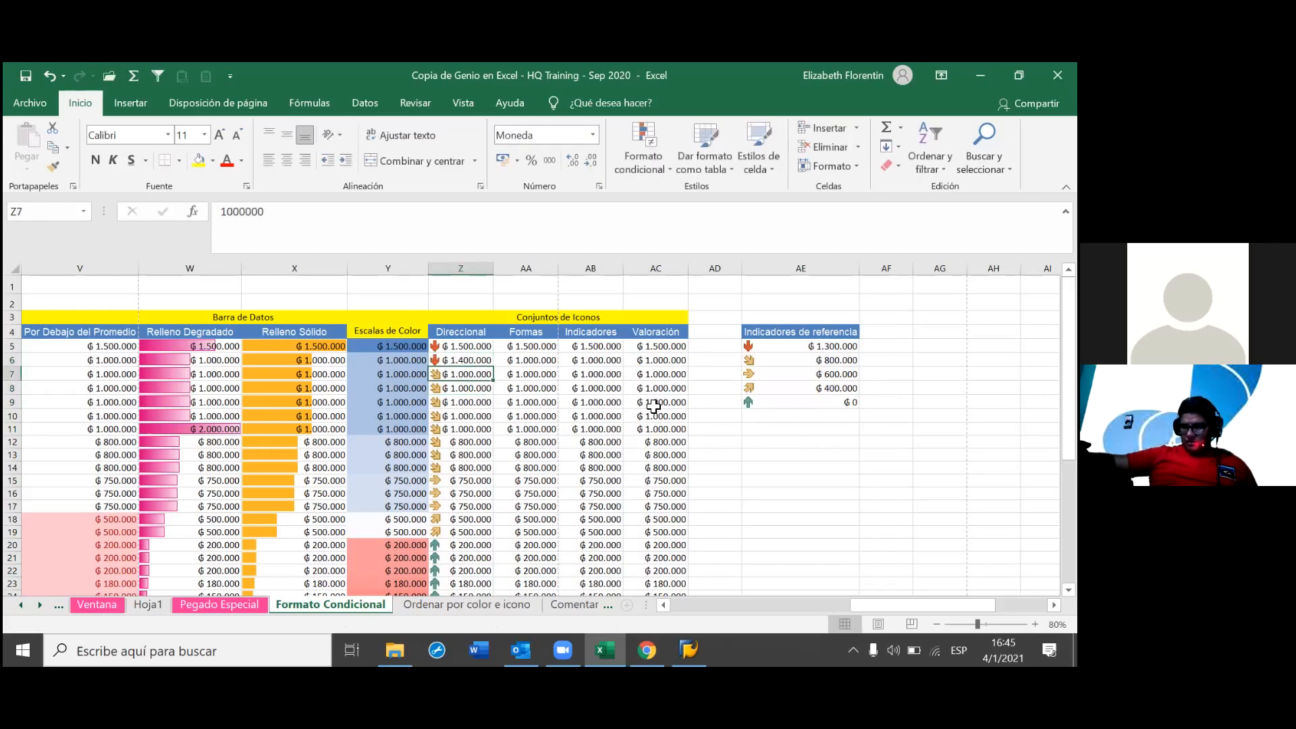
type("1300000")
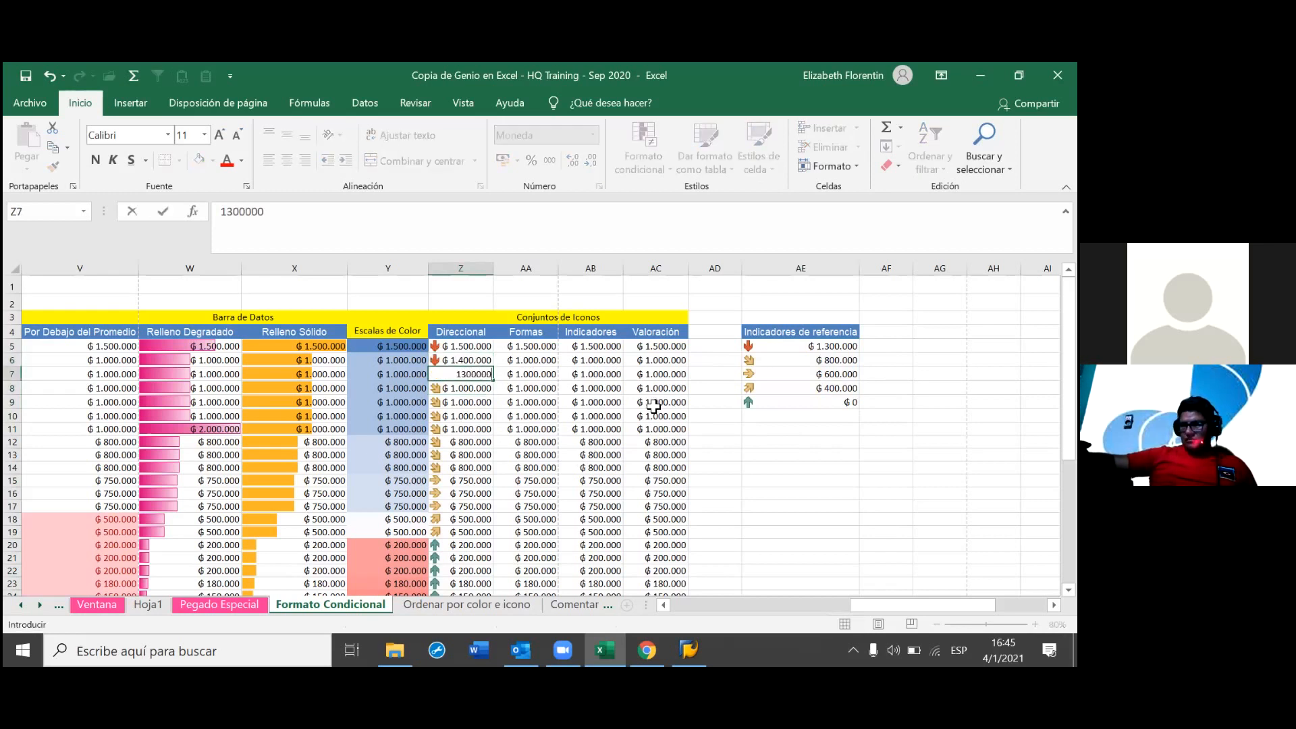
key("Return")
type("1200000")
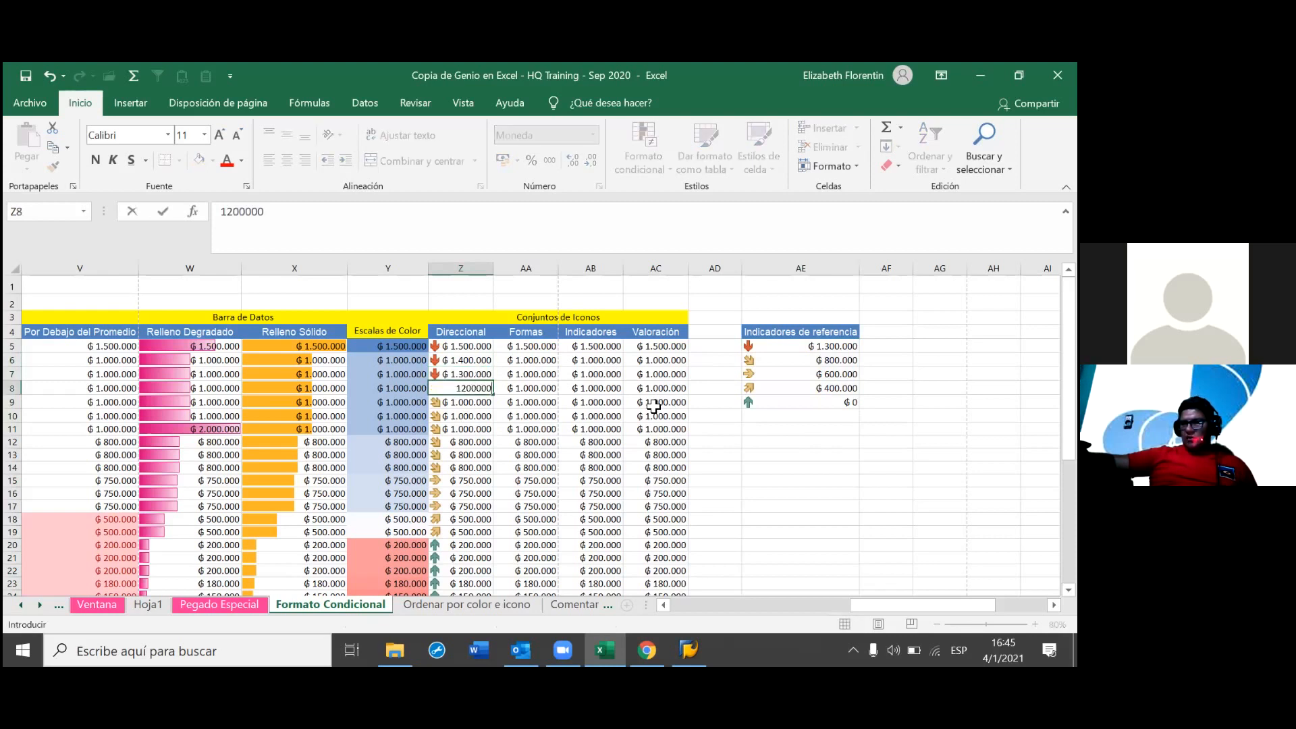
key("Return")
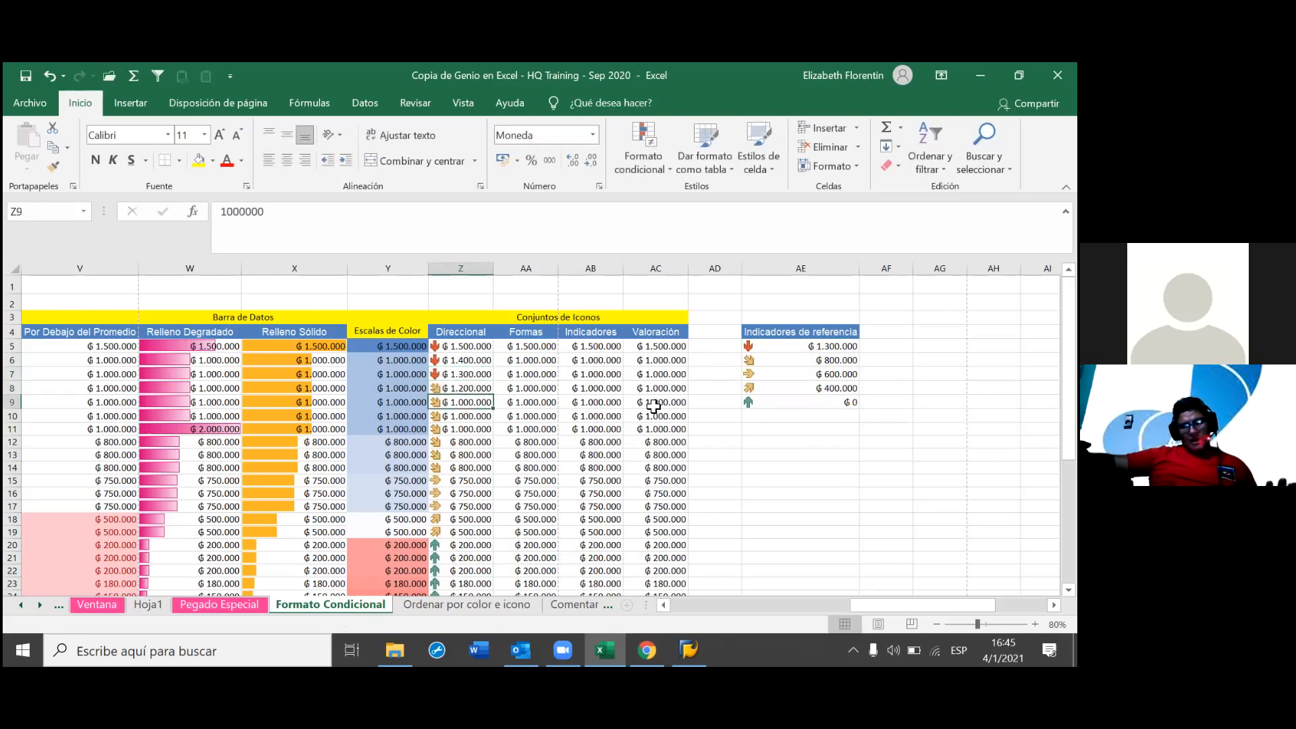
type("1100000")
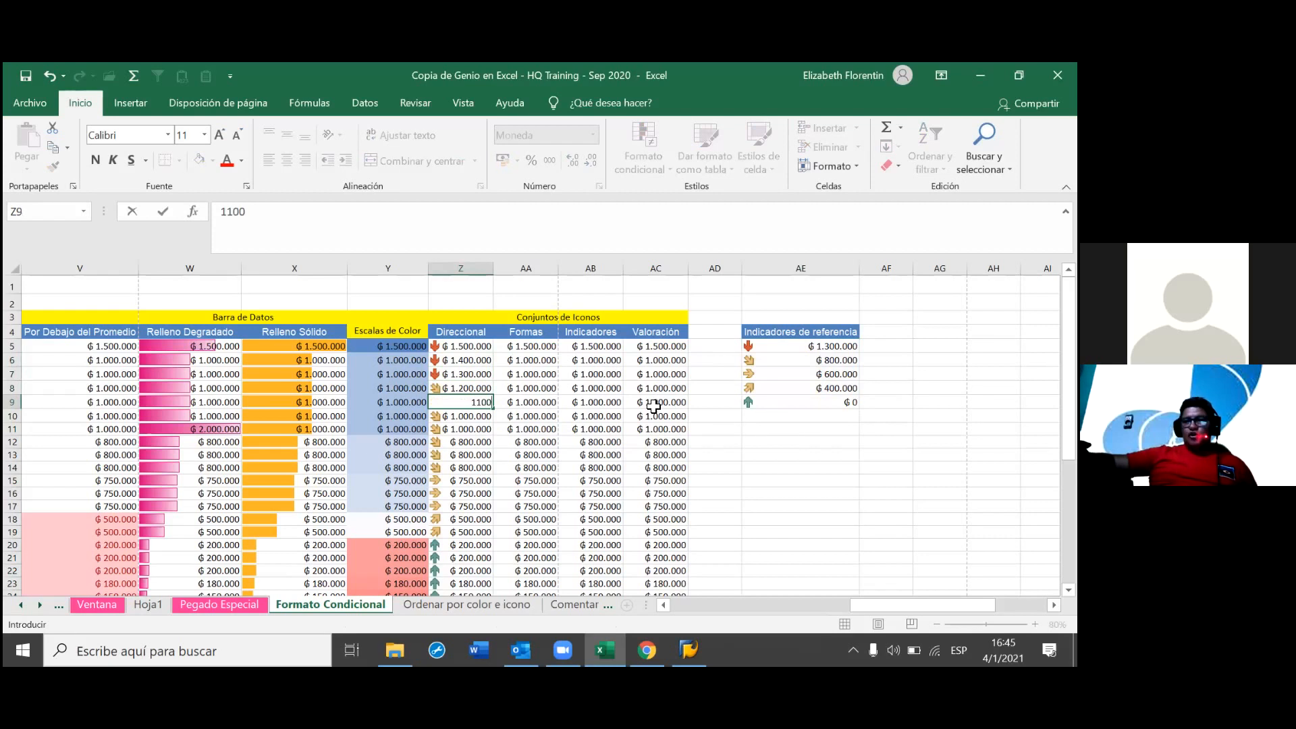
key("Return")
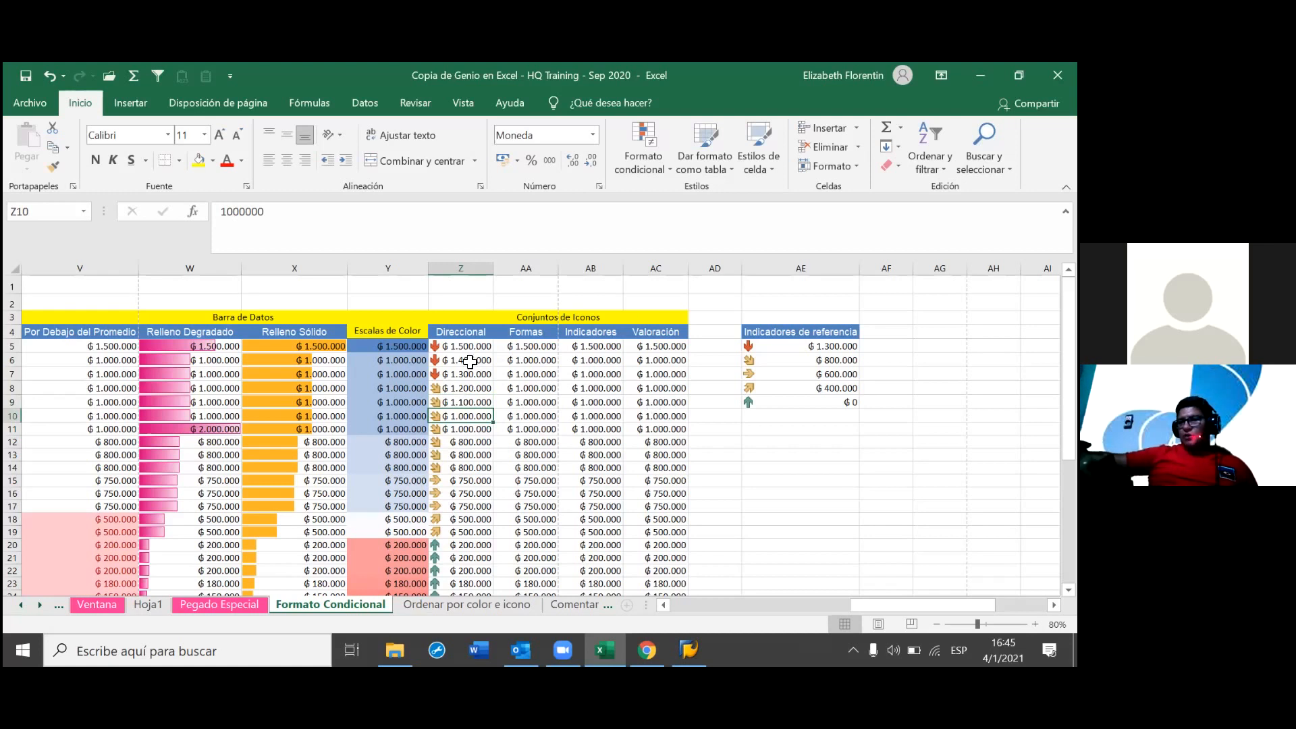
- Compare the arrow icons in the Direccional column with the thresholds in the Indicadores de referencia table
left_click_drag(463, 348, 472, 361)
left_click(606, 364)
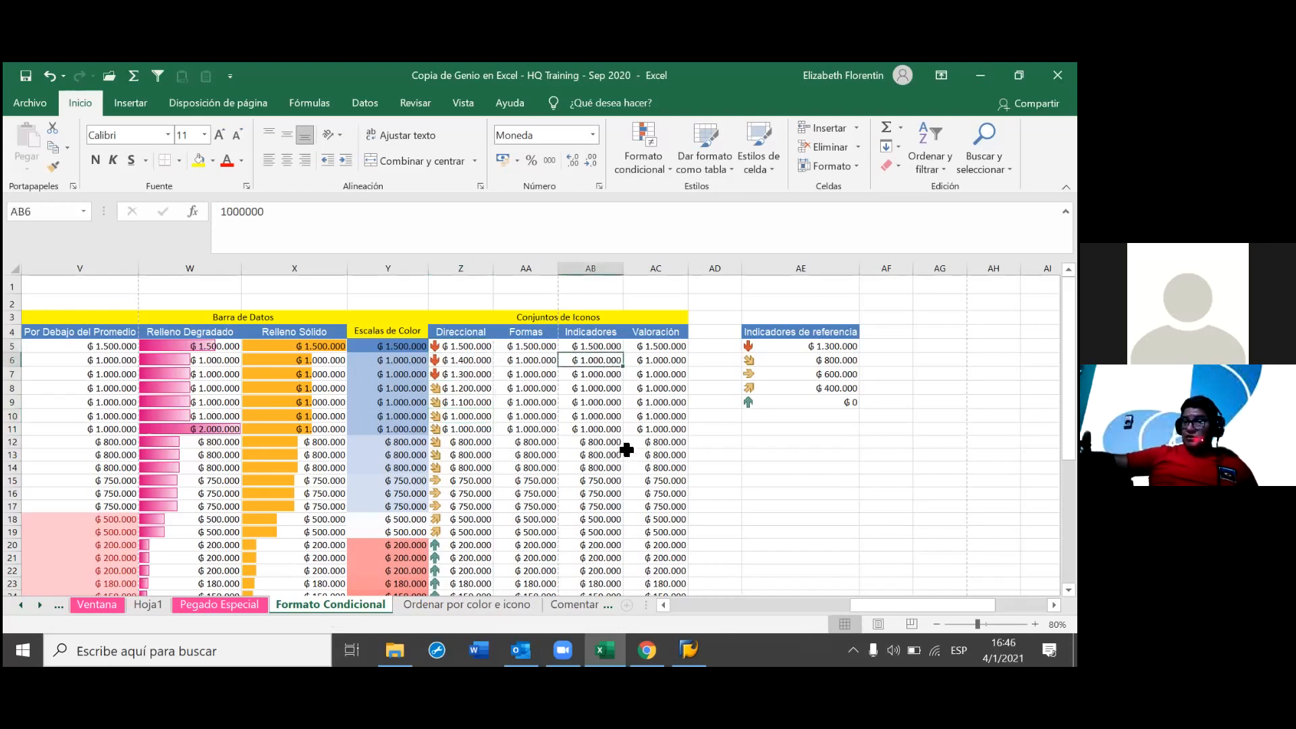
left_click(812, 345)
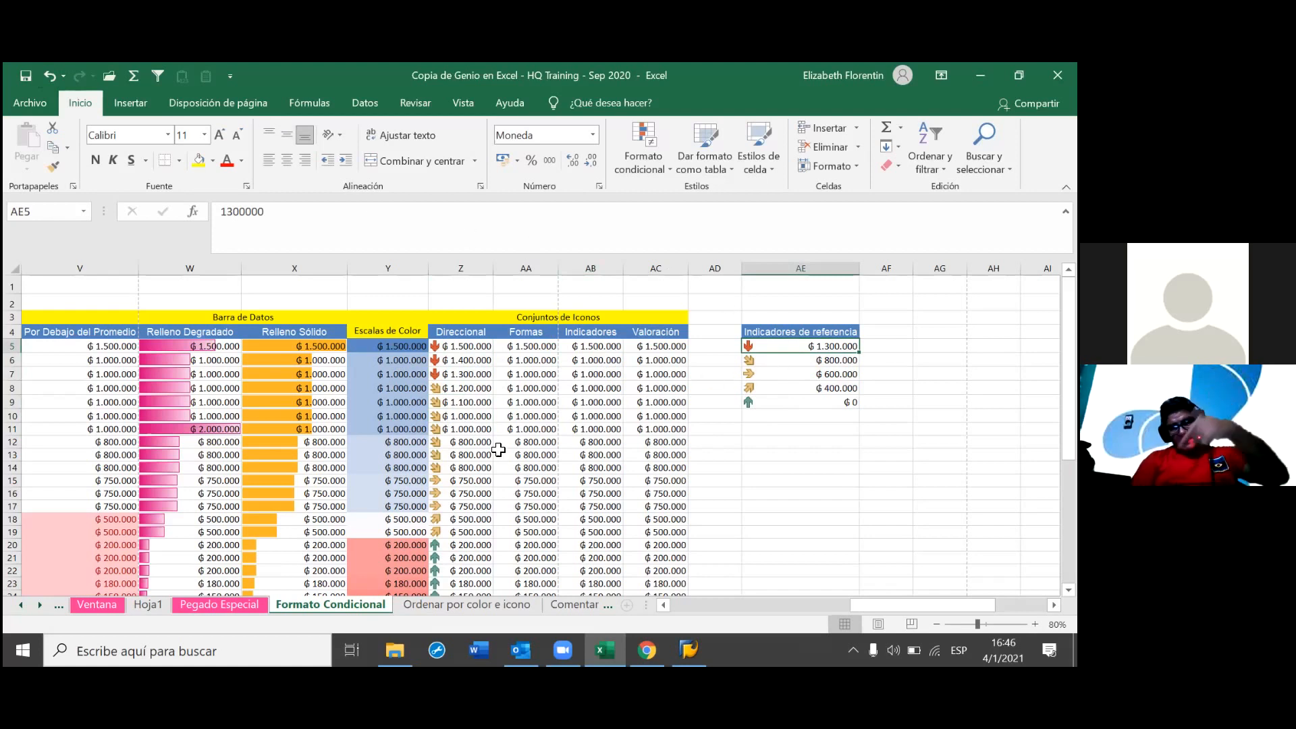
scroll(446, 446, "down", 1)
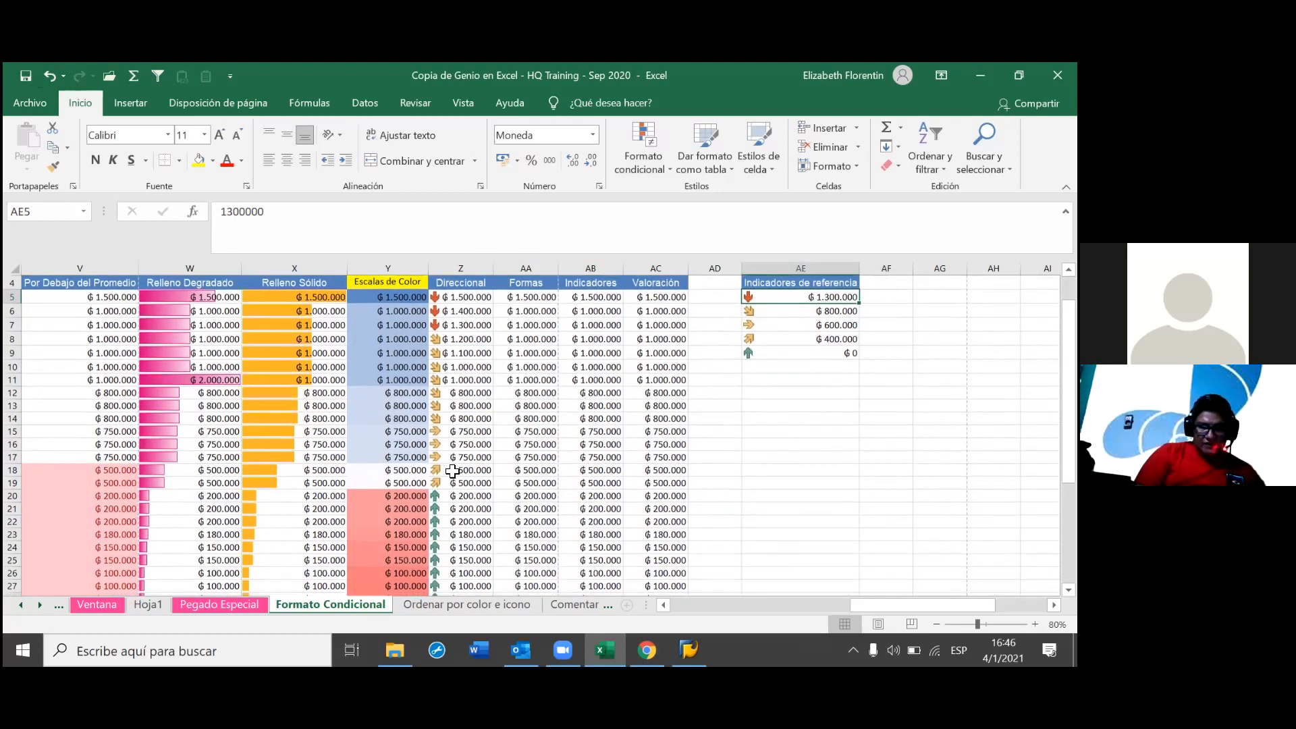
scroll(453, 471, "down", 2)
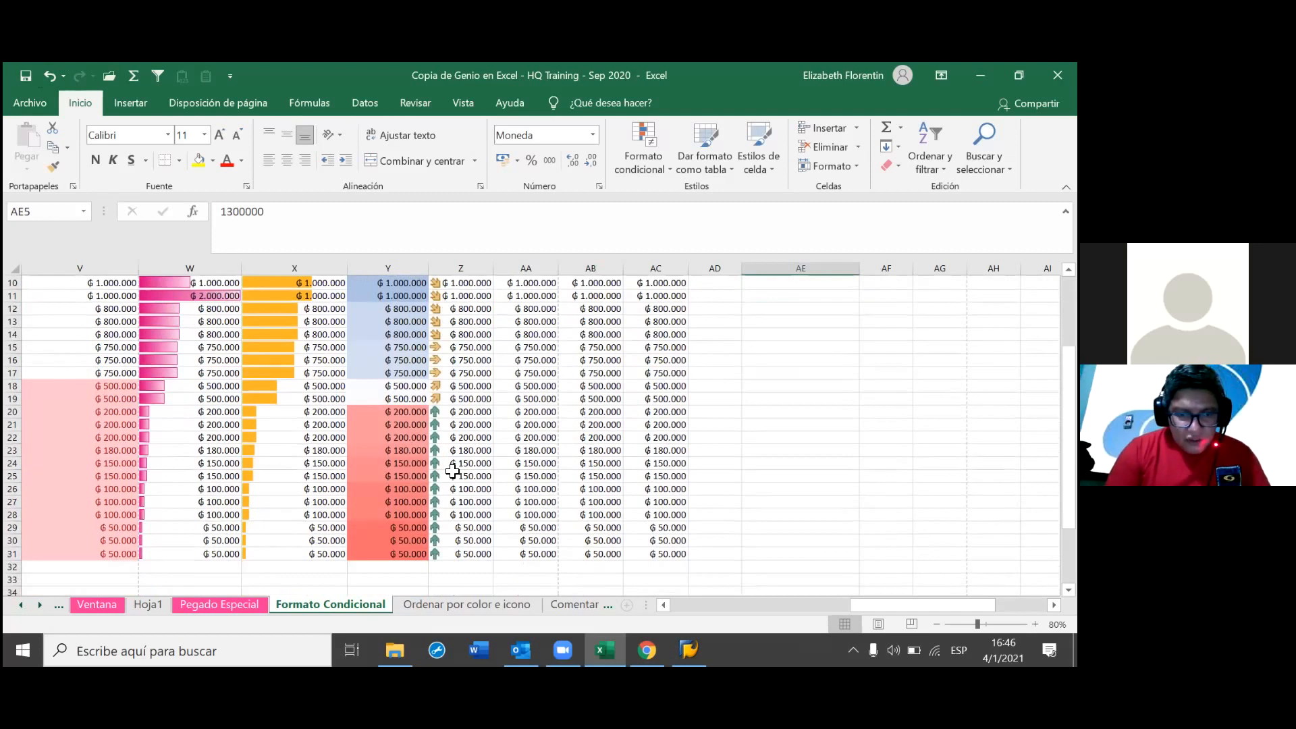
scroll(452, 471, "up", 1)
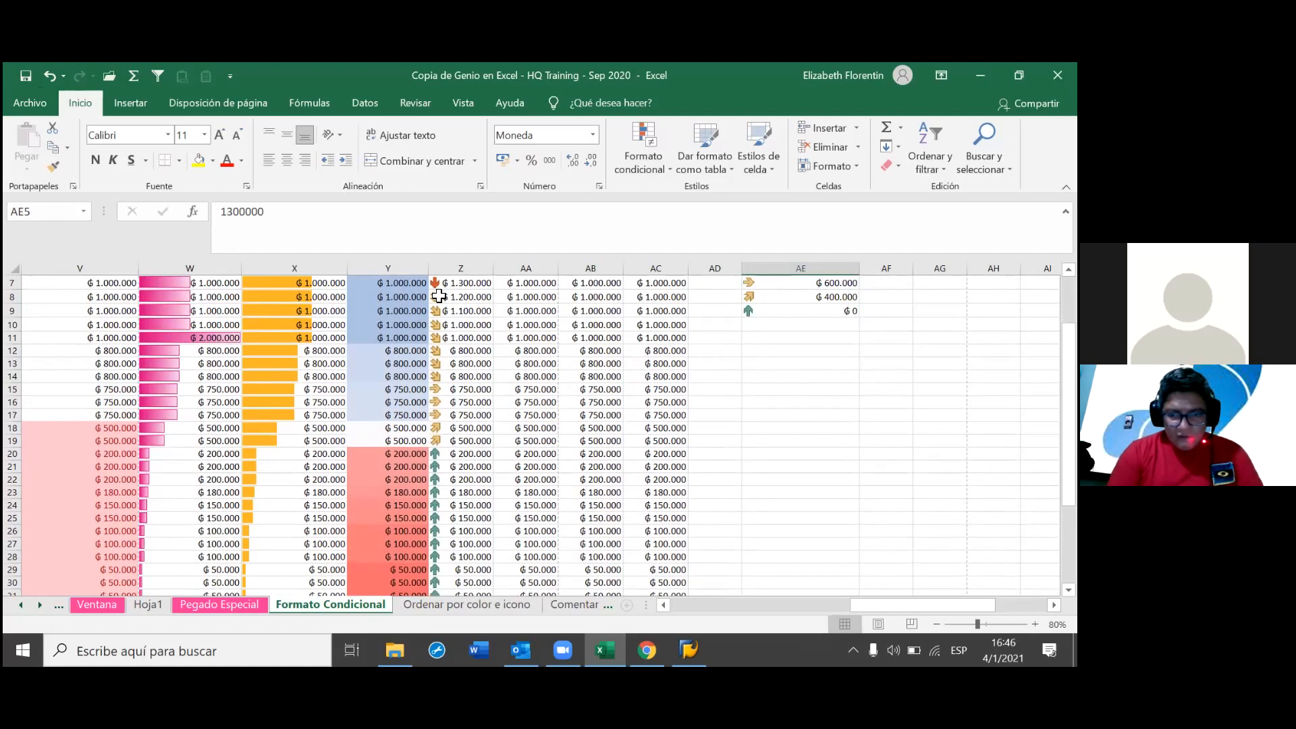
scroll(439, 296, "up", 1)
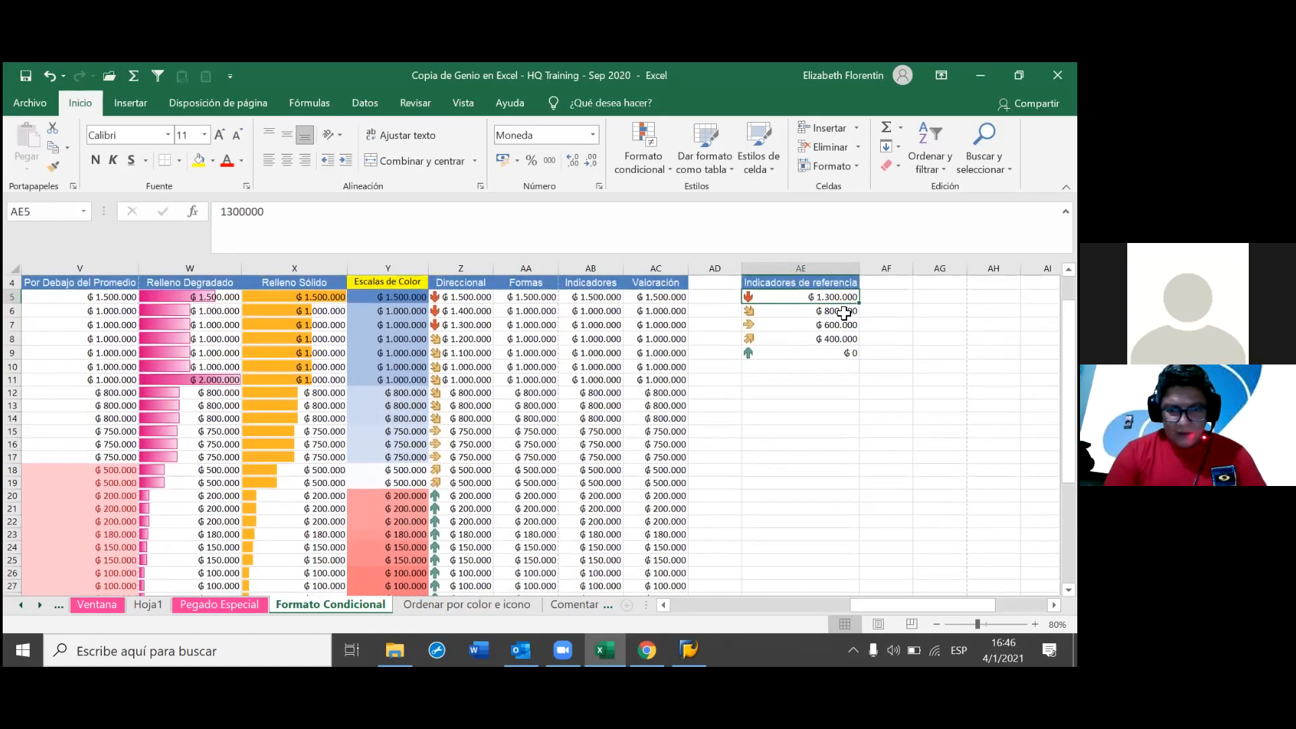
left_click(844, 312)
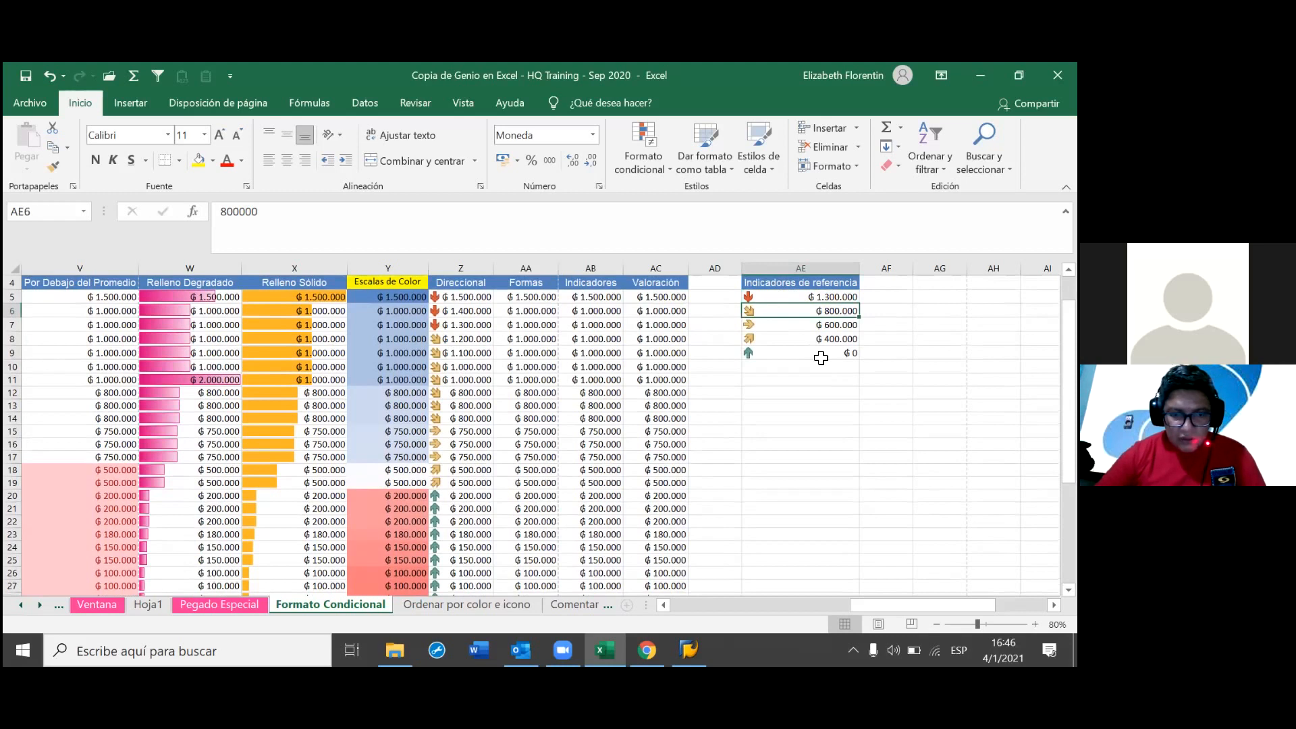
left_click(476, 297)
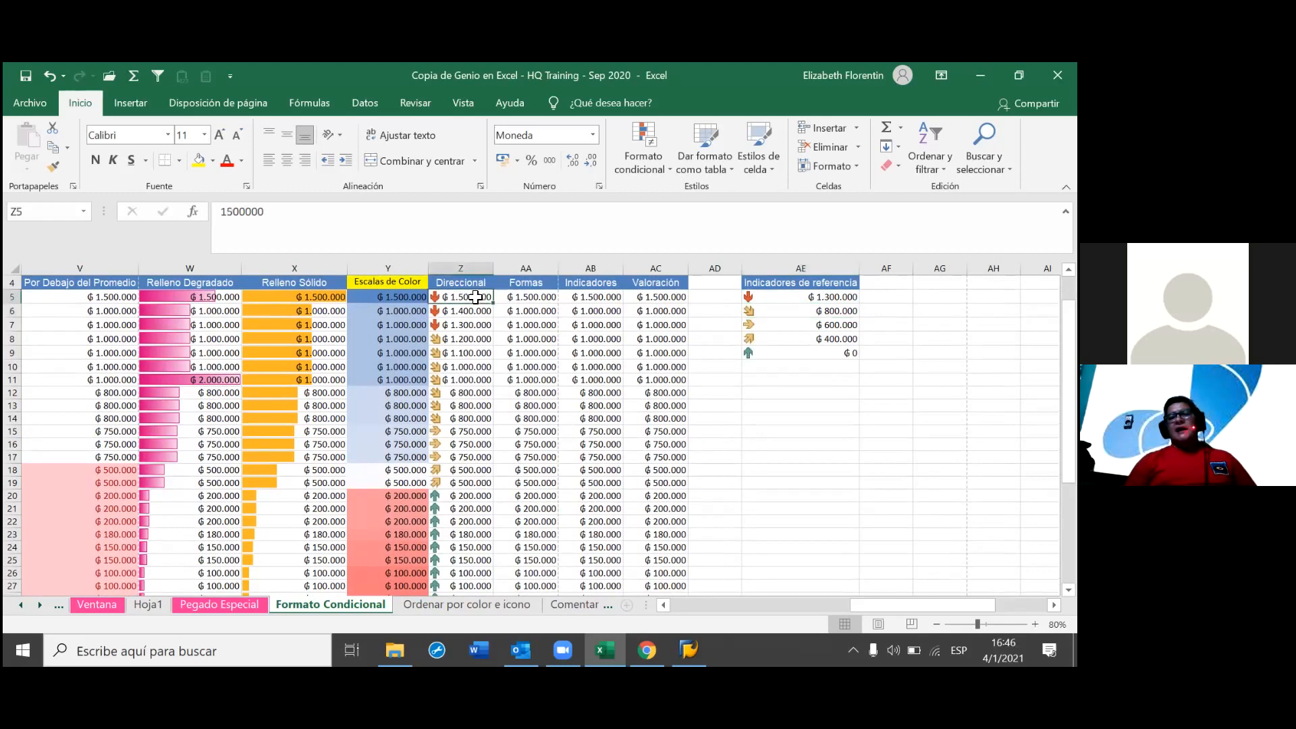
left_click(848, 324)
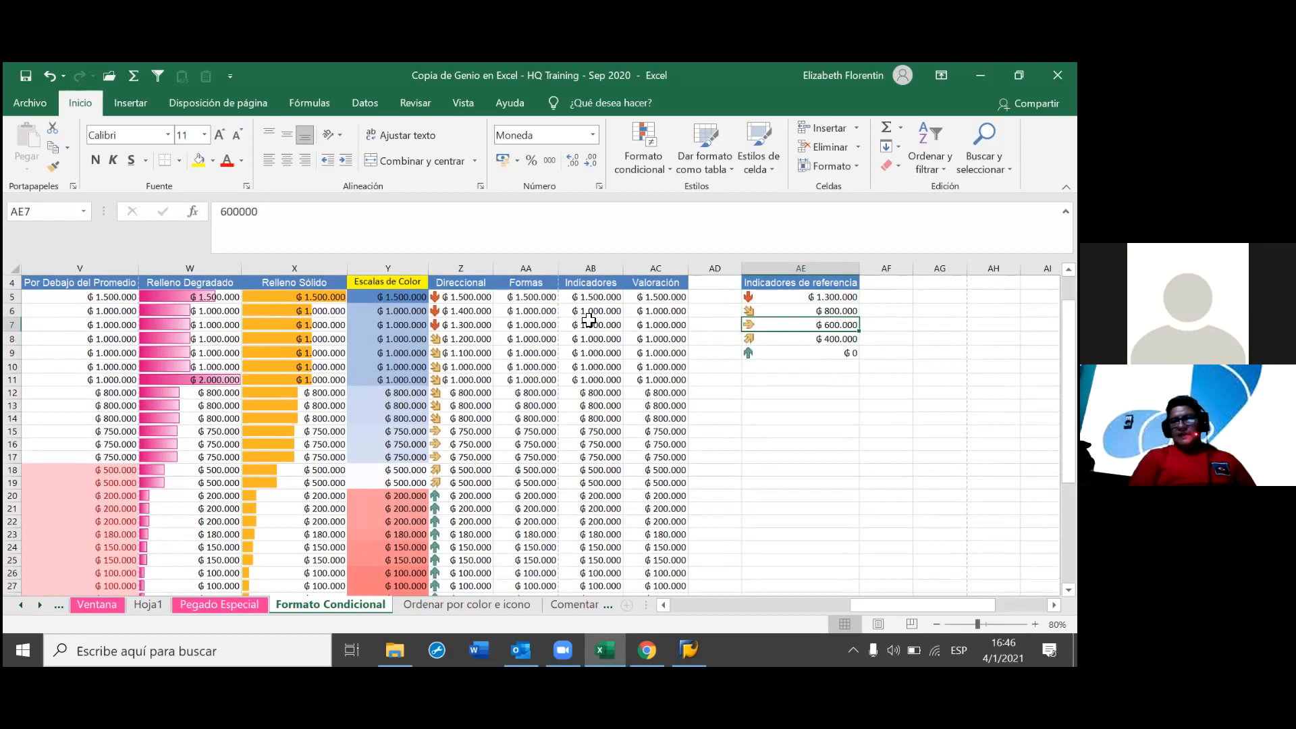
left_click(843, 312)
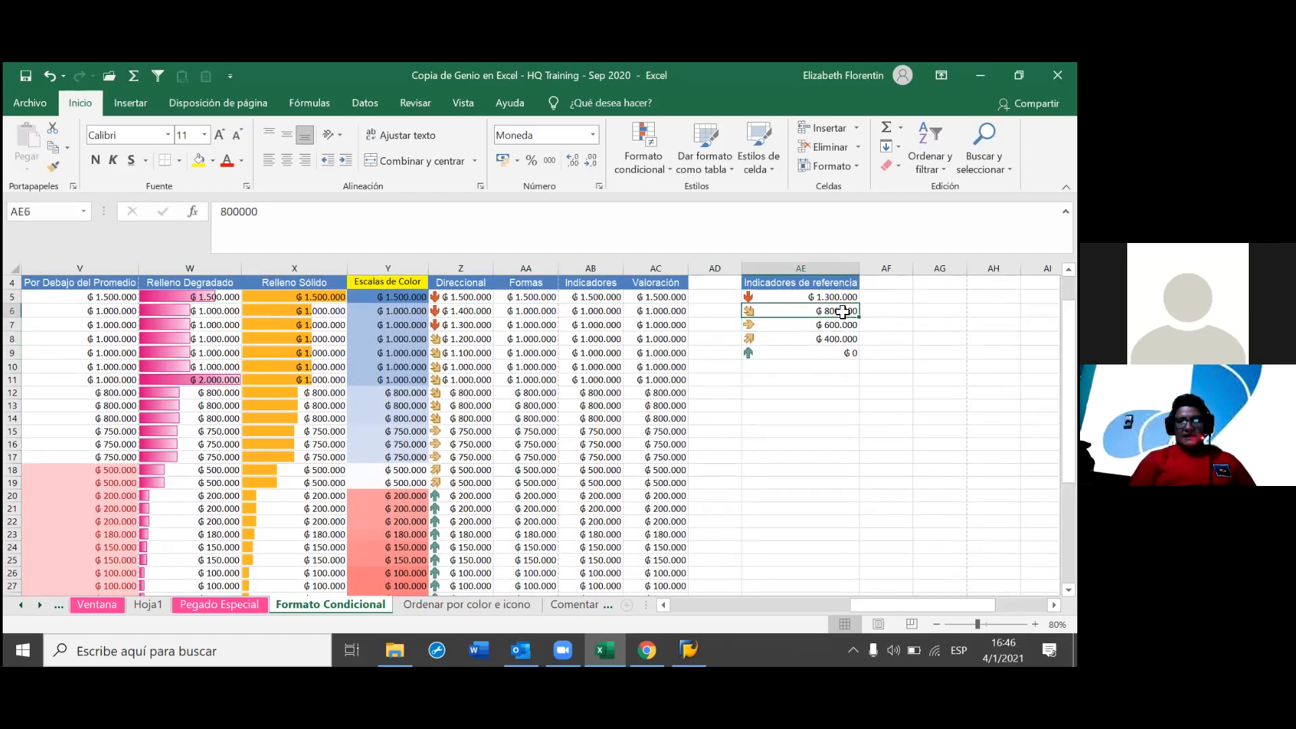
- Set the second amount in the Indicadores de referencia table, cell AE6, to 900000 and review the Direccional icons
type("900000")
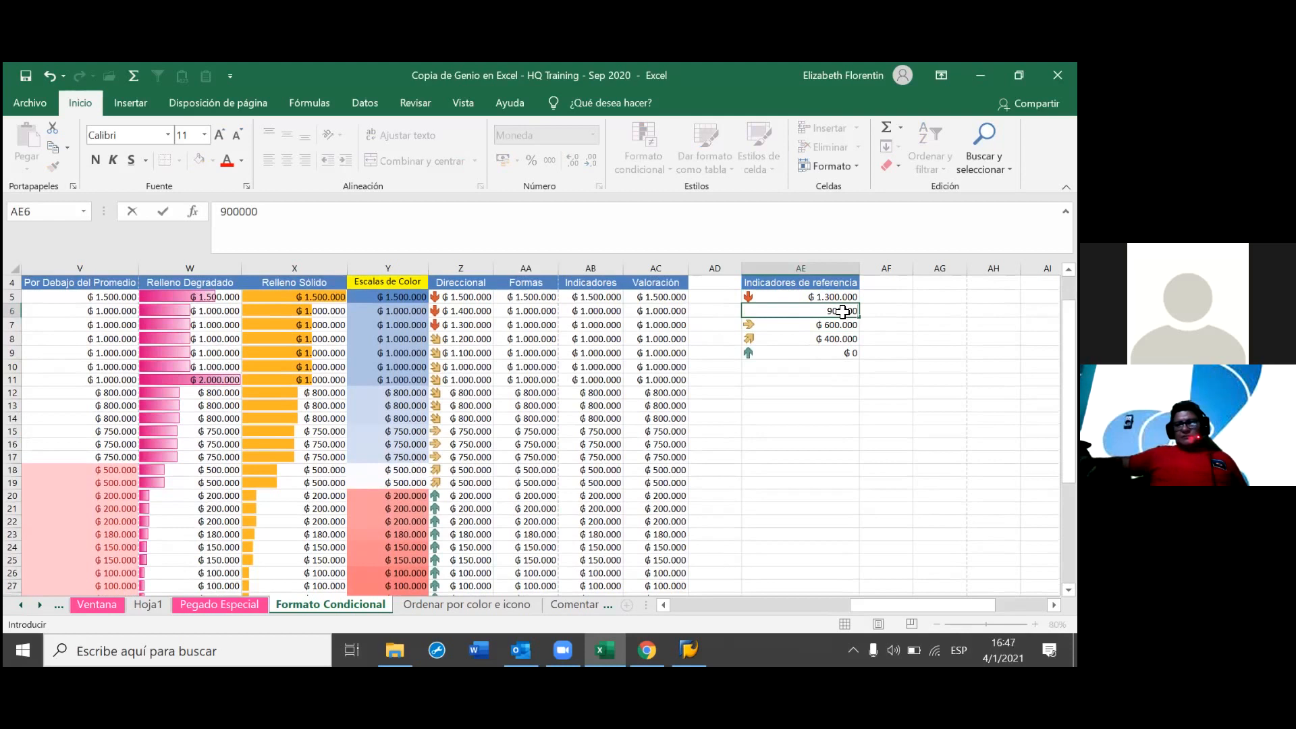
key("Return")
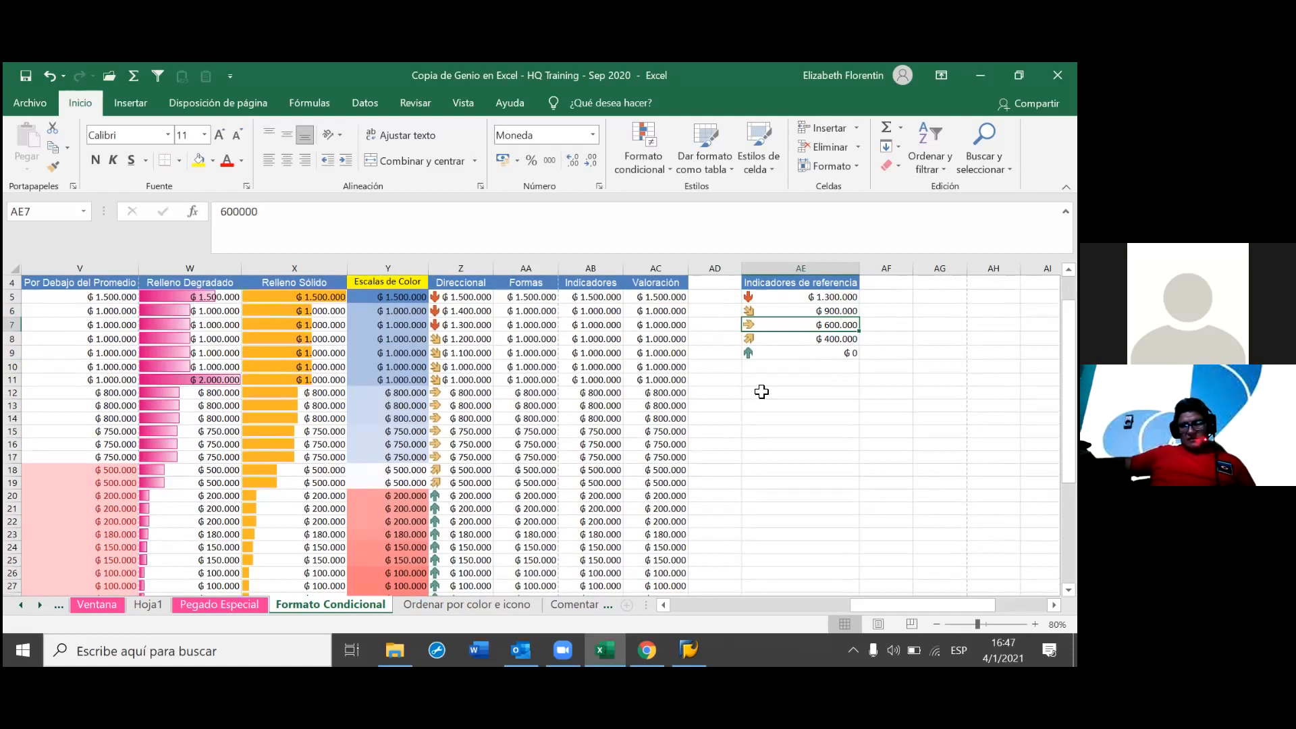
left_click(754, 338)
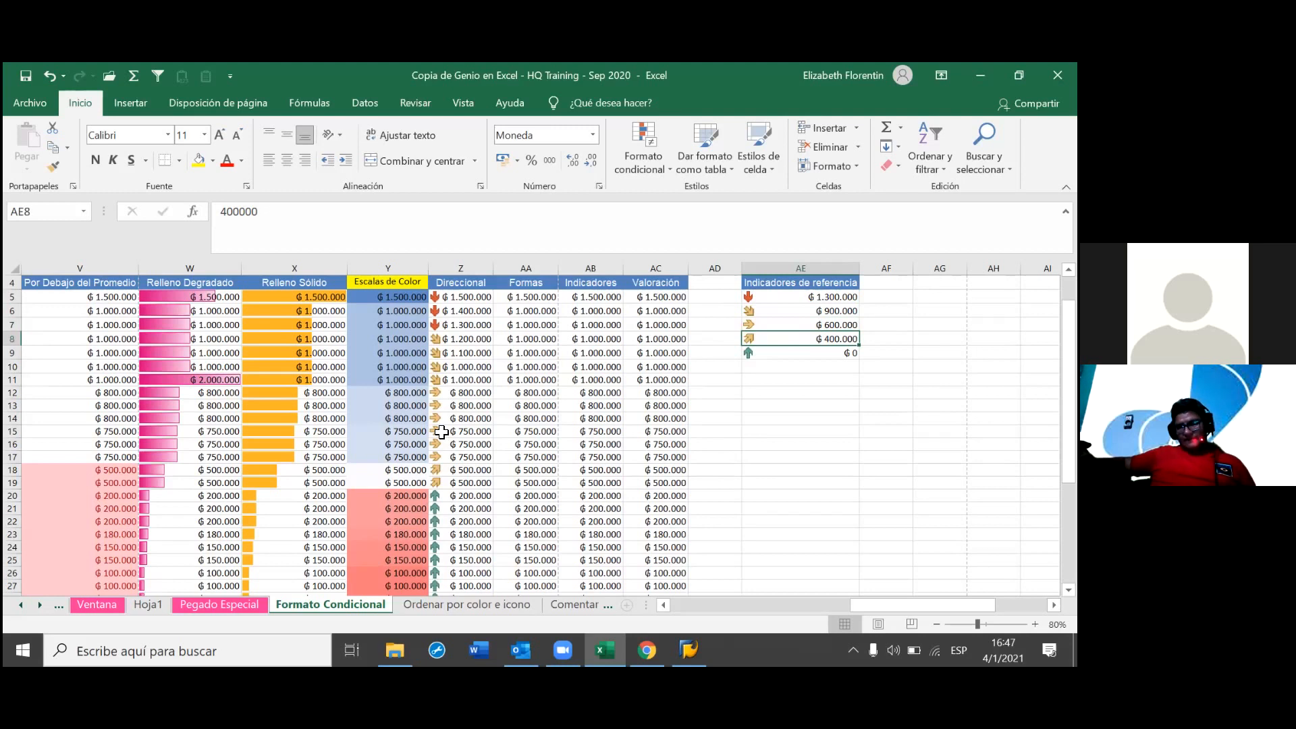
left_click(628, 431)
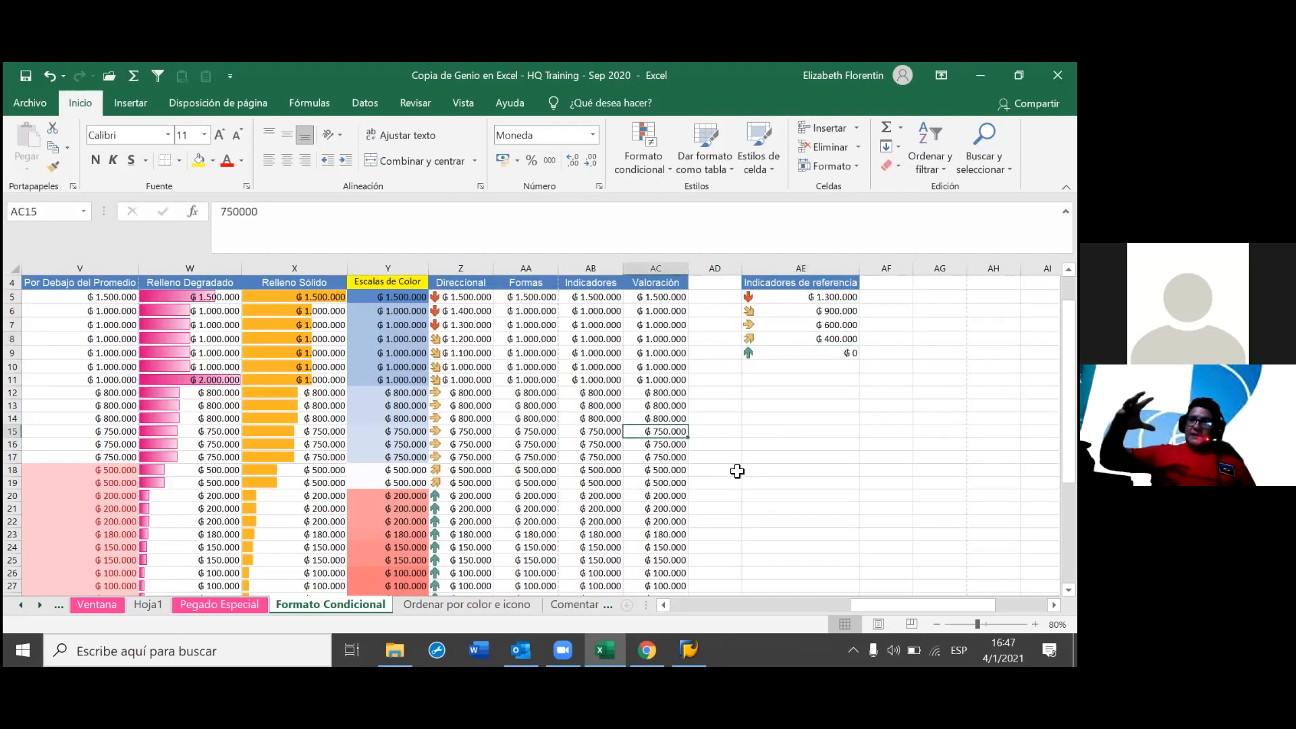
scroll(737, 472, "down", 1)
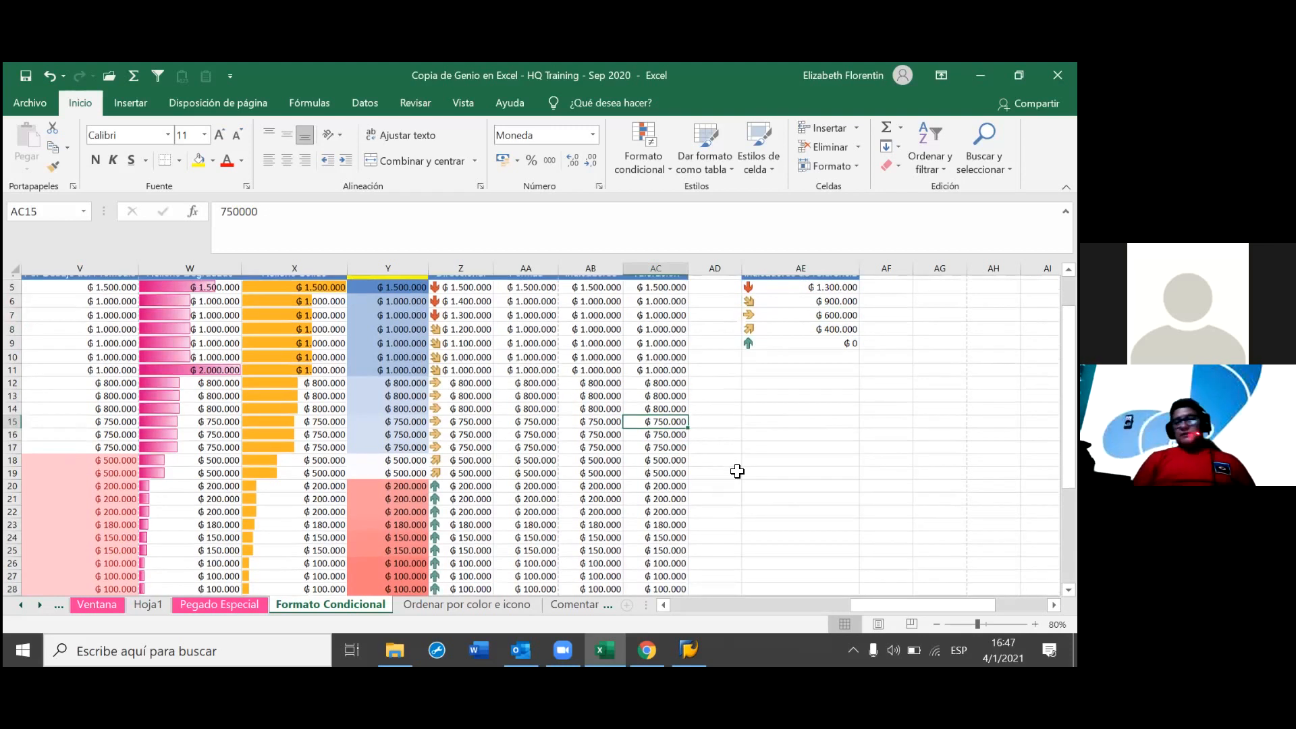
scroll(737, 472, "down", 2)
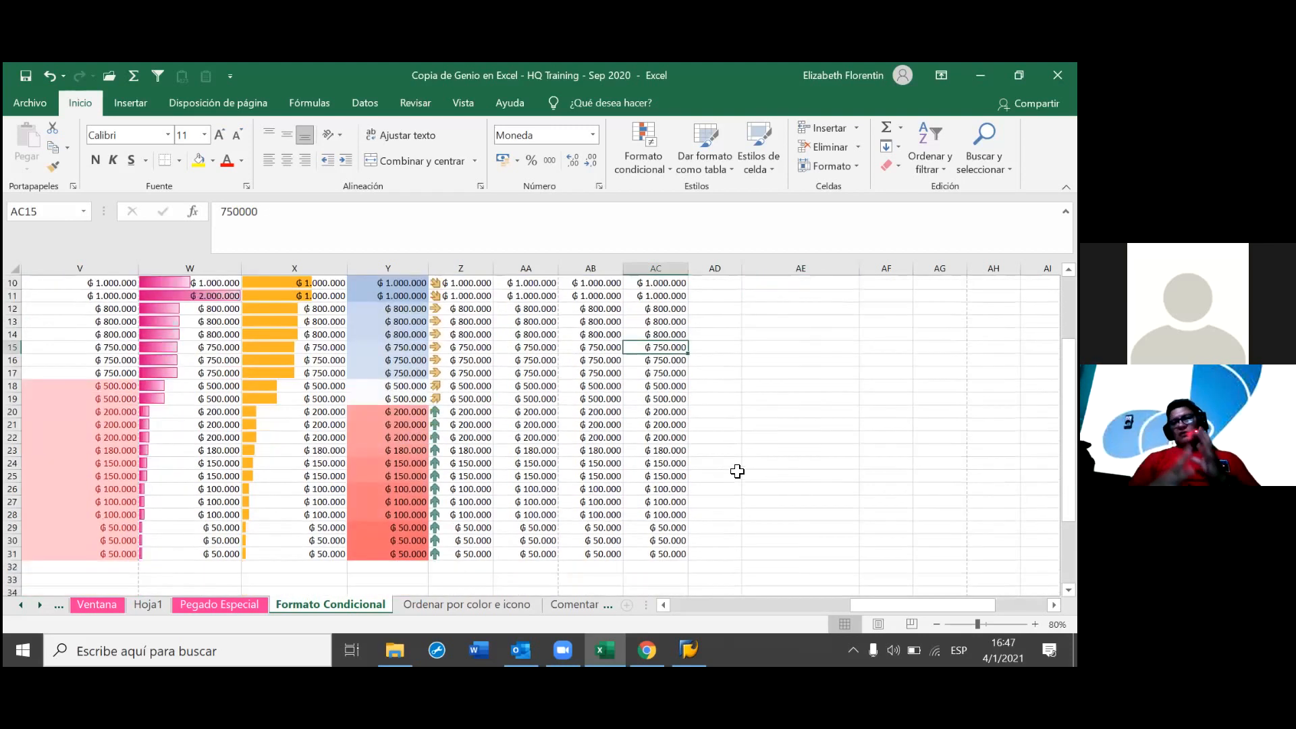
scroll(737, 472, "up", 3)
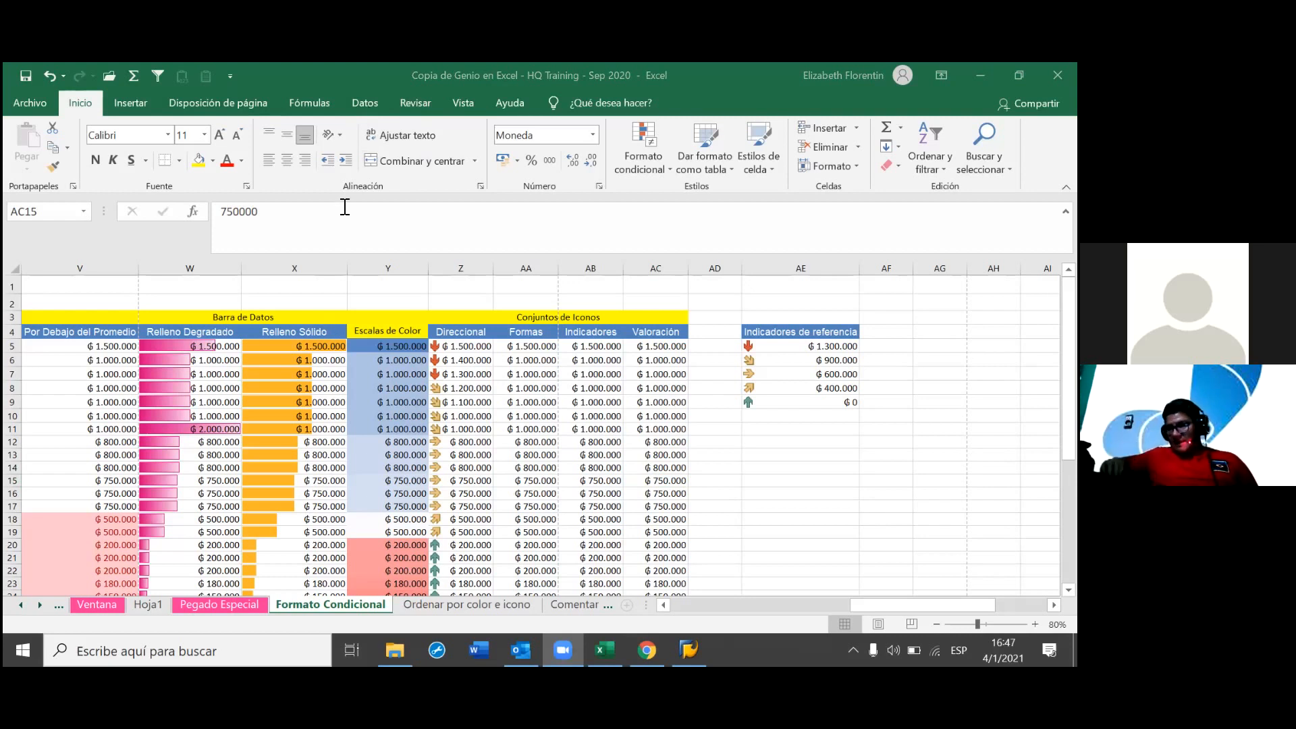
- Apply the four-circle red-to-black icon set to the Formas amounts in AA5:AA31
left_click(525, 347)
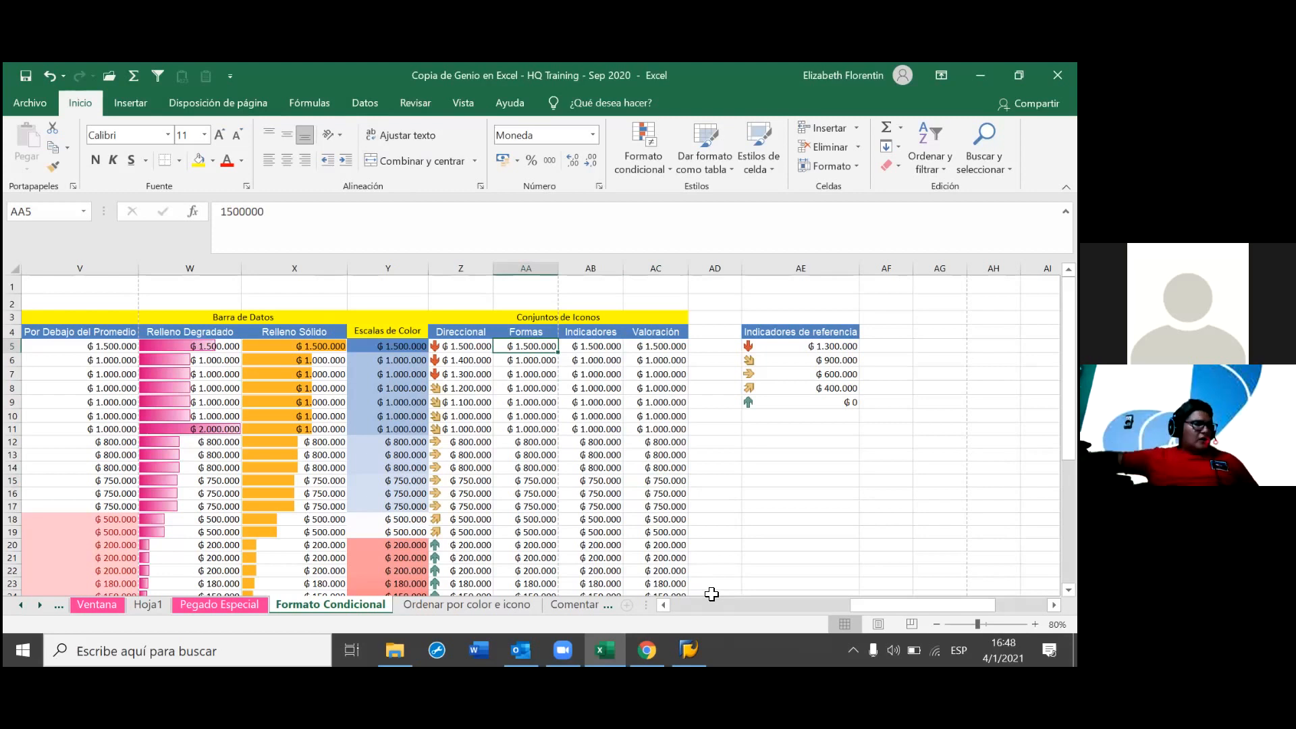
key("ctrl+shift+Down")
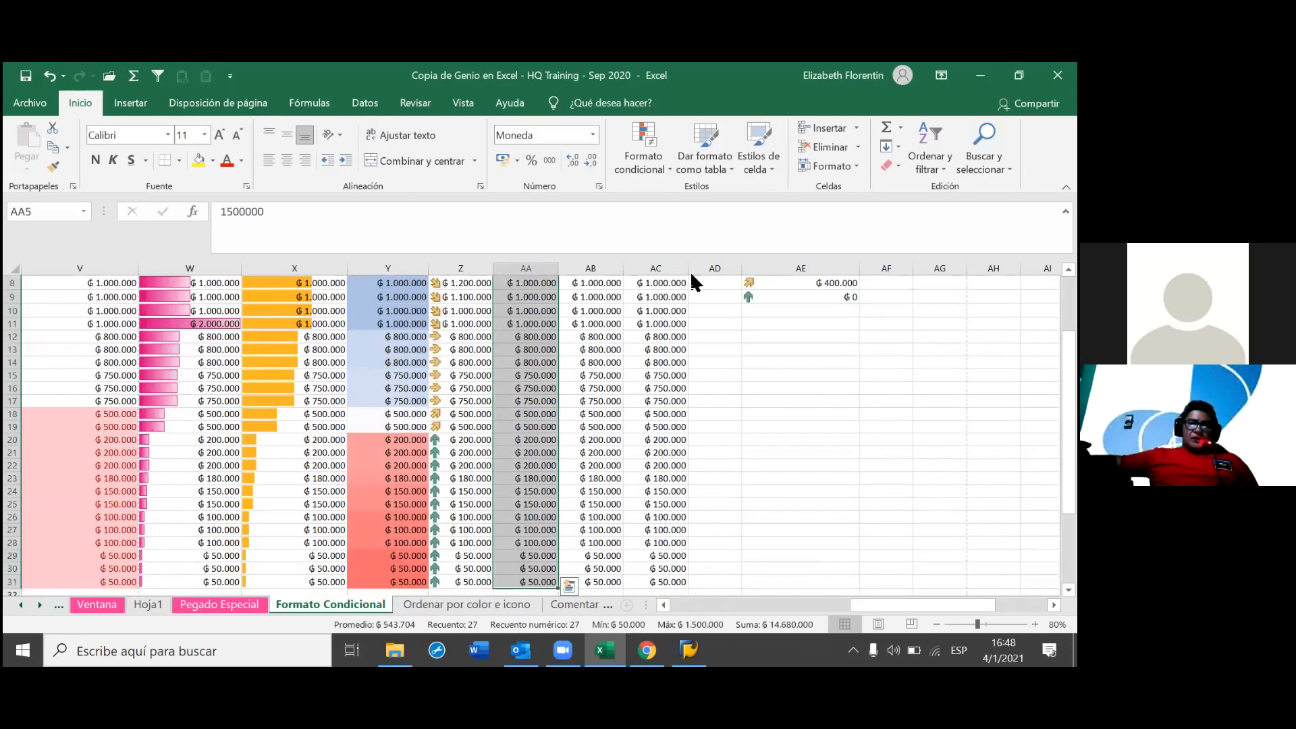
left_click(643, 148)
mouse_move(744, 359)
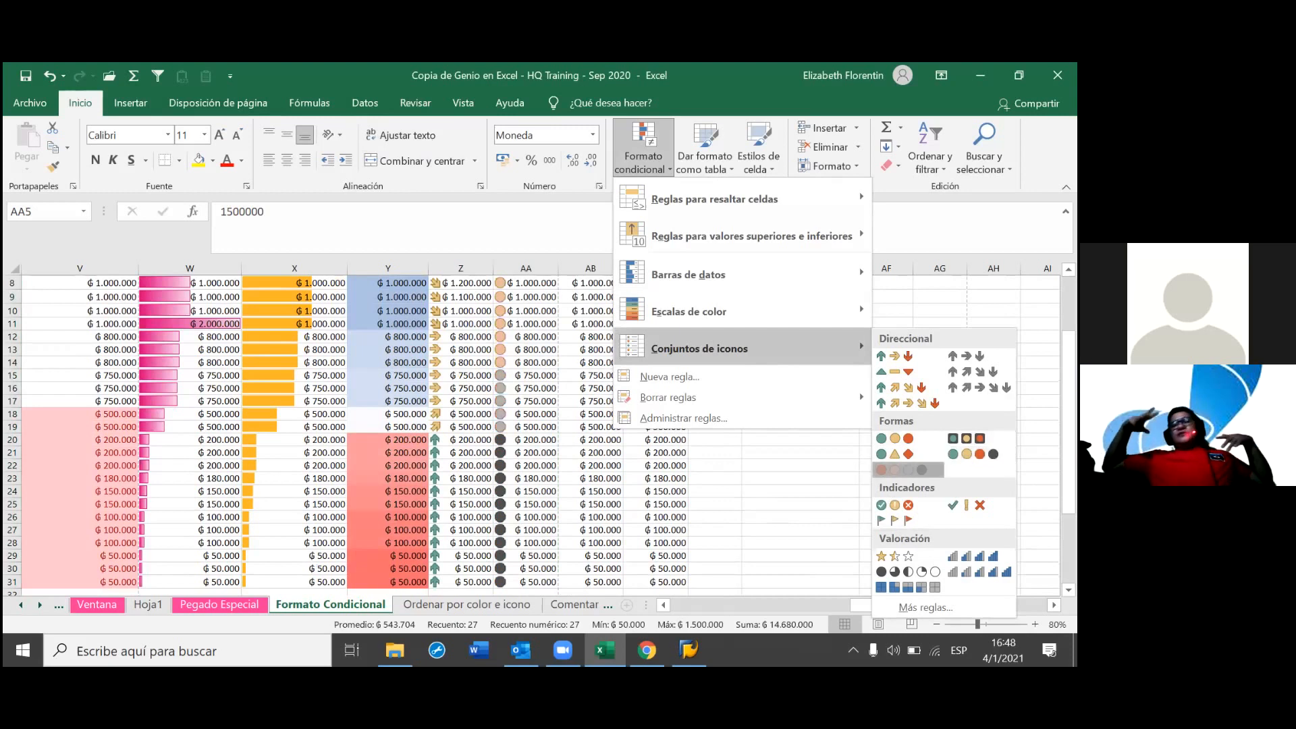
- Examine how the coloured circles are distributed over the amounts in the Formas column
scroll(583, 436, "up", 3)
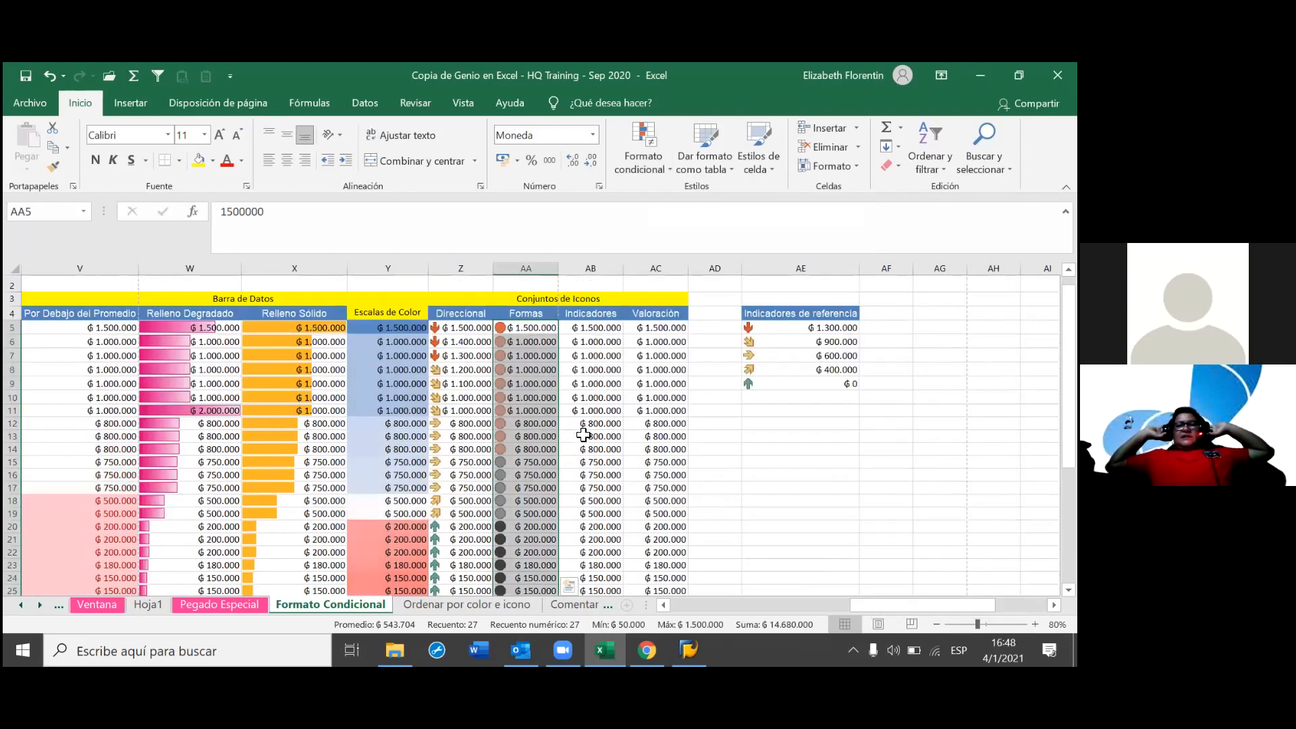
scroll(583, 436, "down", 1)
scroll(583, 435, "down", 1)
scroll(583, 435, "up", 3)
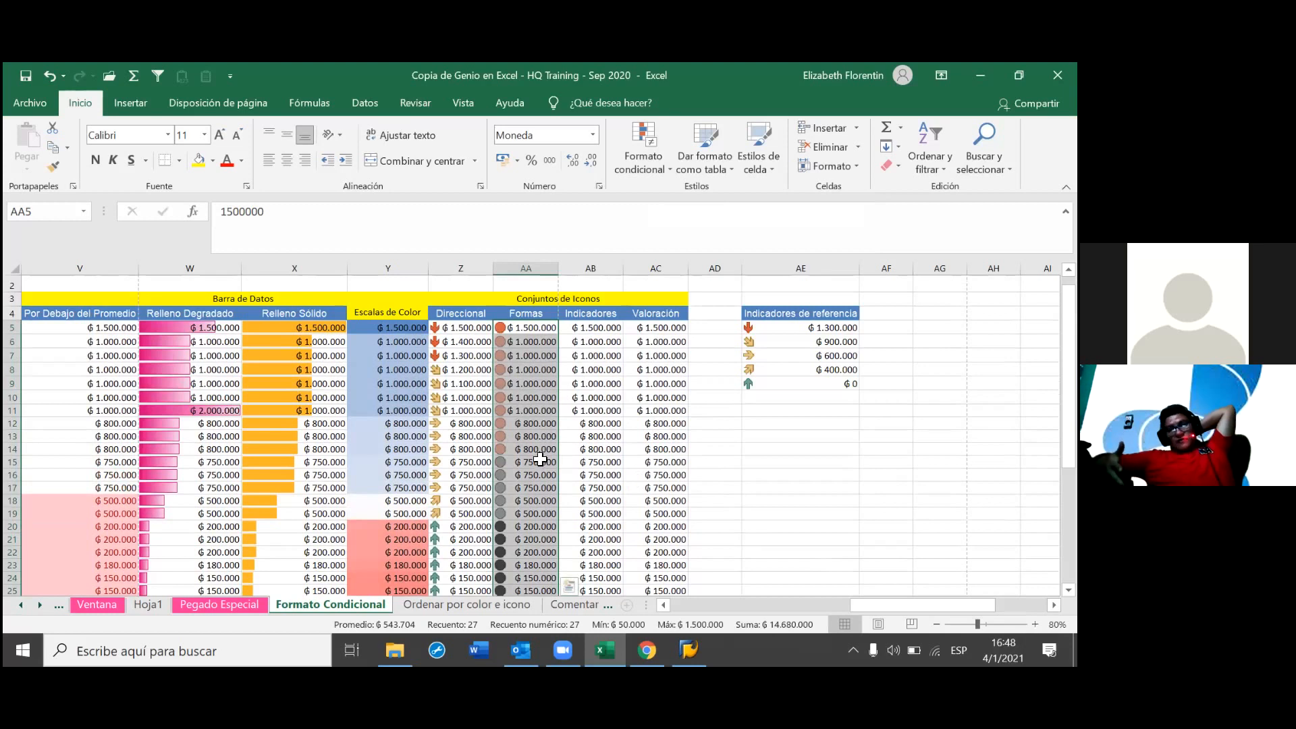
scroll(540, 459, "down", 1)
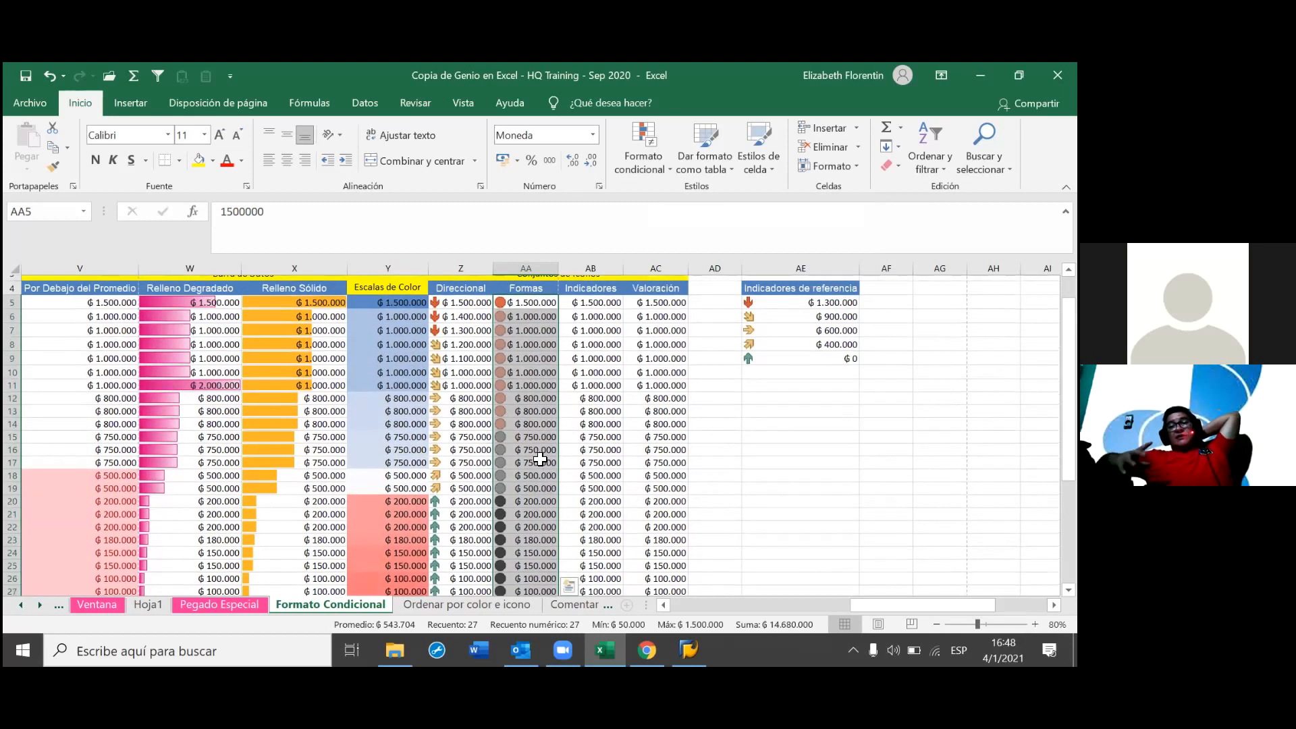
scroll(540, 459, "down", 1)
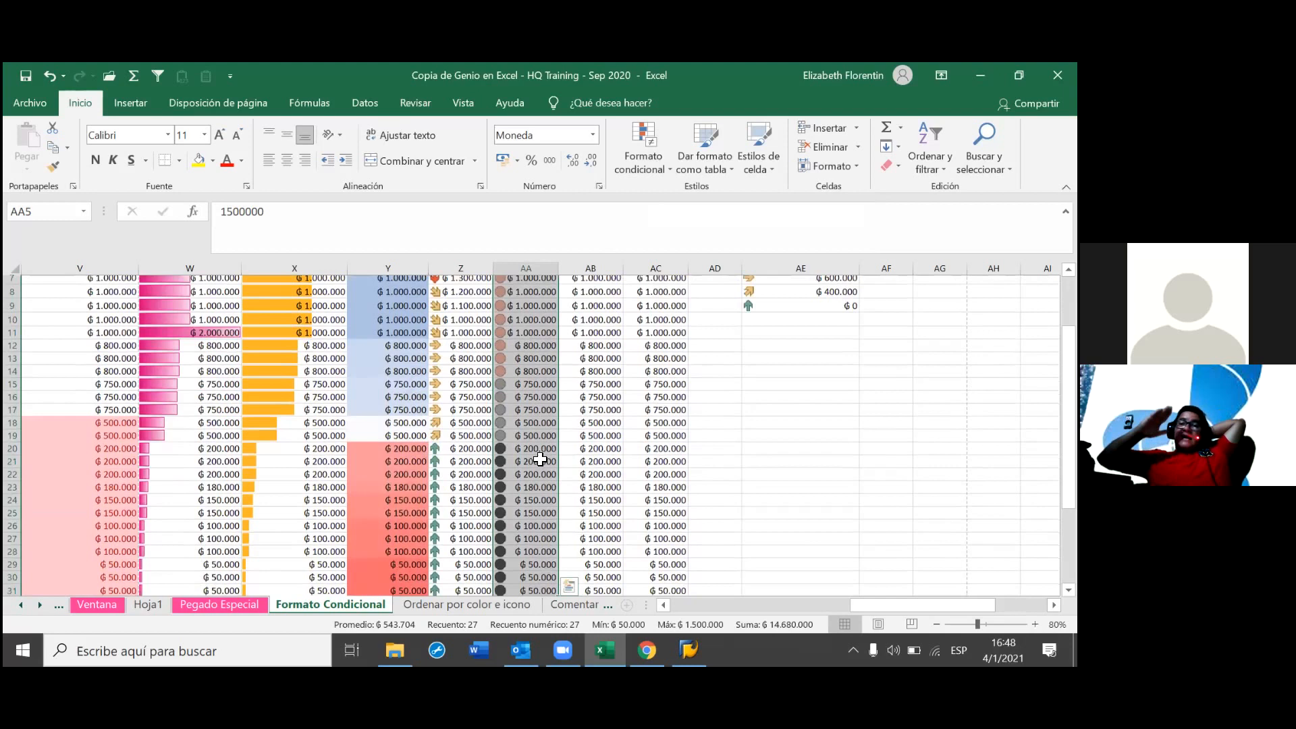
scroll(540, 459, "down", 1)
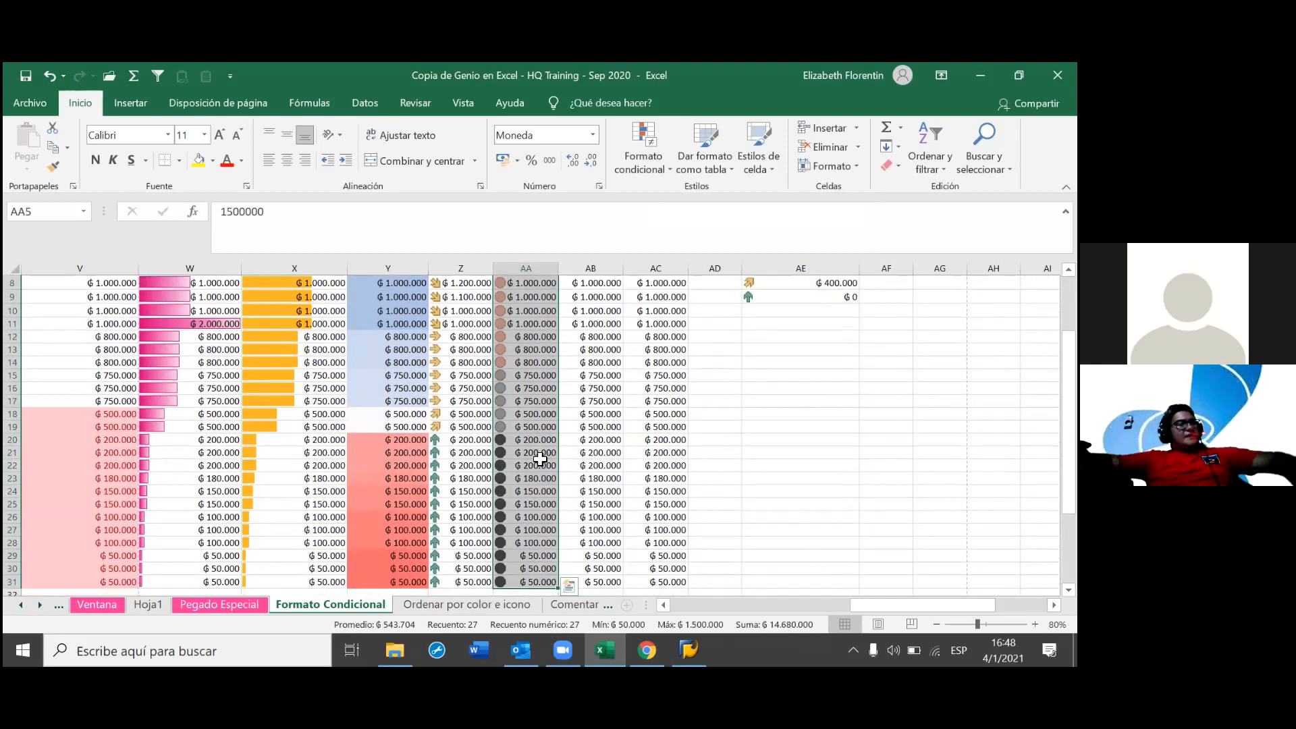
scroll(540, 459, "up", 3)
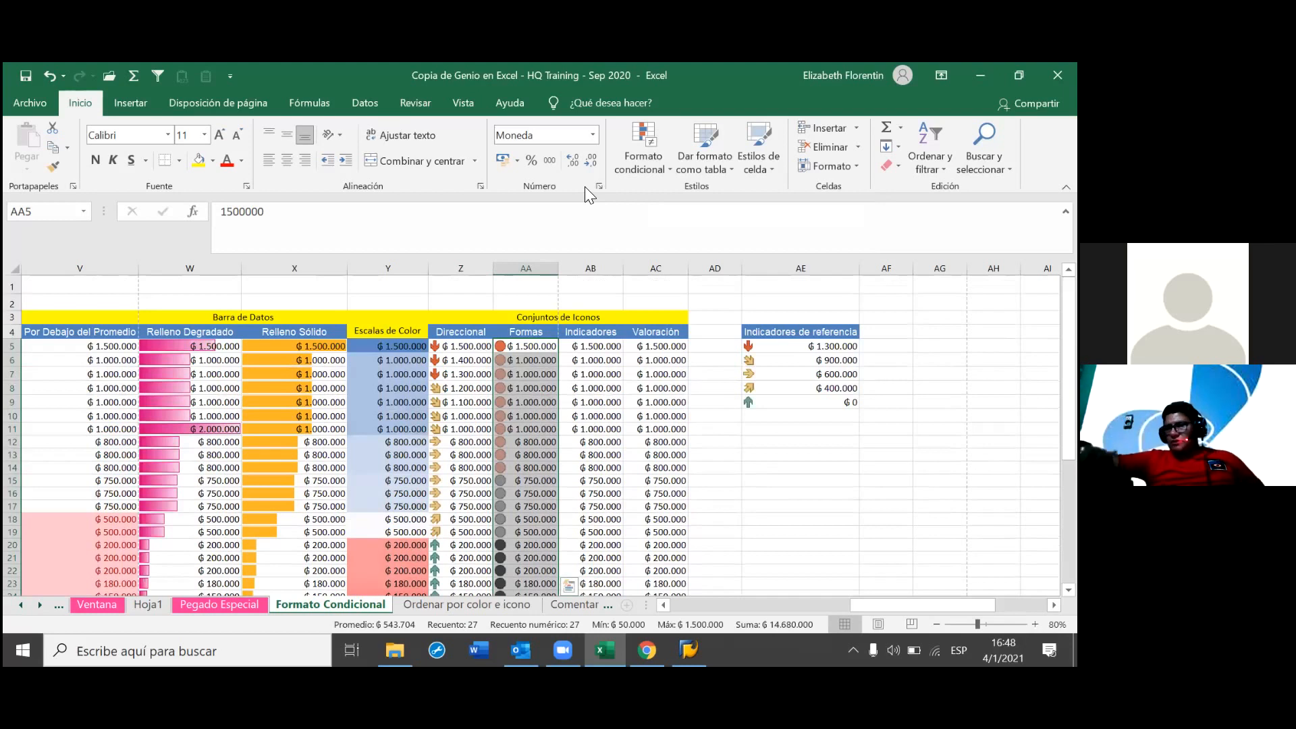
- Edit the icon set rule for AA5:AA31, changing the second and third threshold types to Número
left_click(660, 167)
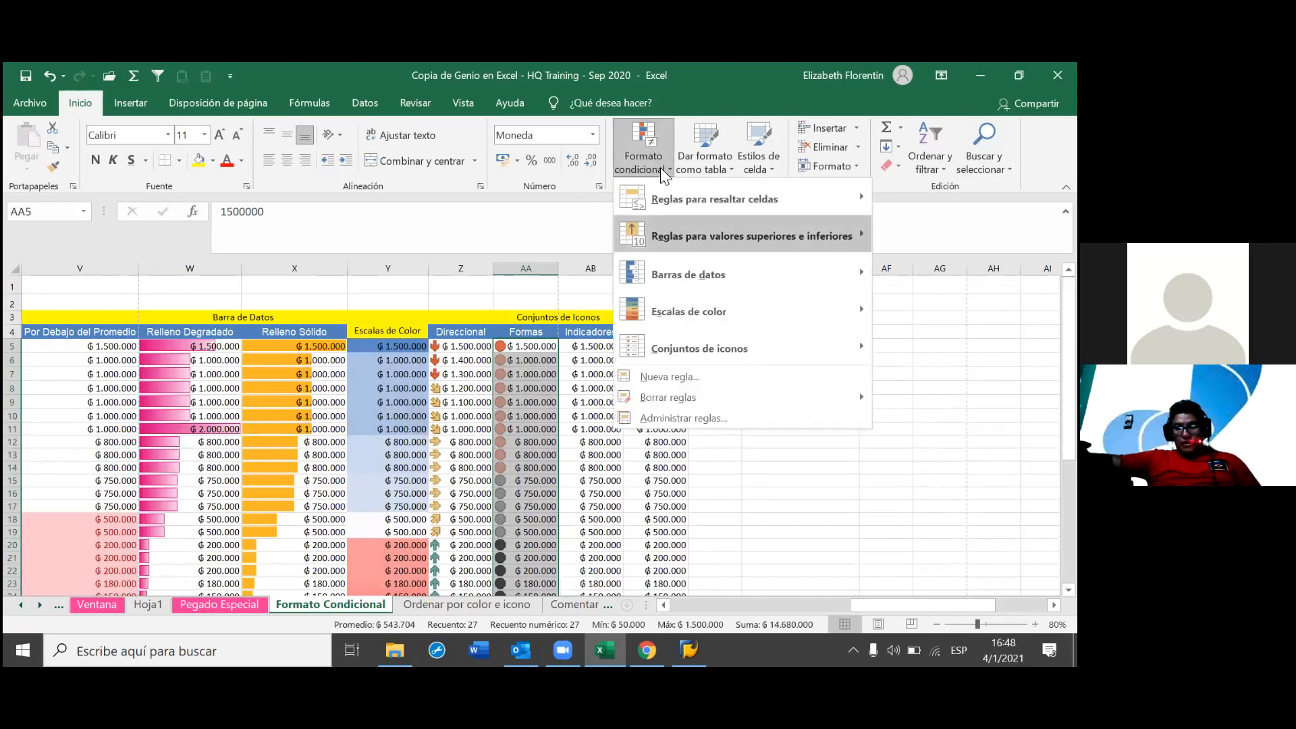
left_click(682, 423)
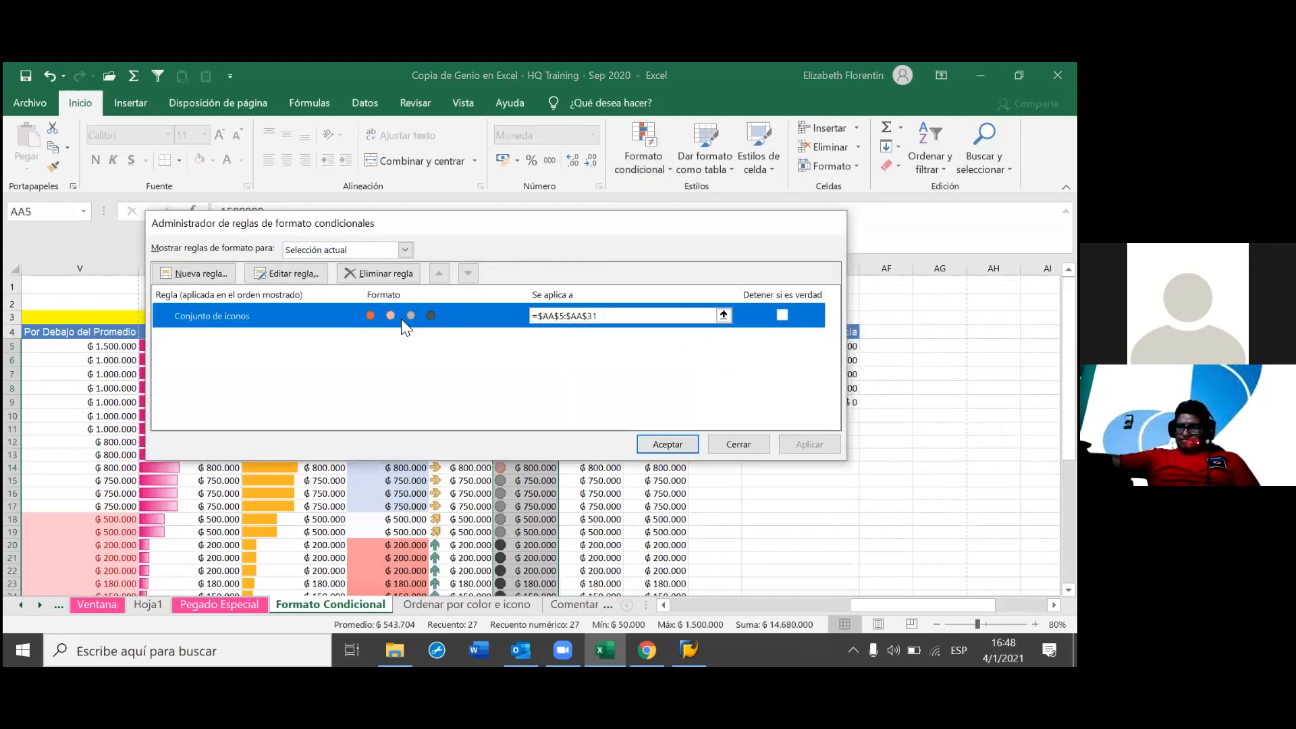
double_click(401, 319)
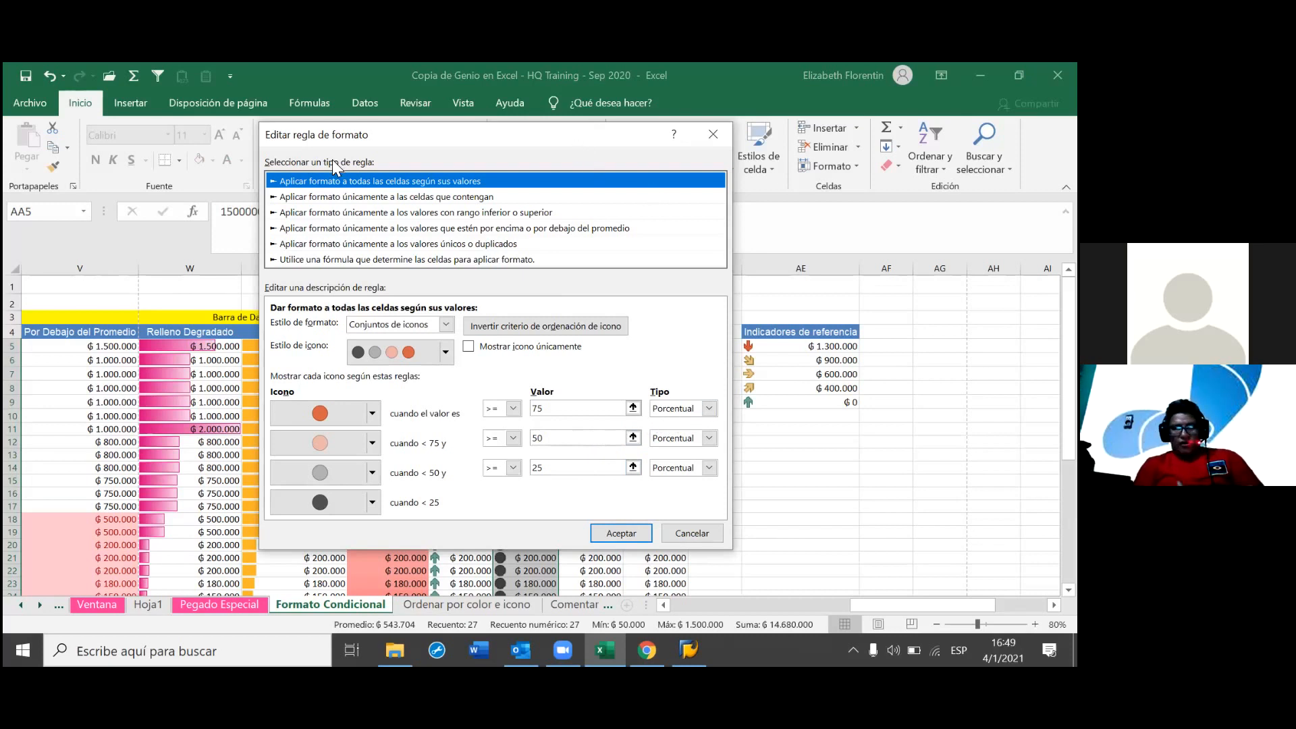
left_click_drag(583, 143, 333, 160)
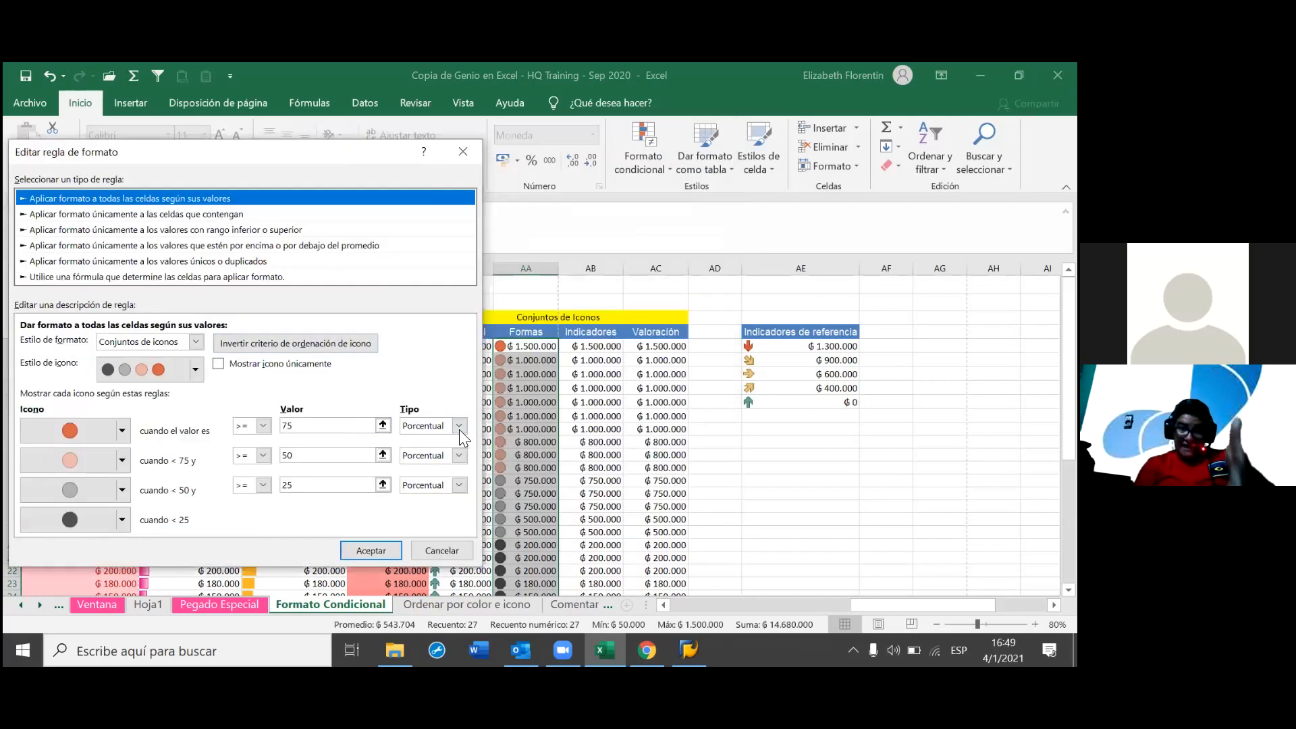
left_click(459, 428)
left_click(472, 449)
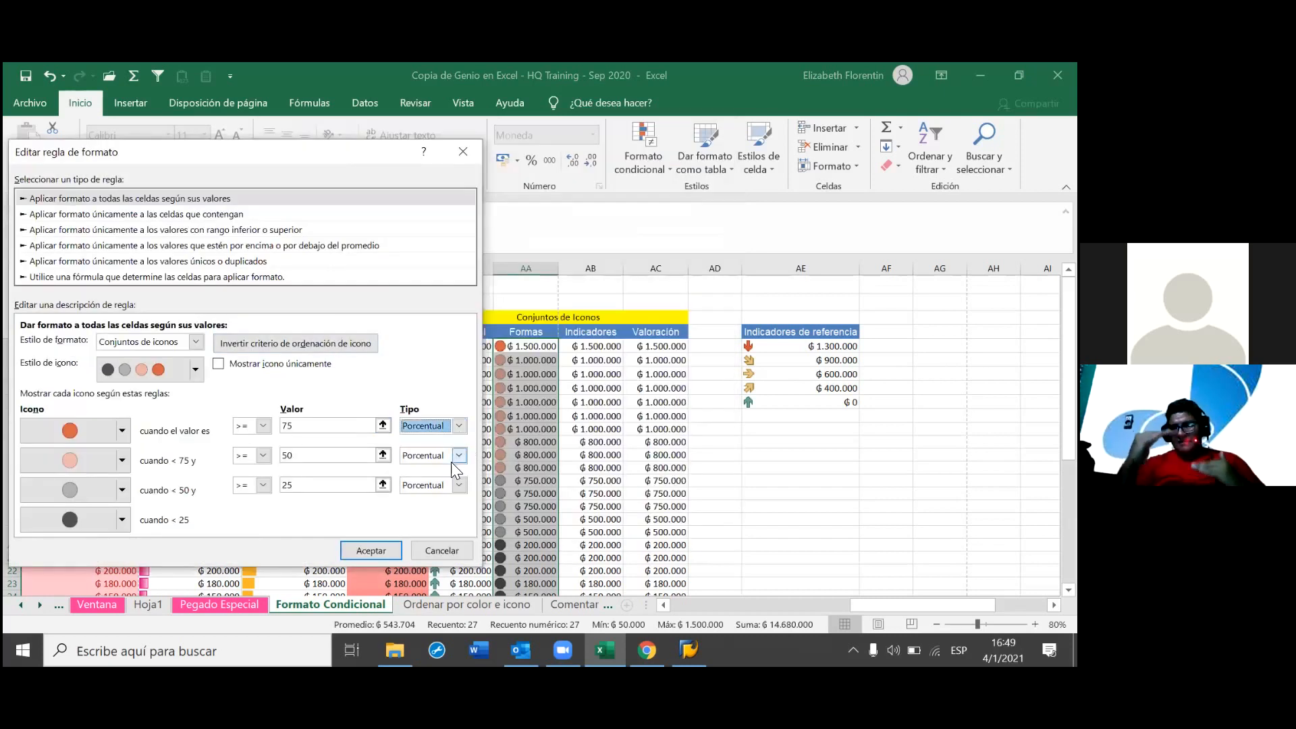
left_click(459, 455)
left_click(424, 471)
left_click(445, 484)
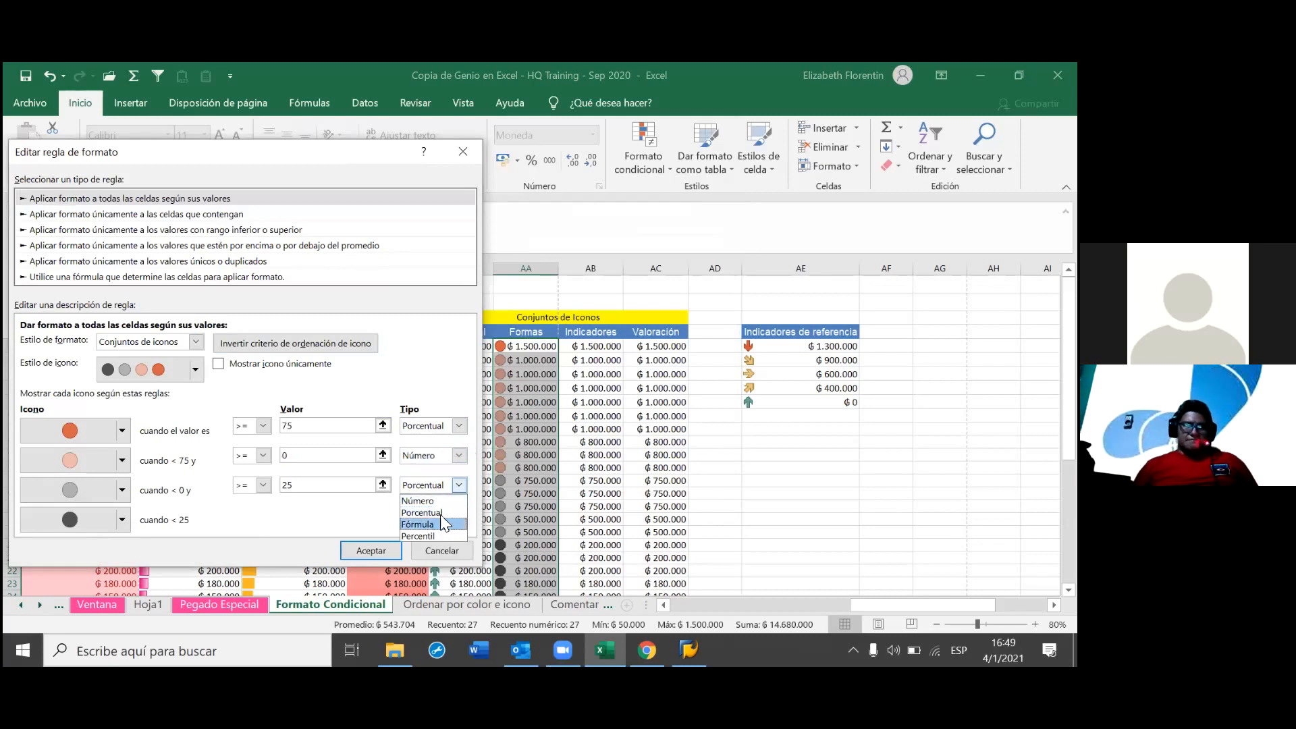
left_click(424, 500)
- Set the third threshold of the Formas icon rule, for the grey circle, to 180000
left_click(305, 485)
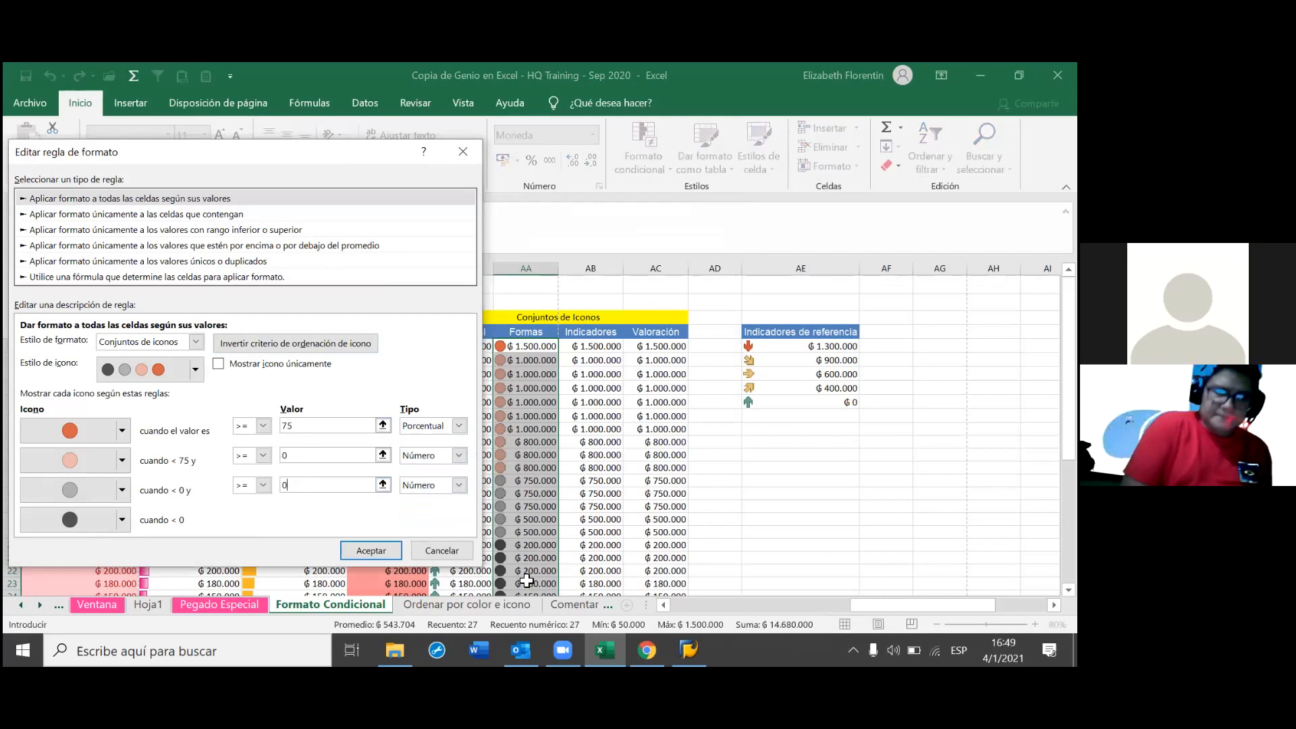
scroll(531, 575, "down", 1)
scroll(530, 575, "down", 3)
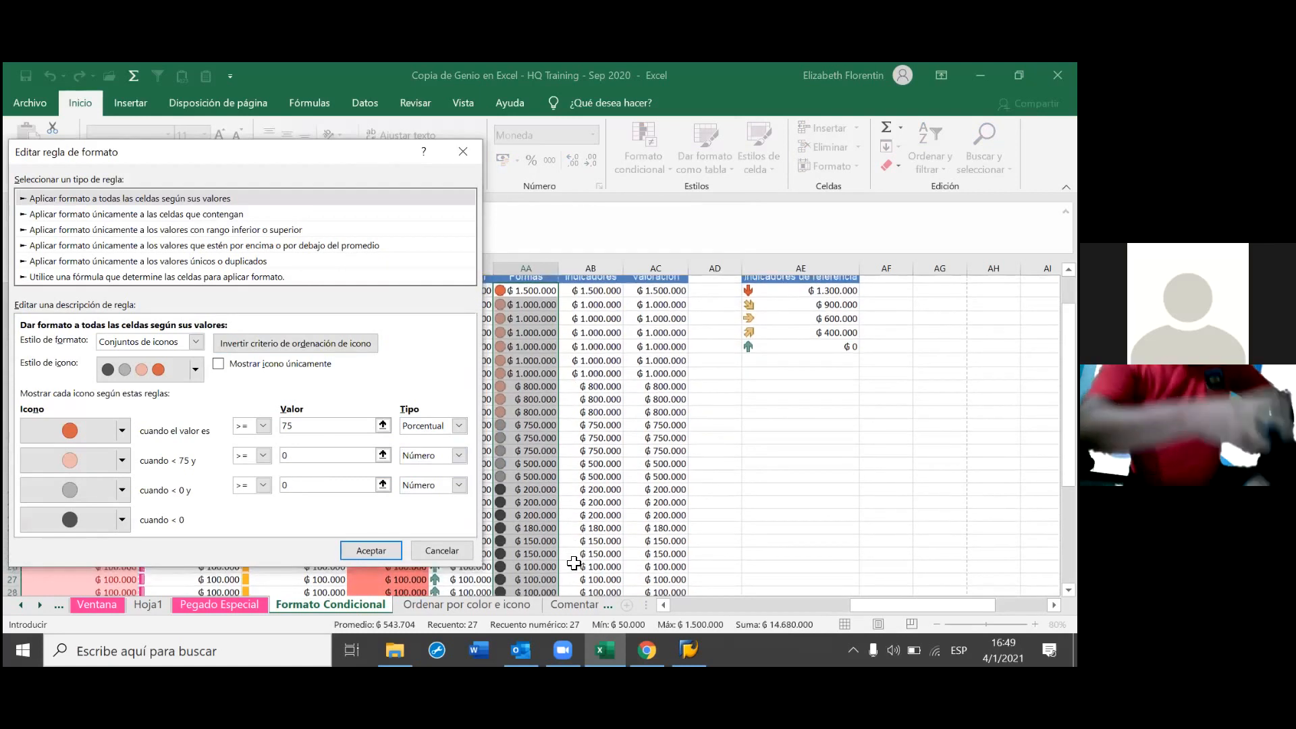
scroll(574, 563, "down", 1)
scroll(573, 563, "down", 1)
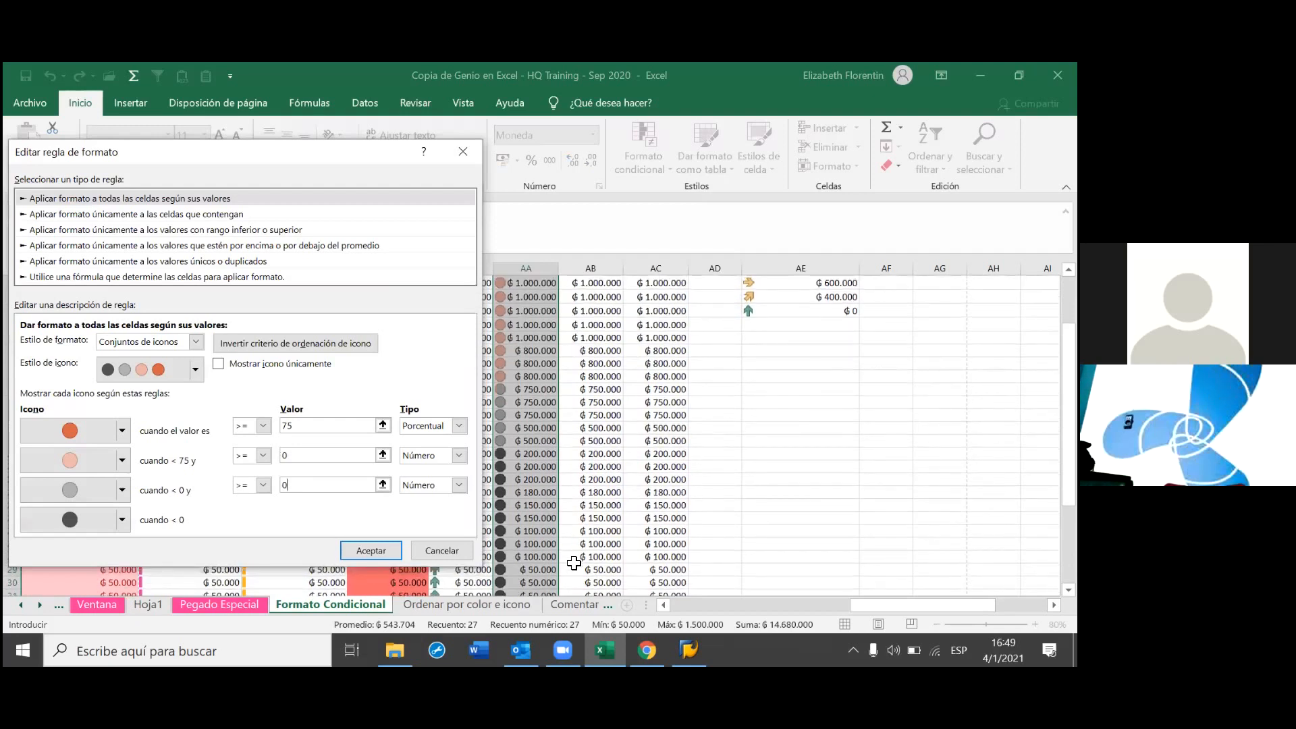
key("BackSpace")
type("180000")
- Set the second threshold of the Formas icon rule, for the pink circle, to 500000
left_click(319, 456)
scroll(667, 526, "down", 1)
scroll(611, 471, "down", 1)
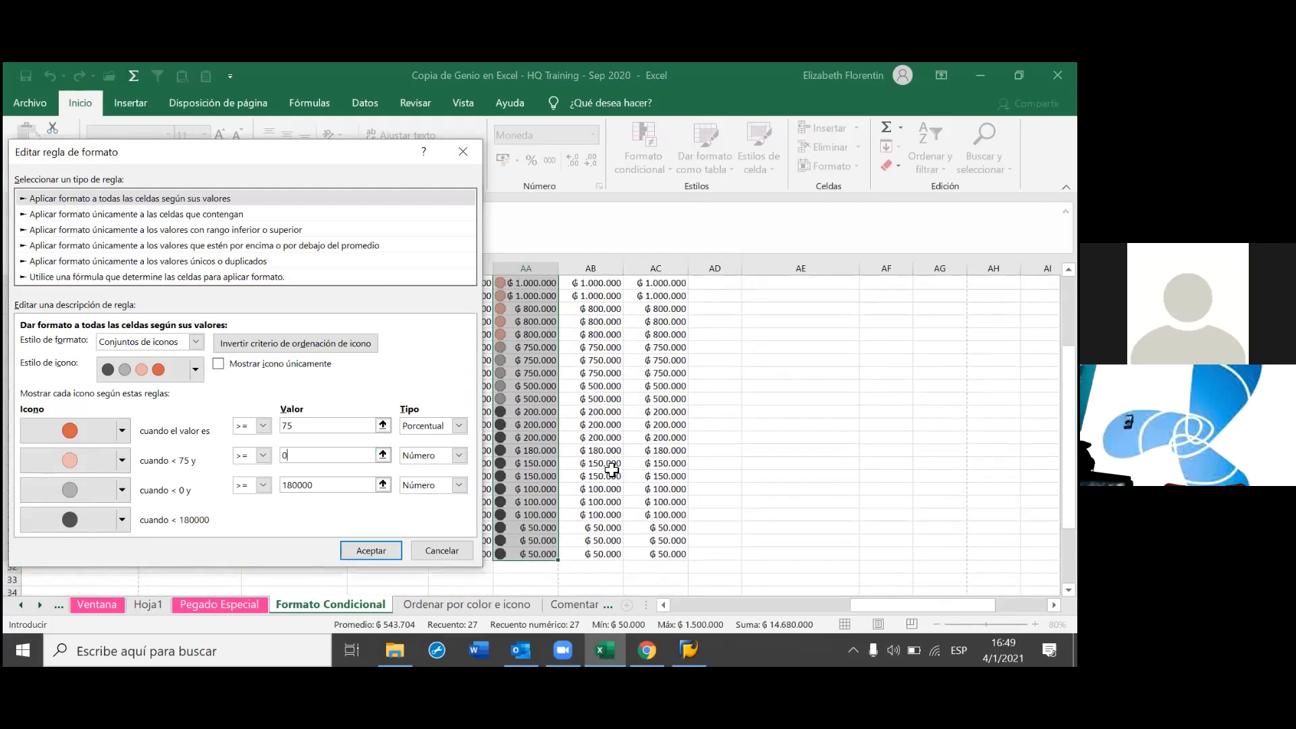
scroll(611, 470, "up", 1)
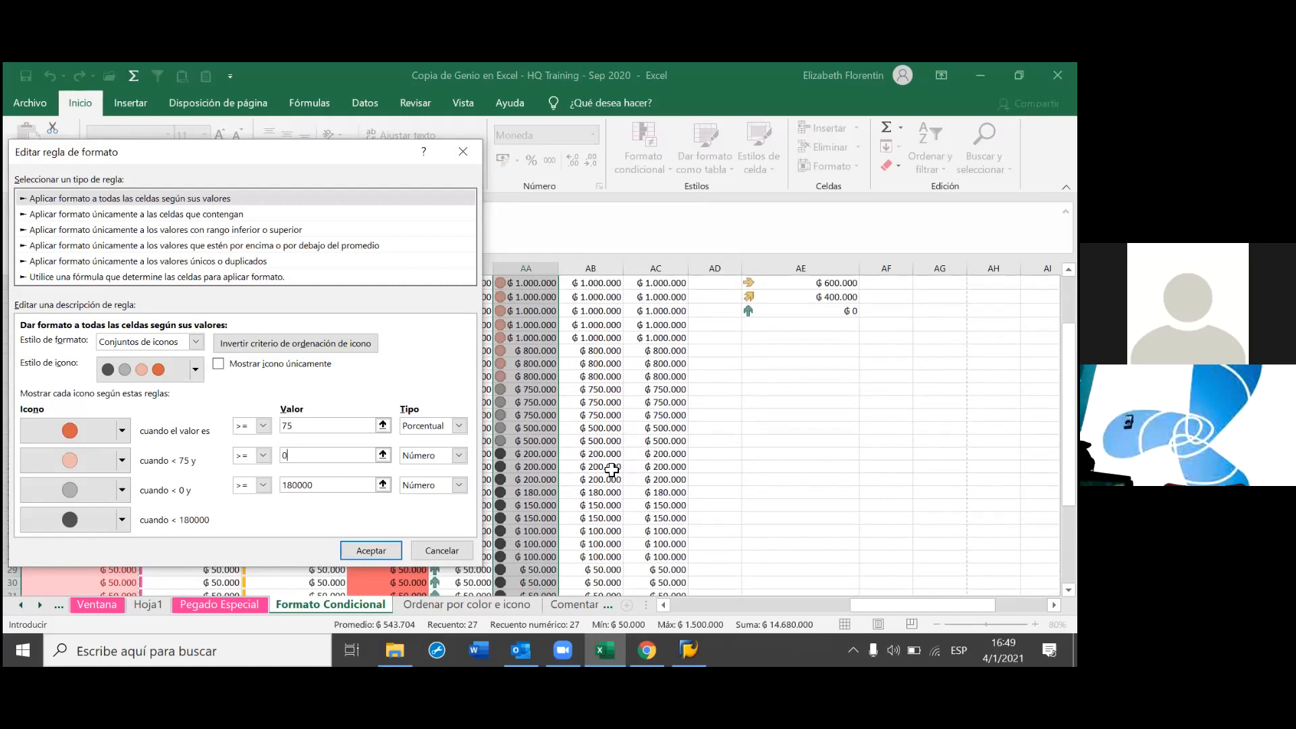
scroll(611, 470, "up", 1)
key("BackSpace")
type("500000")
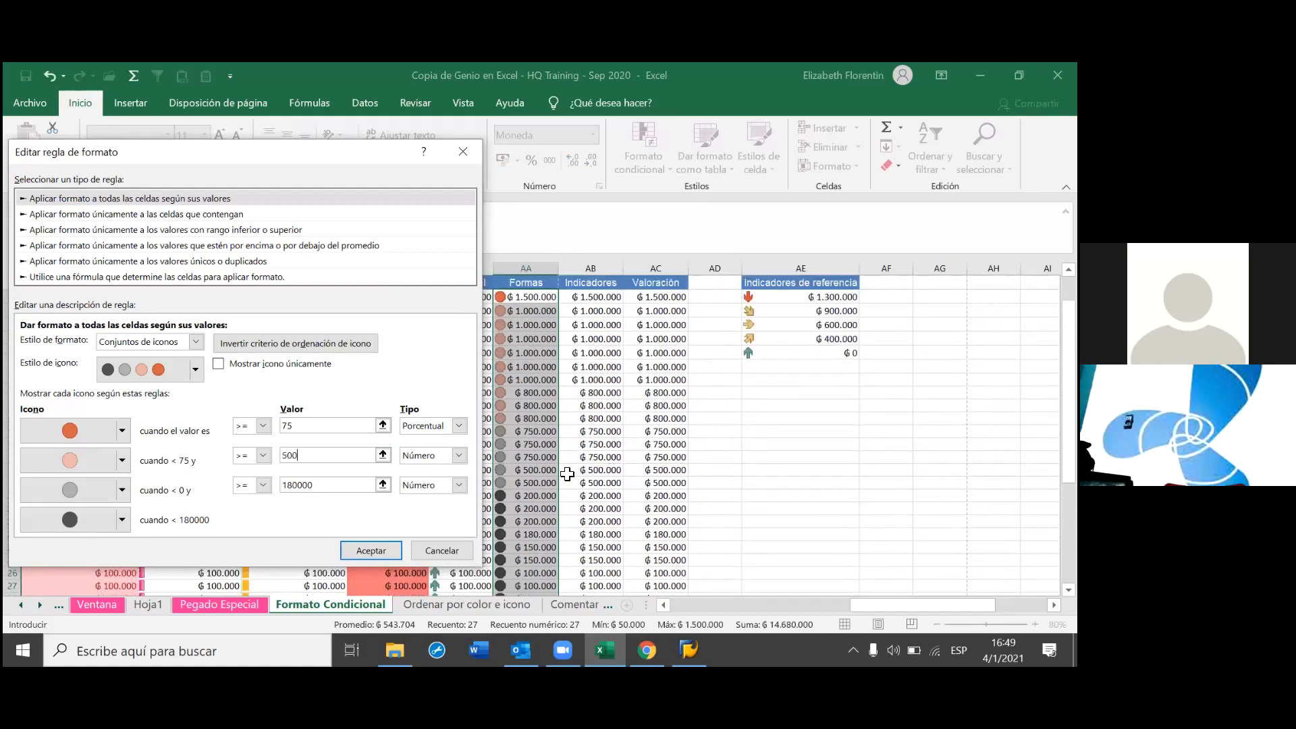
type("+")
left_click(552, 378)
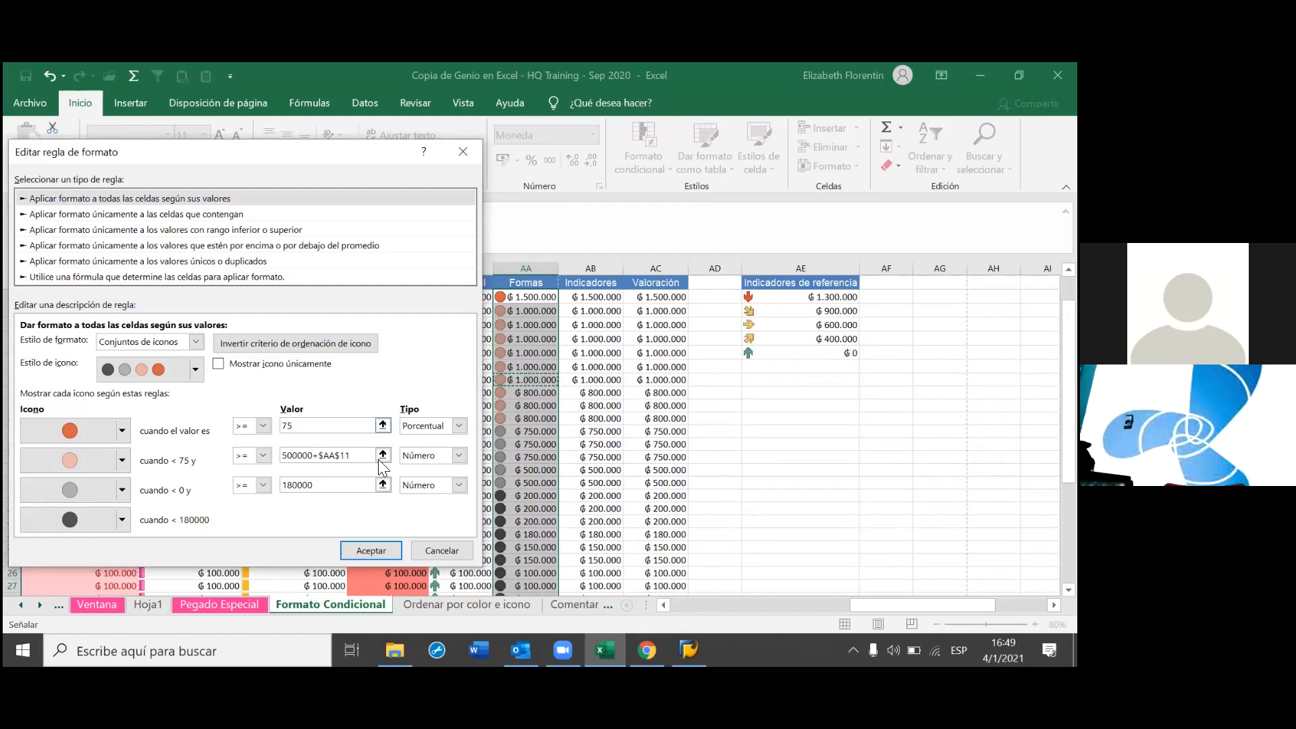
left_click_drag(351, 455, 314, 455)
key("BackSpace")
- Try to accept the rule with a first threshold of 1000000 of type Porcentual
left_click(302, 428)
key("BackSpace")
key("BackSpace")
type("1000000")
left_click(365, 548)
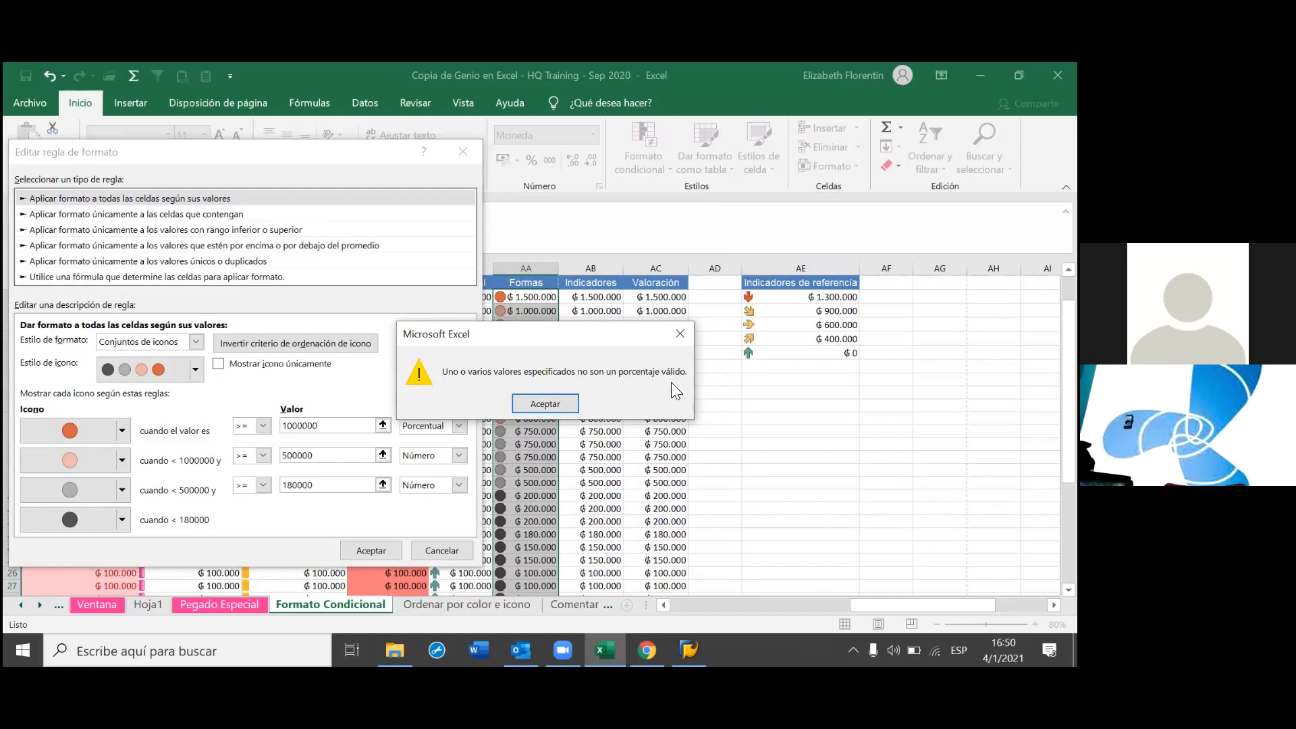
left_click(681, 338)
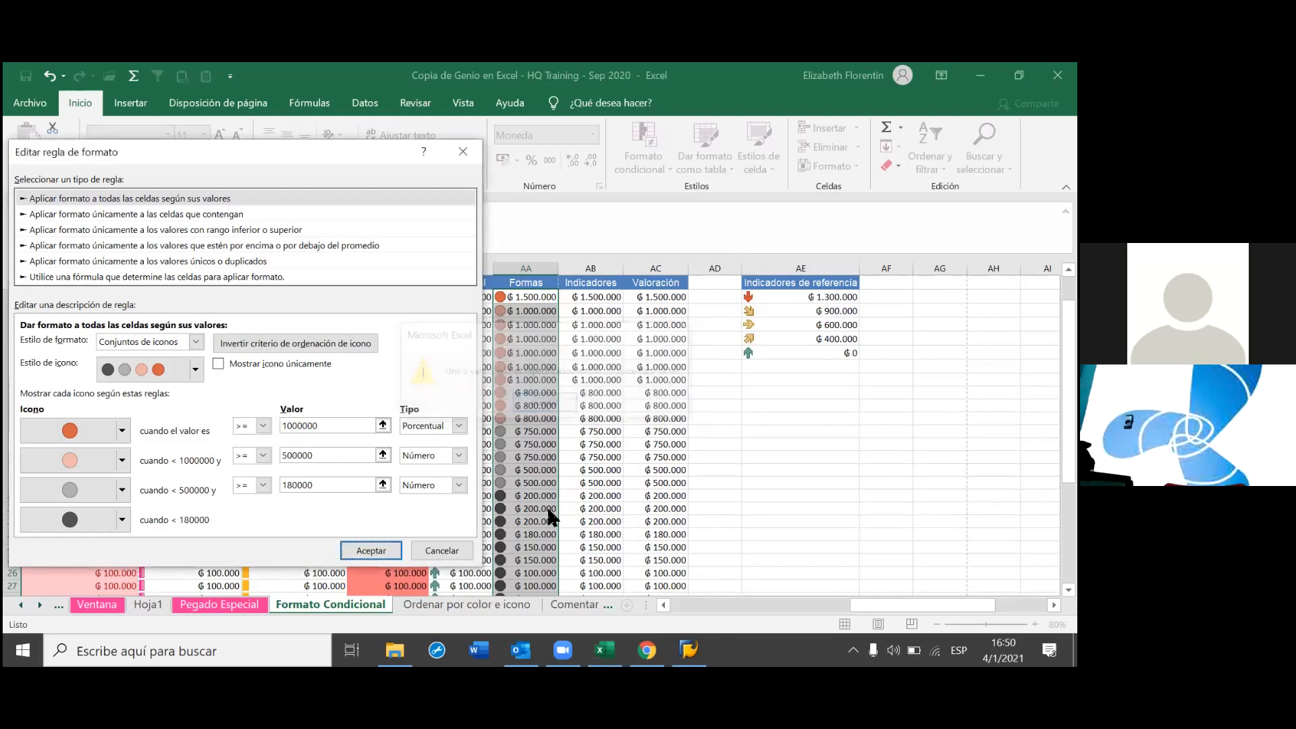
- Set the first threshold to type Número with value 1000000 and apply the edited rule to the Formas column
left_click(453, 425)
left_click(436, 441)
left_click(313, 429)
key("BackSpace")
type("1000000")
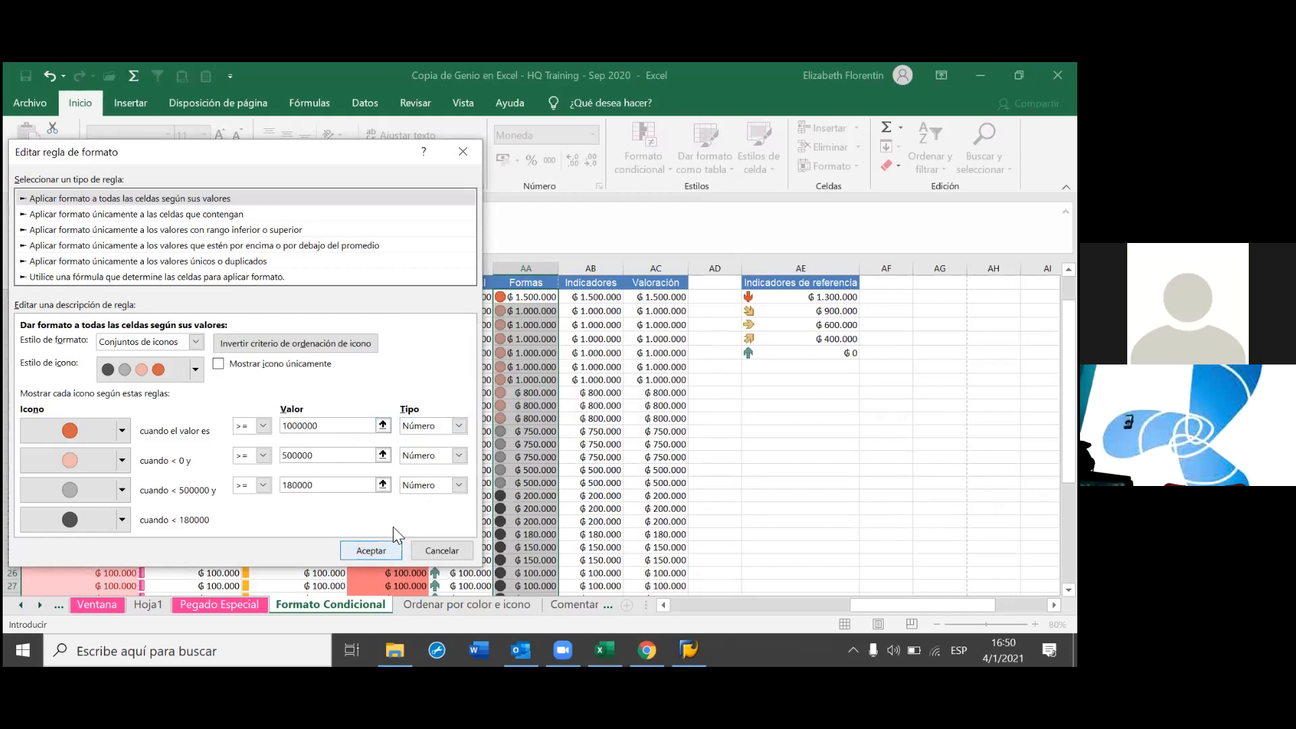
key("Return")
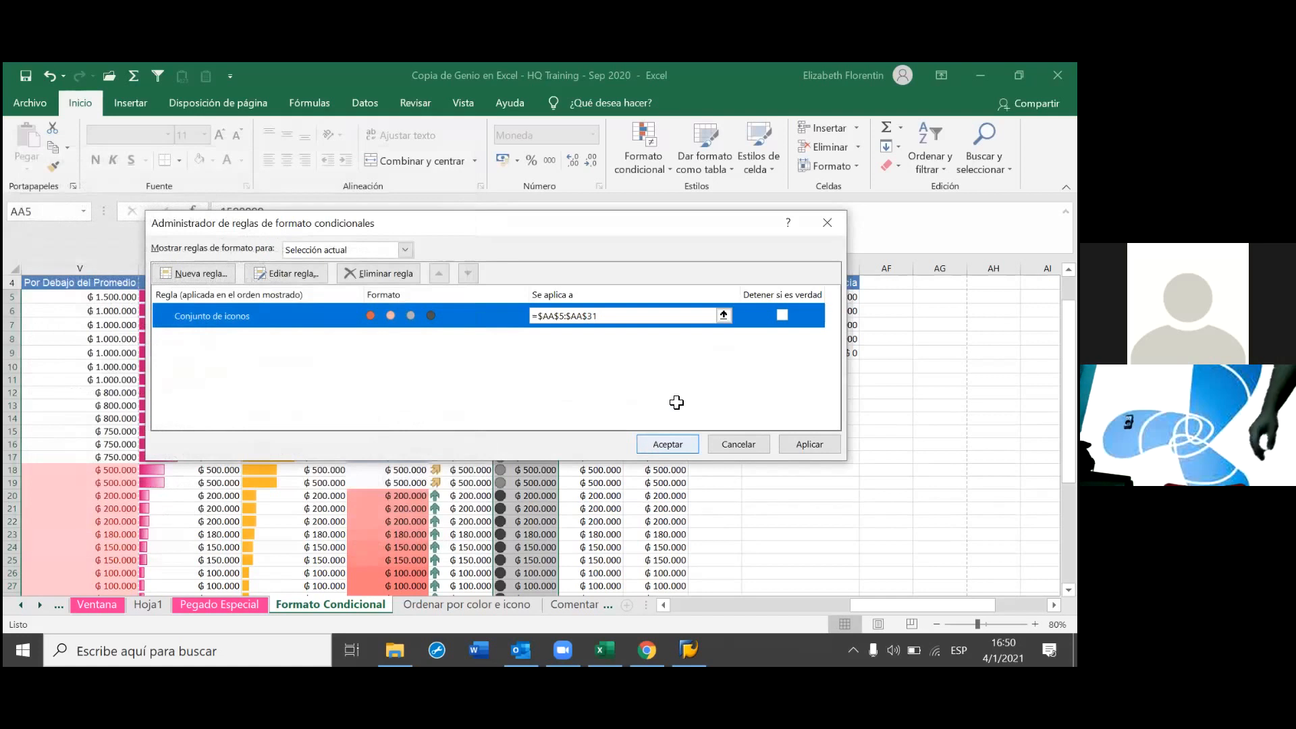
key("Return")
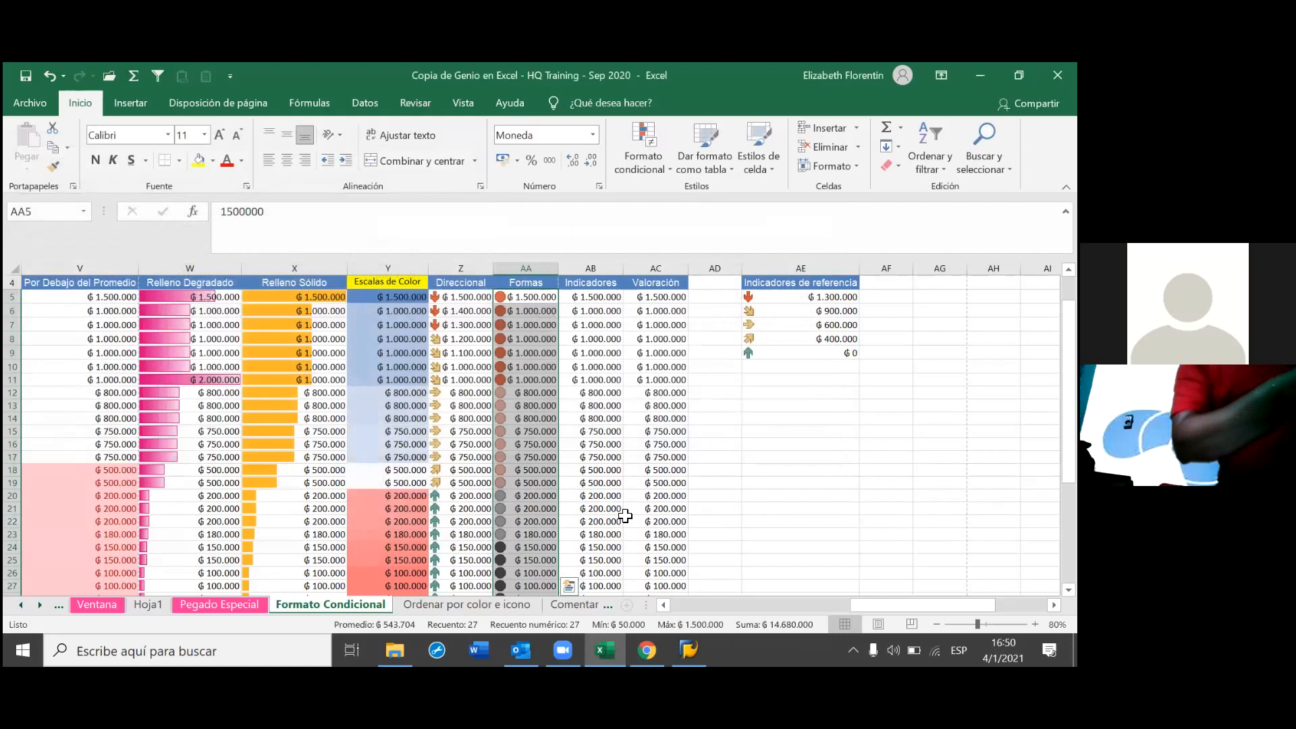
scroll(625, 516, "down", 1)
scroll(625, 516, "up", 1)
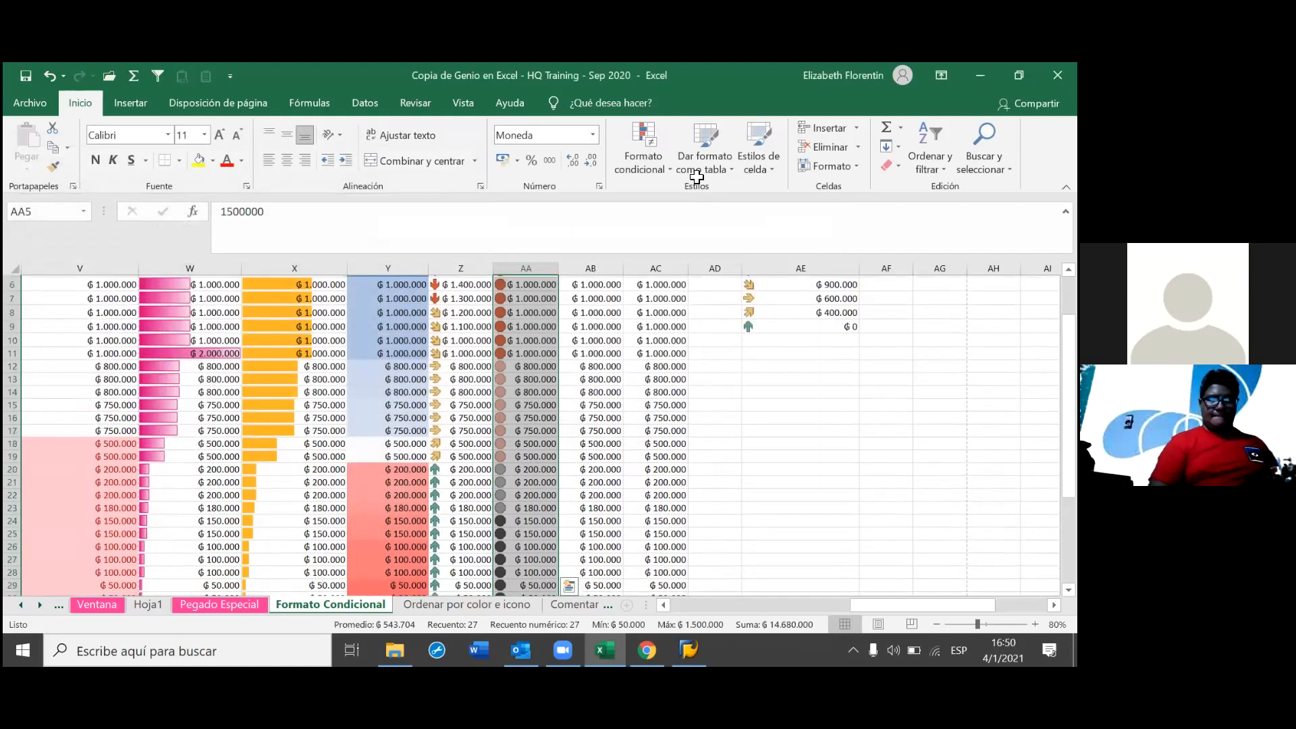
- Review the icon thresholds in the Formas column's conditional formatting rule
scroll(696, 177, "up", 2)
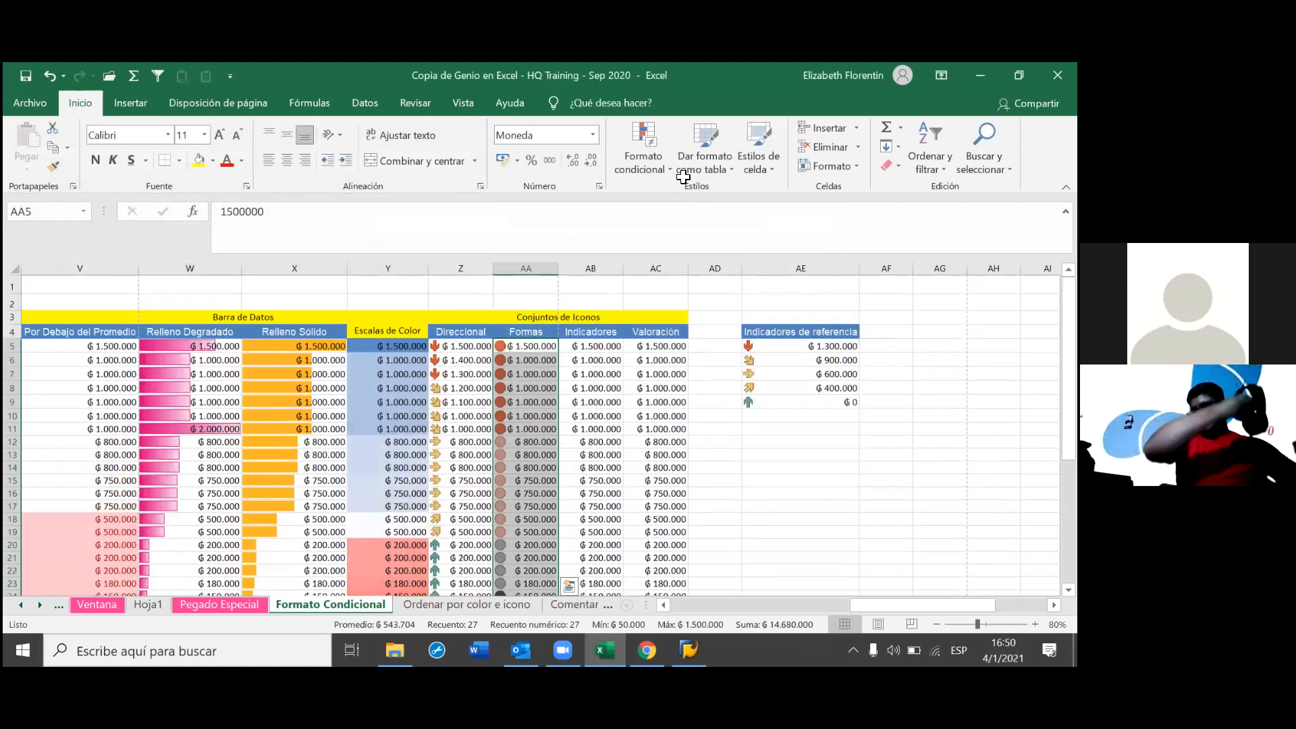
left_click(614, 284)
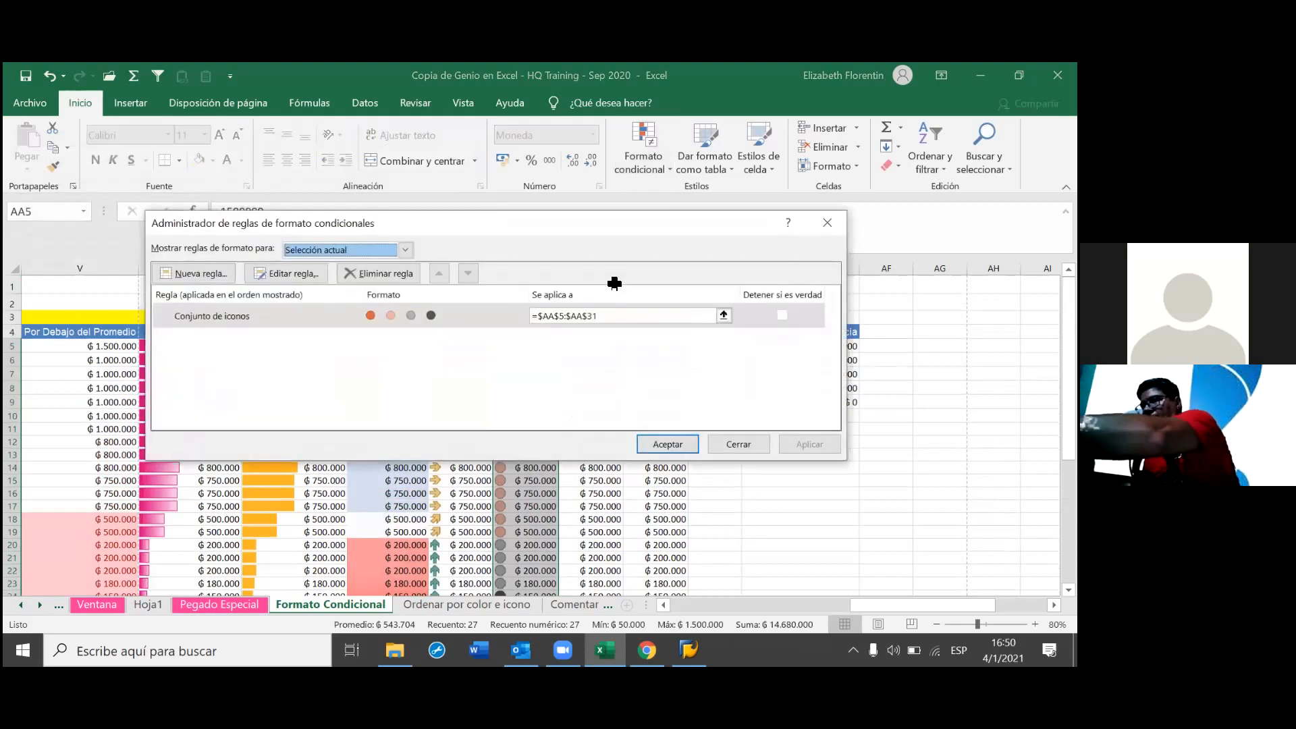
key("alt+e")
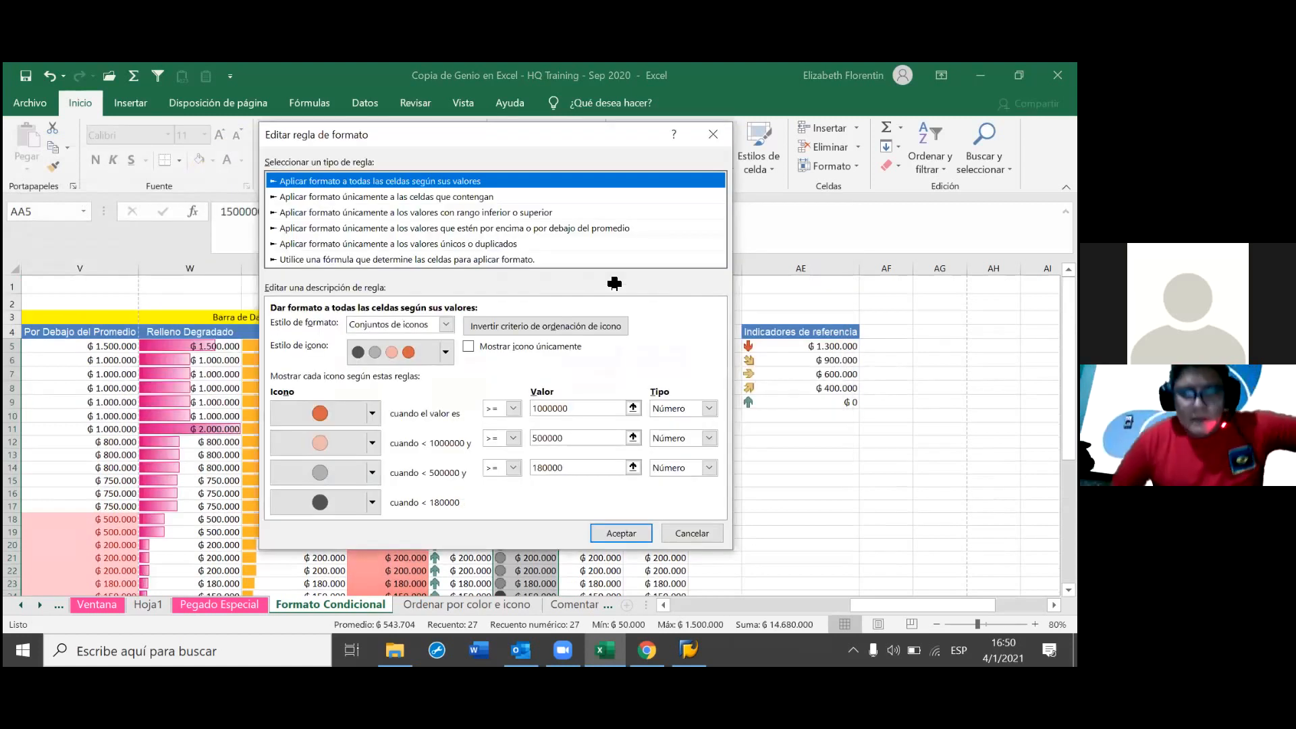
left_click(727, 508)
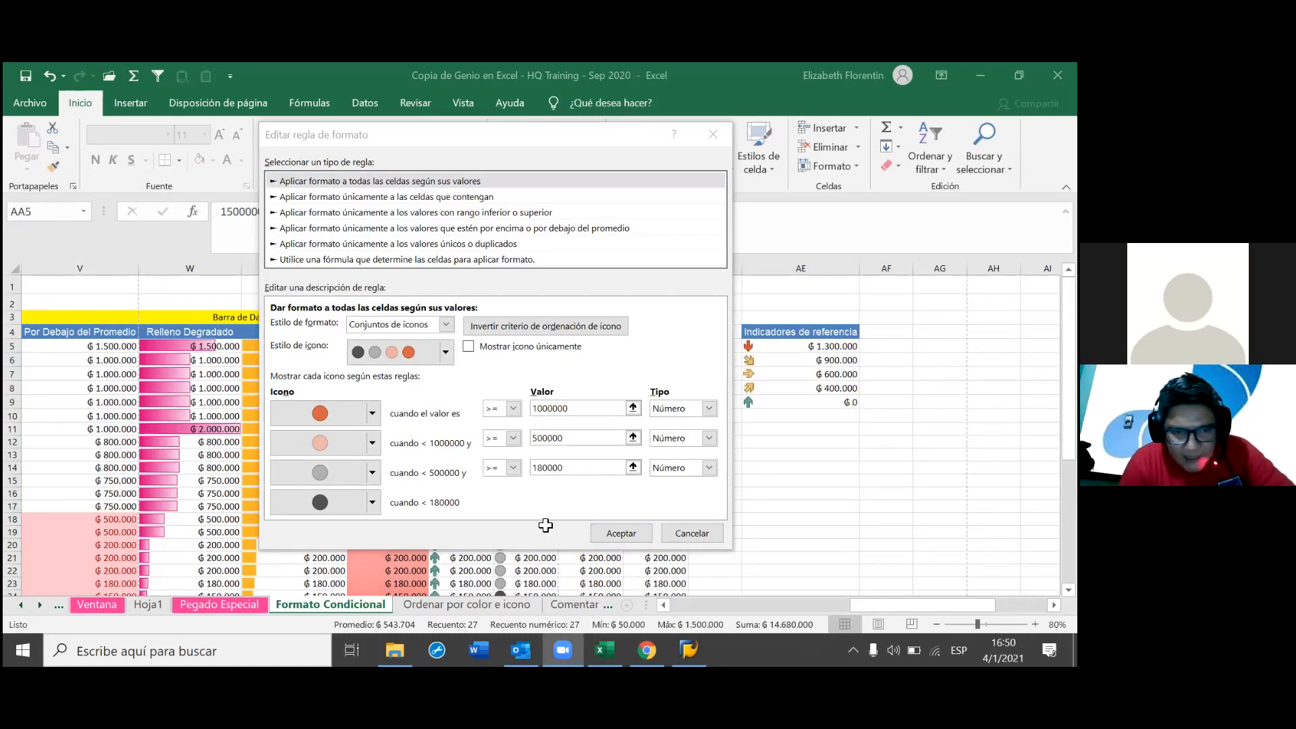
left_click(619, 525)
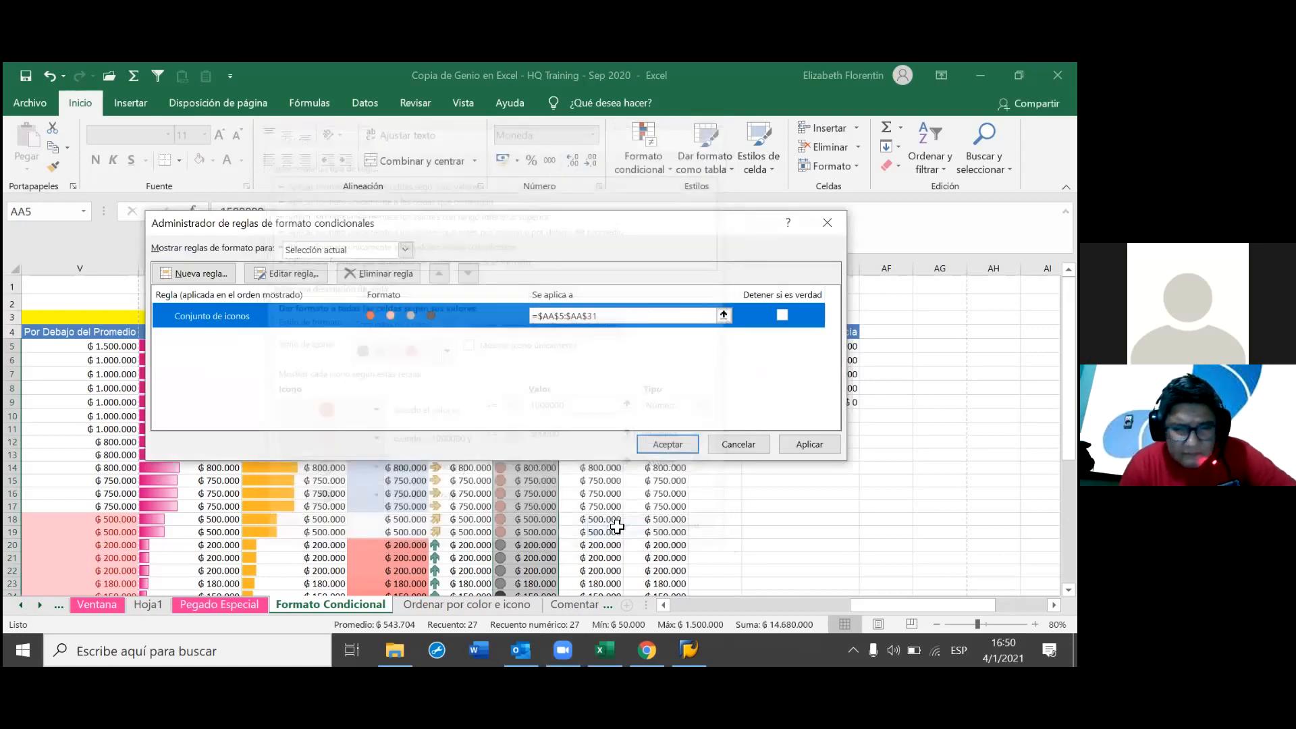
left_click(683, 448)
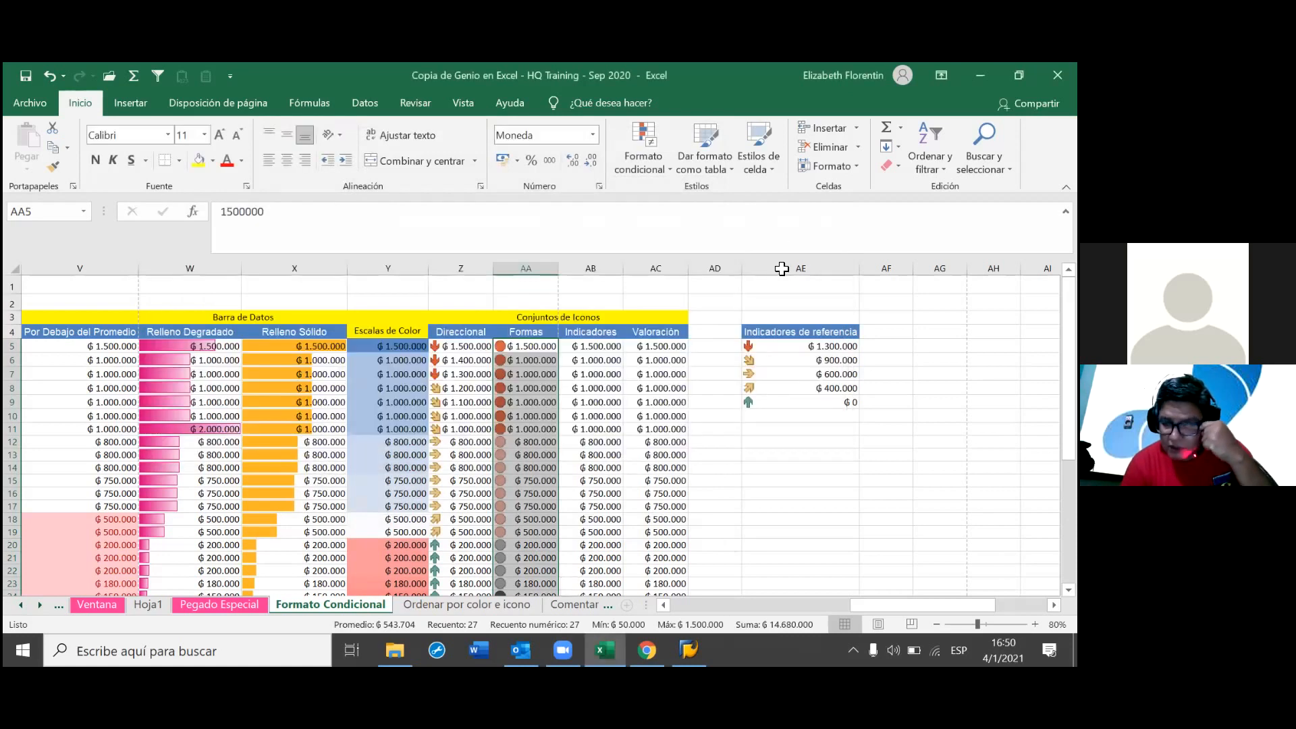
scroll(605, 477, "down", 2)
left_click(605, 477)
scroll(605, 476, "up", 2)
scroll(605, 477, "down", 1)
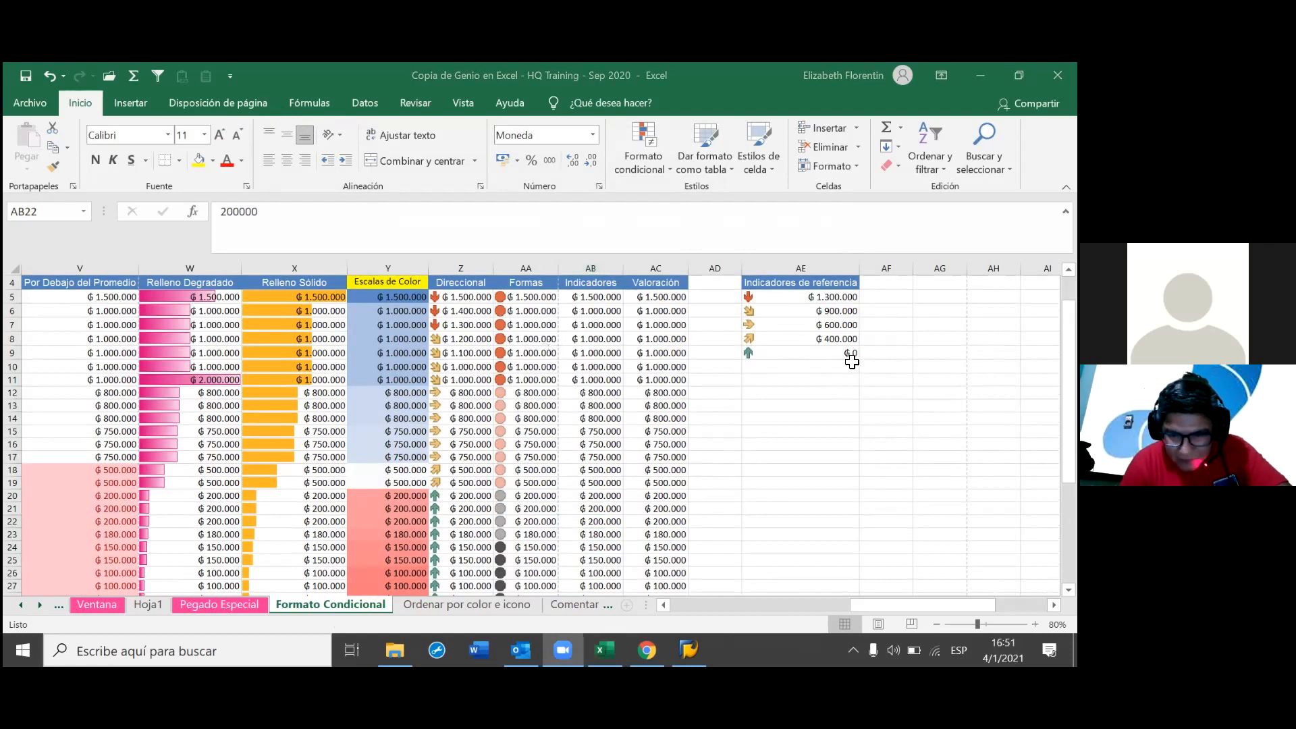
left_click(790, 419)
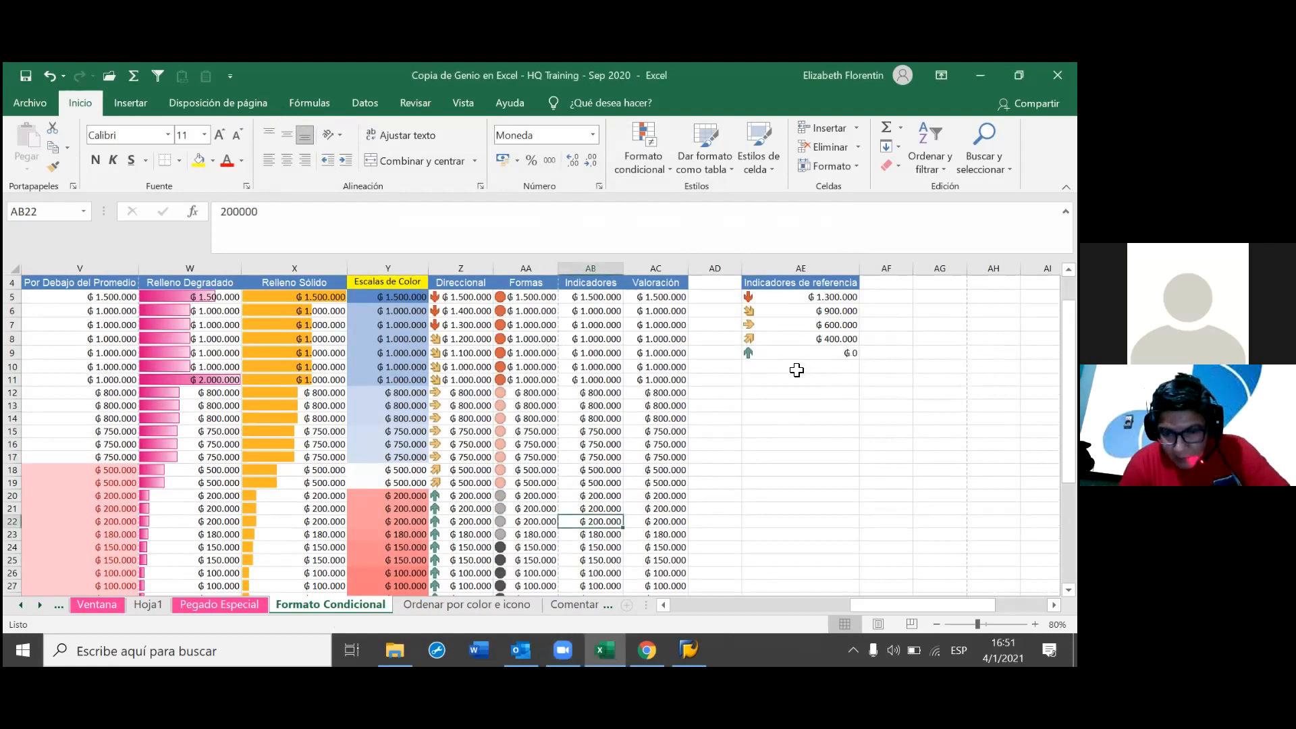
- Copy cell AA5 with its icon formatting into AE11, below the Indicadores de referencia table, and fill it down to AE14
left_click(519, 292)
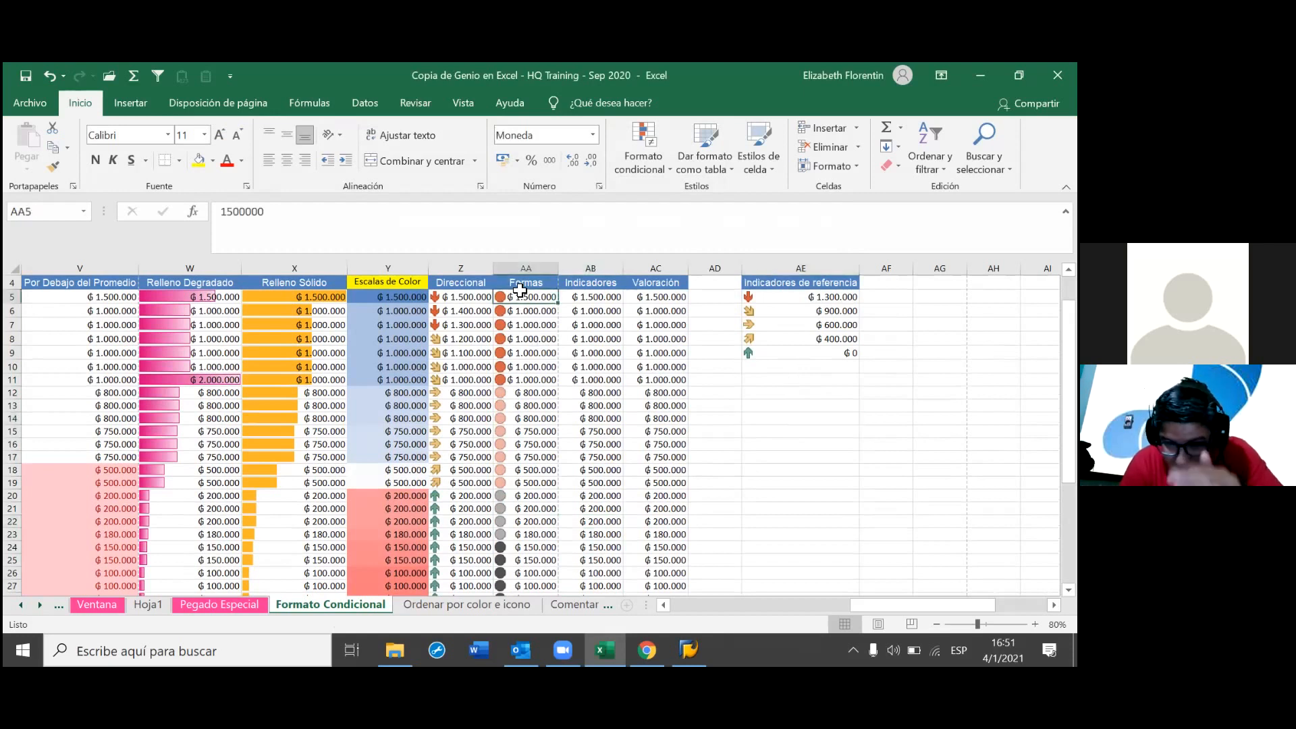
right_click(520, 292)
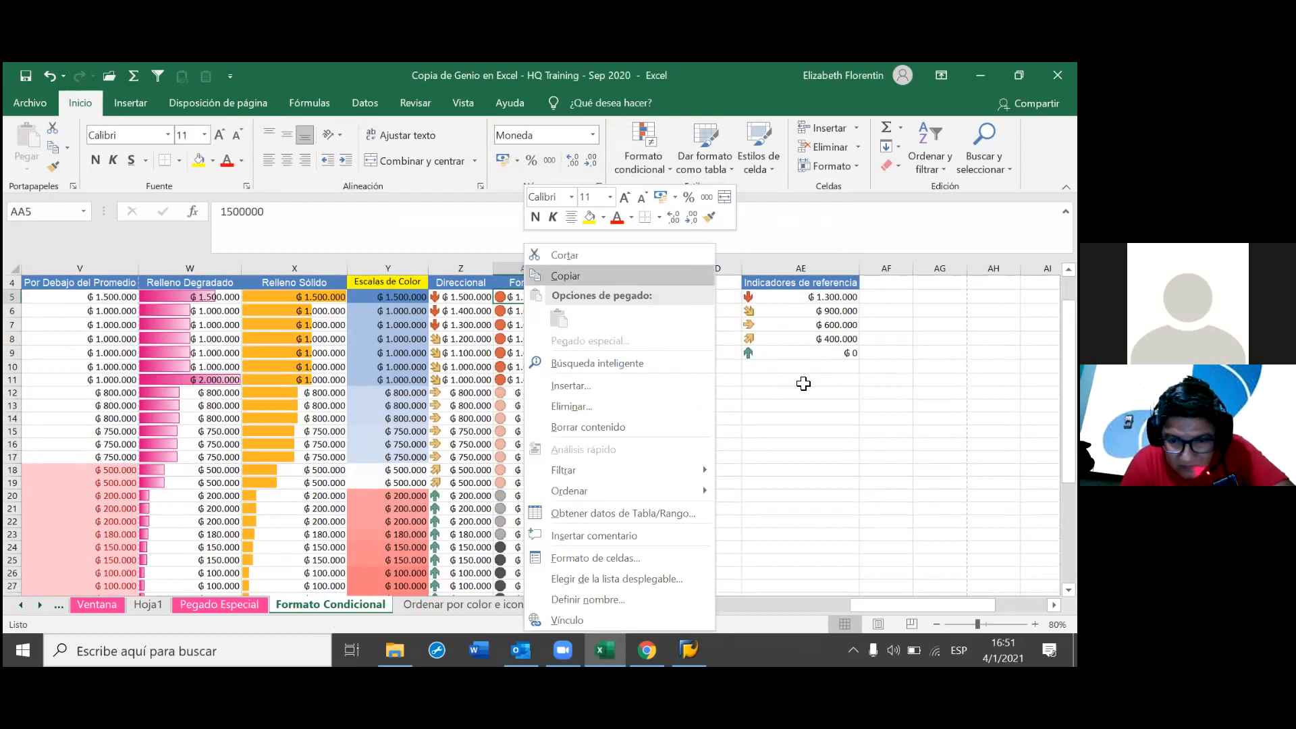
left_click(566, 276)
left_click(804, 383)
right_click(803, 382)
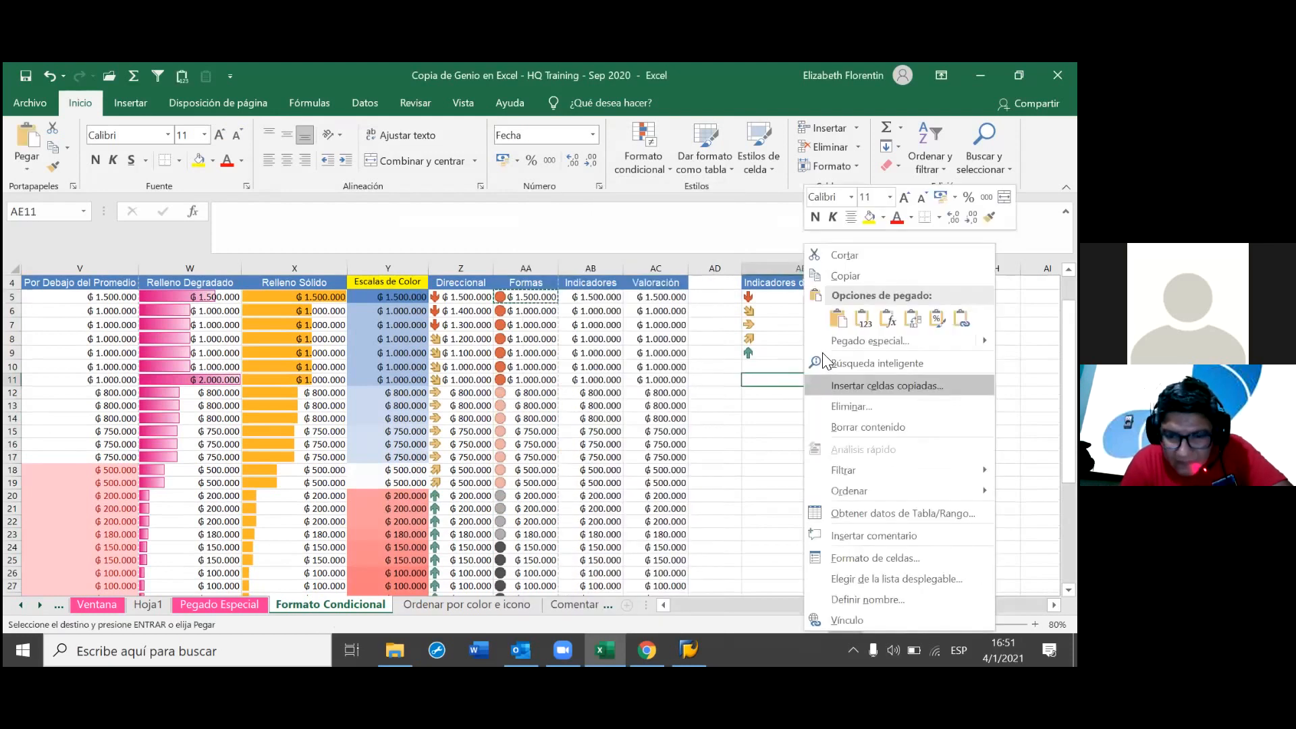
left_click(824, 317)
left_click_drag(859, 386, 857, 399)
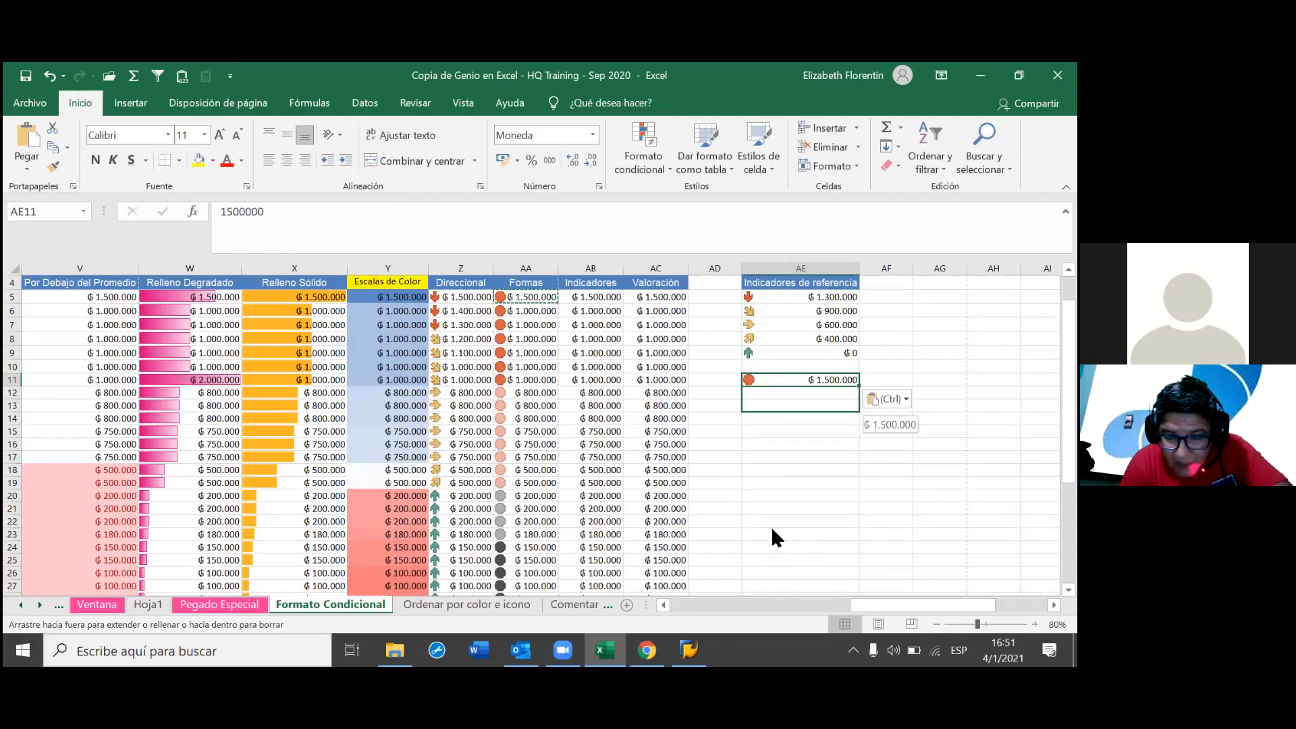
left_click_drag(856, 400, 857, 418)
- Enter the circle reference values 1000000, 500000, 180000 and 0 in cells AE11 to AE14
left_click(839, 382)
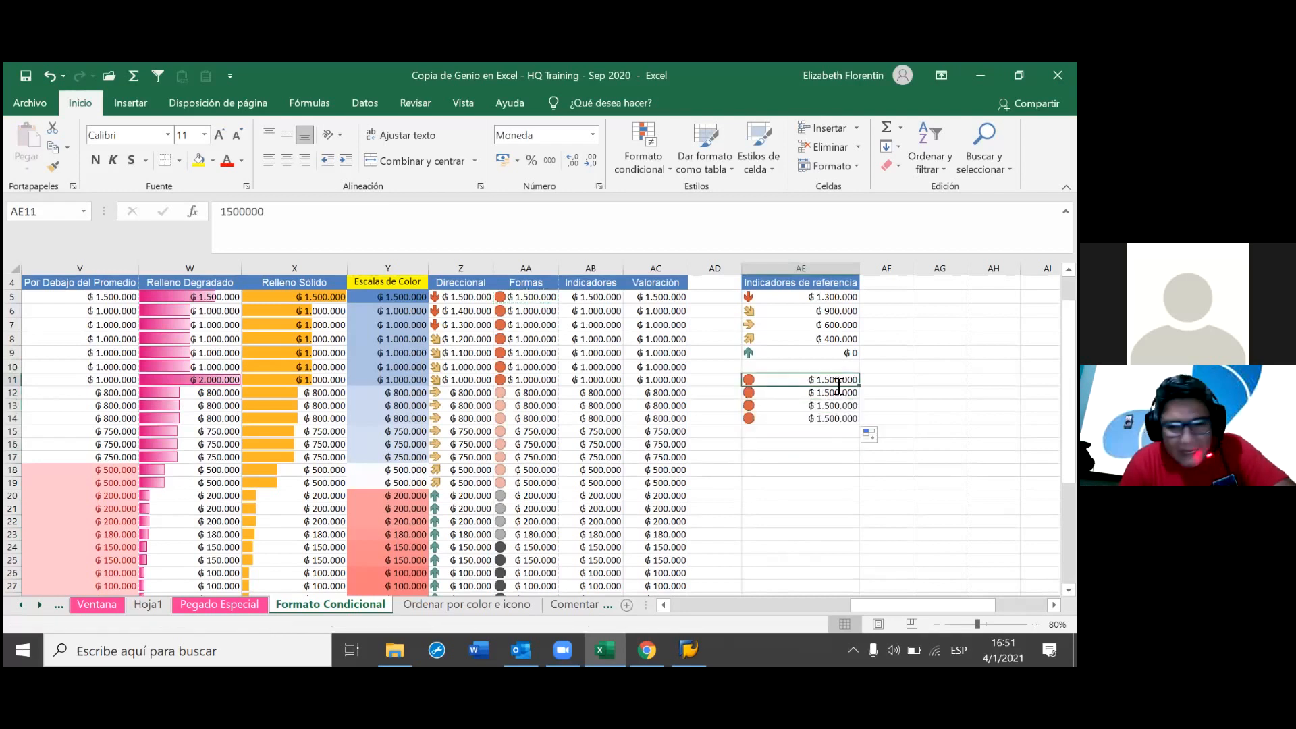
type("100000")
key("Return")
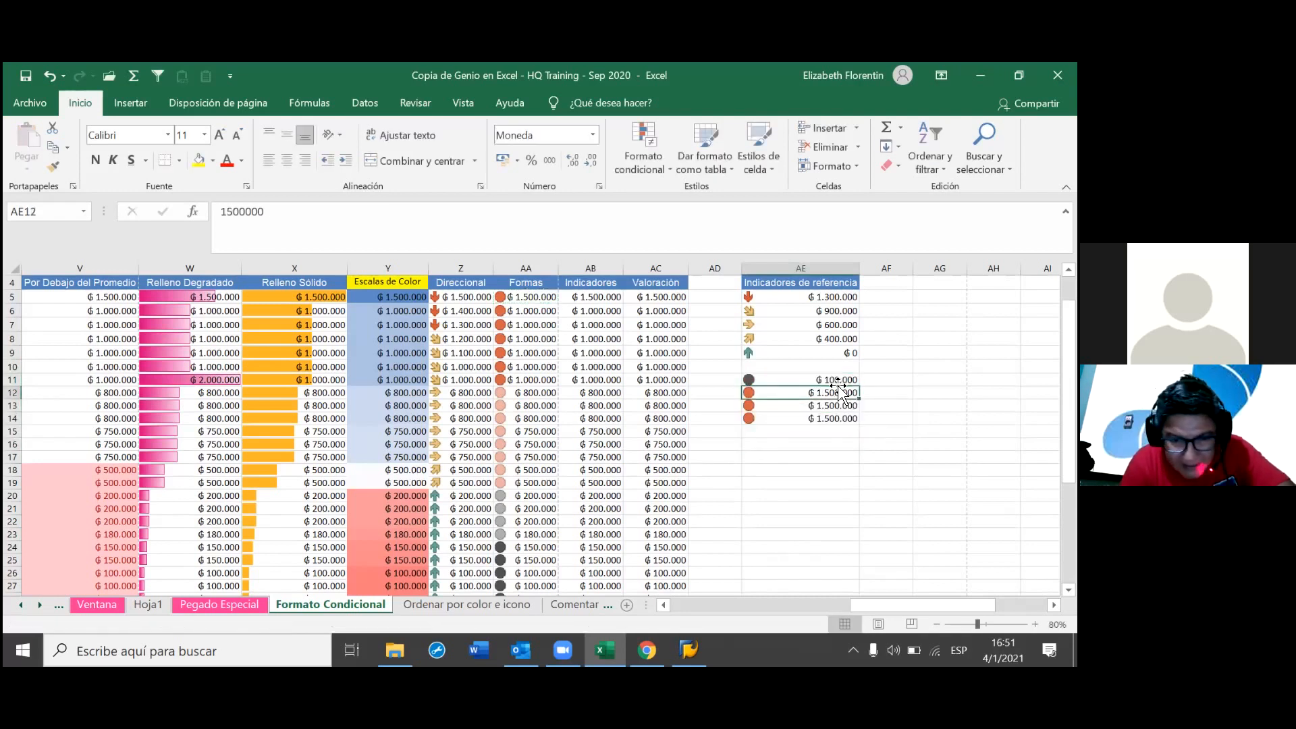
left_click(810, 380)
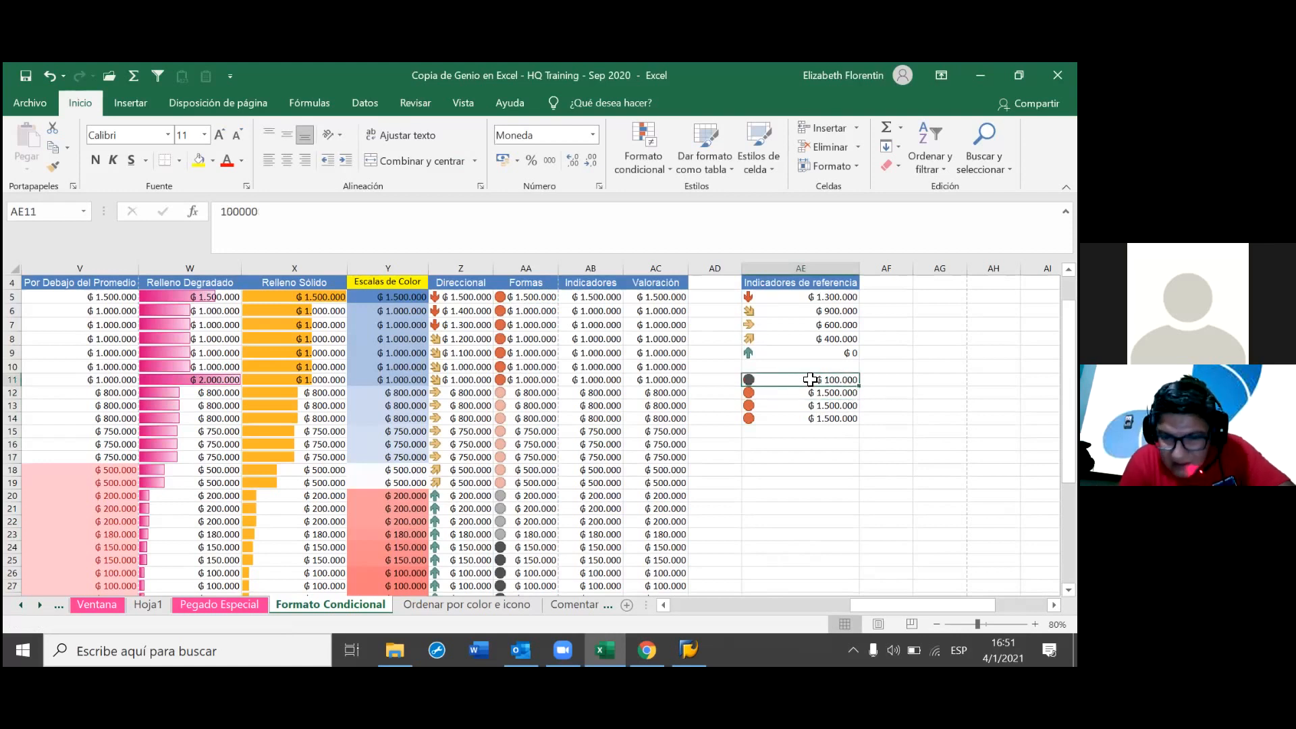
type("1000000")
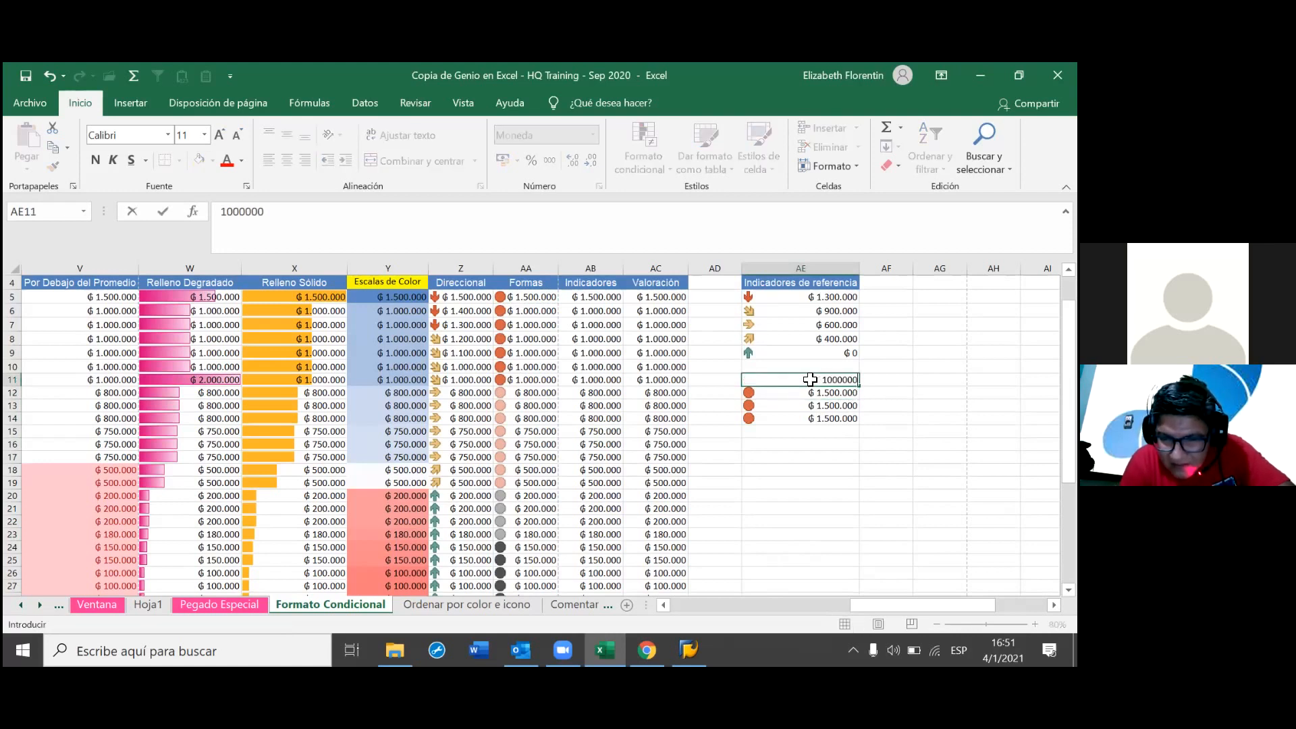
key("Return")
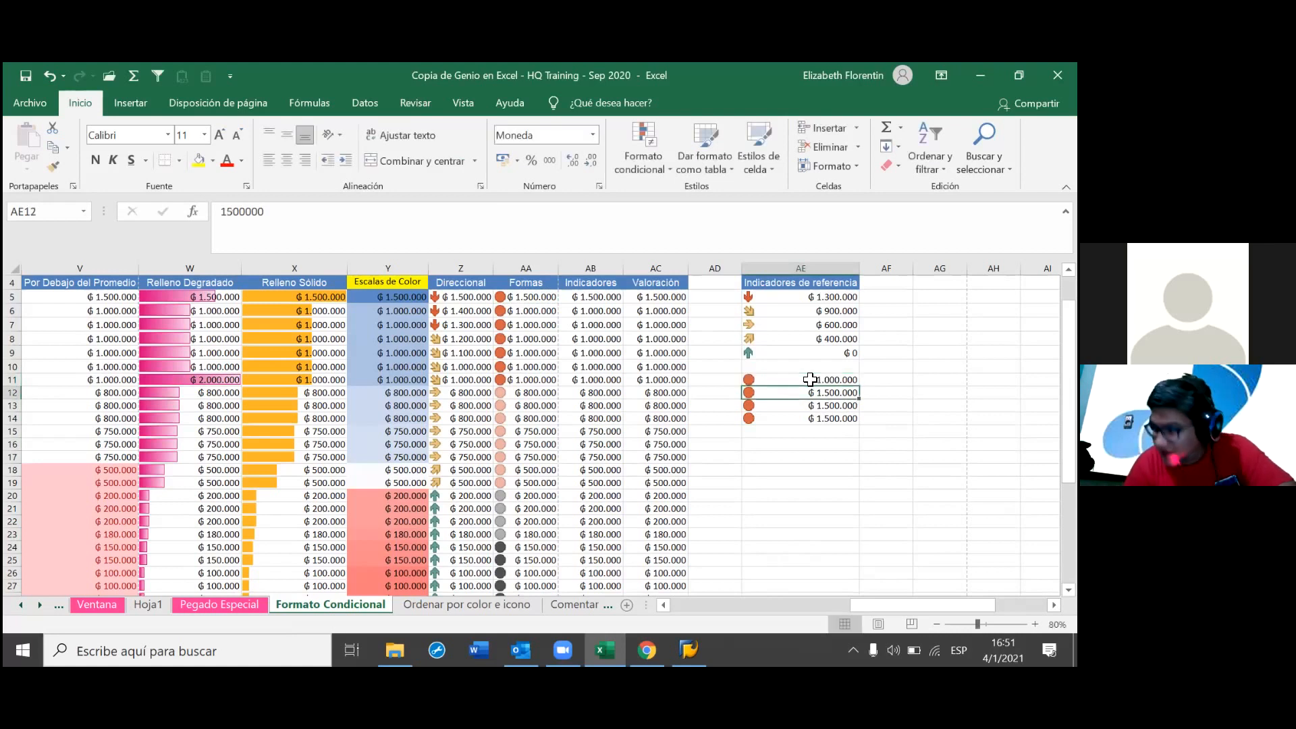
type("50000")
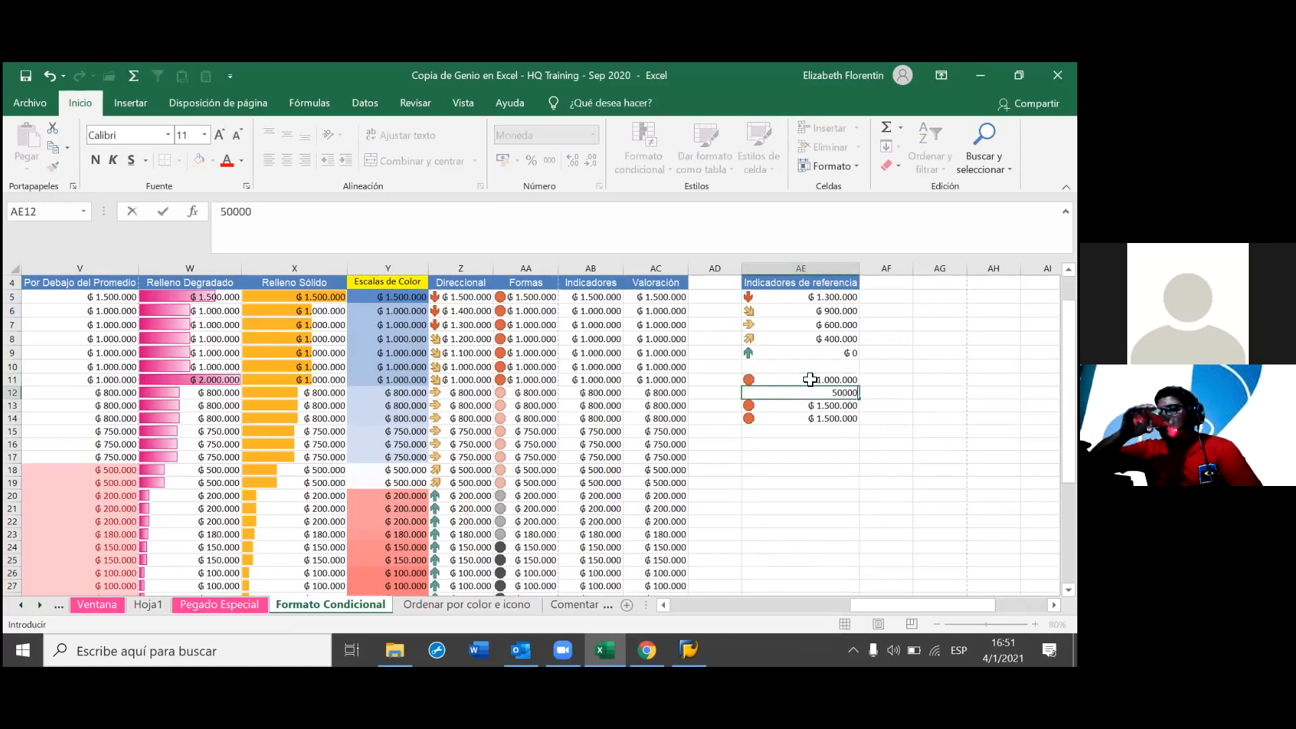
key("Return")
type("18000")
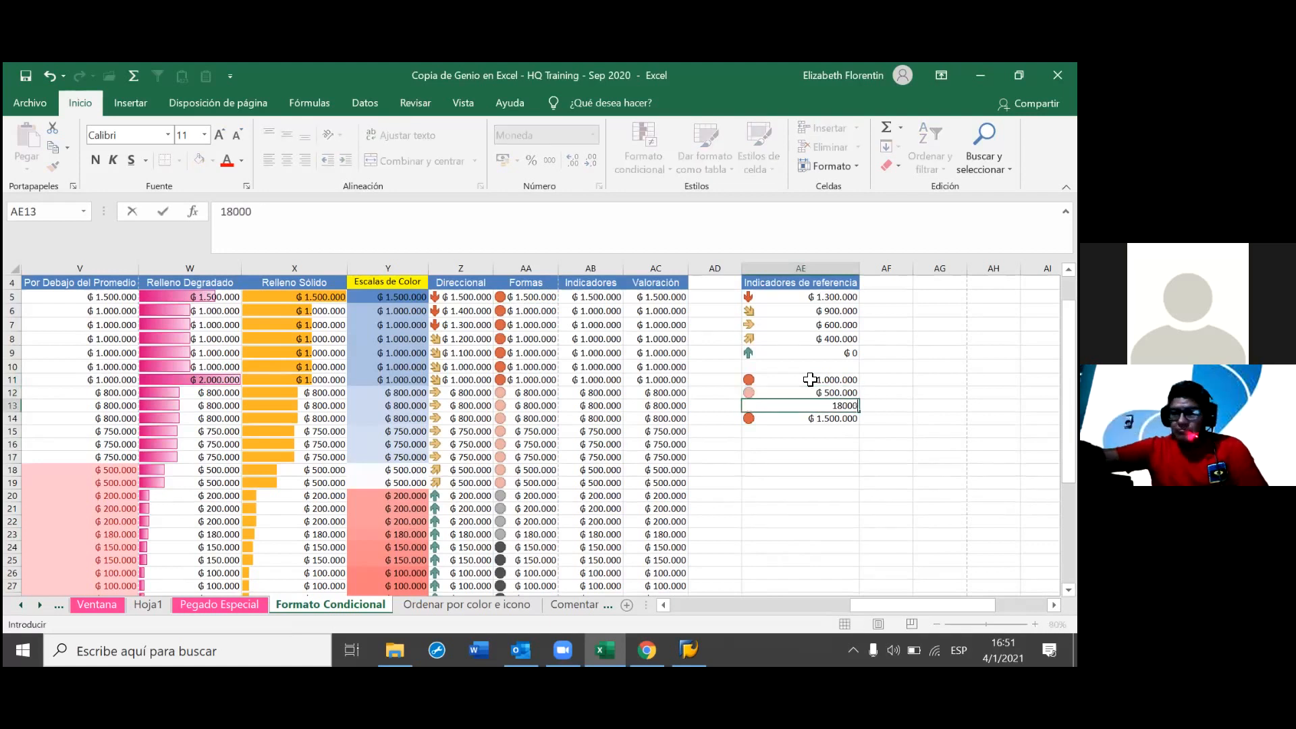
key("Return")
type("0")
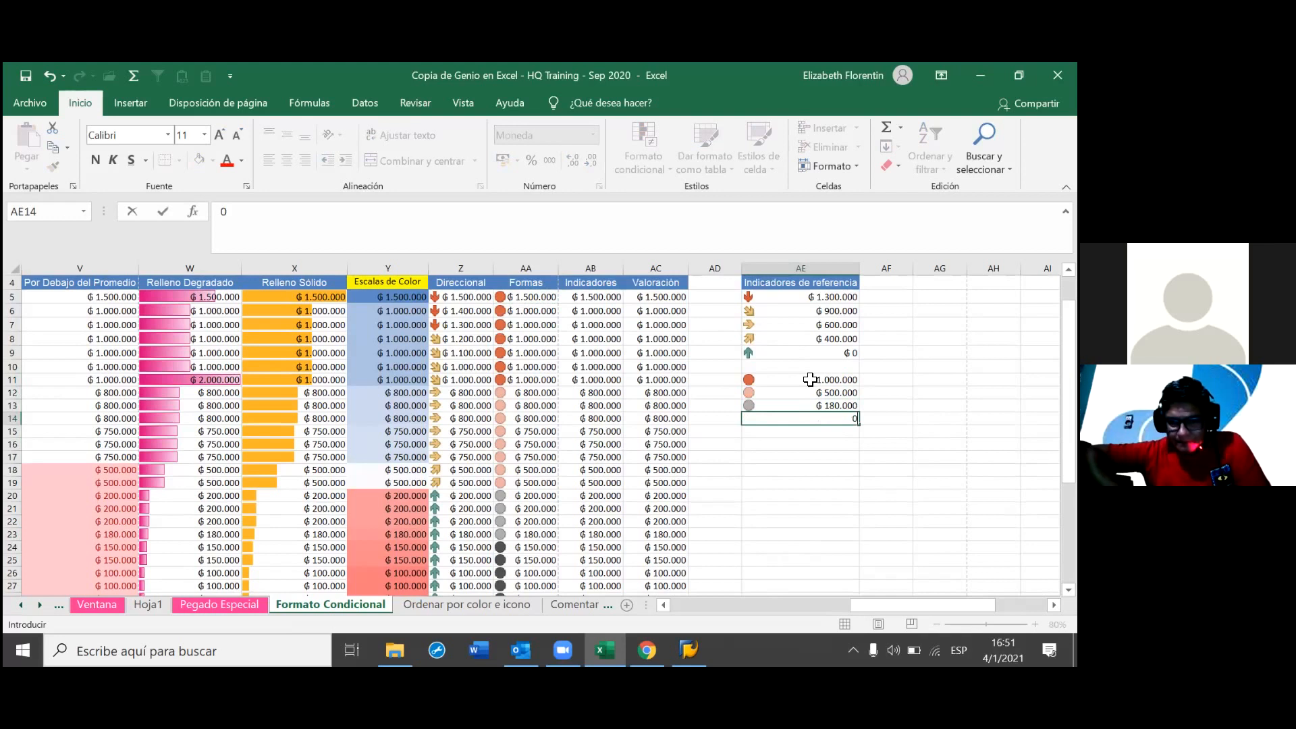
key("Return")
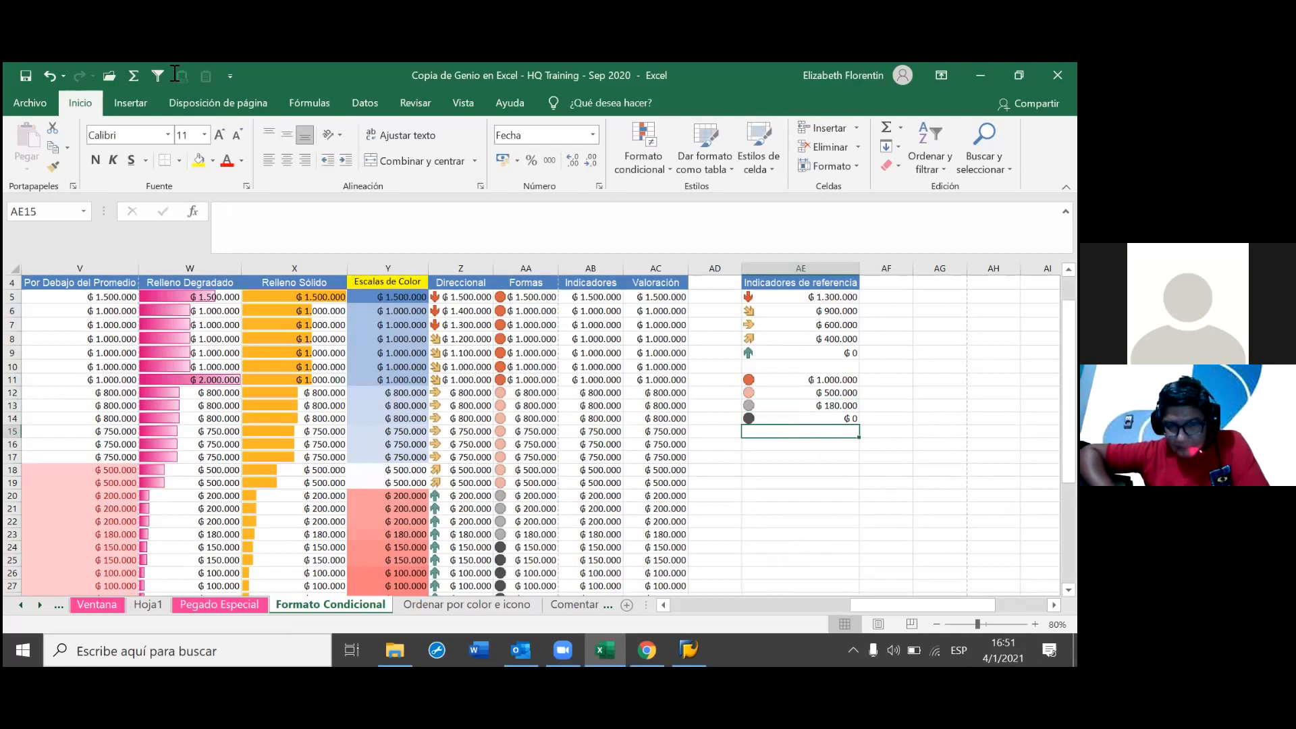
left_click(777, 486)
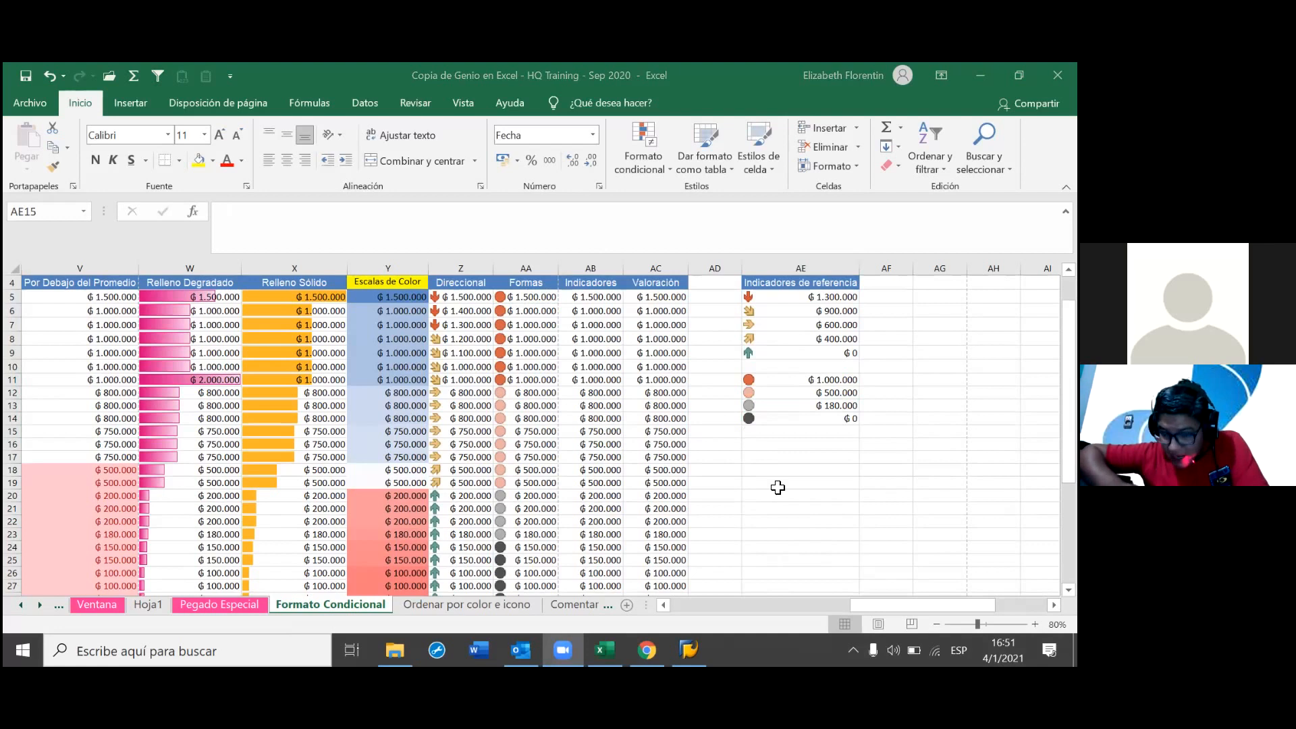
left_click(769, 463)
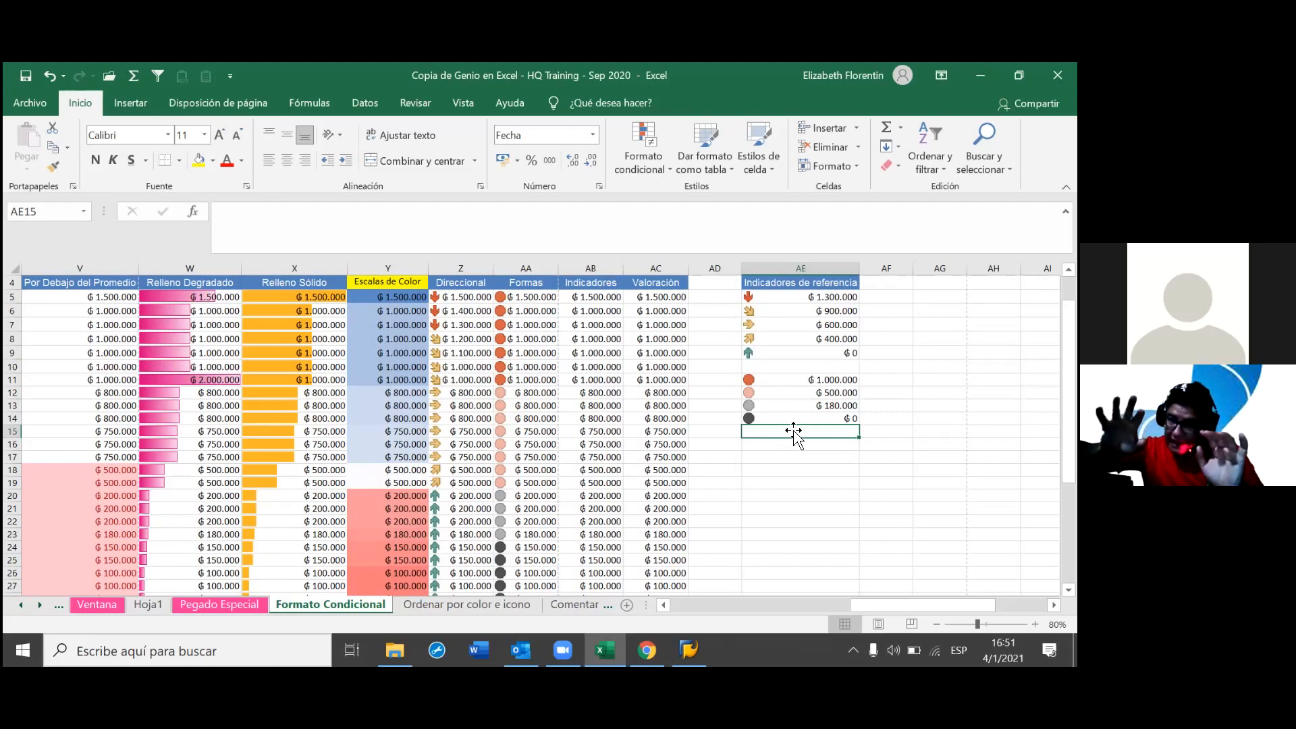
left_click(208, 64)
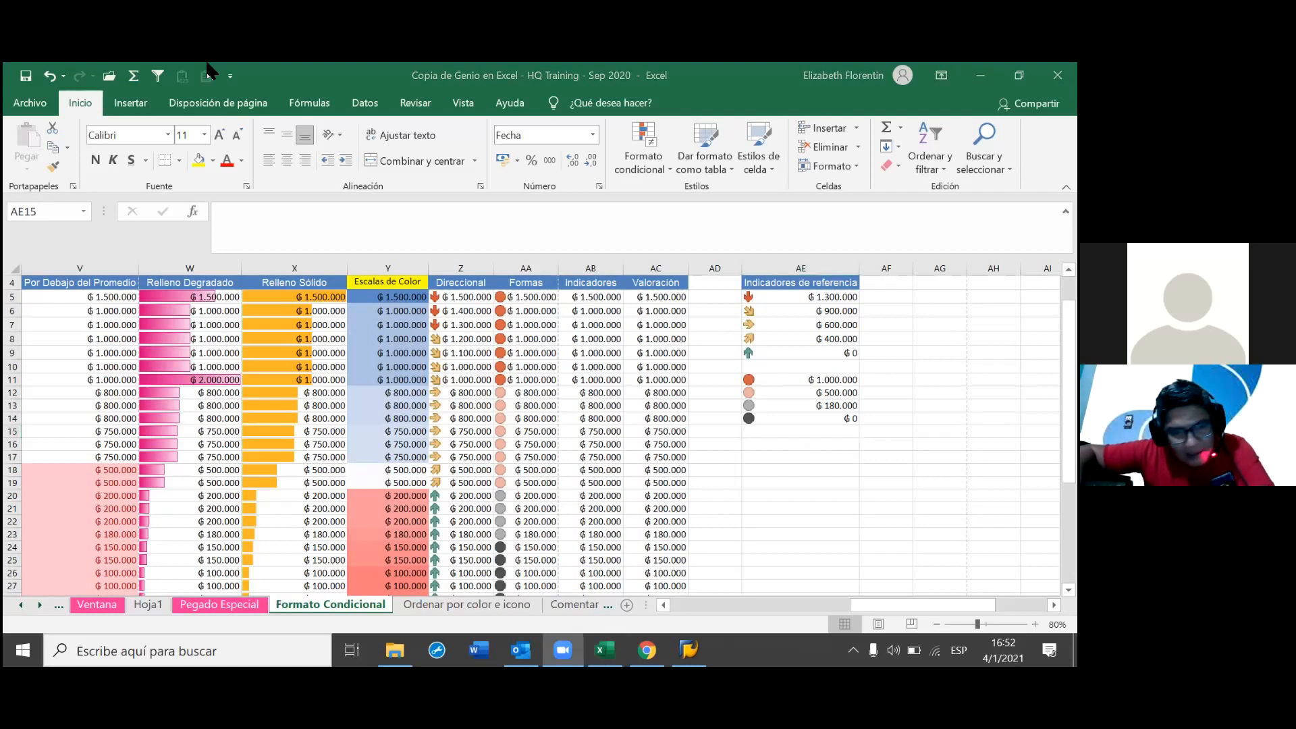
left_click(793, 437)
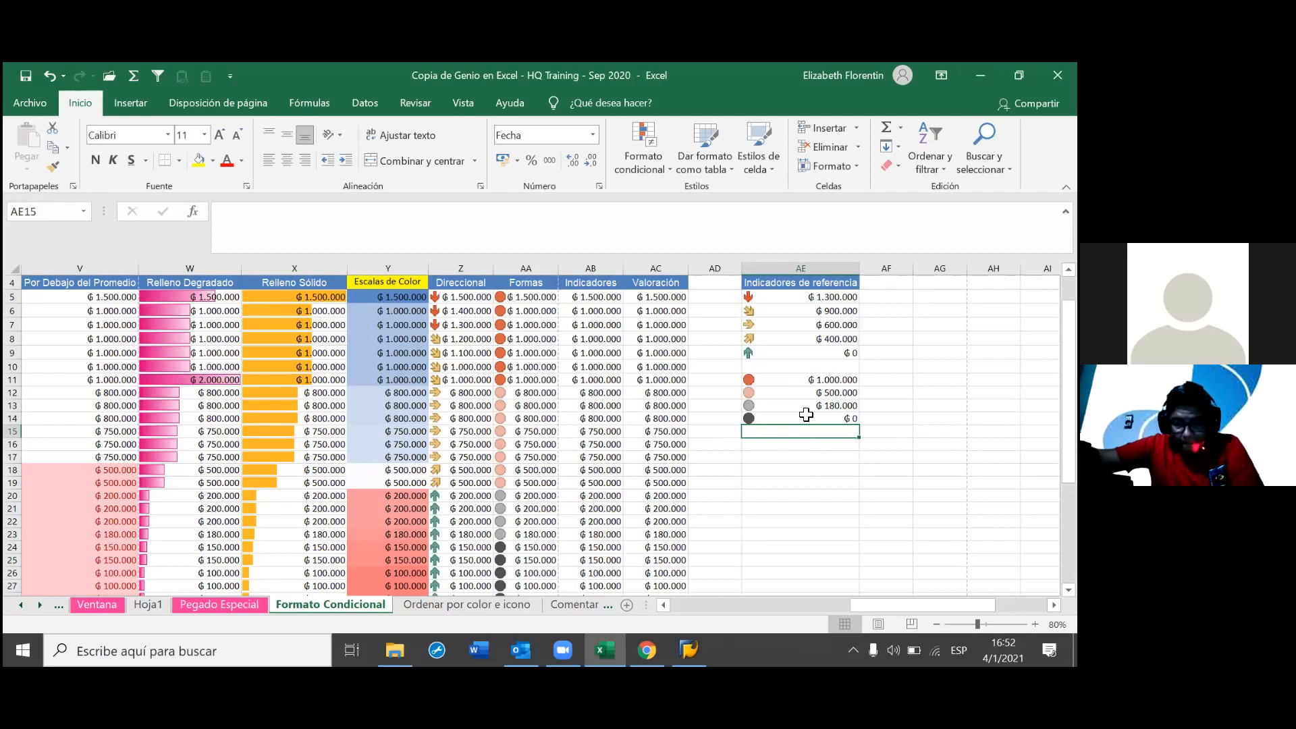
- Edit the icon set rule of cell AE11 and link its first threshold to =$AE$11
left_click(836, 379)
left_click(644, 159)
left_click(687, 418)
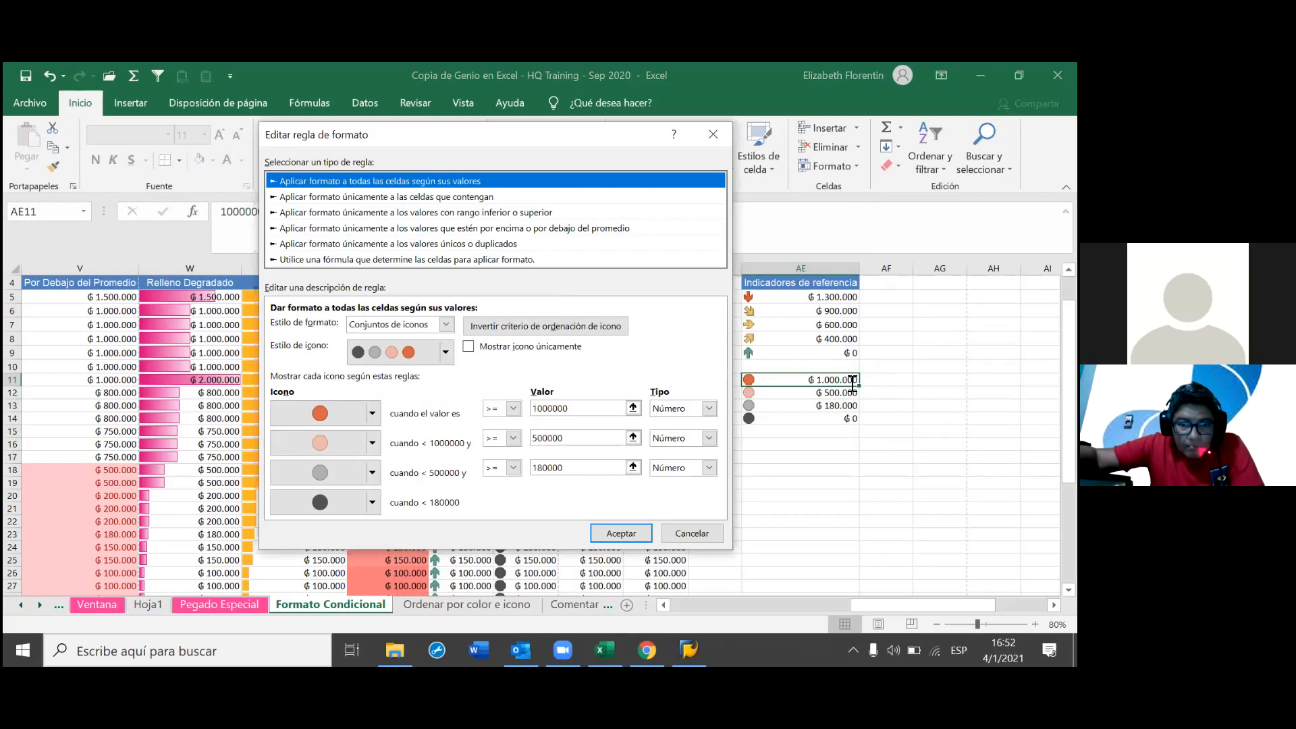
left_click(586, 408)
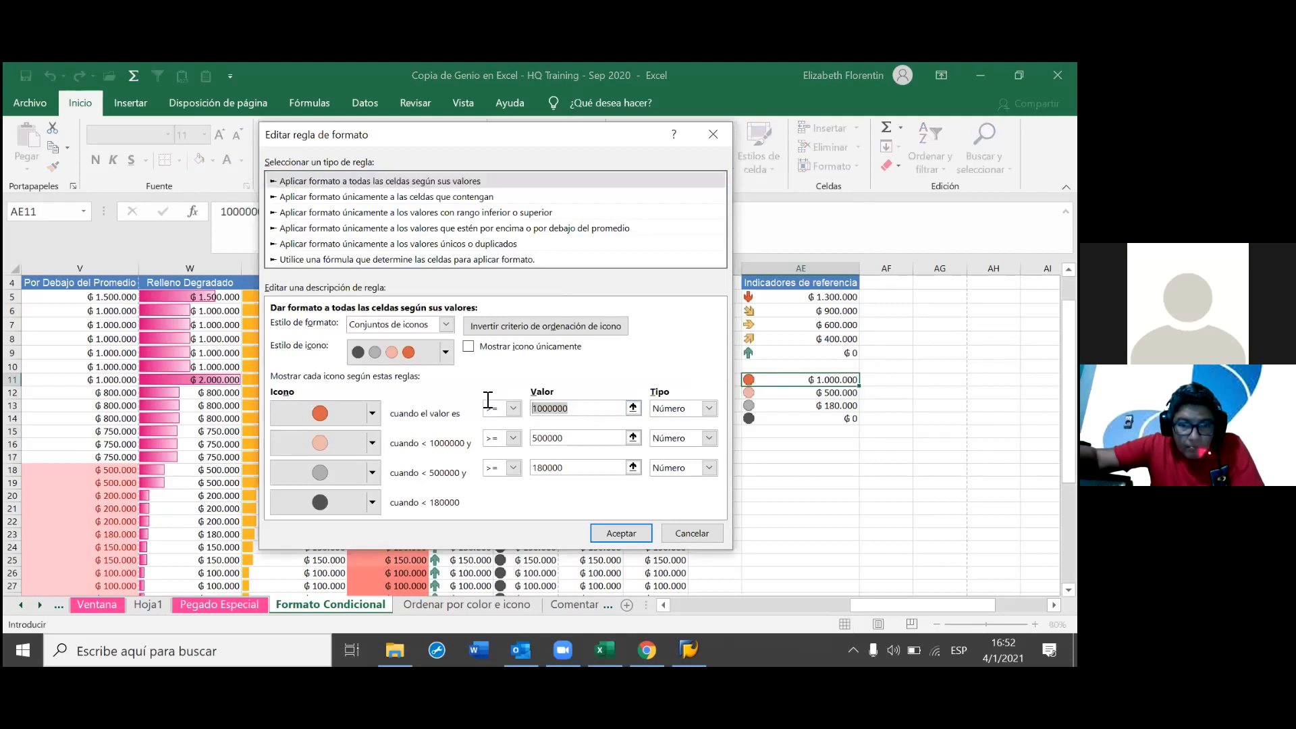
left_click(844, 380)
- Link the rule's second threshold to =$AE$12 and the third to =$AE$13, and apply the edited rule to AE11:AE14
left_click(591, 438)
left_click(844, 393)
left_click_drag(572, 467, 490, 467)
key("BackSpace")
left_click(839, 401)
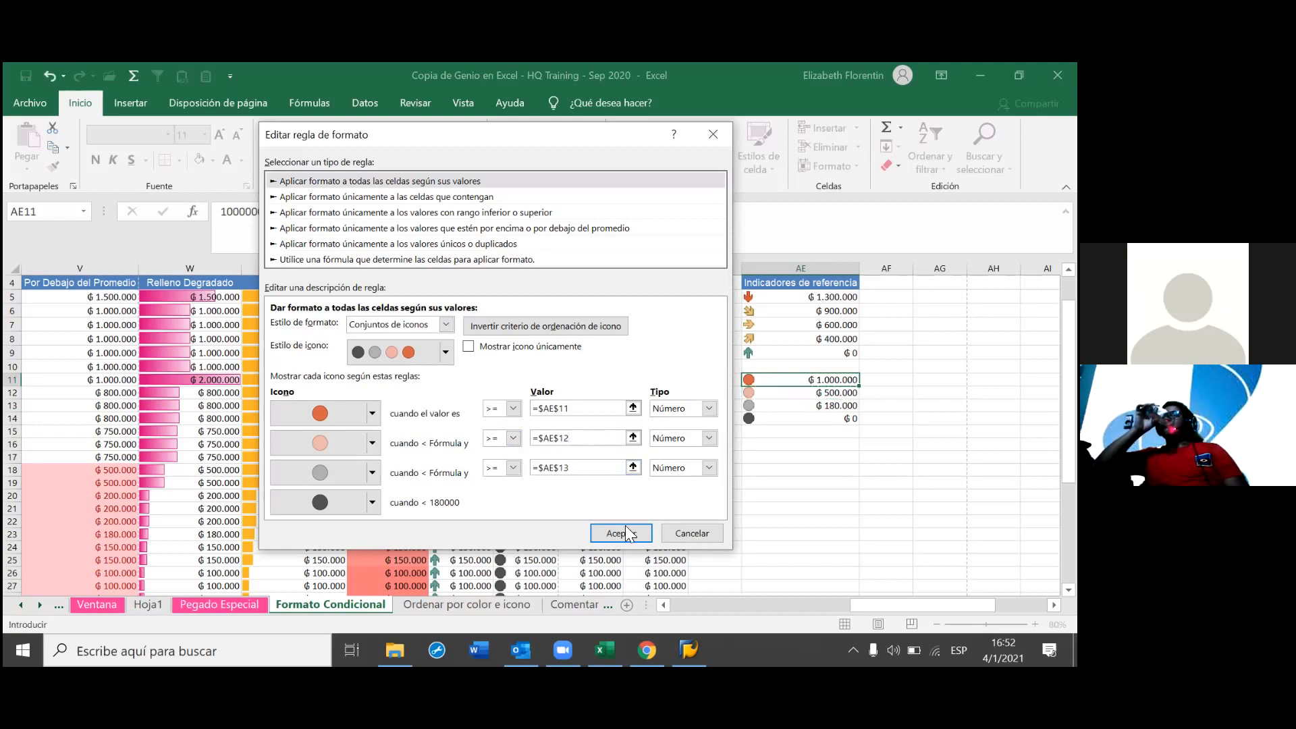
left_click(625, 528)
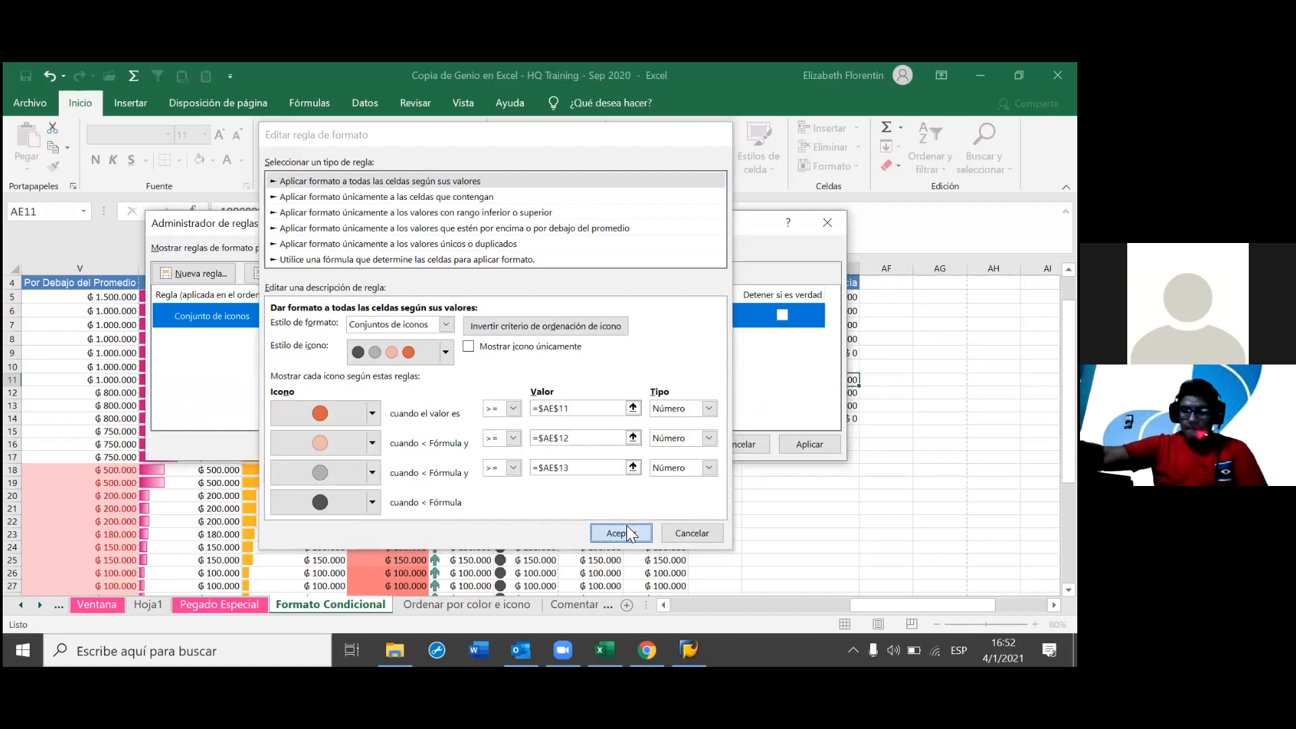
left_click(616, 533)
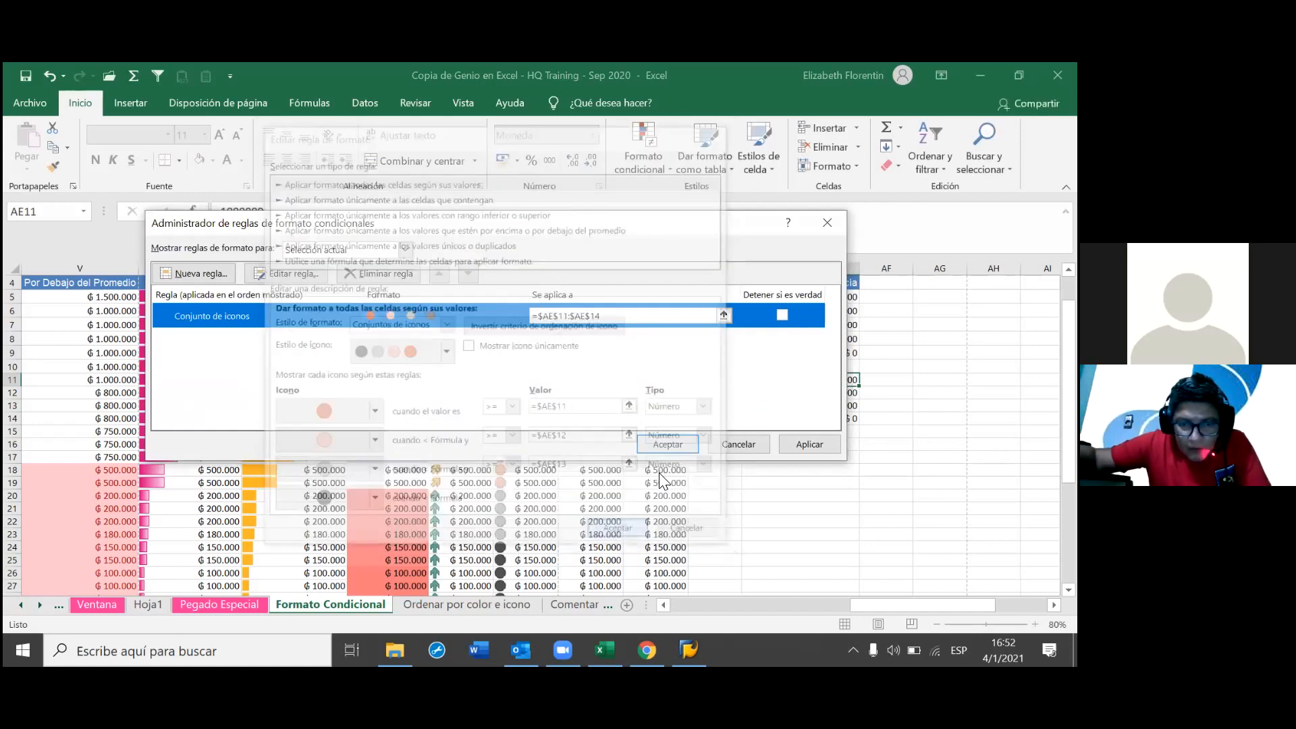
left_click(667, 445)
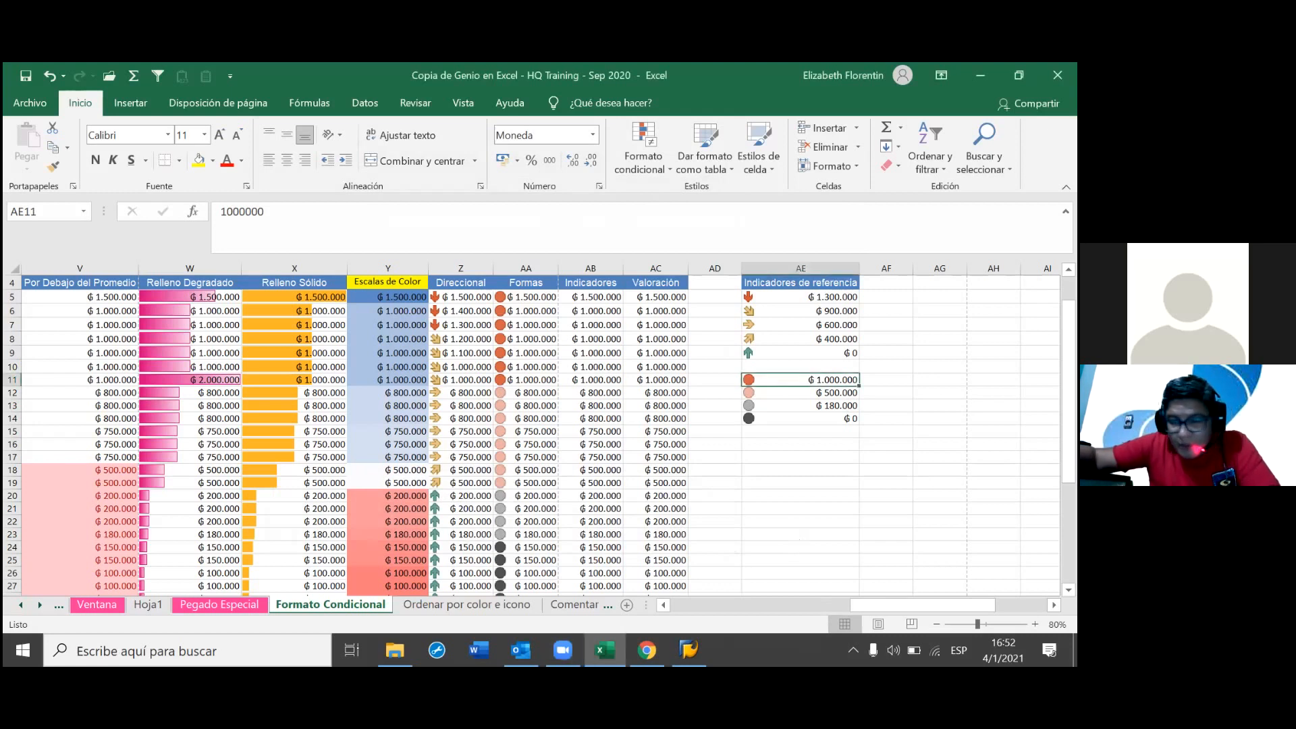
- Set the orange circle's reference value in AE11 to 800000
type("80000")
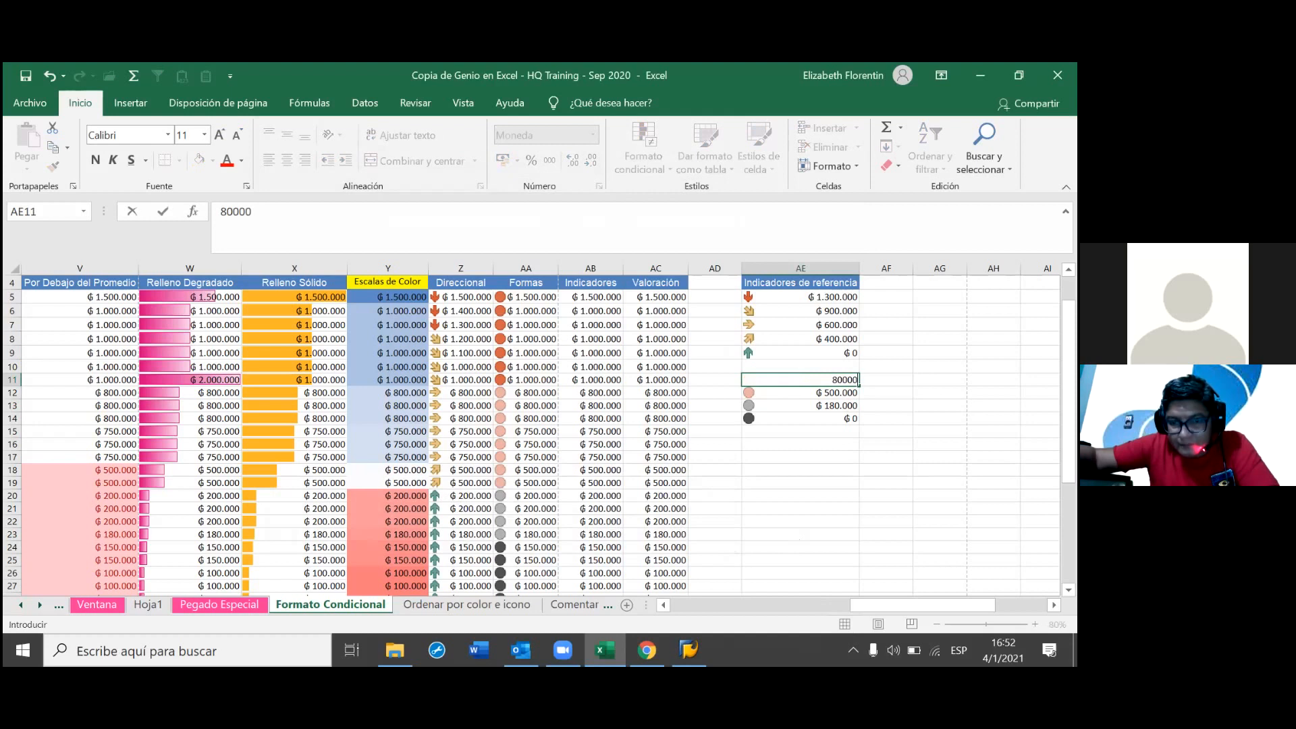
key("Return")
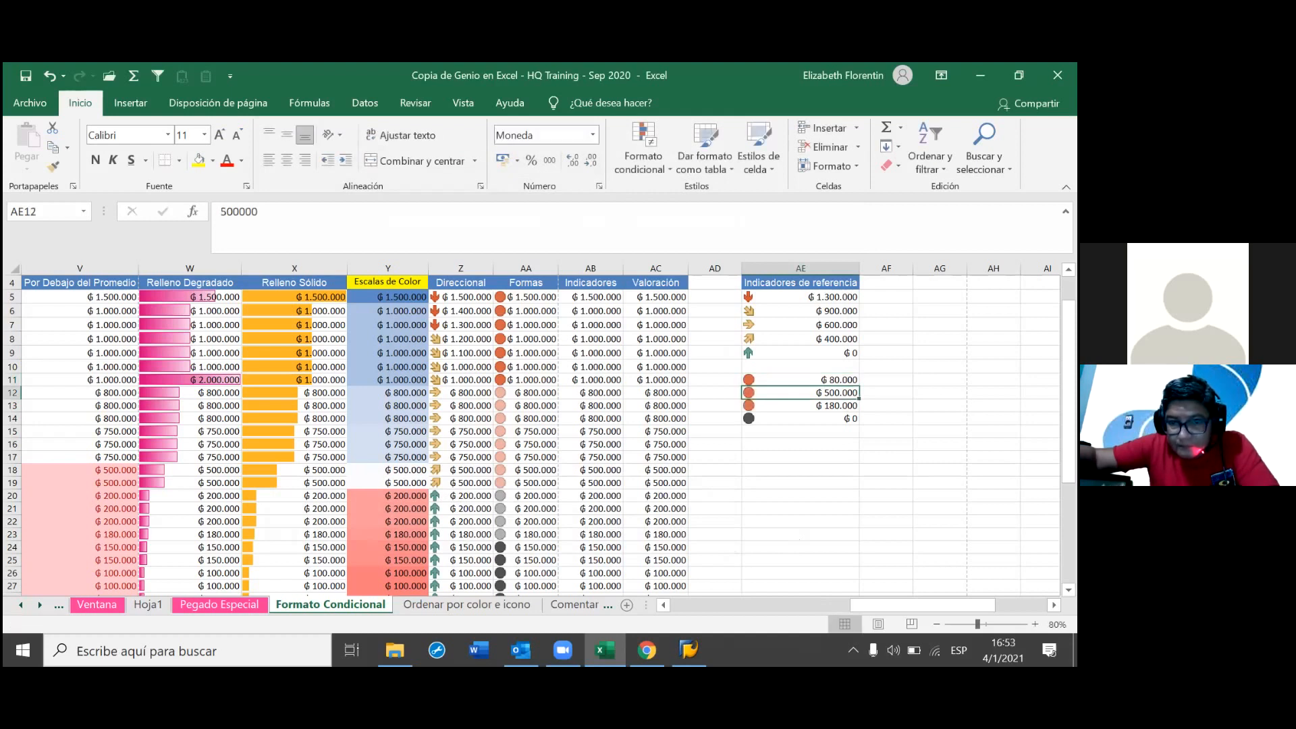
left_click(841, 380)
type("800000")
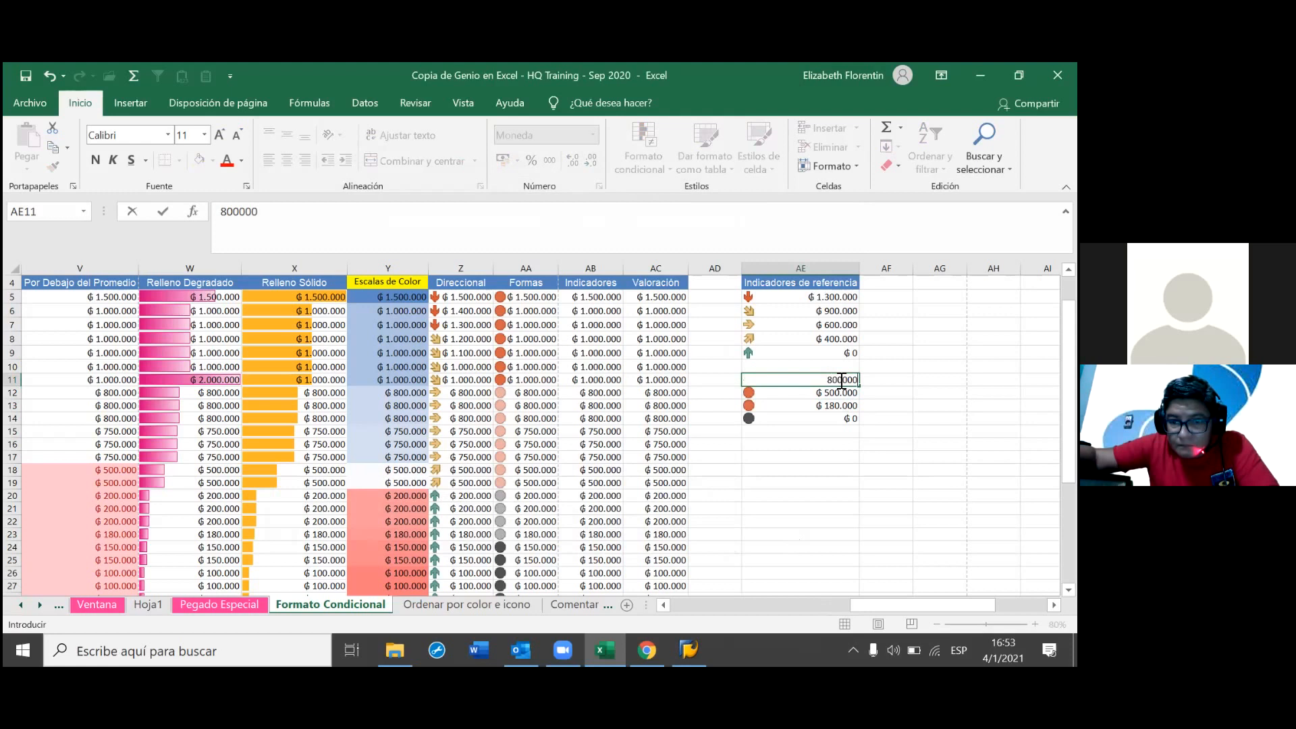
key("Return")
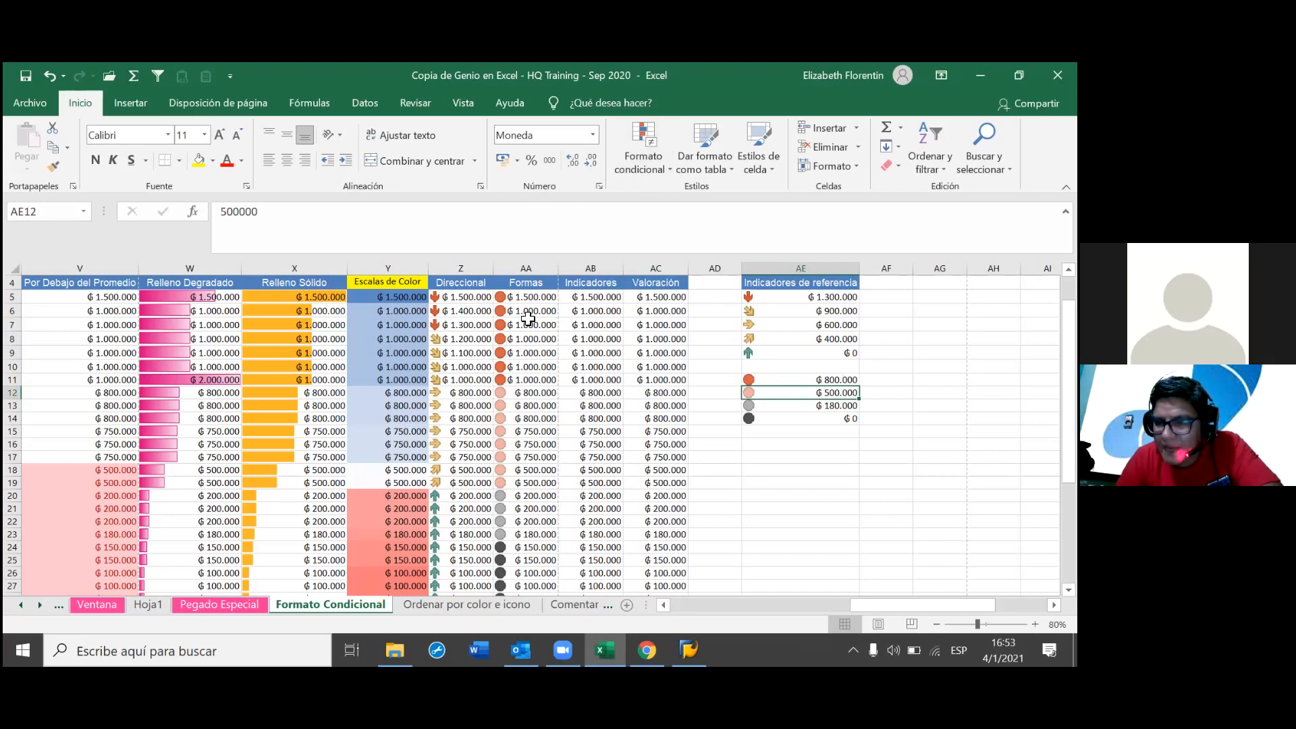
- Copy the Formas icon formatting of cell AA5 onto the empty cell AE10
left_click(535, 294)
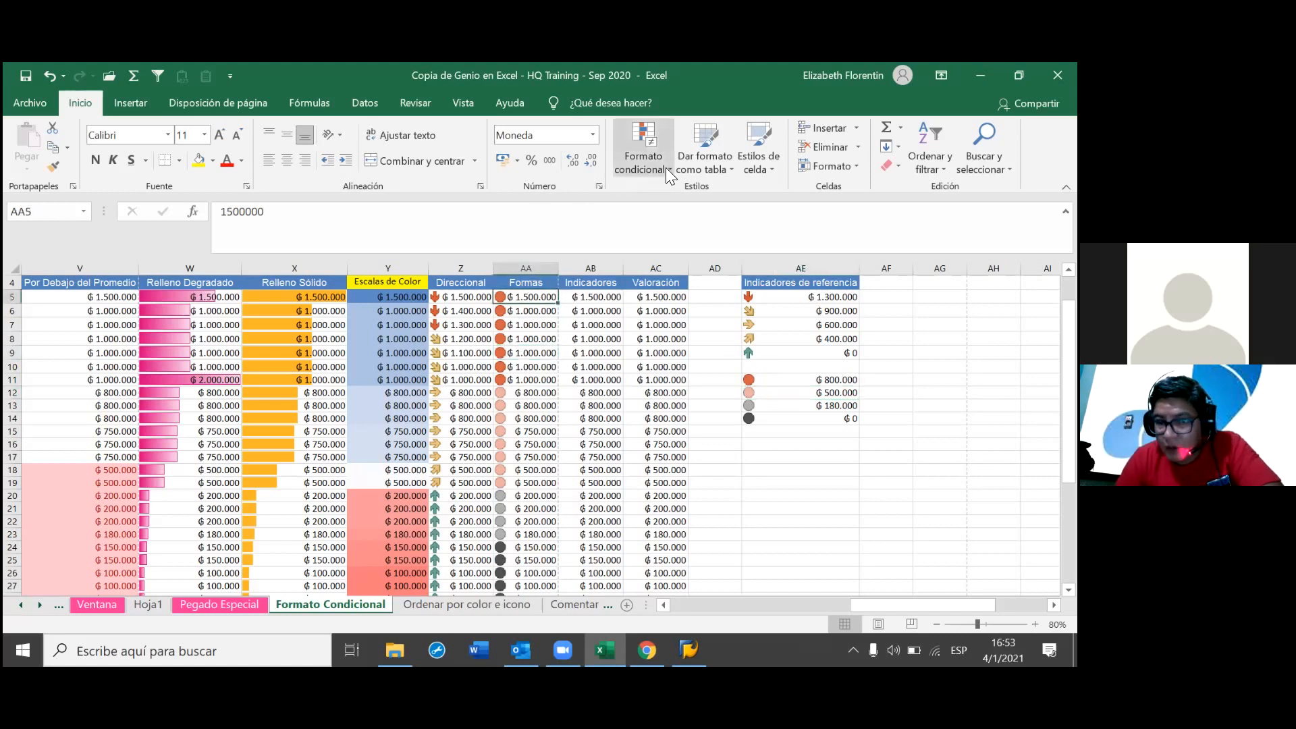
left_click(548, 444)
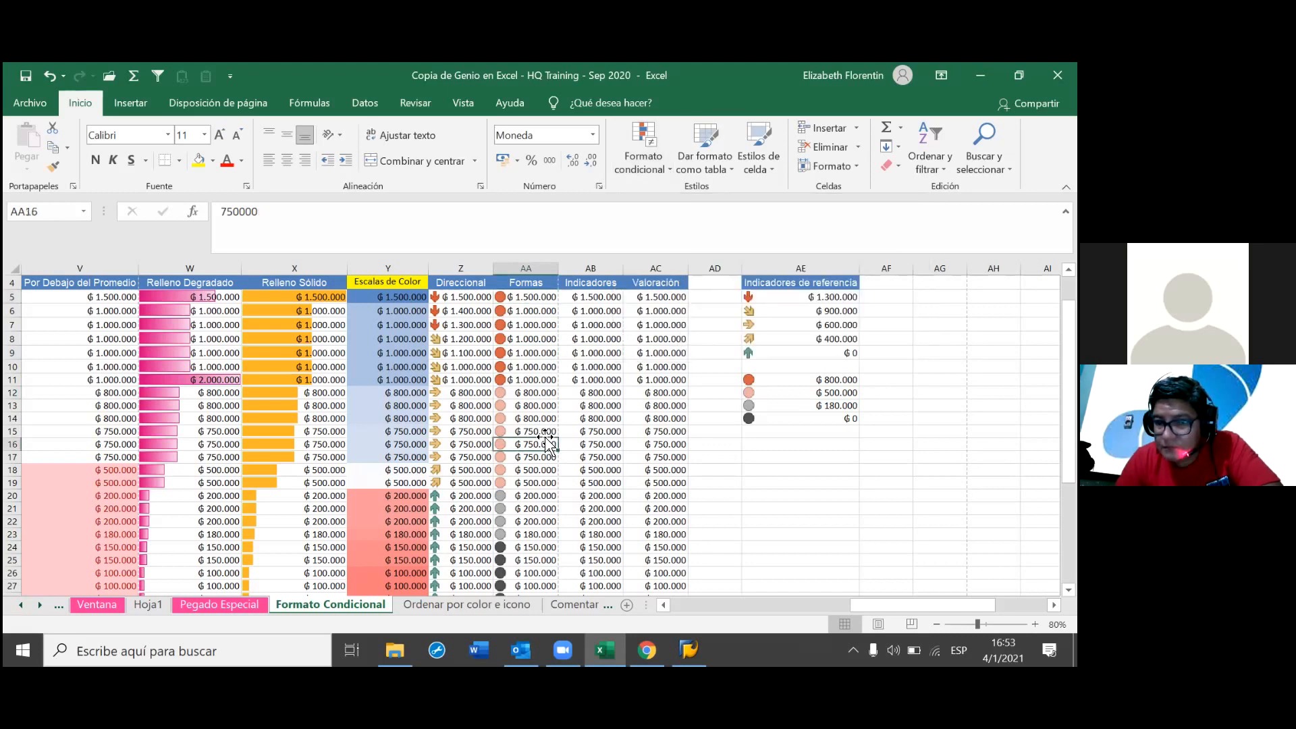
left_click(519, 298)
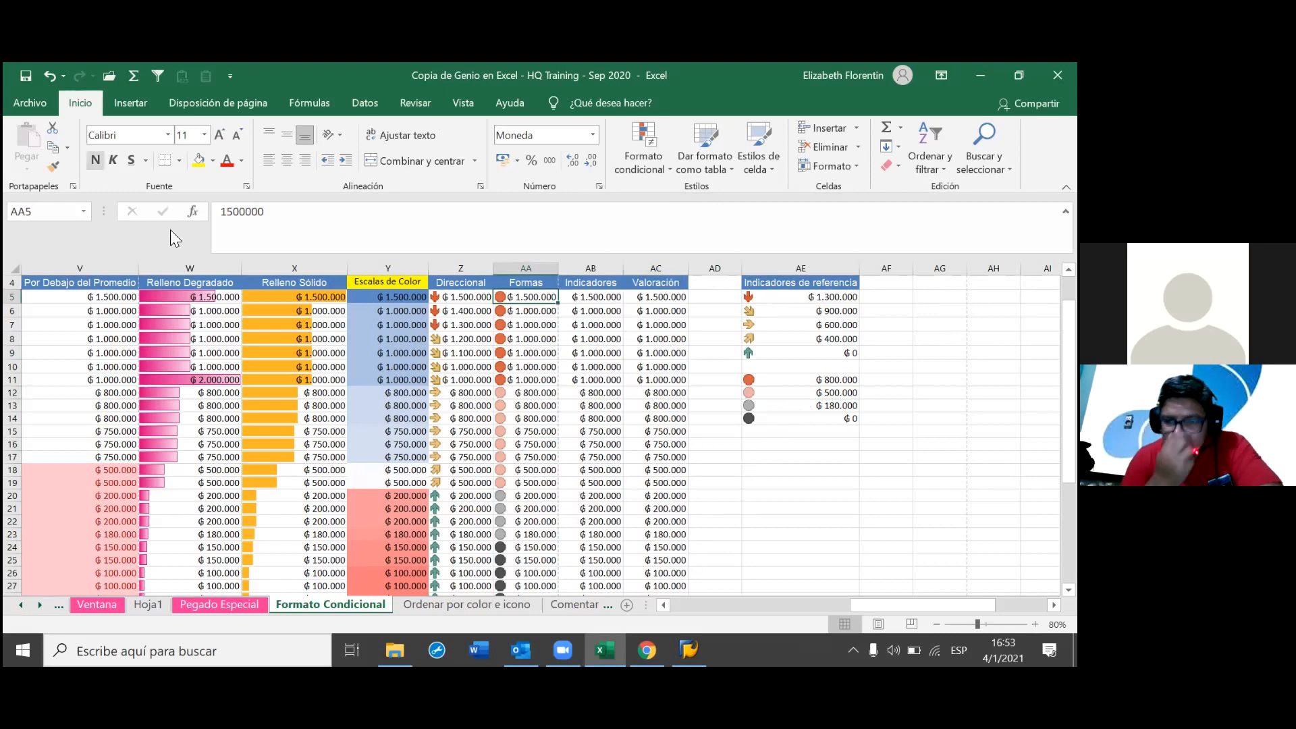
left_click(52, 165)
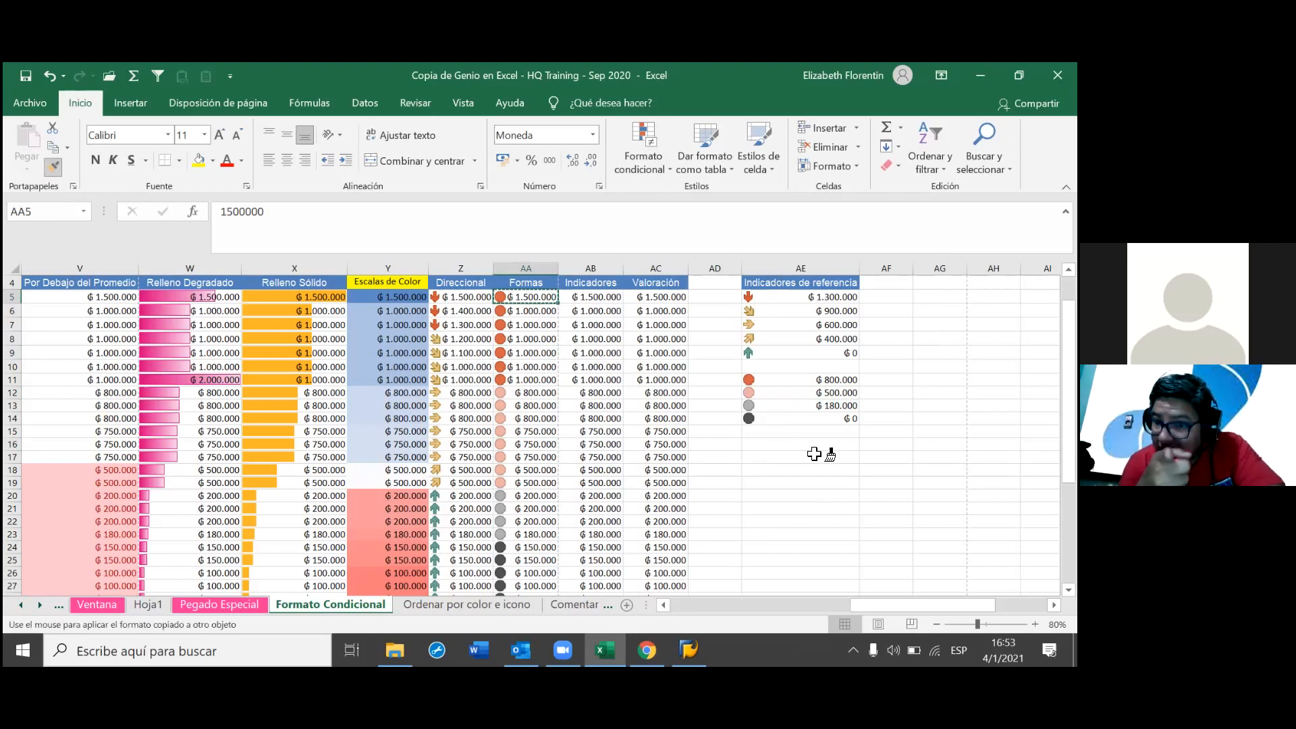
left_click(822, 366)
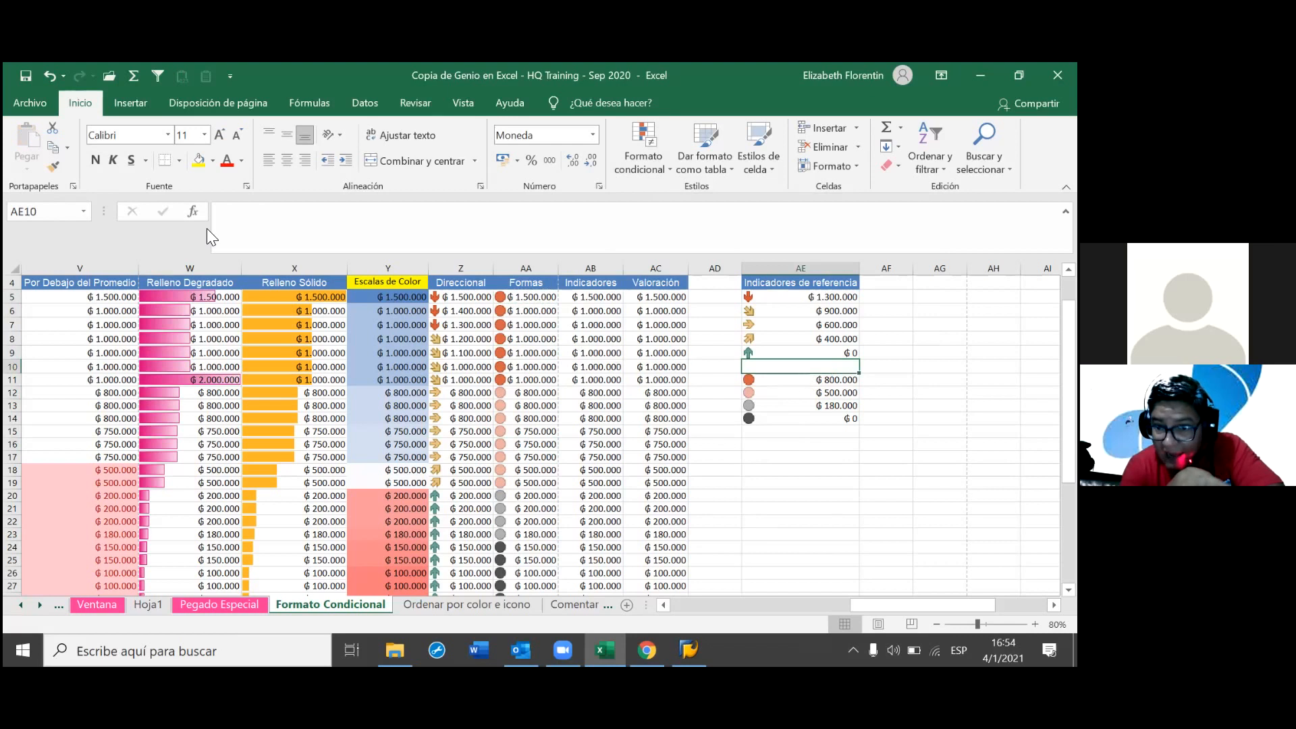
- Copy the Direccional arrow icon formatting of cell Z5 onto the reference values in AE11:AE14
left_click(465, 296)
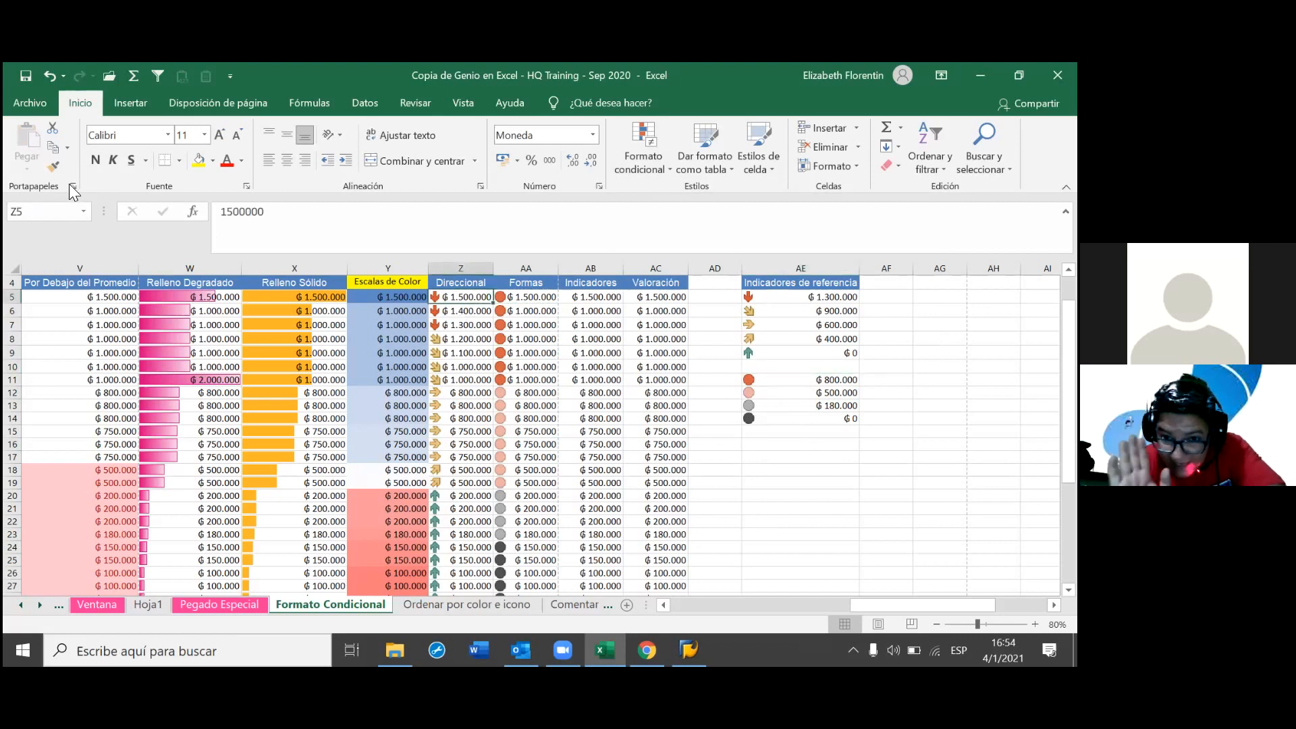
double_click(53, 166)
left_click(823, 379)
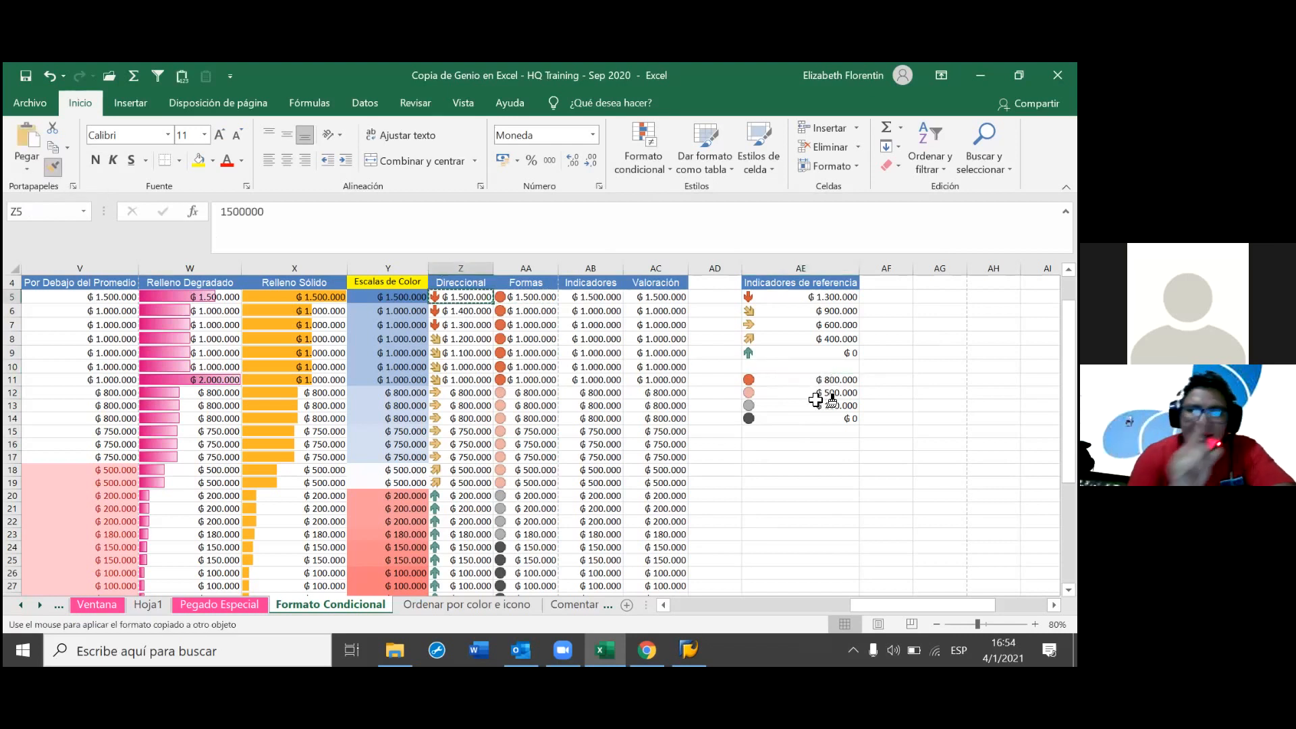
left_click_drag(823, 415, 817, 417)
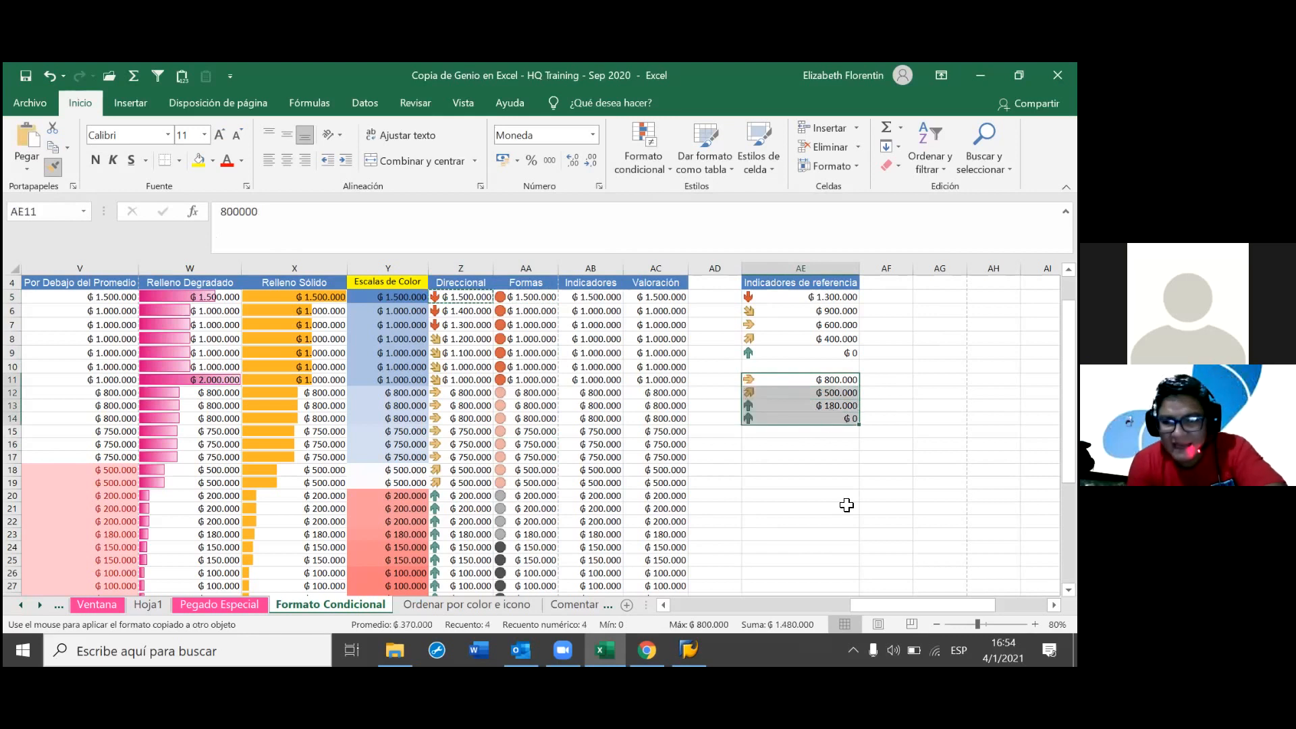
key("Escape")
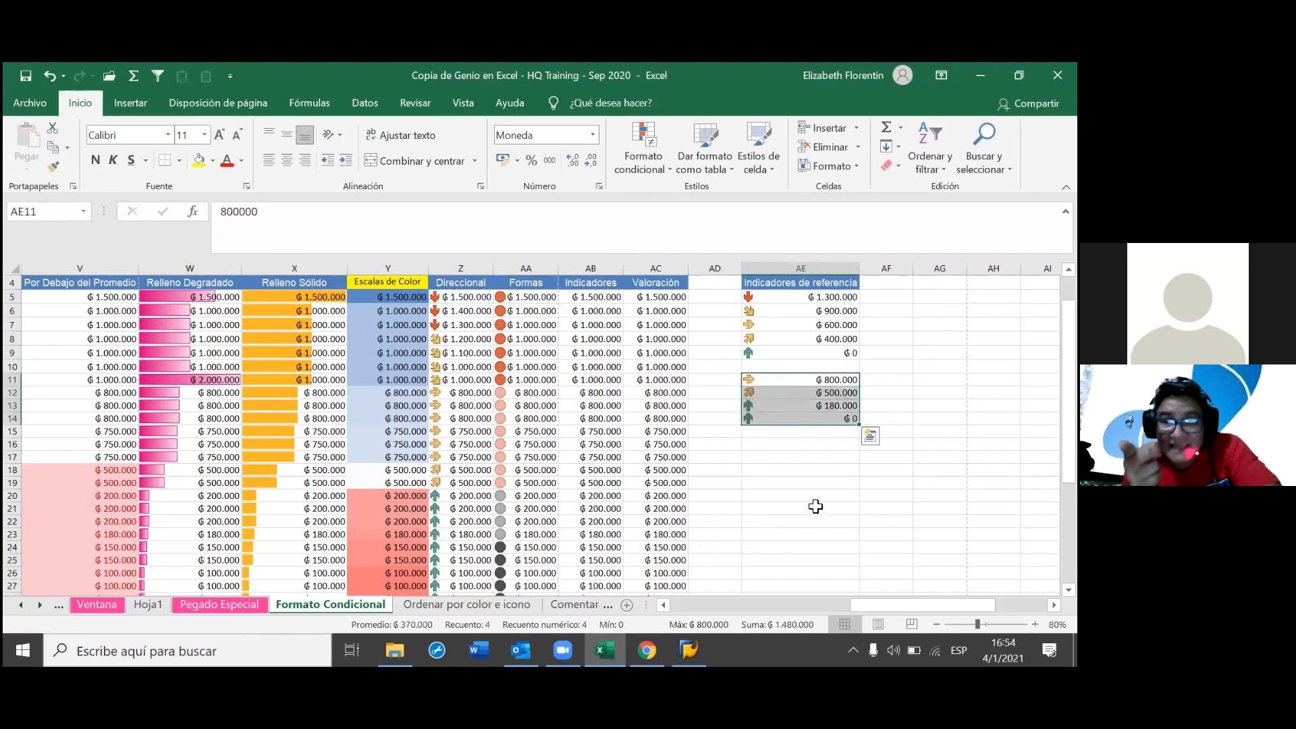
- Undo the arrow formatting applied to the circle reference cells AE11:AE14
left_click(804, 457)
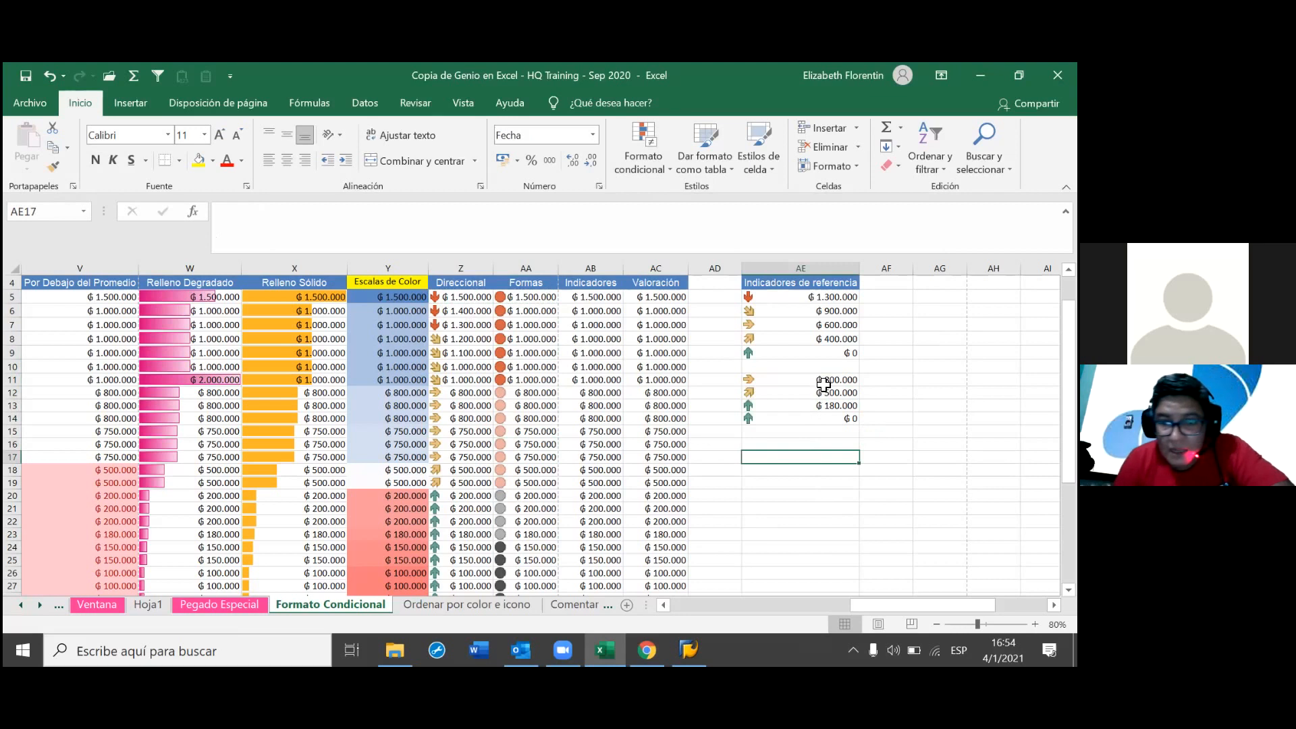
left_click(824, 382)
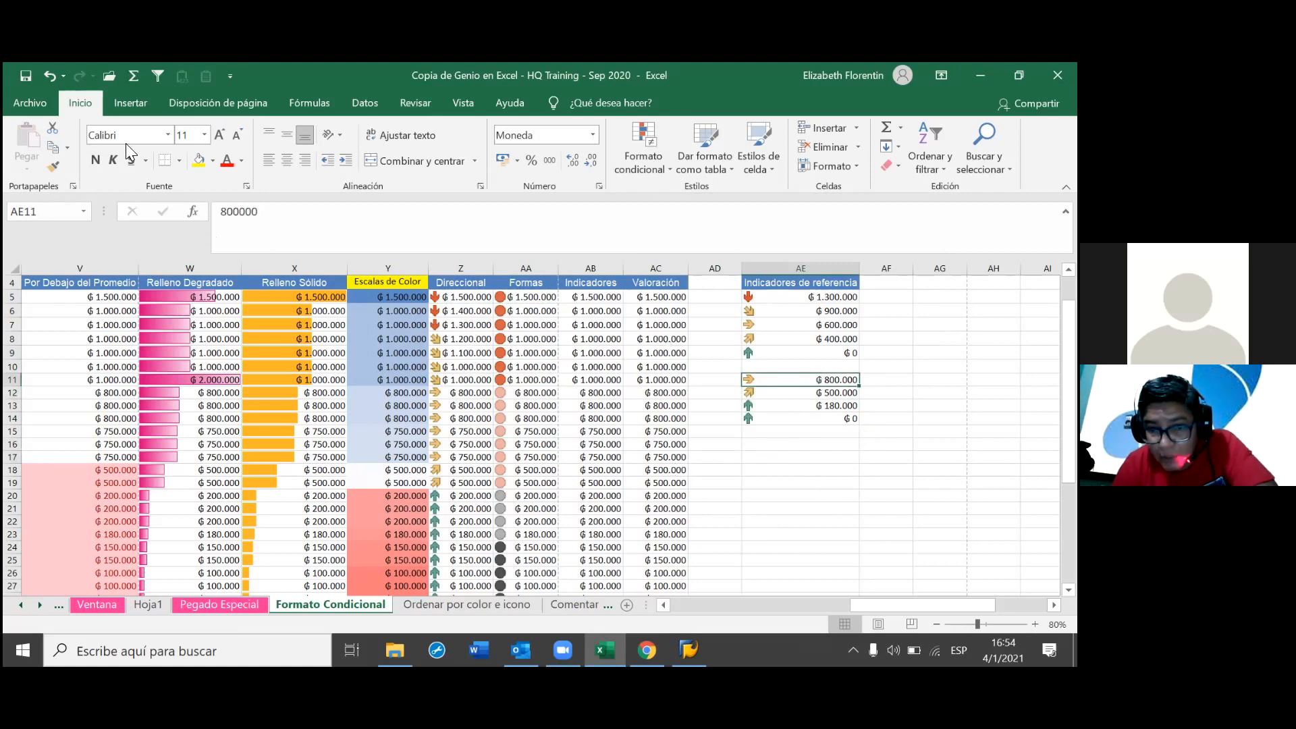
key("ctrl+z")
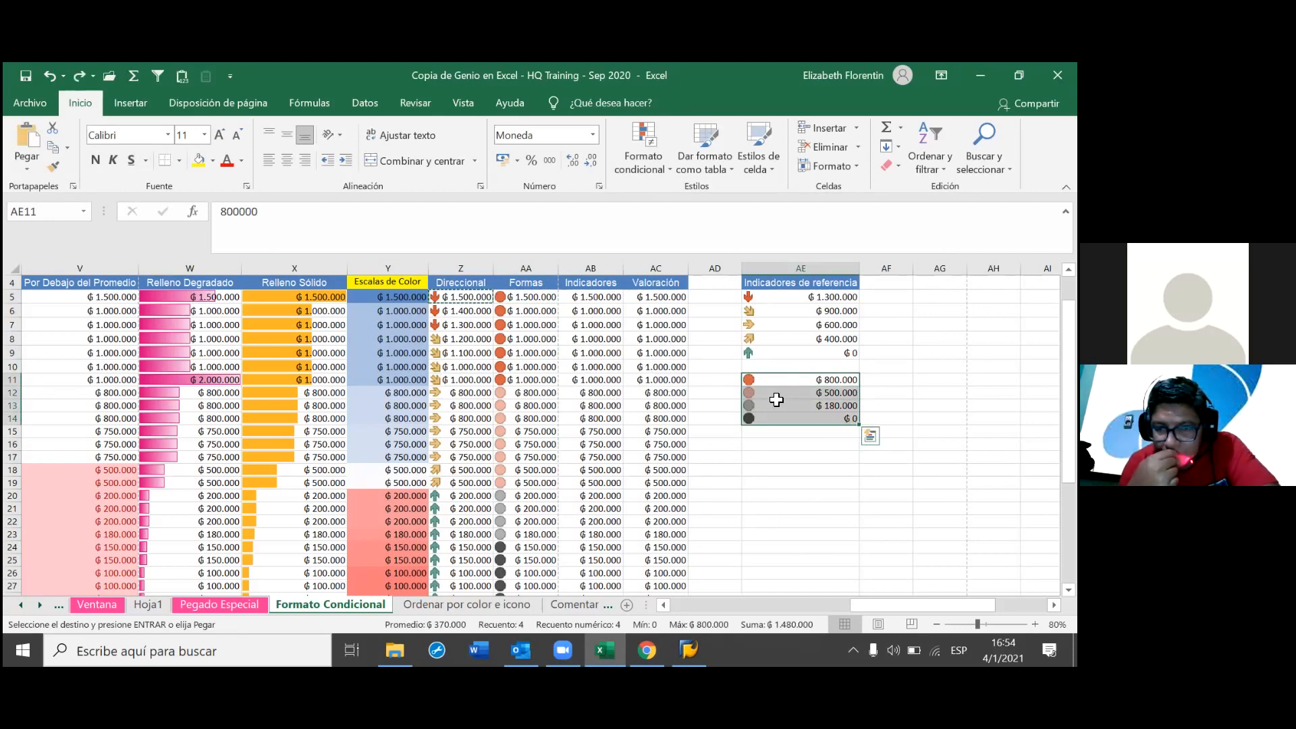
- Copy the circle icon formatting of reference cell AE11 onto the Direccional cell Z5
left_click(813, 380)
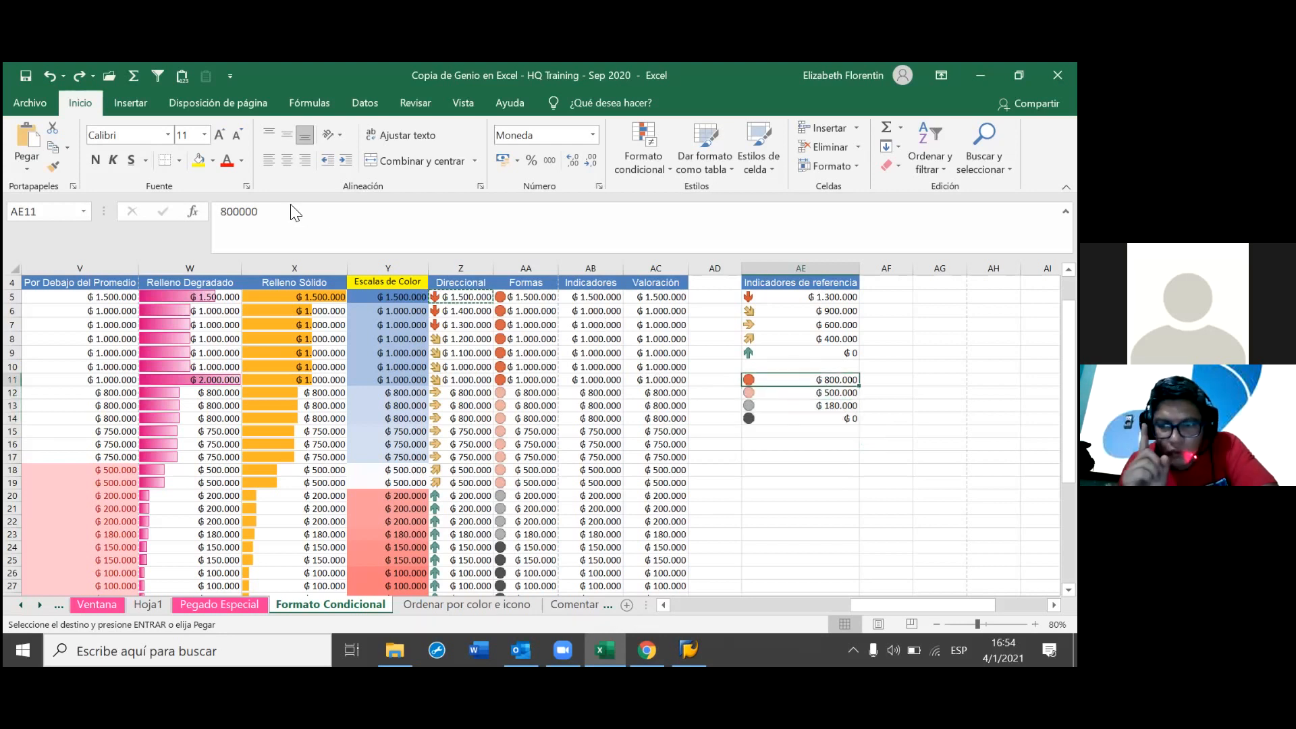
left_click(53, 166)
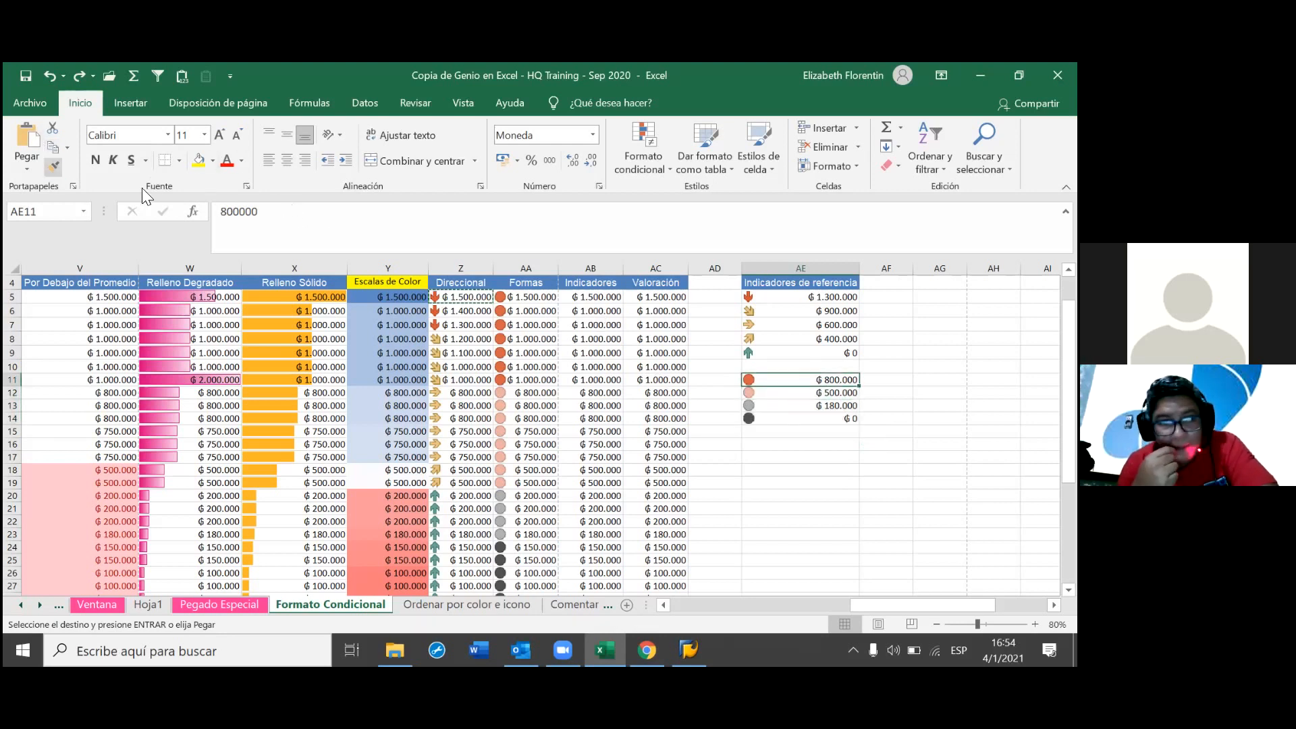
mouse_move(460, 297)
left_mouse_down()
mouse_move(457, 312)
mouse_move(462, 298)
left_mouse_up()
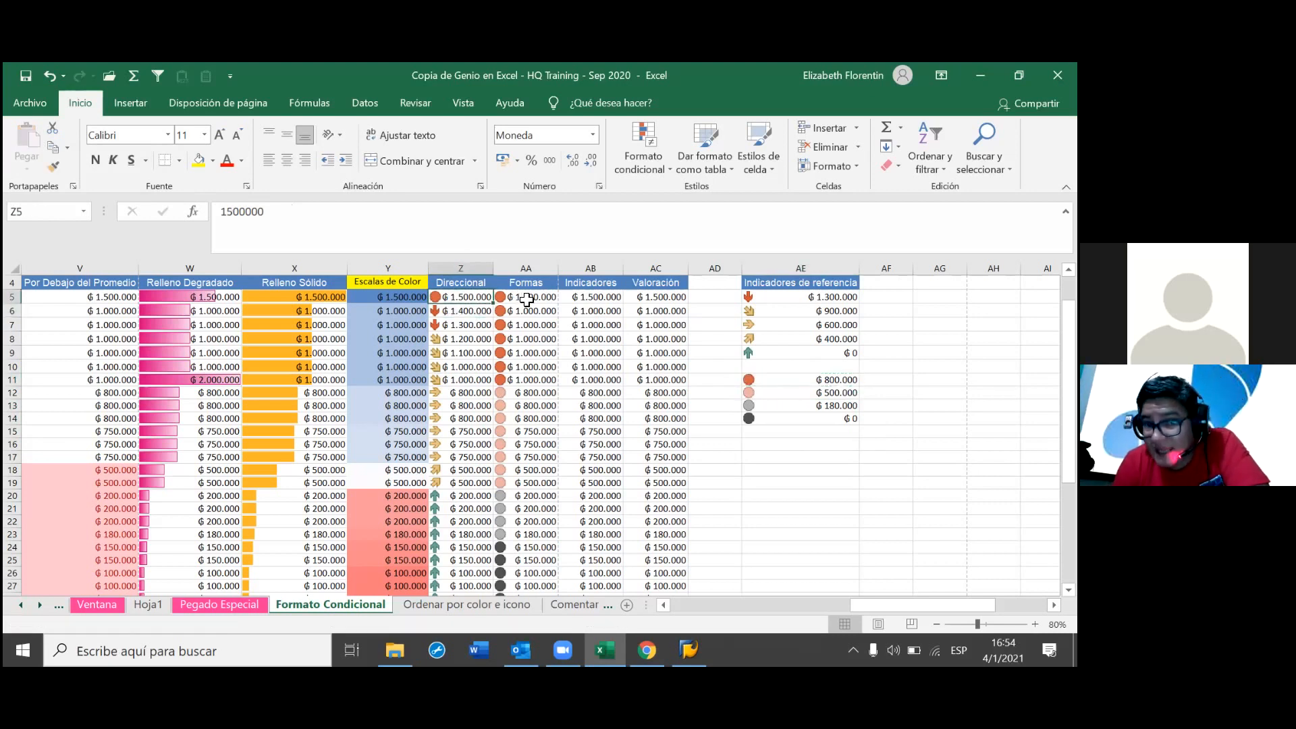
- Undo the circle formatting applied to the Direccional cell Z5
left_click(527, 300)
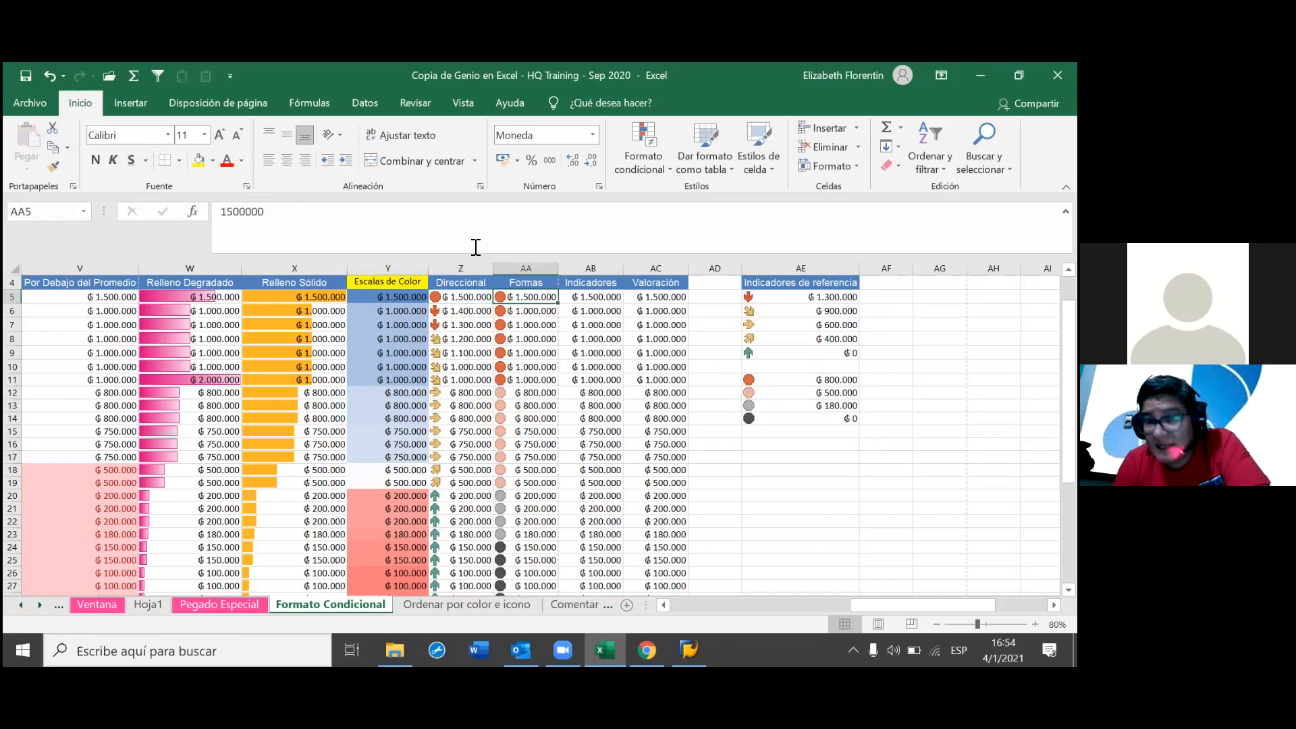
left_click(801, 380)
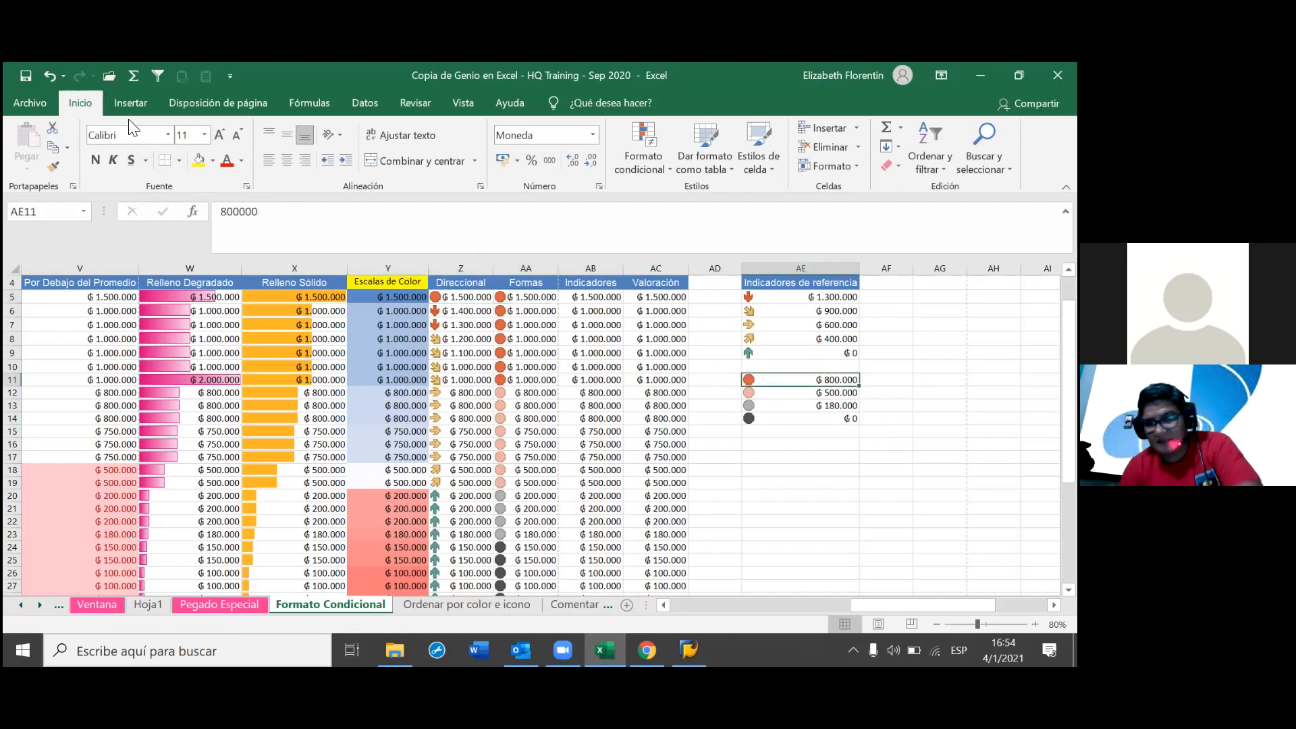
key("ctrl+c")
key("ctrl+z")
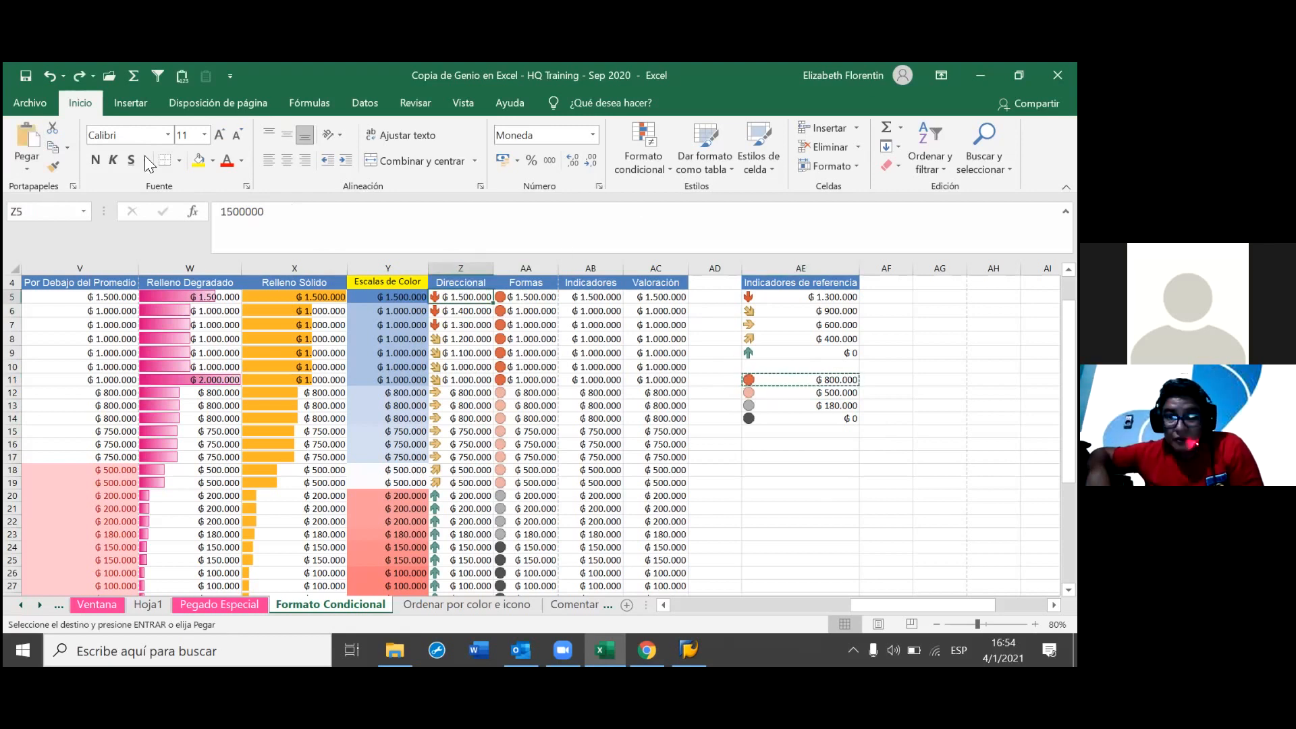
- Try copying the arrow icon formatting of Z5 onto the Formas values from AA5 down, and undo it
left_click(53, 166)
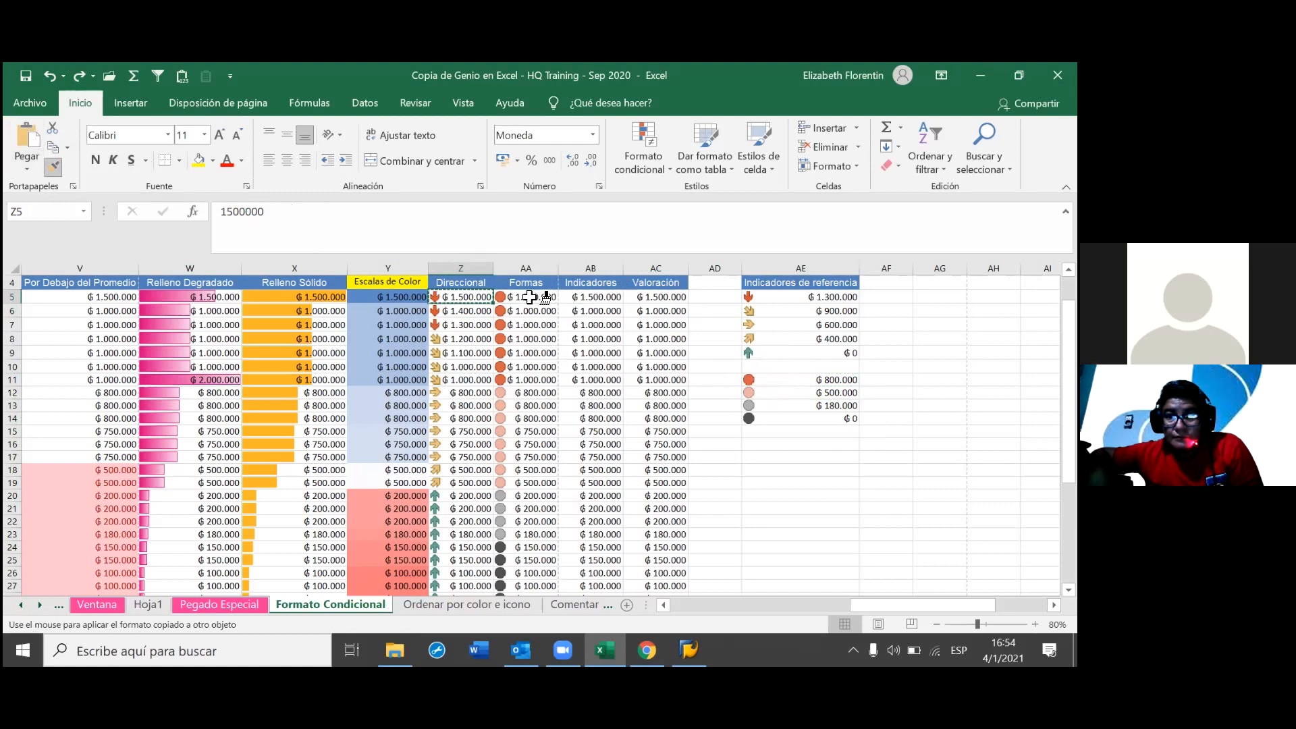
mouse_move(530, 297)
left_mouse_down()
mouse_move(543, 509)
mouse_move(528, 534)
left_mouse_up()
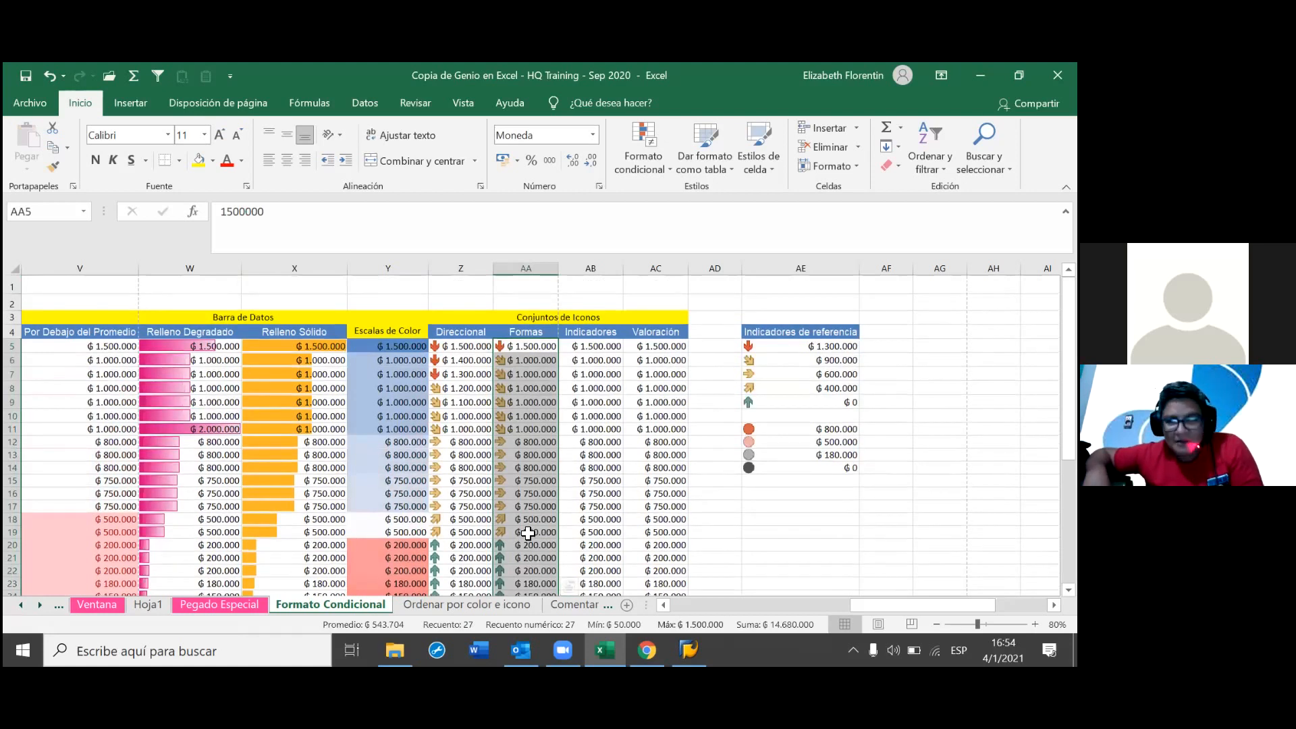
key("ctrl+z")
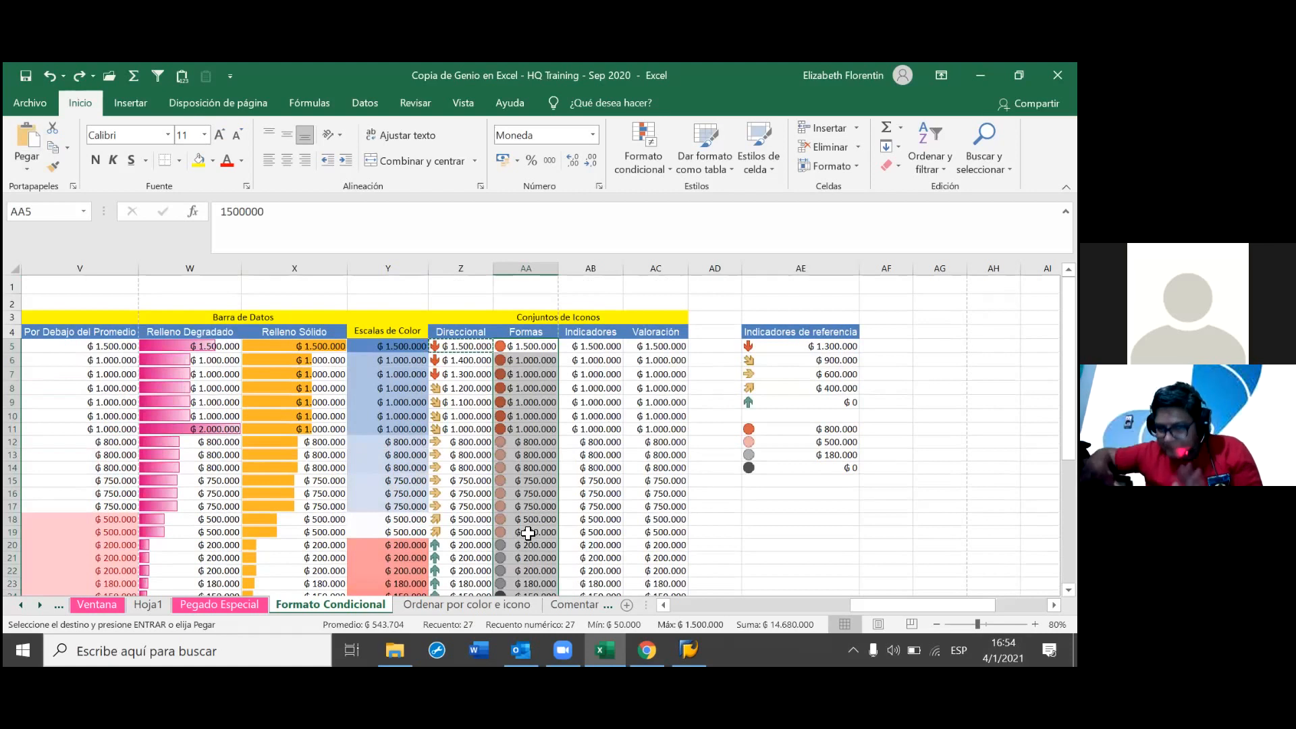
- Copy the linked circle icon formatting of reference cell AE11 onto the Formas values from AA5 down
left_click(800, 428)
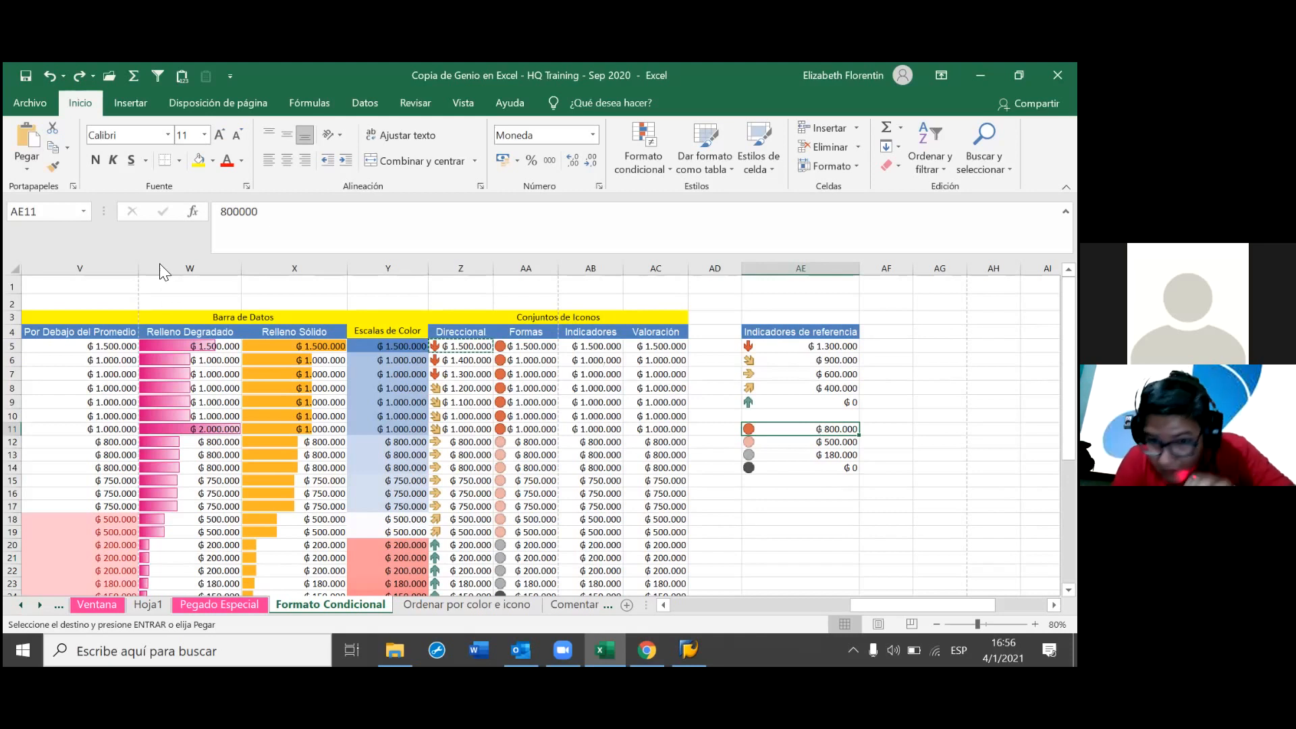
left_click(56, 165)
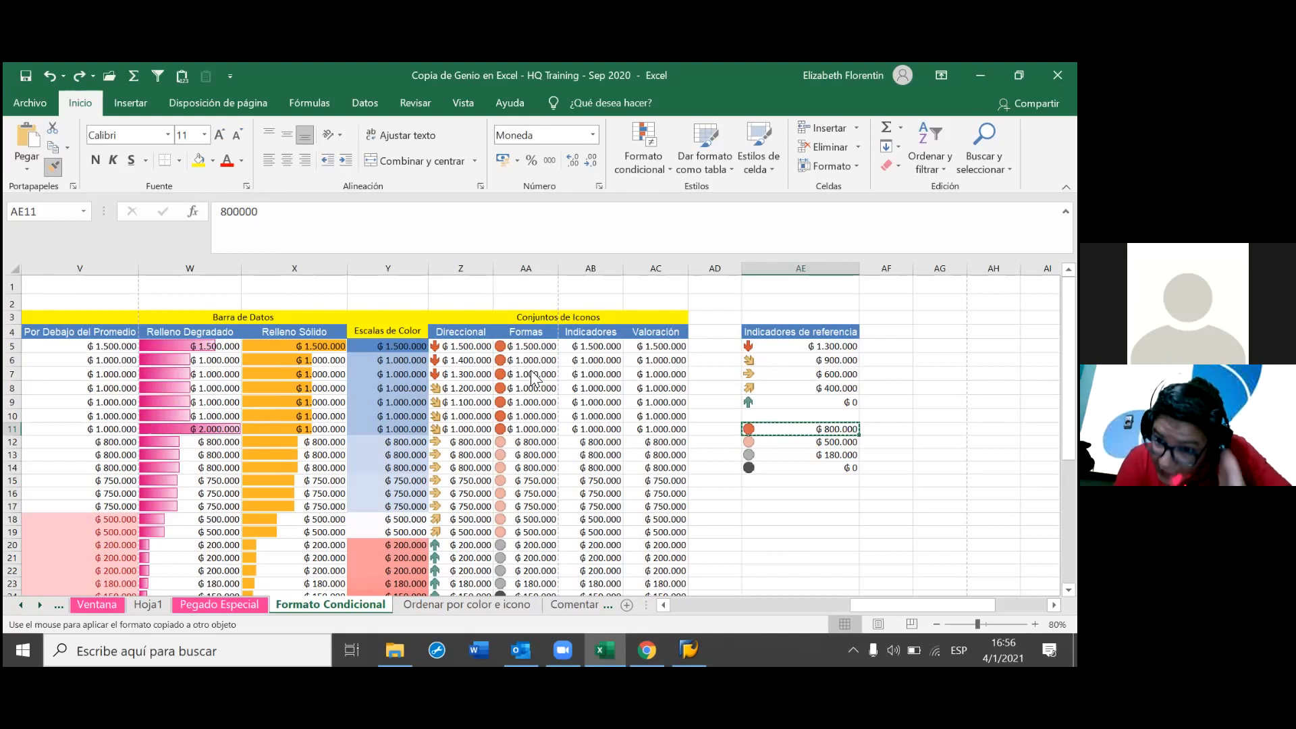
mouse_move(526, 346)
left_mouse_down()
mouse_move(534, 598)
mouse_move(530, 580)
left_mouse_up()
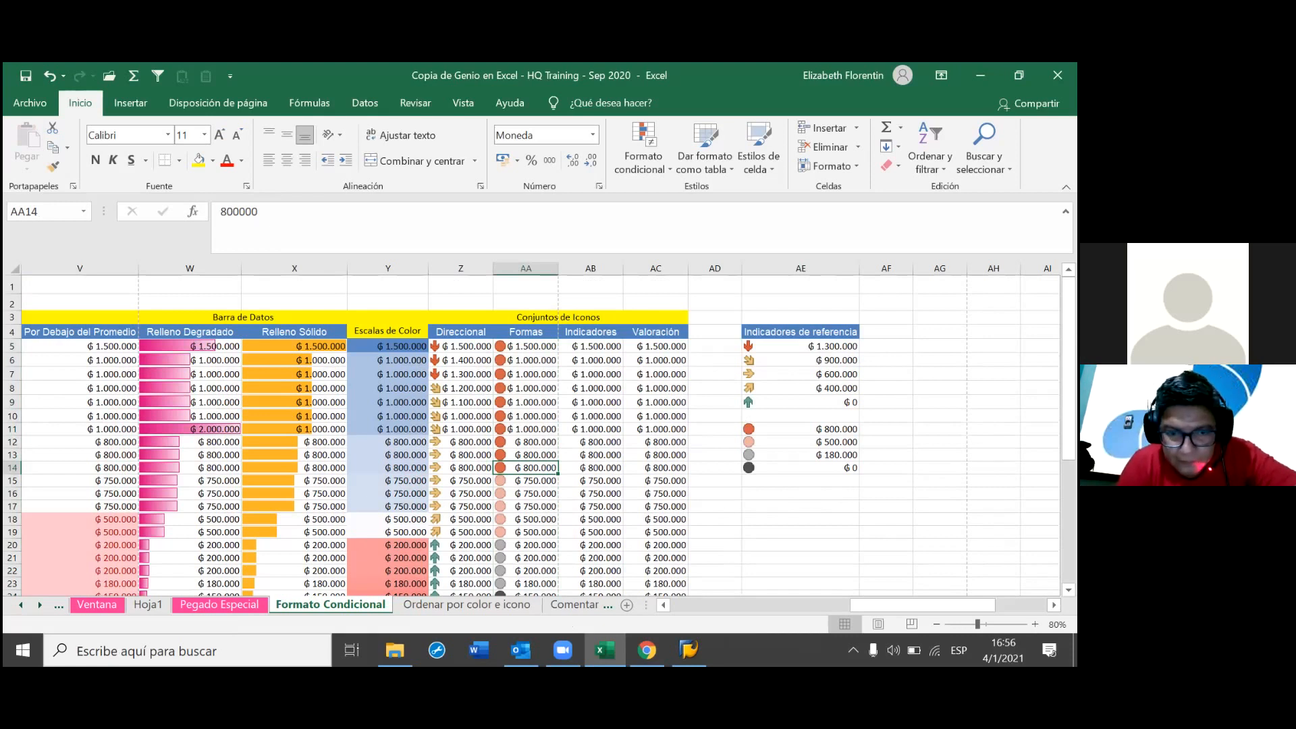
key("ctrl+z")
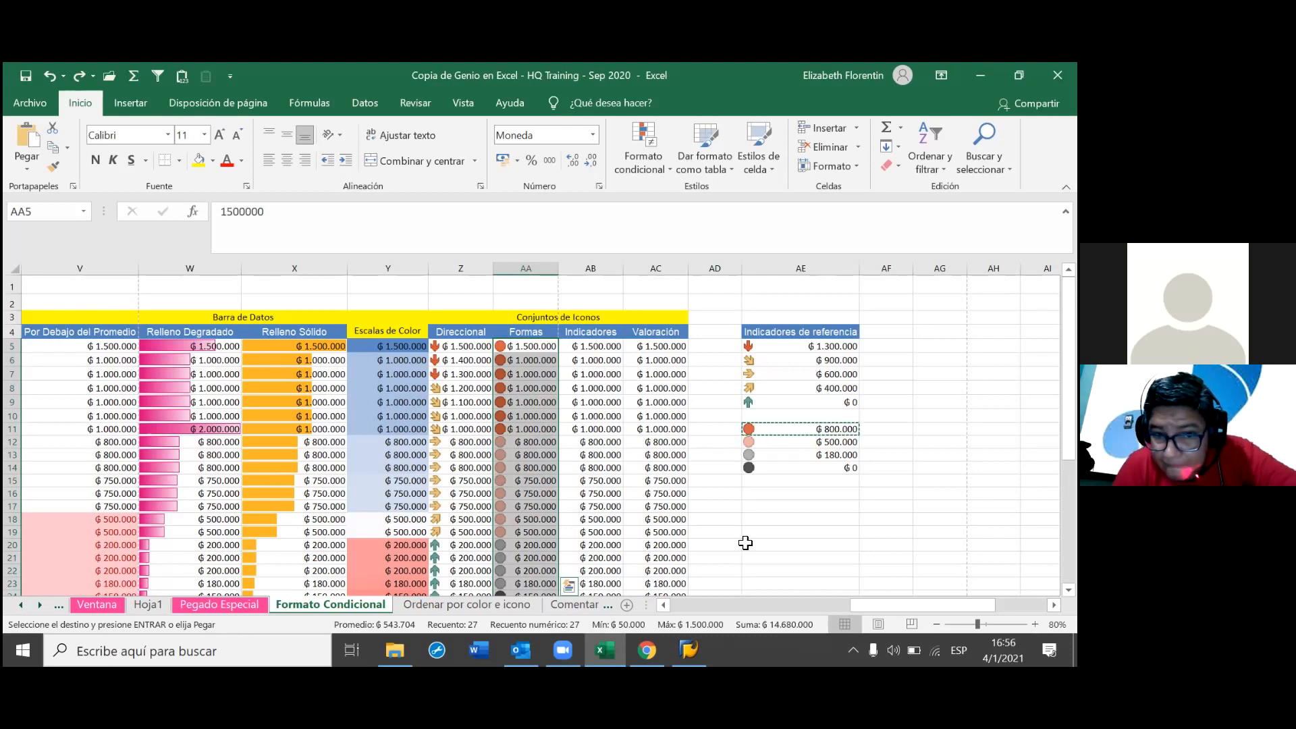
key("Escape")
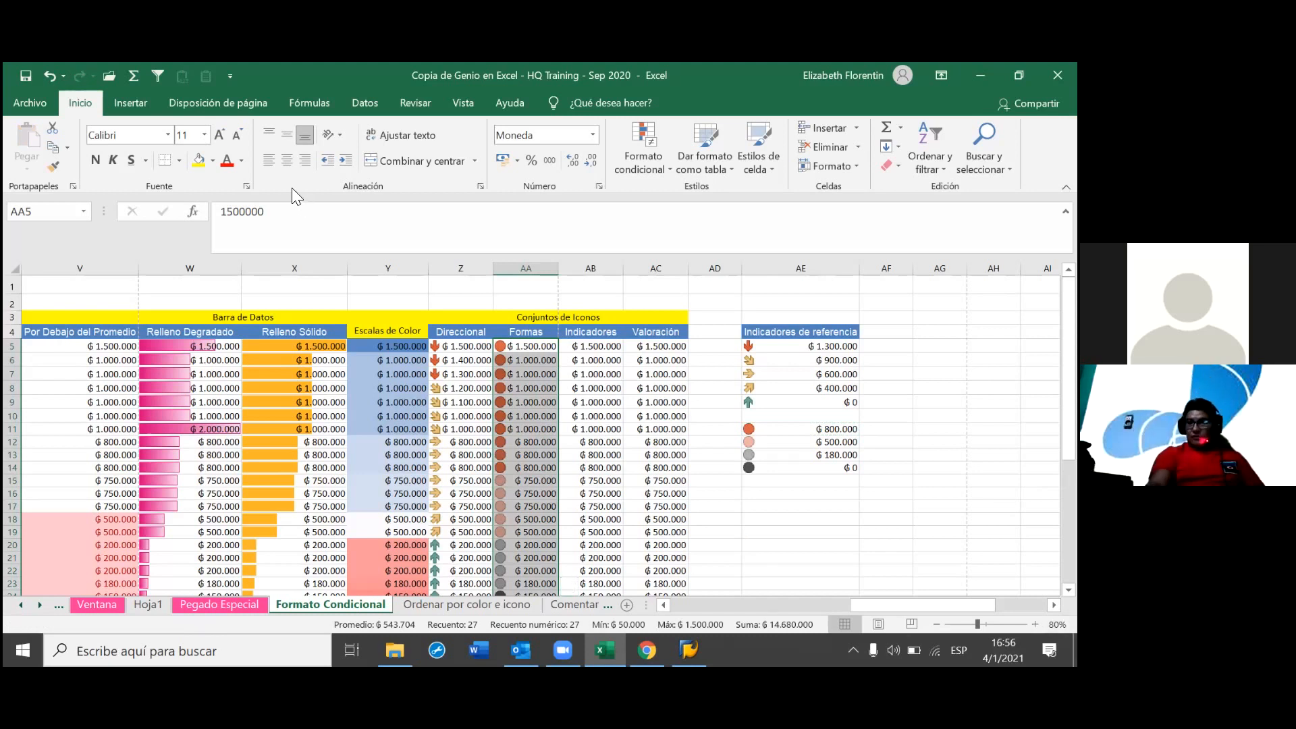
left_click(213, 64)
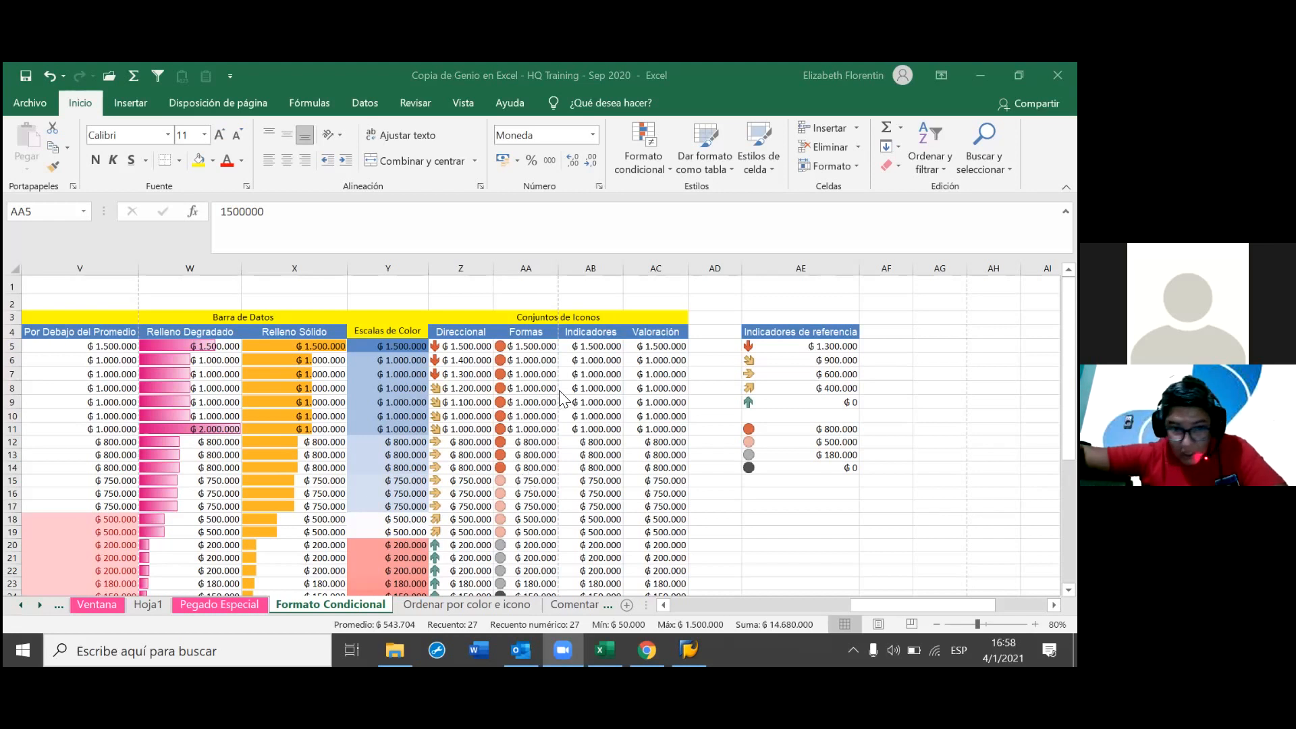
left_click(19, 68)
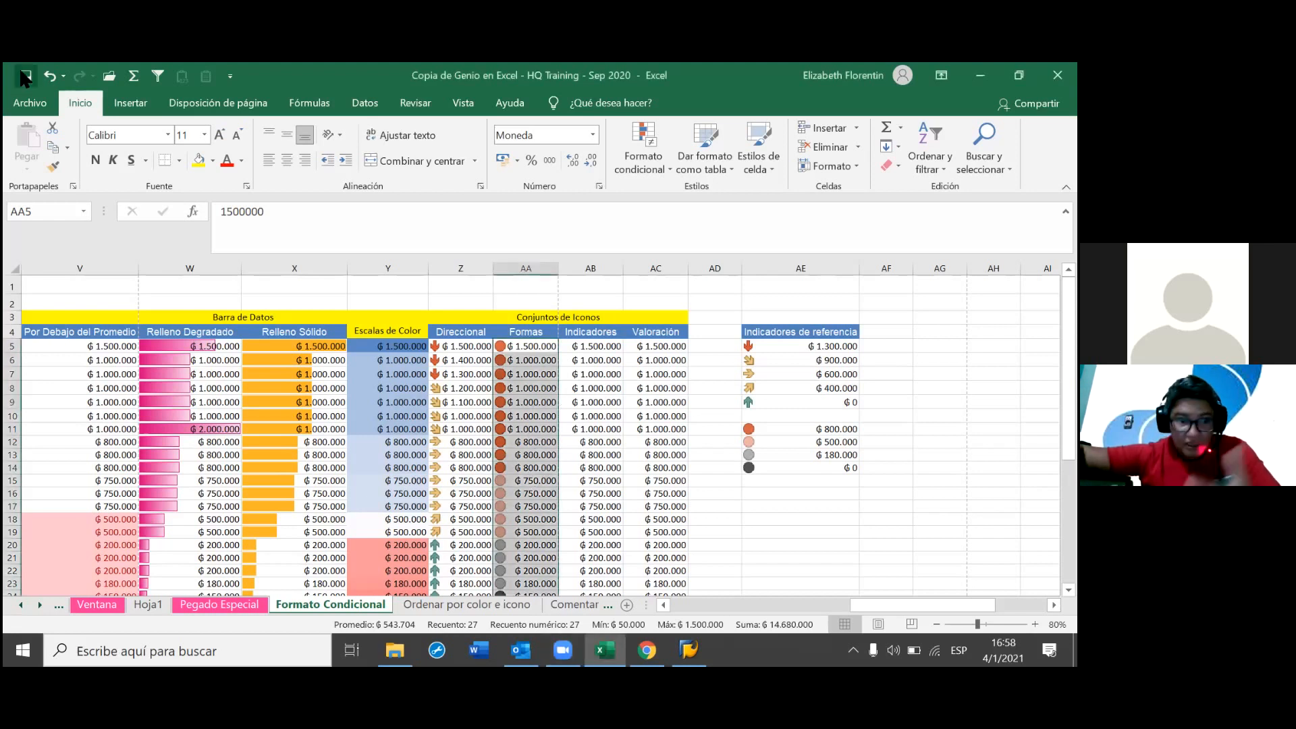
left_click(589, 443)
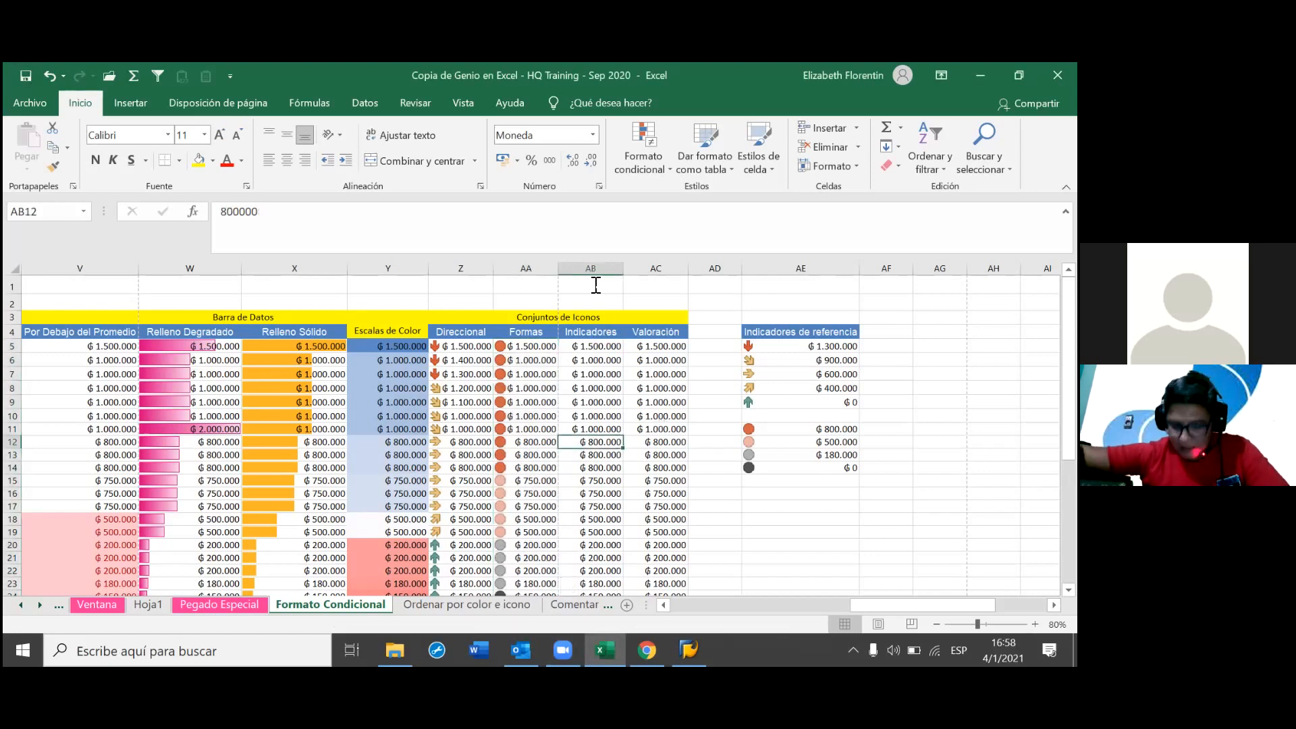
left_click(700, 463)
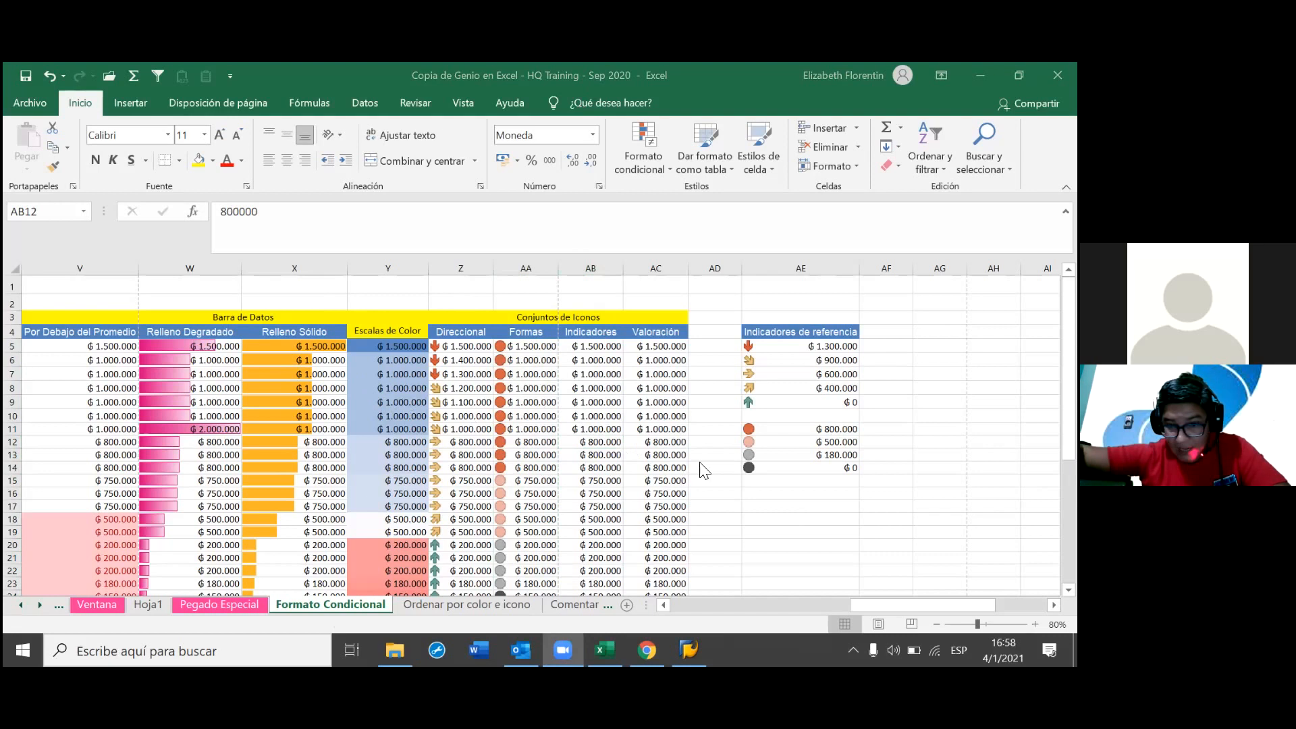